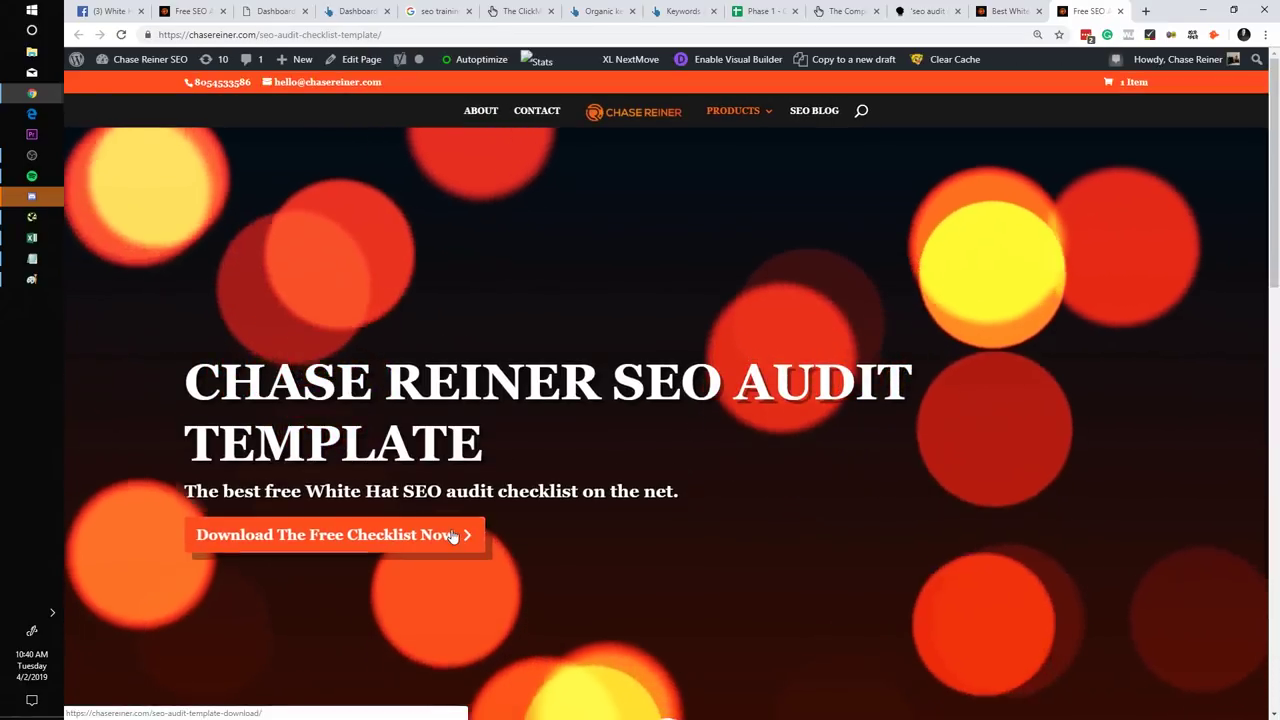
Open the download page for the free SEO audit checklist and go to the form's First Name field
{"action": "left_click", "coordinate": [330, 534]}
{"action": "left_click", "coordinate": [870, 266]}
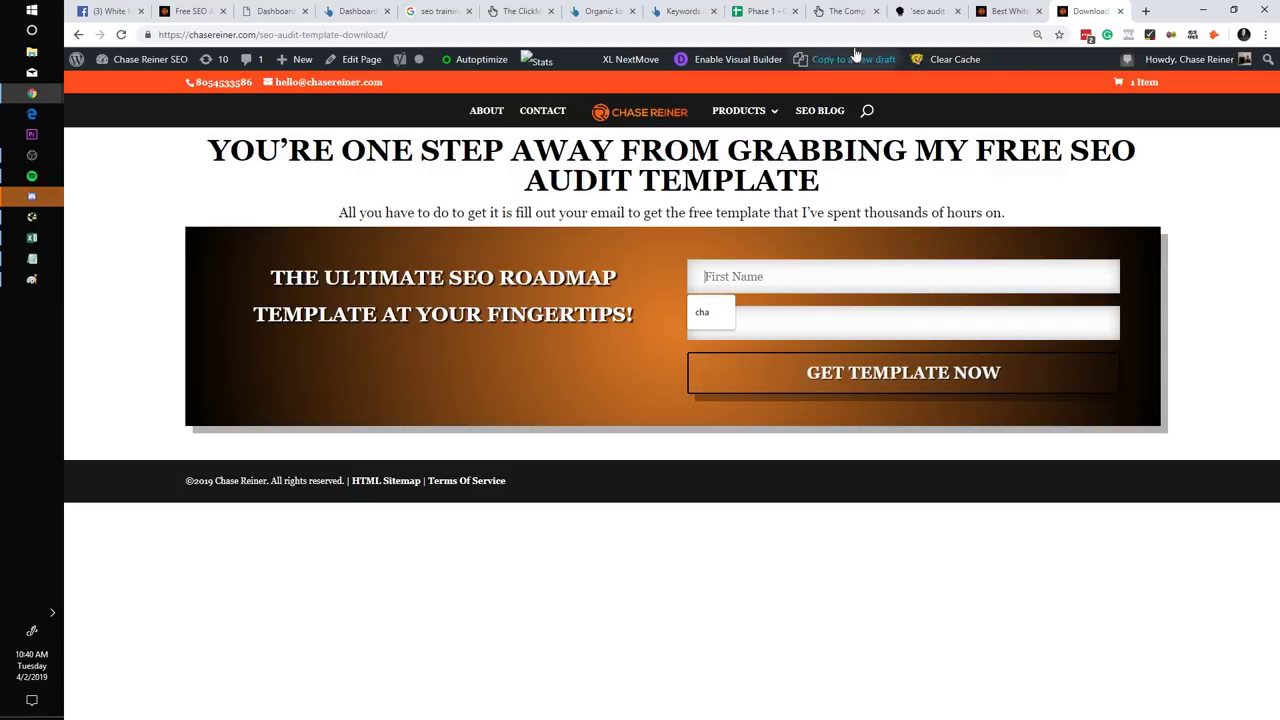
Switch to the Phase 1 spreadsheet and examine the Foundational Audit 7.0 checklist down to the Indexation section
{"action": "left_click", "coordinate": [987, 34]}
{"action": "type", "text": "pha"}
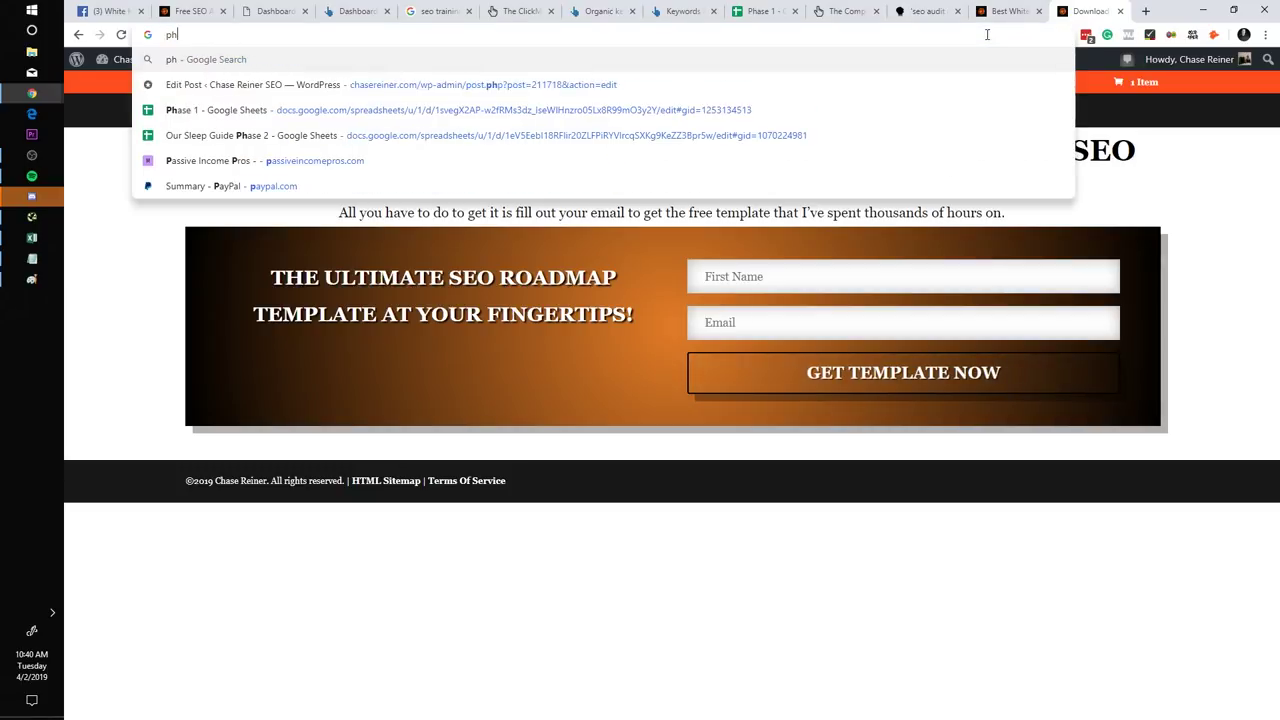
{"action": "left_click", "coordinate": [765, 11]}
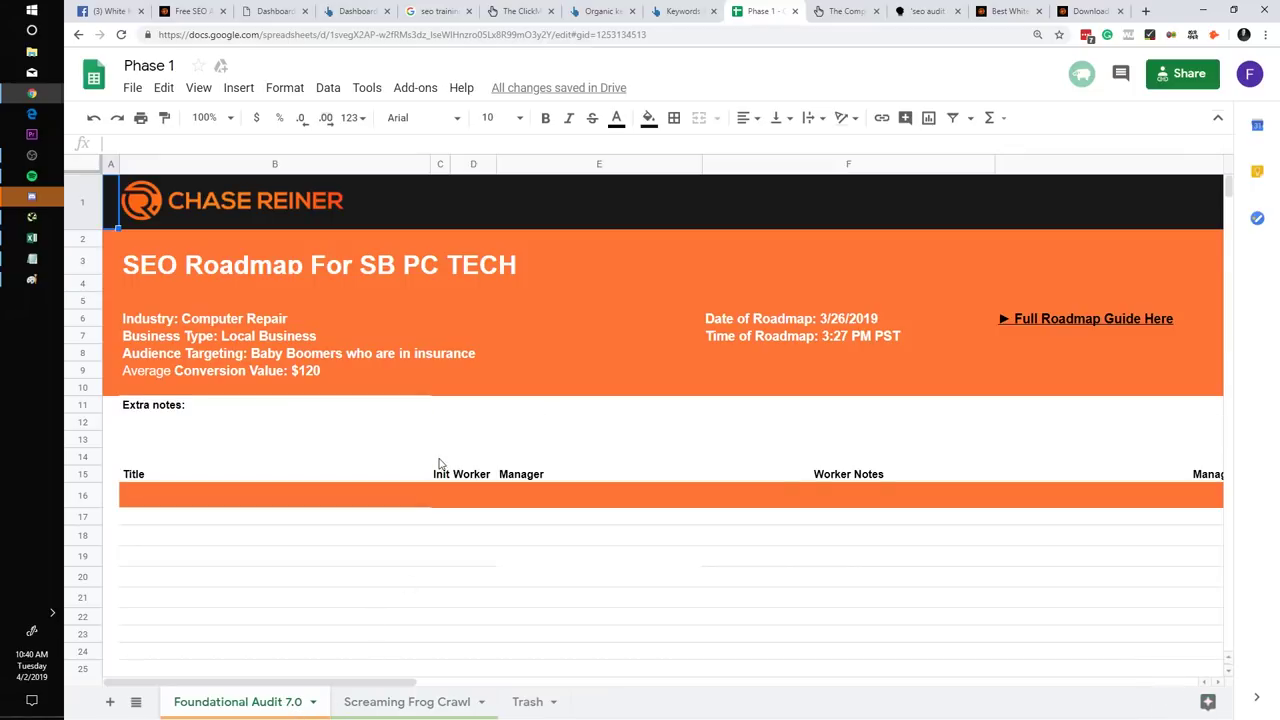
{"action": "scroll", "coordinate": [447, 430], "scroll_direction": "down", "scroll_amount": 5}
{"action": "scroll", "coordinate": [441, 403], "scroll_direction": "up", "scroll_amount": 2}
{"action": "scroll", "coordinate": [440, 403], "scroll_direction": "down", "scroll_amount": 5}
{"action": "left_click_drag", "start_coordinate": [230, 298], "coordinate": [226, 455]}
{"action": "left_click", "coordinate": [226, 456]}
{"action": "scroll", "coordinate": [272, 468], "scroll_direction": "down", "scroll_amount": 3}
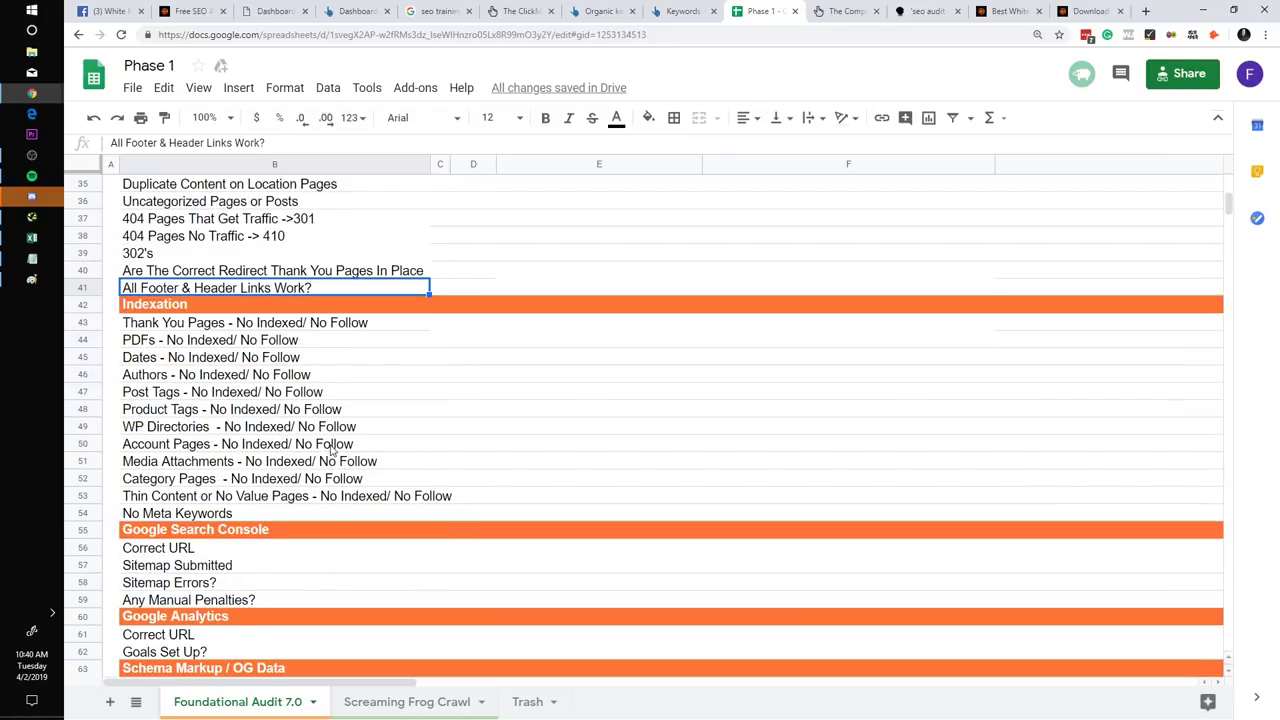
Switch to Paint and start a new blank canvas without saving the staircase drawing
{"action": "key", "text": "alt+Tab"}
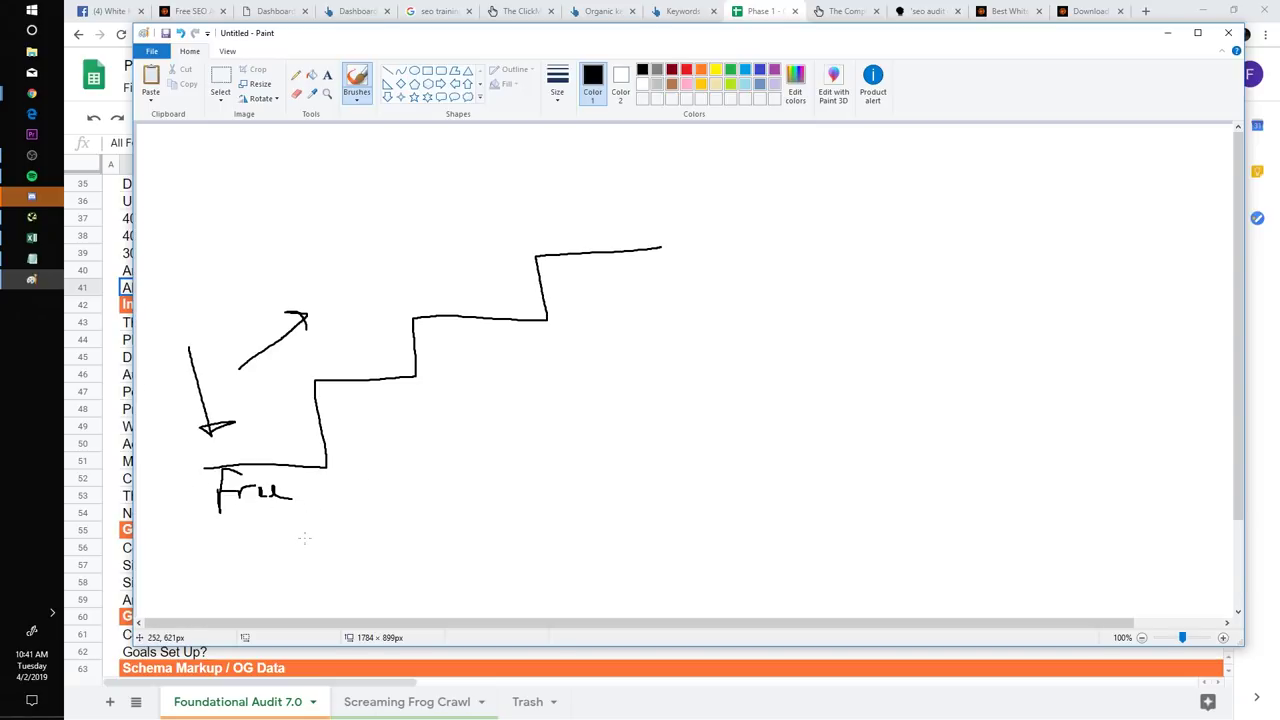
{"action": "left_click", "coordinate": [151, 50]}
{"action": "left_click", "coordinate": [165, 371]}
{"action": "left_click", "coordinate": [710, 344]}
Sketch a tall tapering tower standing on a wide flat base in the middle of the canvas
{"action": "left_click_drag", "start_coordinate": [411, 460], "coordinate": [692, 460]}
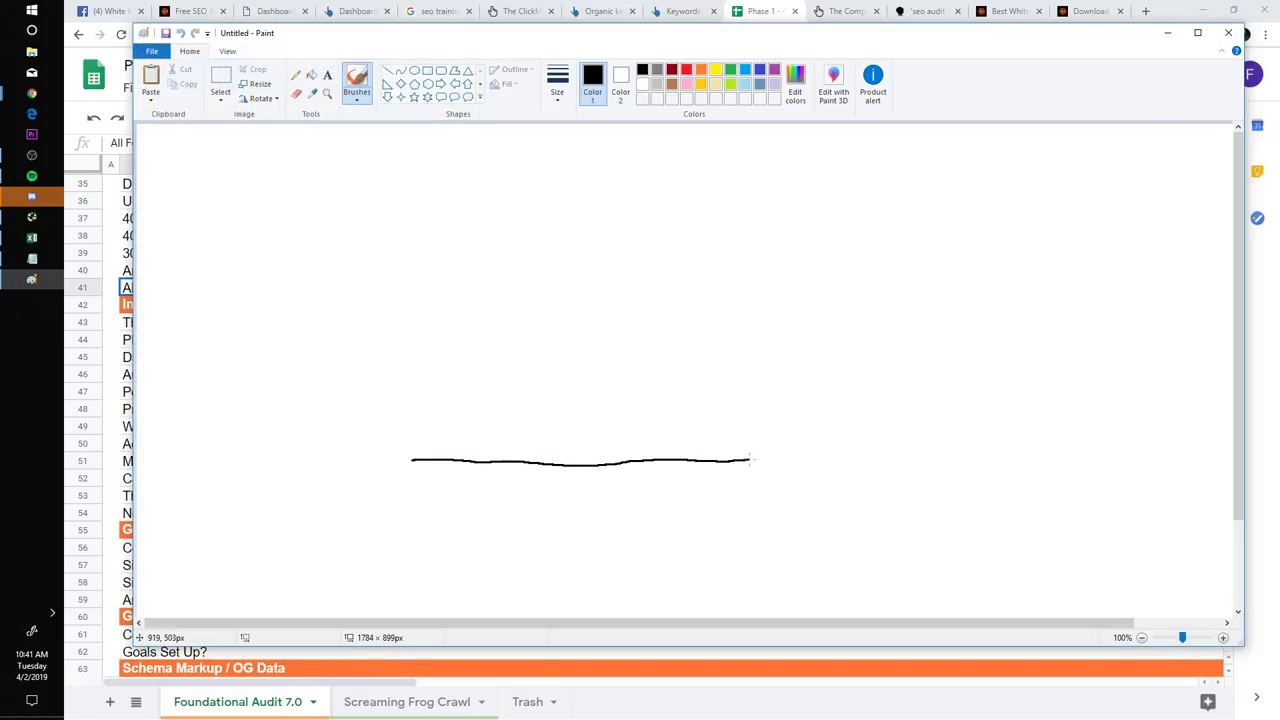
{"action": "mouse_move", "coordinate": [756, 426]}
{"action": "left_mouse_down"}
{"action": "mouse_move", "coordinate": [655, 413]}
{"action": "mouse_move", "coordinate": [419, 421]}
{"action": "left_mouse_up"}
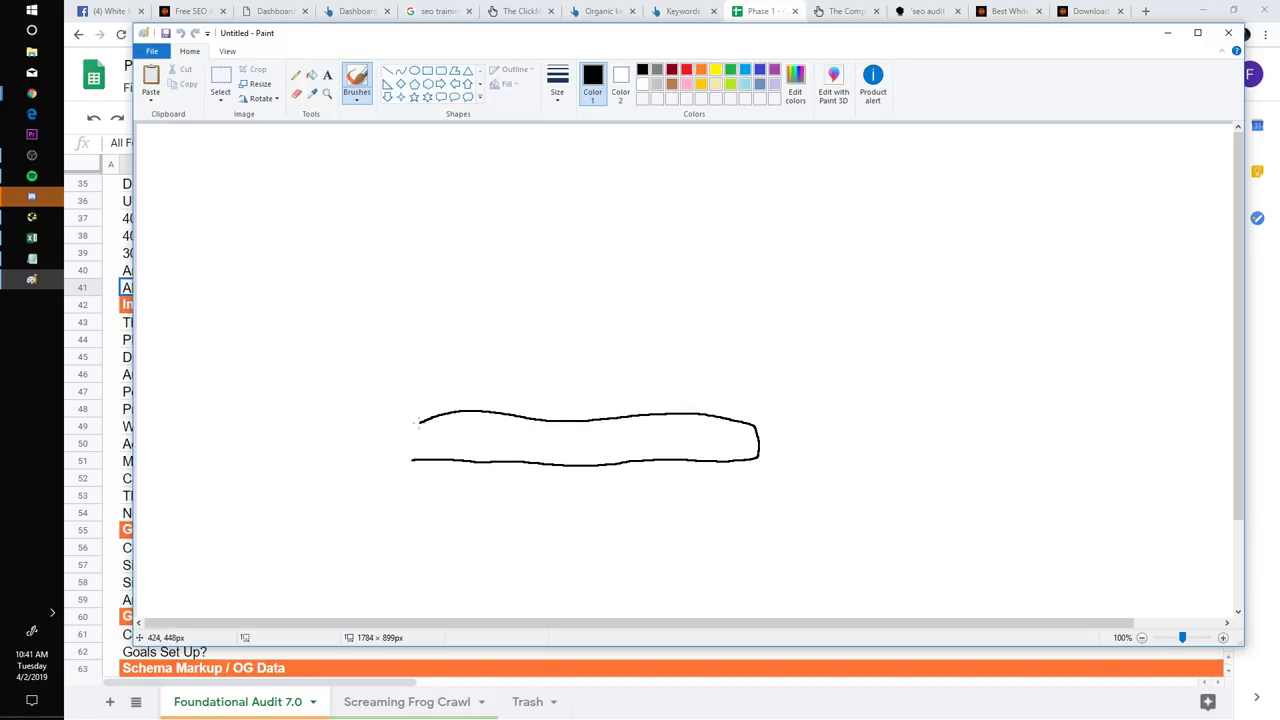
{"action": "key", "text": "ctrl+z"}
{"action": "mouse_move", "coordinate": [458, 407]}
{"action": "left_mouse_down"}
{"action": "mouse_move", "coordinate": [516, 193]}
{"action": "mouse_move", "coordinate": [606, 214]}
{"action": "mouse_move", "coordinate": [634, 413]}
{"action": "left_mouse_up"}
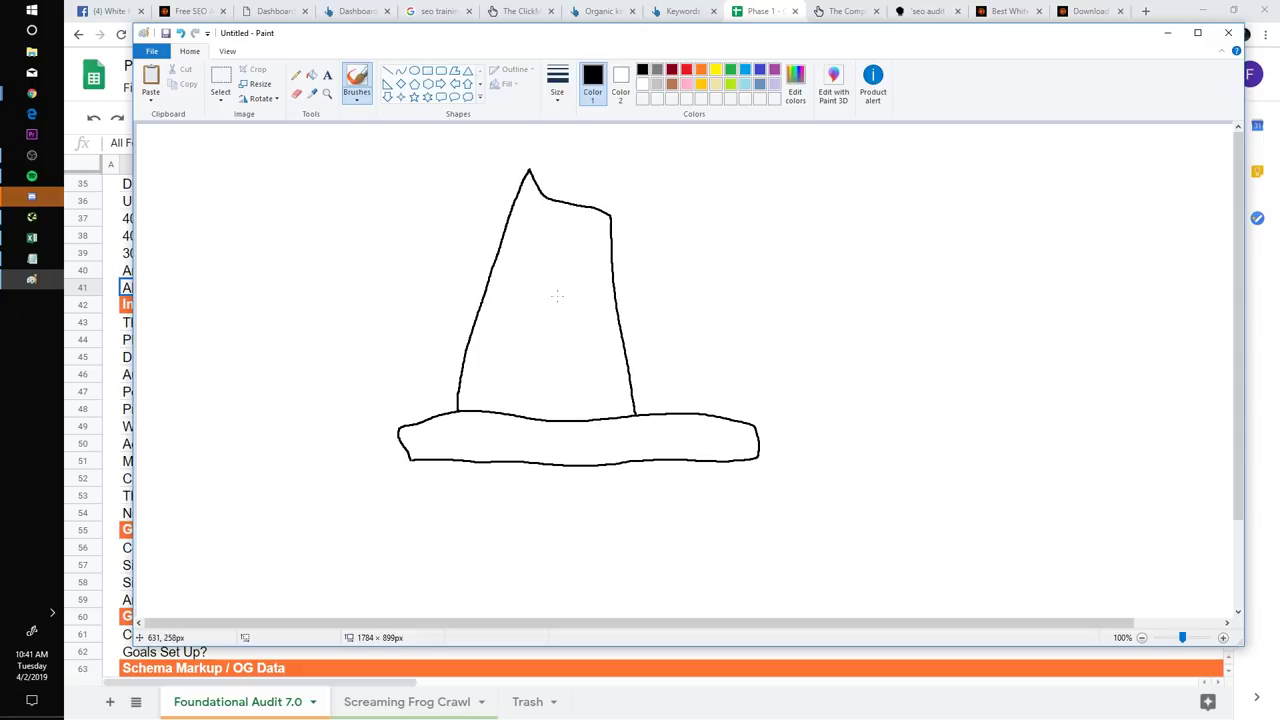
Annotate the tower with a kw label, arrows and a band containing a hash mark, and close Paint without saving
{"action": "mouse_move", "coordinate": [393, 202]}
{"action": "left_mouse_down"}
{"action": "mouse_move", "coordinate": [488, 184]}
{"action": "mouse_move", "coordinate": [480, 200]}
{"action": "left_mouse_up"}
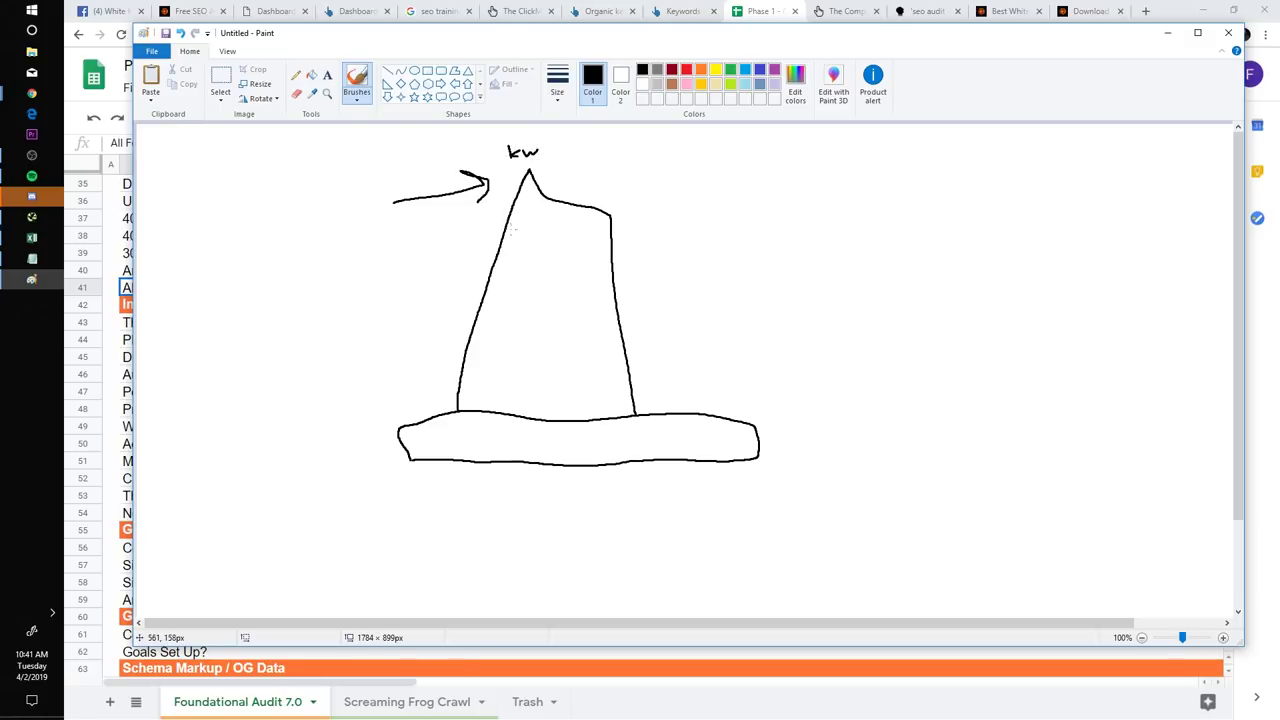
{"action": "left_click_drag", "start_coordinate": [484, 265], "coordinate": [620, 275]}
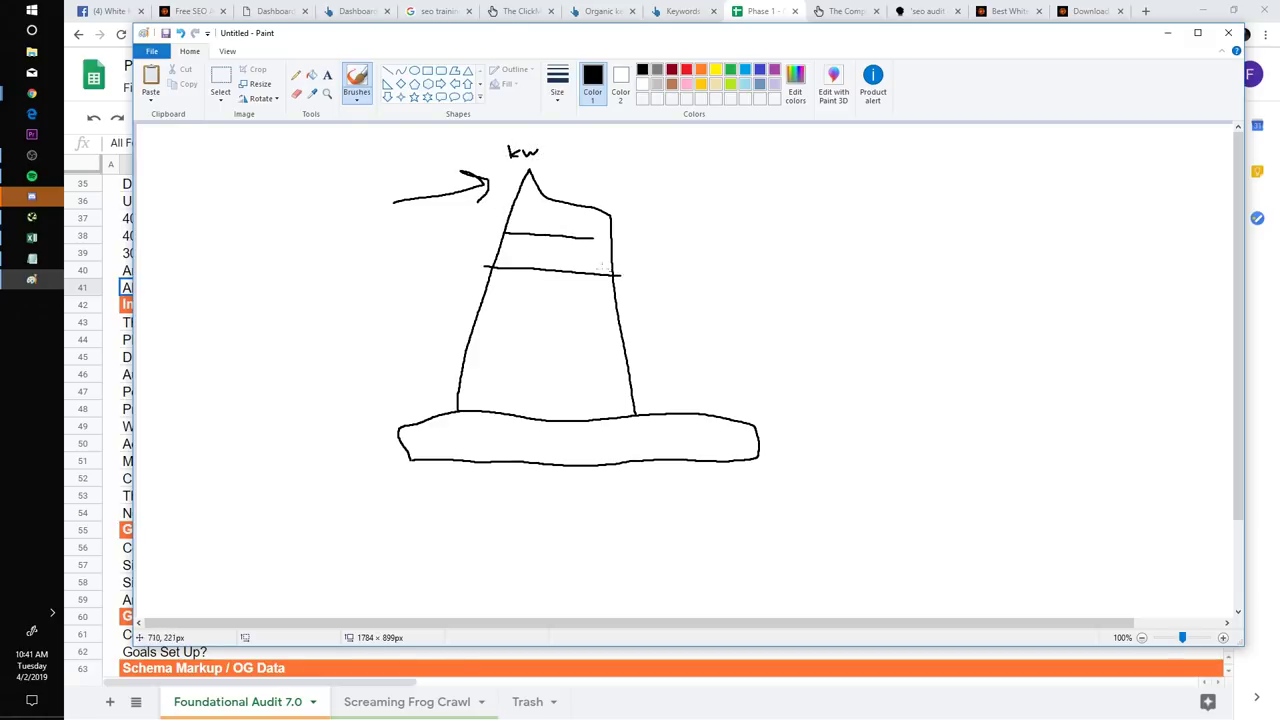
{"action": "left_click_drag", "start_coordinate": [535, 233], "coordinate": [535, 265]}
{"action": "mouse_move", "coordinate": [367, 507]}
{"action": "left_mouse_down"}
{"action": "mouse_move", "coordinate": [408, 470]}
{"action": "mouse_move", "coordinate": [424, 488]}
{"action": "left_mouse_up"}
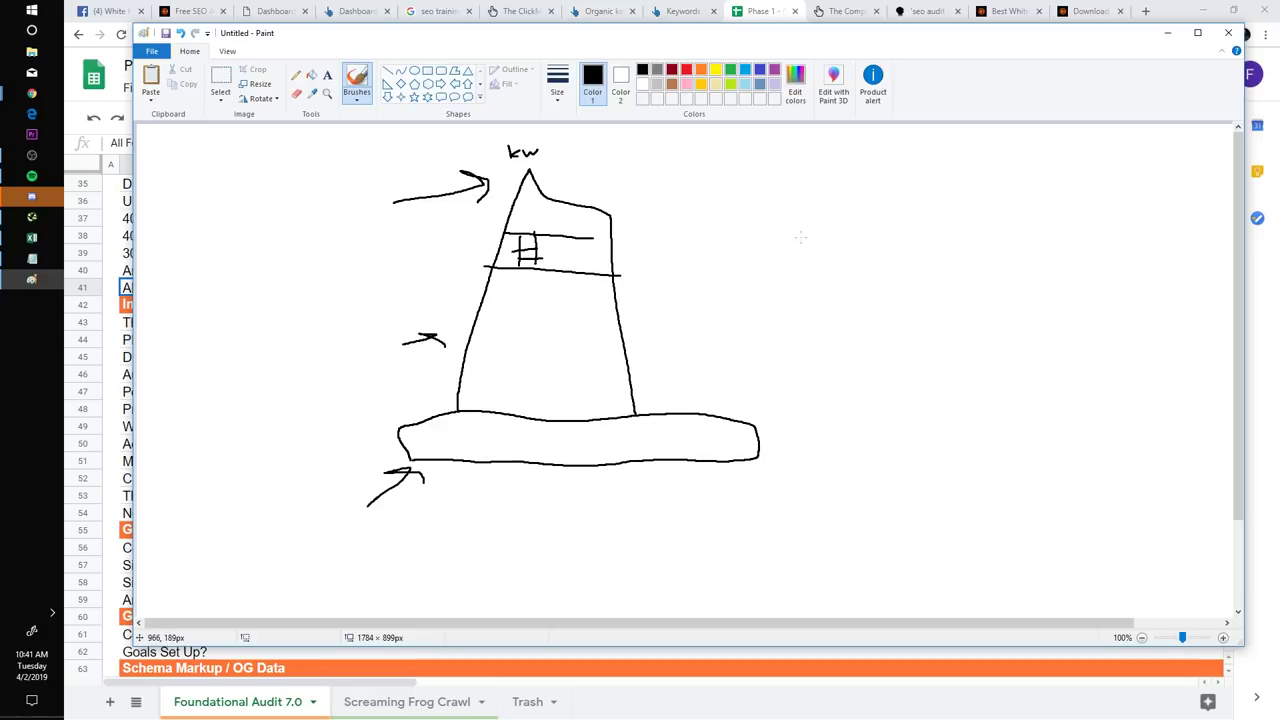
{"action": "left_click", "coordinate": [1228, 33]}
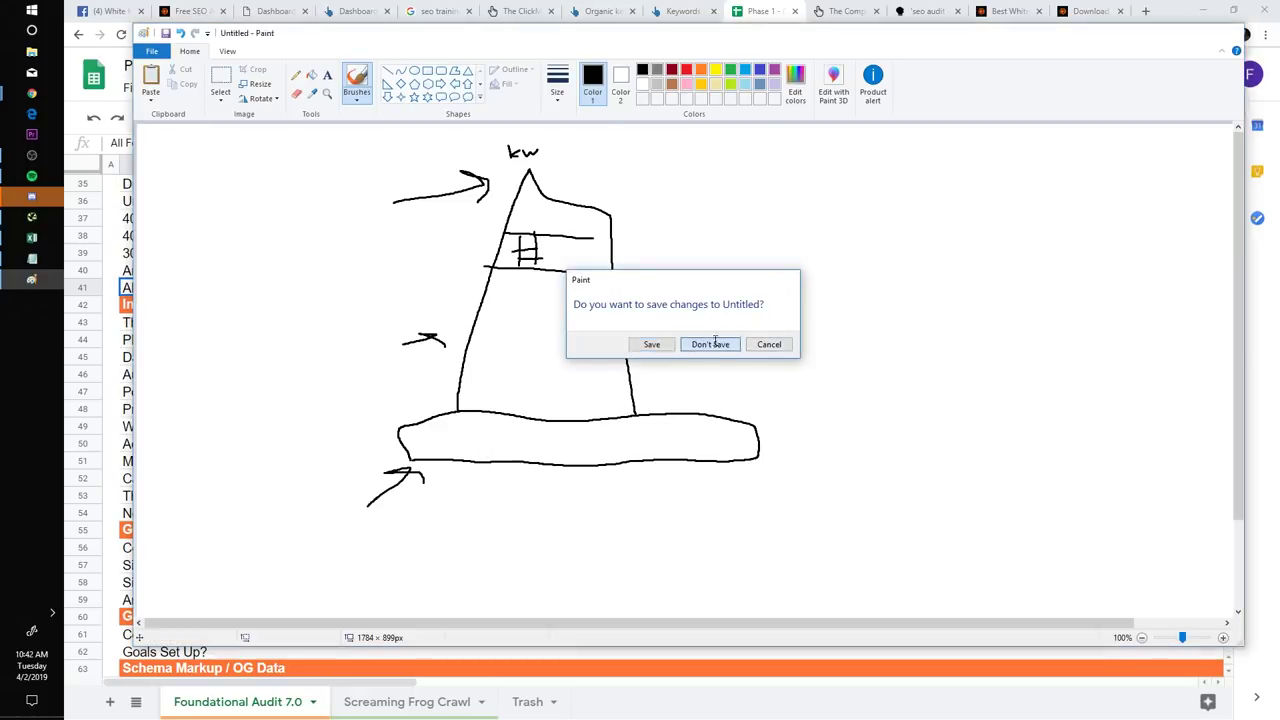
{"action": "left_click", "coordinate": [712, 344]}
Examine the checklist sections from Indexation through Google Search Console, Google Analytics, Schema Markup and Plugins
{"action": "scroll", "coordinate": [239, 290], "scroll_direction": "down", "scroll_amount": 5}
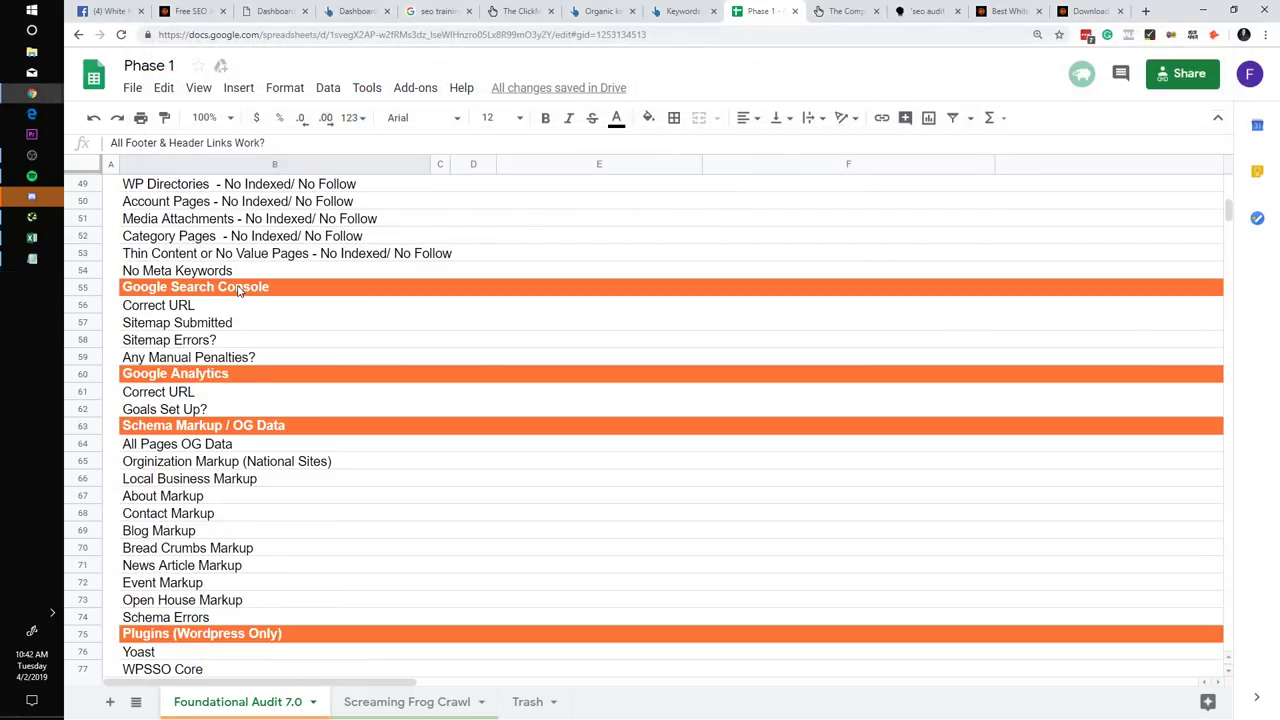
{"action": "scroll", "coordinate": [250, 292], "scroll_direction": "down", "scroll_amount": 7}
{"action": "scroll", "coordinate": [398, 317], "scroll_direction": "up", "scroll_amount": 5}
{"action": "scroll", "coordinate": [398, 317], "scroll_direction": "up", "scroll_amount": 2}
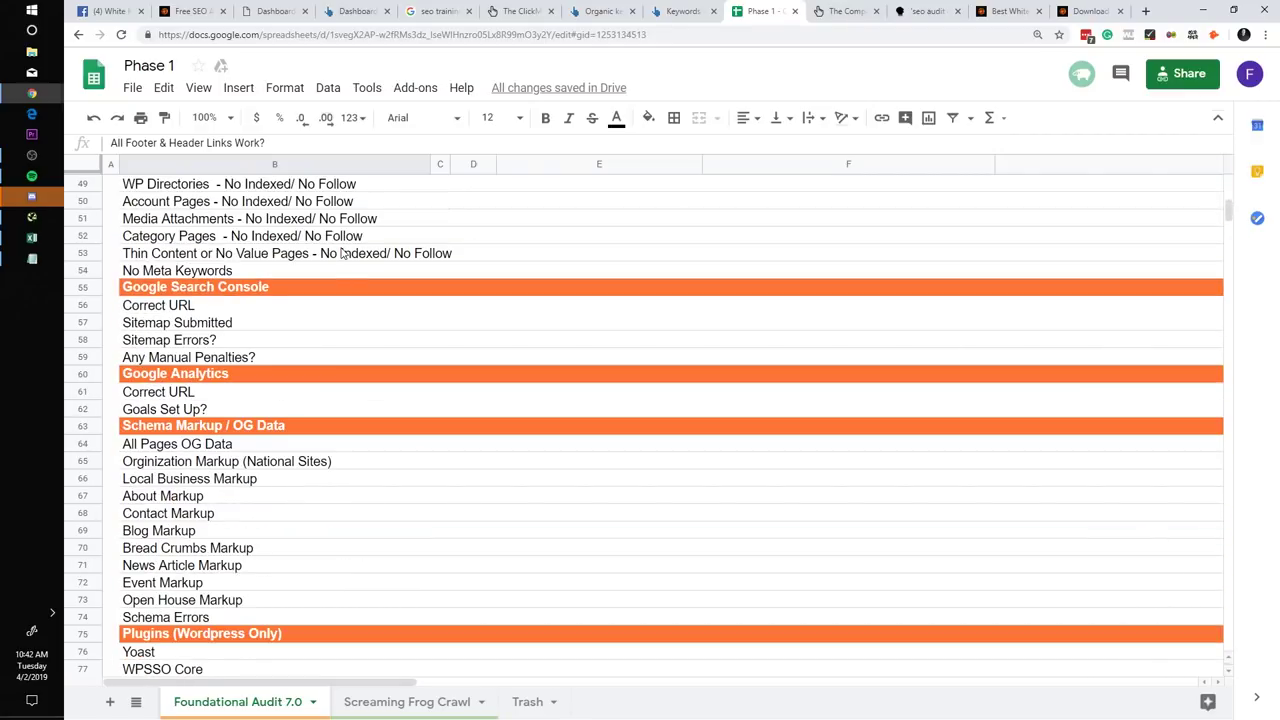
{"action": "scroll", "coordinate": [341, 253], "scroll_direction": "up", "scroll_amount": 3}
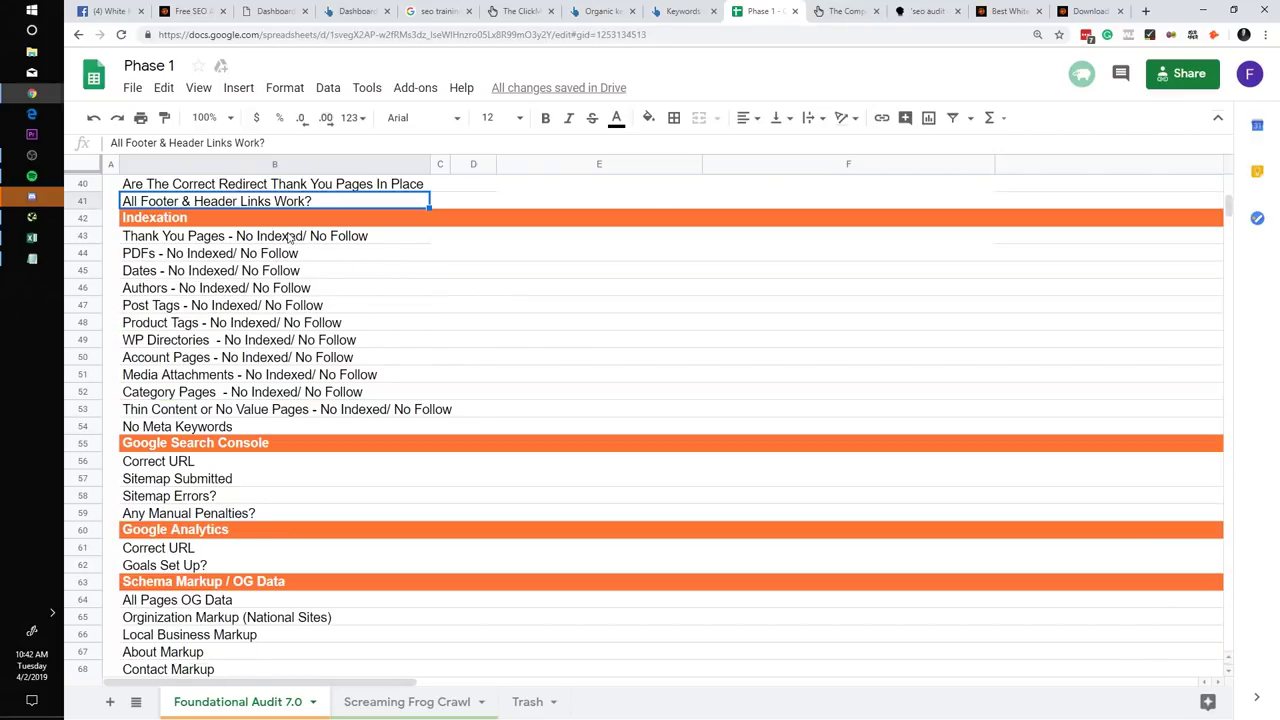
{"action": "scroll", "coordinate": [290, 240], "scroll_direction": "up", "scroll_amount": 1}
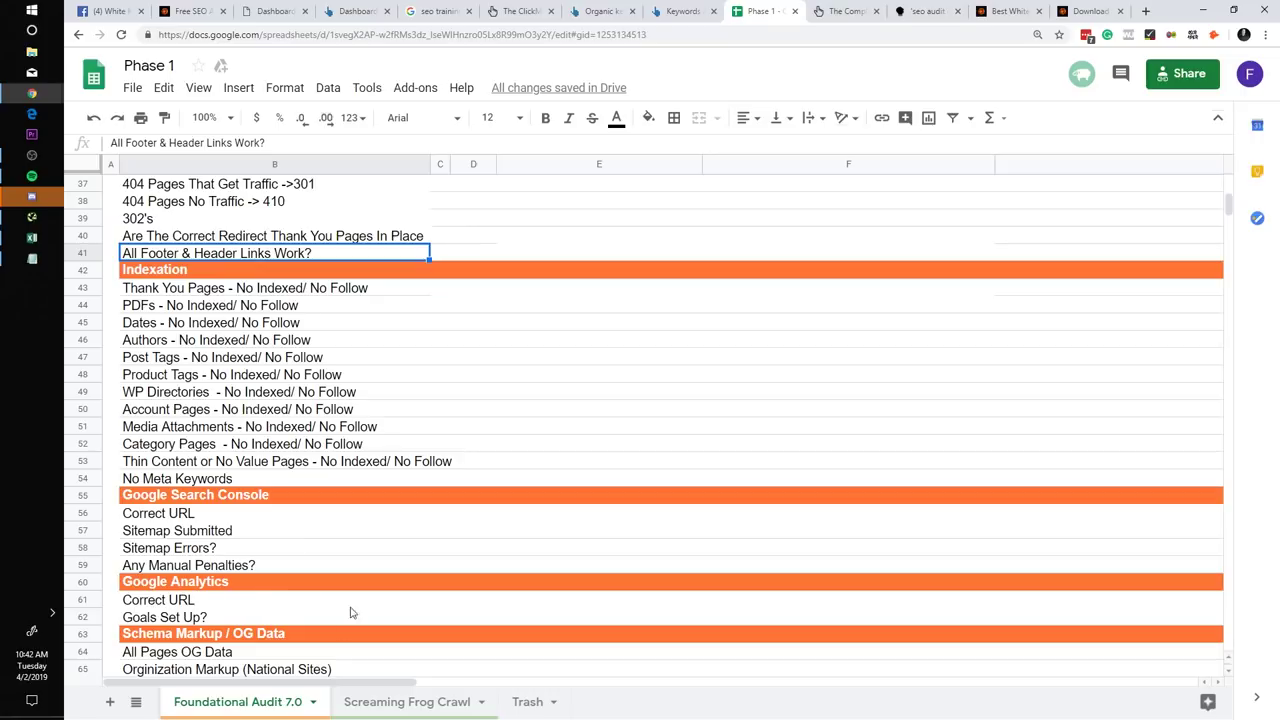
Mark the Thank You Pages indexation check with an x in cell C43
{"action": "left_click", "coordinate": [473, 290]}
{"action": "left_click", "coordinate": [444, 291]}
{"action": "type", "text": "x"}
{"action": "left_click", "coordinate": [446, 316]}
{"action": "left_click", "coordinate": [440, 291]}
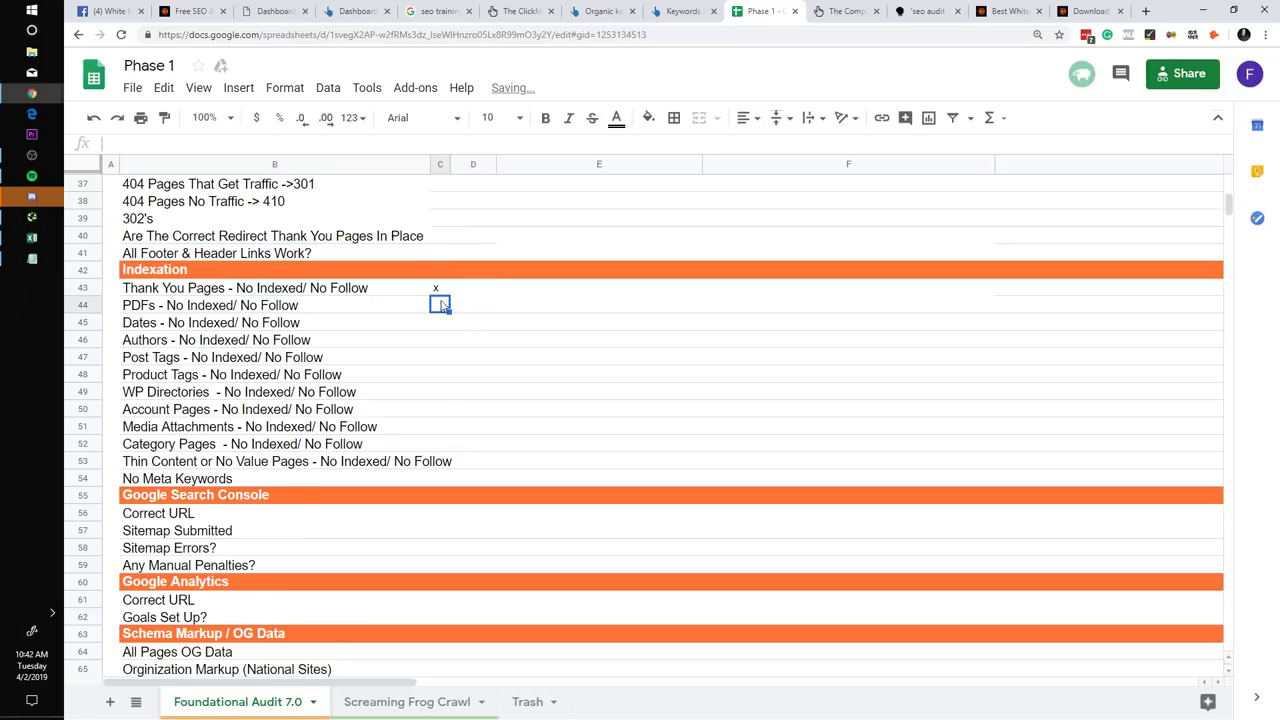
{"action": "left_click", "coordinate": [447, 324]}
{"action": "left_click", "coordinate": [442, 306]}
Clear cells C43 and C44 beside the Thank You Pages and PDFs checks
{"action": "left_click", "coordinate": [440, 291]}
{"action": "key", "text": "Delete"}
{"action": "left_click", "coordinate": [443, 309]}
{"action": "key", "text": "Delete"}
{"action": "left_click_drag", "start_coordinate": [428, 330], "coordinate": [428, 410]}
{"action": "left_click", "coordinate": [440, 372]}
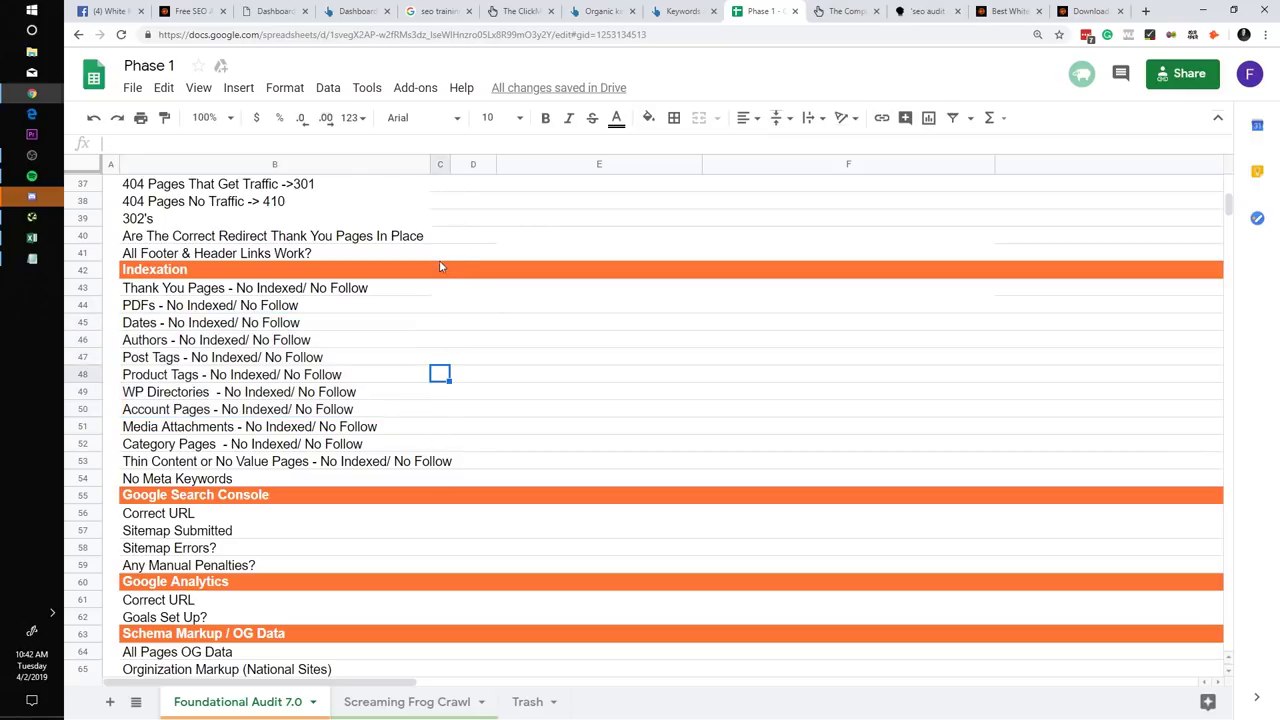
Open the Screaming Frog Crawl sheet, narrow column B slightly and review the crawl columns across to Word Count
{"action": "left_click", "coordinate": [444, 700]}
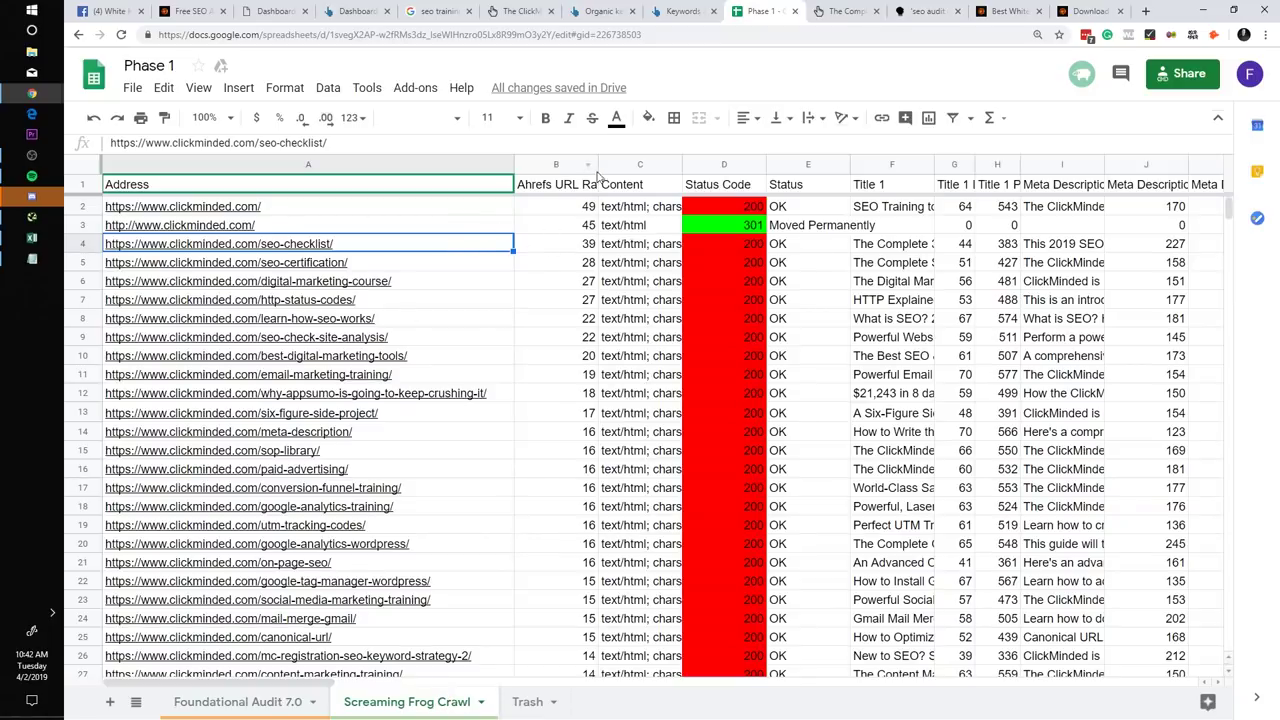
{"action": "left_click_drag", "start_coordinate": [592, 167], "coordinate": [582, 167]}
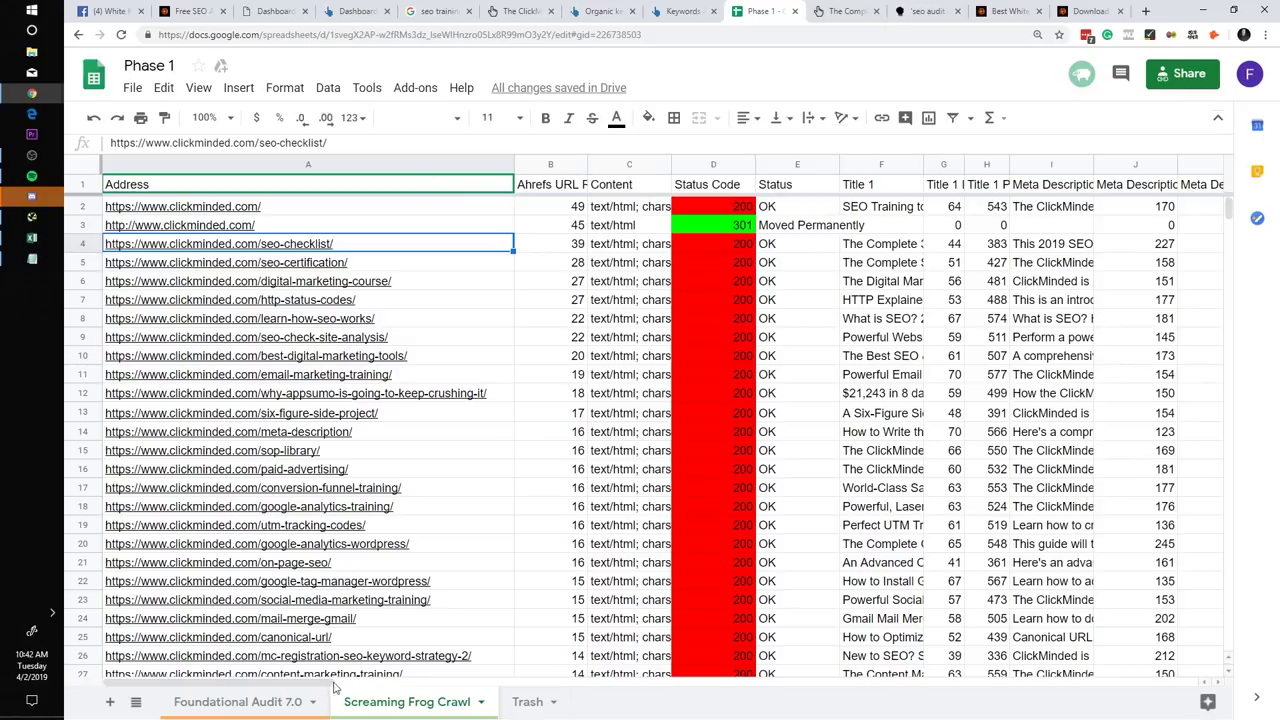
{"action": "left_click_drag", "start_coordinate": [332, 684], "coordinate": [661, 680]}
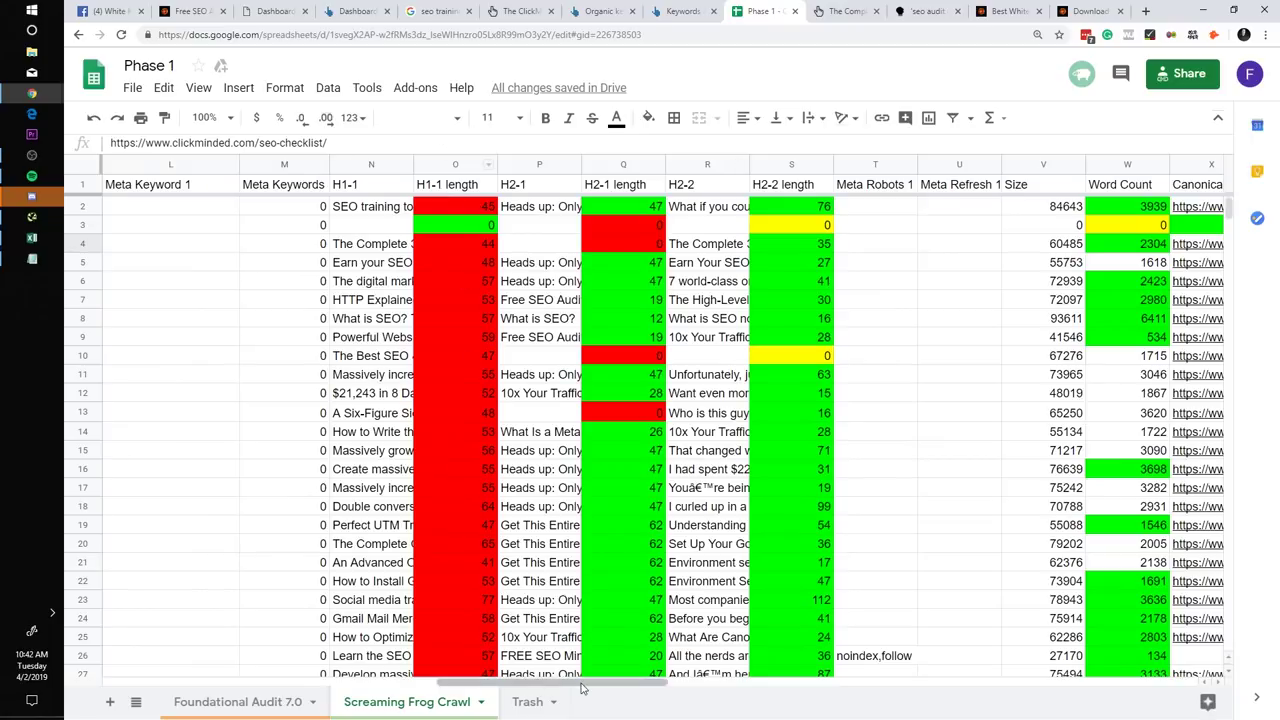
{"action": "left_click_drag", "start_coordinate": [583, 688], "coordinate": [253, 668]}
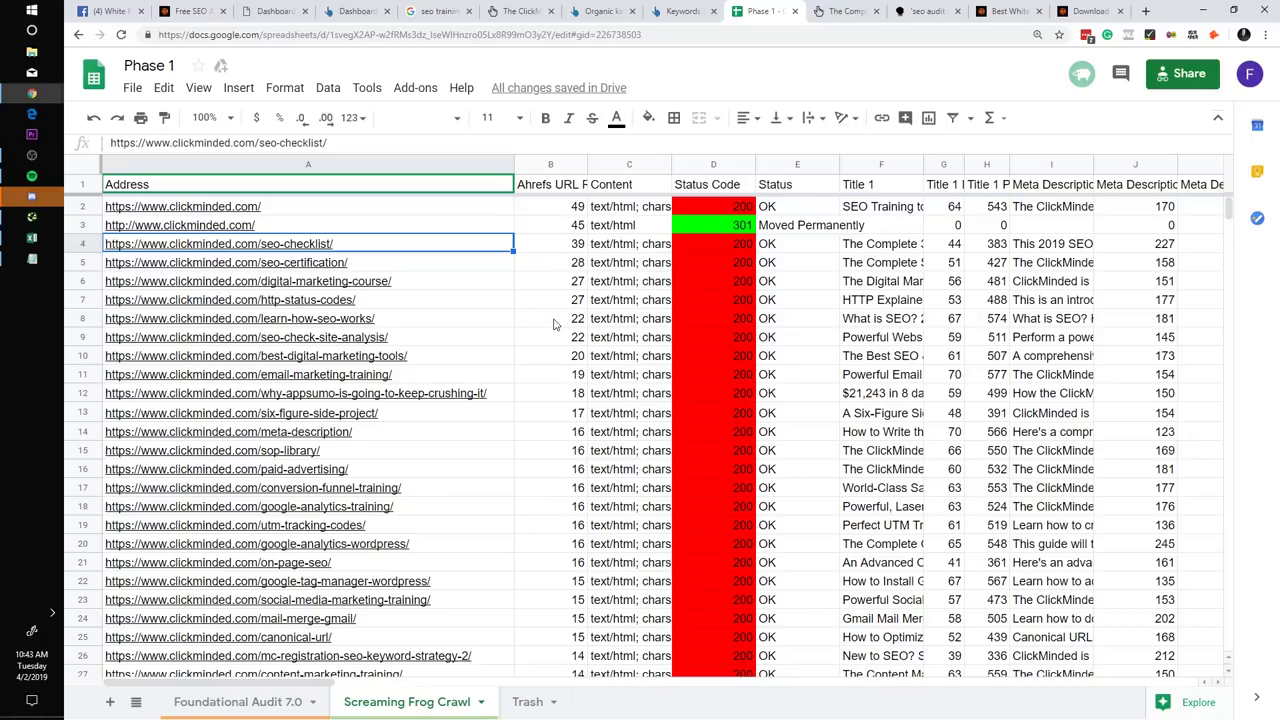
Launch Paint and handwrite 2,000 on the blank canvas
{"action": "key", "text": "alt+Tab"}
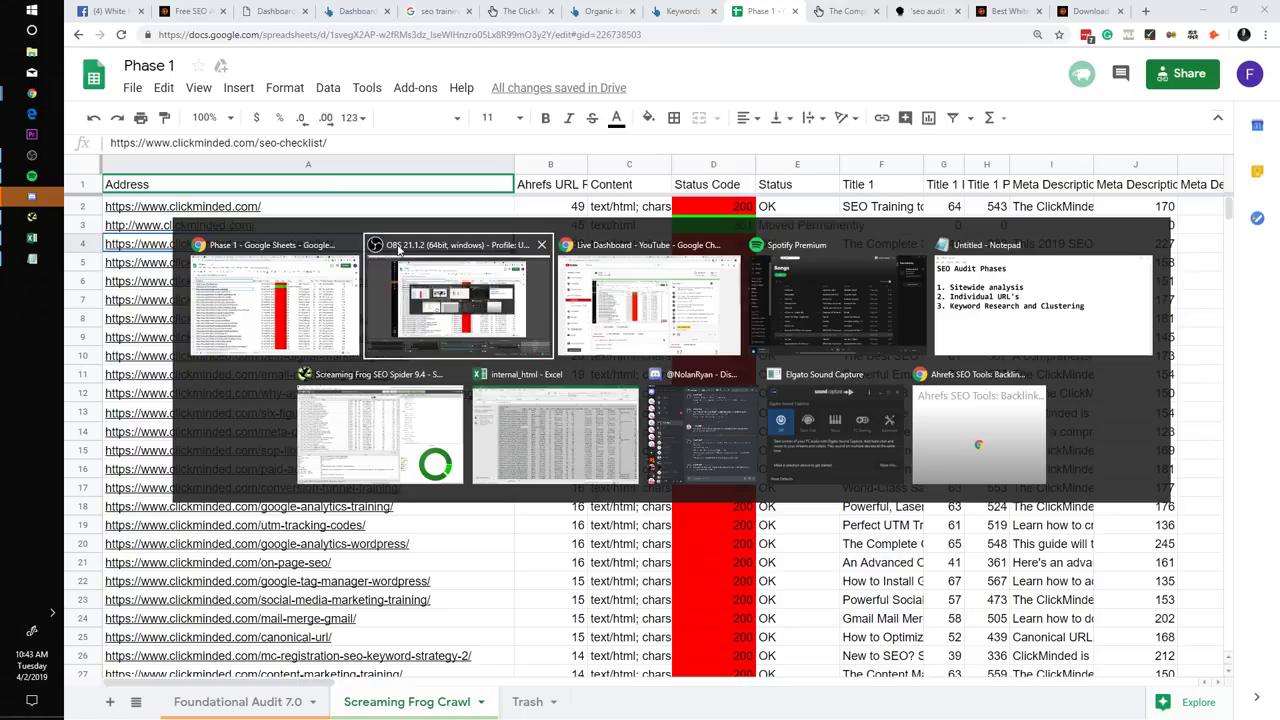
{"action": "left_click", "coordinate": [33, 10]}
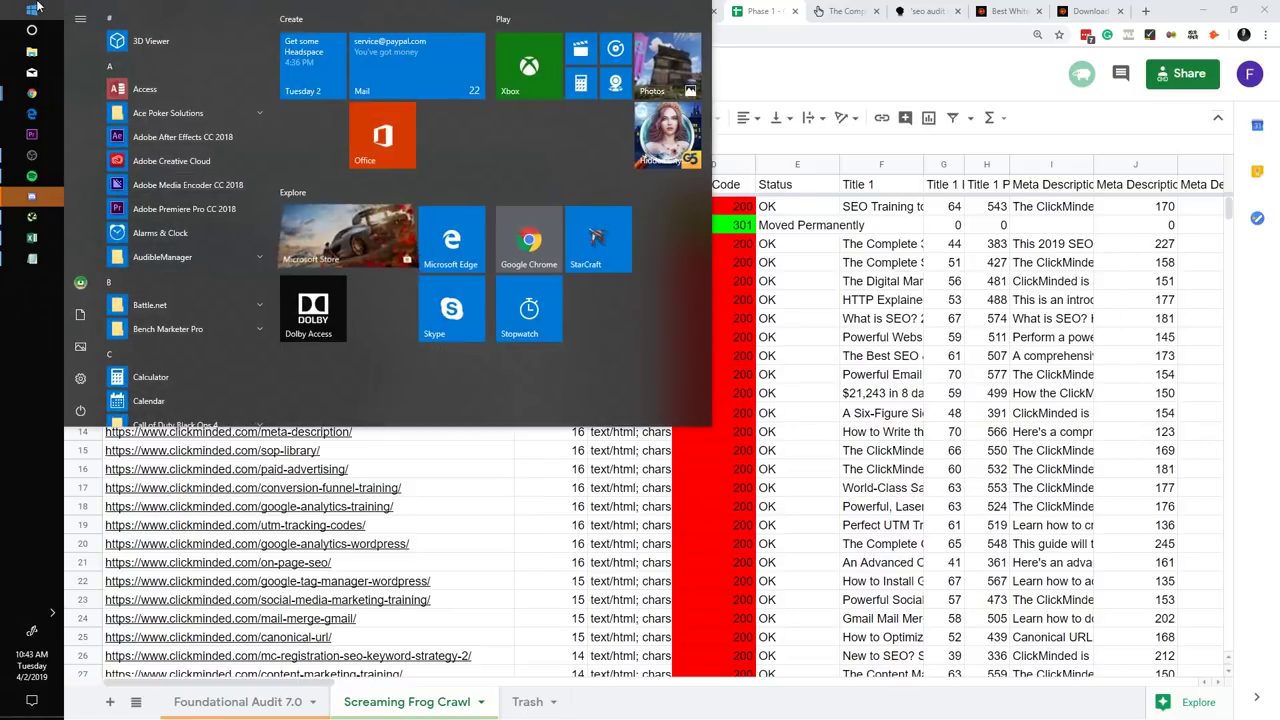
{"action": "type", "text": "pai"}
{"action": "key", "text": "Return"}
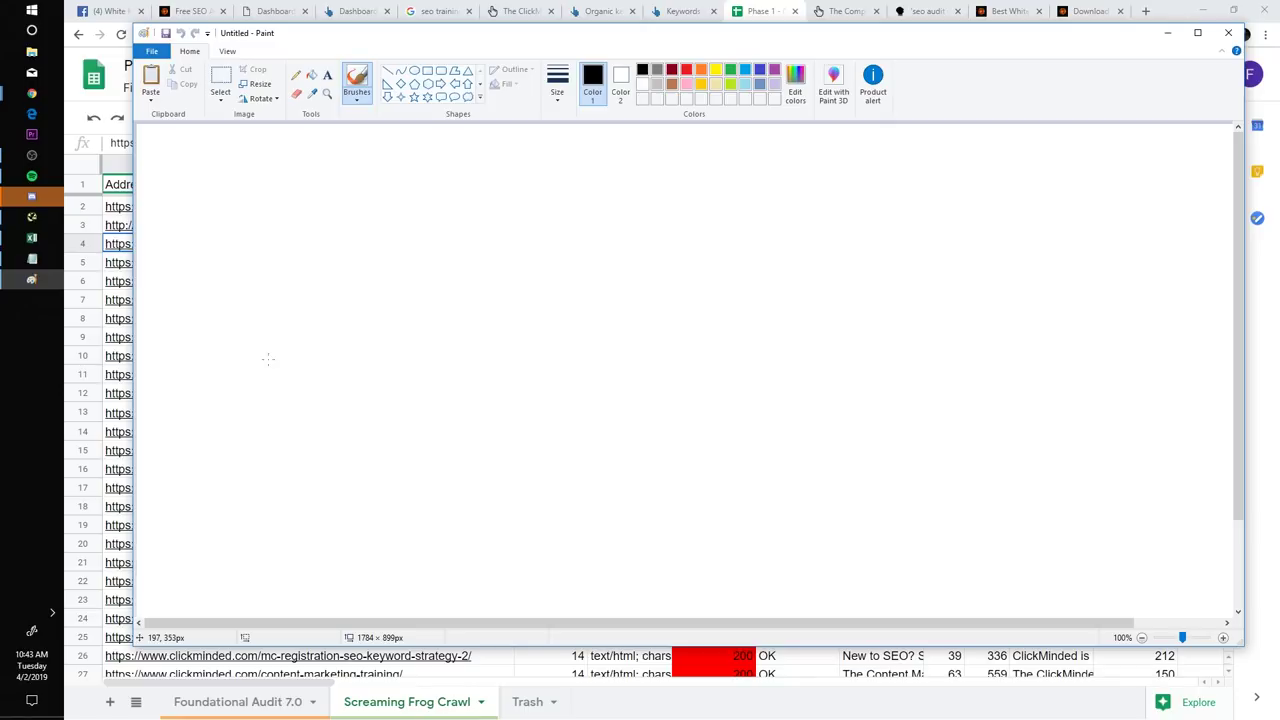
{"action": "mouse_move", "coordinate": [302, 355]}
{"action": "left_mouse_down"}
{"action": "mouse_move", "coordinate": [331, 366]}
{"action": "mouse_move", "coordinate": [330, 393]}
{"action": "left_mouse_up"}
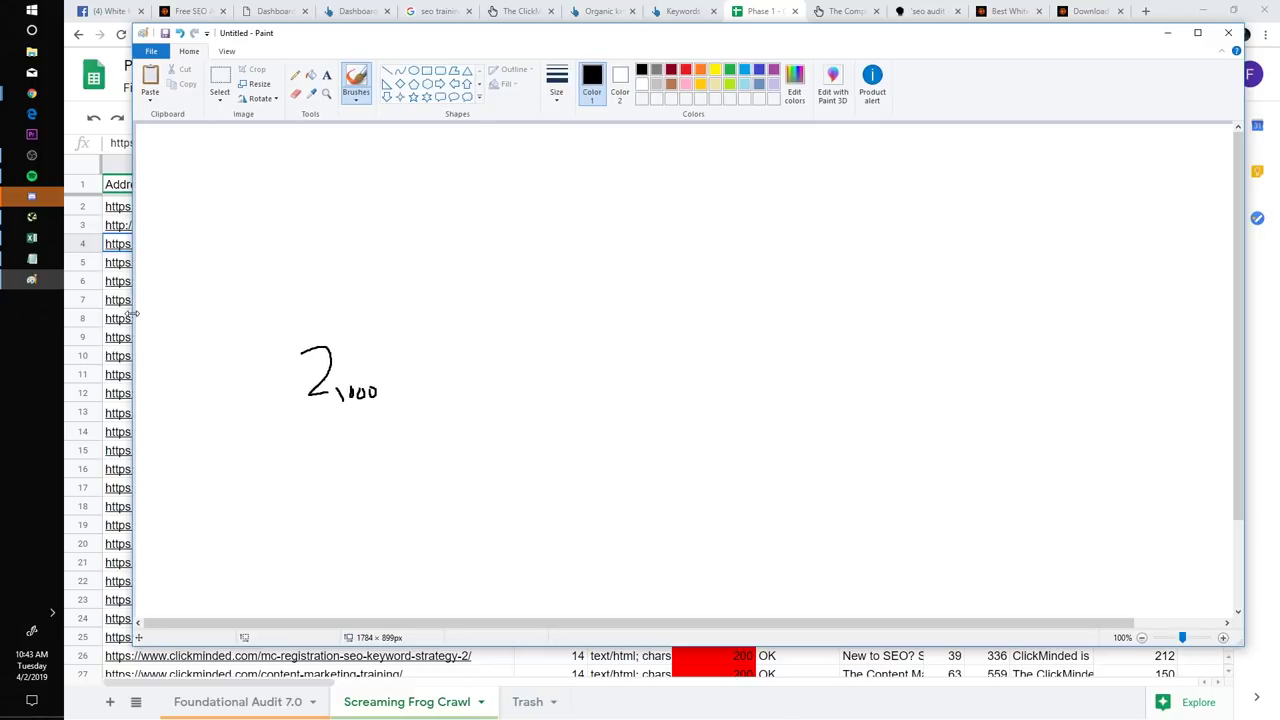
{"action": "left_click", "coordinate": [1000, 11]}
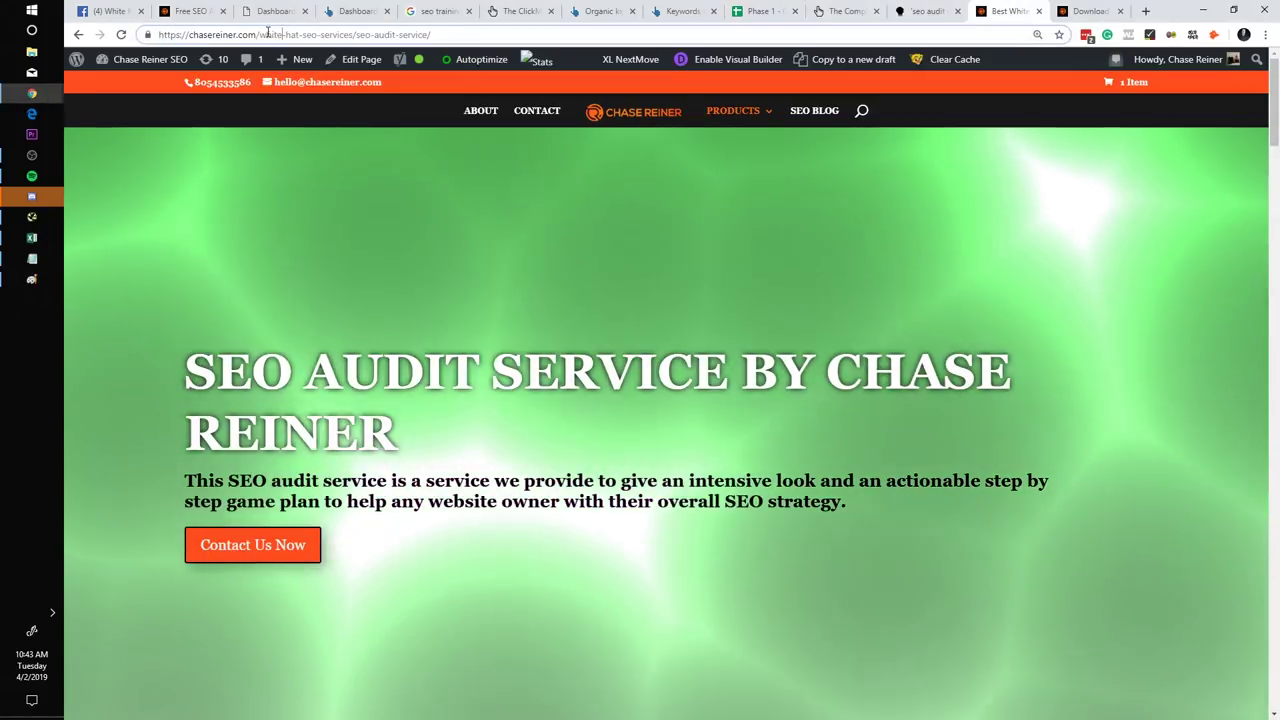
{"action": "left_click_drag", "start_coordinate": [268, 34], "coordinate": [440, 34]}
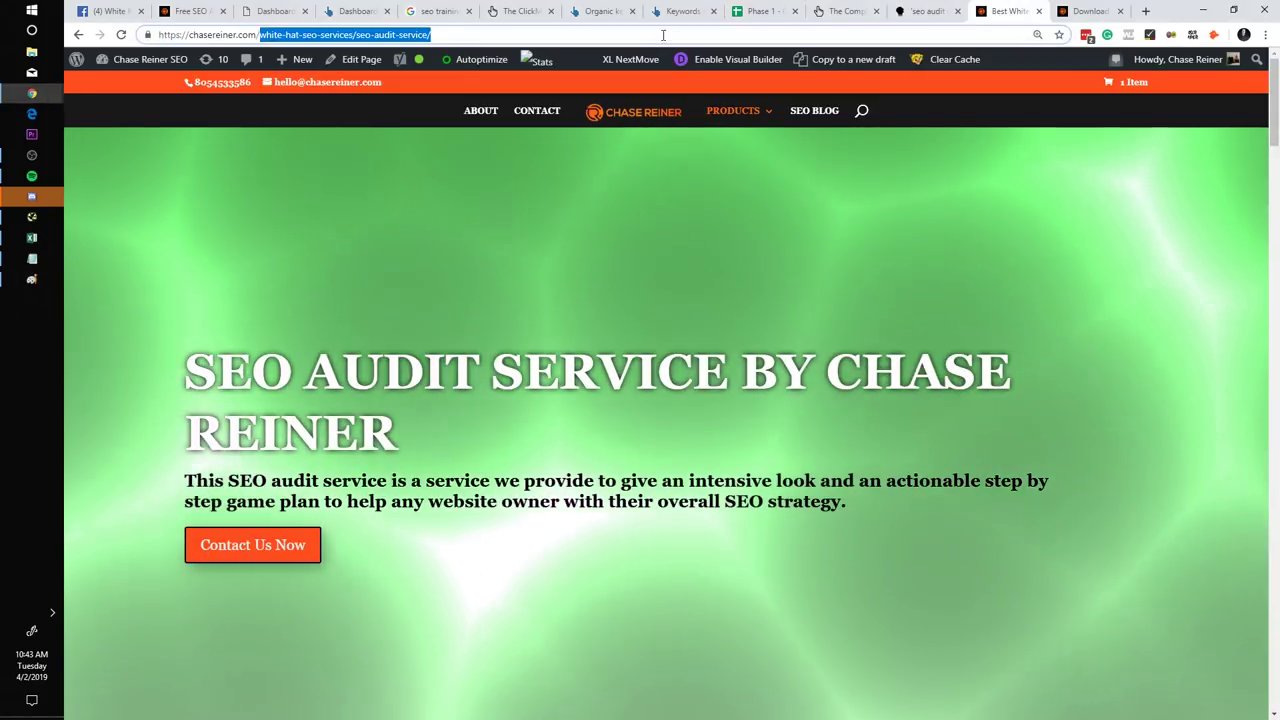
{"action": "key", "text": "BackSpace"}
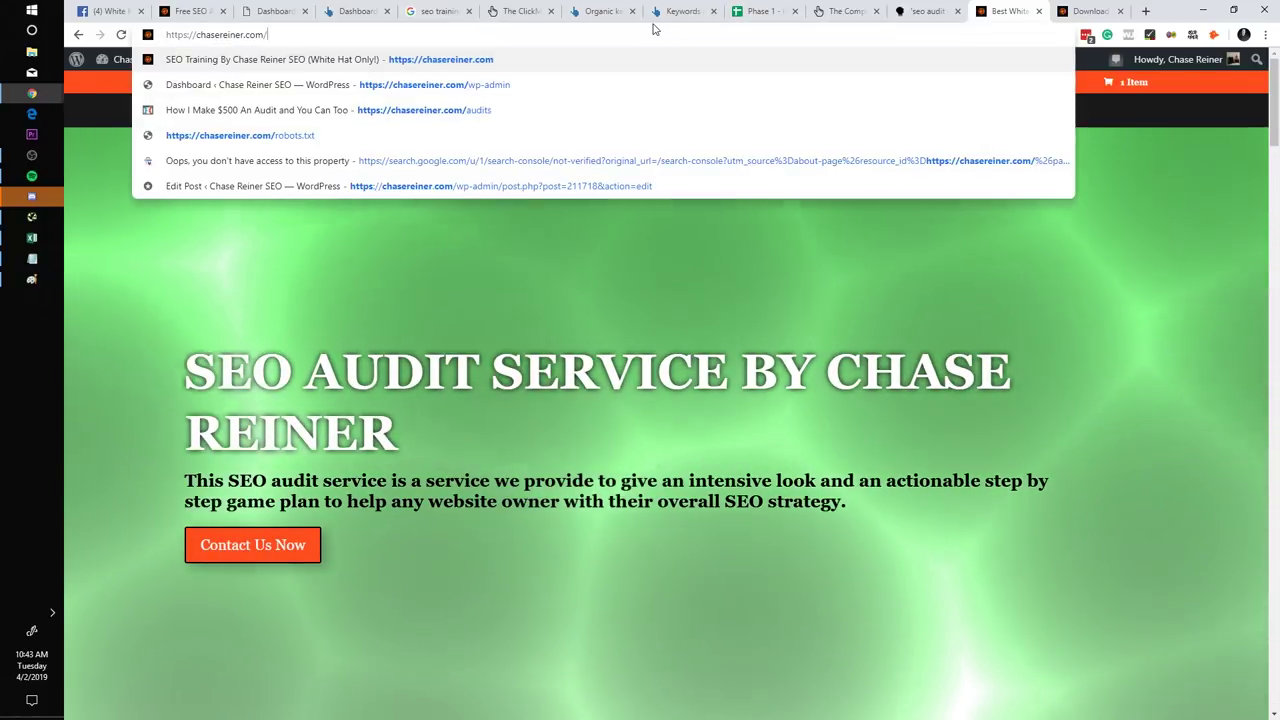
{"action": "key", "text": "Home"}
{"action": "type", "text": "site:"}
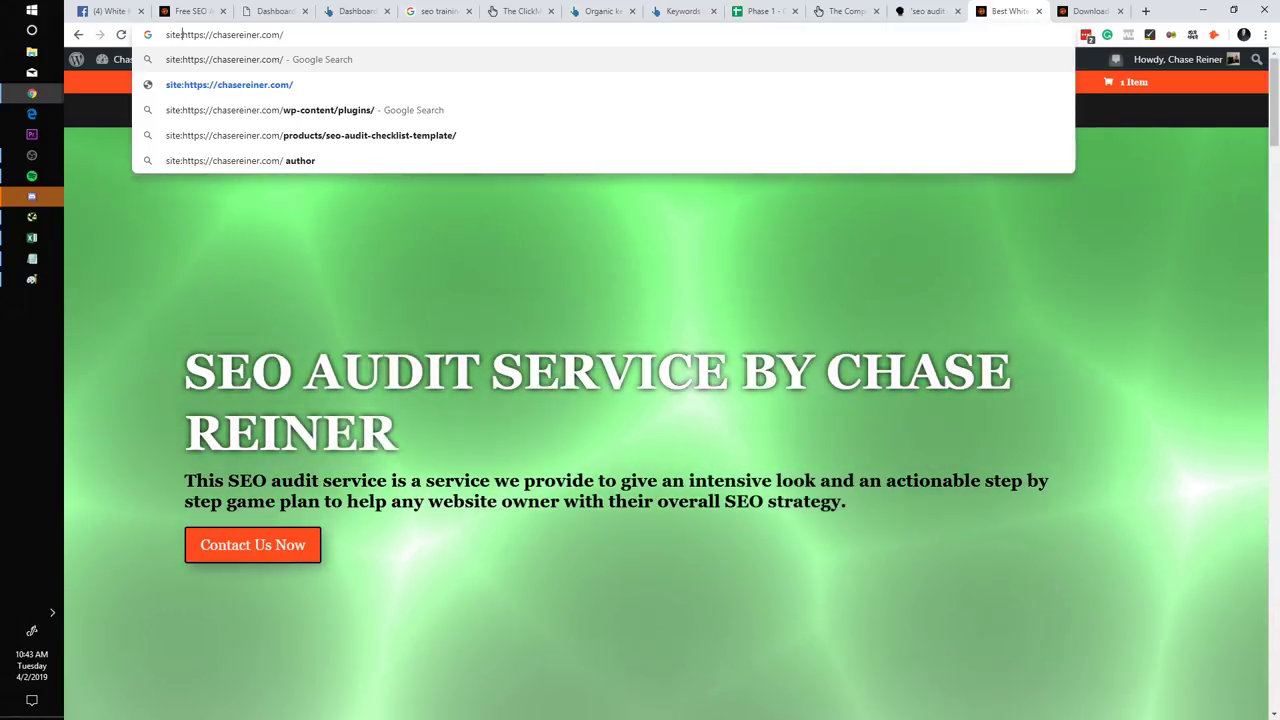
{"action": "key", "text": "Return"}
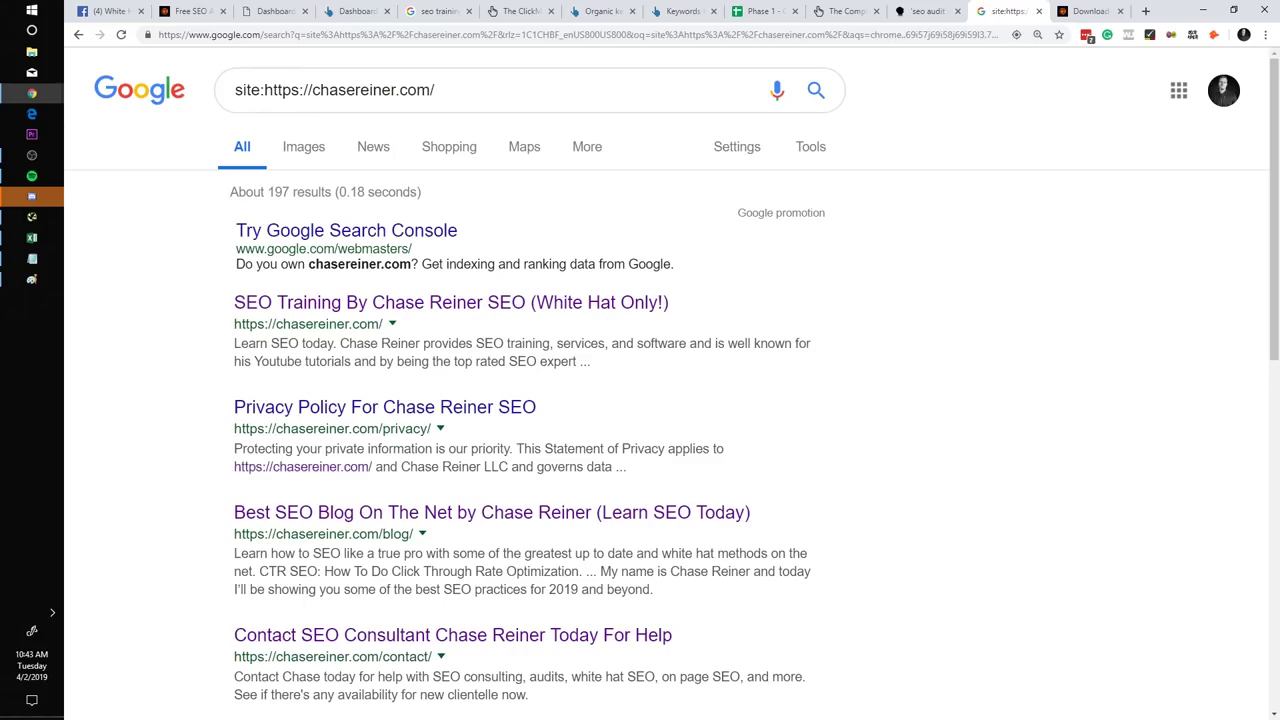
{"action": "double_click", "coordinate": [289, 192]}
Search Google for site:privatelabelextensions.com and check the number of indexed results
{"action": "left_click_drag", "start_coordinate": [265, 90], "coordinate": [463, 89]}
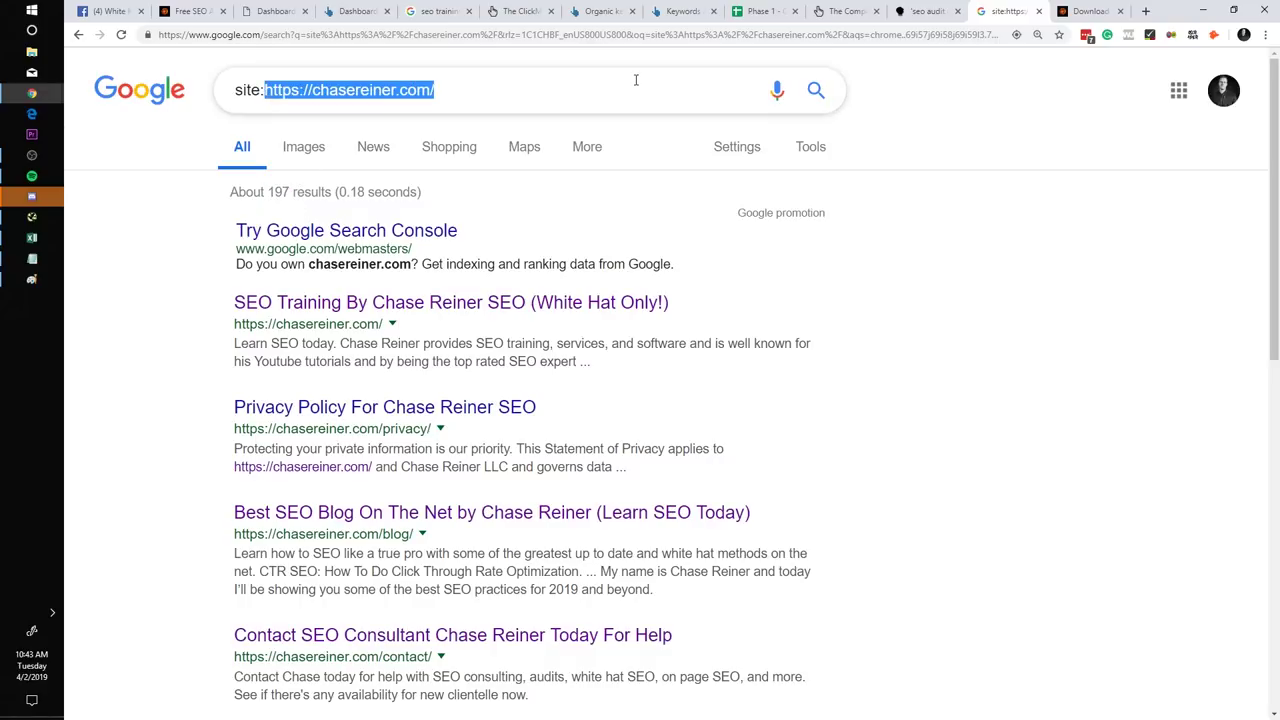
{"action": "type", "text": "privatelabelextensions.com"}
{"action": "key", "text": "Return"}
{"action": "left_click_drag", "start_coordinate": [460, 90], "coordinate": [264, 90]}
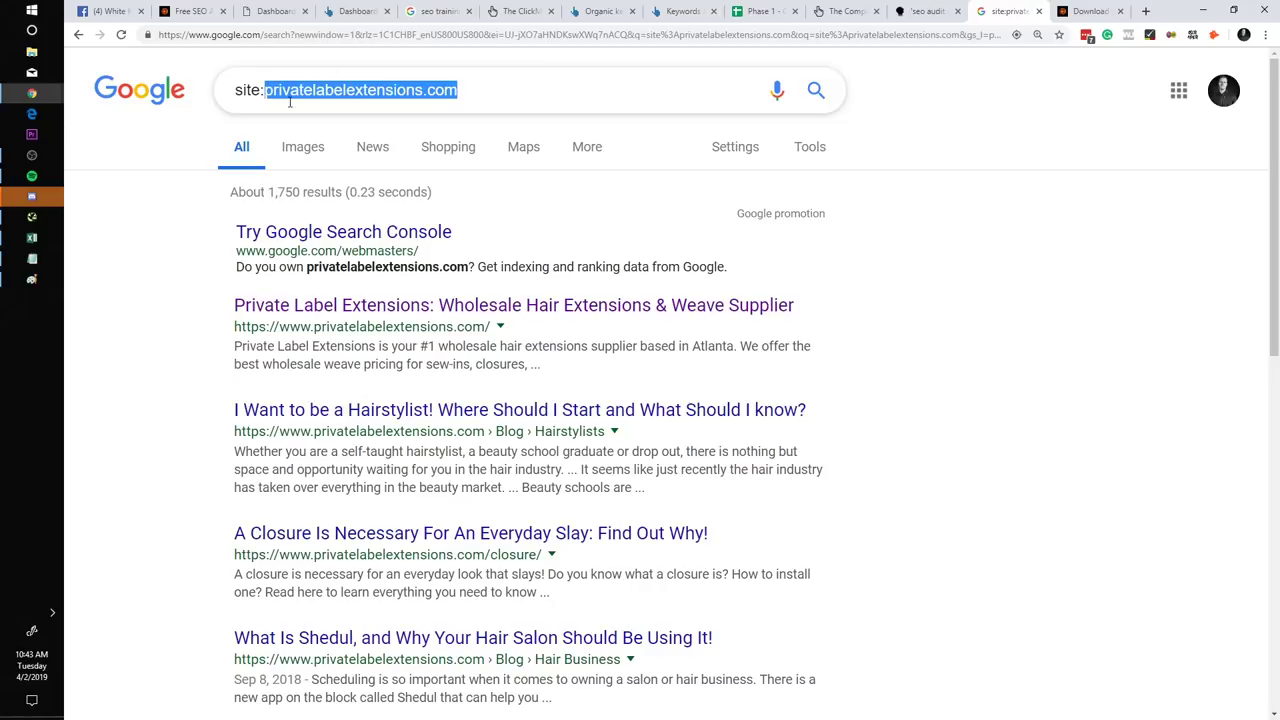
{"action": "left_click_drag", "start_coordinate": [273, 199], "coordinate": [306, 192]}
{"action": "left_click", "coordinate": [303, 196]}
{"action": "left_click", "coordinate": [306, 193]}
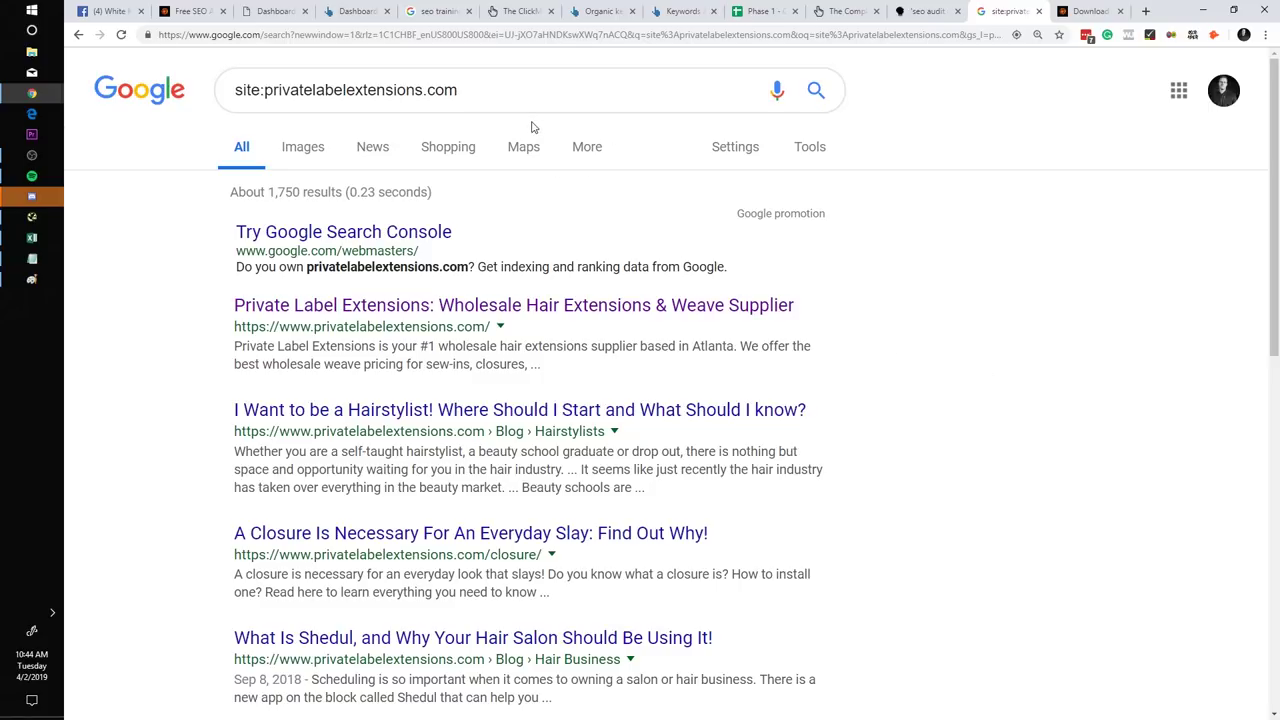
Return to the Phase 1 spreadsheet, open the Foundational Audit 7.0 sheet and review its checks from Indexation down to Page Speed Optimization
{"action": "left_click", "coordinate": [760, 11]}
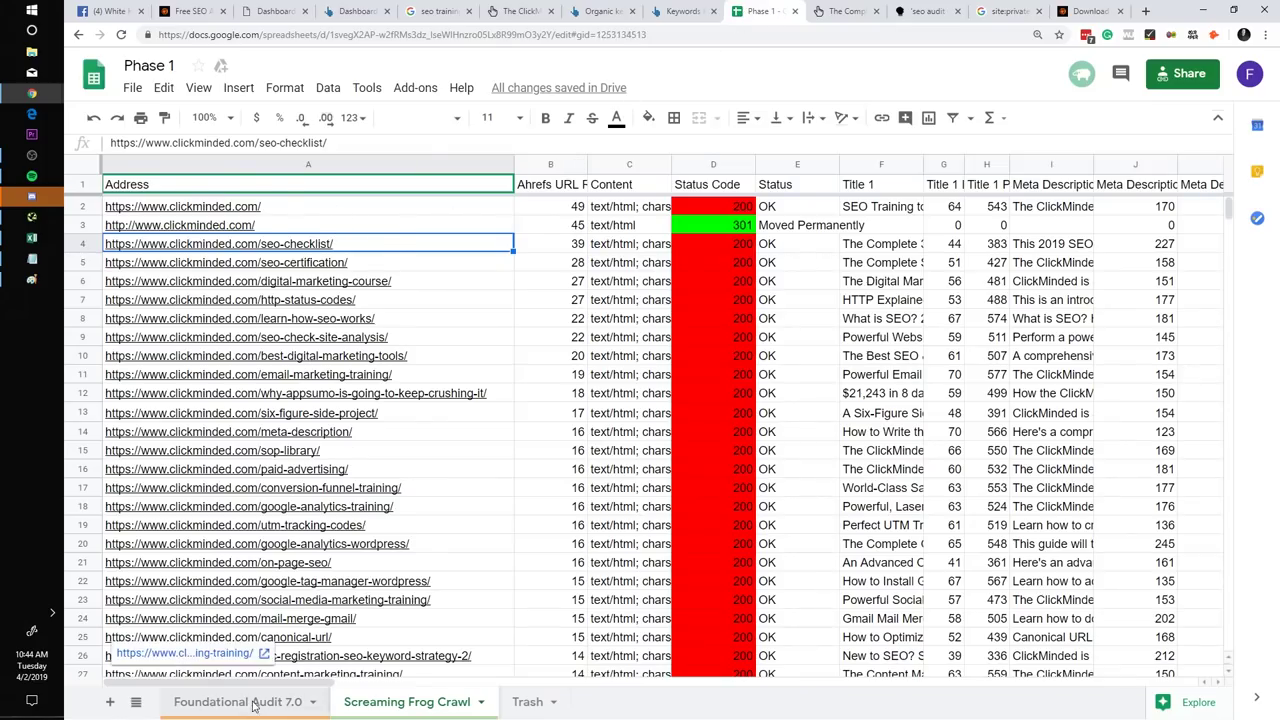
{"action": "left_click", "coordinate": [255, 702]}
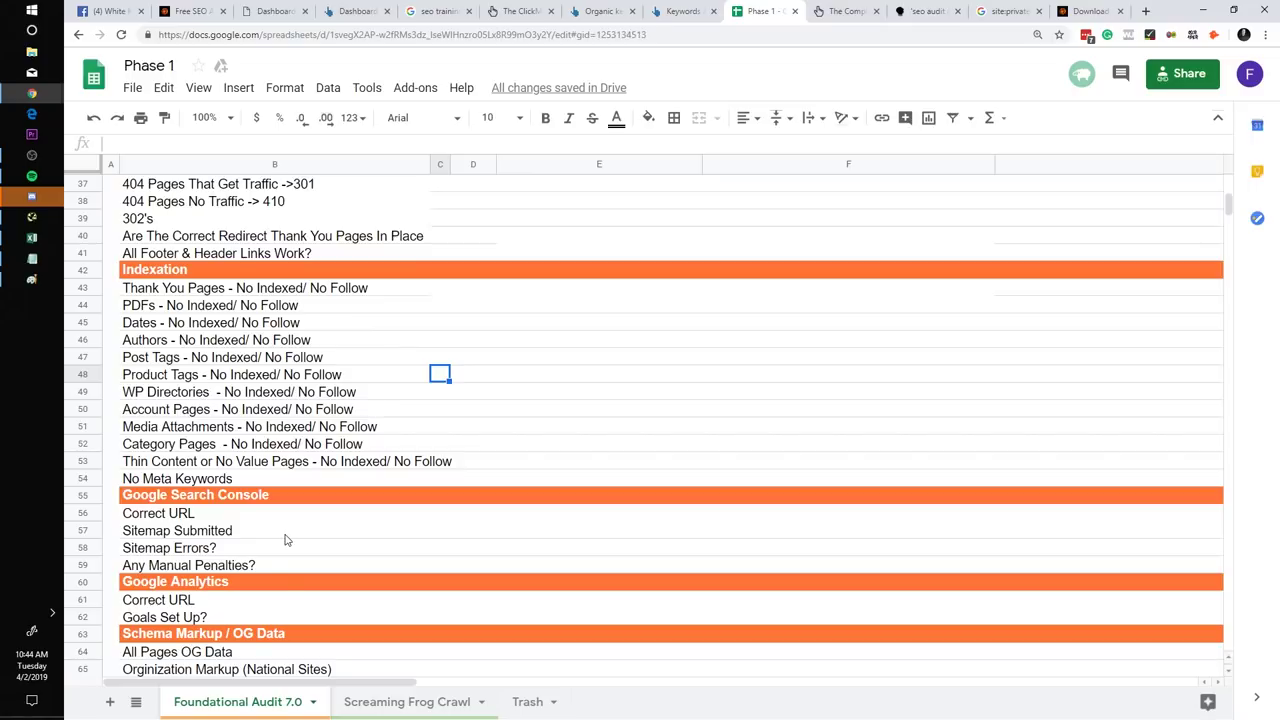
{"action": "scroll", "coordinate": [285, 540], "scroll_direction": "down", "scroll_amount": 3}
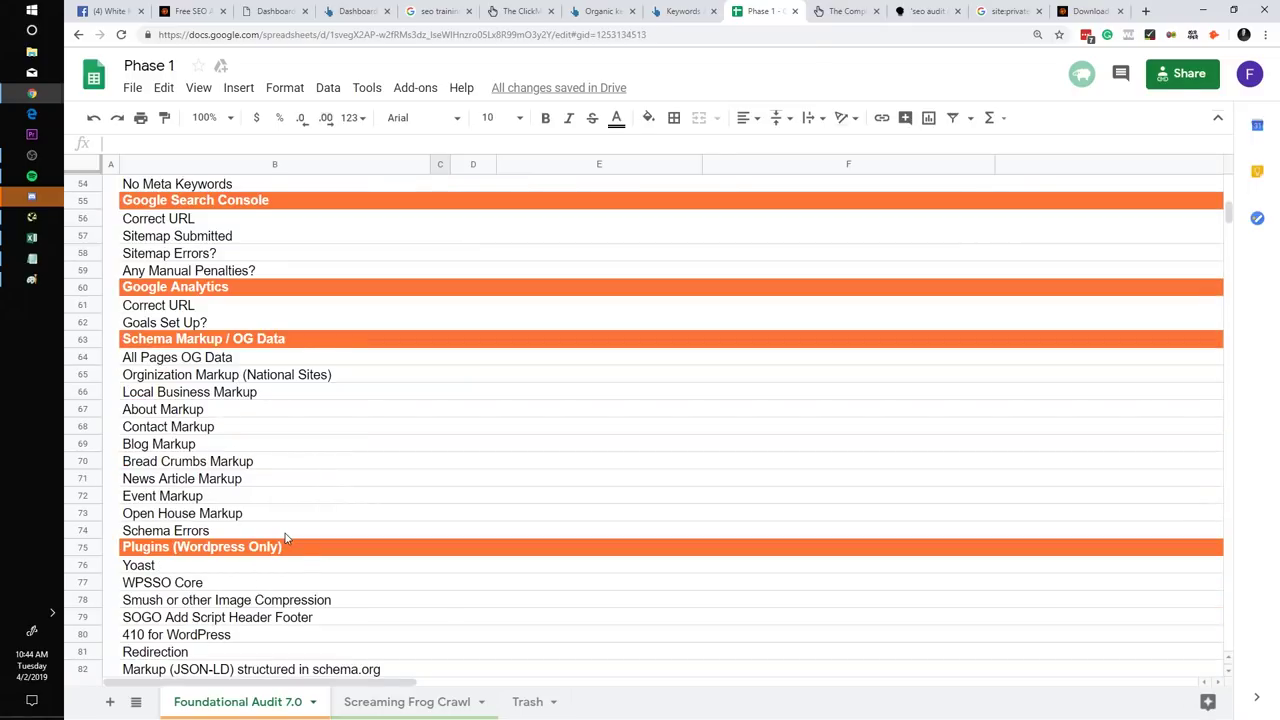
{"action": "scroll", "coordinate": [286, 536], "scroll_direction": "down", "scroll_amount": 4}
{"action": "scroll", "coordinate": [288, 532], "scroll_direction": "down", "scroll_amount": 2}
{"action": "scroll", "coordinate": [288, 532], "scroll_direction": "down", "scroll_amount": 2}
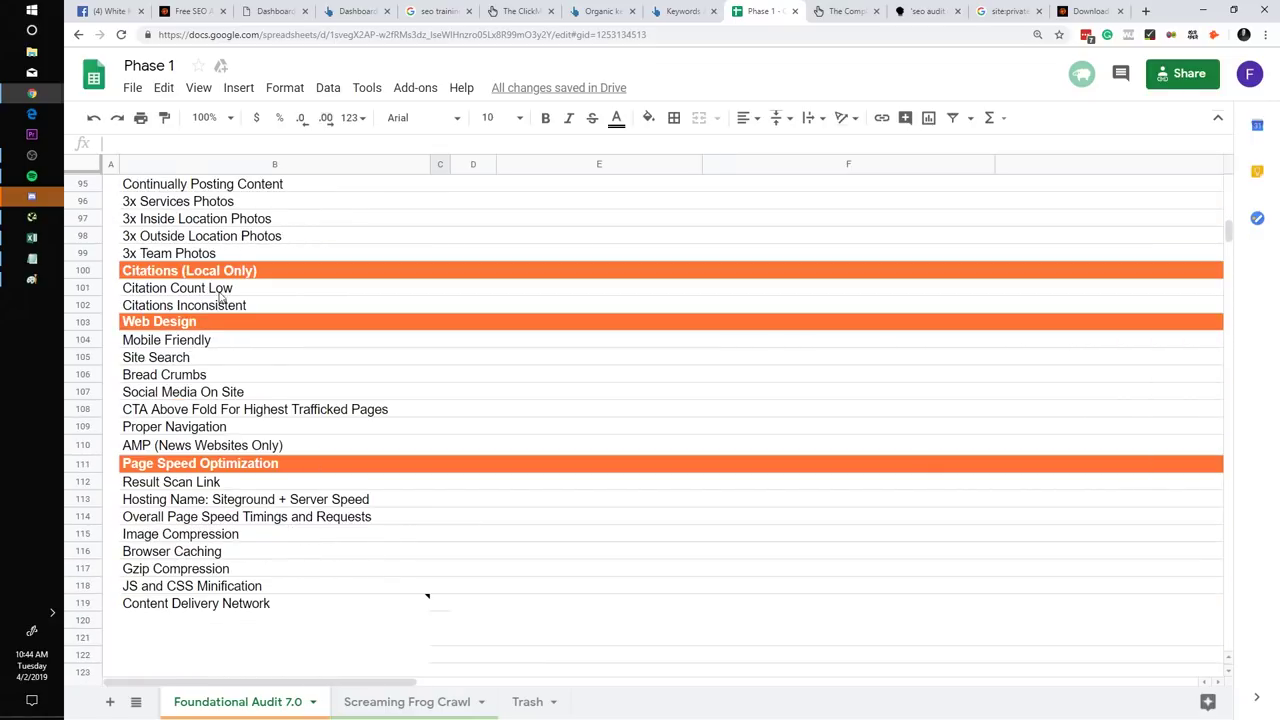
Go back up the audit sheet to review the roadmap header and the blank rows above Site Architecture
{"action": "scroll", "coordinate": [266, 383], "scroll_direction": "up", "scroll_amount": 10}
{"action": "scroll", "coordinate": [276, 380], "scroll_direction": "up", "scroll_amount": 7}
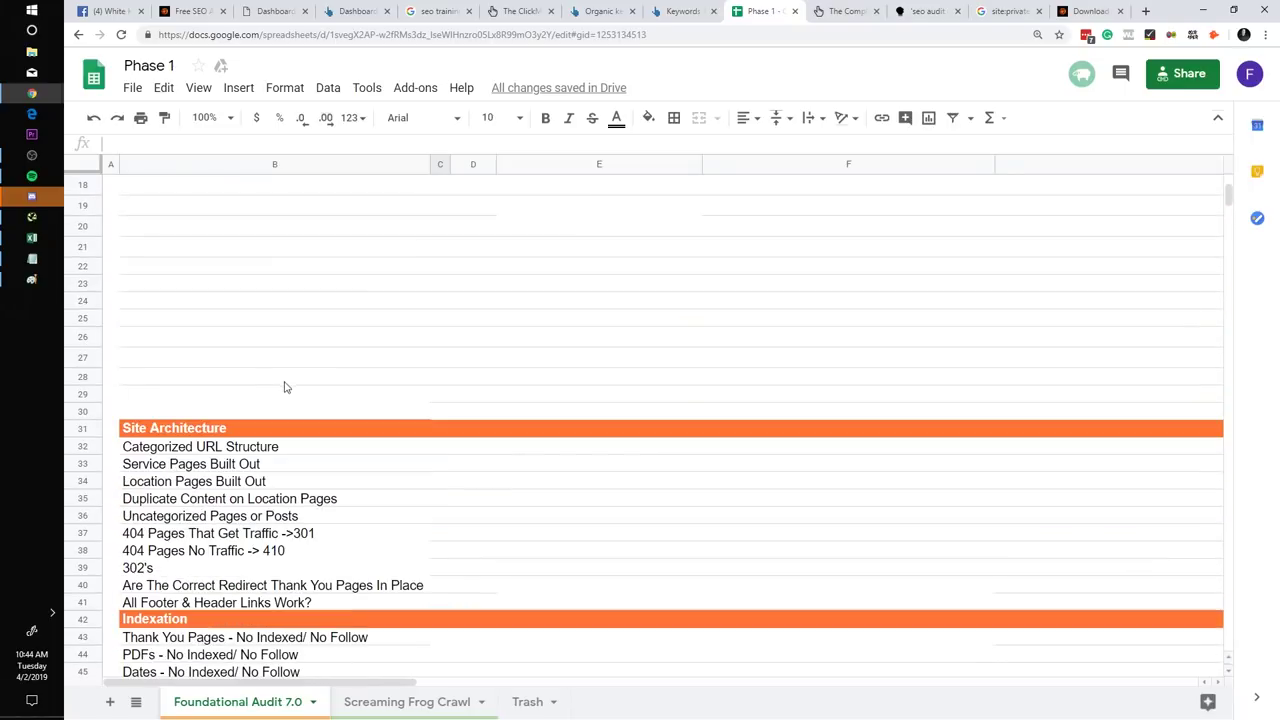
{"action": "left_click", "coordinate": [170, 388]}
{"action": "left_click_drag", "start_coordinate": [243, 404], "coordinate": [277, 594]}
{"action": "left_click", "coordinate": [277, 594]}
{"action": "scroll", "coordinate": [368, 556], "scroll_direction": "up", "scroll_amount": 2}
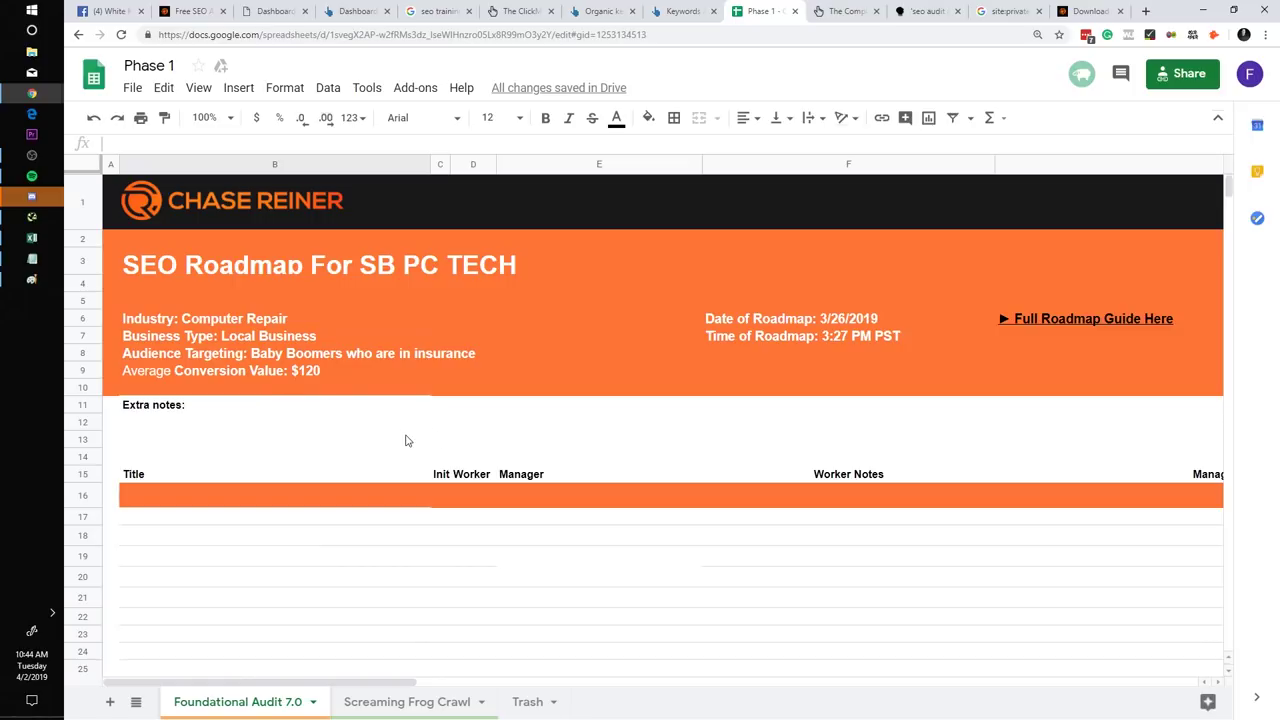
{"action": "scroll", "coordinate": [406, 440], "scroll_direction": "down", "scroll_amount": 5}
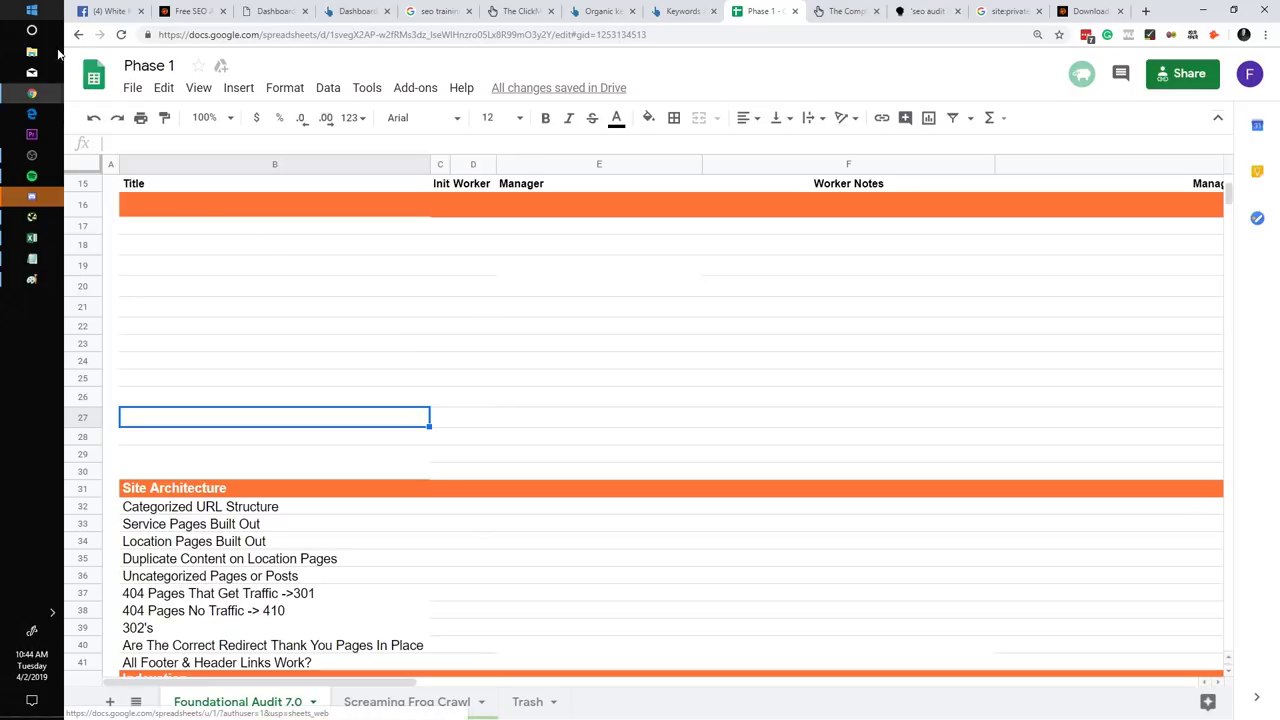
Bring up the SEO Audit Phases note in Notepad and highlight the Sitewide analysis phase
{"action": "left_click", "coordinate": [32, 259]}
{"action": "left_click_drag", "start_coordinate": [626, 270], "coordinate": [322, 268]}
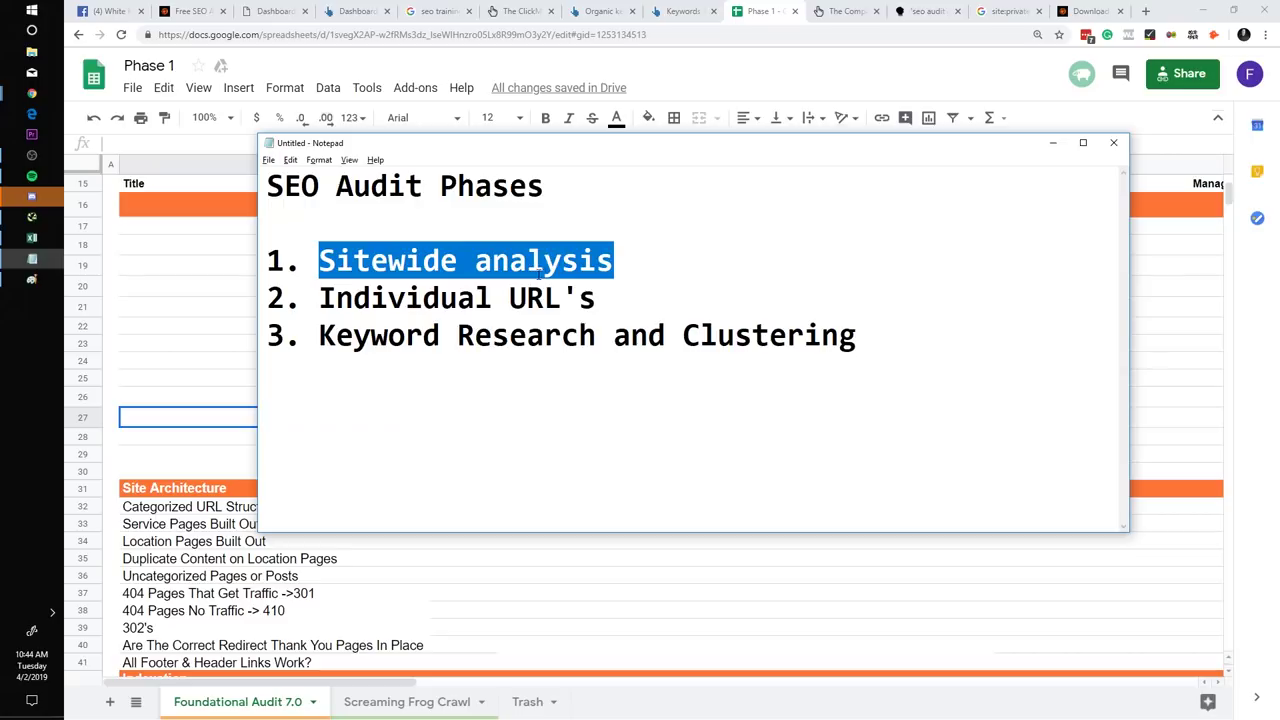
{"action": "left_click", "coordinate": [618, 266]}
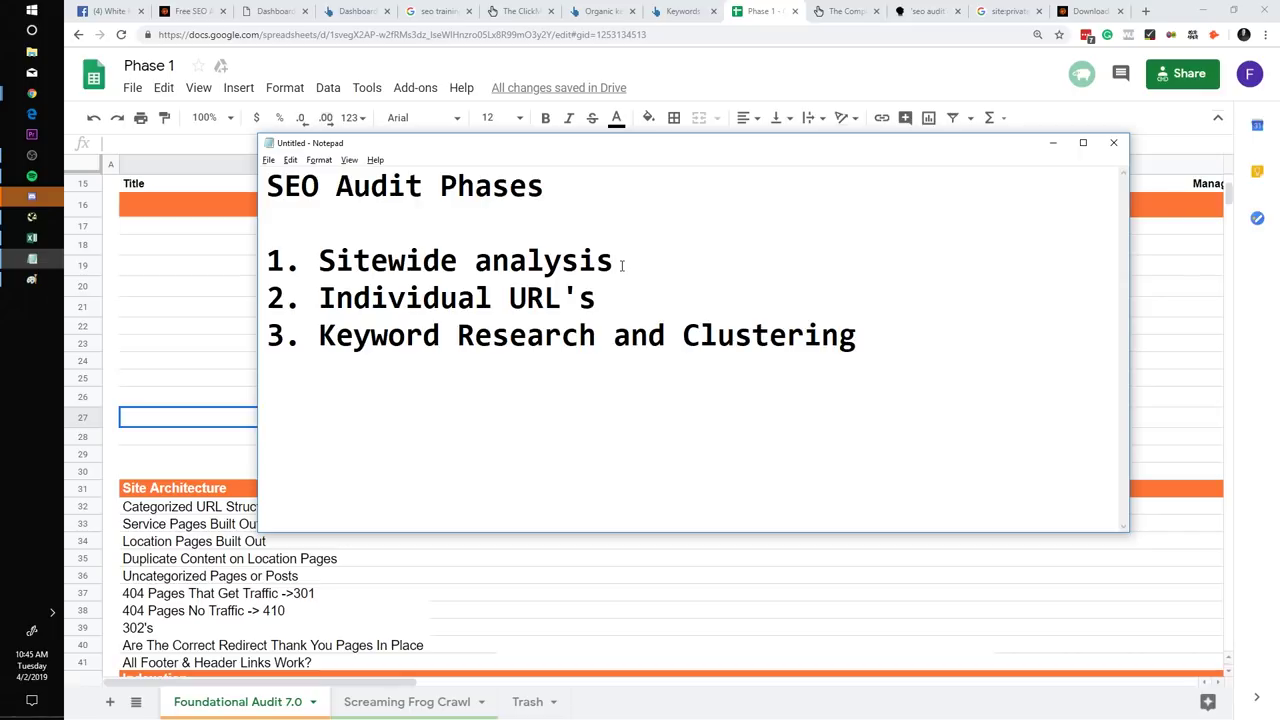
{"action": "left_click_drag", "start_coordinate": [320, 260], "coordinate": [615, 262]}
{"action": "left_click", "coordinate": [615, 261]}
Highlight the Indexation checks from Thank You Pages to No Meta Keywords in the audit sheet, and return to the Notepad phase list
{"action": "left_click", "coordinate": [226, 524]}
{"action": "scroll", "coordinate": [285, 525], "scroll_direction": "down", "scroll_amount": 6}
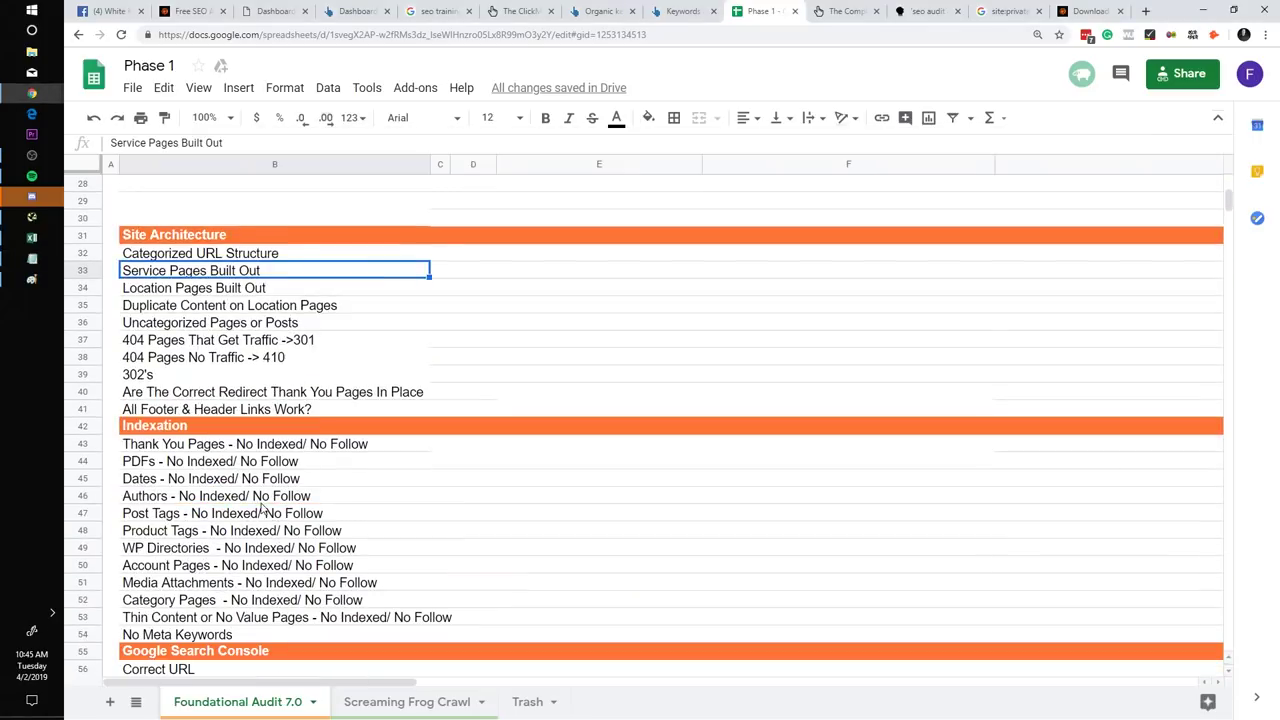
{"action": "left_click_drag", "start_coordinate": [265, 380], "coordinate": [258, 568]}
{"action": "key", "text": "alt+Tab"}
{"action": "key", "text": "alt+Tab"}
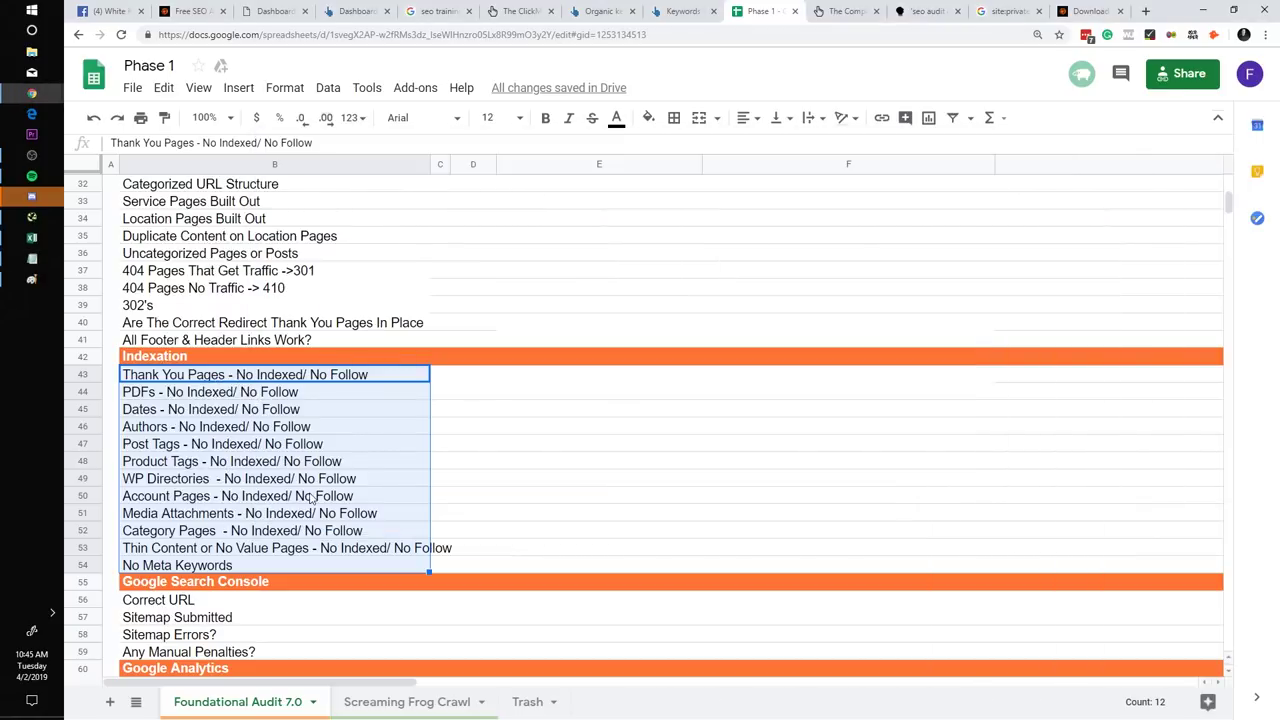
{"action": "key", "text": "alt+Tab"}
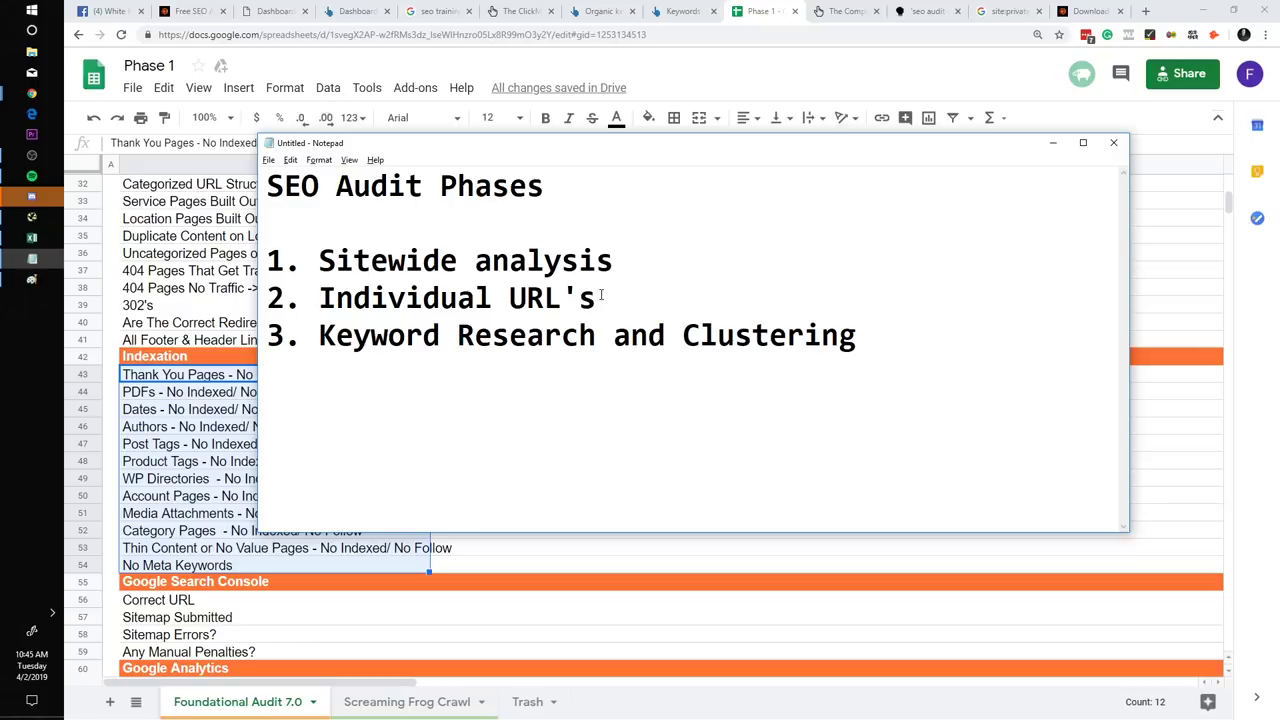
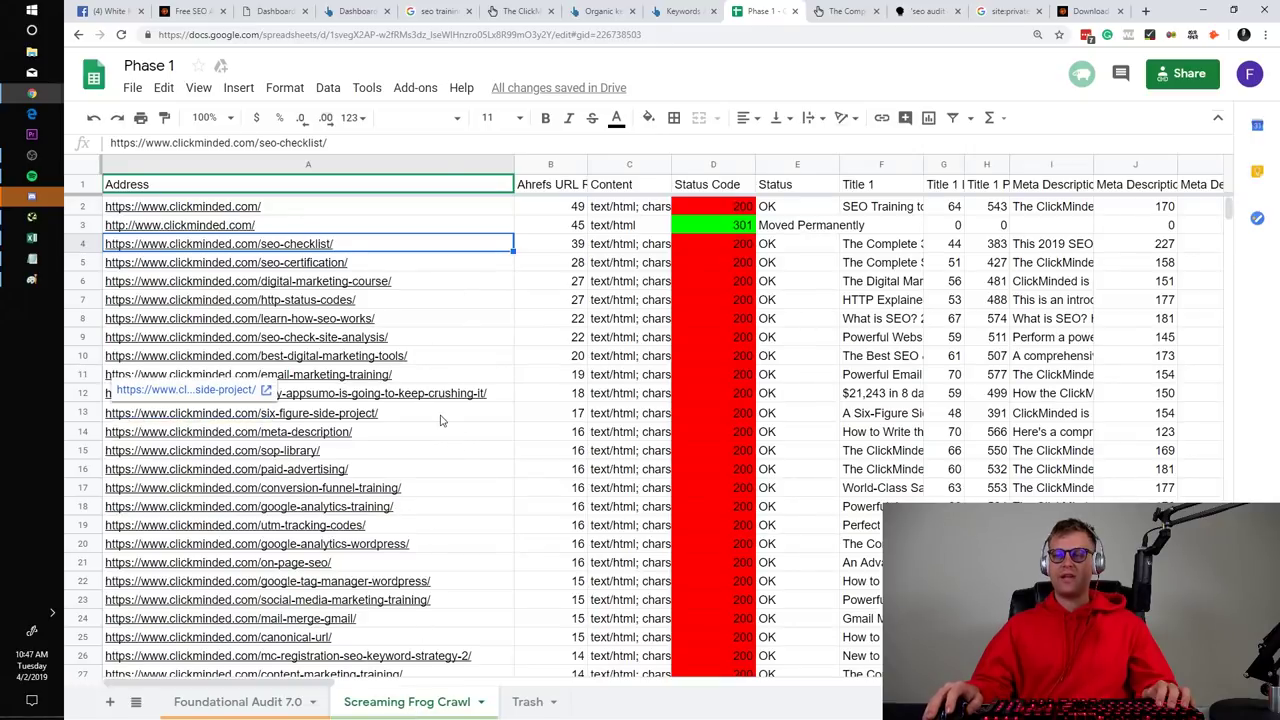
Show the Foundational Audit 7.0 sheet and return to the Screaming Frog Crawl sheet
{"action": "left_click", "coordinate": [325, 690]}
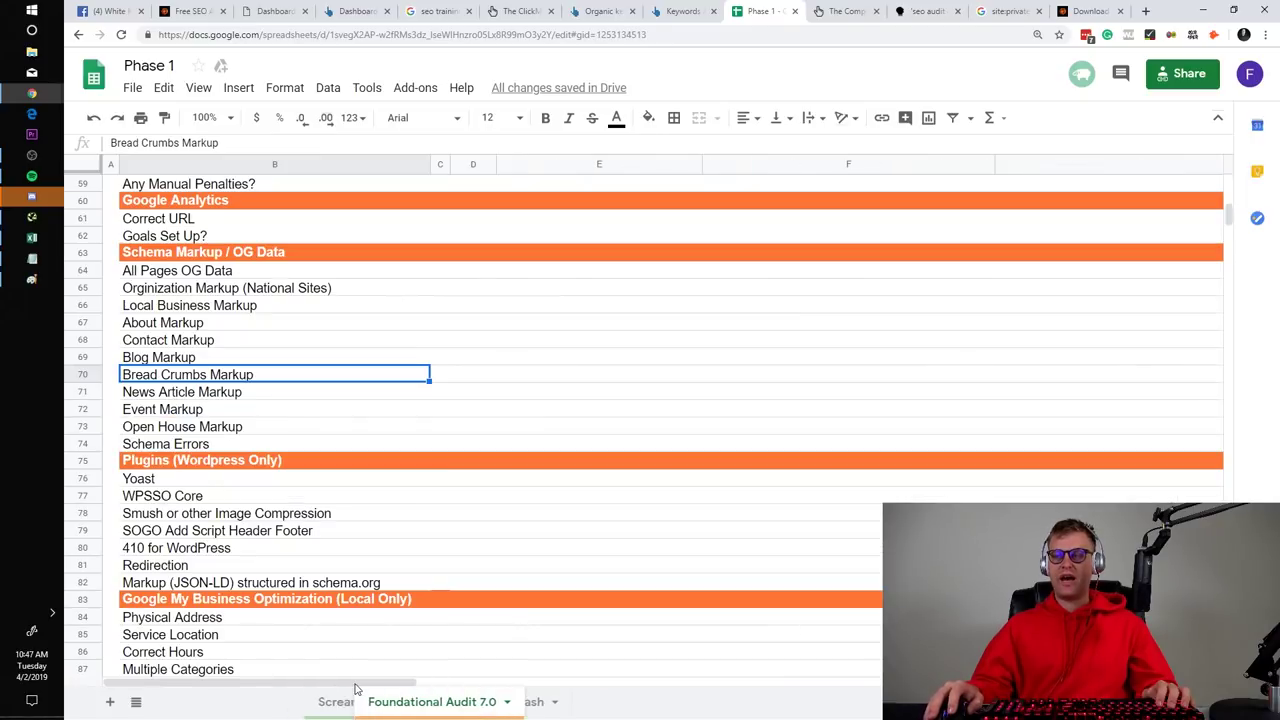
{"action": "key", "text": "ctrl+shift+Page_Down"}
{"action": "left_click_drag", "start_coordinate": [325, 688], "coordinate": [350, 612]}
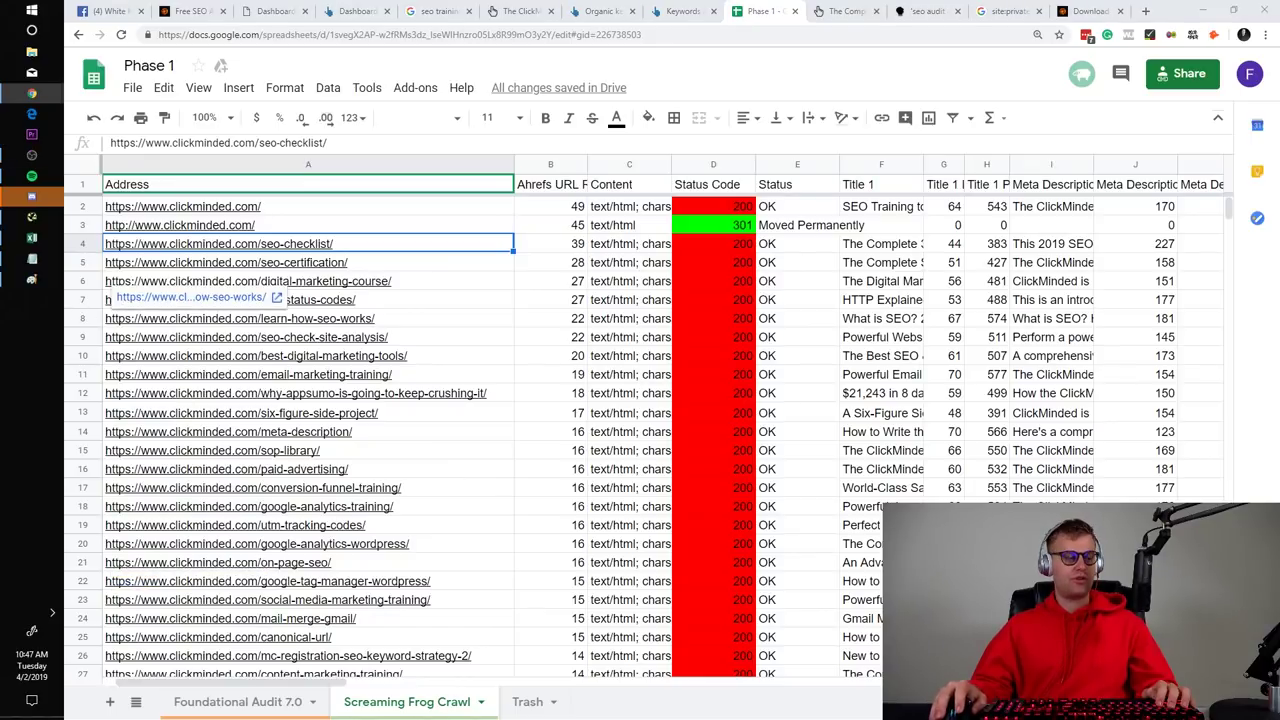
Switch to Paint and start a new blank canvas in place of the handwritten 2,000
{"action": "key", "text": "alt+Tab"}
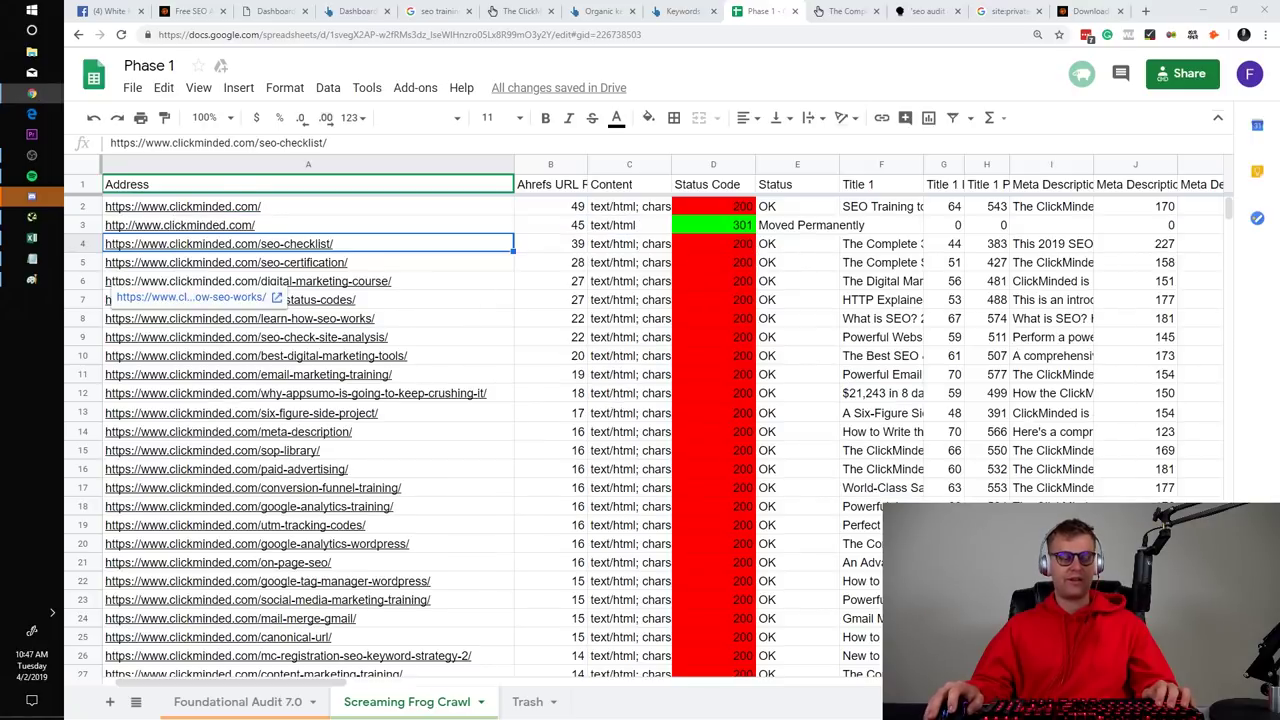
{"action": "key", "text": "super"}
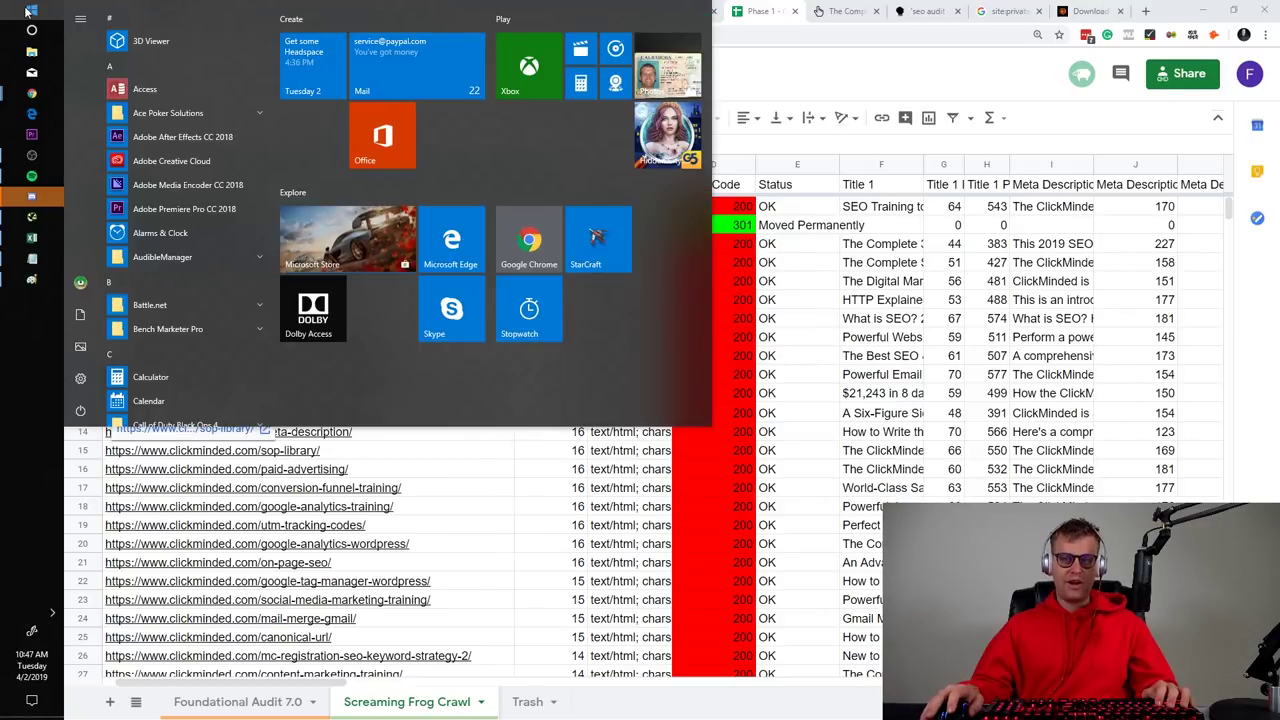
{"action": "left_click", "coordinate": [32, 286]}
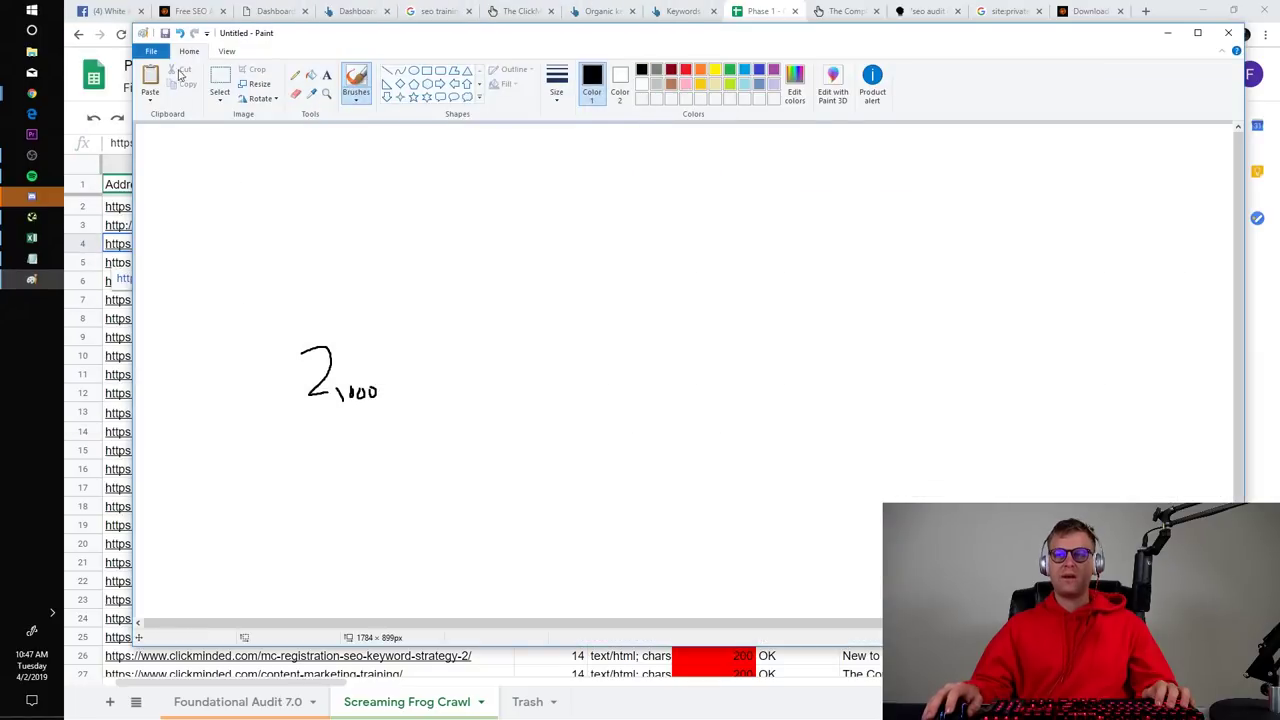
{"action": "left_click", "coordinate": [150, 51]}
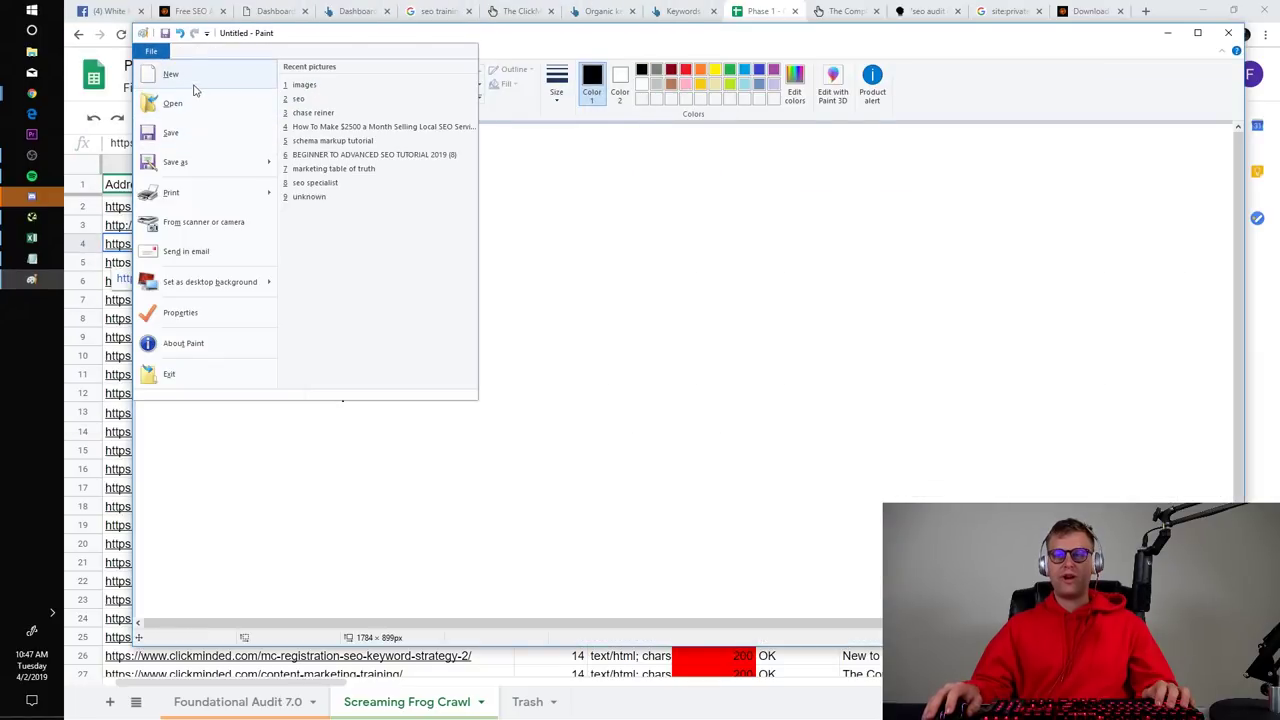
{"action": "left_click", "coordinate": [188, 80]}
{"action": "left_click", "coordinate": [709, 344]}
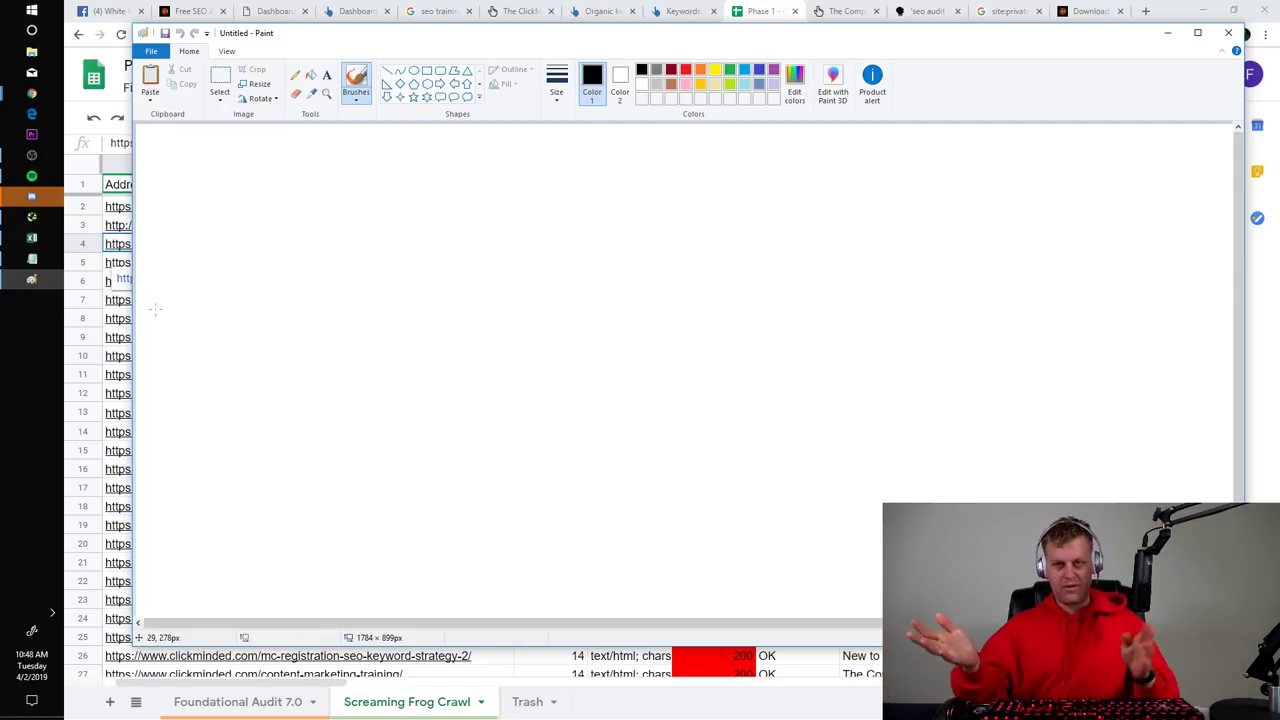
Switch to the browser and search Google in a new tab for computer repair santa barbara
{"action": "key", "text": "alt+Tab"}
{"action": "key", "text": "ctrl+t"}
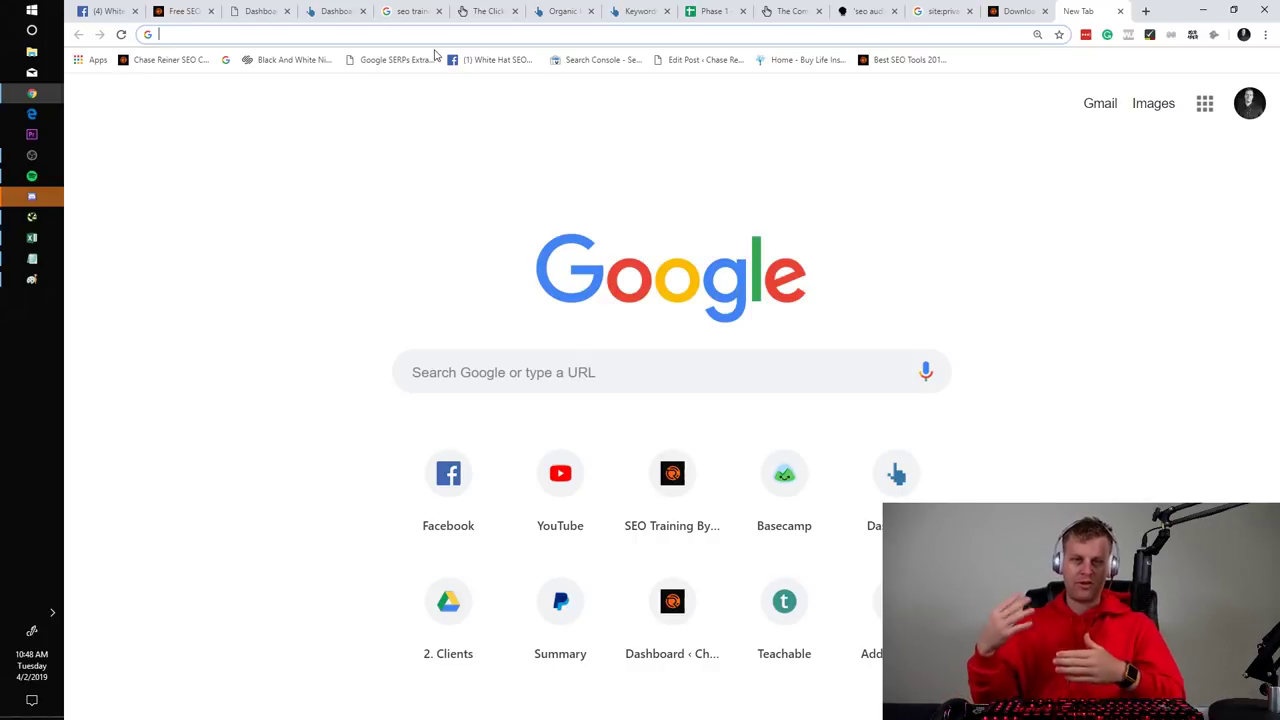
{"action": "left_click", "coordinate": [530, 374]}
{"action": "type", "text": "c"}
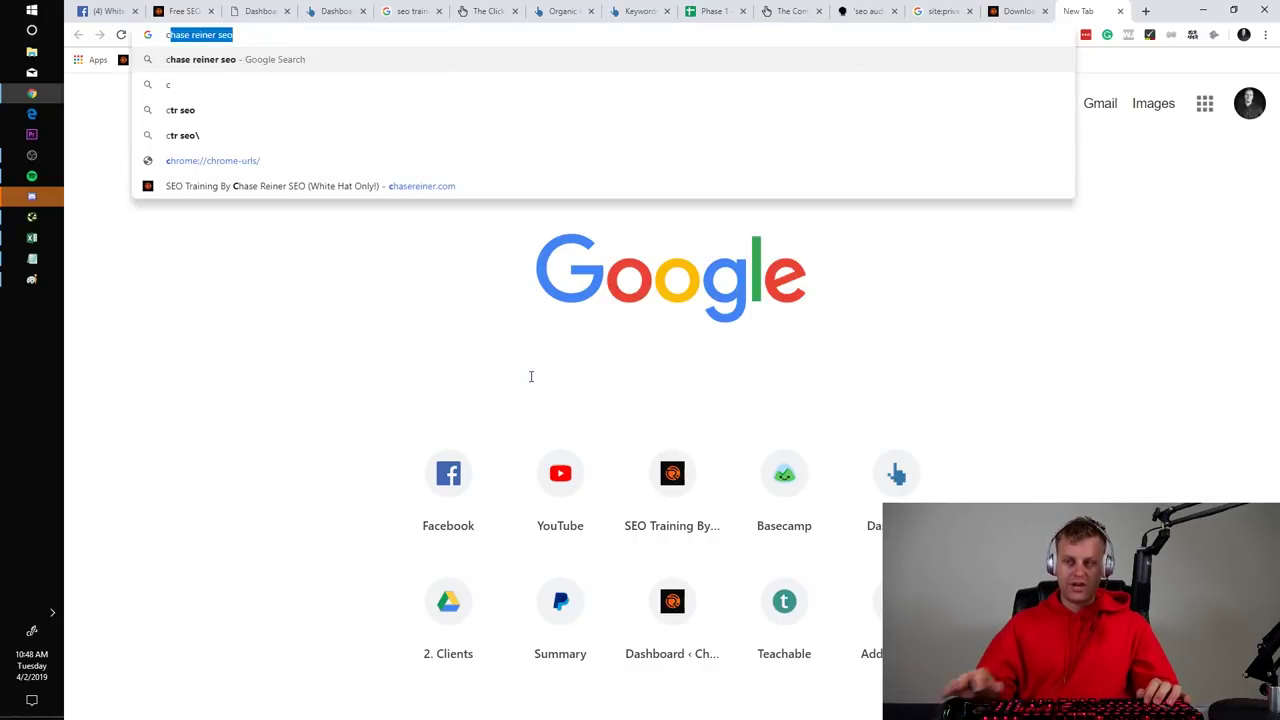
{"action": "type", "text": "omputer repai"}
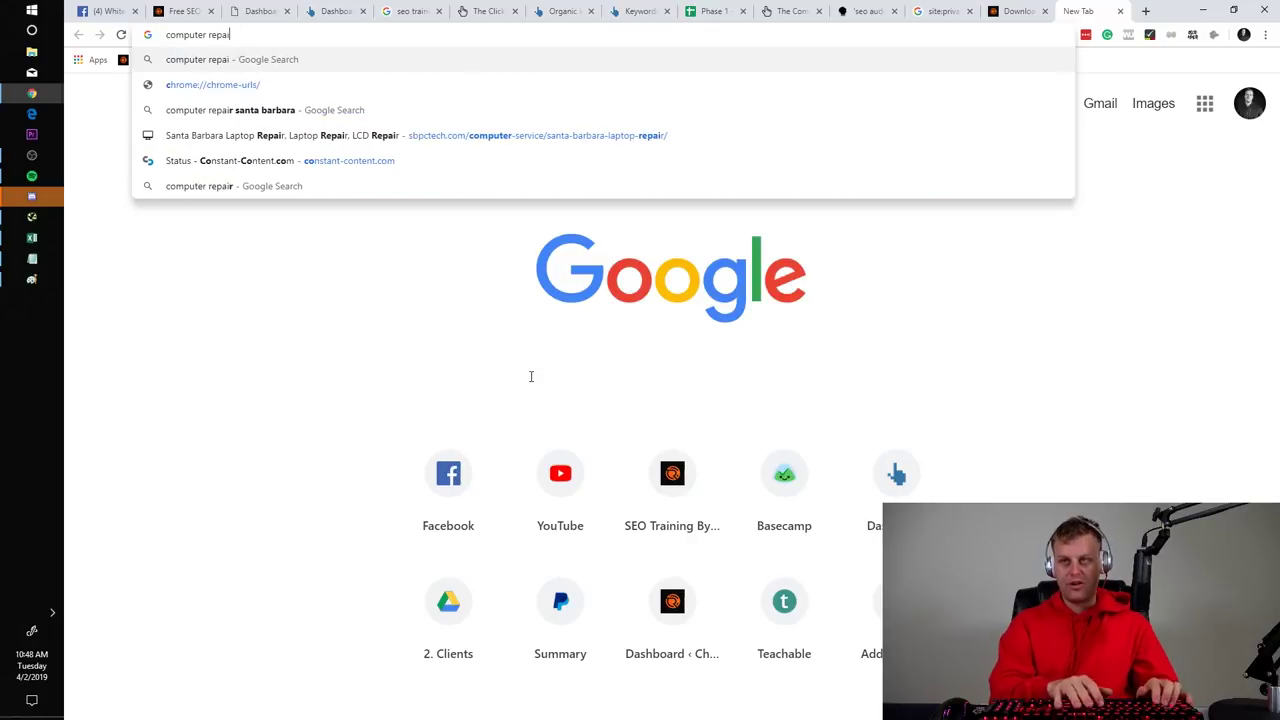
{"action": "type", "text": "r santa barba"}
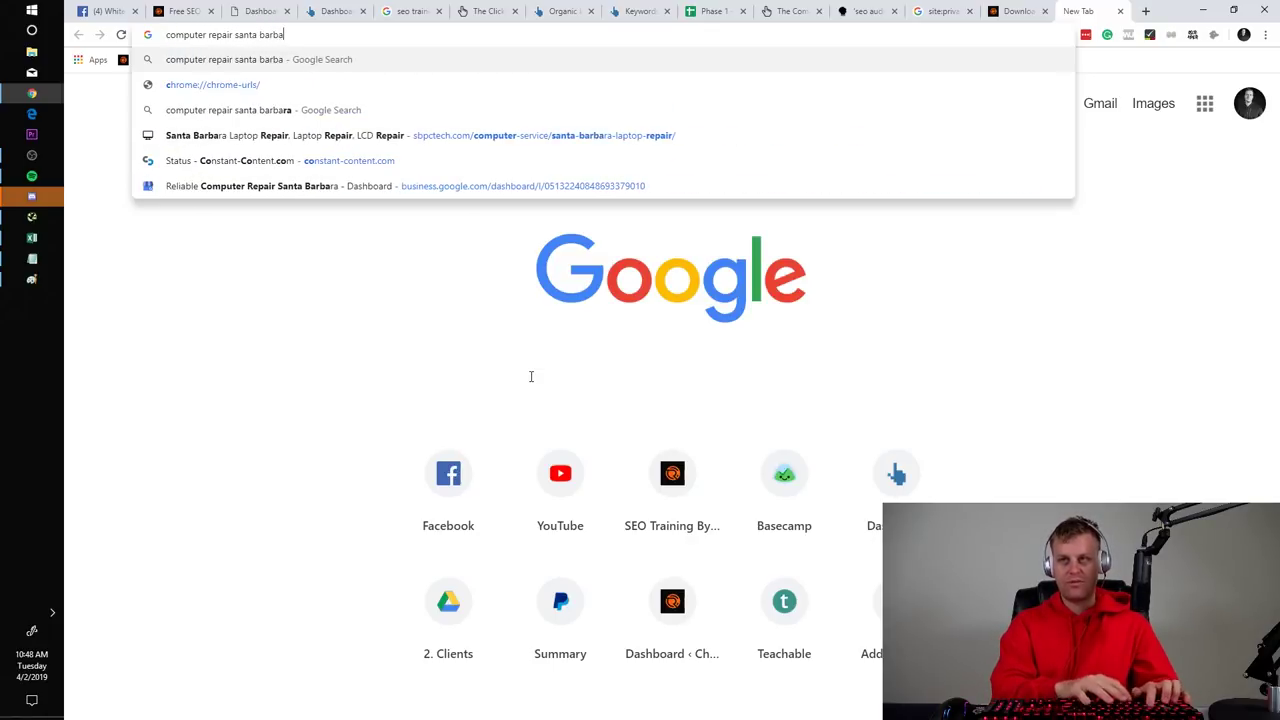
{"action": "type", "text": "ra"}
{"action": "key", "text": "Return"}
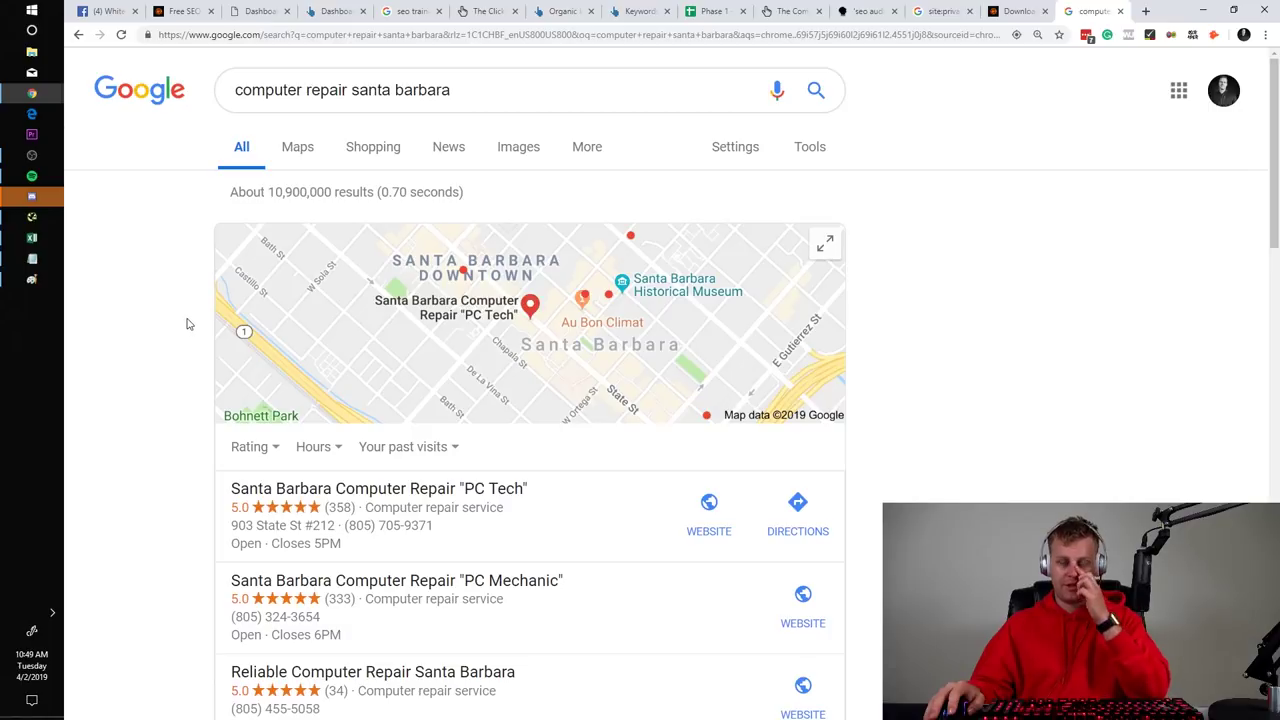
Look through the local and organic results, and open the sbpctech.com result in its own tab for viewing
{"action": "scroll", "coordinate": [215, 395], "scroll_direction": "down", "scroll_amount": 3}
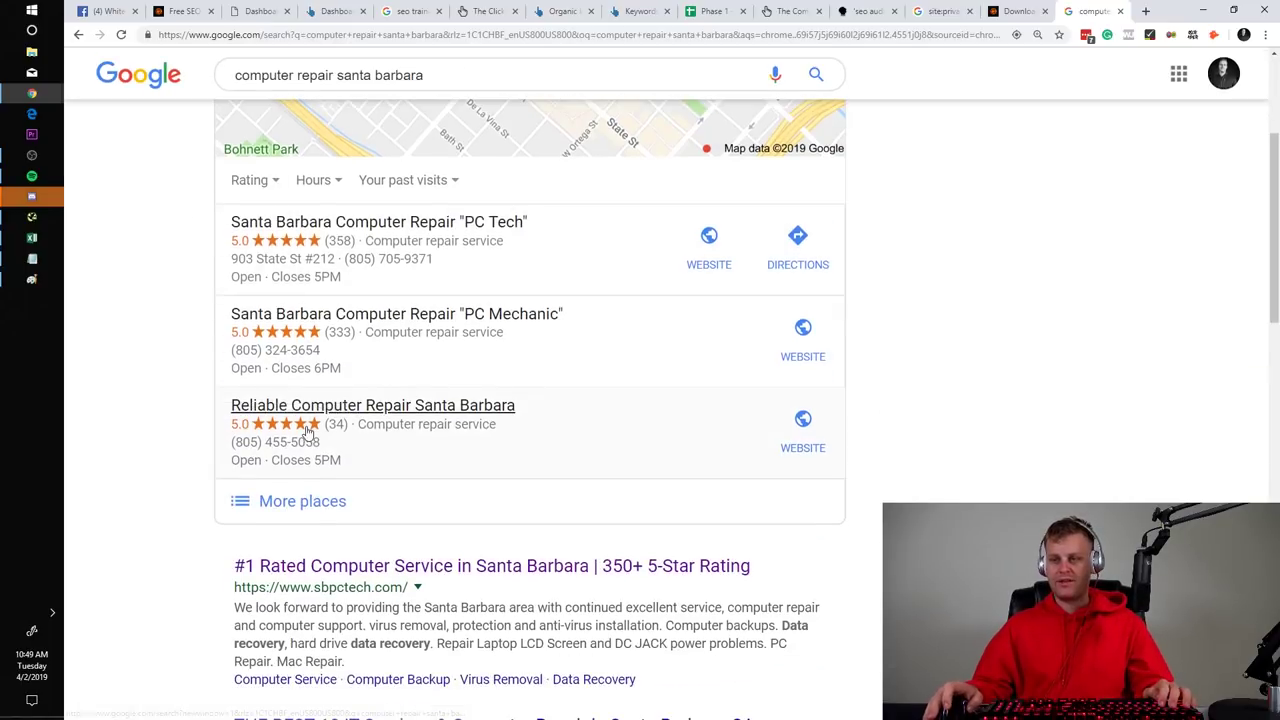
{"action": "scroll", "coordinate": [307, 430], "scroll_direction": "down", "scroll_amount": 3}
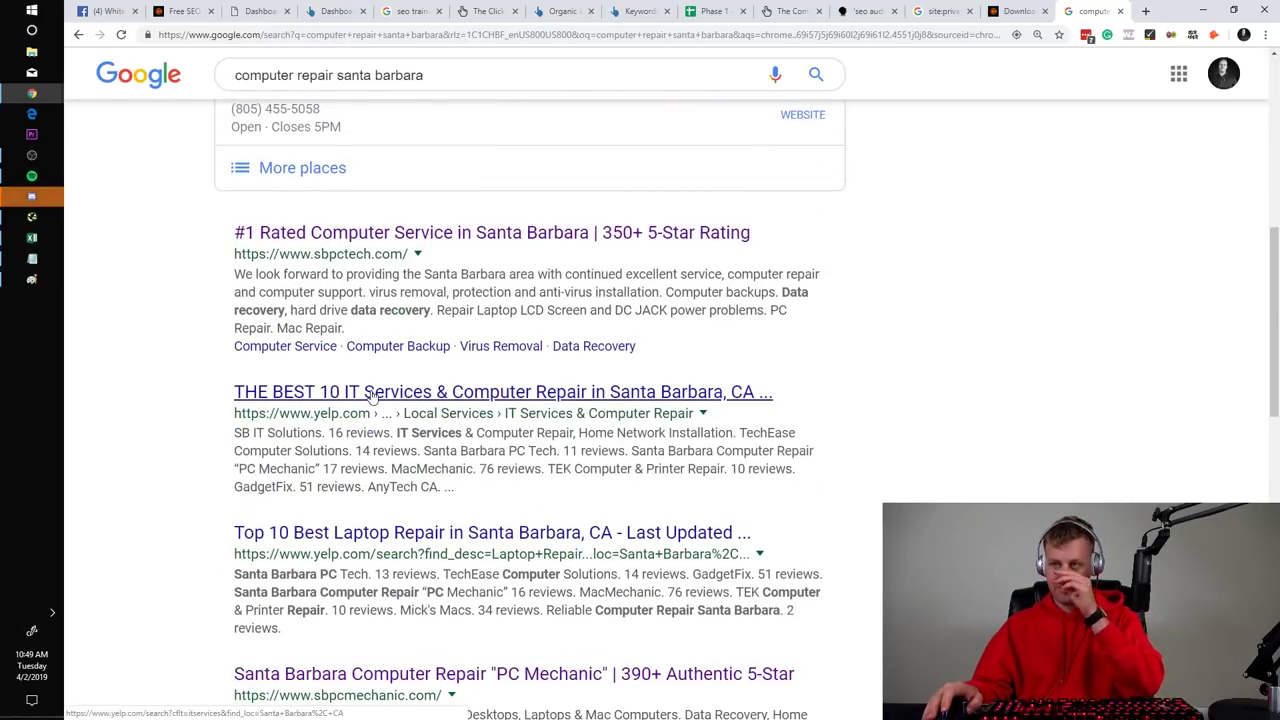
{"action": "scroll", "coordinate": [370, 396], "scroll_direction": "up", "scroll_amount": 2}
{"action": "right_click", "coordinate": [416, 436]}
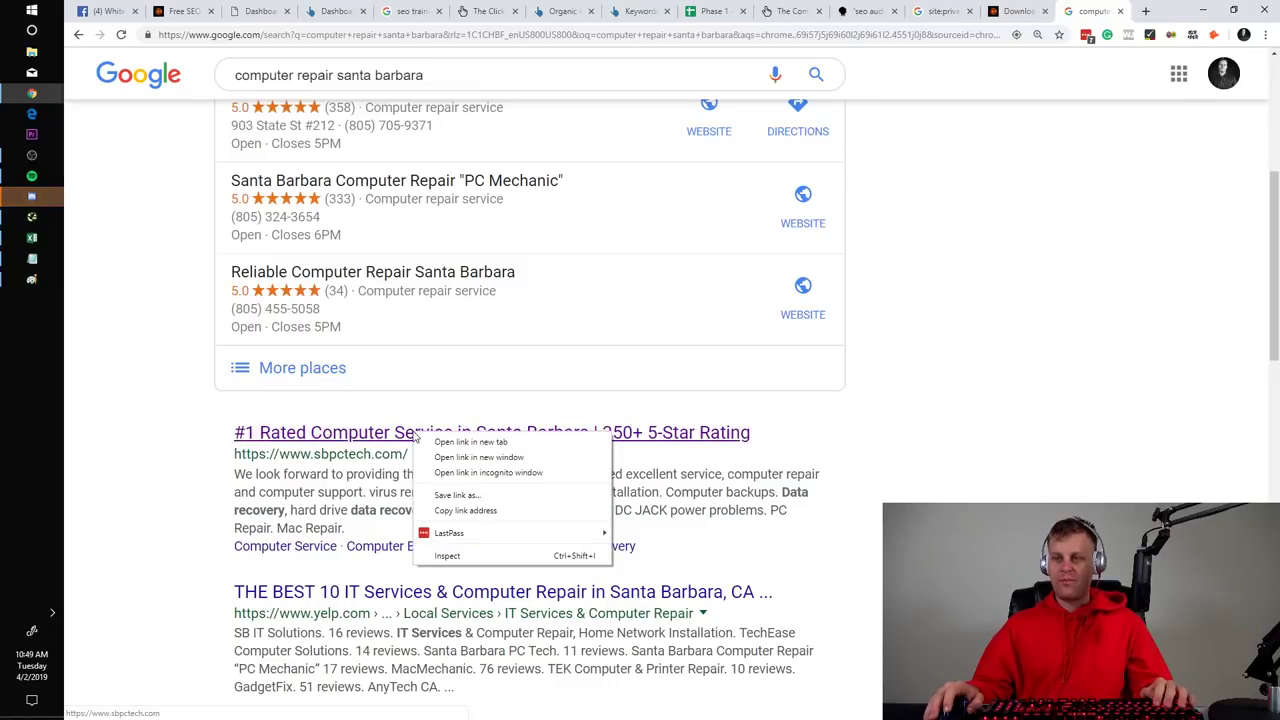
{"action": "left_click", "coordinate": [442, 442]}
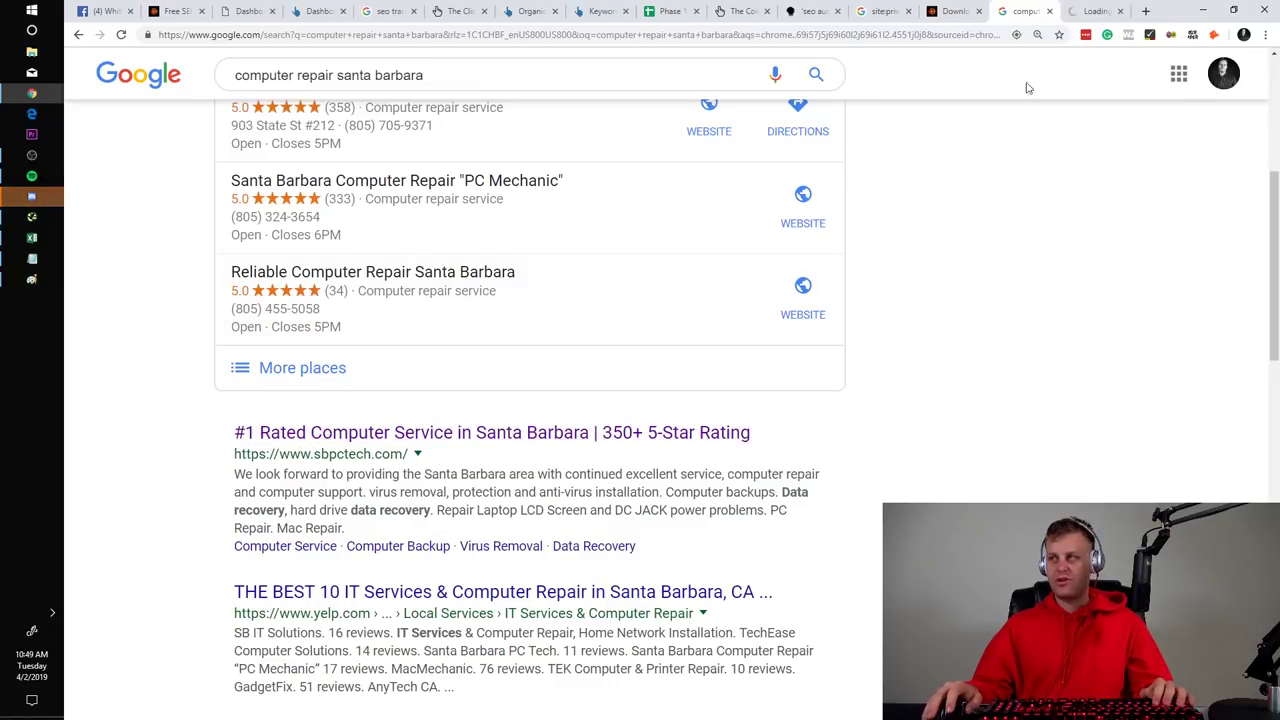
{"action": "left_click", "coordinate": [1094, 11]}
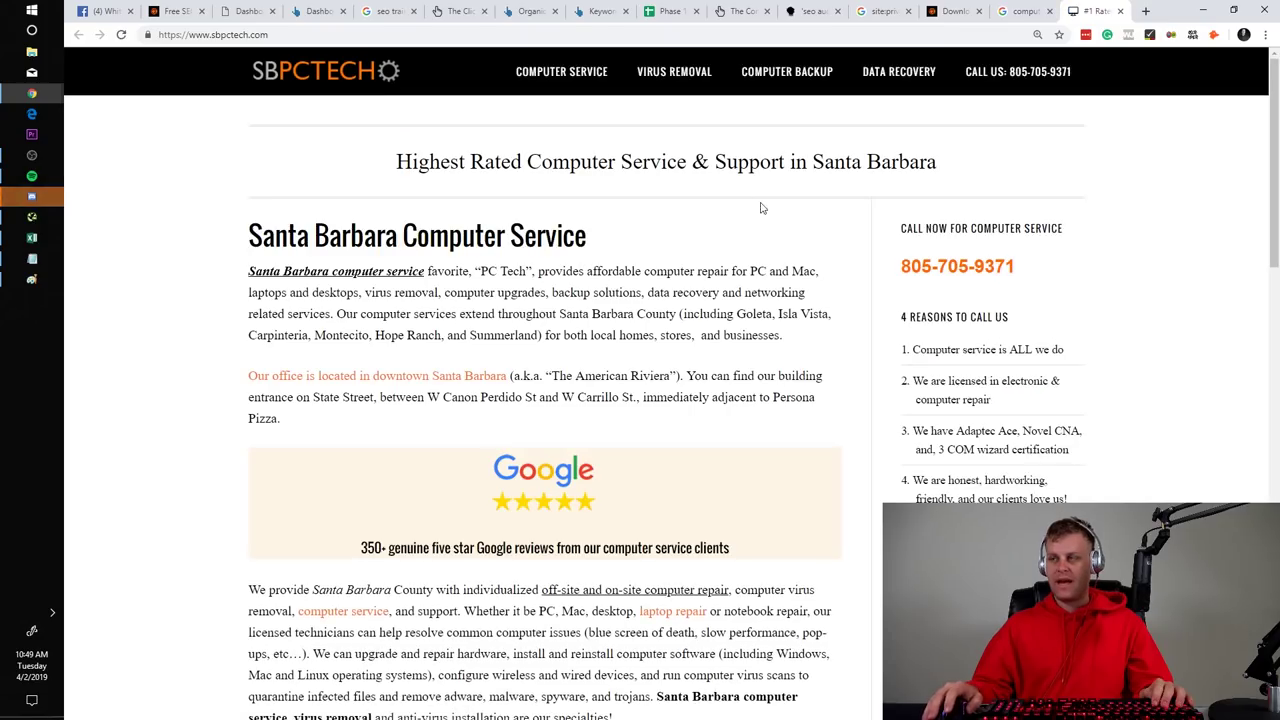
Examine the SB PC Tech homepage from its heading and sidebar contact details down to the footer links
{"action": "scroll", "coordinate": [765, 210], "scroll_direction": "down", "scroll_amount": 4}
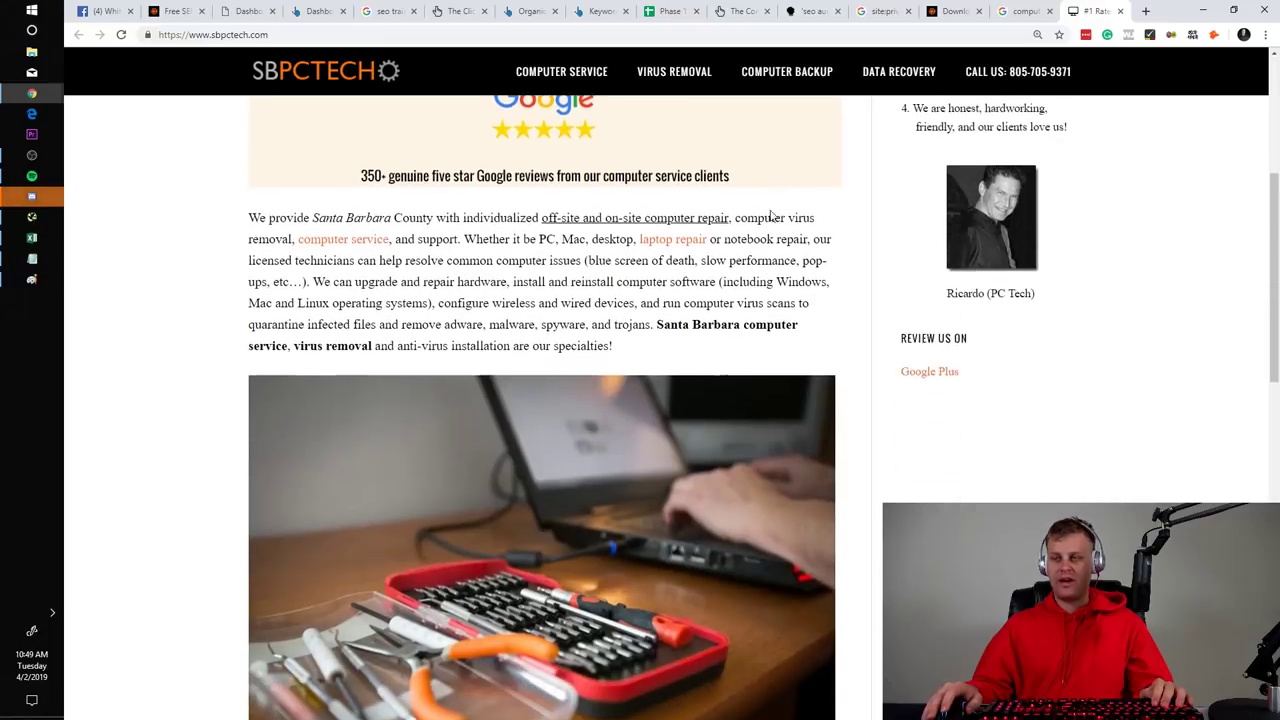
{"action": "scroll", "coordinate": [770, 215], "scroll_direction": "down", "scroll_amount": 10}
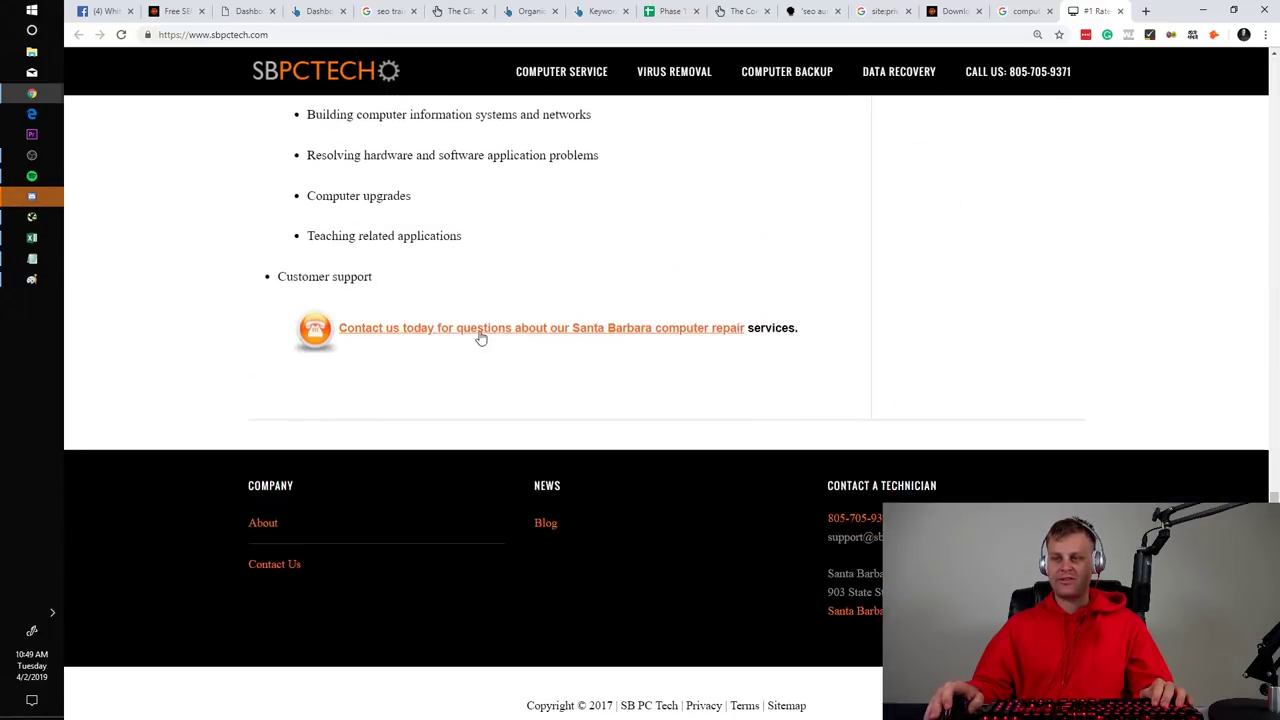
{"action": "scroll", "coordinate": [746, 383], "scroll_direction": "up", "scroll_amount": 14}
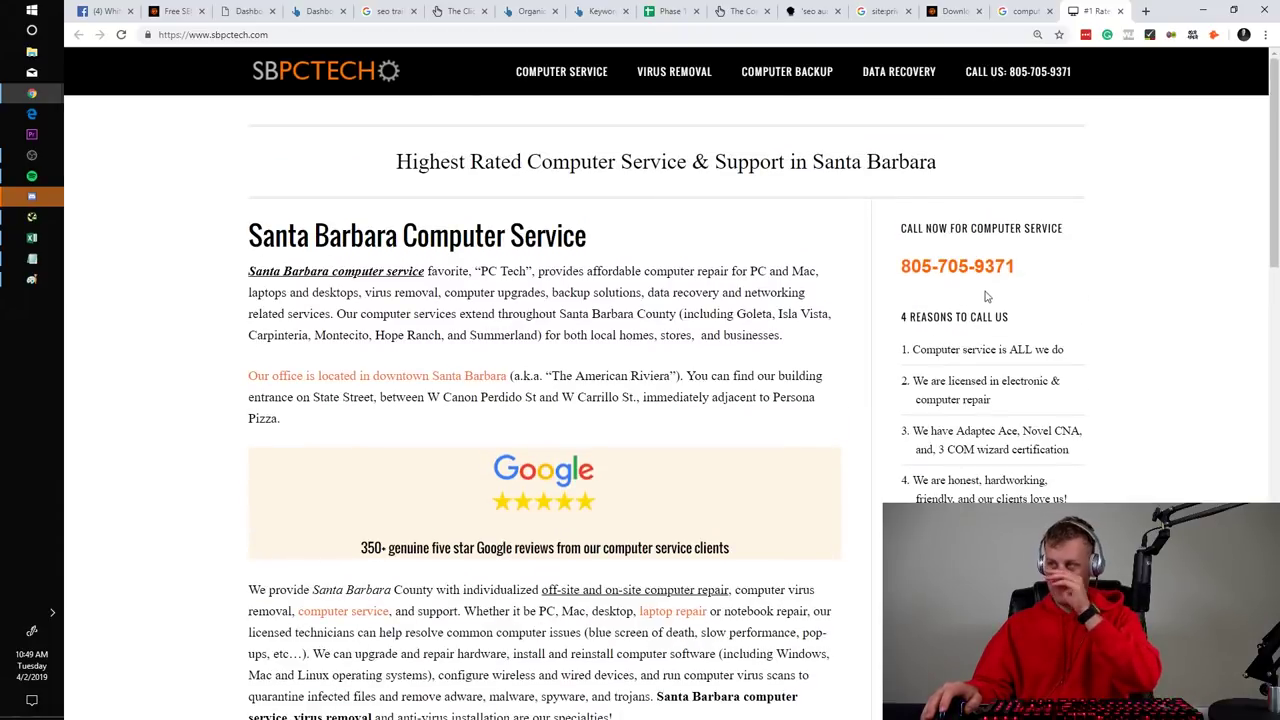
{"action": "scroll", "coordinate": [978, 347], "scroll_direction": "down", "scroll_amount": 1}
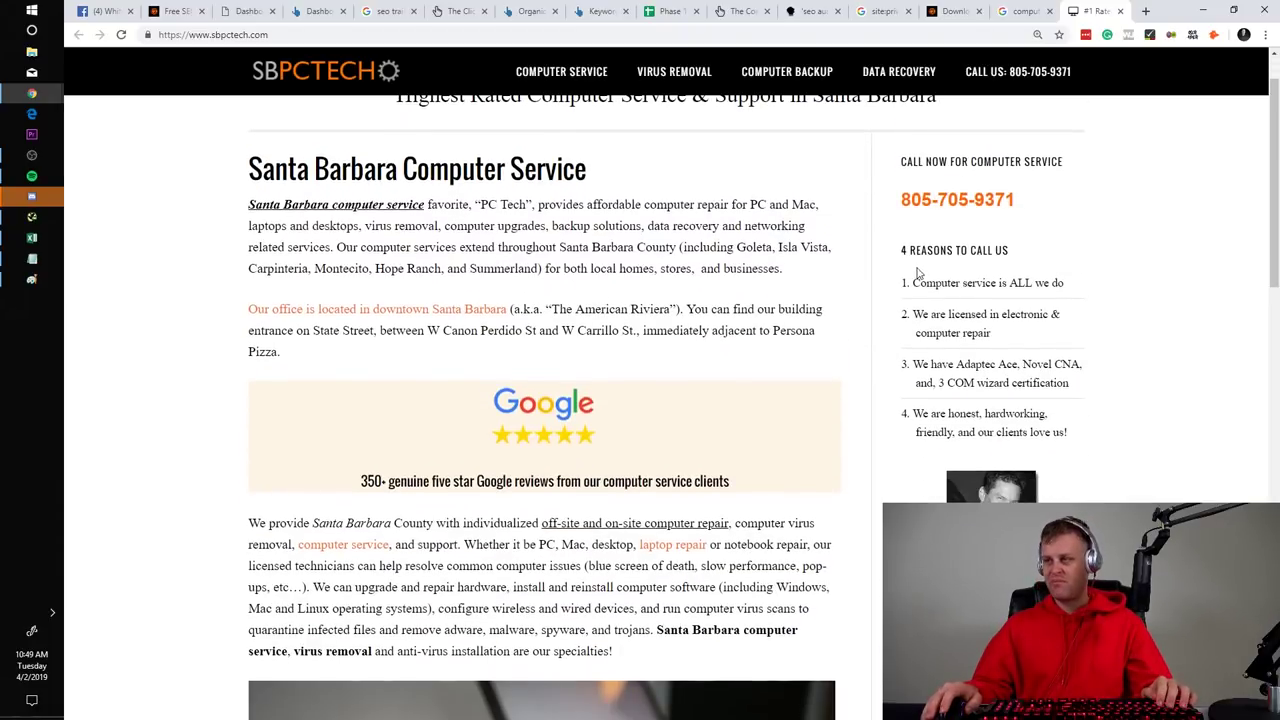
{"action": "scroll", "coordinate": [953, 309], "scroll_direction": "down", "scroll_amount": 2}
{"action": "scroll", "coordinate": [923, 477], "scroll_direction": "down", "scroll_amount": 10}
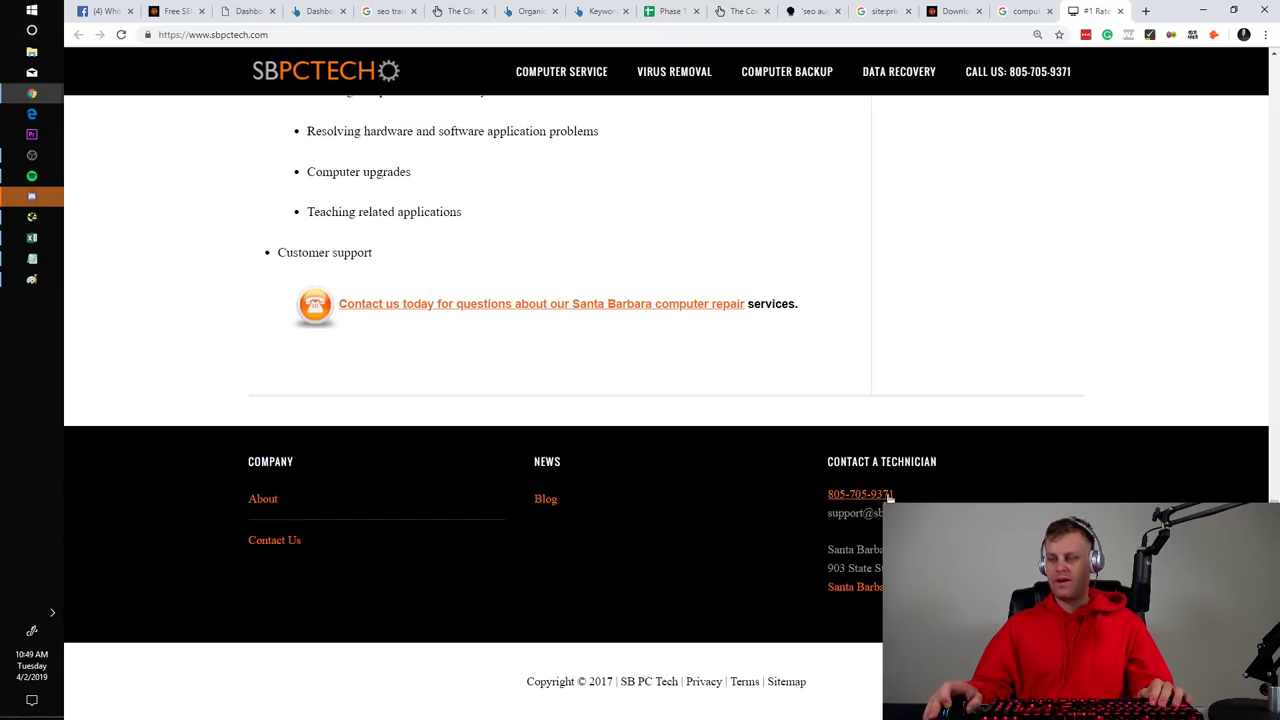
Return to the top of the SB PC Tech homepage and review its heading, intro text and sidebar
{"action": "scroll", "coordinate": [863, 517], "scroll_direction": "up", "scroll_amount": 15}
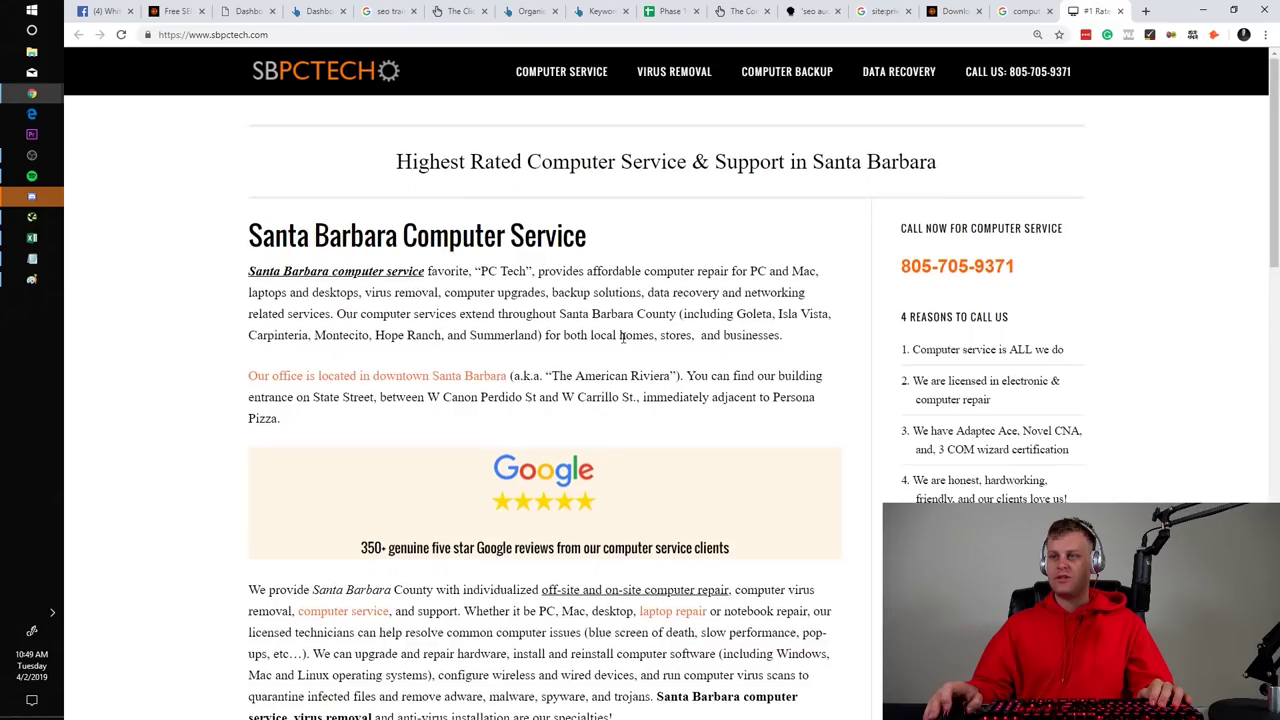
{"action": "key", "text": "alt+Tab"}
{"action": "key", "text": "alt+Tab"}
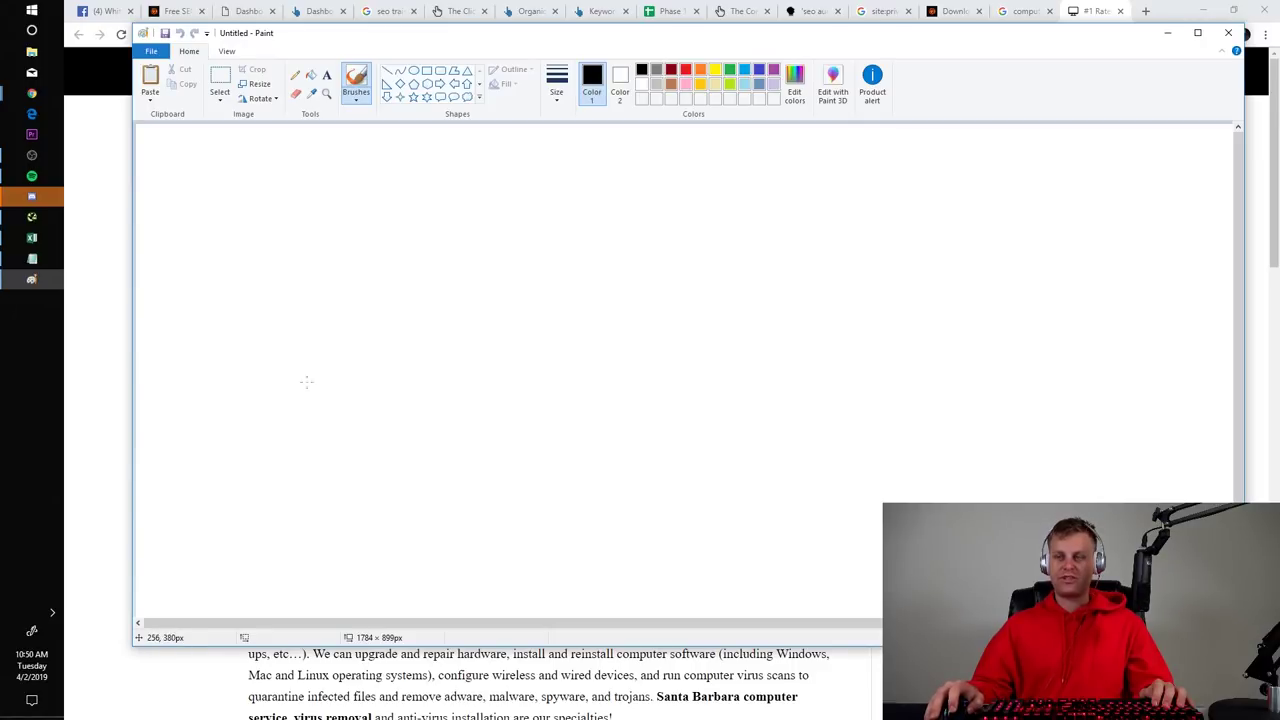
{"action": "left_click", "coordinate": [114, 309]}
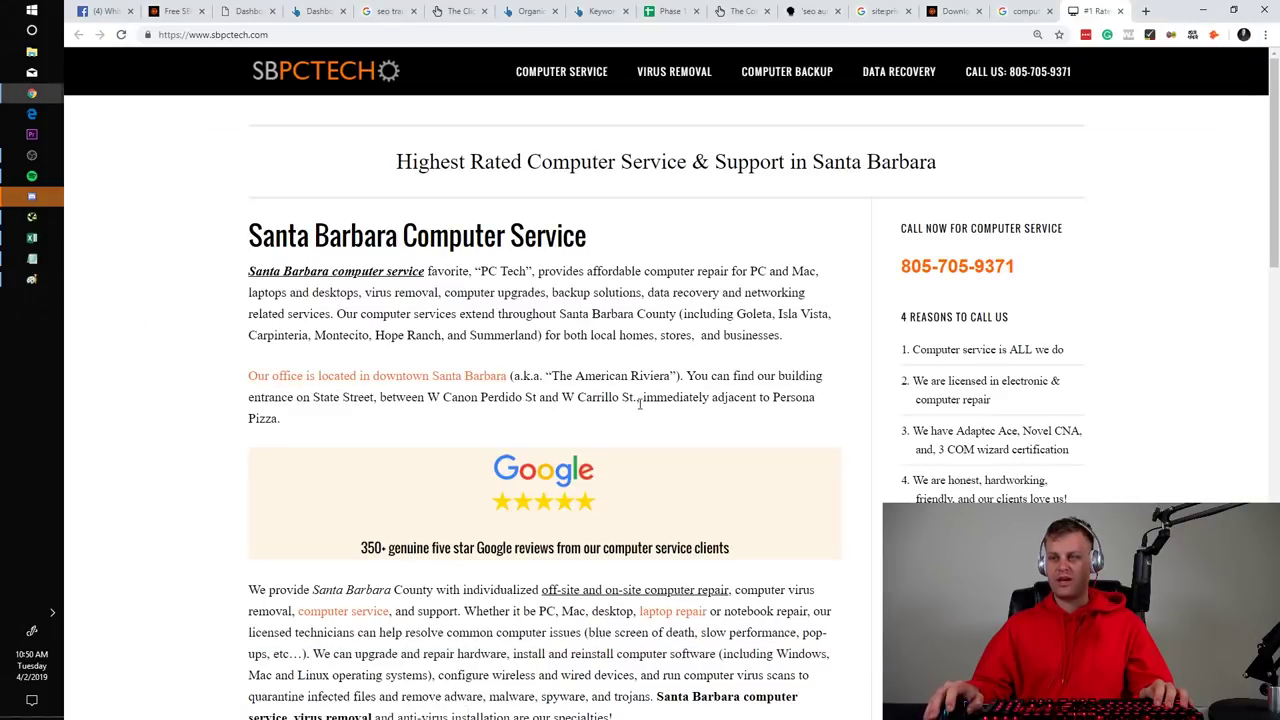
{"action": "scroll", "coordinate": [608, 394], "scroll_direction": "down", "scroll_amount": 2}
{"action": "scroll", "coordinate": [918, 381], "scroll_direction": "up", "scroll_amount": 3}
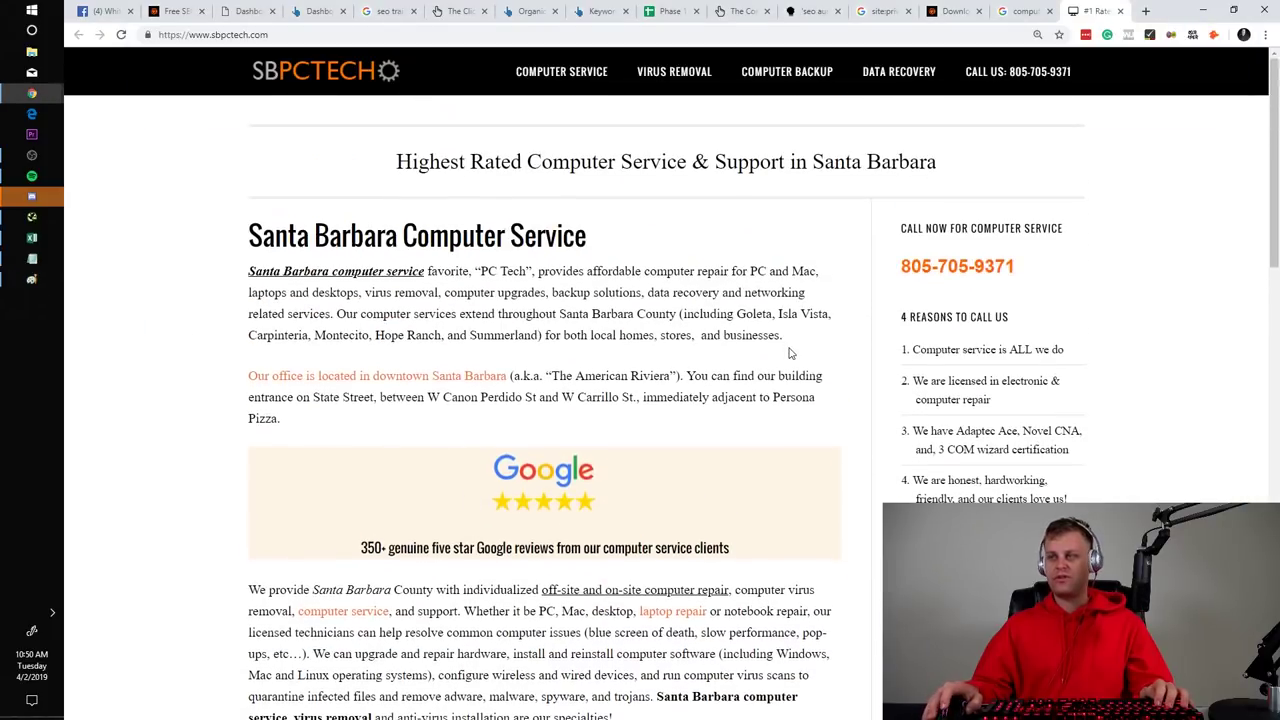
Switch to Paint and sketch an arrow pointing at a page outline with text lines, a sidebar line and a small corner box
{"action": "key", "text": "alt+Tab"}
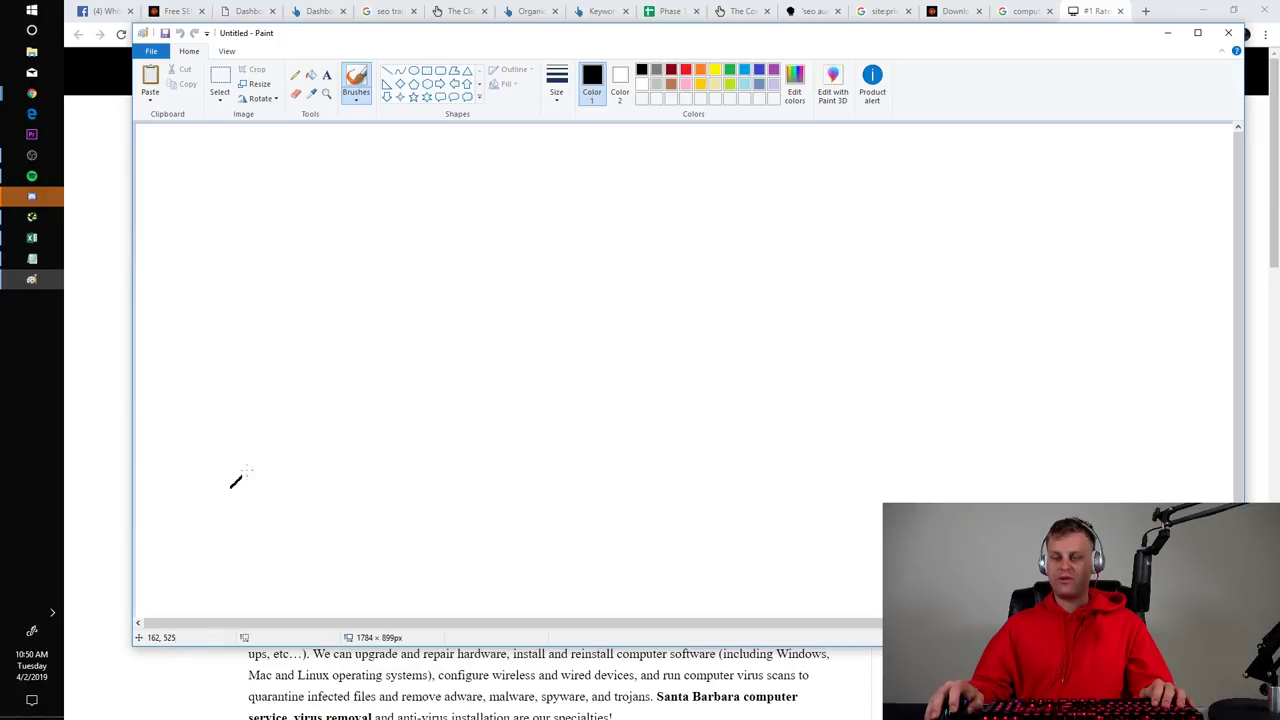
{"action": "mouse_move", "coordinate": [232, 485]}
{"action": "left_mouse_down"}
{"action": "mouse_move", "coordinate": [291, 400]}
{"action": "mouse_move", "coordinate": [268, 398]}
{"action": "mouse_move", "coordinate": [303, 422]}
{"action": "left_mouse_up"}
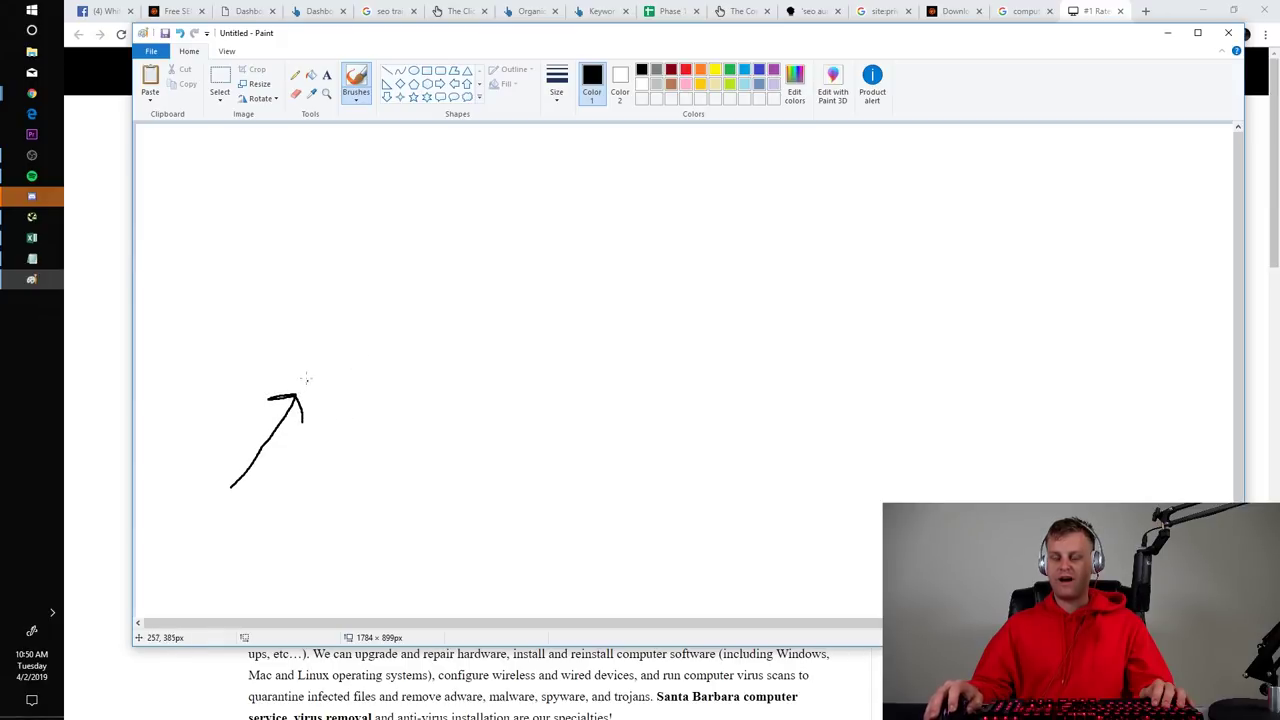
{"action": "left_click_drag", "start_coordinate": [315, 302], "coordinate": [318, 432]}
{"action": "mouse_move", "coordinate": [405, 434]}
{"action": "left_mouse_down"}
{"action": "mouse_move", "coordinate": [421, 354]}
{"action": "mouse_move", "coordinate": [388, 285]}
{"action": "left_mouse_up"}
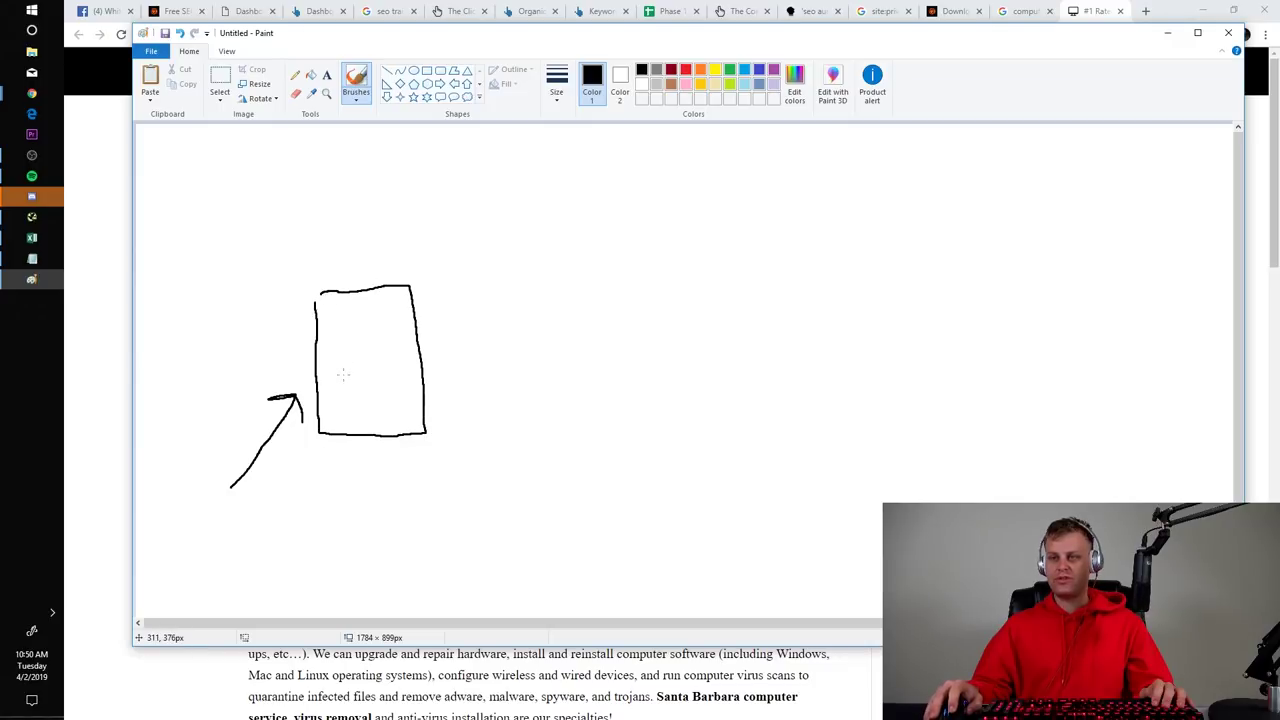
{"action": "left_click_drag", "start_coordinate": [338, 320], "coordinate": [391, 326]}
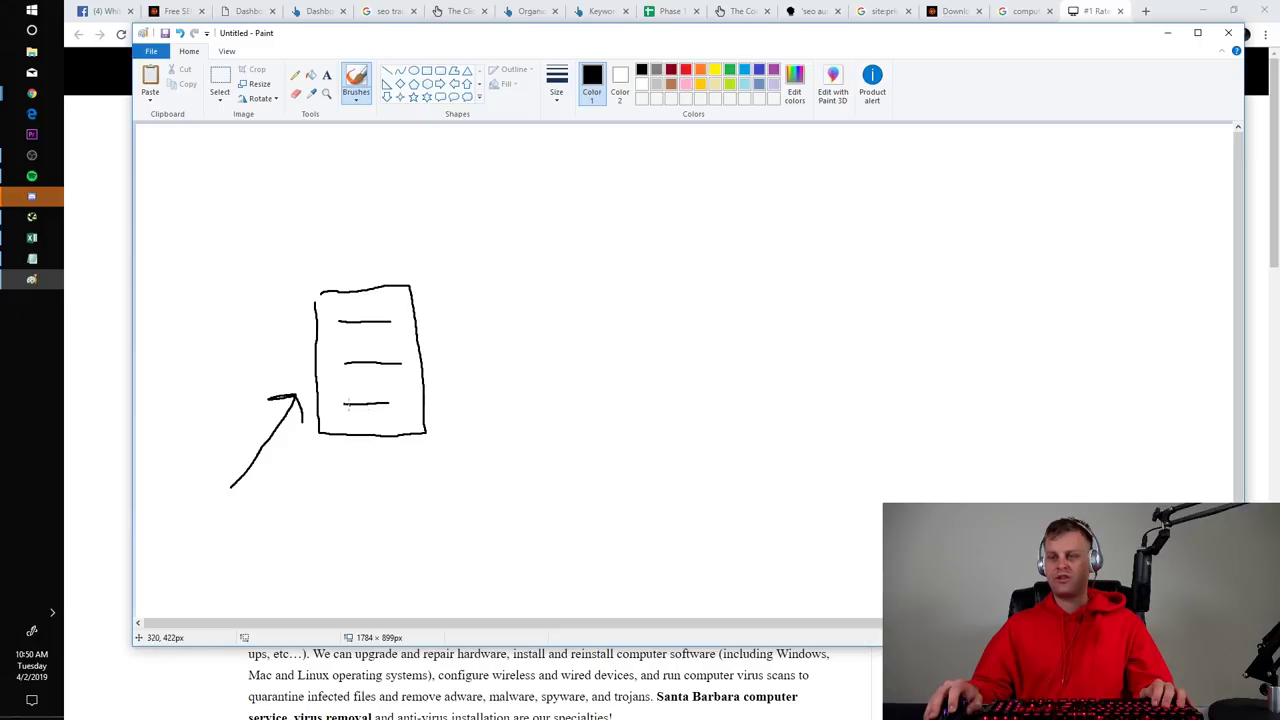
{"action": "left_click_drag", "start_coordinate": [398, 308], "coordinate": [394, 418]}
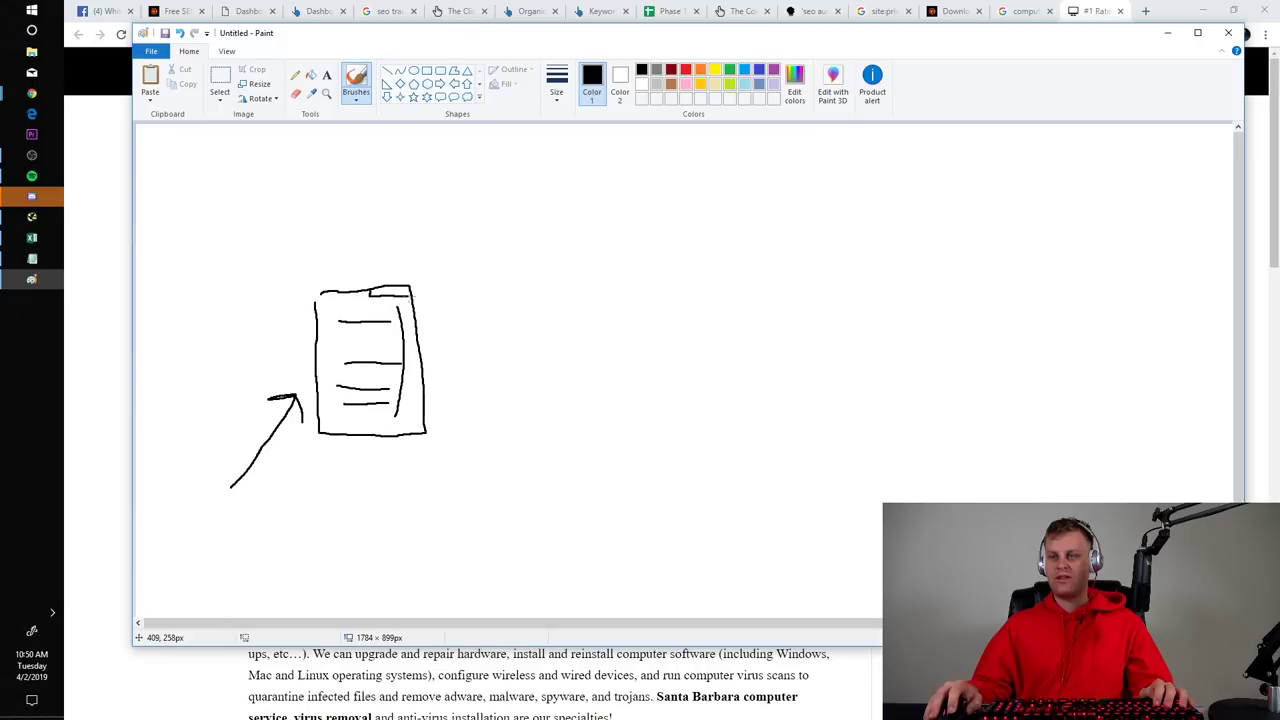
Switch to the browser and open the site's Networking page under Computer Service
{"action": "key", "text": "alt+Tab"}
{"action": "mouse_move", "coordinate": [580, 75]}
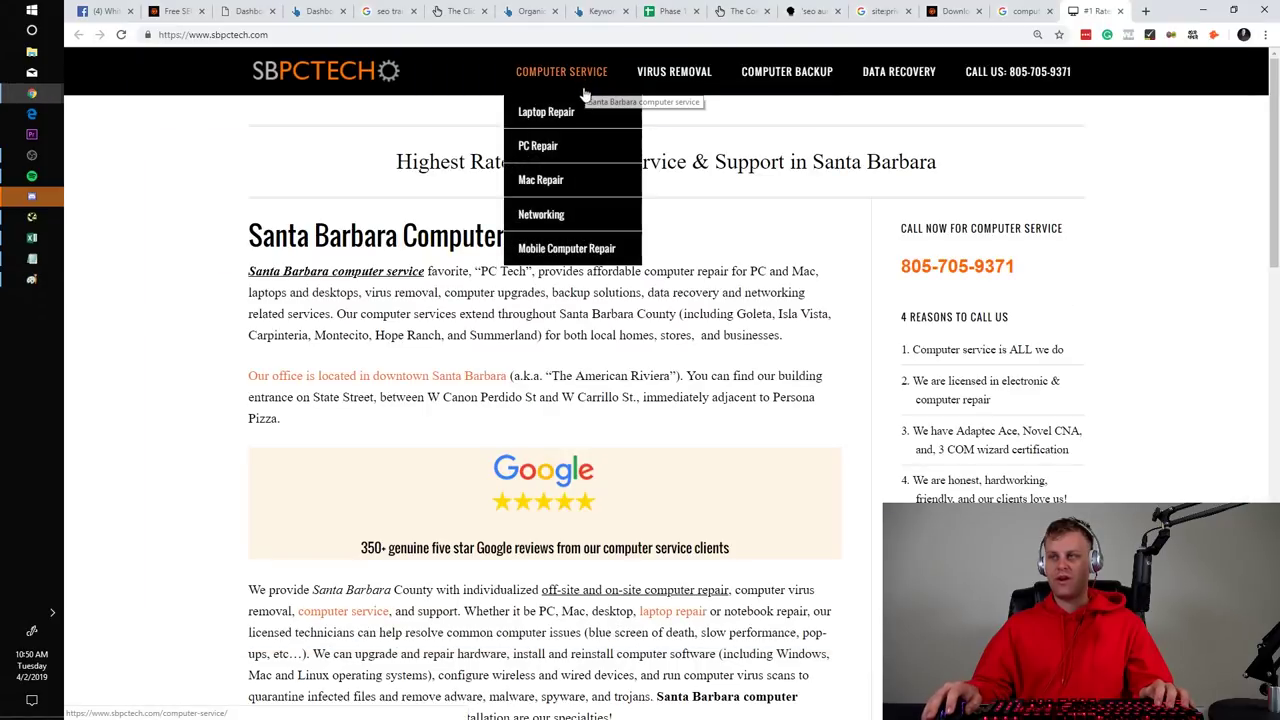
{"action": "left_click", "coordinate": [585, 214]}
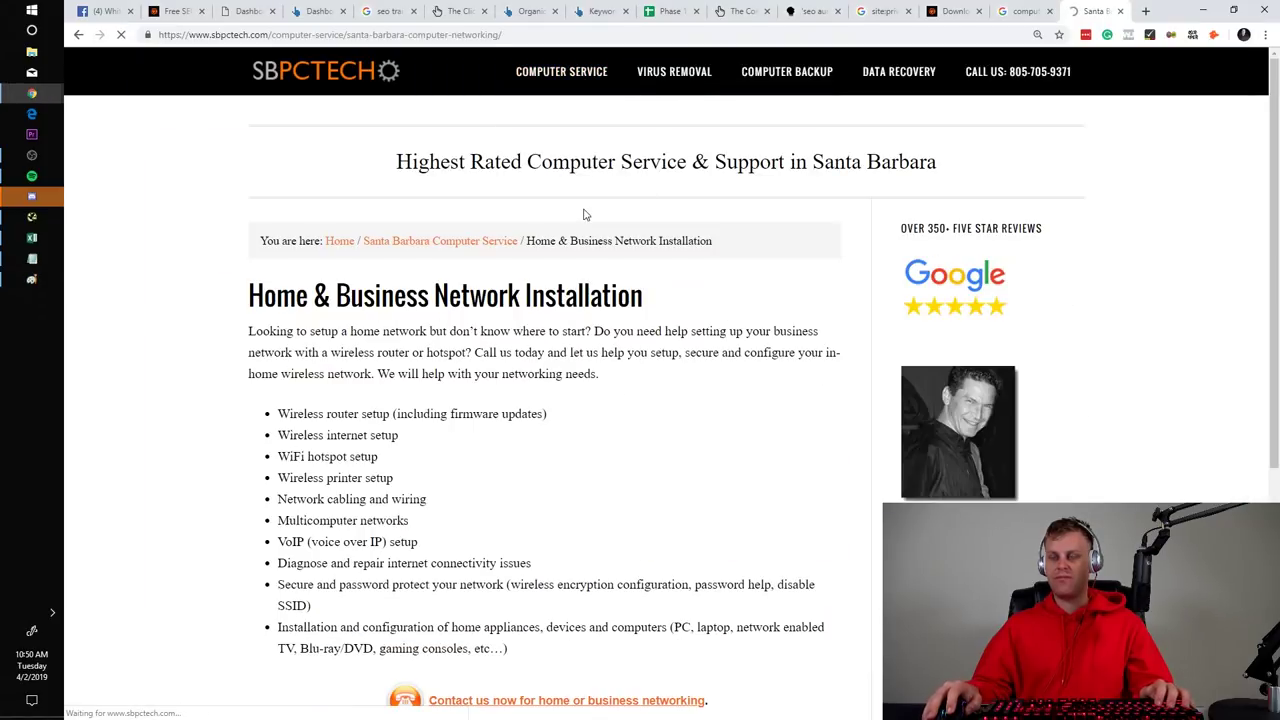
In Paint, sketch a second page outline with a small corner box and a third page connected to it by a horizontal line
{"action": "key", "text": "alt+Tab"}
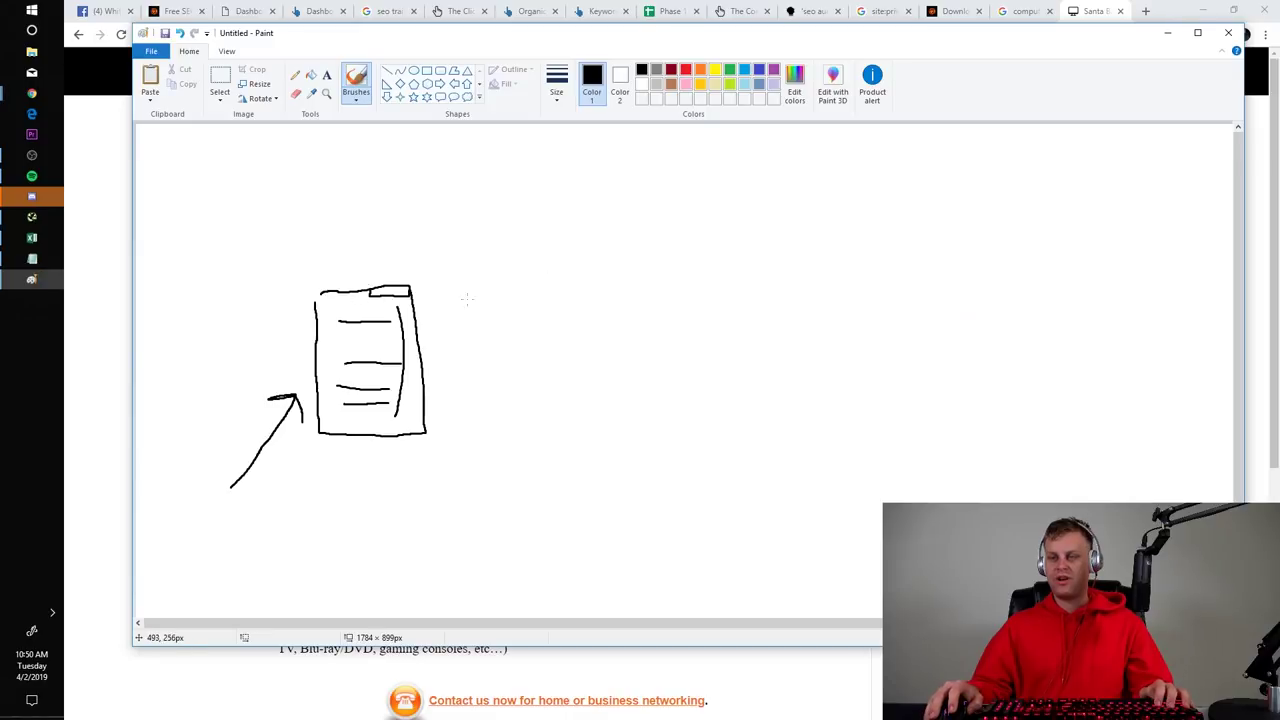
{"action": "mouse_move", "coordinate": [453, 272]}
{"action": "left_mouse_down"}
{"action": "mouse_move", "coordinate": [460, 410]}
{"action": "mouse_move", "coordinate": [565, 304]}
{"action": "mouse_move", "coordinate": [505, 258]}
{"action": "mouse_move", "coordinate": [476, 268]}
{"action": "left_mouse_up"}
{"action": "key", "text": "alt+Tab"}
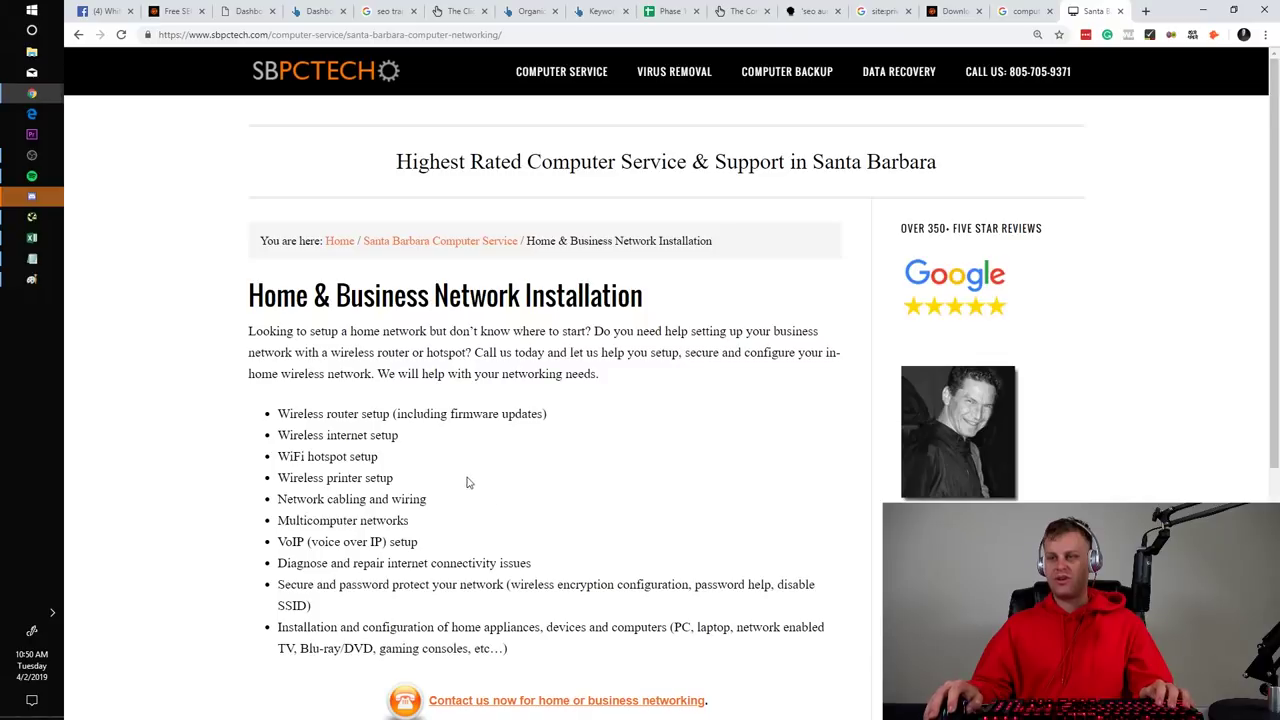
{"action": "scroll", "coordinate": [469, 486], "scroll_direction": "down", "scroll_amount": 3}
{"action": "scroll", "coordinate": [494, 430], "scroll_direction": "up", "scroll_amount": 1}
{"action": "key", "text": "alt+Tab"}
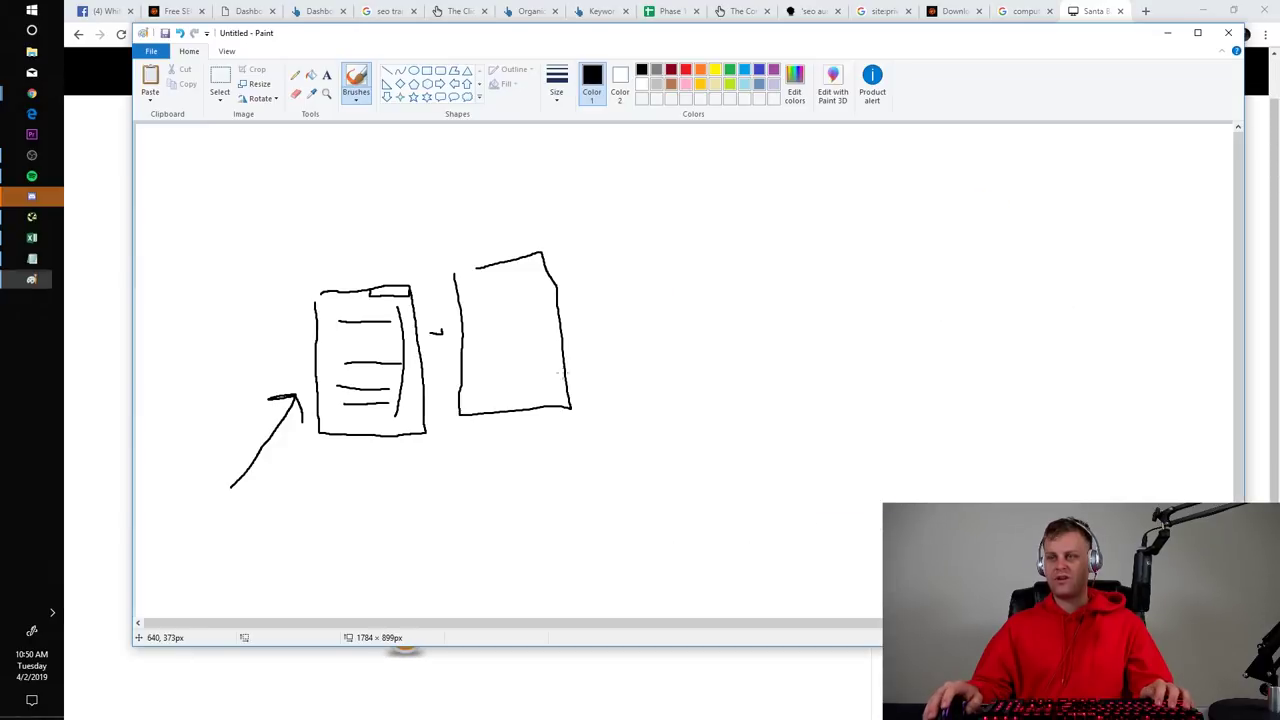
{"action": "left_click_drag", "start_coordinate": [593, 336], "coordinate": [705, 325]}
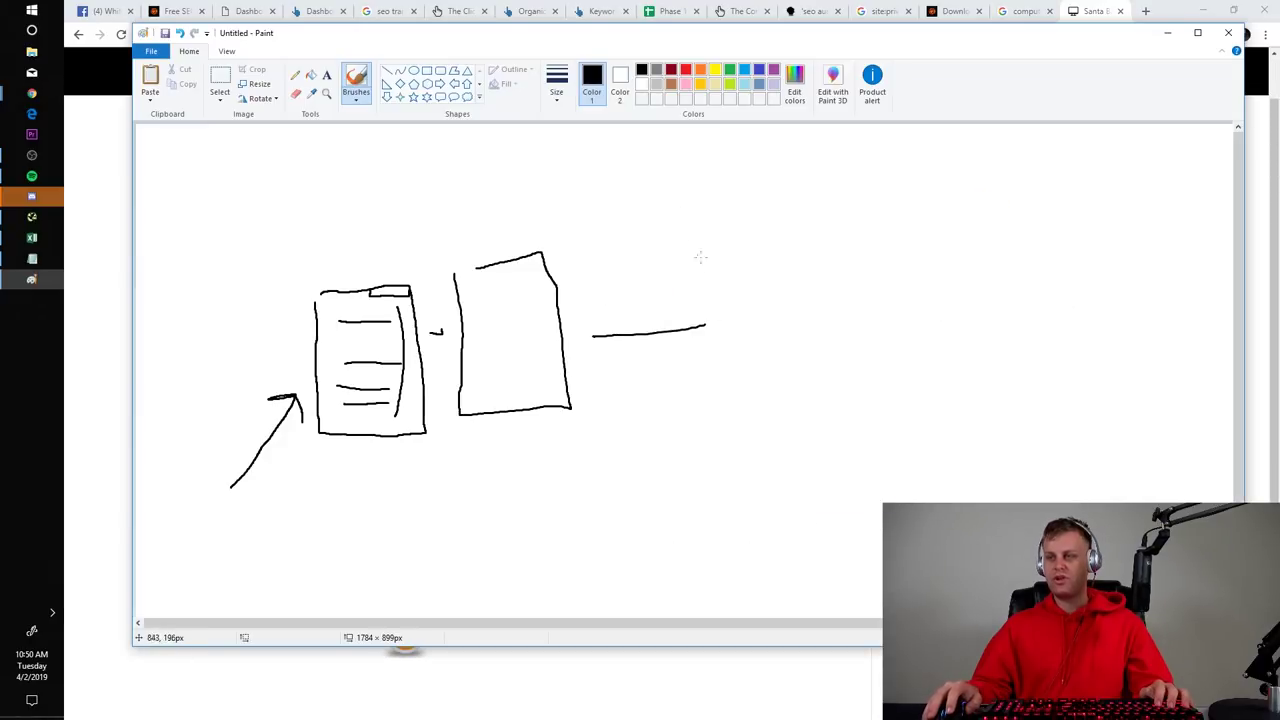
{"action": "mouse_move", "coordinate": [707, 264]}
{"action": "left_mouse_down"}
{"action": "mouse_move", "coordinate": [842, 256]}
{"action": "mouse_move", "coordinate": [736, 425]}
{"action": "mouse_move", "coordinate": [716, 258]}
{"action": "left_mouse_up"}
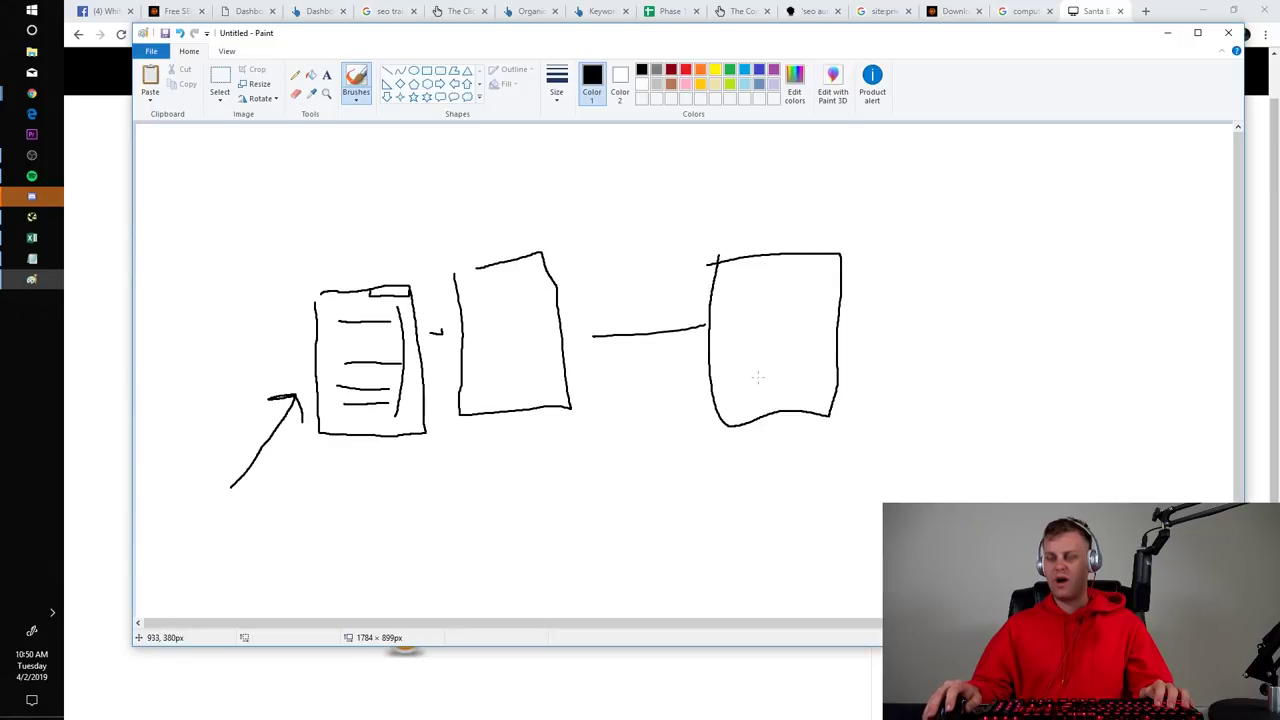
{"action": "key", "text": "alt+Tab"}
{"action": "key", "text": "alt+Tab"}
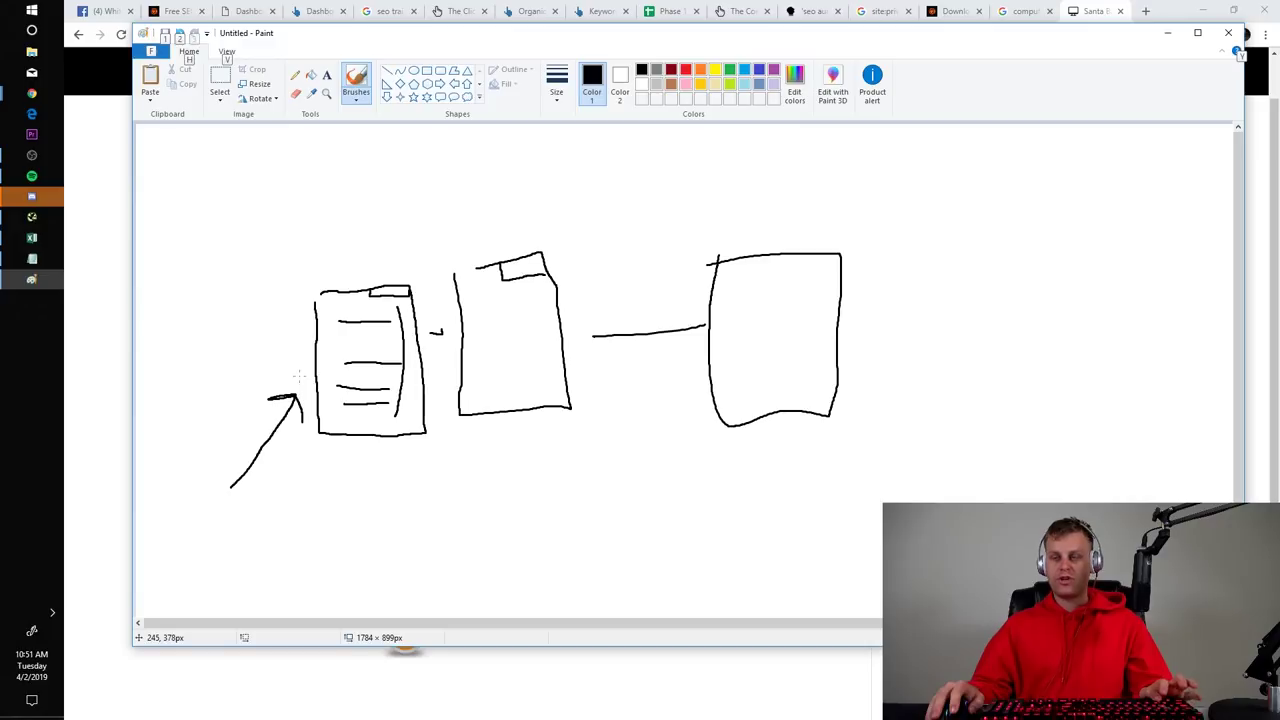
{"action": "key", "text": "alt"}
{"action": "key", "text": "alt+Tab"}
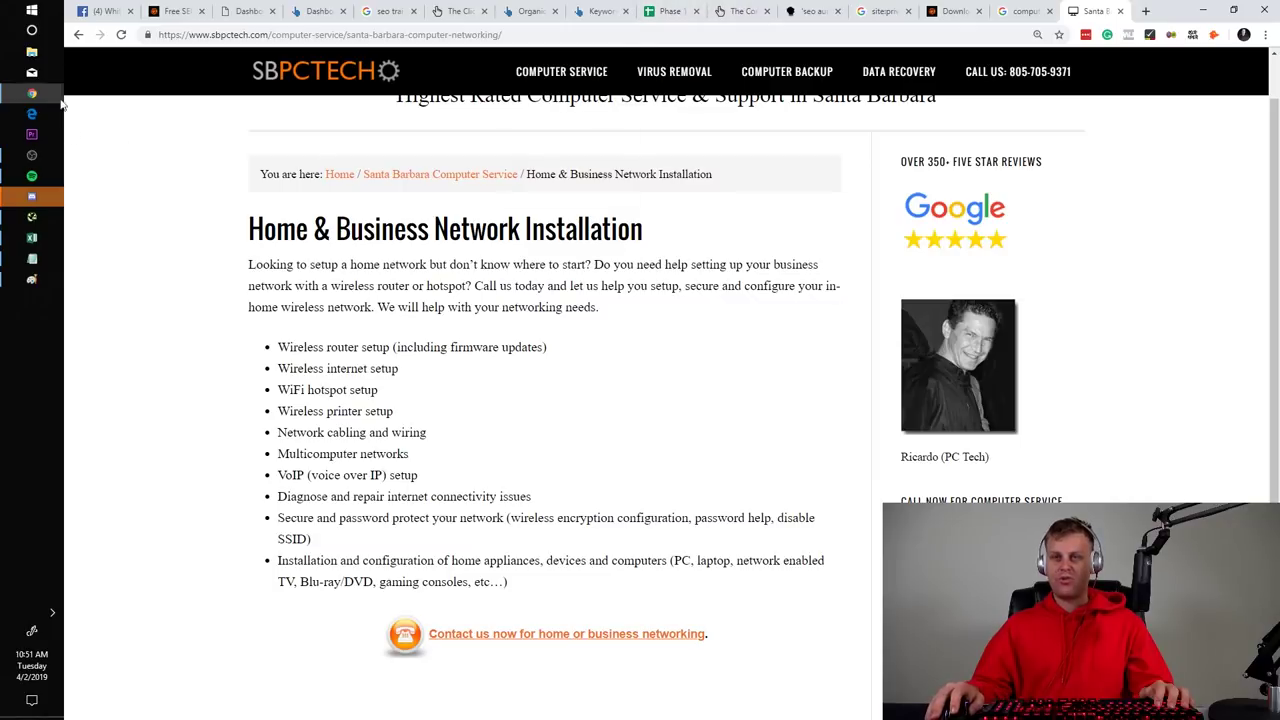
{"action": "left_click", "coordinate": [31, 10]}
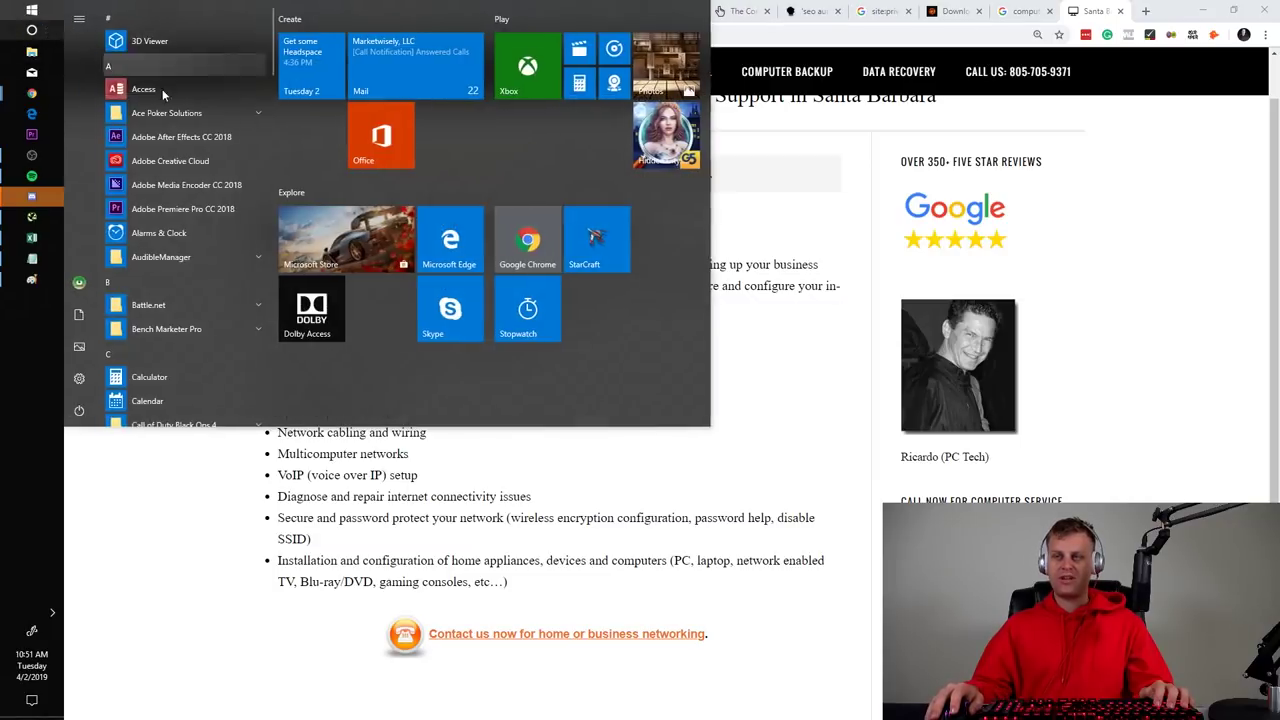
{"action": "left_click", "coordinate": [297, 518]}
{"action": "key", "text": "alt+Tab"}
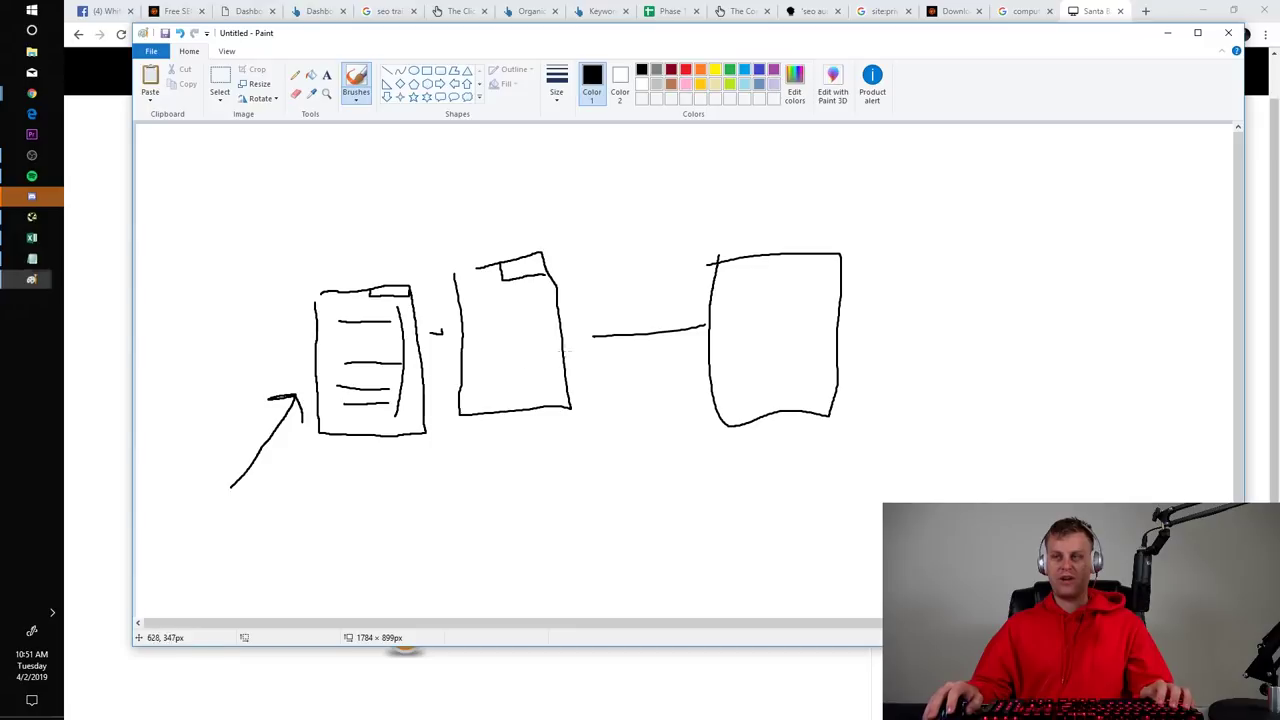
{"action": "key", "text": "alt+Tab"}
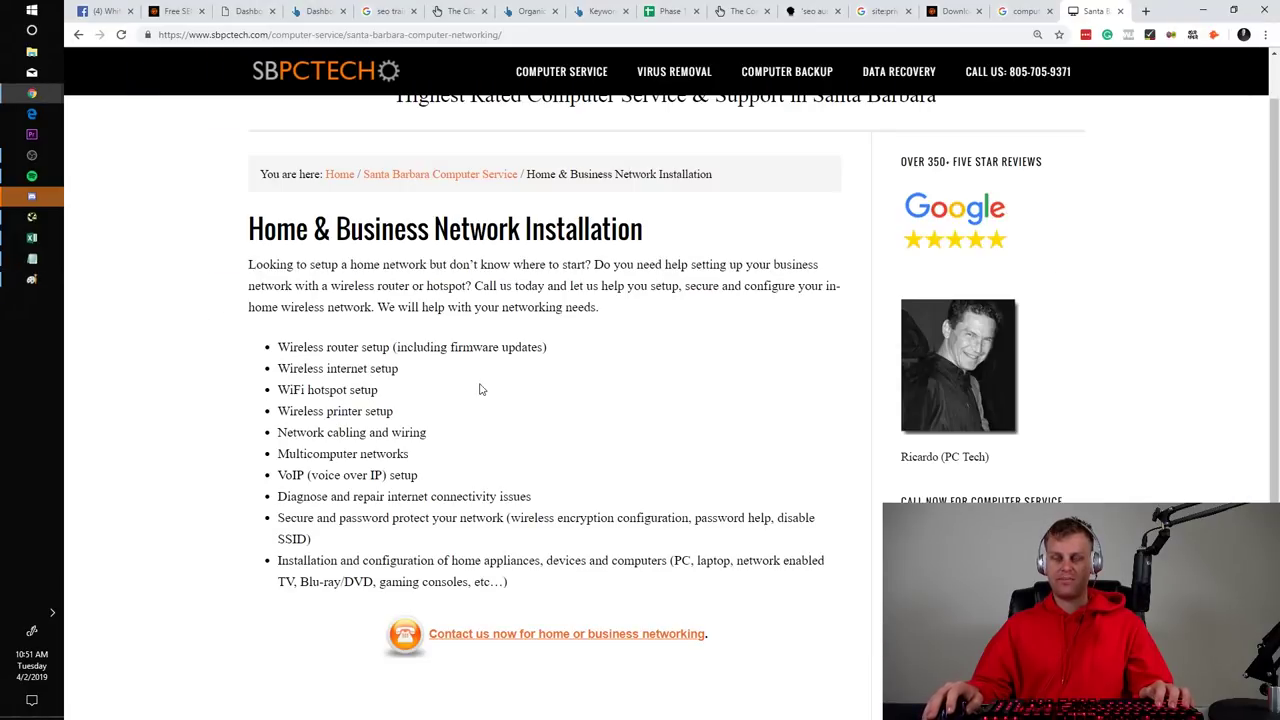
In Paint, draw a tall upward arrow and a short diagonal stroke beside the third page, plus a stroke rising toward that page from below
{"action": "key", "text": "alt+Tab"}
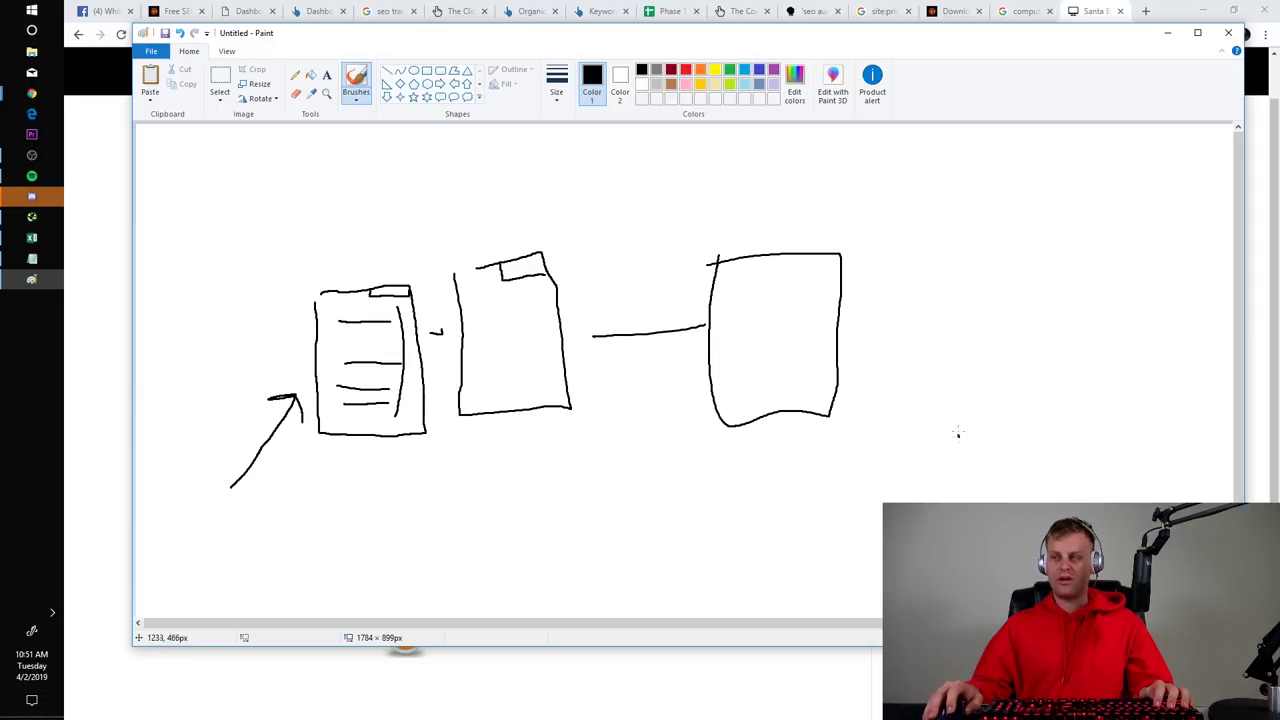
{"action": "mouse_move", "coordinate": [958, 437]}
{"action": "left_mouse_down"}
{"action": "mouse_move", "coordinate": [955, 266]}
{"action": "mouse_move", "coordinate": [985, 290]}
{"action": "left_mouse_up"}
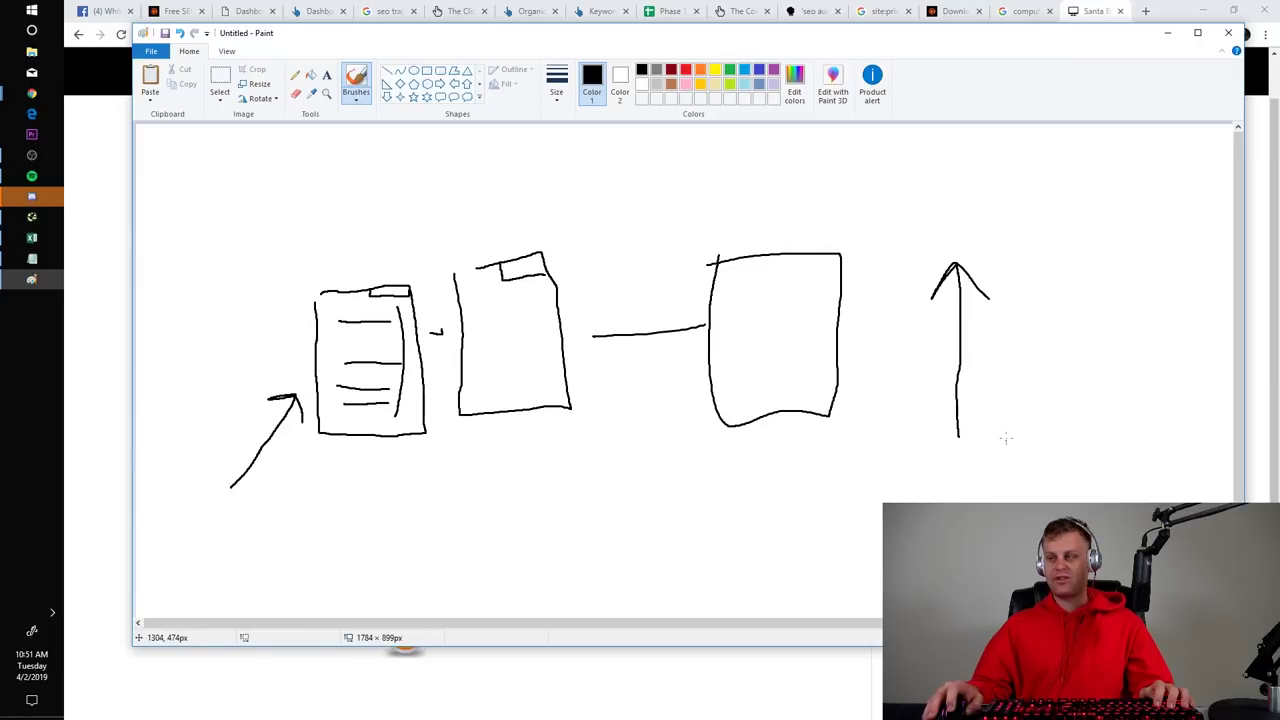
{"action": "left_click_drag", "start_coordinate": [1006, 438], "coordinate": [1056, 397]}
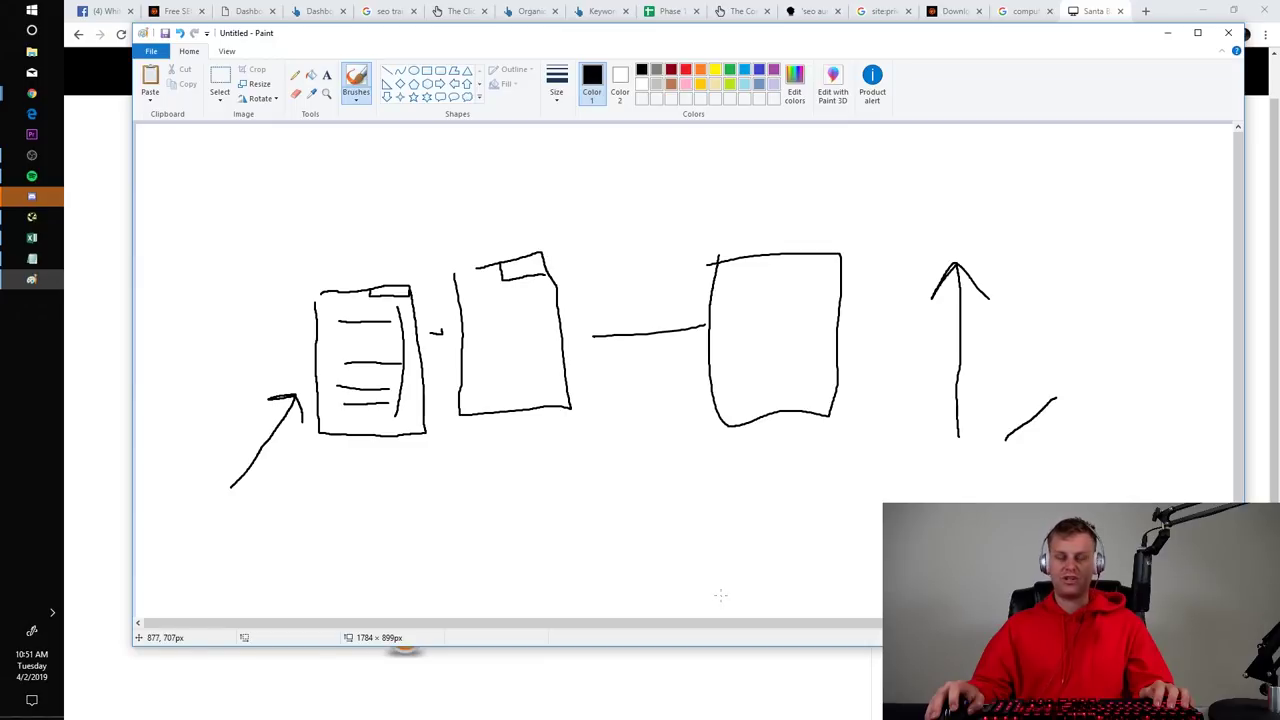
{"action": "left_click_drag", "start_coordinate": [720, 595], "coordinate": [749, 457]}
Return to the Phase 1 spreadsheet and bring up the SEO Audit Phases note, highlighting Sitewide analysis and Individual URL's in turn
{"action": "key", "text": "alt+Tab"}
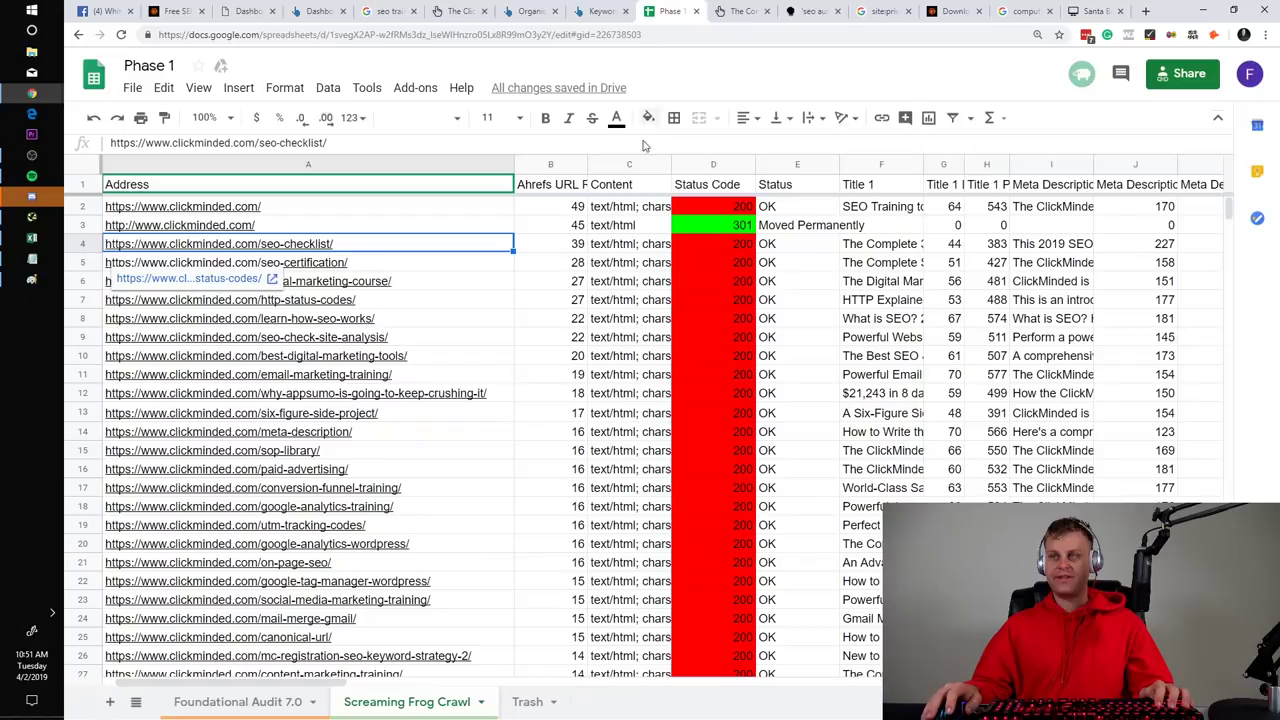
{"action": "left_click", "coordinate": [668, 11]}
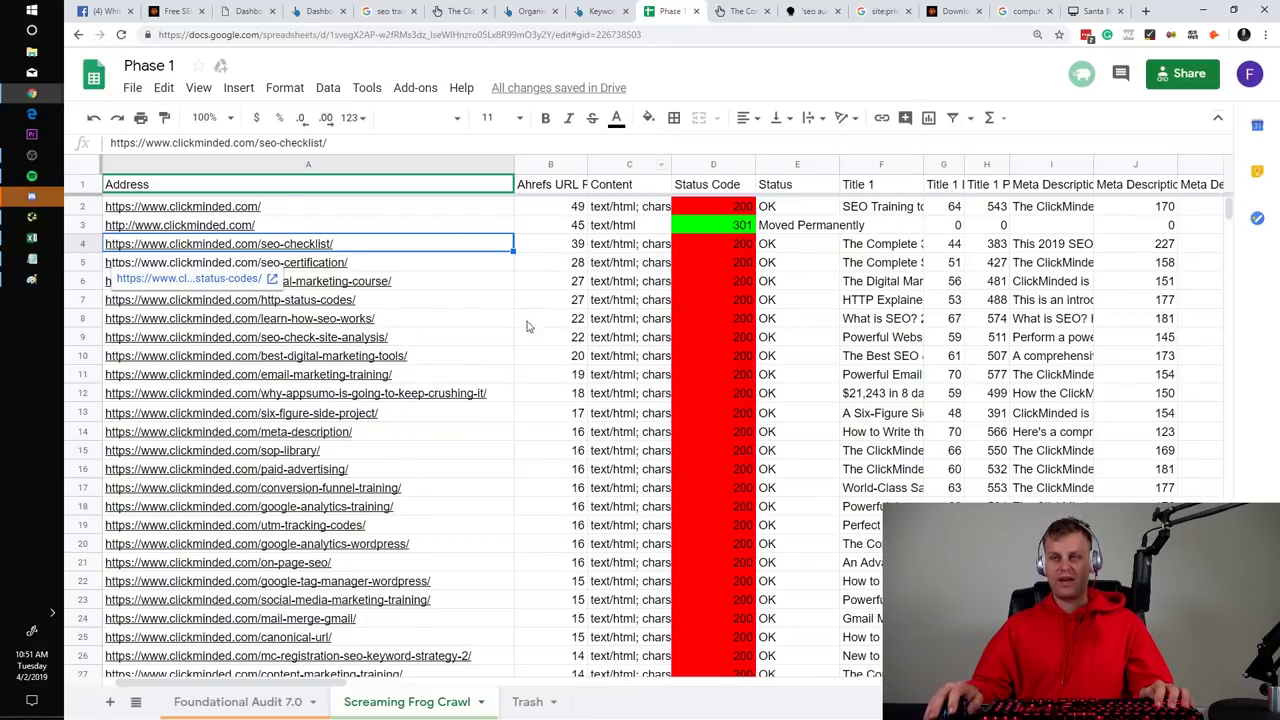
{"action": "key", "text": "alt+Tab"}
{"action": "key", "text": "alt+Tab"}
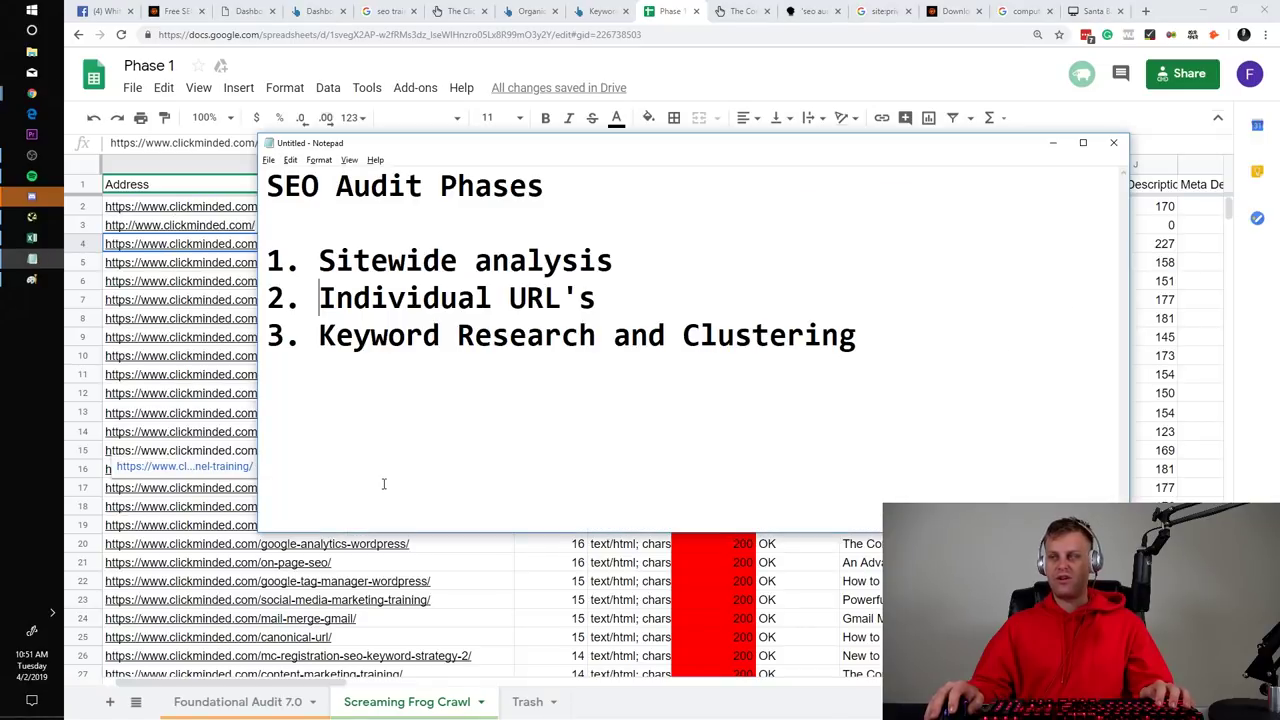
{"action": "left_click_drag", "start_coordinate": [612, 260], "coordinate": [318, 260]}
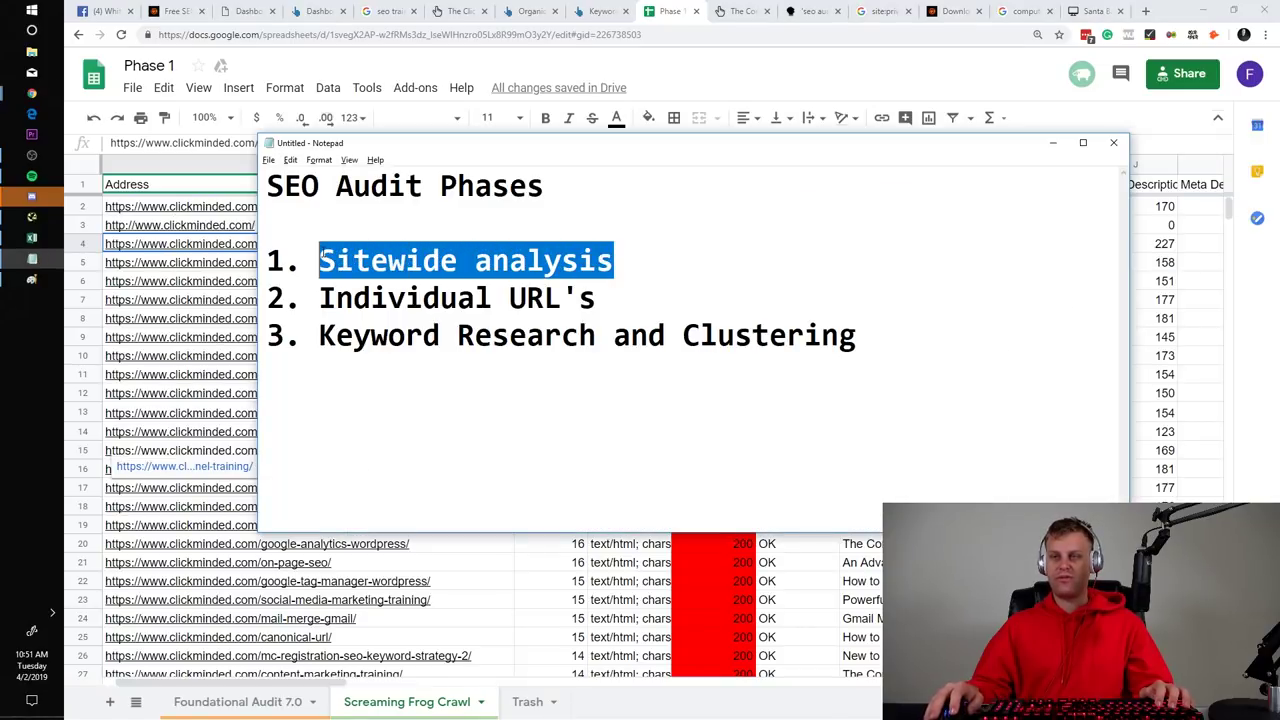
{"action": "left_click", "coordinate": [337, 260]}
{"action": "left_click_drag", "start_coordinate": [598, 298], "coordinate": [318, 298]}
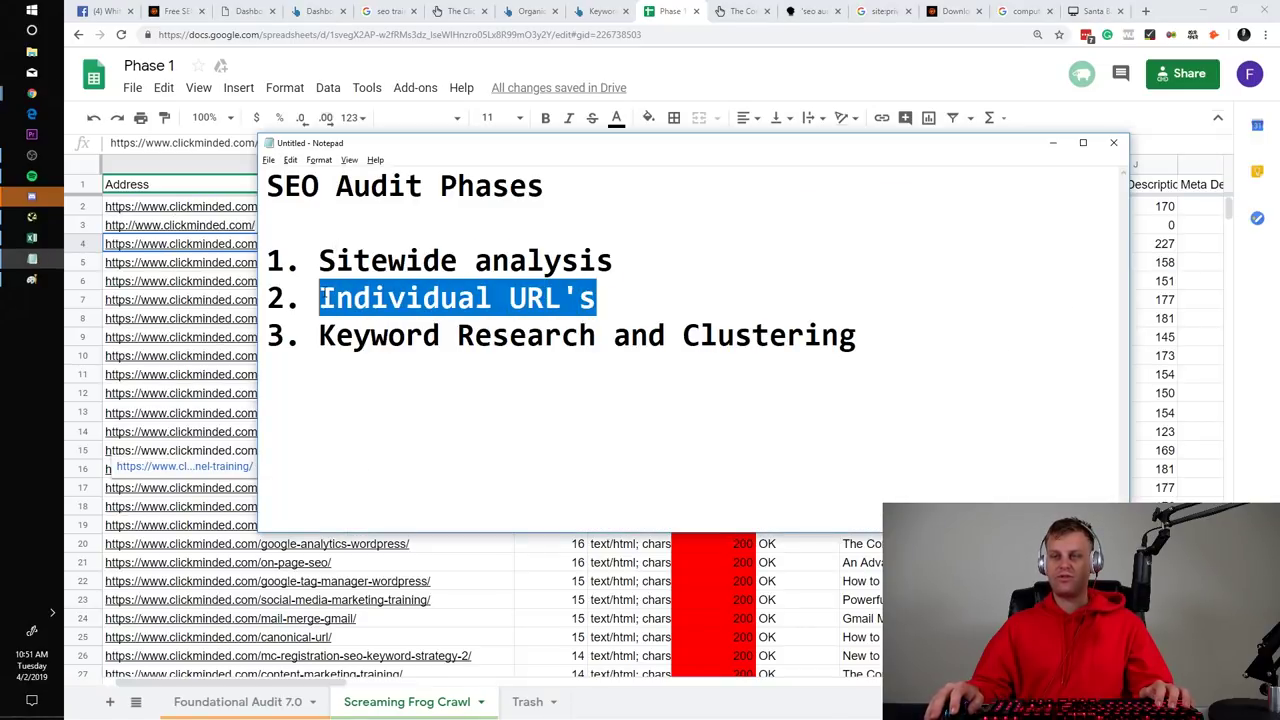
{"action": "left_click", "coordinate": [318, 298]}
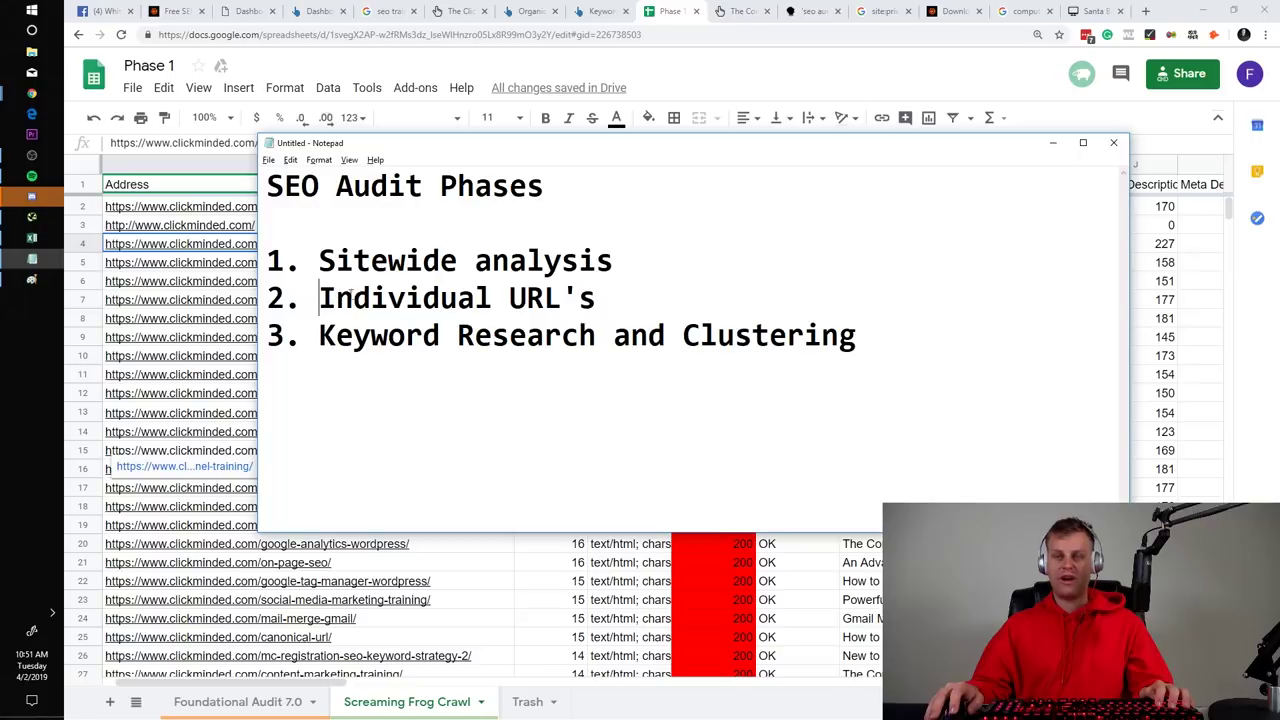
Highlight the three listed audit phases together in the note, and leave the cursor at the end of Keyword Research and Clustering
{"action": "left_click", "coordinate": [635, 260]}
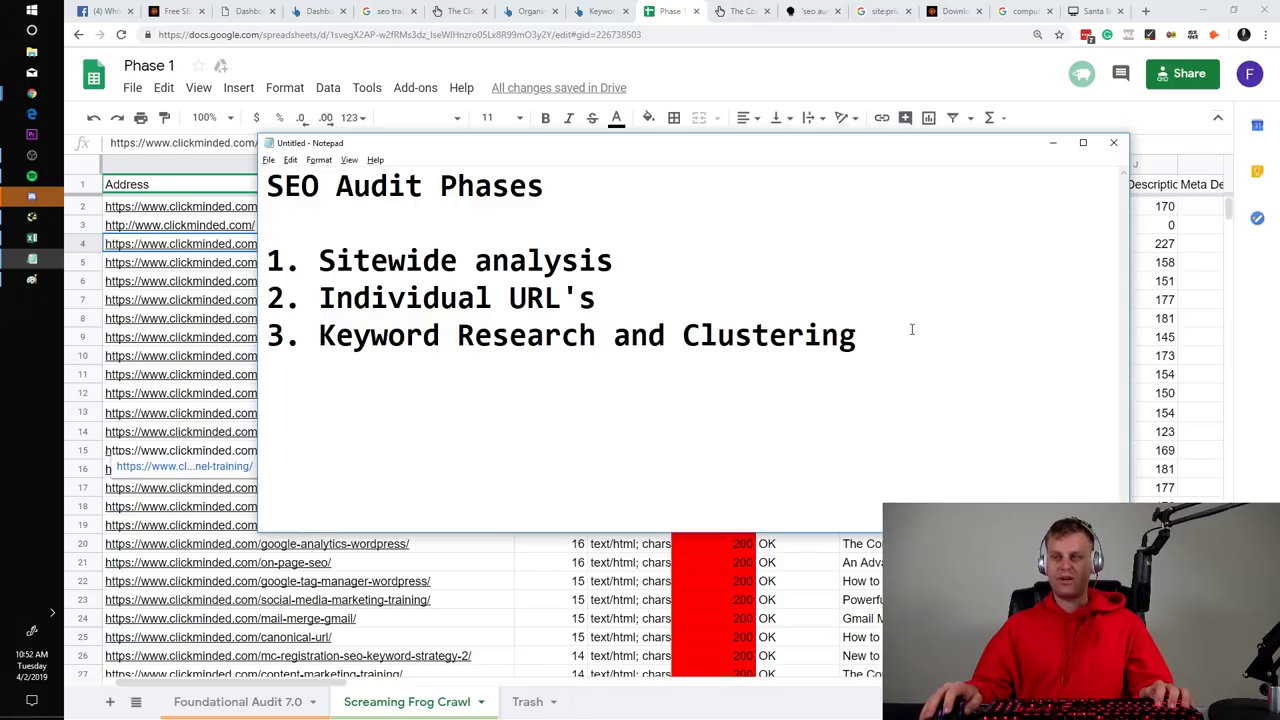
{"action": "left_click_drag", "start_coordinate": [912, 330], "coordinate": [255, 246]}
{"action": "left_click", "coordinate": [568, 321]}
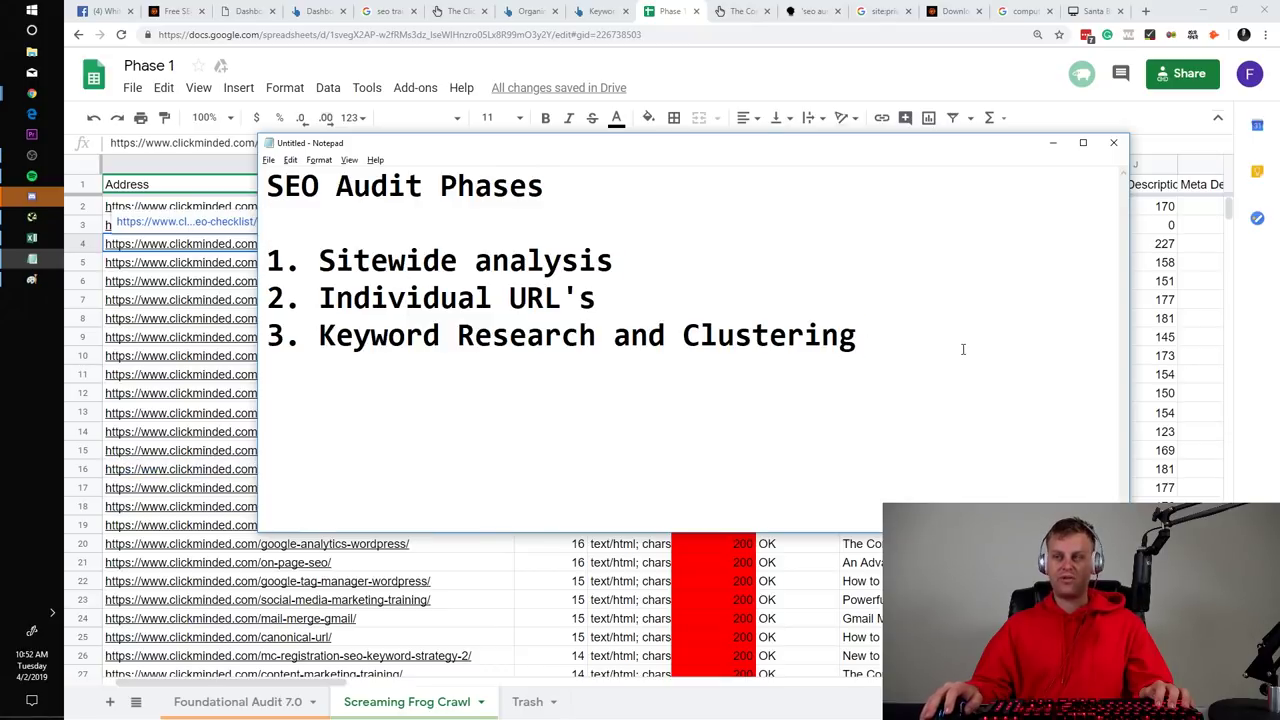
{"action": "left_click_drag", "start_coordinate": [963, 349], "coordinate": [856, 336]}
{"action": "left_click", "coordinate": [290, 262]}
{"action": "left_click", "coordinate": [856, 336]}
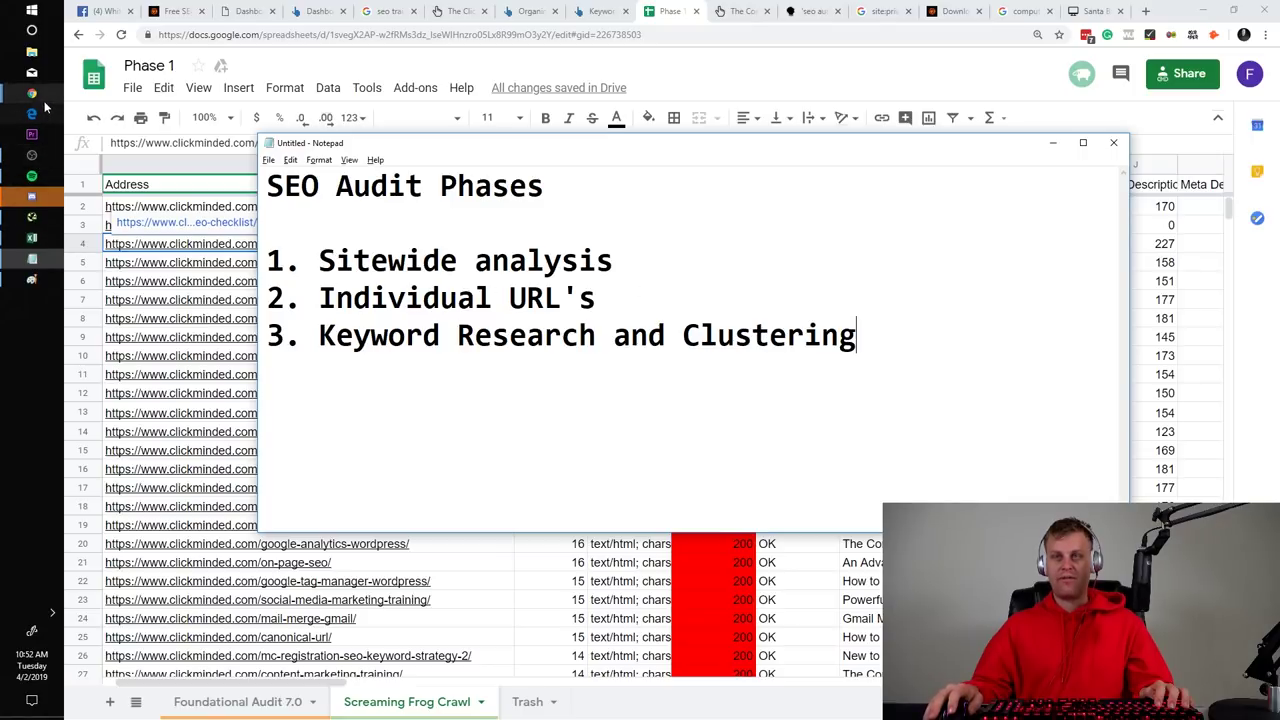
Switch to the browser's White Hat SEO Network Facebook group and open the chat's search performance chart image at full size
{"action": "left_click", "coordinate": [105, 11]}
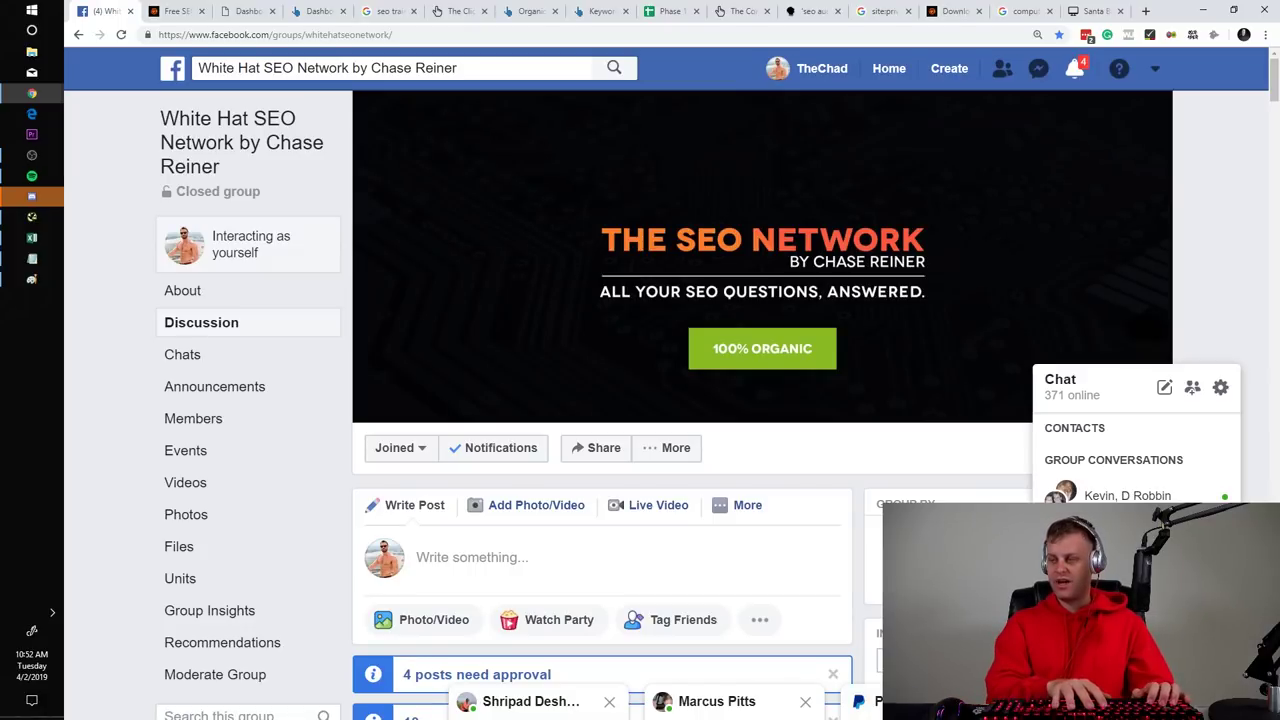
{"action": "left_click", "coordinate": [594, 534]}
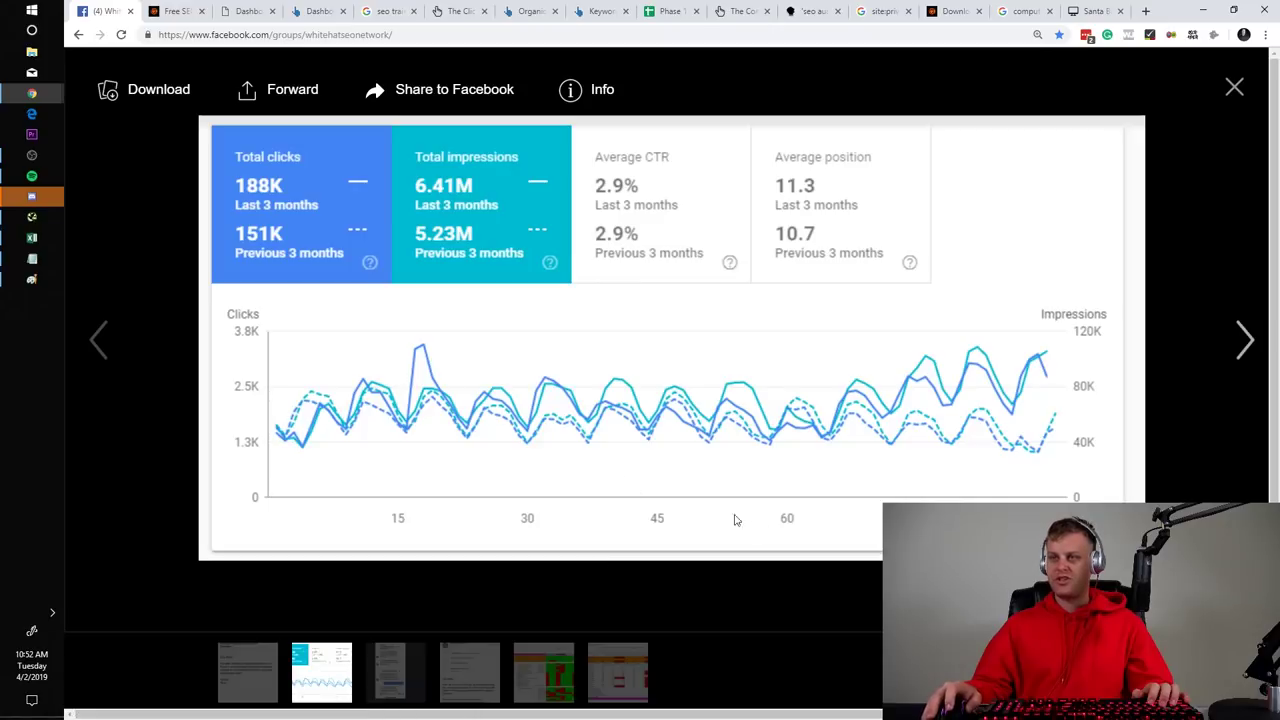
Close the enlarged chart, open another contact's chat and bring up the performance chart image sent after the "Guess what" message
{"action": "left_click", "coordinate": [1234, 90]}
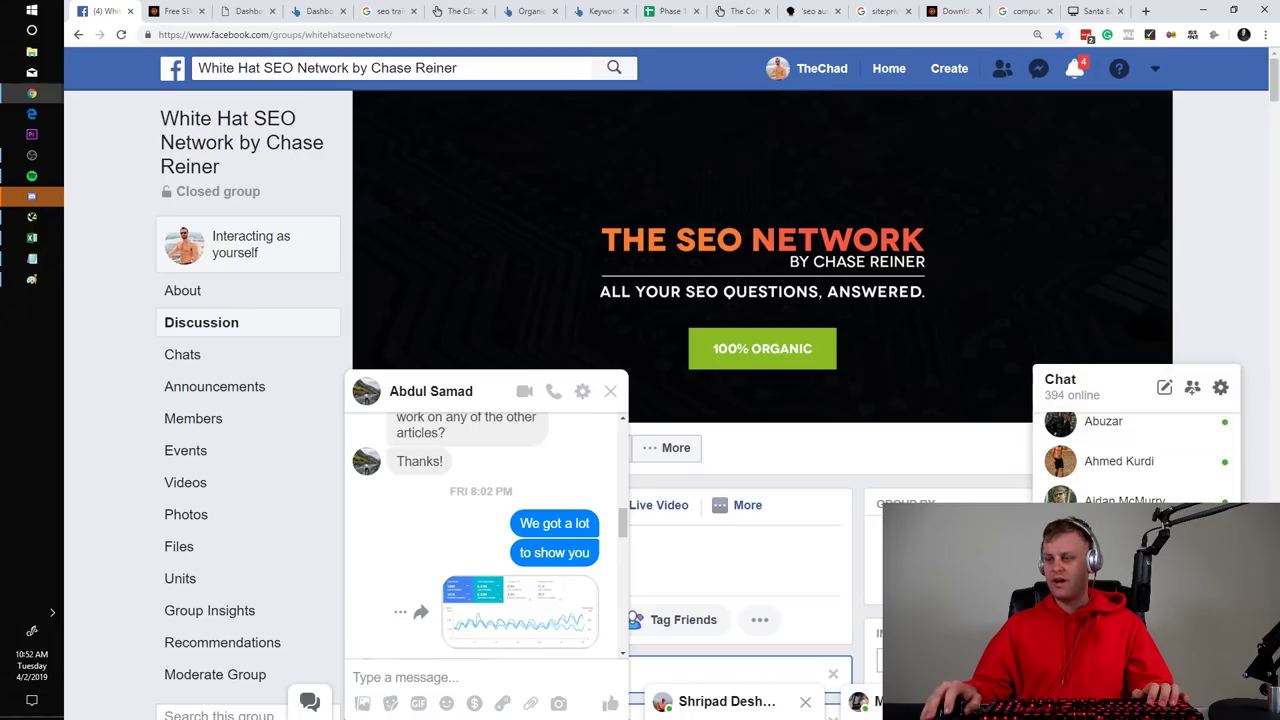
{"action": "left_click", "coordinate": [309, 701]}
{"action": "scroll", "coordinate": [436, 566], "scroll_direction": "up", "scroll_amount": 10}
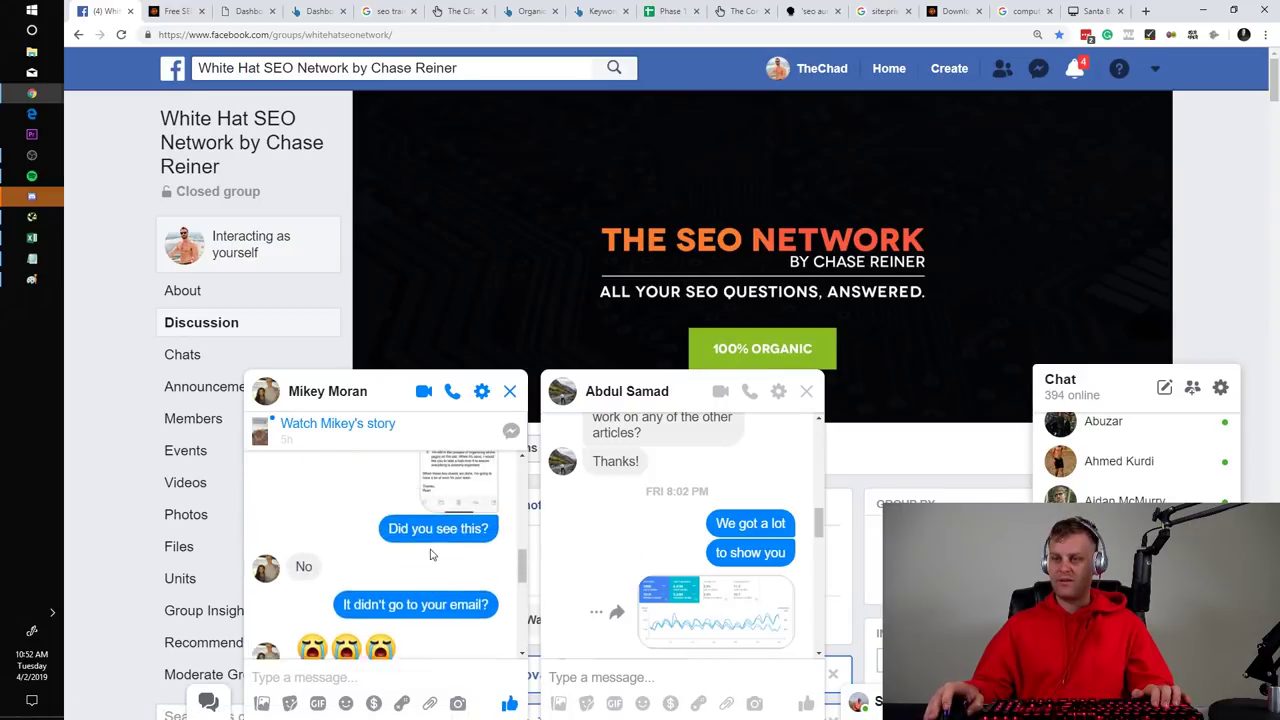
{"action": "scroll", "coordinate": [436, 566], "scroll_direction": "up", "scroll_amount": 10}
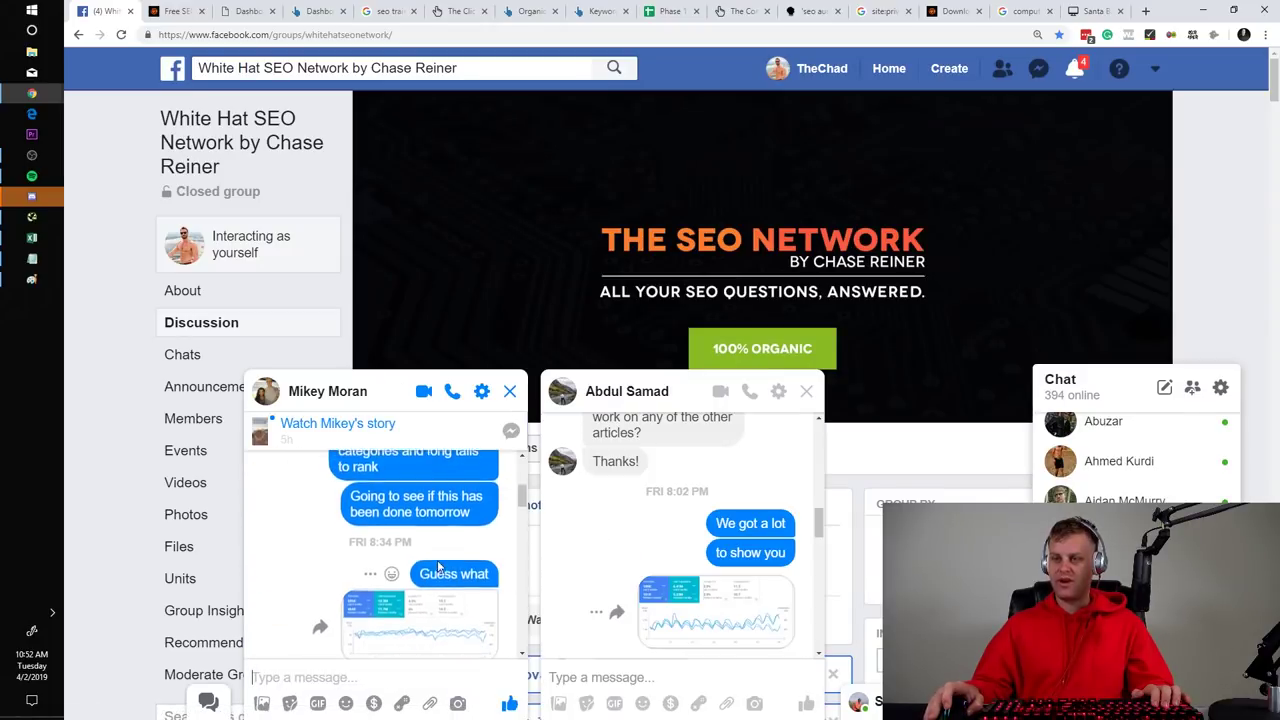
{"action": "left_click", "coordinate": [410, 637]}
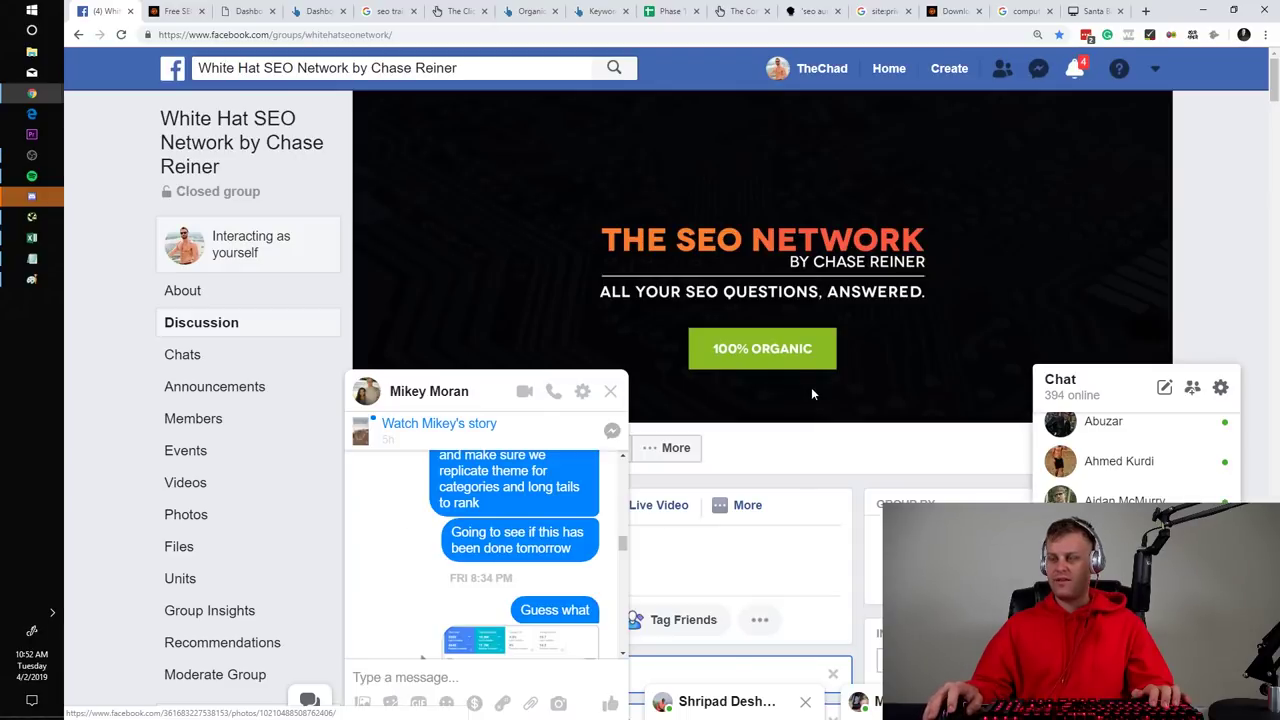
Close the chart image and the chat window, and check the Facebook notifications before dismissing the list
{"action": "key", "text": "Escape"}
{"action": "left_click", "coordinate": [608, 390]}
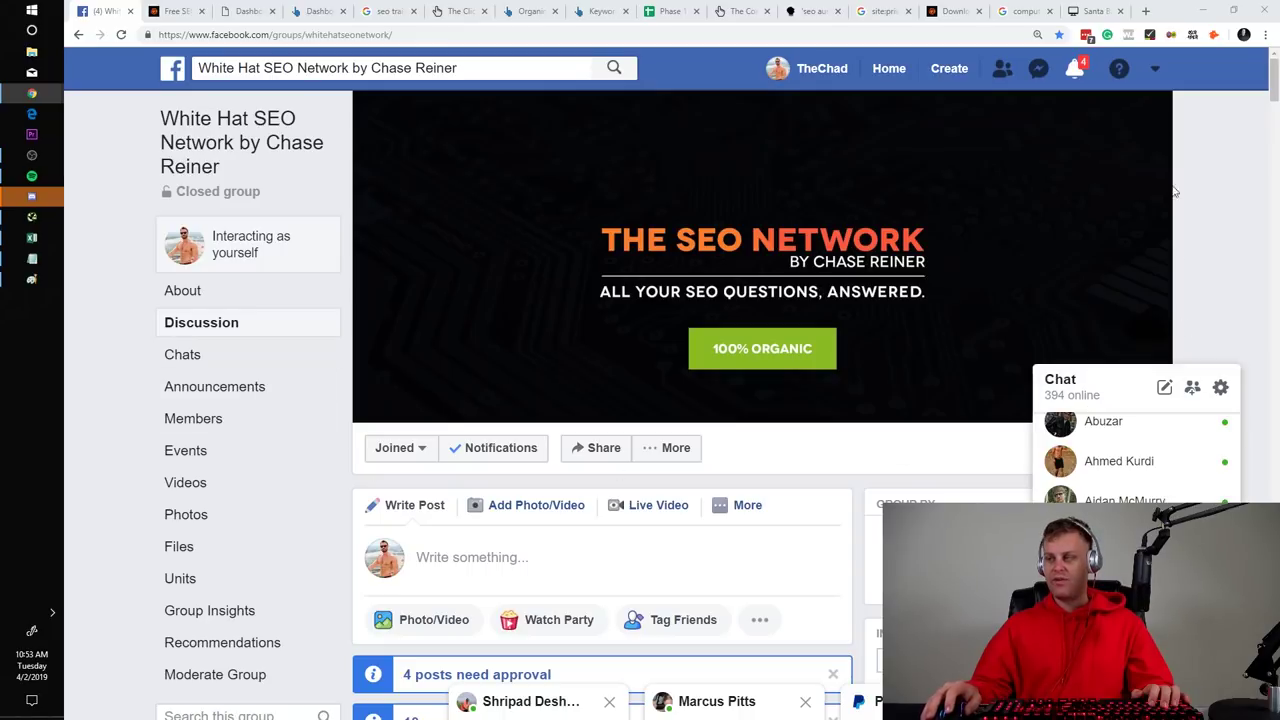
{"action": "left_click", "coordinate": [1078, 70]}
{"action": "left_click", "coordinate": [1180, 175]}
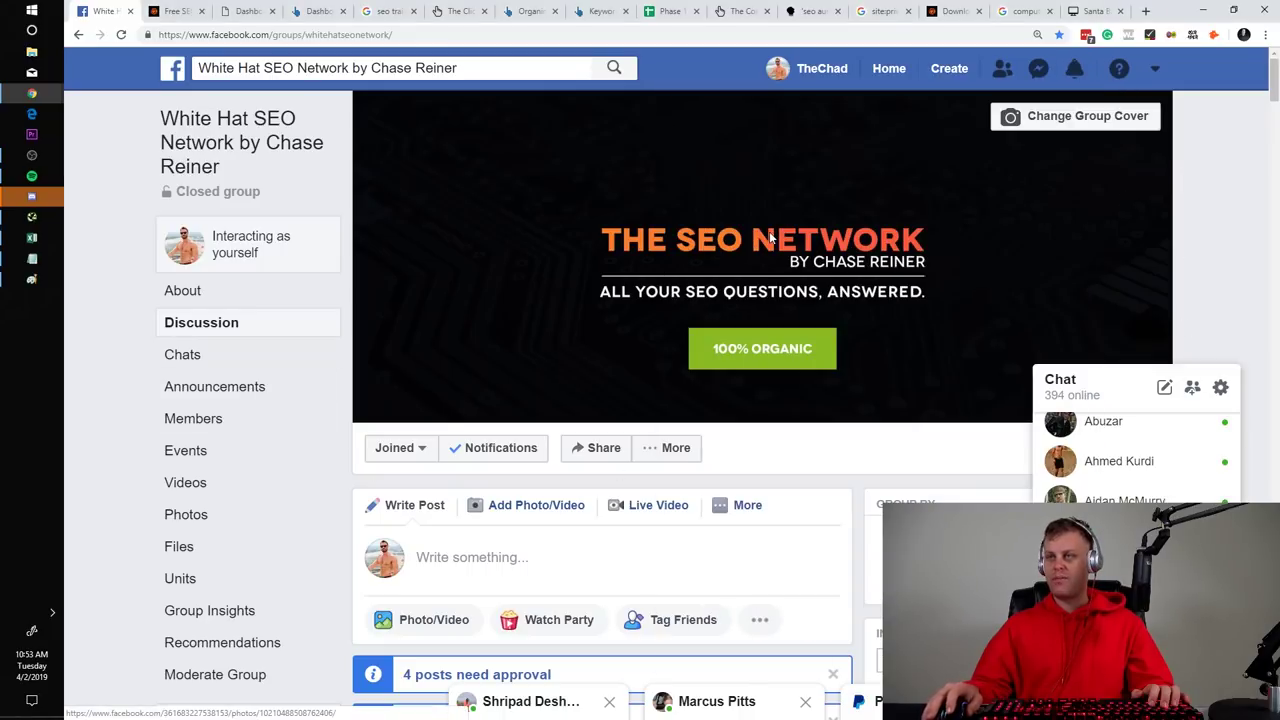
Return to the Phase 1 spreadsheet, look through the Foundational Audit 7.0 sheet, and select a rating cell in the Screaming Frog Crawl sheet
{"action": "left_click", "coordinate": [686, 8]}
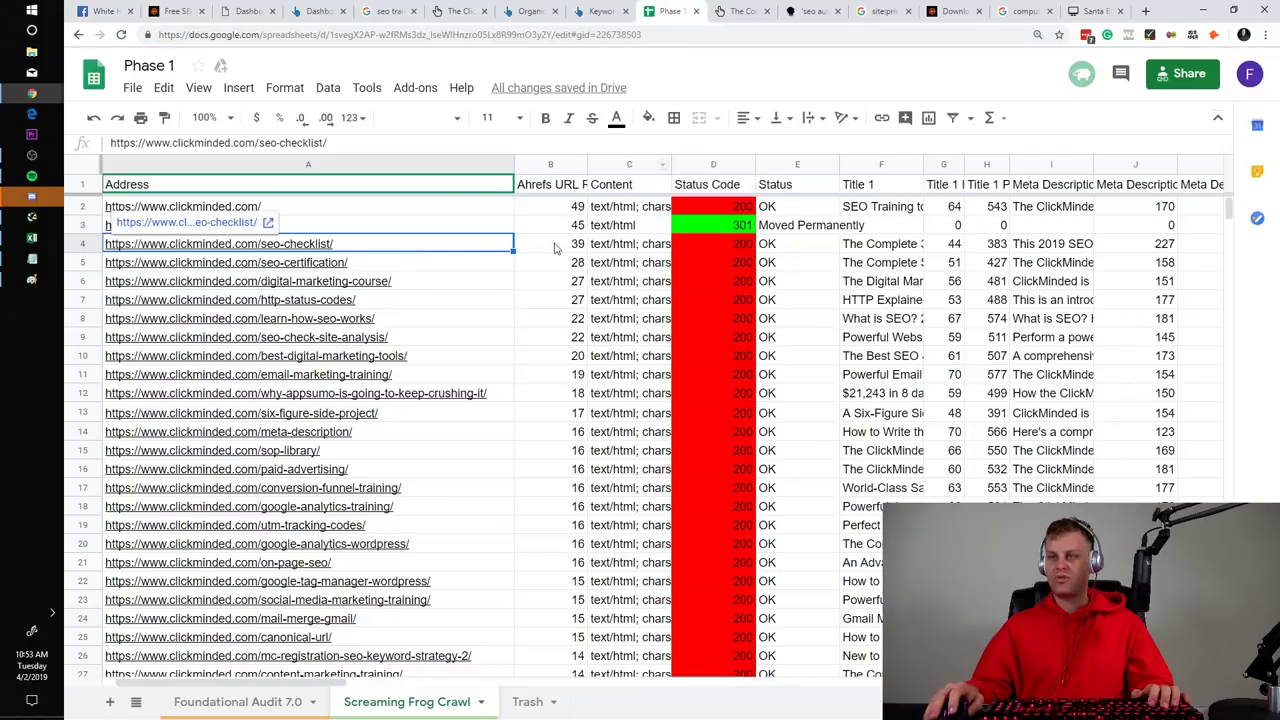
{"action": "left_click", "coordinate": [245, 704]}
{"action": "left_click_drag", "start_coordinate": [485, 219], "coordinate": [475, 586]}
{"action": "left_click", "coordinate": [475, 582]}
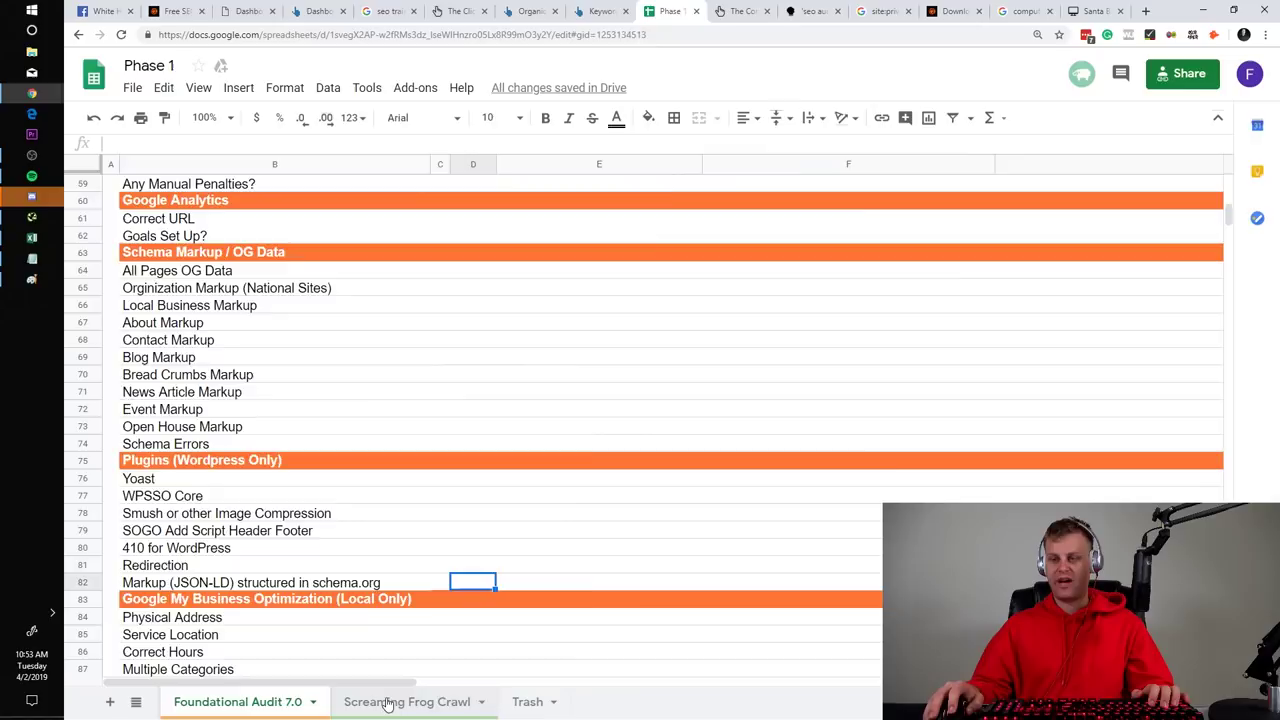
{"action": "left_click", "coordinate": [390, 701]}
{"action": "left_click", "coordinate": [555, 418]}
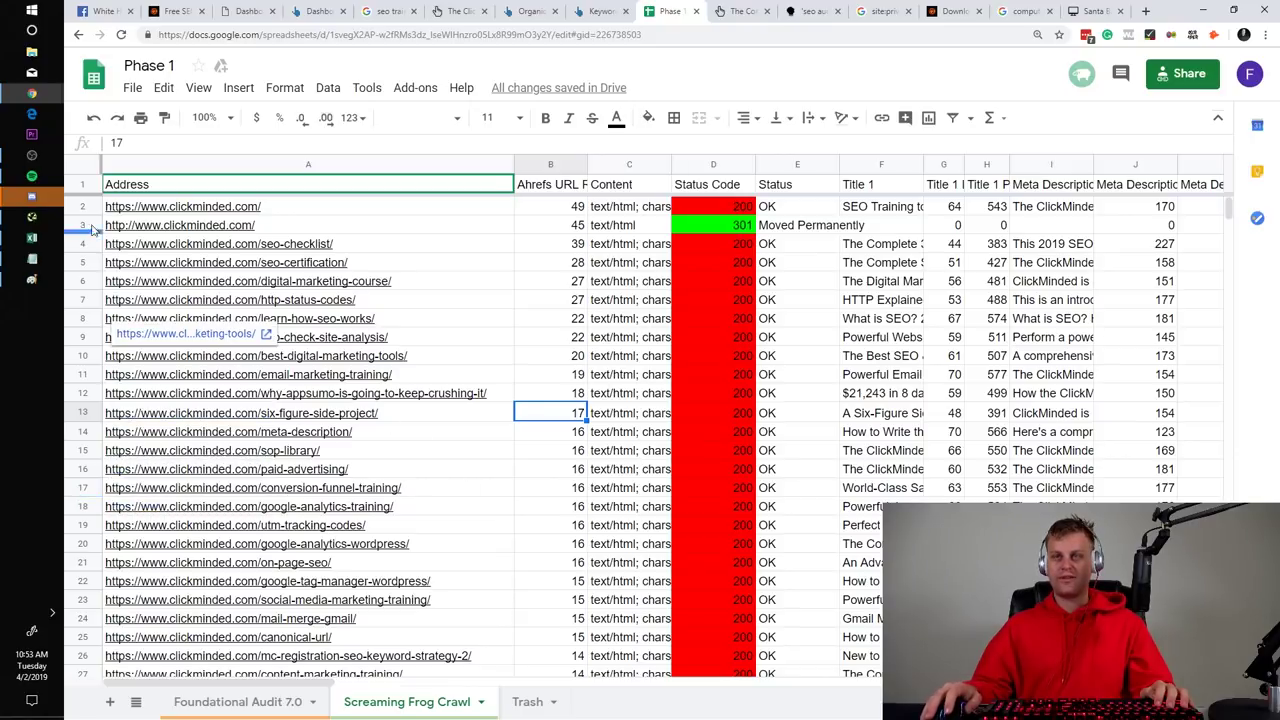
Bring up the SEO Audit Phases note, highlight the Individual URL's line, and leave the cursor at the number of the Sitewide analysis line
{"action": "left_click", "coordinate": [32, 258]}
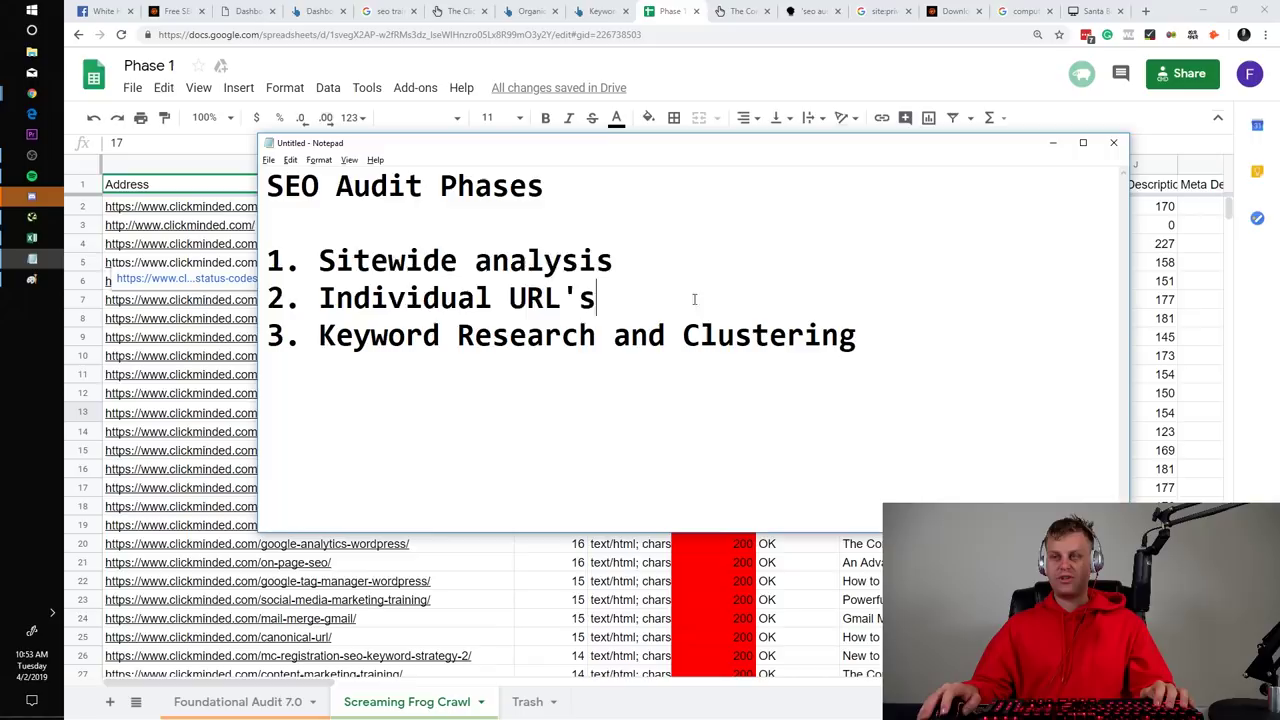
{"action": "left_click_drag", "start_coordinate": [694, 294], "coordinate": [256, 264]}
{"action": "left_click", "coordinate": [441, 298]}
{"action": "left_click_drag", "start_coordinate": [610, 298], "coordinate": [354, 260]}
{"action": "left_click", "coordinate": [285, 260]}
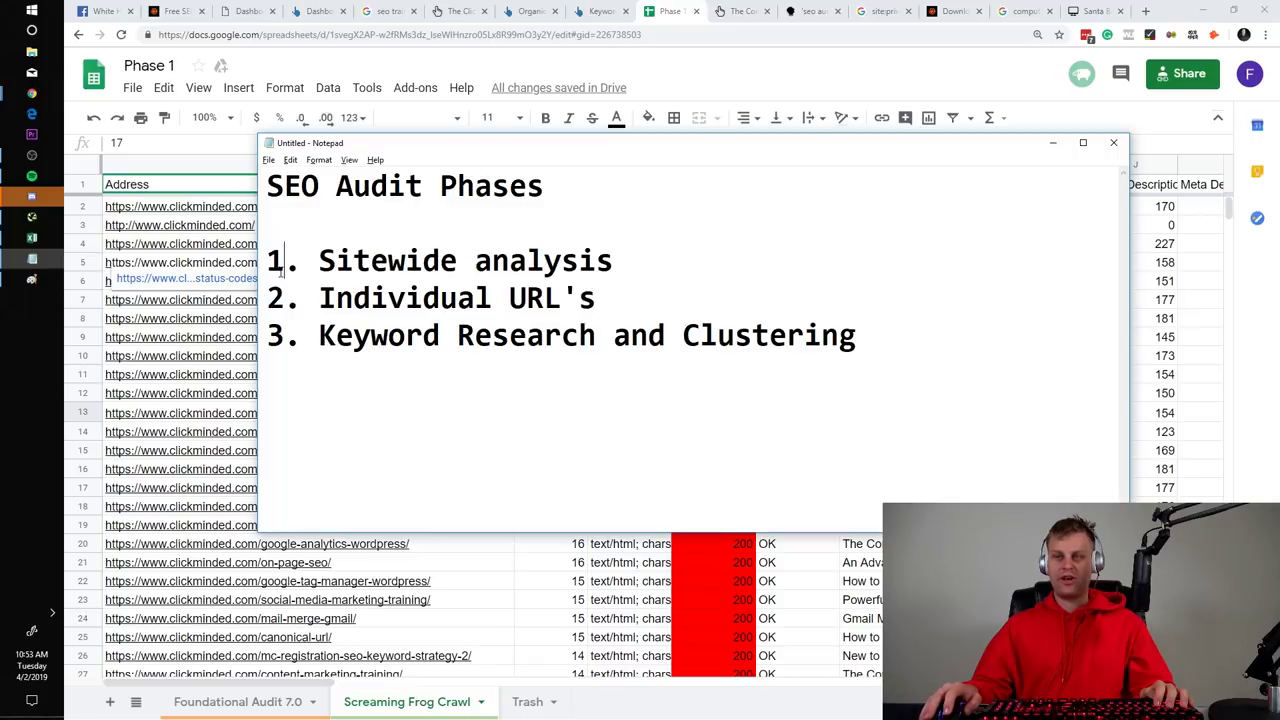
Open Paint and draw a smiling stick figure with arms and two legs on the canvas's left side
{"action": "left_click", "coordinate": [25, 7]}
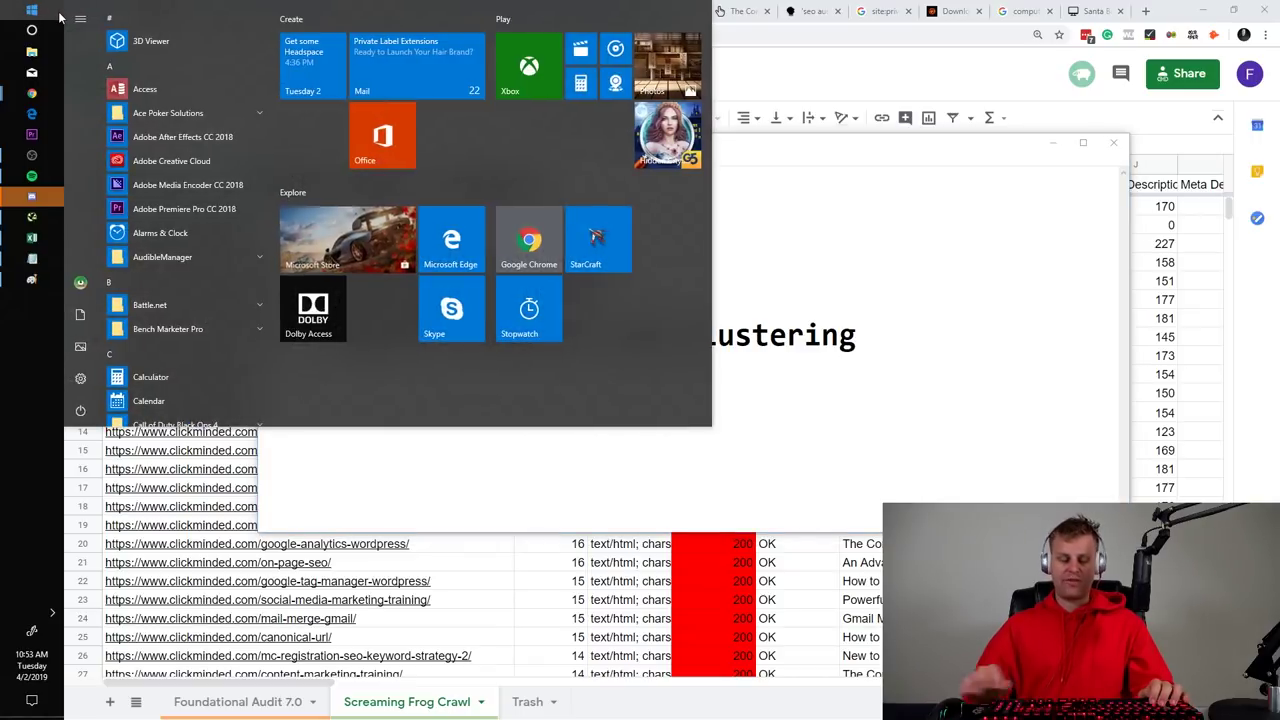
{"action": "type", "text": "pai"}
{"action": "key", "text": "Return"}
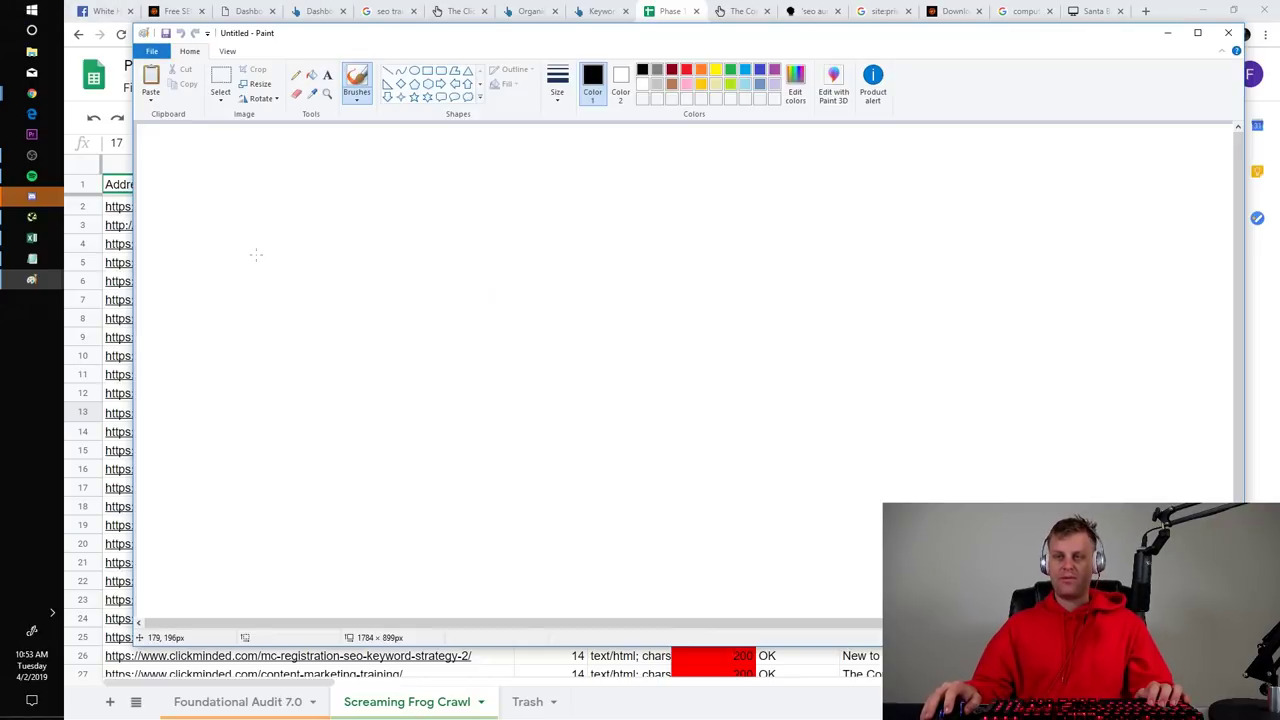
{"action": "mouse_move", "coordinate": [239, 239]}
{"action": "left_mouse_down"}
{"action": "mouse_move", "coordinate": [270, 292]}
{"action": "mouse_move", "coordinate": [237, 244]}
{"action": "mouse_move", "coordinate": [262, 273]}
{"action": "mouse_move", "coordinate": [265, 342]}
{"action": "left_mouse_up"}
{"action": "mouse_move", "coordinate": [244, 318]}
{"action": "left_mouse_down"}
{"action": "mouse_move", "coordinate": [261, 328]}
{"action": "mouse_move", "coordinate": [279, 315]}
{"action": "left_mouse_up"}
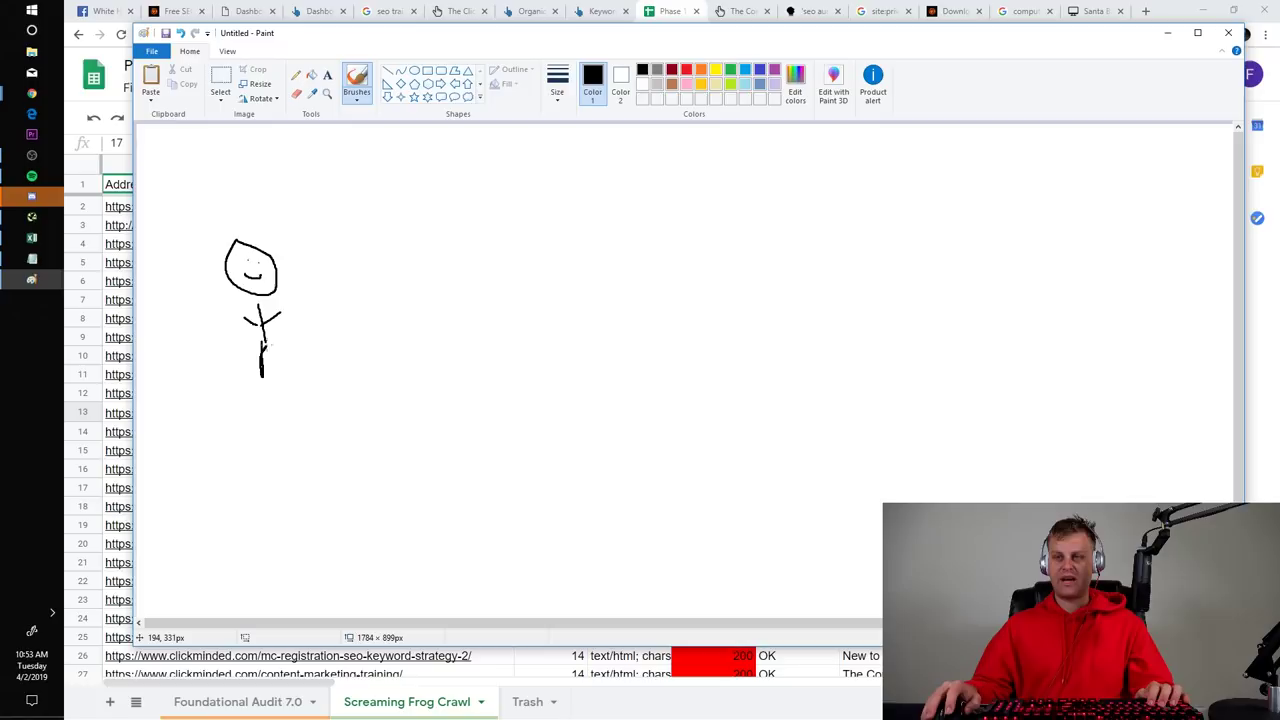
{"action": "left_click_drag", "start_coordinate": [266, 342], "coordinate": [301, 393]}
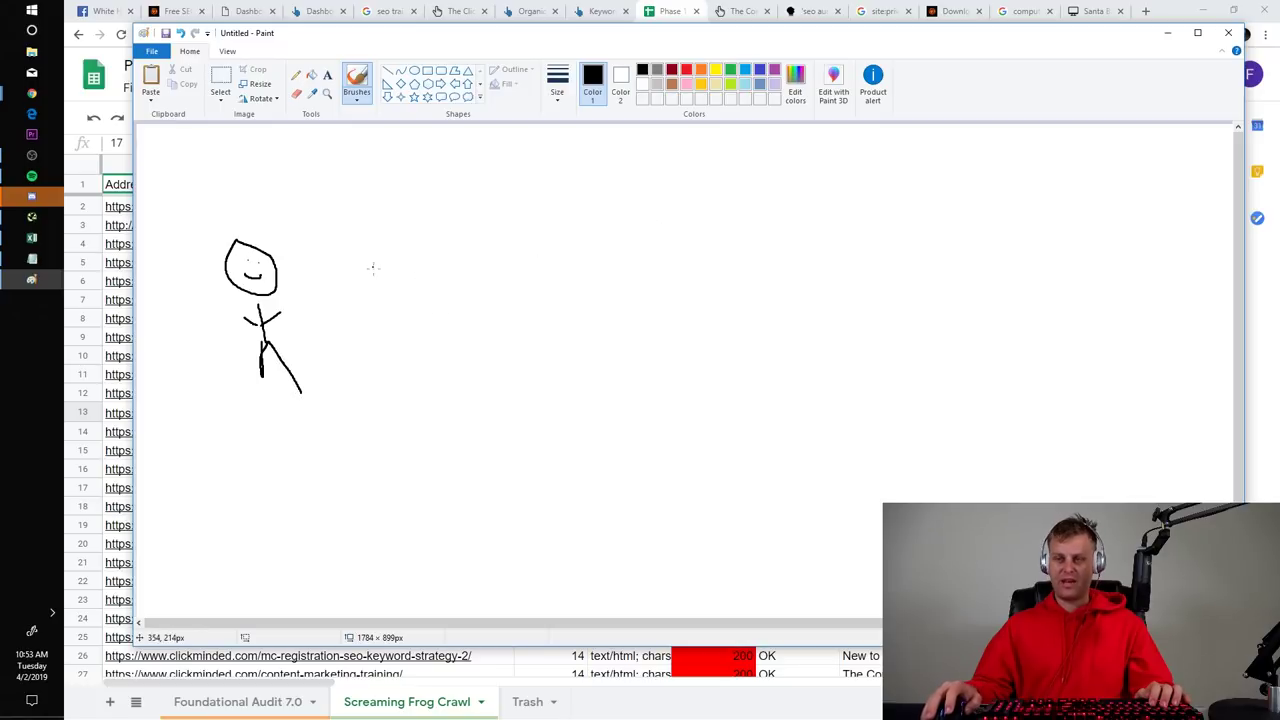
Draw a second smiling stick figure to the right of the first one, leaving a wide gap between them
{"action": "mouse_move", "coordinate": [743, 251]}
{"action": "left_mouse_down"}
{"action": "mouse_move", "coordinate": [706, 285]}
{"action": "mouse_move", "coordinate": [741, 247]}
{"action": "left_mouse_up"}
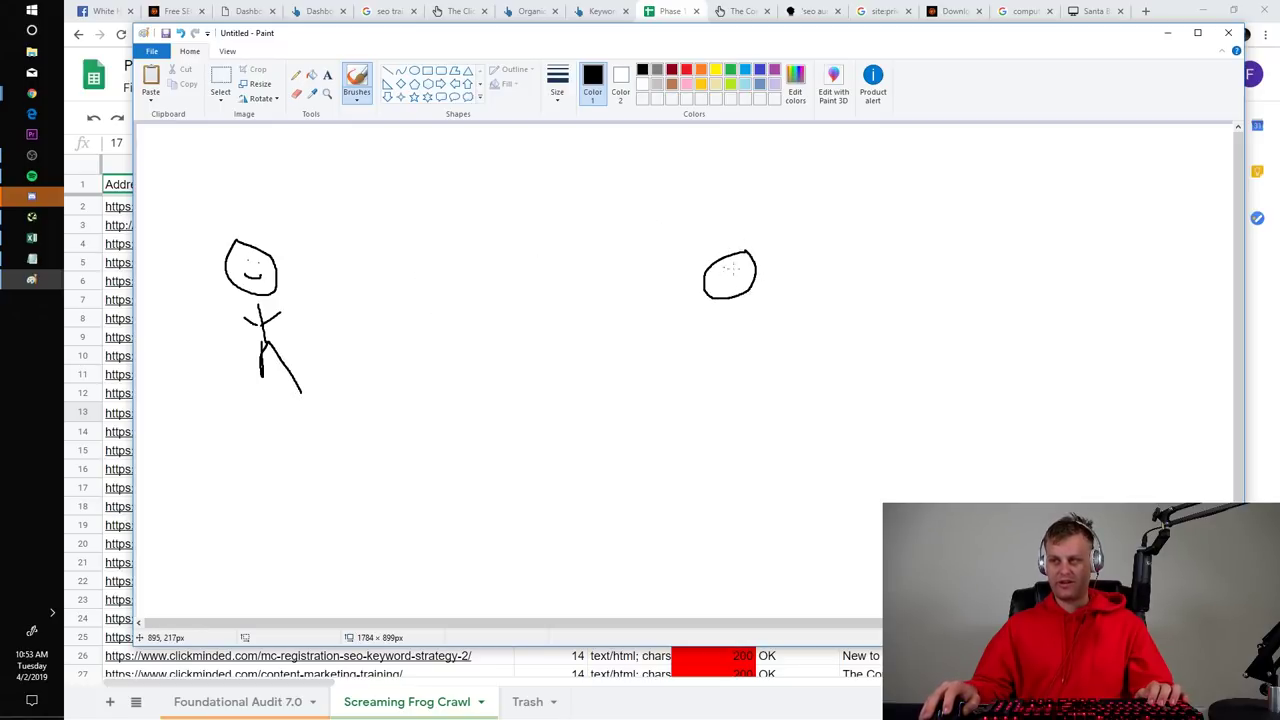
{"action": "left_click_drag", "start_coordinate": [732, 308], "coordinate": [734, 365]}
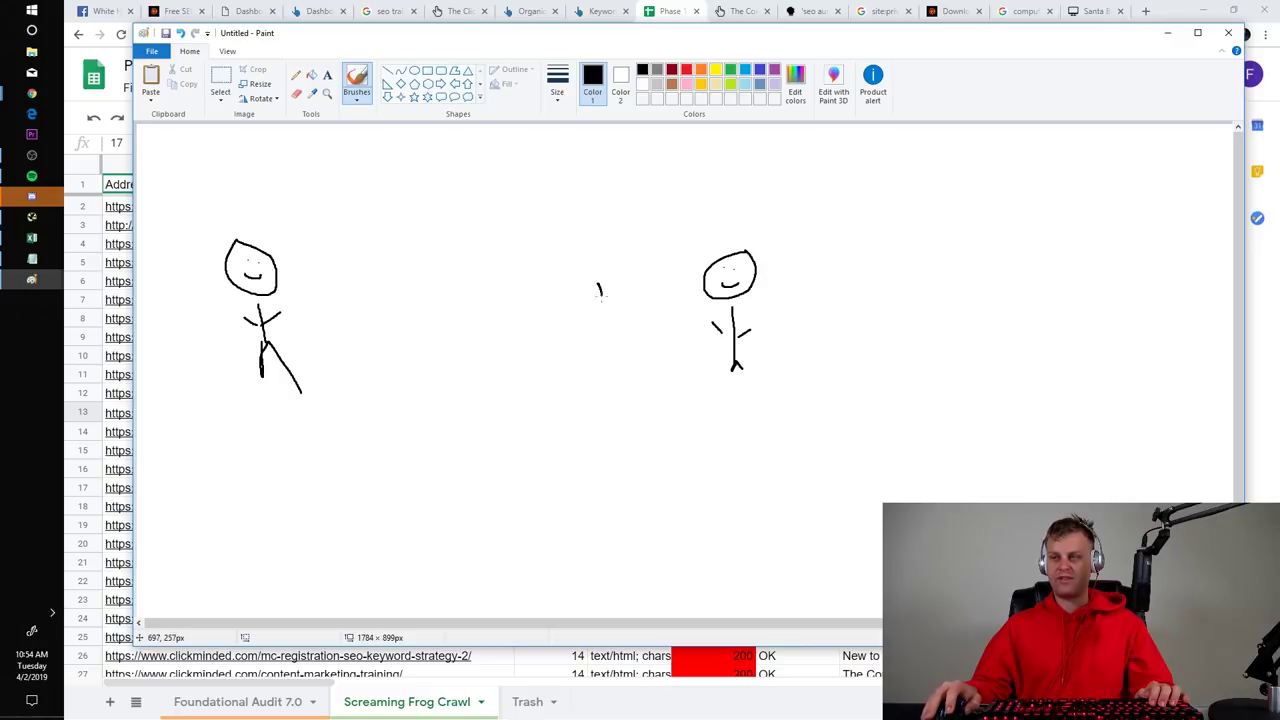
Write "4x" by hand beside the second stick figure and draw an arrow pointing at its head
{"action": "left_click_drag", "start_coordinate": [600, 292], "coordinate": [638, 291]}
{"action": "left_click_drag", "start_coordinate": [628, 270], "coordinate": [628, 322]}
{"action": "left_click_drag", "start_coordinate": [648, 288], "coordinate": [666, 316]}
{"action": "left_click_drag", "start_coordinate": [664, 288], "coordinate": [651, 317]}
{"action": "left_click_drag", "start_coordinate": [629, 219], "coordinate": [700, 258]}
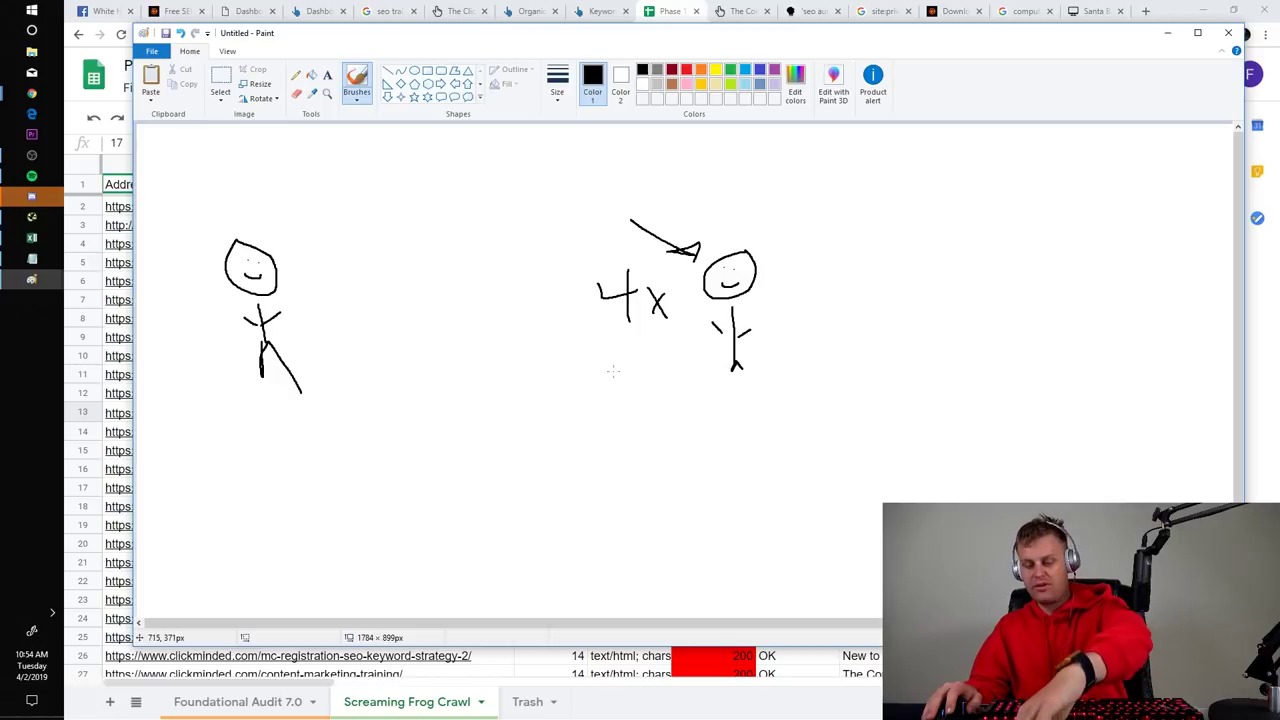
Draw a short arrow rising diagonally to the right of the second stick figure's legs
{"action": "scroll", "coordinate": [615, 371], "scroll_direction": "down", "scroll_amount": 1}
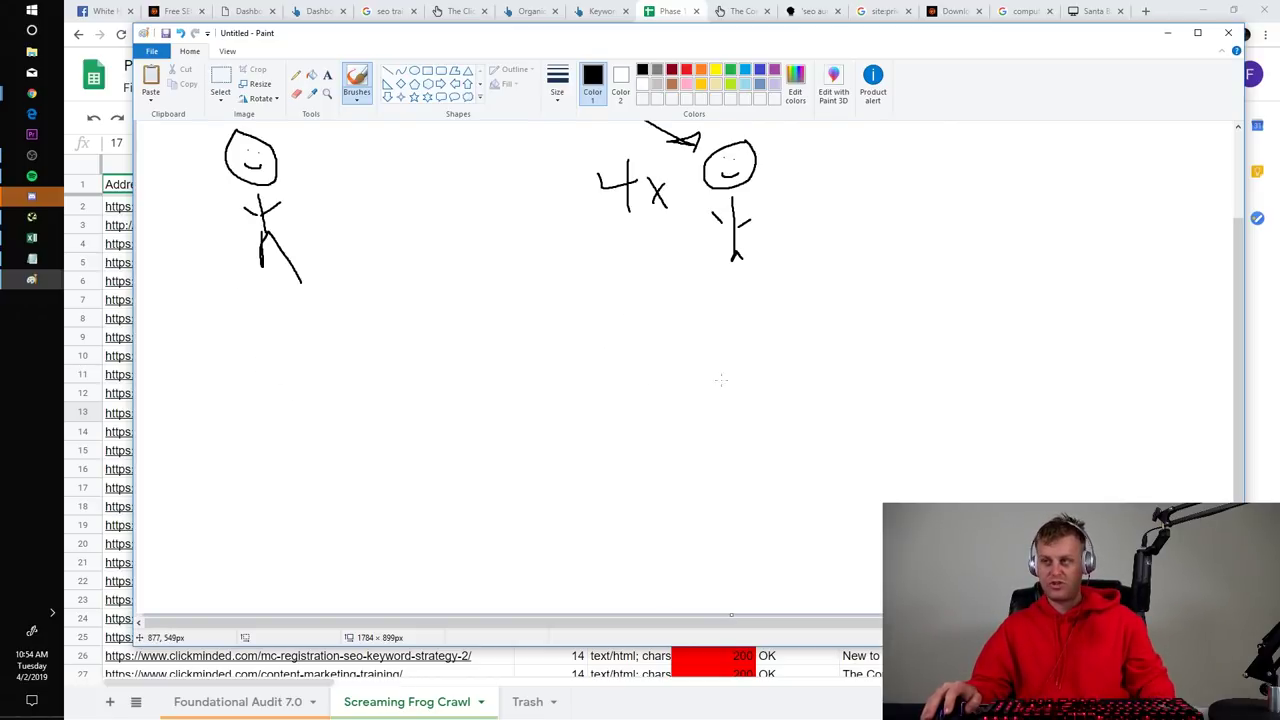
{"action": "scroll", "coordinate": [648, 457], "scroll_direction": "up", "scroll_amount": 1}
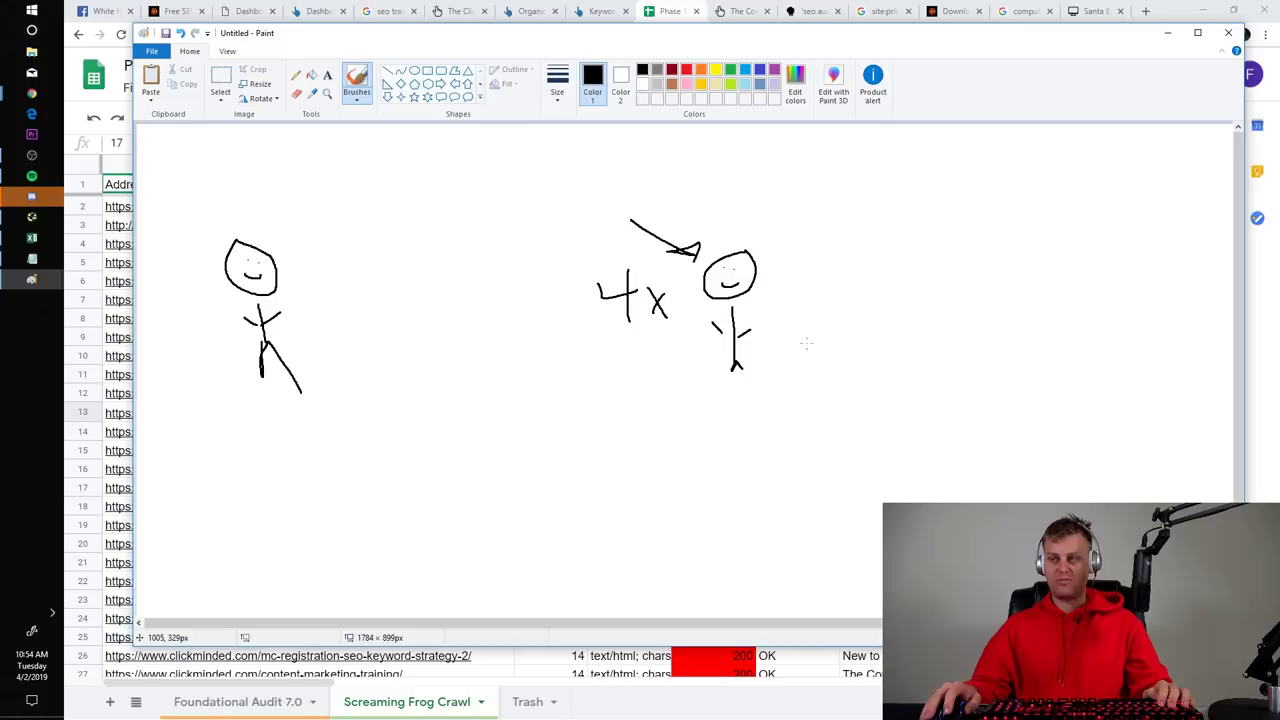
{"action": "mouse_move", "coordinate": [793, 388]}
{"action": "left_mouse_down"}
{"action": "mouse_move", "coordinate": [830, 339]}
{"action": "mouse_move", "coordinate": [838, 366]}
{"action": "left_mouse_up"}
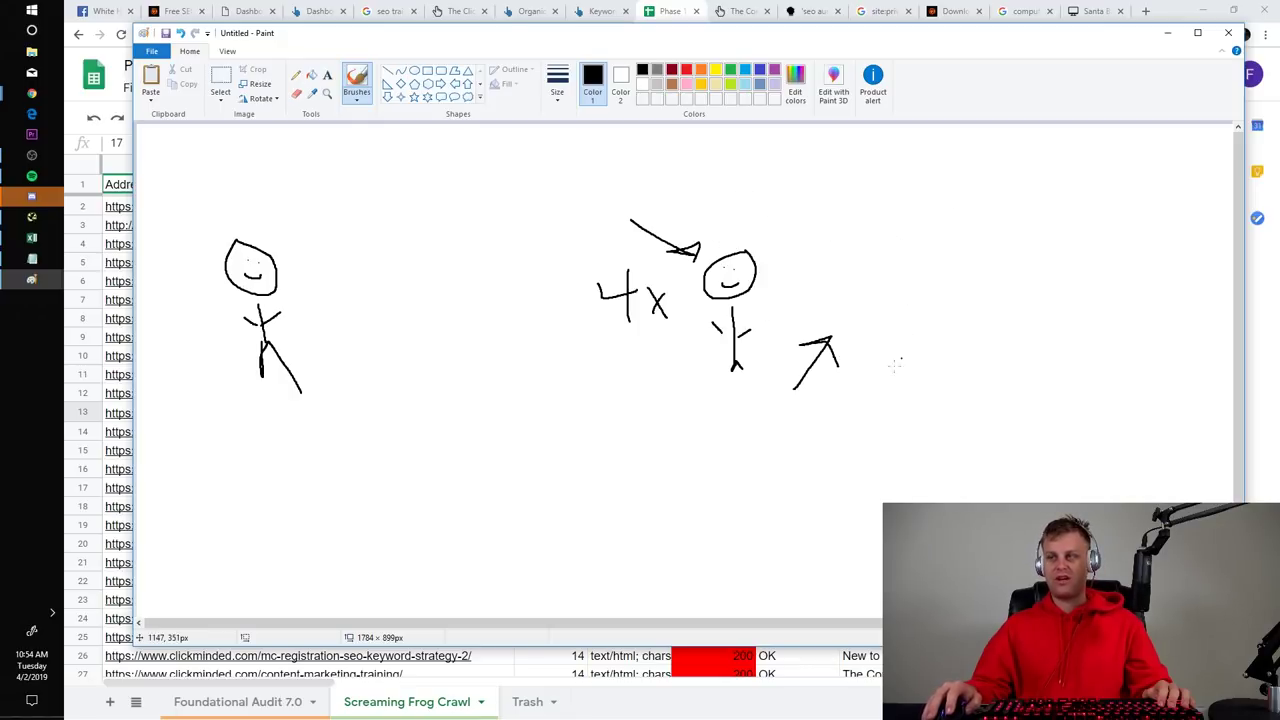
Close Paint without saving the sketch, and place the cursor just before Individual URL's in the SEO Audit Phases note
{"action": "left_click", "coordinate": [1228, 33]}
{"action": "left_click", "coordinate": [706, 343]}
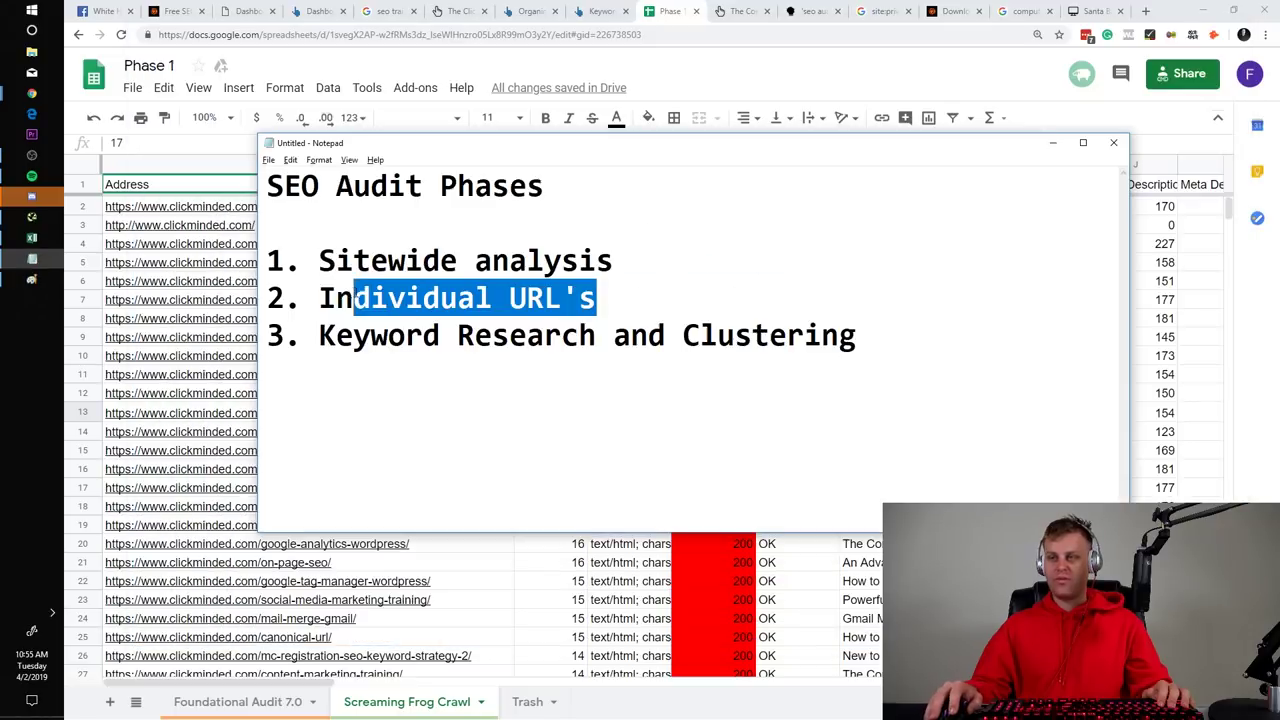
{"action": "key", "text": "shift+Left"}
{"action": "key", "text": "shift+Left"}
{"action": "key", "text": "Left"}
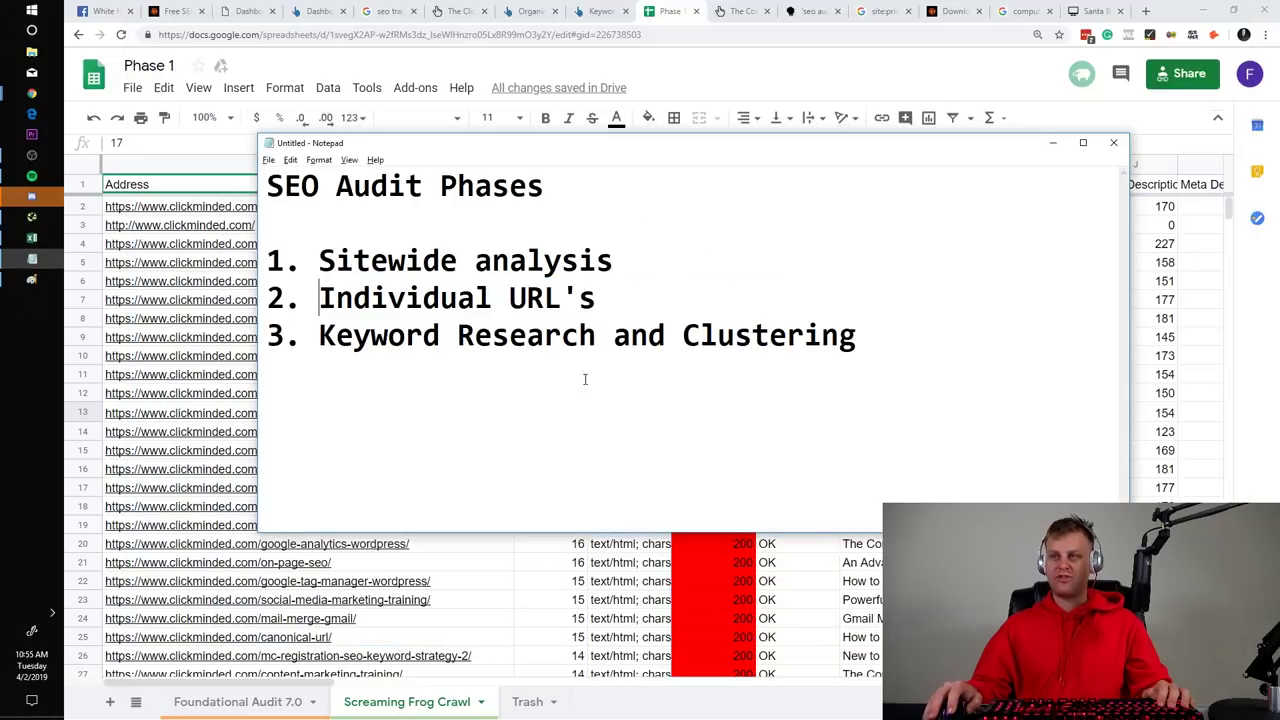
In the browser tab showing the ClickMinded article, search for "phase 2" and open the Our Sleep Guide Phase 2 spreadsheet
{"action": "left_click", "coordinate": [750, 12]}
{"action": "left_click", "coordinate": [732, 34]}
{"action": "type", "text": "phase 2"}
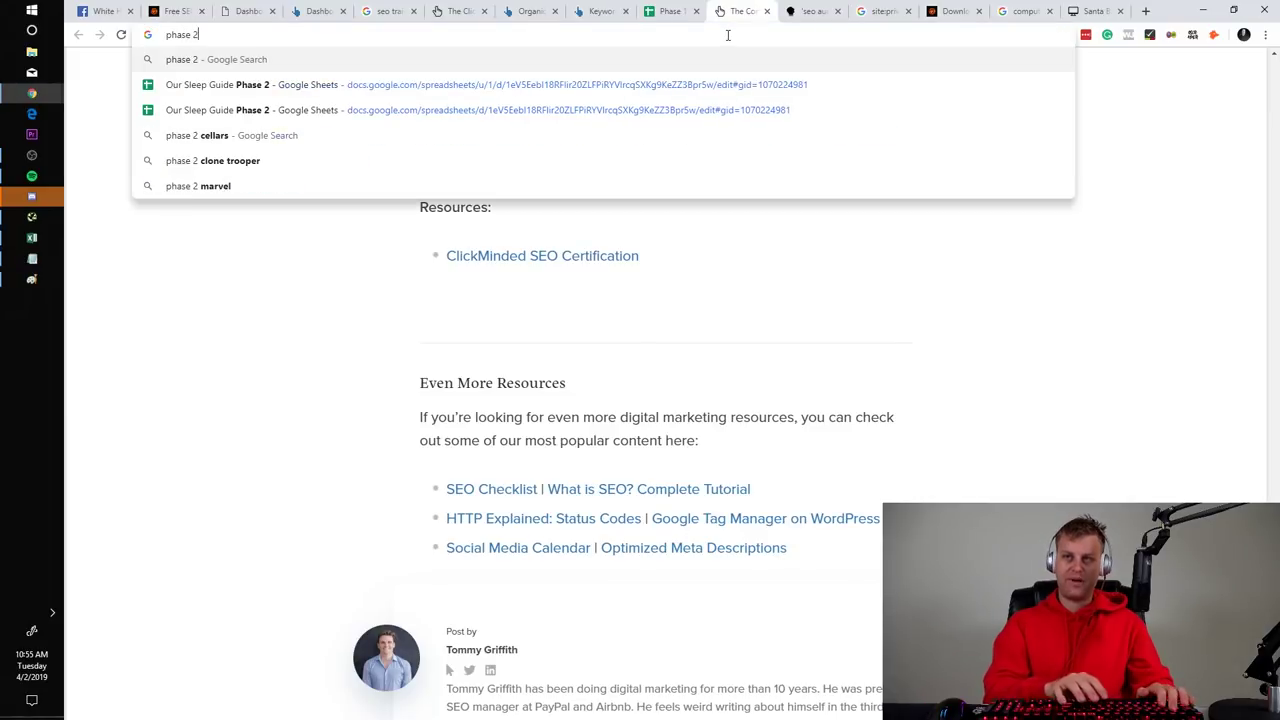
{"action": "key", "text": "Return"}
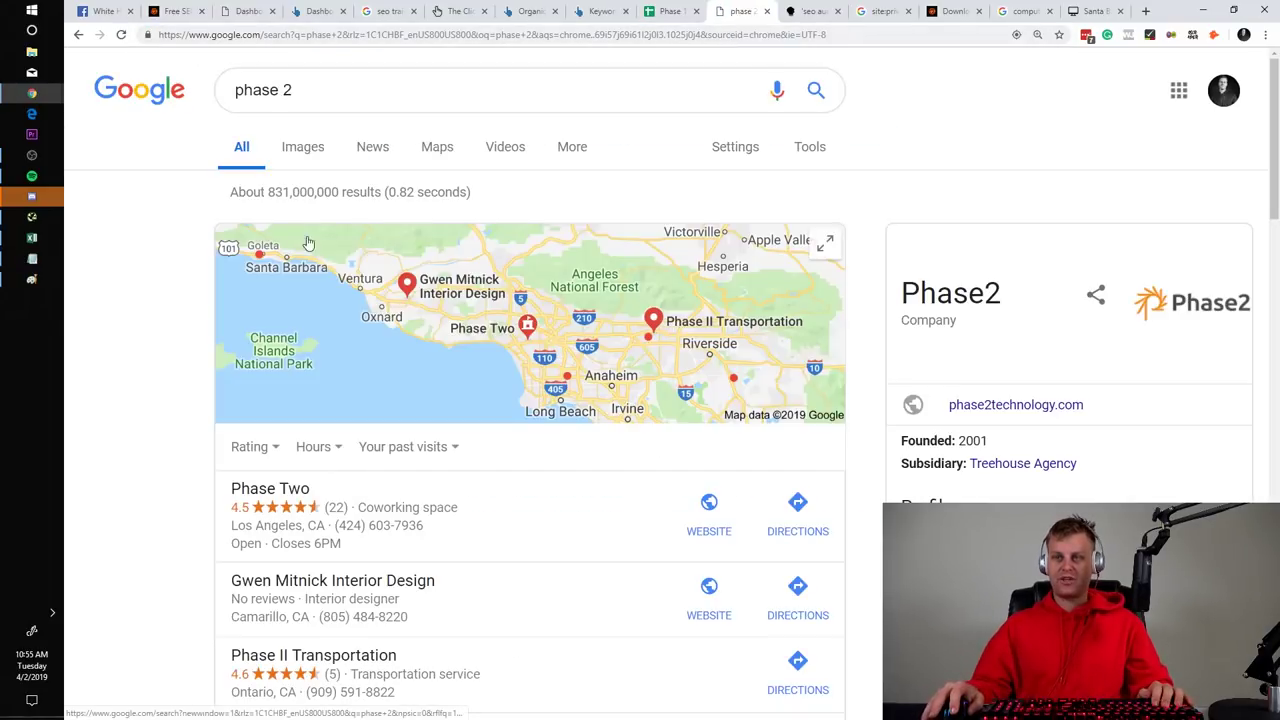
{"action": "left_click", "coordinate": [374, 34]}
{"action": "type", "text": "phase 2"}
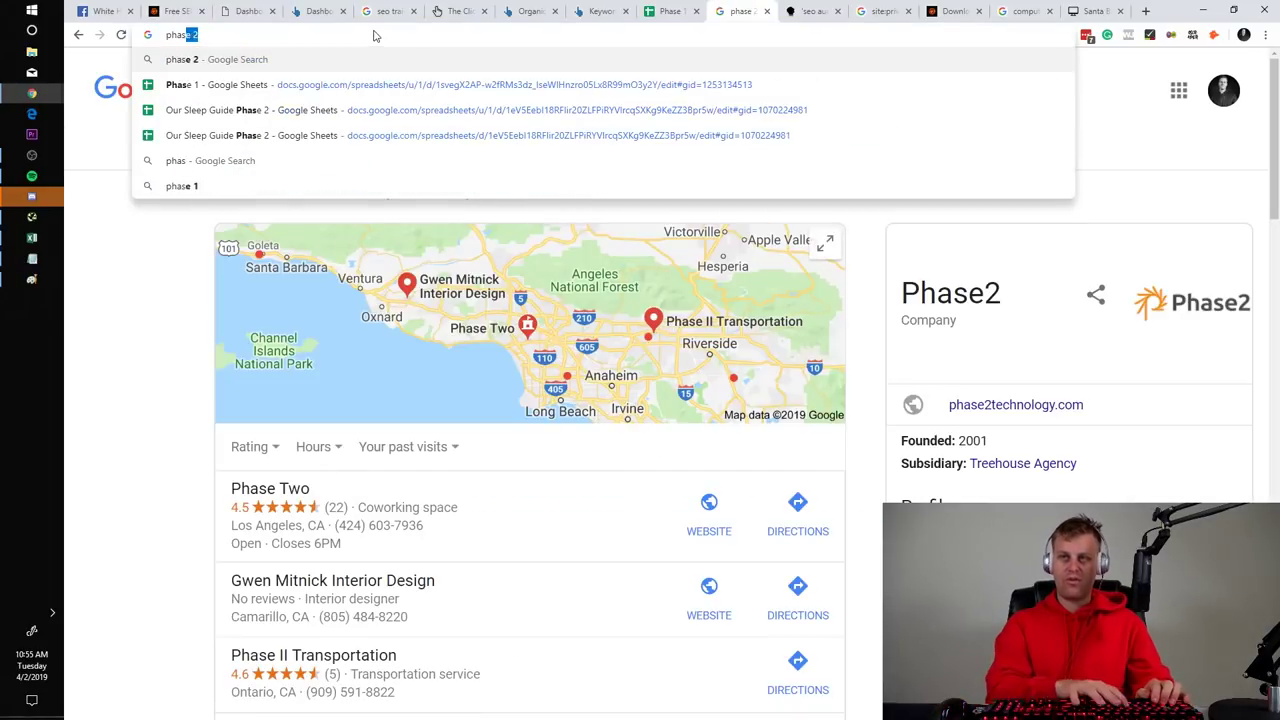
{"action": "left_click", "coordinate": [280, 84]}
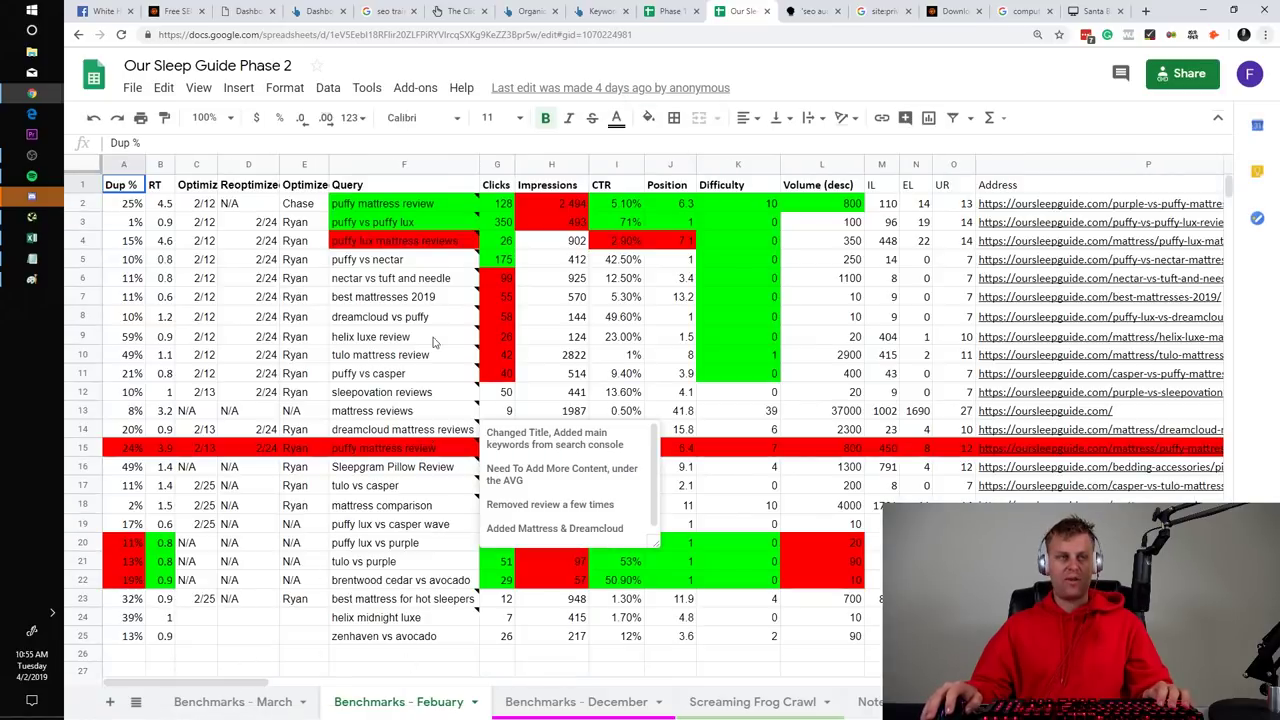
{"action": "left_click", "coordinate": [12, 7]}
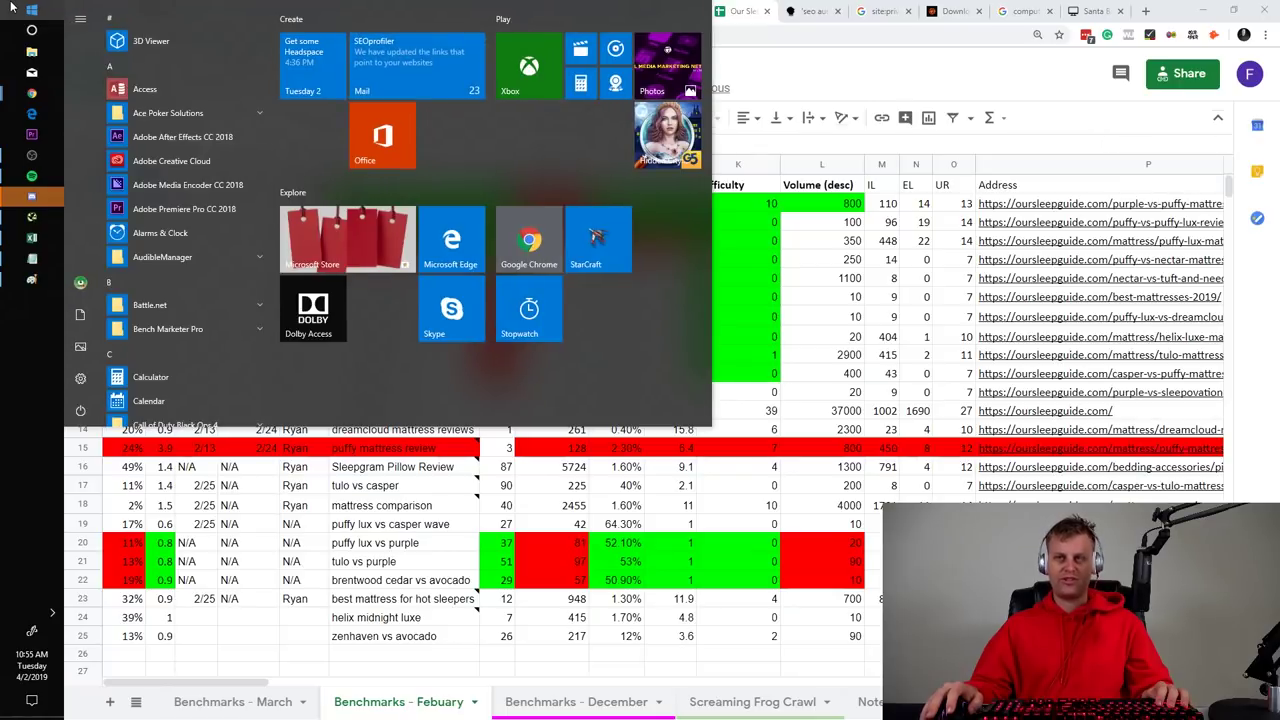
{"action": "left_click", "coordinate": [12, 7]}
Switch to the SBPCTECH Home & Business Network Installation page, highlight its bulleted list of services, and clear the highlight
{"action": "left_click", "coordinate": [1095, 11]}
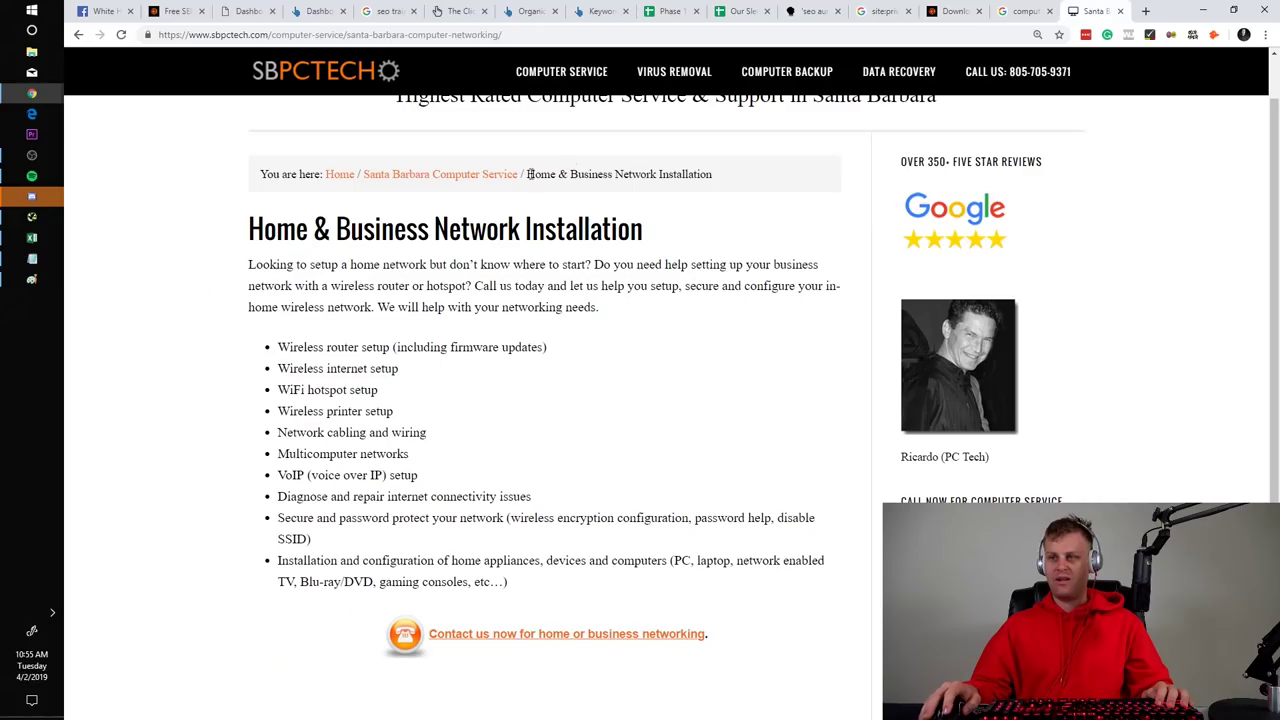
{"action": "scroll", "coordinate": [655, 229], "scroll_direction": "down", "scroll_amount": 3}
{"action": "scroll", "coordinate": [655, 229], "scroll_direction": "up", "scroll_amount": 3}
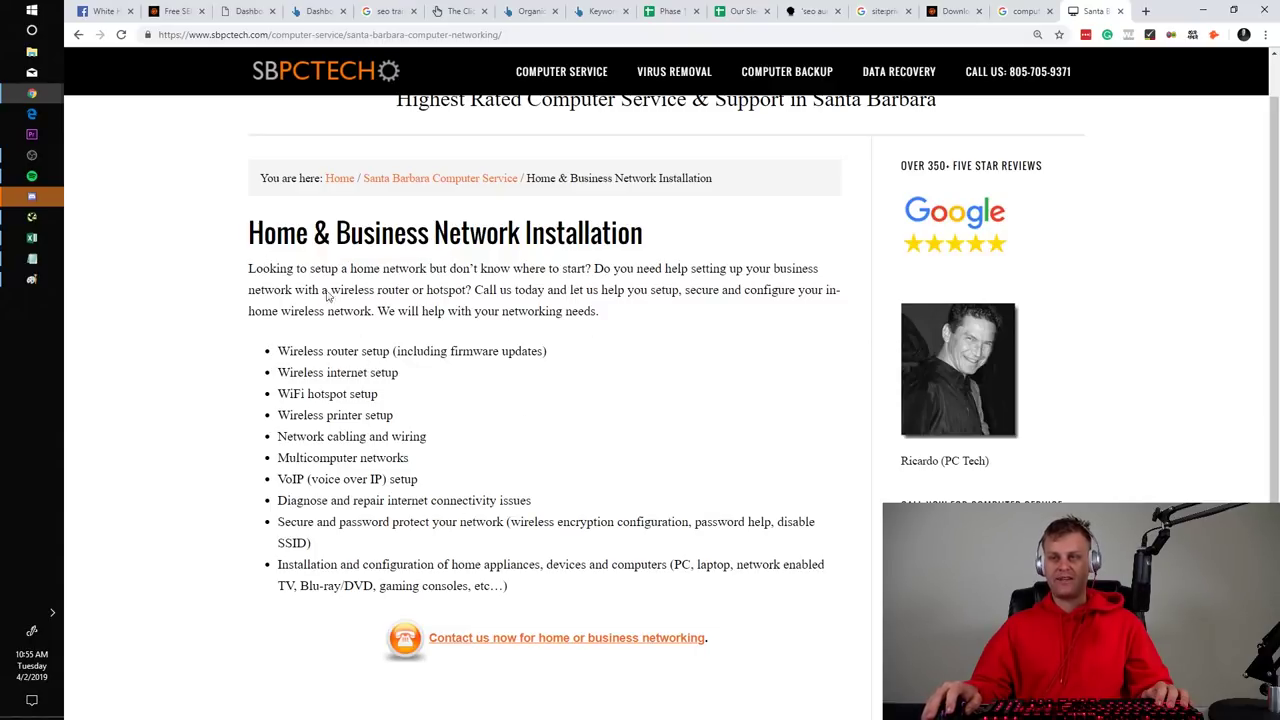
{"action": "left_click_drag", "start_coordinate": [300, 348], "coordinate": [508, 563]}
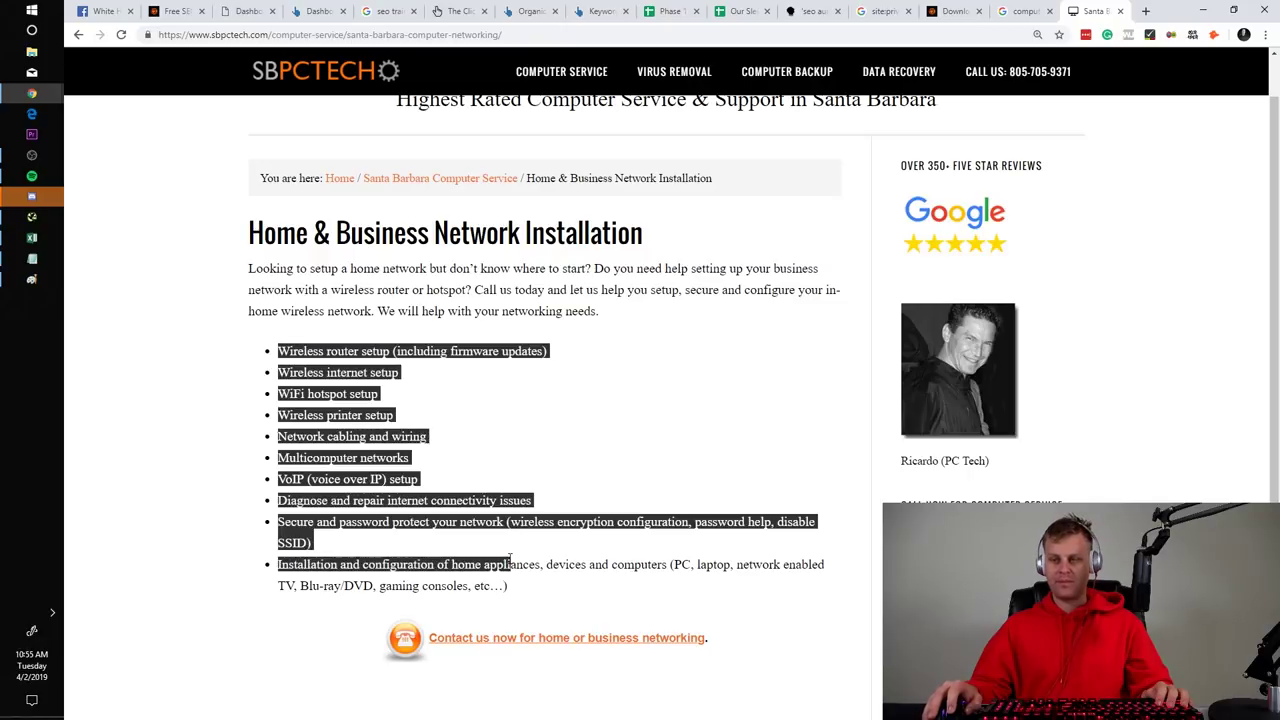
{"action": "left_click", "coordinate": [520, 592]}
{"action": "left_click_drag", "start_coordinate": [530, 637], "coordinate": [297, 436]}
{"action": "left_click", "coordinate": [326, 349]}
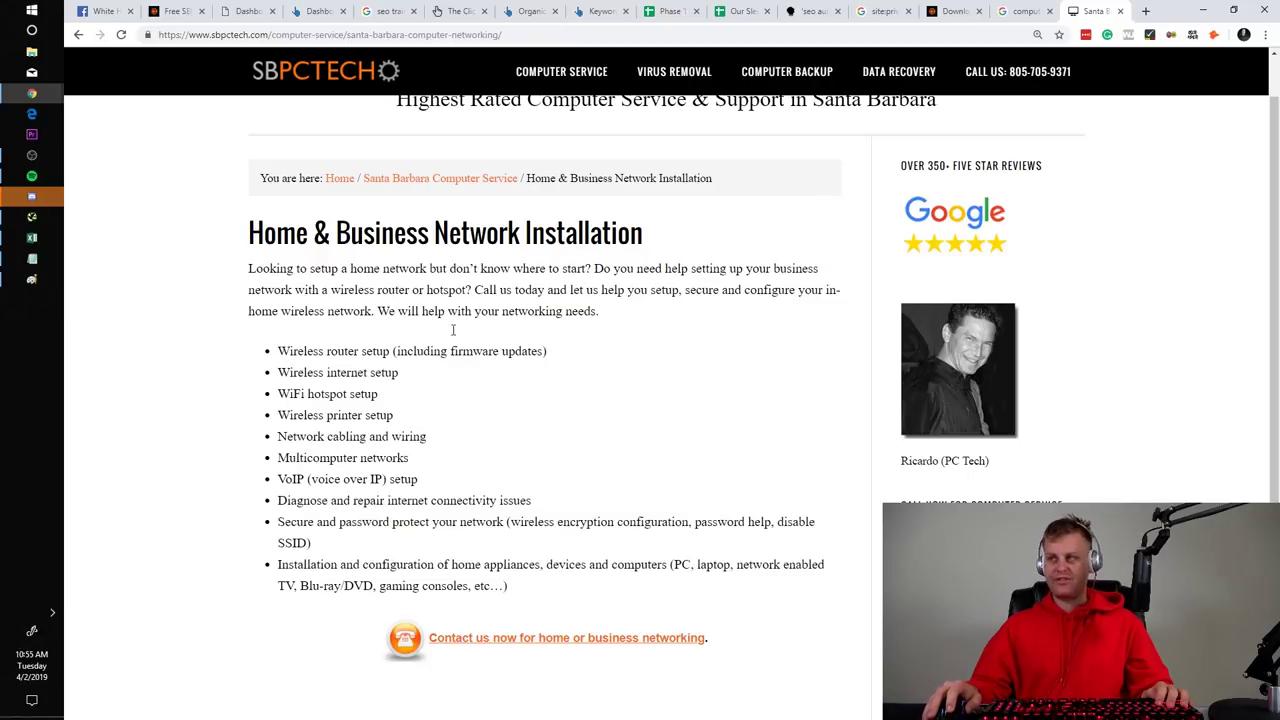
{"action": "key", "text": "ctrl+shift+Tab"}
{"action": "key", "text": "ctrl+shift+Tab"}
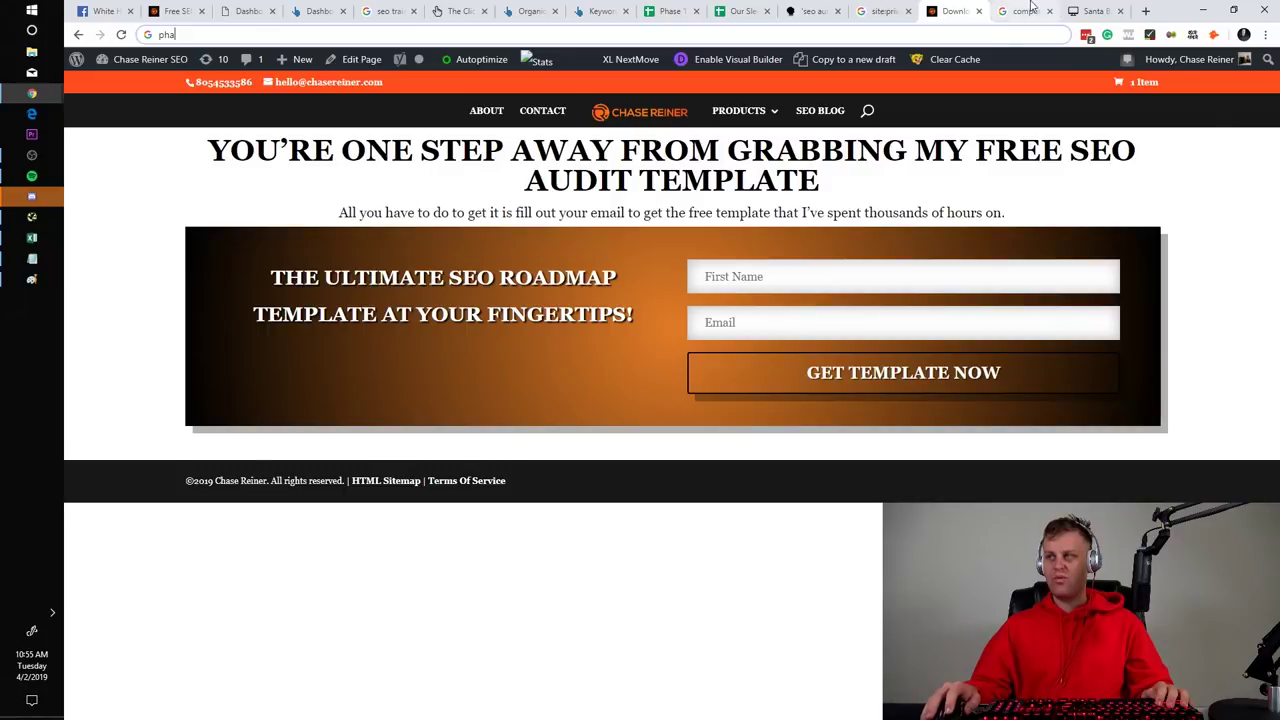
{"action": "key", "text": "ctrl+Tab"}
{"action": "key", "text": "ctrl+Tab"}
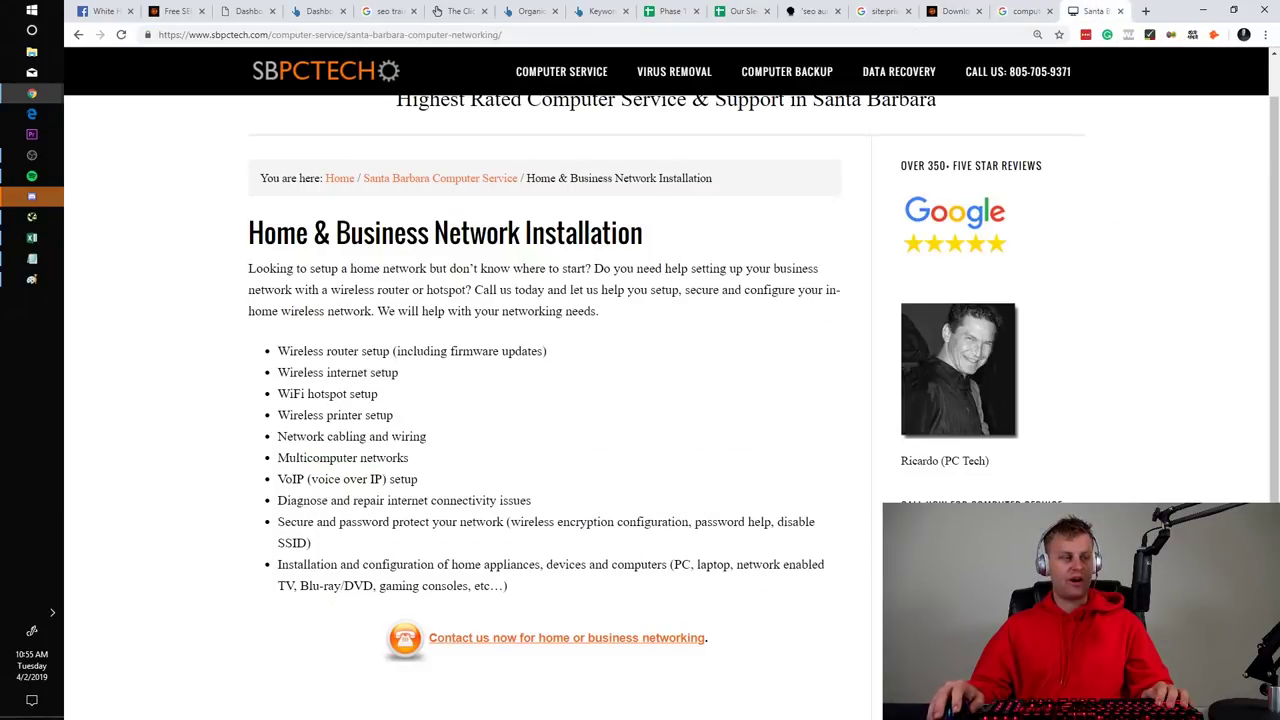
{"action": "key", "text": "alt+Tab"}
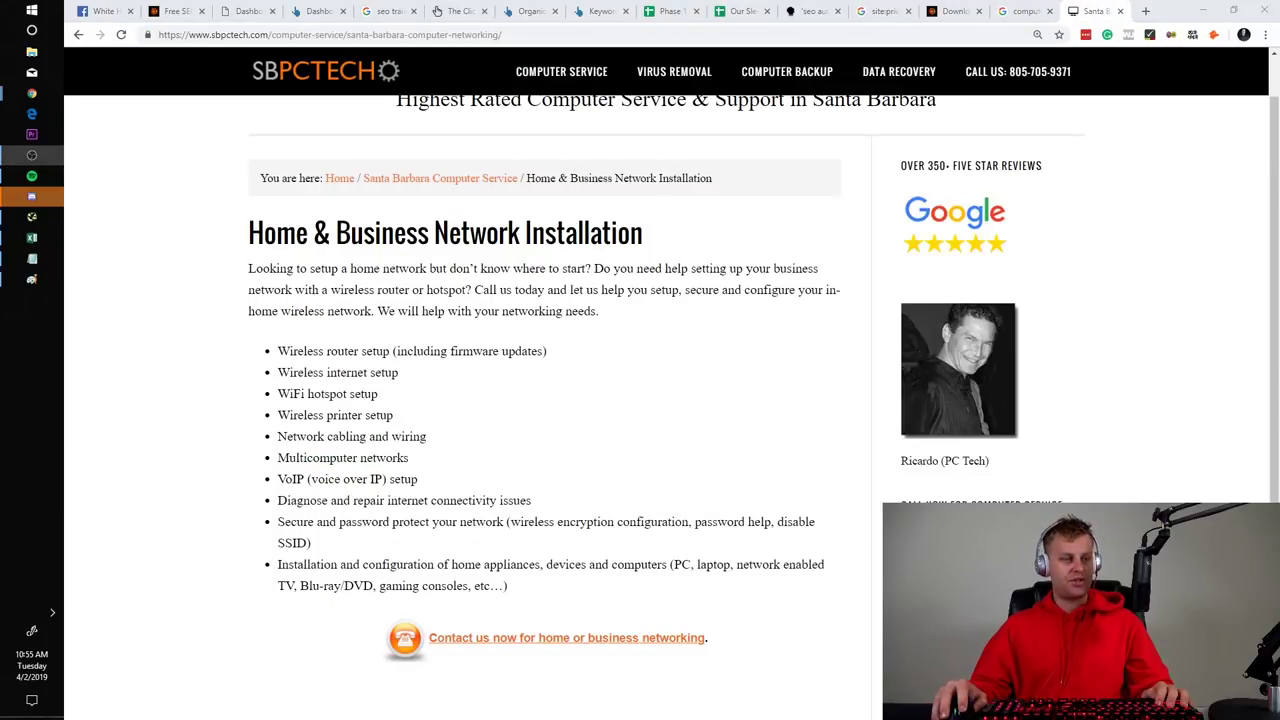
Return to the Our Sleep Guide Phase 2 spreadsheet and review the Impressions column and the word and image count columns of the February benchmarks
{"action": "key", "text": "alt+Tab"}
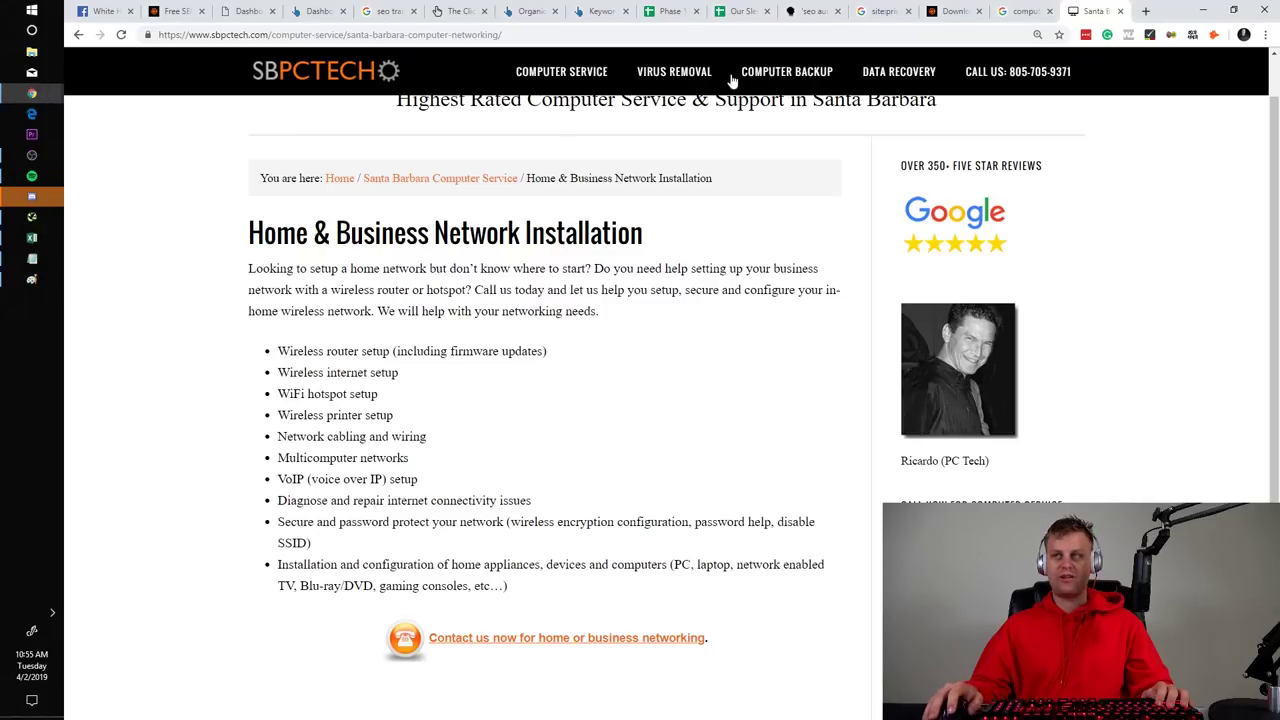
{"action": "left_click", "coordinate": [747, 8]}
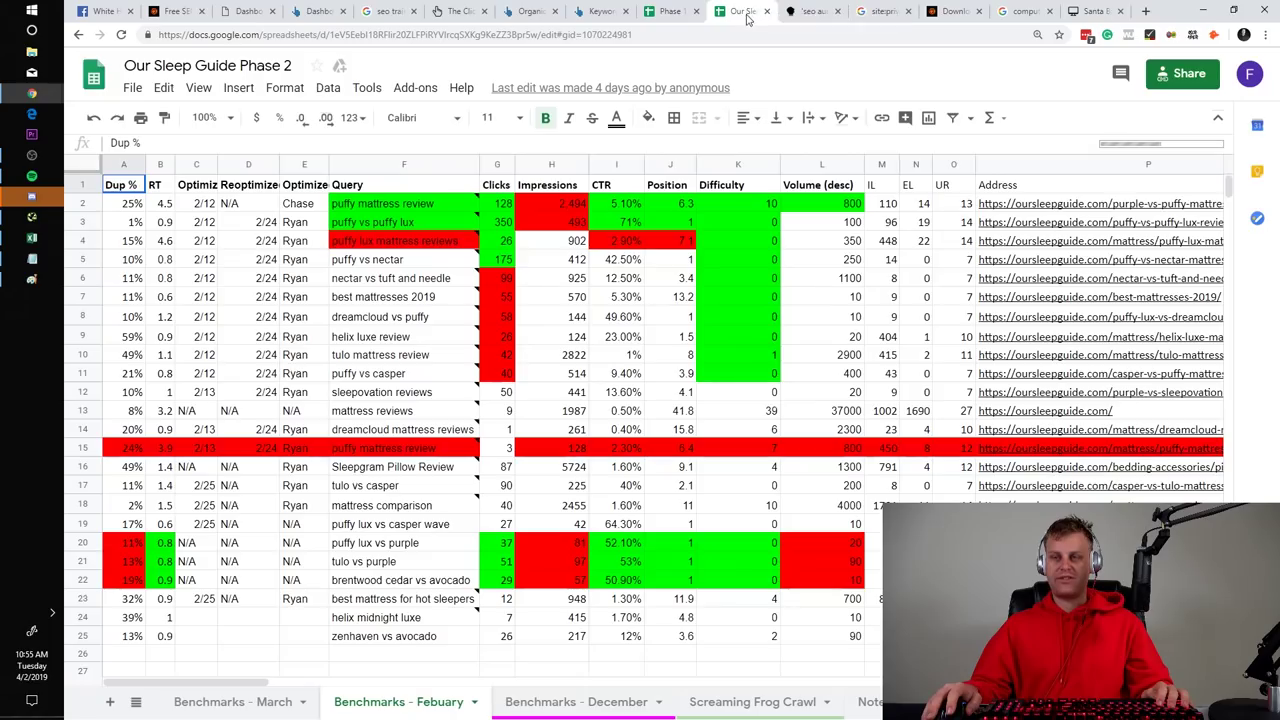
{"action": "left_click", "coordinate": [558, 166]}
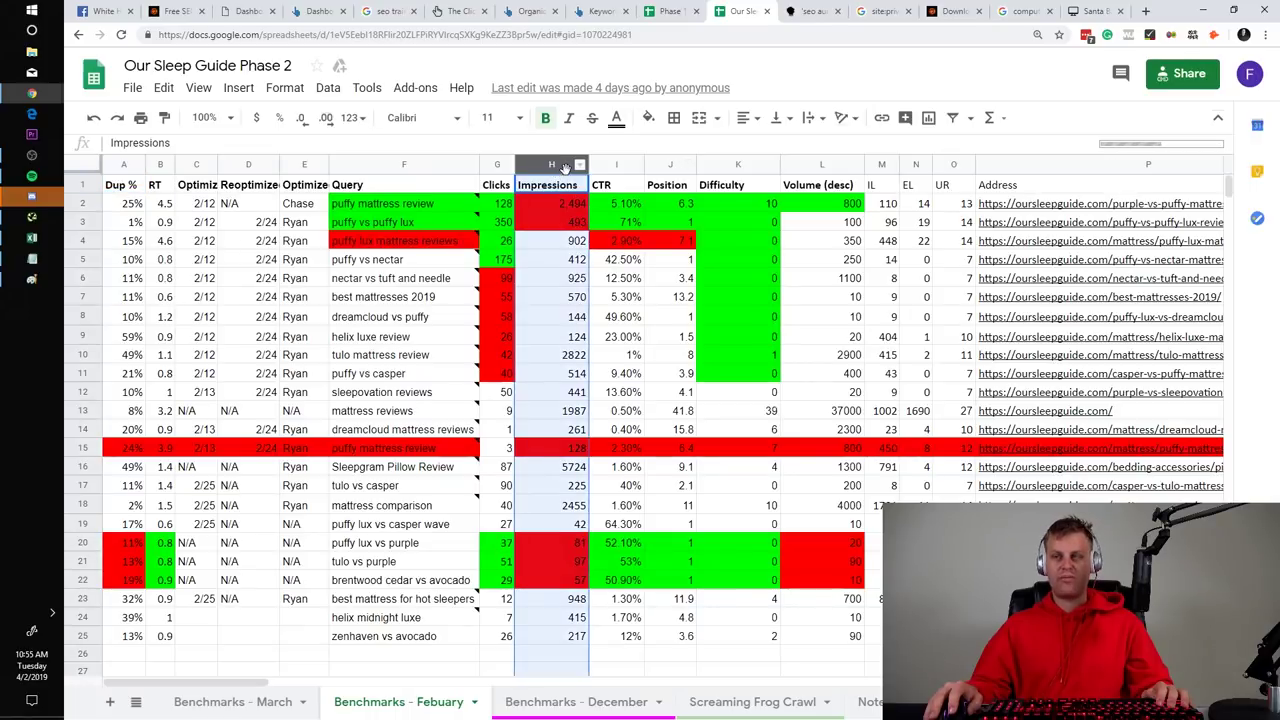
{"action": "left_click", "coordinate": [571, 262]}
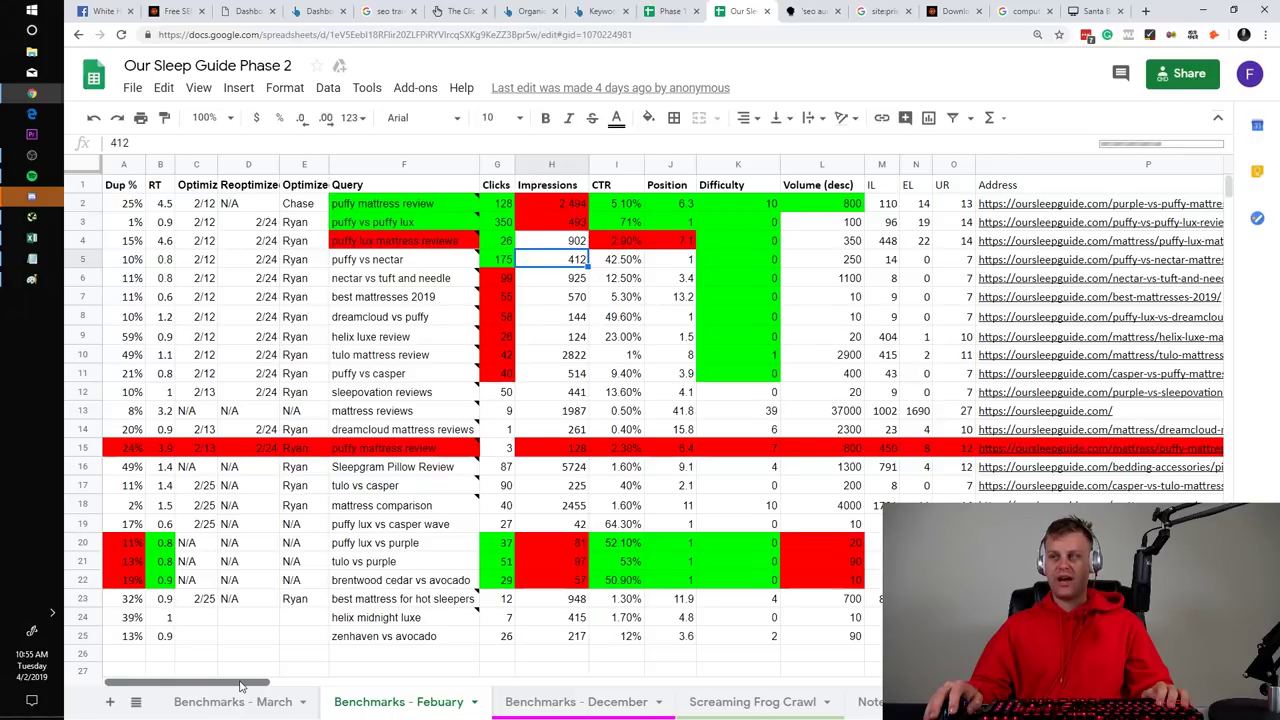
{"action": "left_click_drag", "start_coordinate": [240, 686], "coordinate": [1180, 686]}
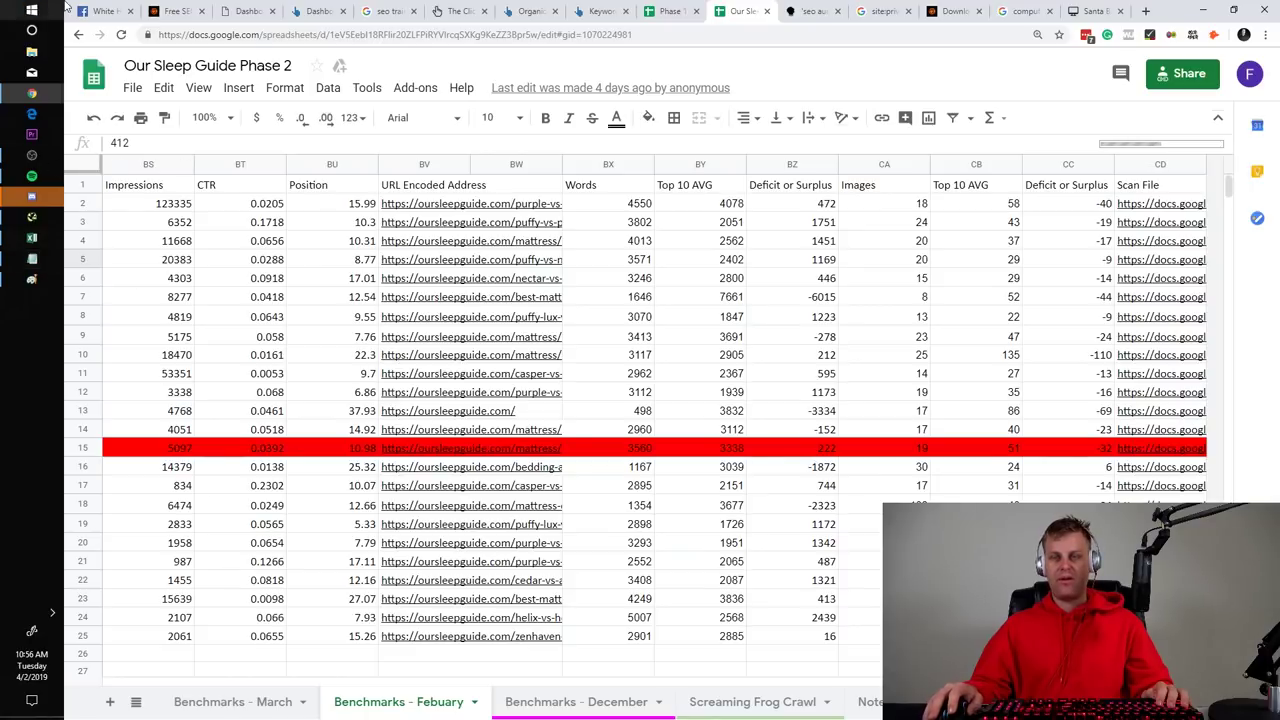
{"action": "left_click", "coordinate": [31, 11]}
{"action": "left_click", "coordinate": [430, 561]}
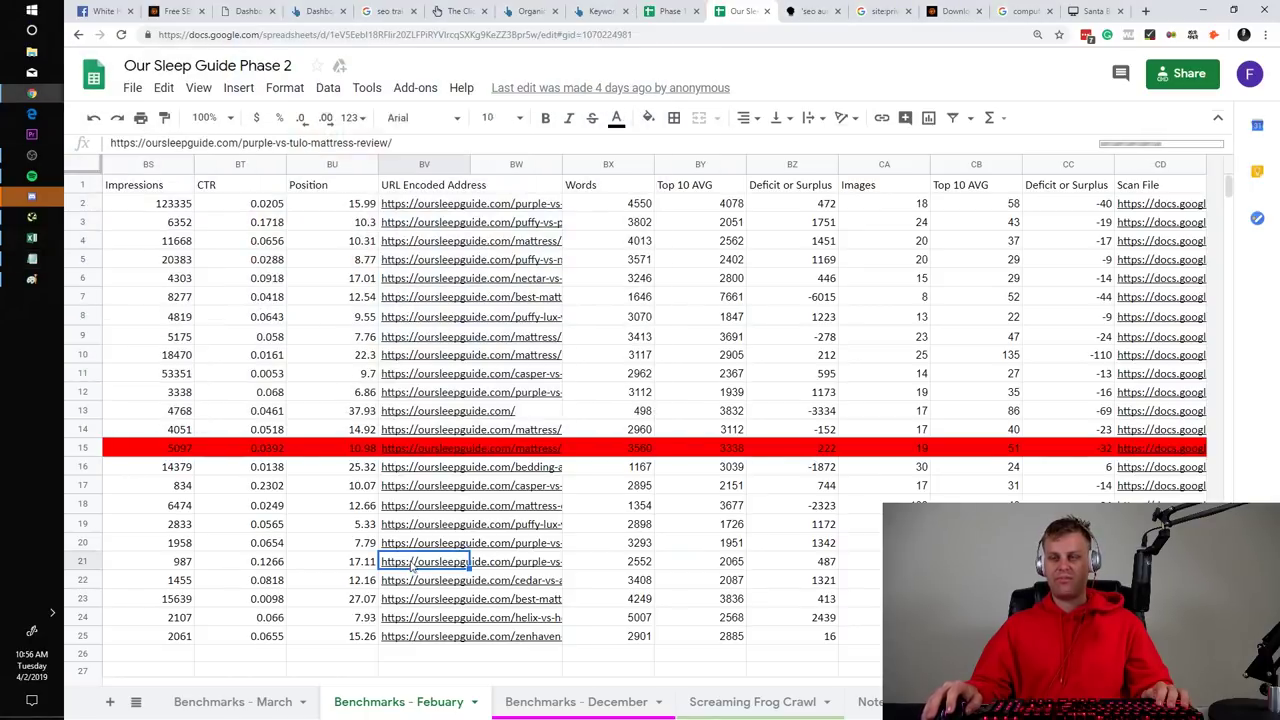
Open the SEO Software product page from the SEO template download page in a new browser tab, and search the computer for "seo consult"
{"action": "key", "text": "ctrl+2"}
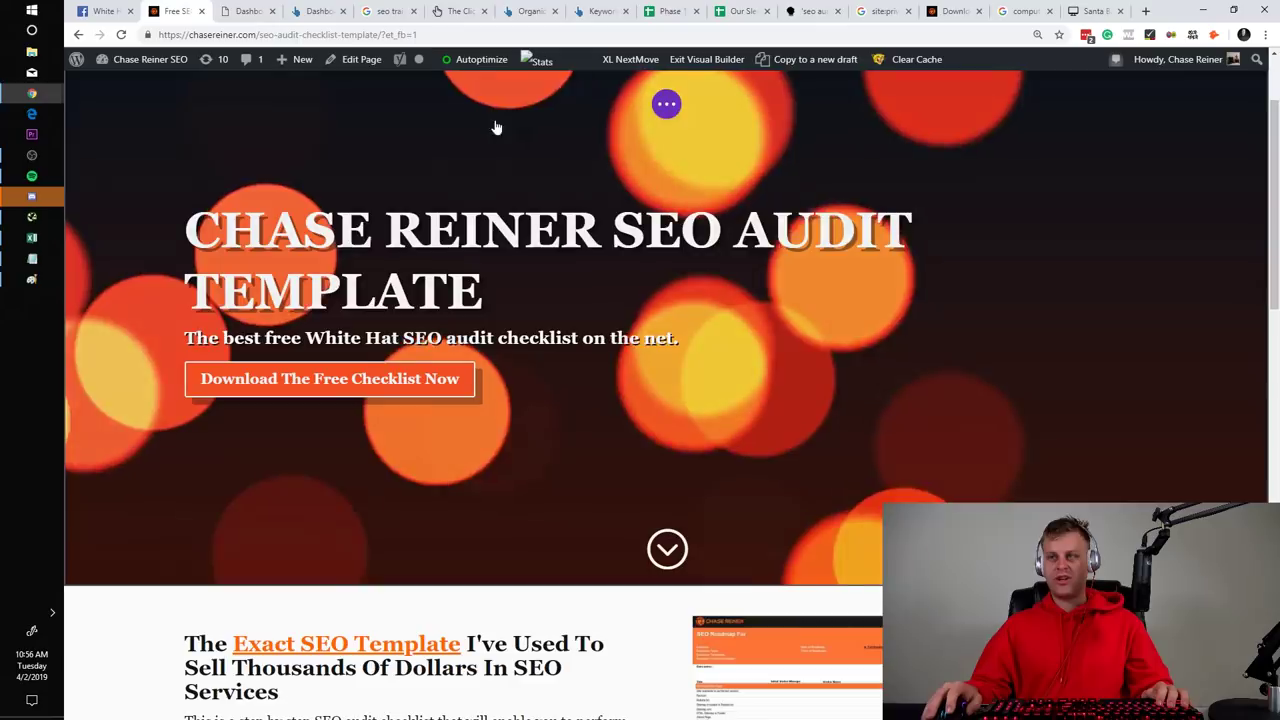
{"action": "left_click", "coordinate": [938, 8]}
{"action": "mouse_move", "coordinate": [768, 118]}
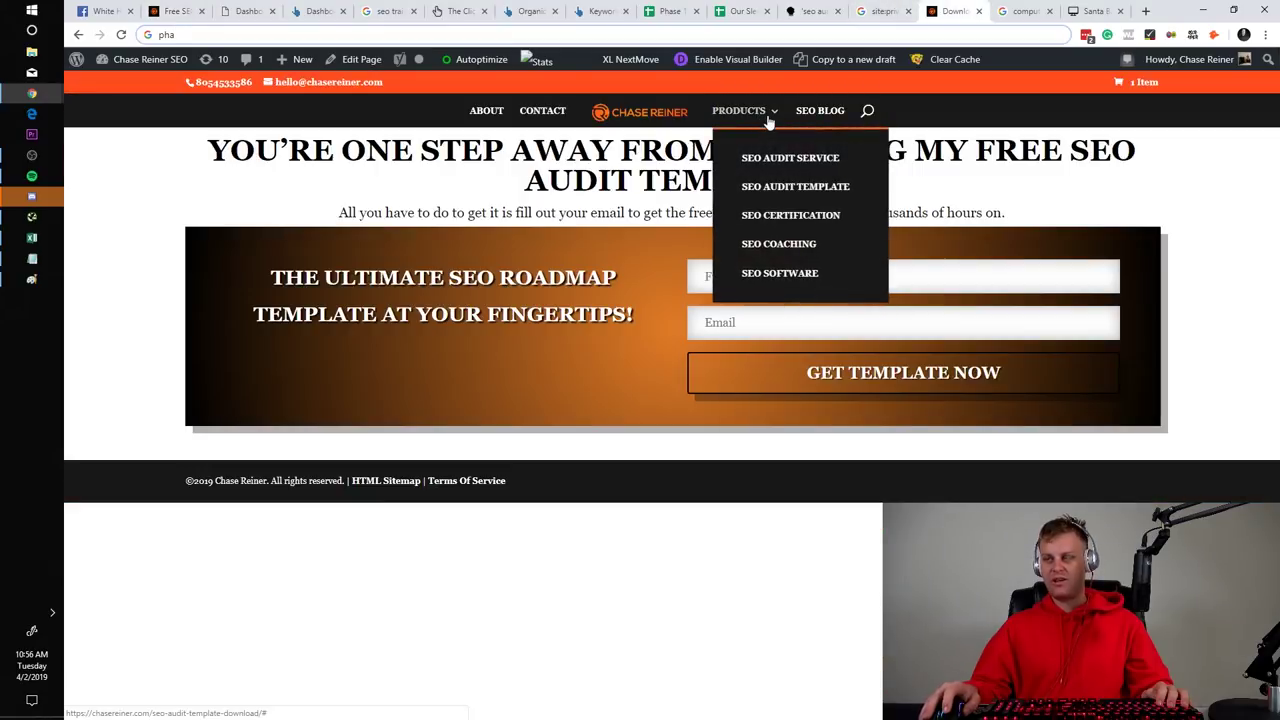
{"action": "right_click", "coordinate": [778, 272]}
{"action": "left_click", "coordinate": [830, 287]}
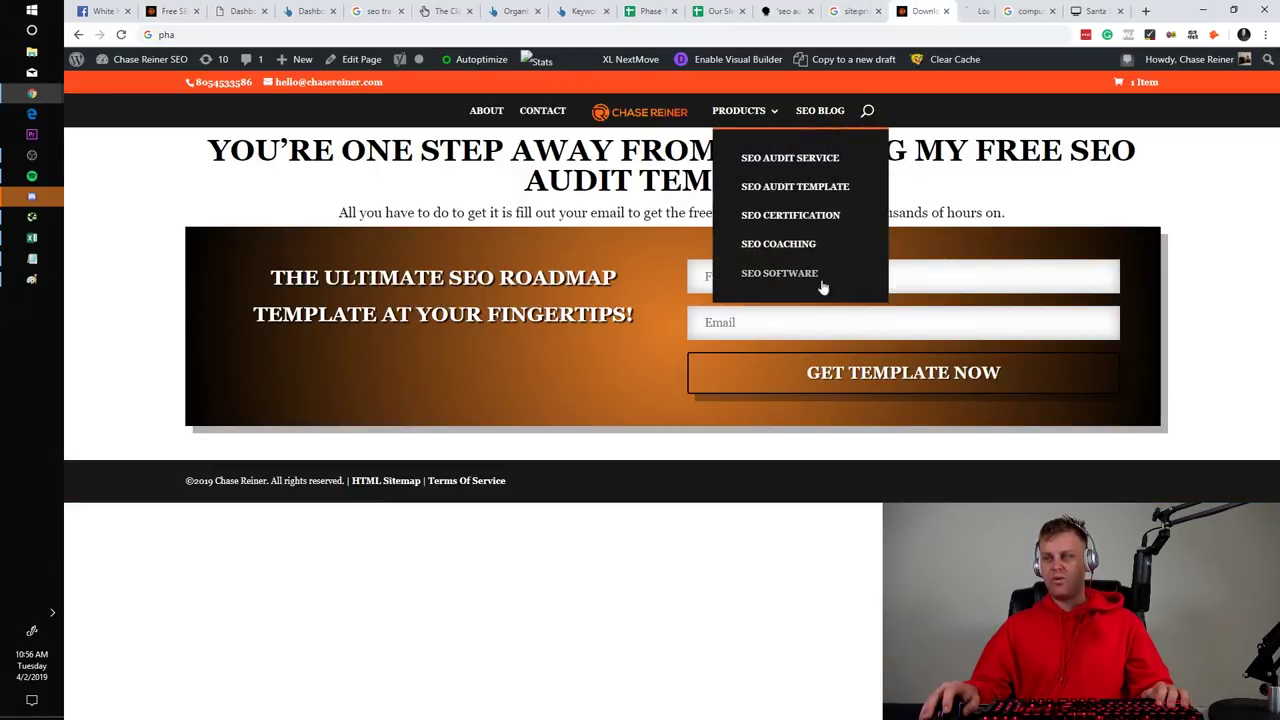
{"action": "left_click", "coordinate": [966, 11]}
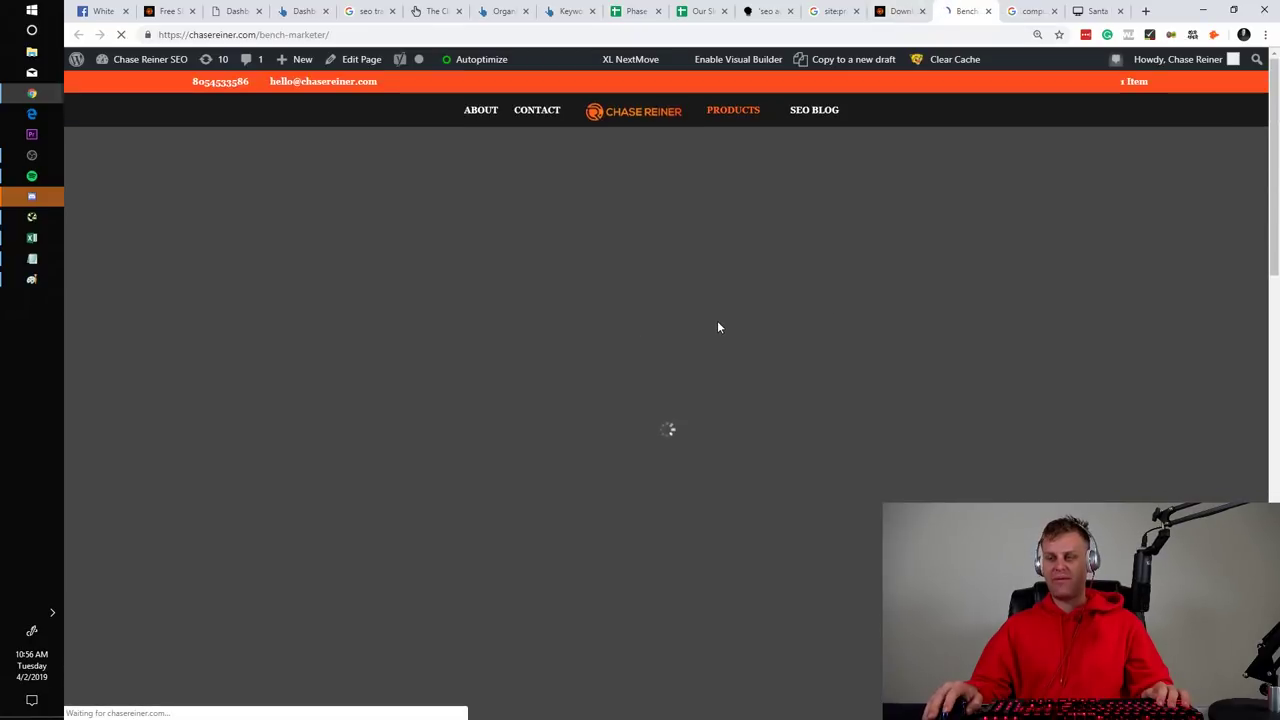
{"action": "key", "text": "super"}
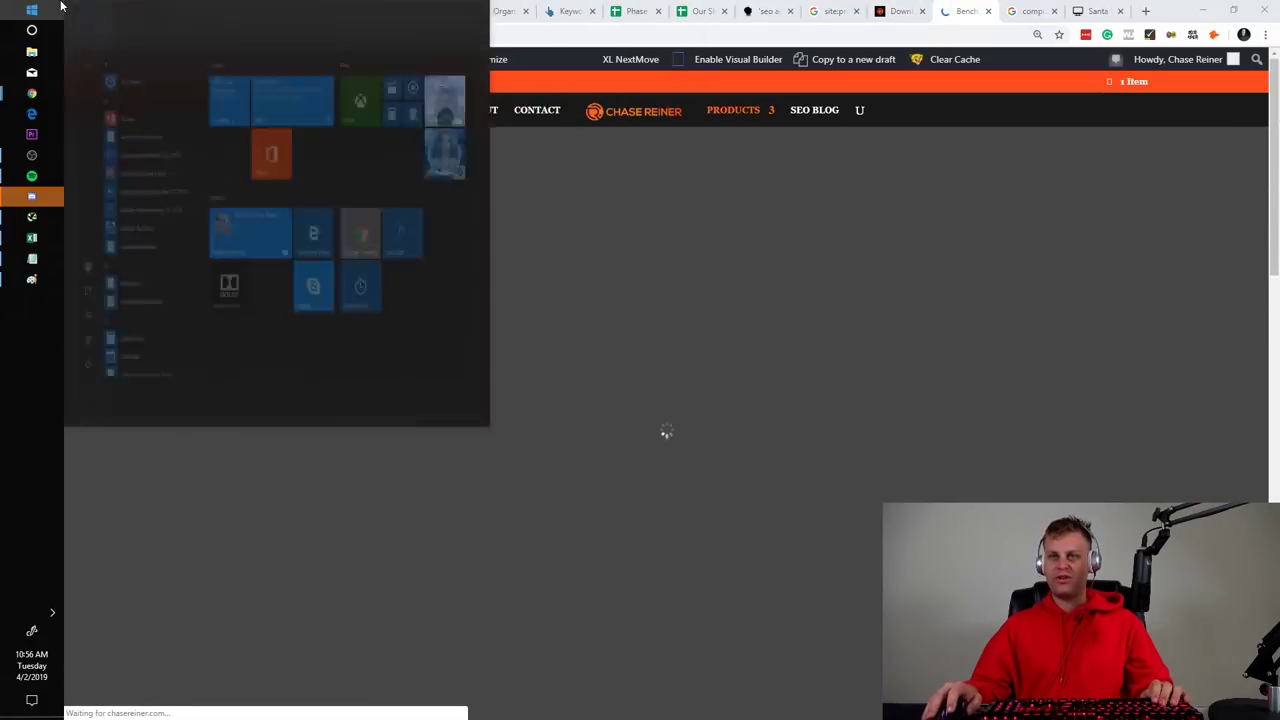
{"action": "type", "text": "seo consulkt"}
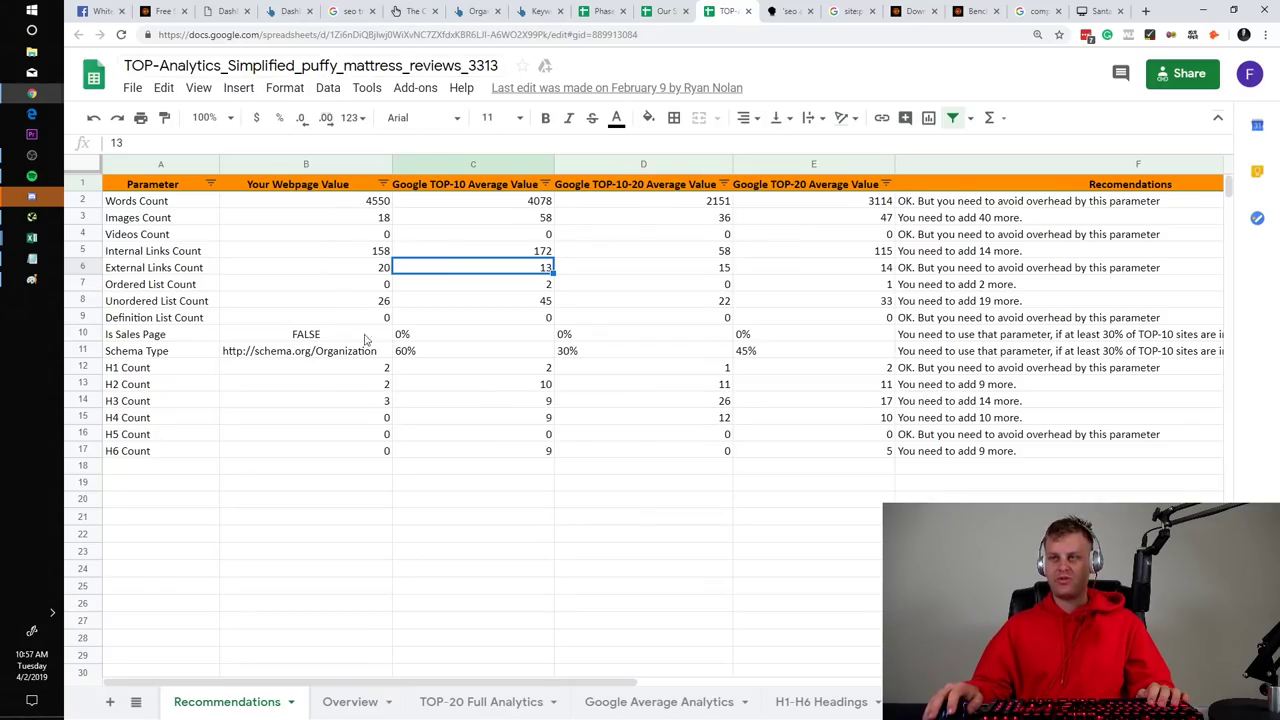
In the puffy mattress reviews scan file, compare the webpage values with the Google top-10 averages for words, images, videos and list counts
{"action": "left_click", "coordinate": [337, 318]}
{"action": "left_click", "coordinate": [290, 200]}
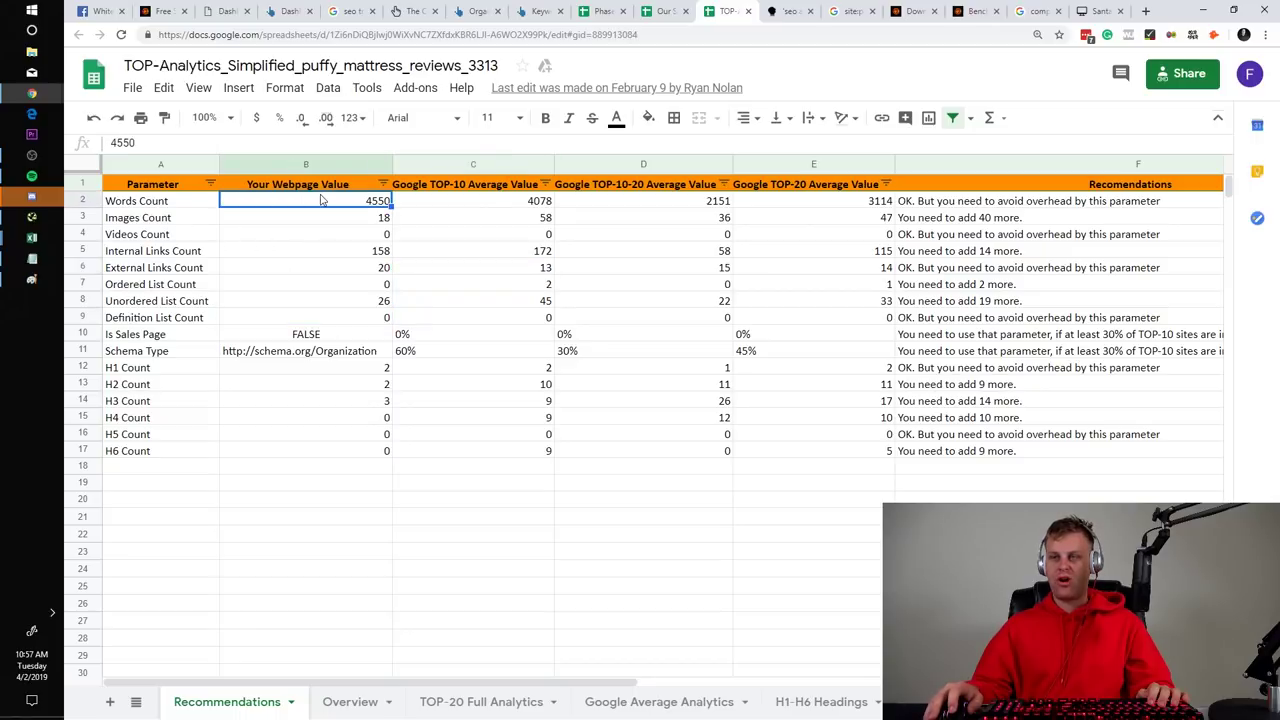
{"action": "left_click", "coordinate": [489, 200]}
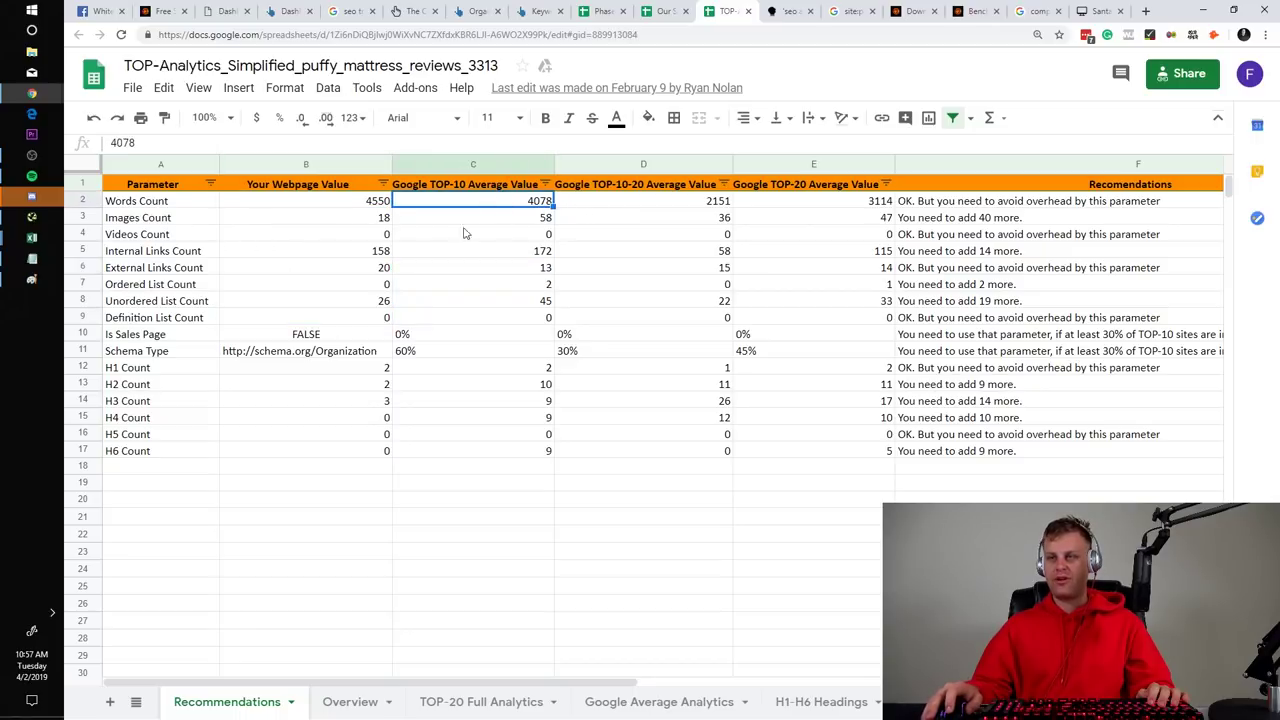
{"action": "left_click", "coordinate": [268, 219]}
{"action": "left_click", "coordinate": [465, 216]}
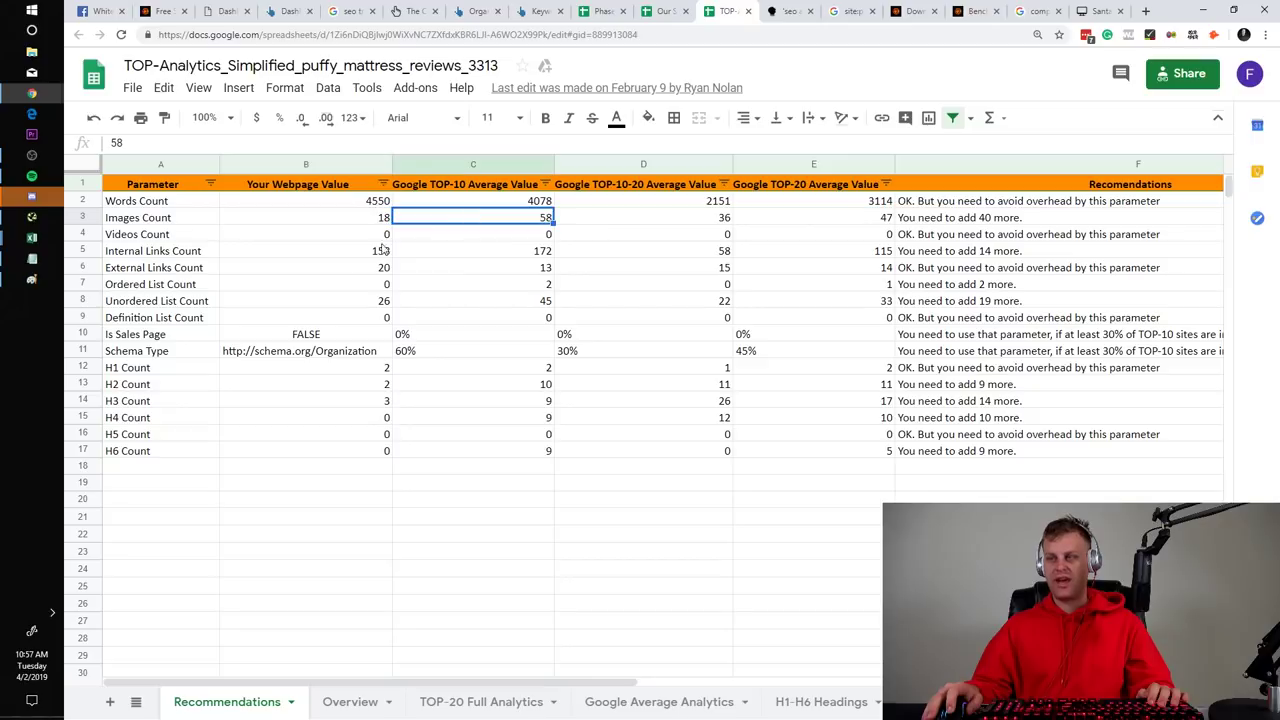
{"action": "left_click", "coordinate": [330, 285]}
{"action": "left_click", "coordinate": [322, 316]}
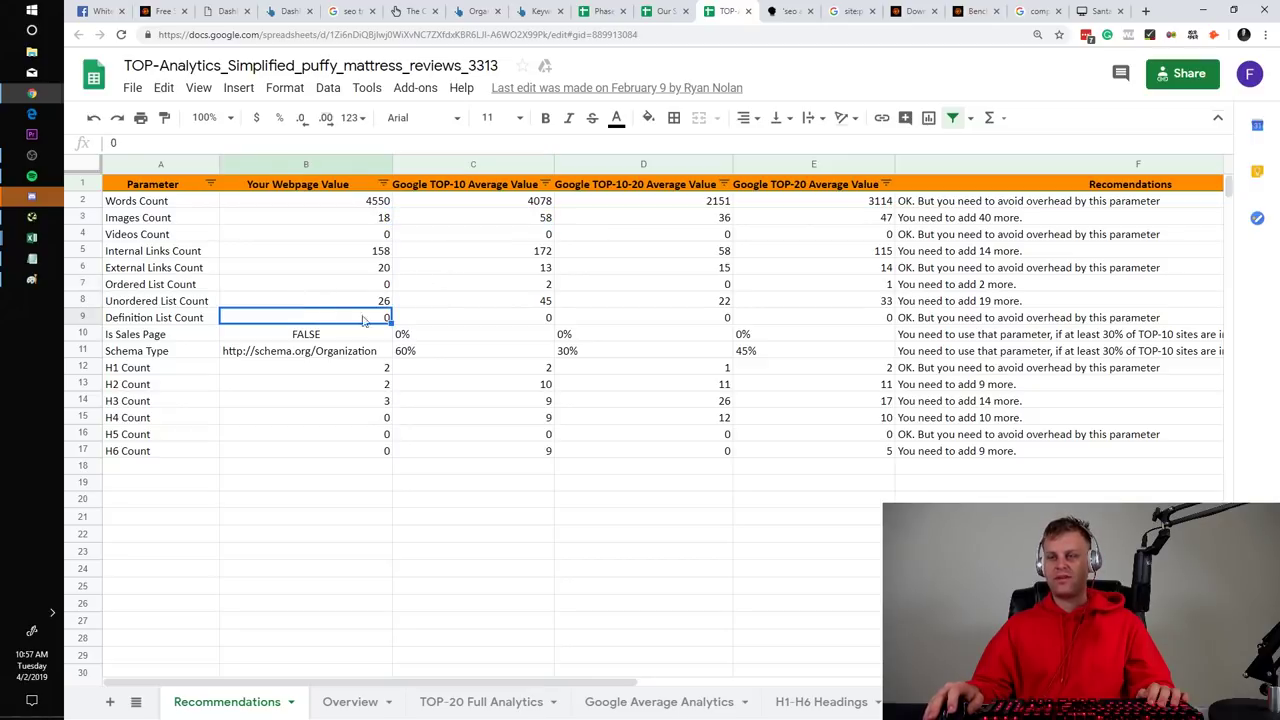
{"action": "left_click", "coordinate": [406, 319]}
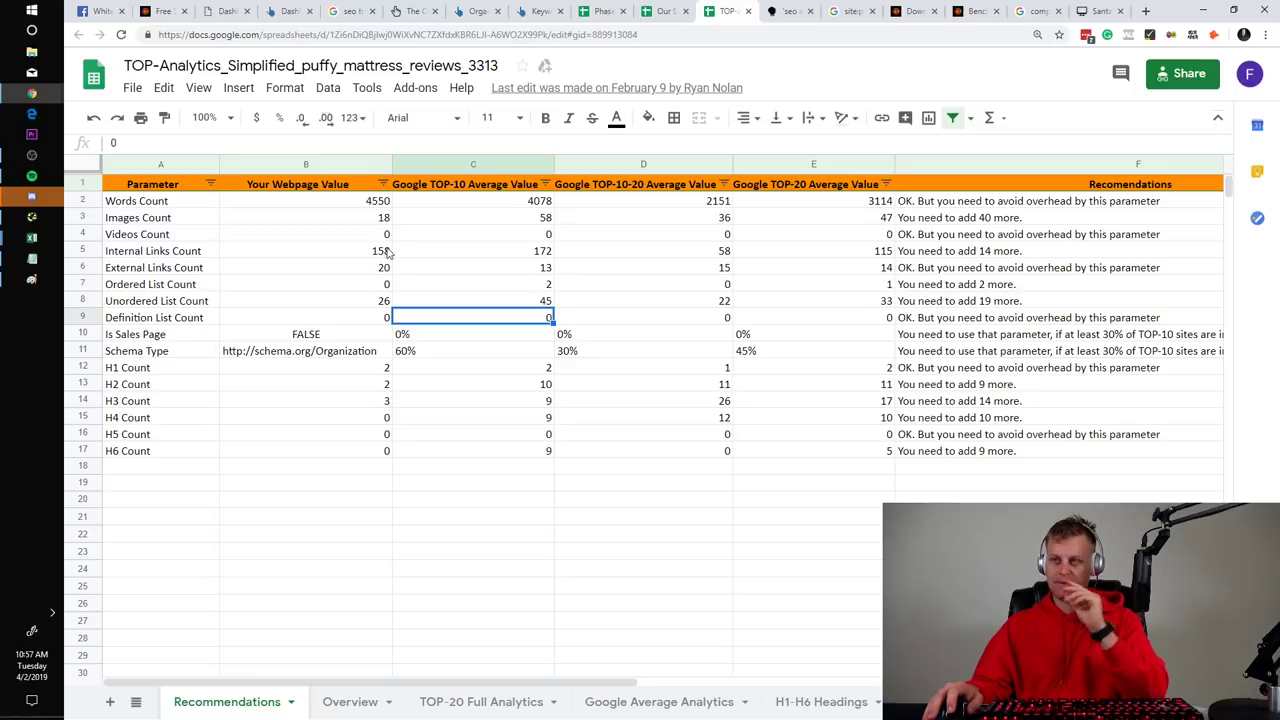
{"action": "left_click", "coordinate": [384, 236]}
{"action": "left_click", "coordinate": [428, 234]}
{"action": "left_click", "coordinate": [424, 222]}
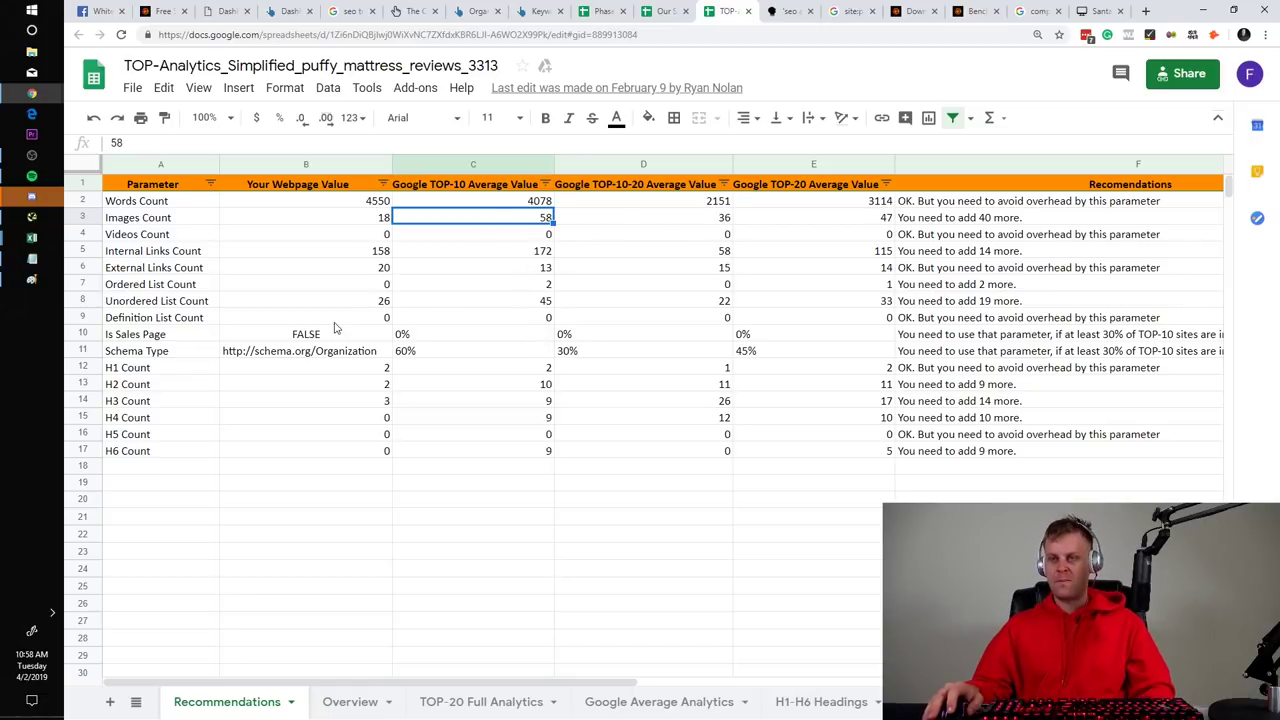
Point out the internal links, external links, ordered list and heading count parameters in the scan file's Recommendations sheet
{"action": "left_click", "coordinate": [212, 253]}
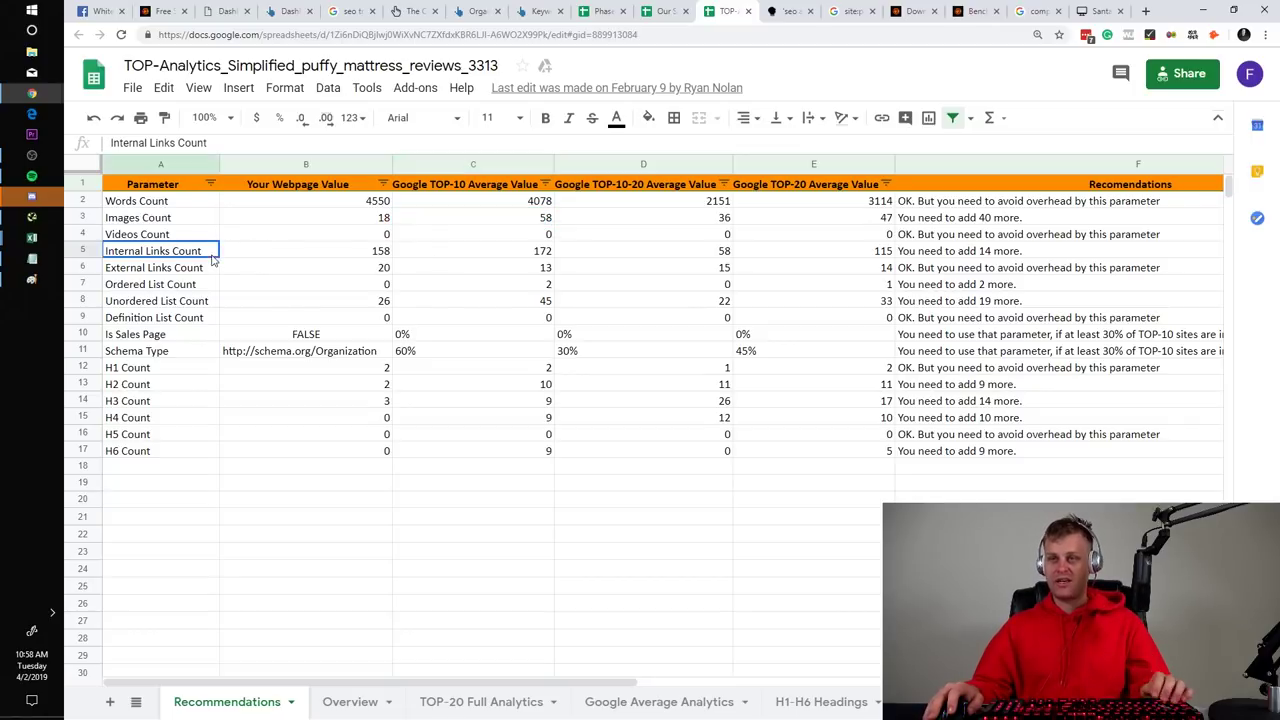
{"action": "left_click", "coordinate": [209, 269]}
{"action": "left_click", "coordinate": [205, 286]}
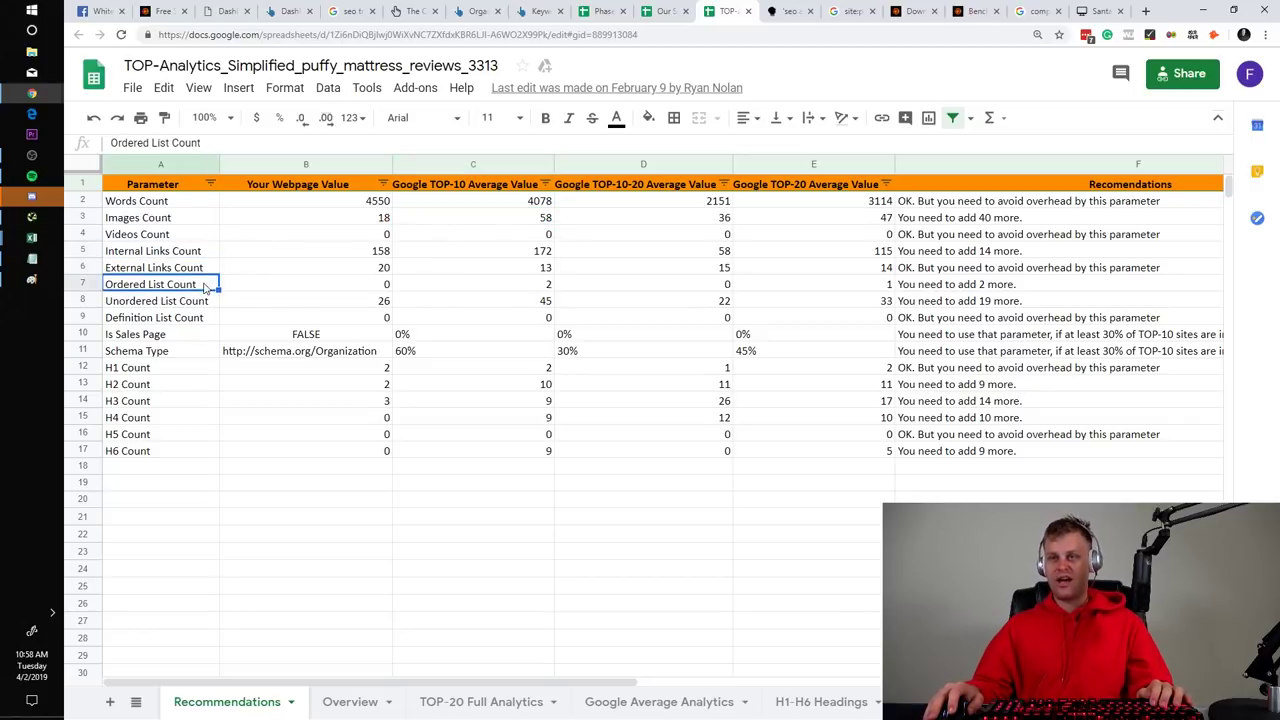
{"action": "left_click", "coordinate": [183, 374]}
Open the scan file's word frequency sheet and highlight its whole Word column
{"action": "left_click", "coordinate": [915, 701]}
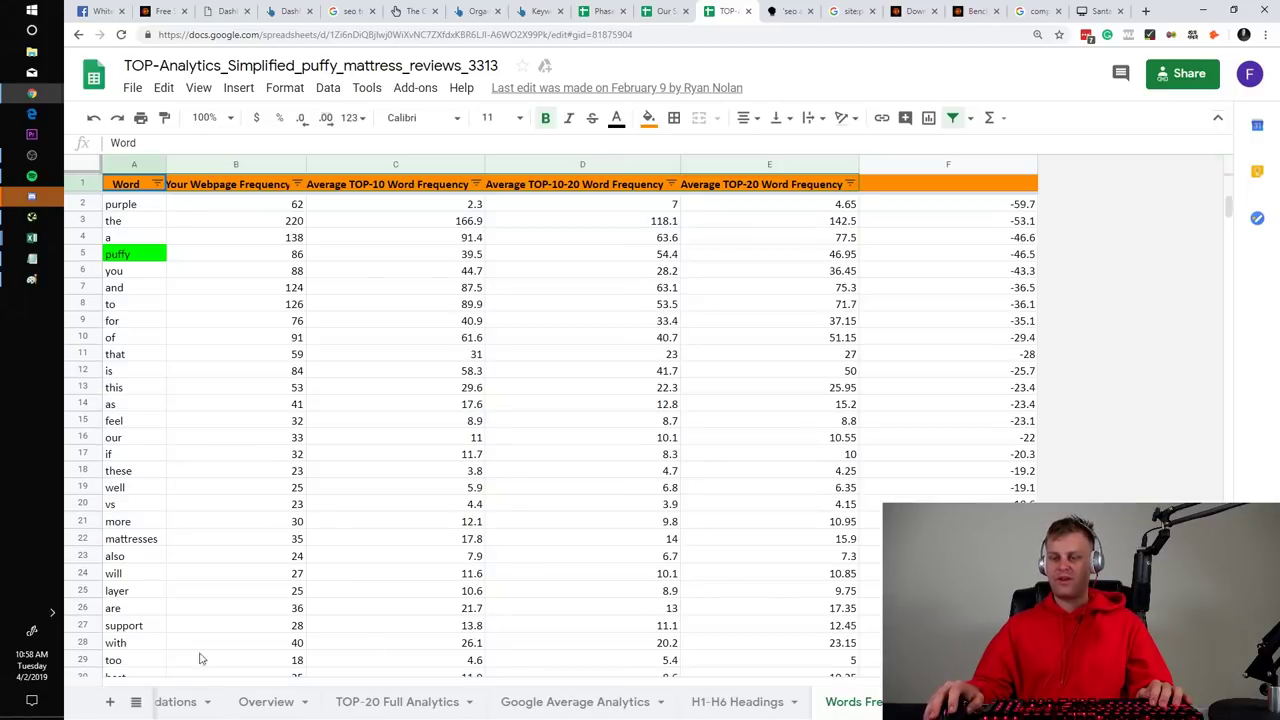
{"action": "left_click_drag", "start_coordinate": [259, 575], "coordinate": [33, 506]}
{"action": "left_click", "coordinate": [104, 220]}
{"action": "left_click", "coordinate": [134, 164]}
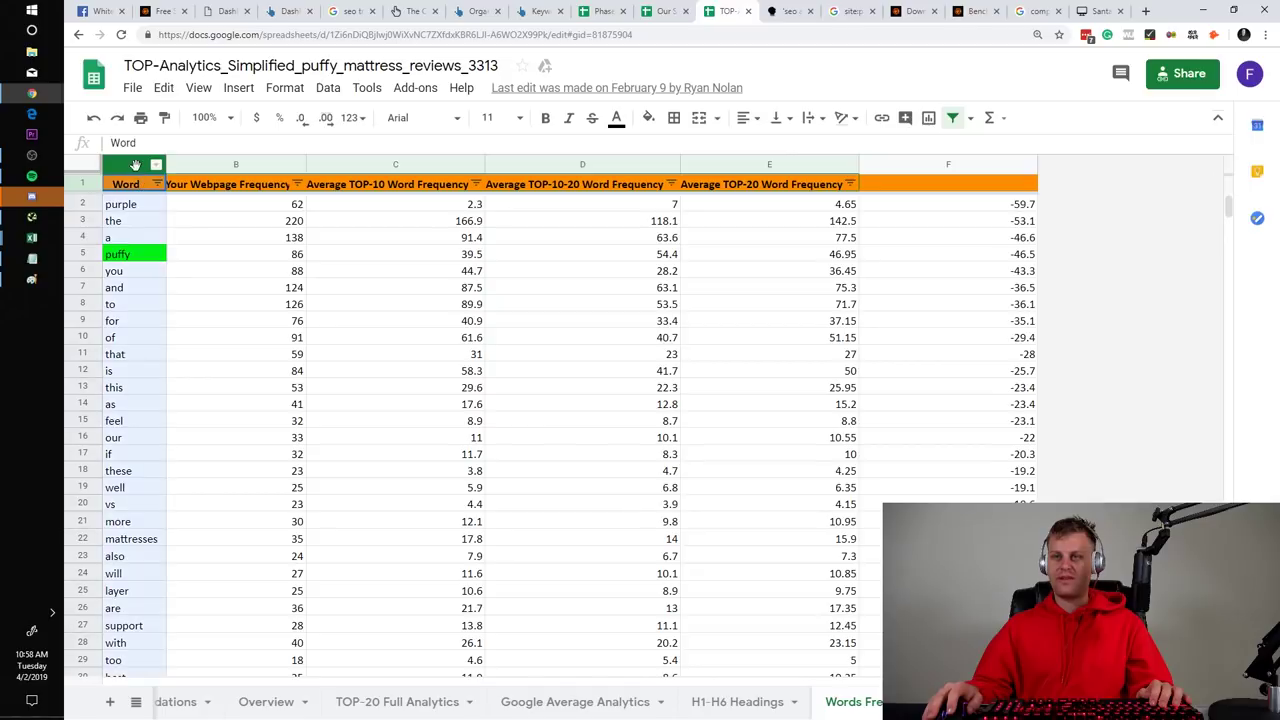
In the Our Sleep Guide Phase 2 spreadsheet, highlight the Words and Images columns and their Top 10 AVG columns one after another
{"action": "left_click", "coordinate": [664, 11]}
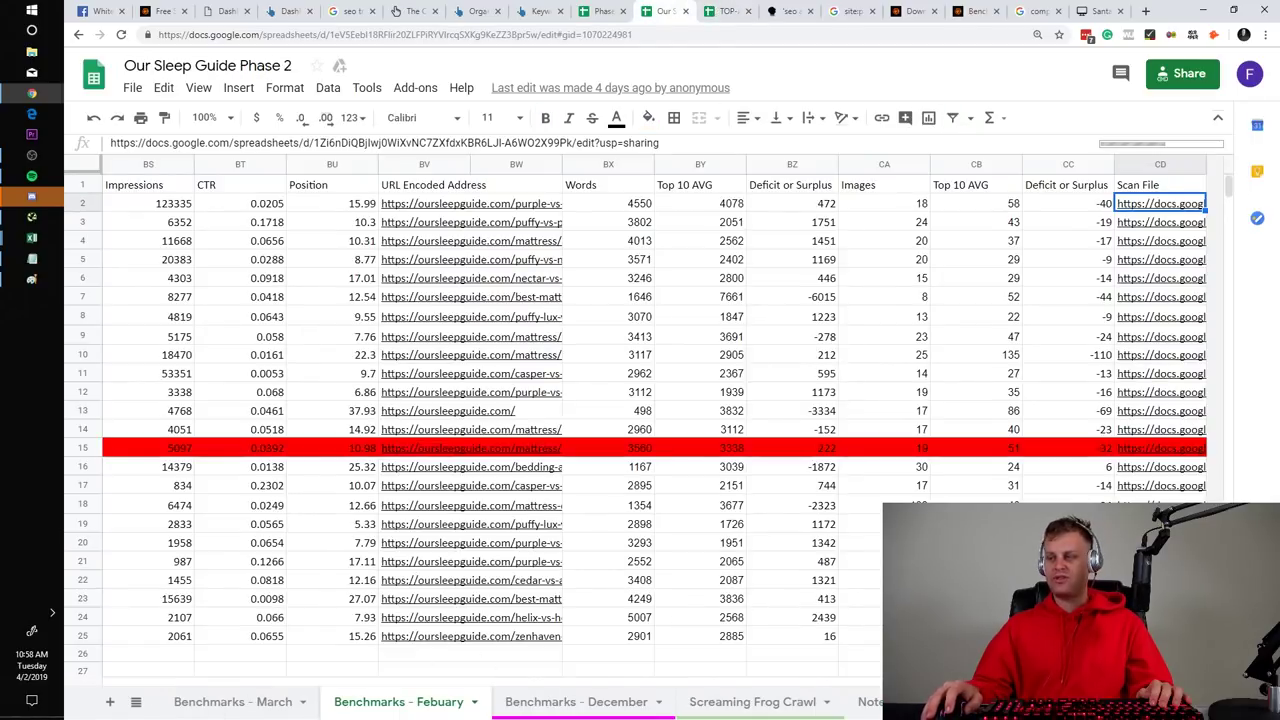
{"action": "left_click", "coordinate": [976, 164]}
{"action": "left_click", "coordinate": [884, 164]}
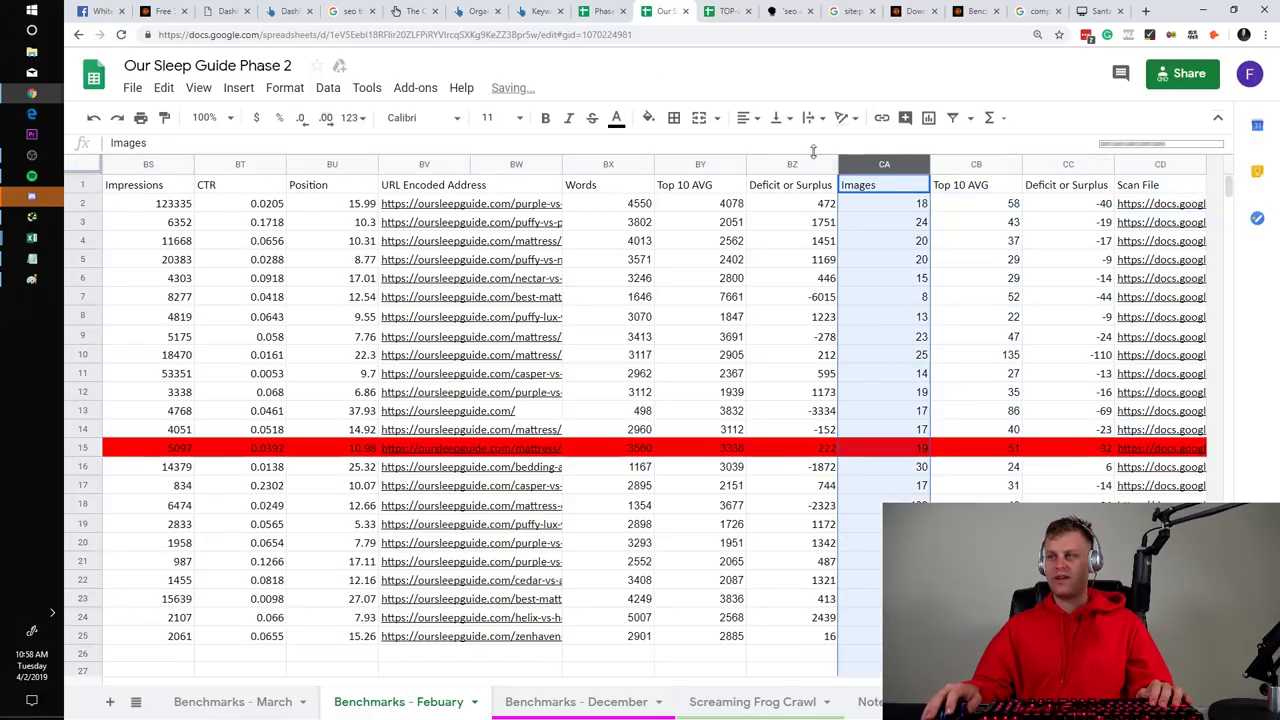
{"action": "left_click", "coordinate": [700, 164]}
{"action": "left_click", "coordinate": [884, 164]}
{"action": "left_click", "coordinate": [976, 164]}
{"action": "left_click", "coordinate": [614, 164]}
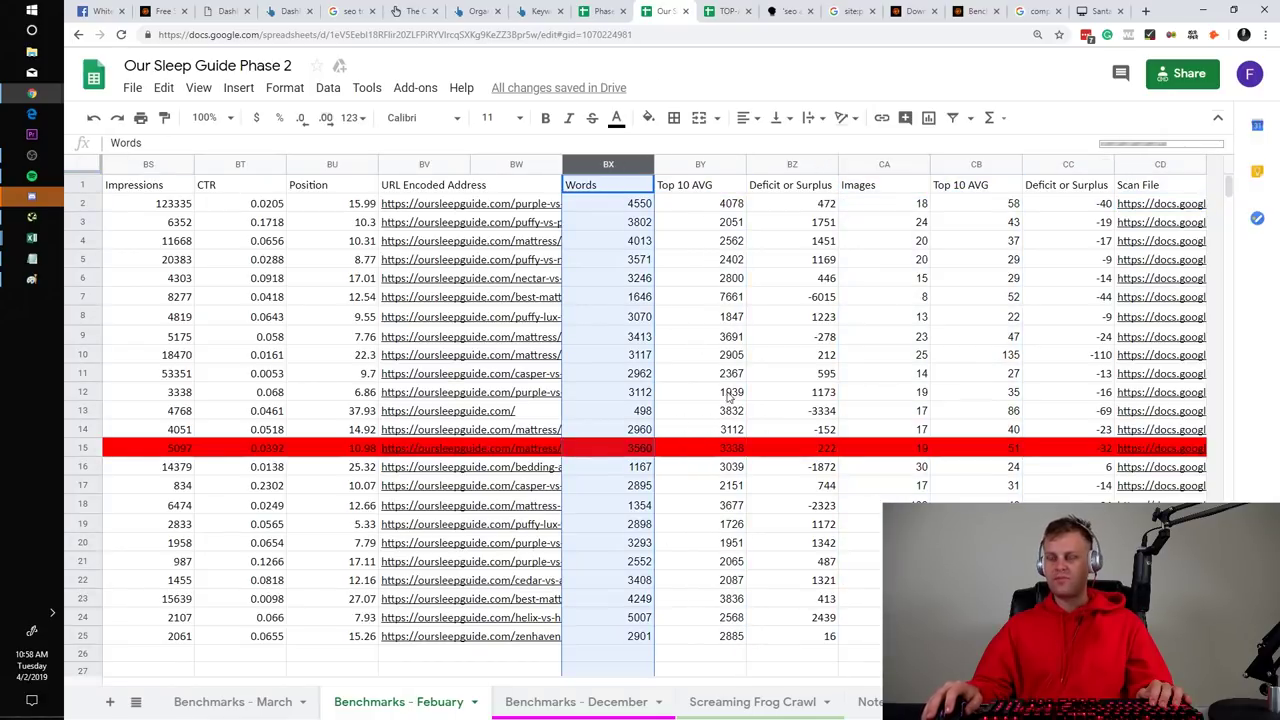
{"action": "scroll", "coordinate": [660, 415], "scroll_direction": "left", "scroll_amount": 3}
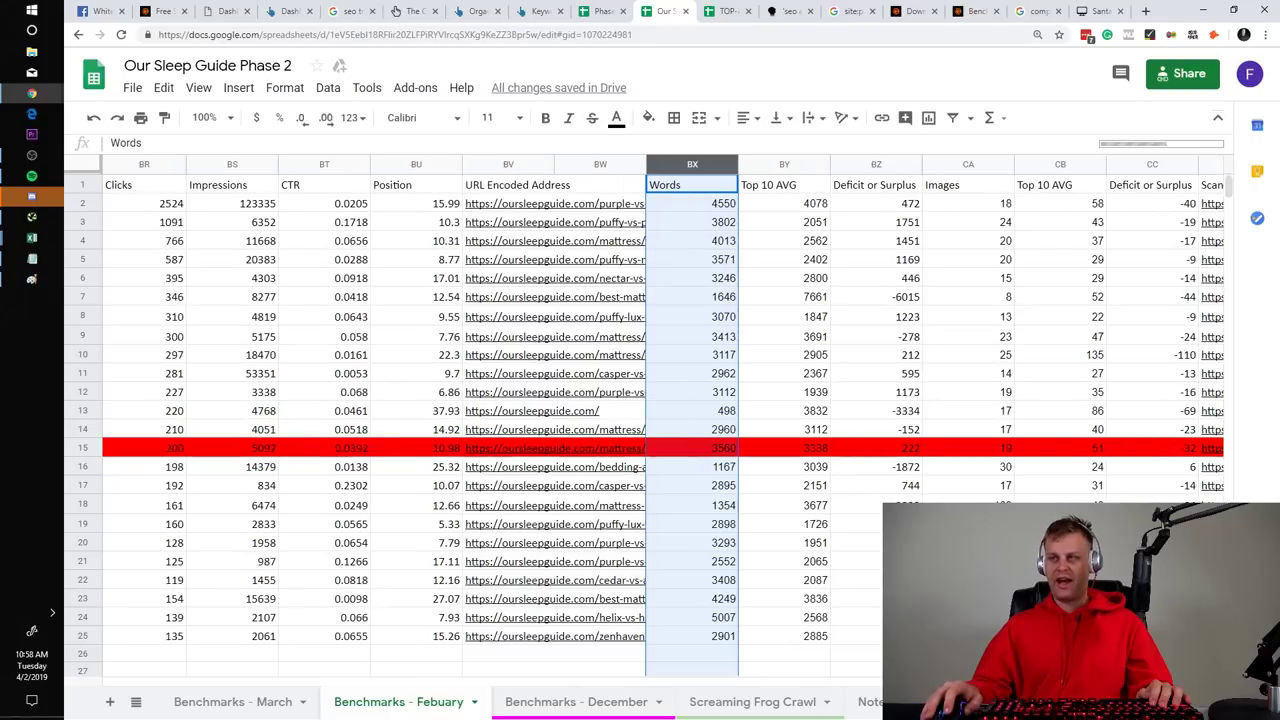
{"action": "scroll", "coordinate": [660, 415], "scroll_direction": "right", "scroll_amount": 3}
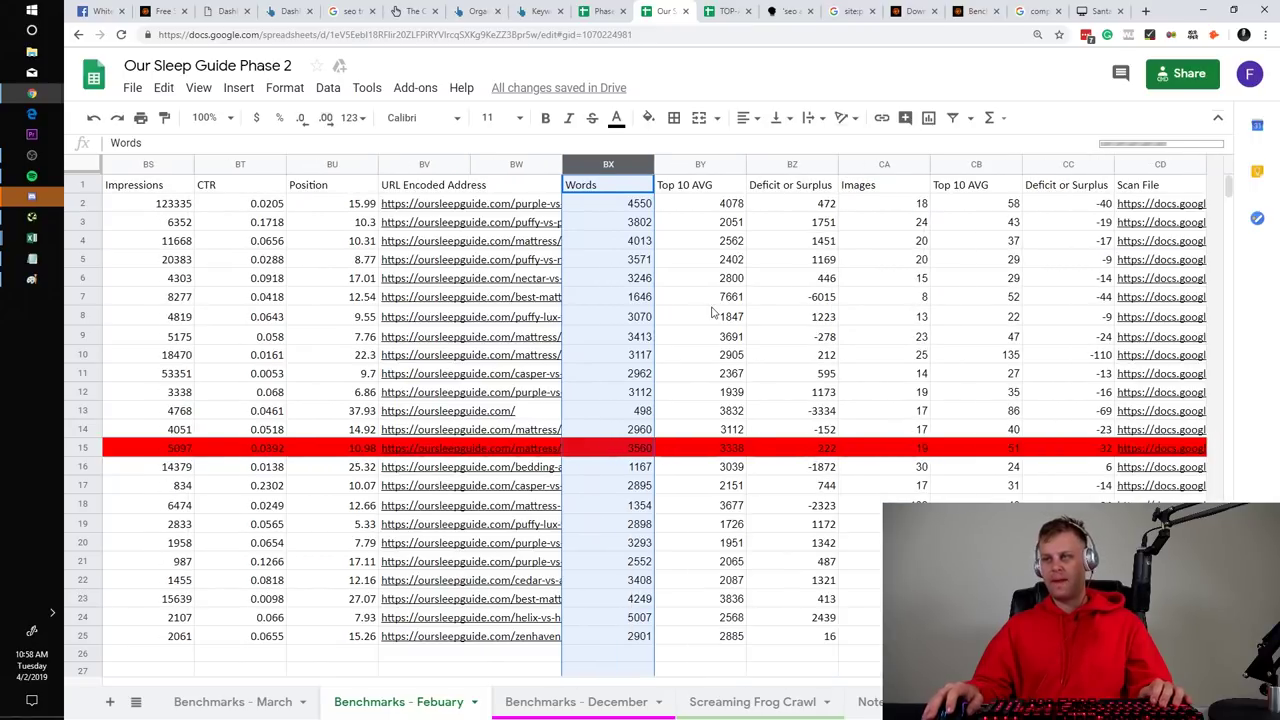
Switch back to the puffy mattress reviews scan file and look over its word frequency list
{"action": "left_click", "coordinate": [722, 11]}
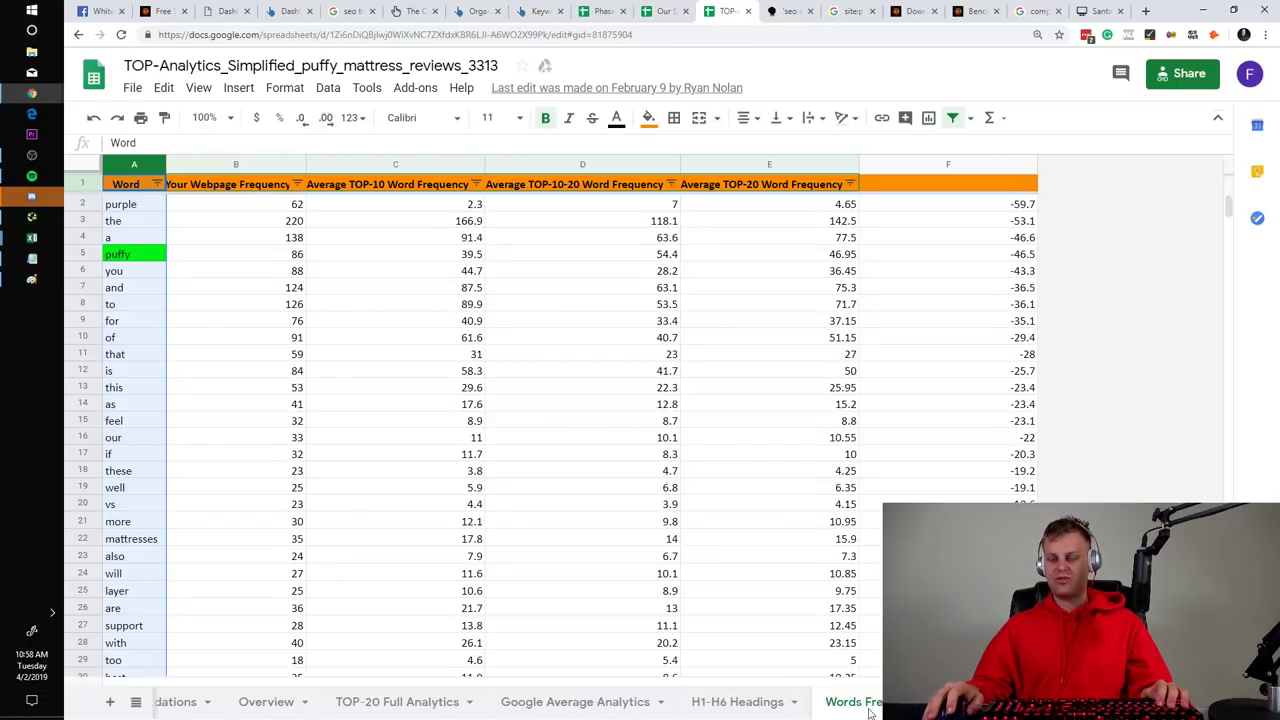
{"action": "scroll", "coordinate": [170, 445], "scroll_direction": "down", "scroll_amount": 1}
{"action": "scroll", "coordinate": [220, 560], "scroll_direction": "up", "scroll_amount": 1}
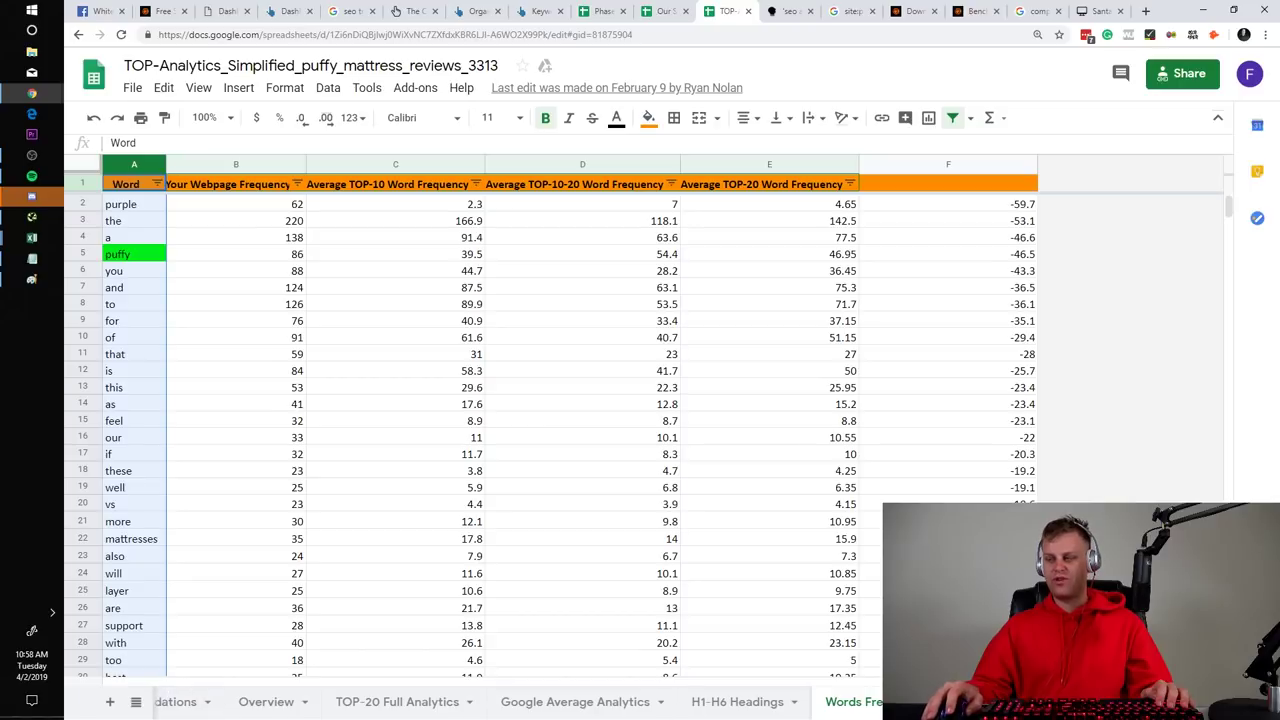
Return to the Our Sleep Guide Phase 2 spreadsheet and review the February benchmarks from the Words column back to the first column
{"action": "left_click", "coordinate": [662, 11]}
{"action": "left_click", "coordinate": [655, 328]}
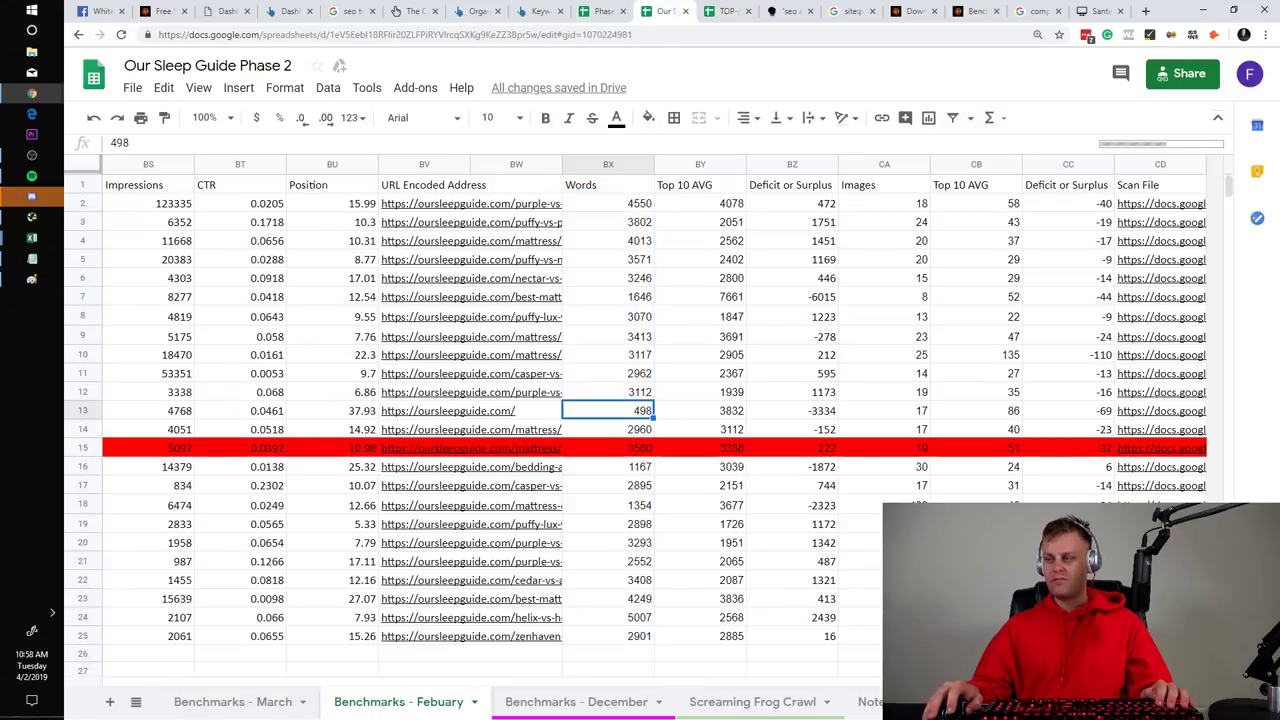
{"action": "scroll", "coordinate": [655, 328], "scroll_direction": "left", "scroll_amount": 10}
{"action": "scroll", "coordinate": [267, 628], "scroll_direction": "left", "scroll_amount": 15}
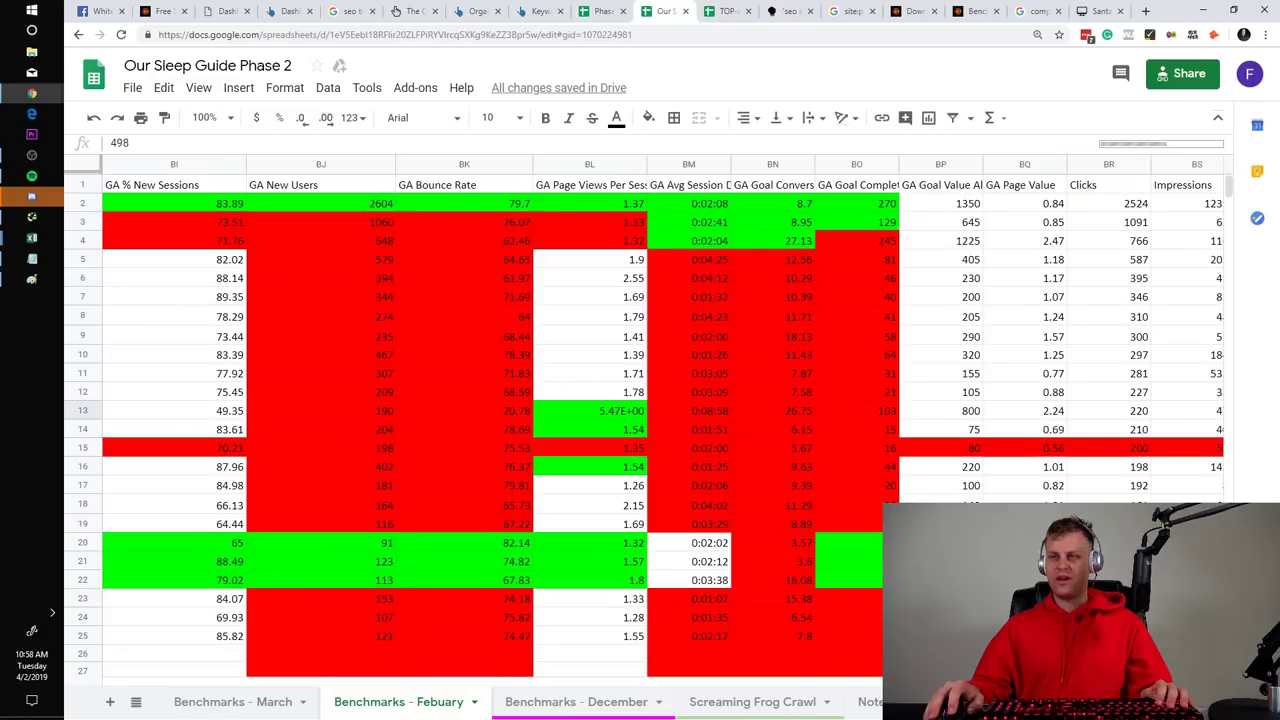
{"action": "scroll", "coordinate": [267, 628], "scroll_direction": "left", "scroll_amount": 5}
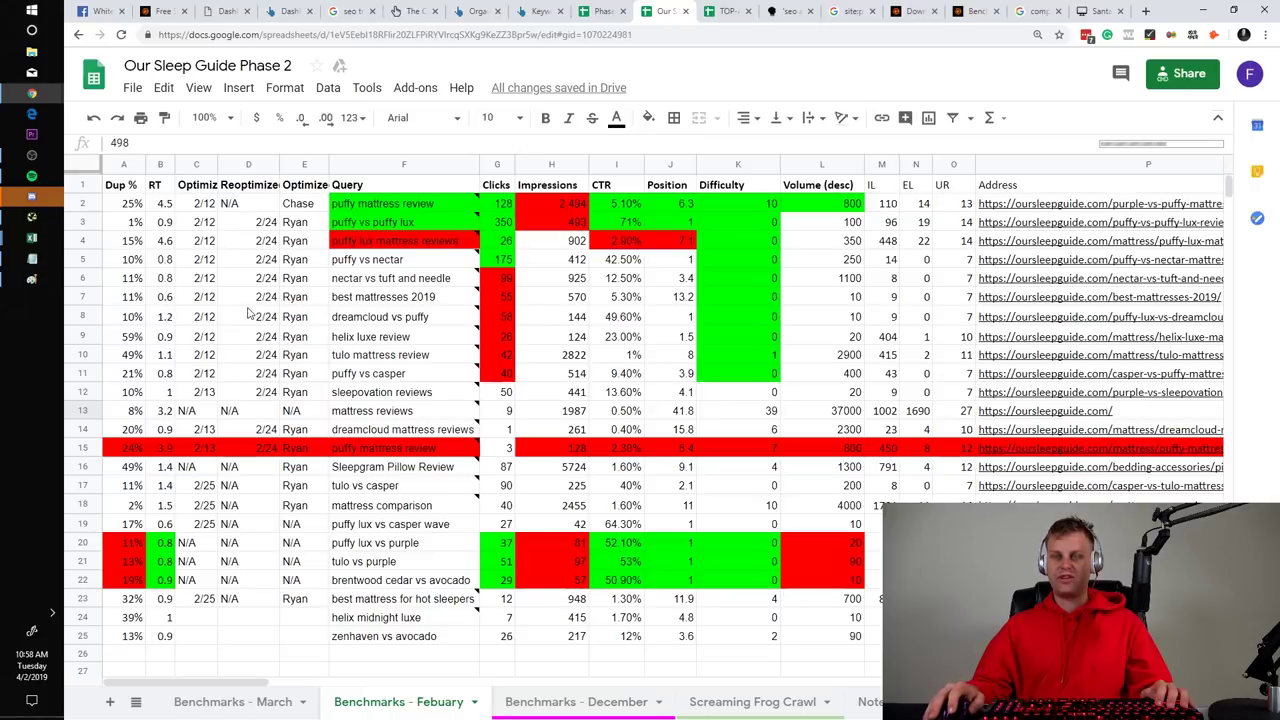
Go through the optimizer, query, position and duplicate percentage cells of the February benchmarks, ending on row 2's Dup % cell
{"action": "left_click", "coordinate": [378, 325]}
{"action": "left_click", "coordinate": [302, 339]}
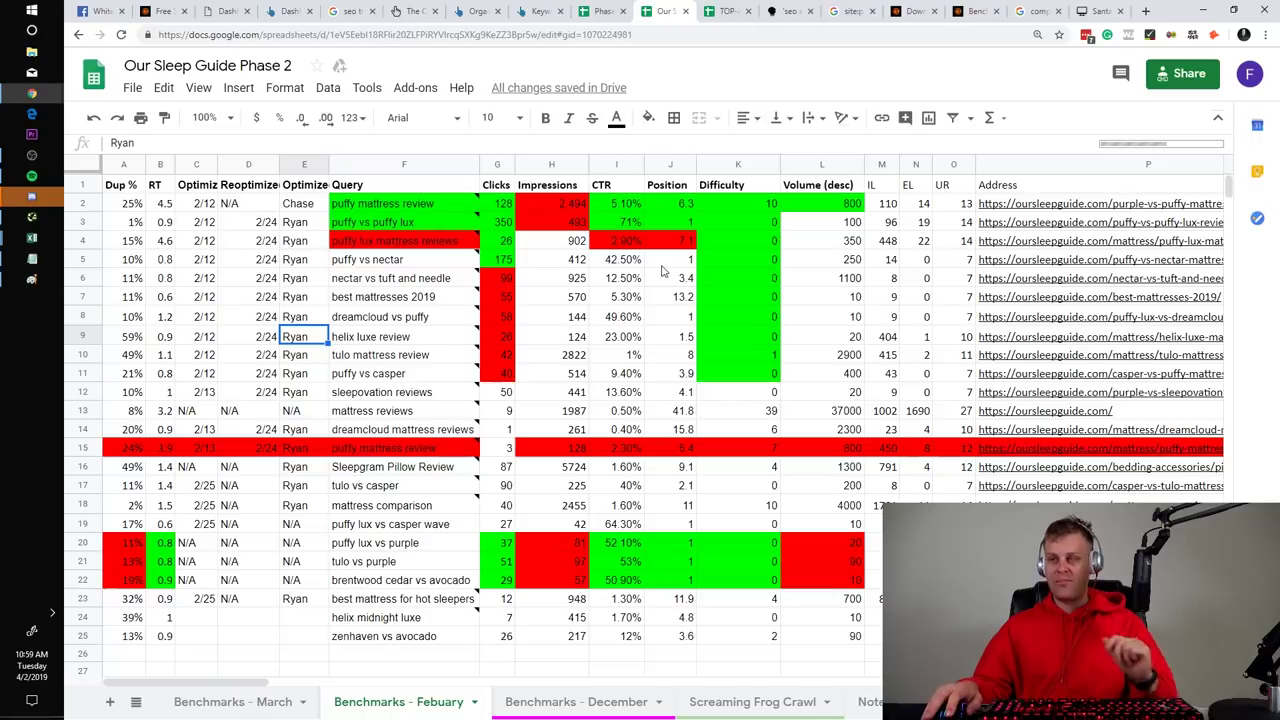
{"action": "left_click", "coordinate": [410, 197]}
{"action": "left_click", "coordinate": [653, 316]}
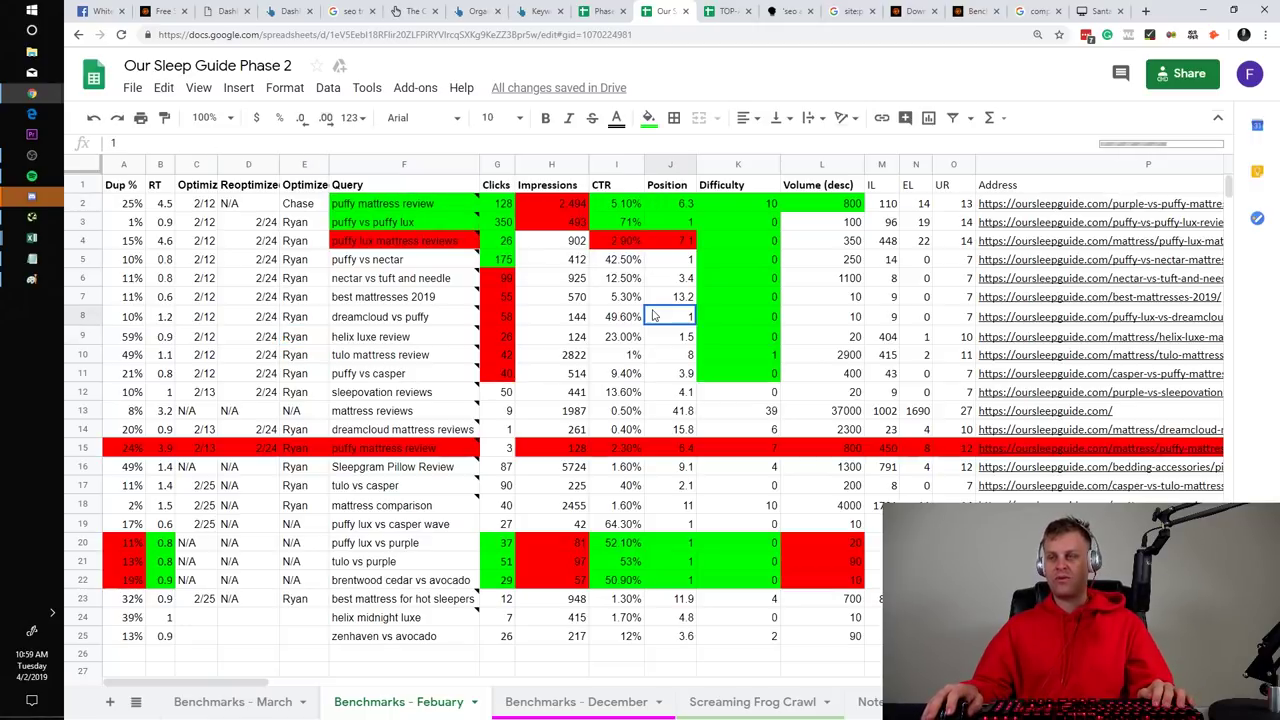
{"action": "left_click", "coordinate": [135, 203]}
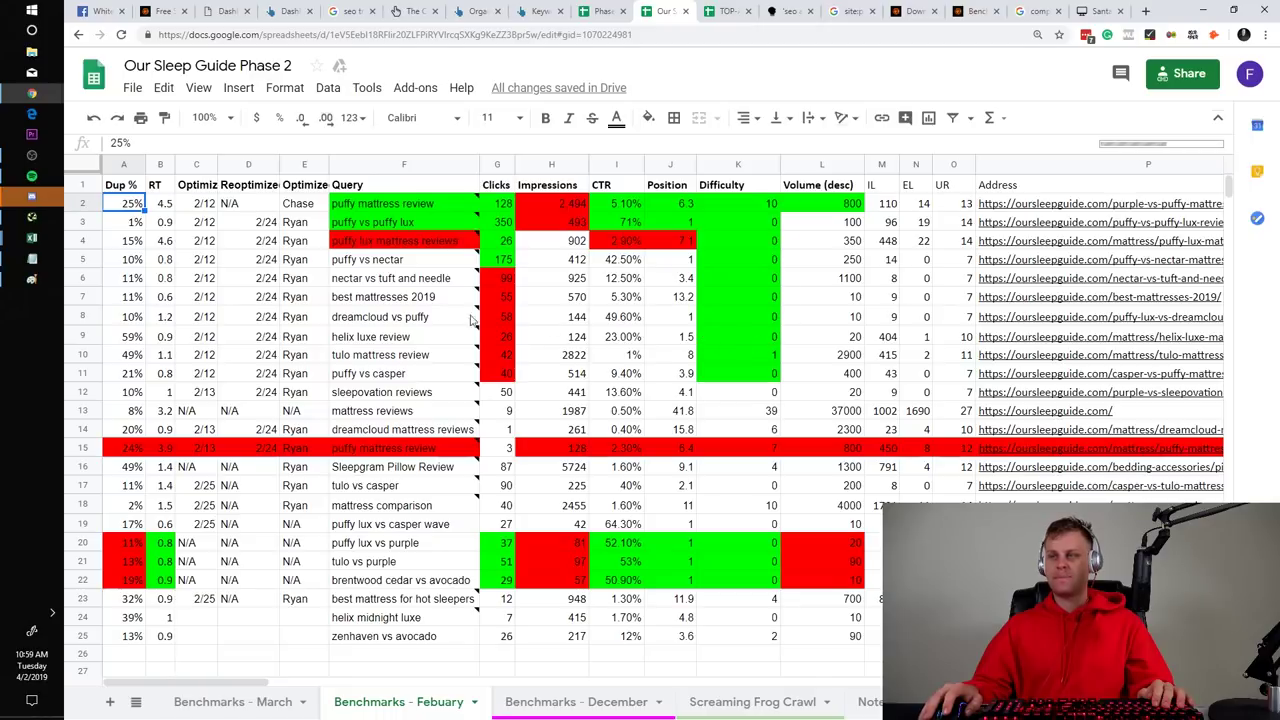
Check the CTR of puffy vs nectar and the best mattresses 2019 query, and glance at the Paint sketch before returning to the sheet
{"action": "mouse_move", "coordinate": [420, 298]}
{"action": "left_click", "coordinate": [618, 264]}
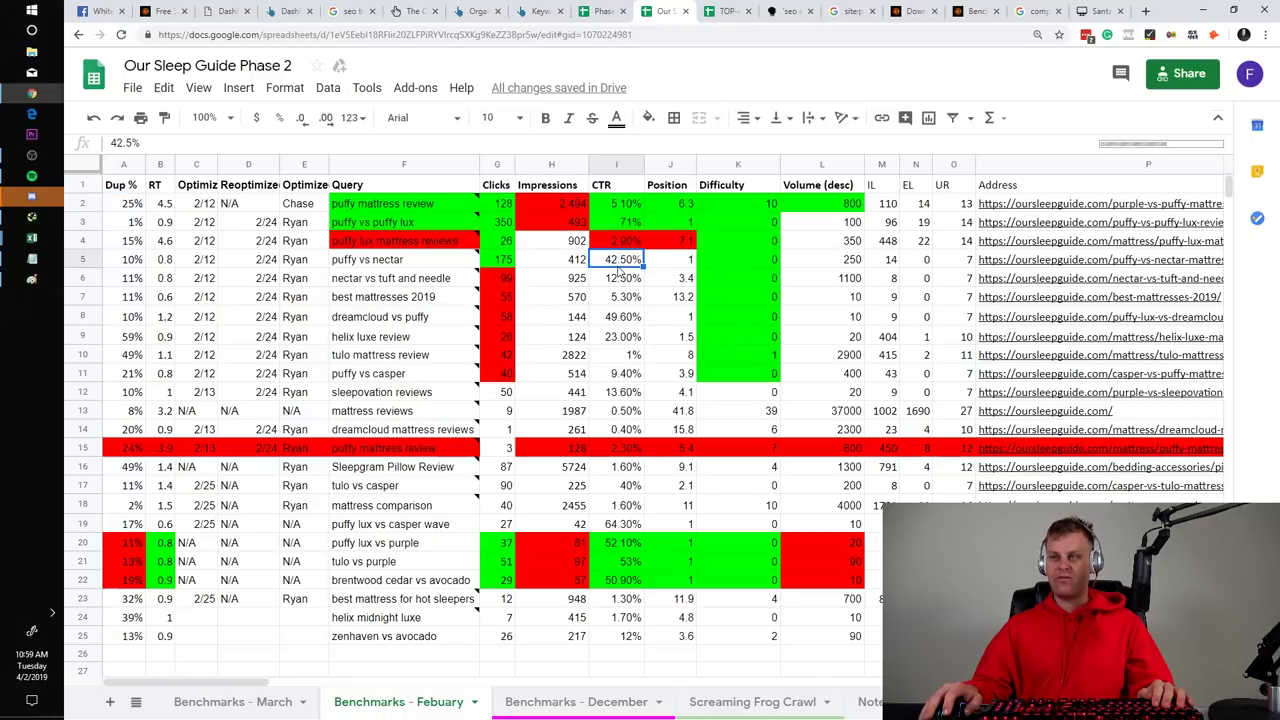
{"action": "left_click", "coordinate": [344, 310]}
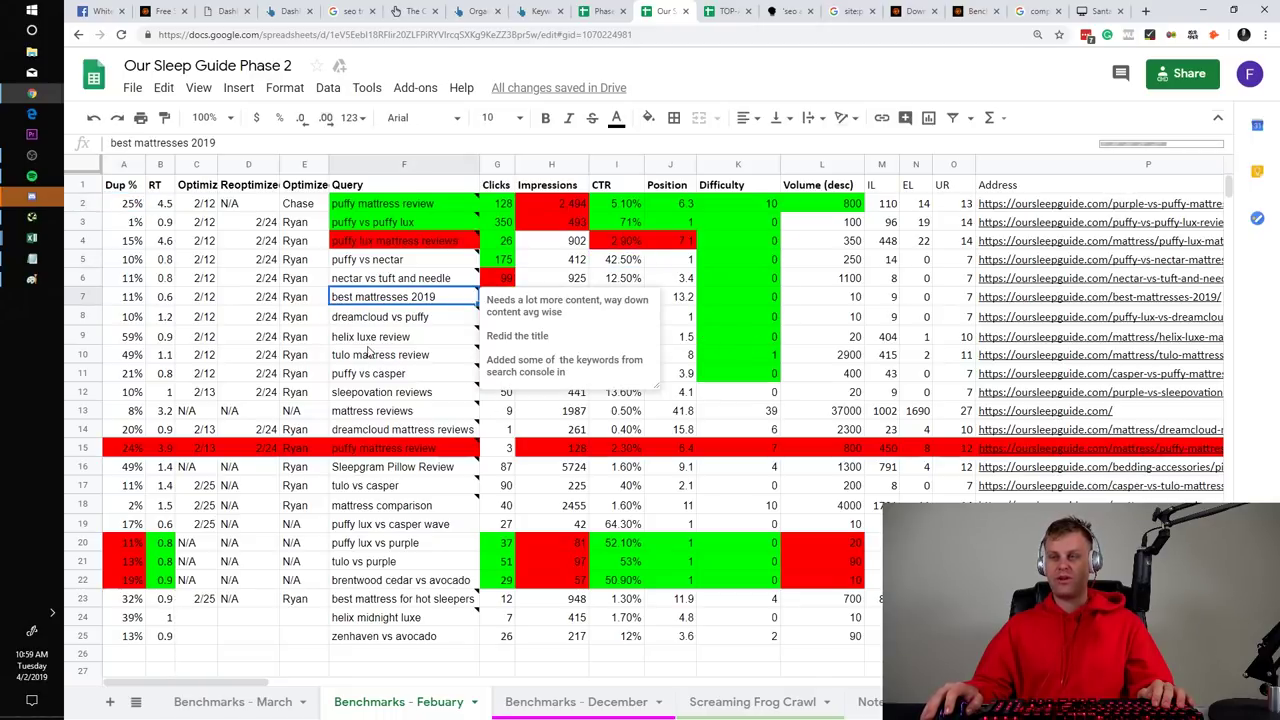
{"action": "key", "text": "alt+Tab"}
{"action": "left_click", "coordinate": [680, 318]}
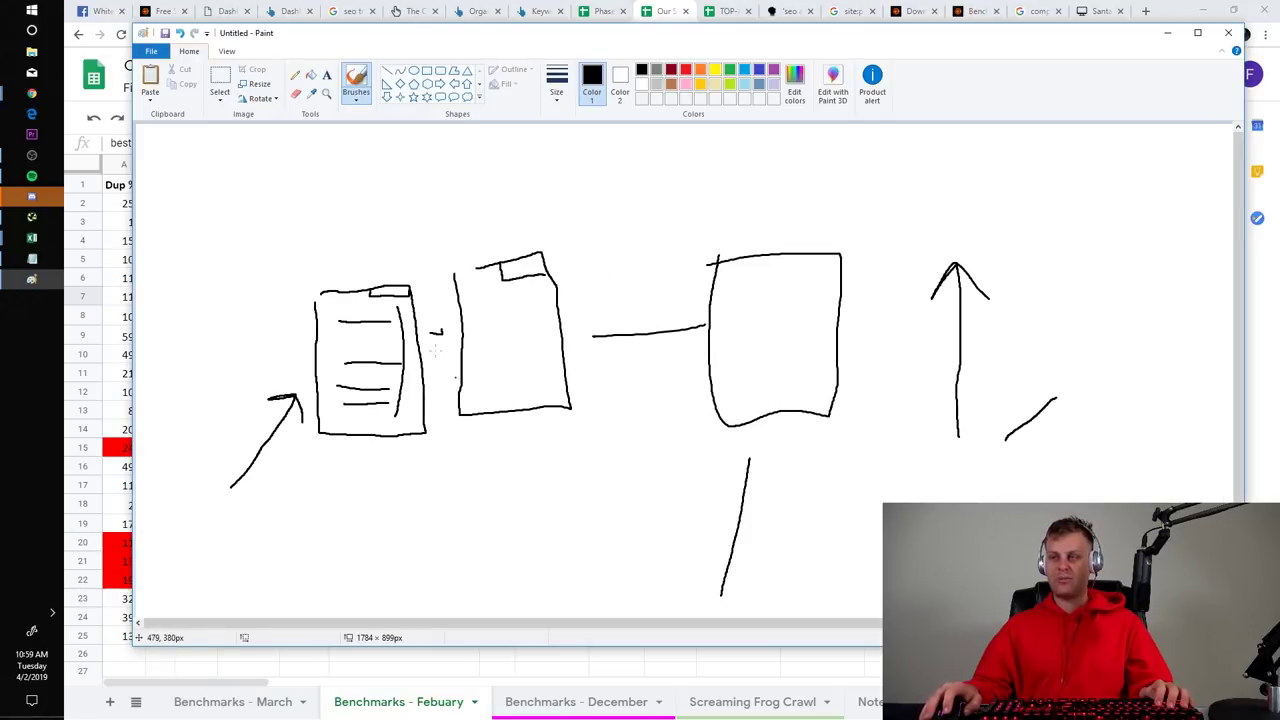
{"action": "key", "text": "alt+Tab"}
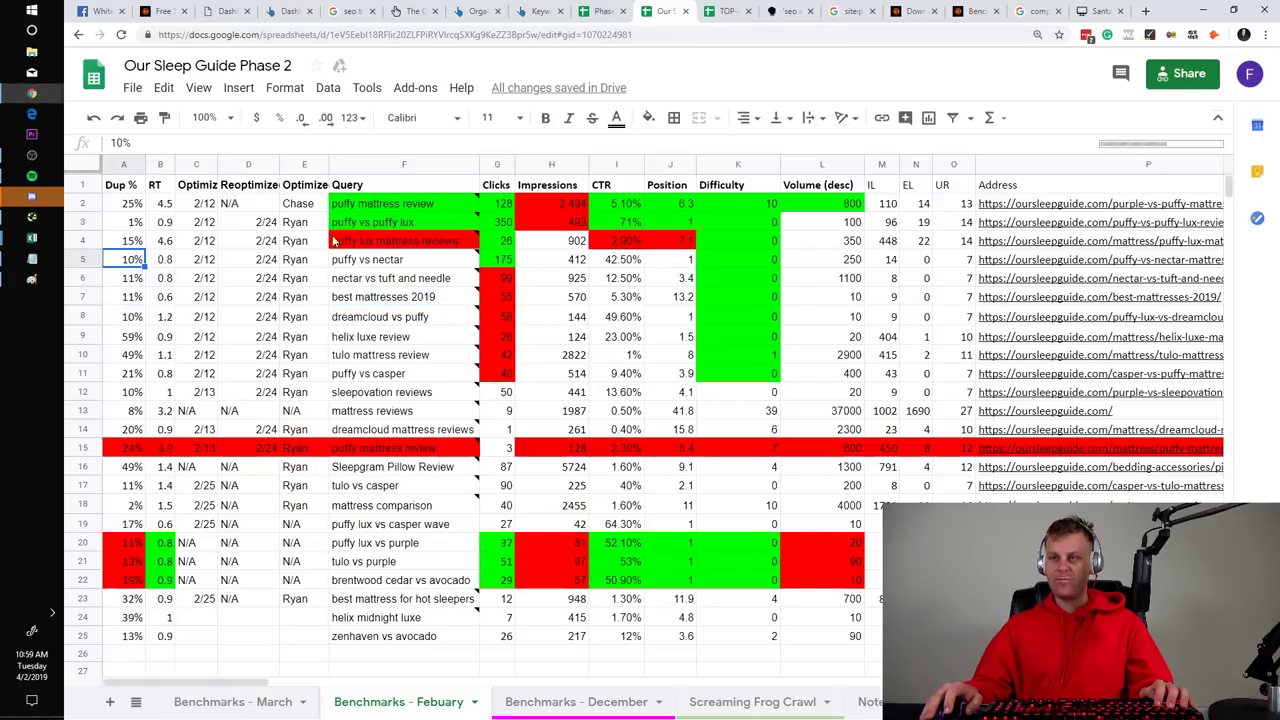
Highlight the Query column and go through the puffy queries in rows 2 to 4 of the February benchmarks
{"action": "left_click", "coordinate": [392, 166]}
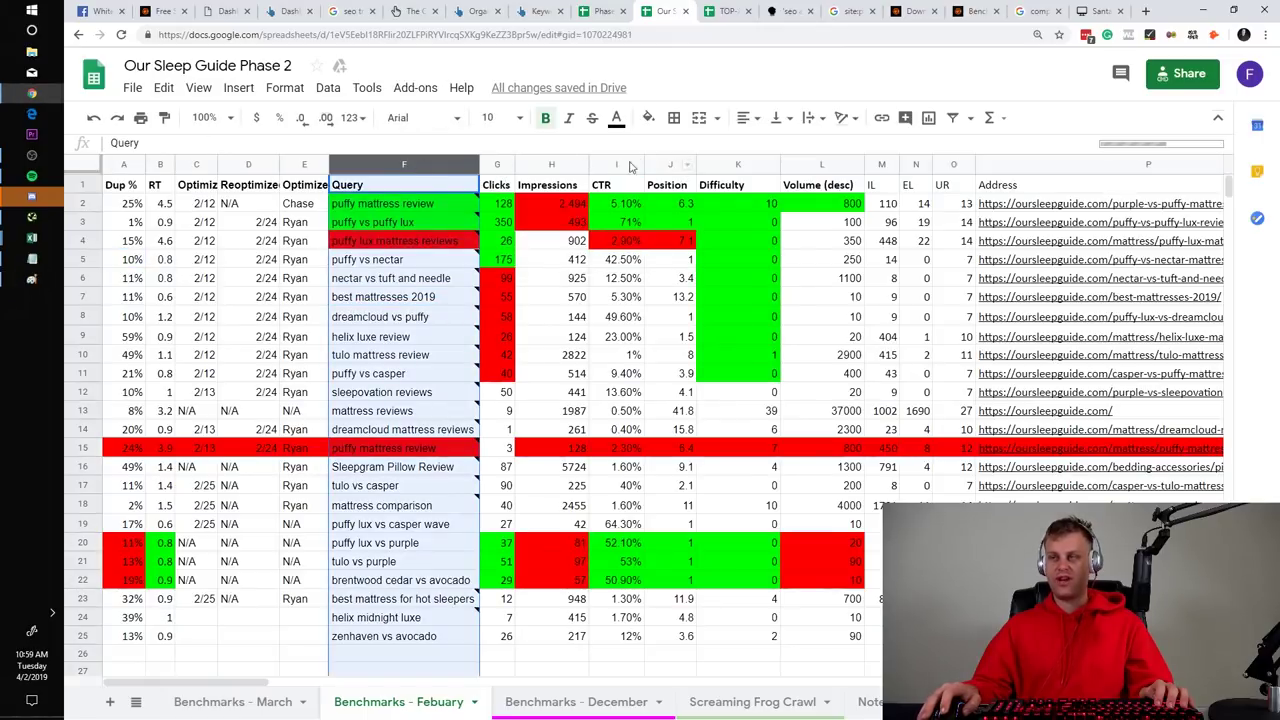
{"action": "left_click", "coordinate": [401, 204]}
{"action": "key", "text": "Down"}
{"action": "key", "text": "Down"}
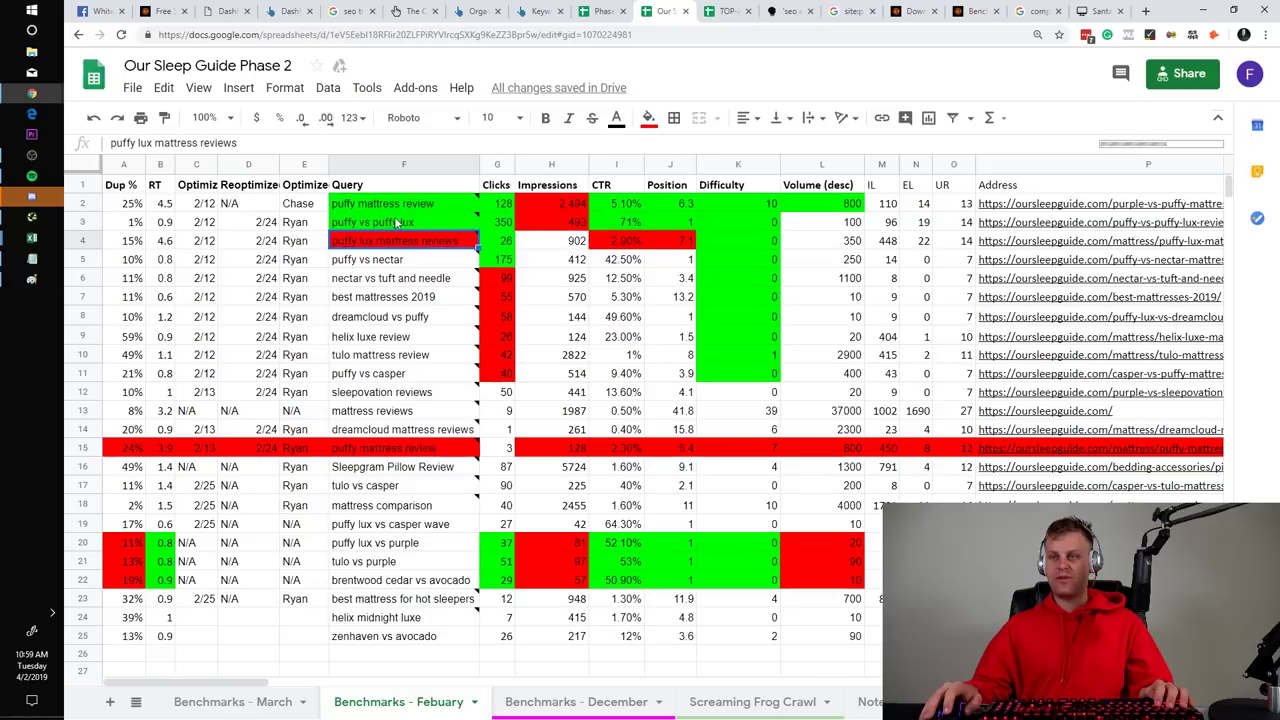
{"action": "key", "text": "Up"}
{"action": "key", "text": "Up"}
{"action": "left_click", "coordinate": [449, 277]}
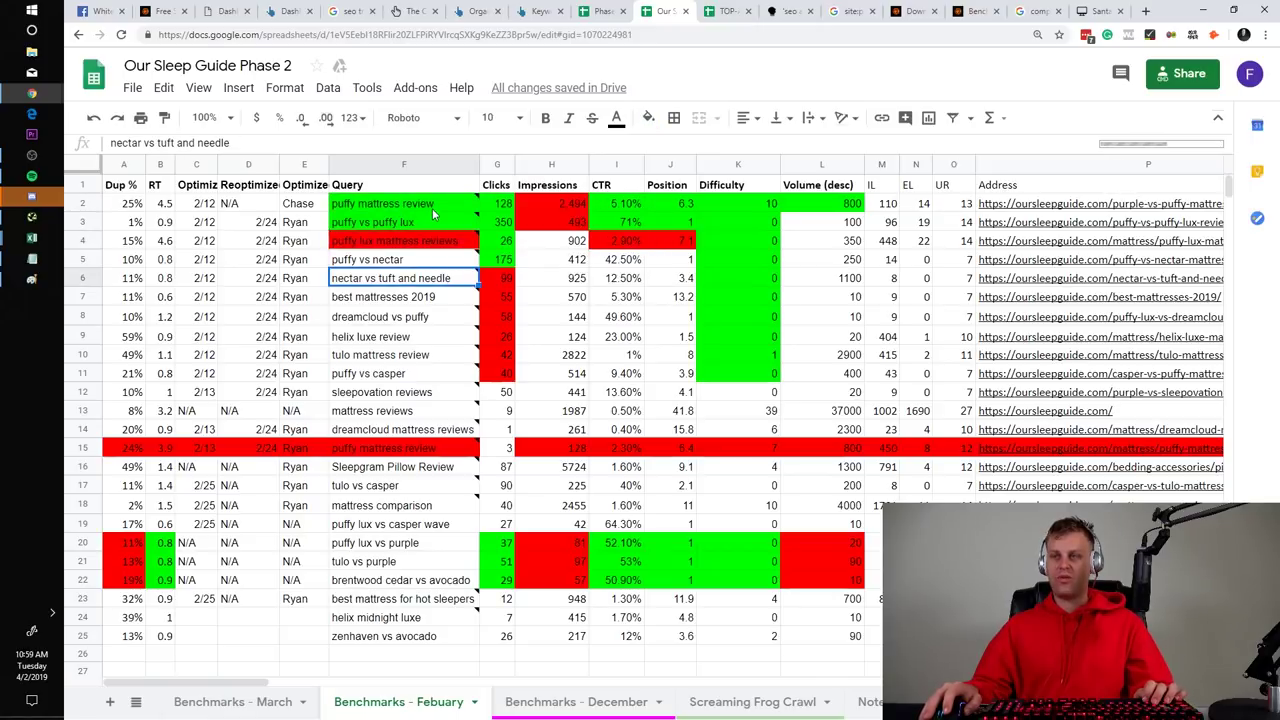
Read the notes attached to the first query cells and select the page address in row 2
{"action": "mouse_move", "coordinate": [436, 219]}
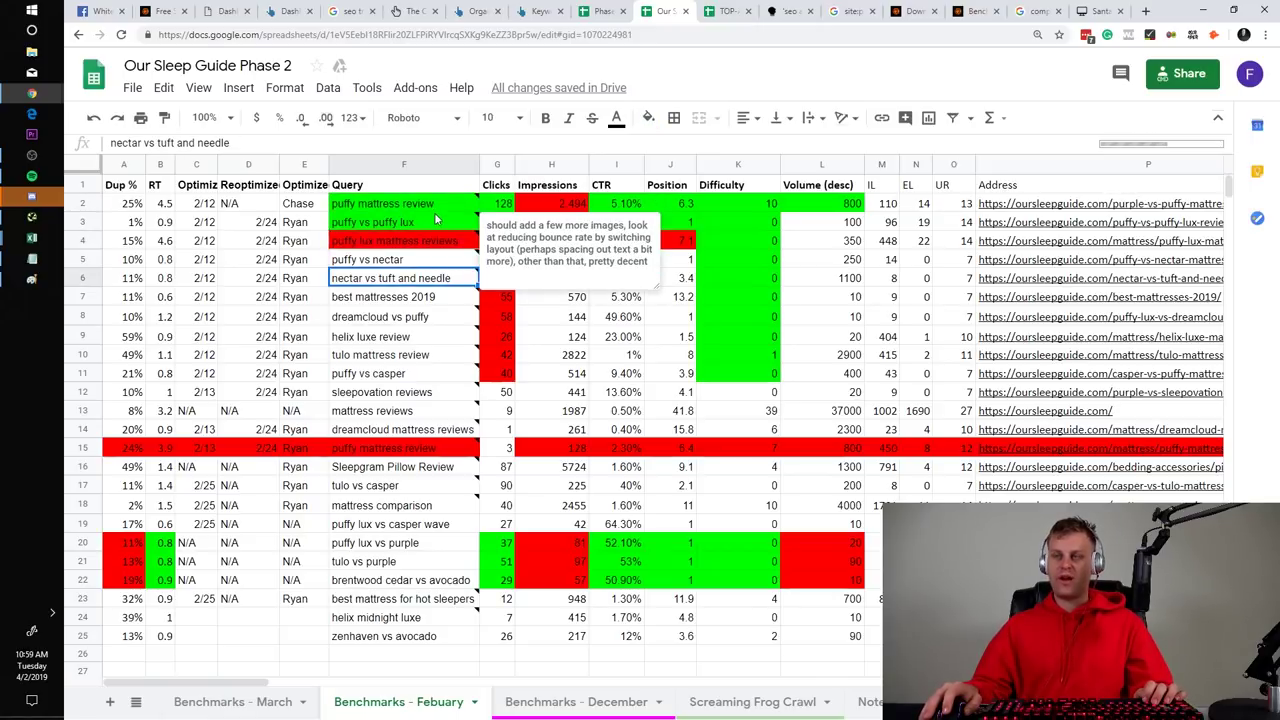
{"action": "left_click", "coordinate": [431, 210]}
{"action": "key", "text": "Down"}
{"action": "key", "text": "Down"}
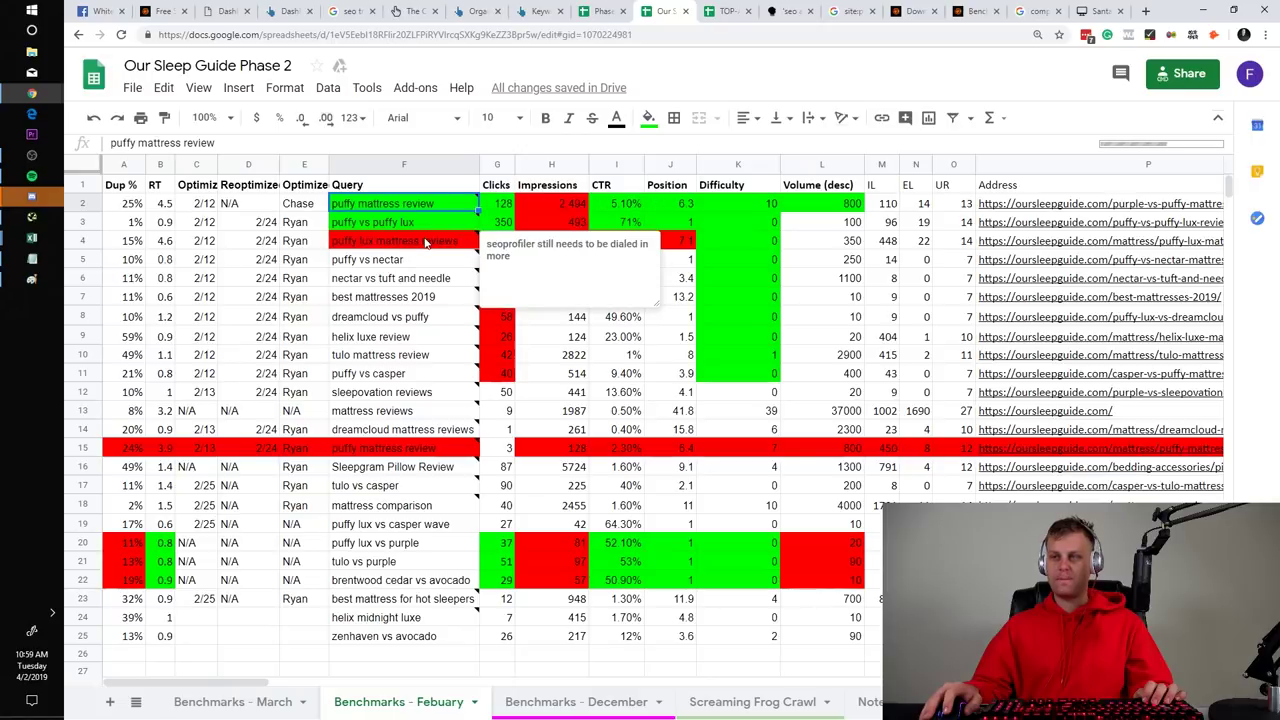
{"action": "key", "text": "Up"}
{"action": "key", "text": "Up"}
{"action": "left_click", "coordinate": [440, 275]}
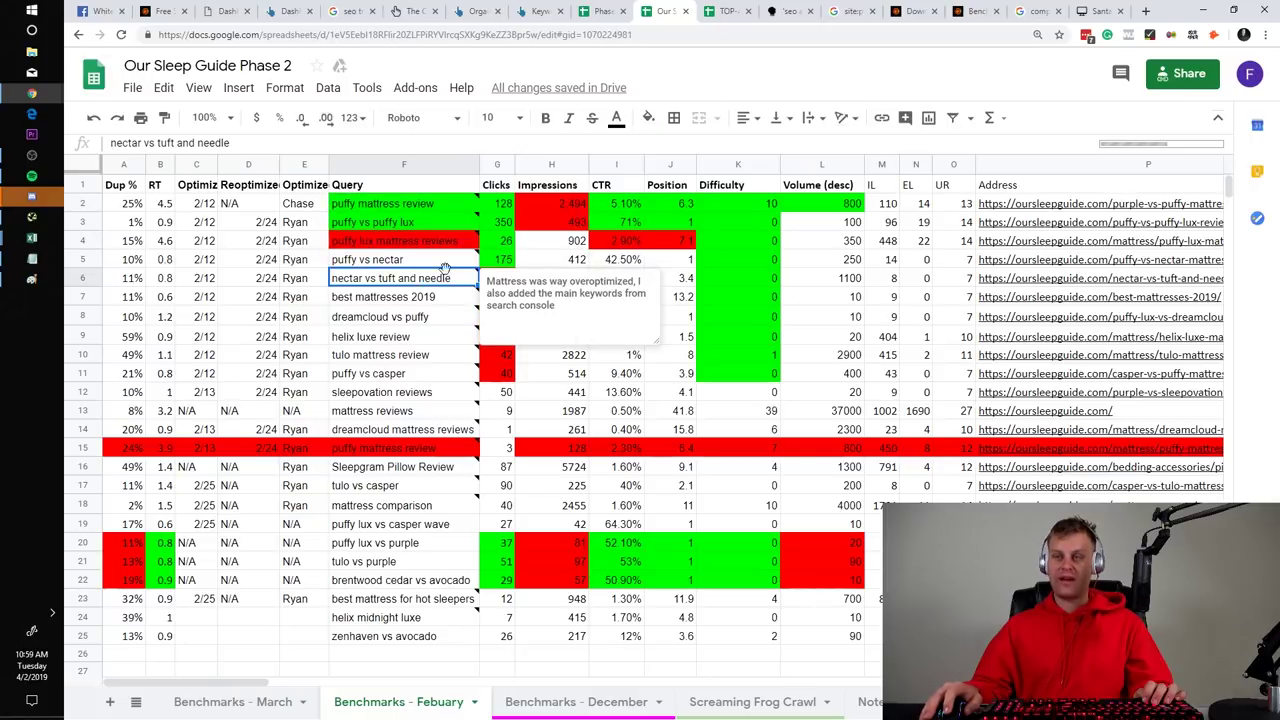
{"action": "left_click", "coordinate": [1070, 205]}
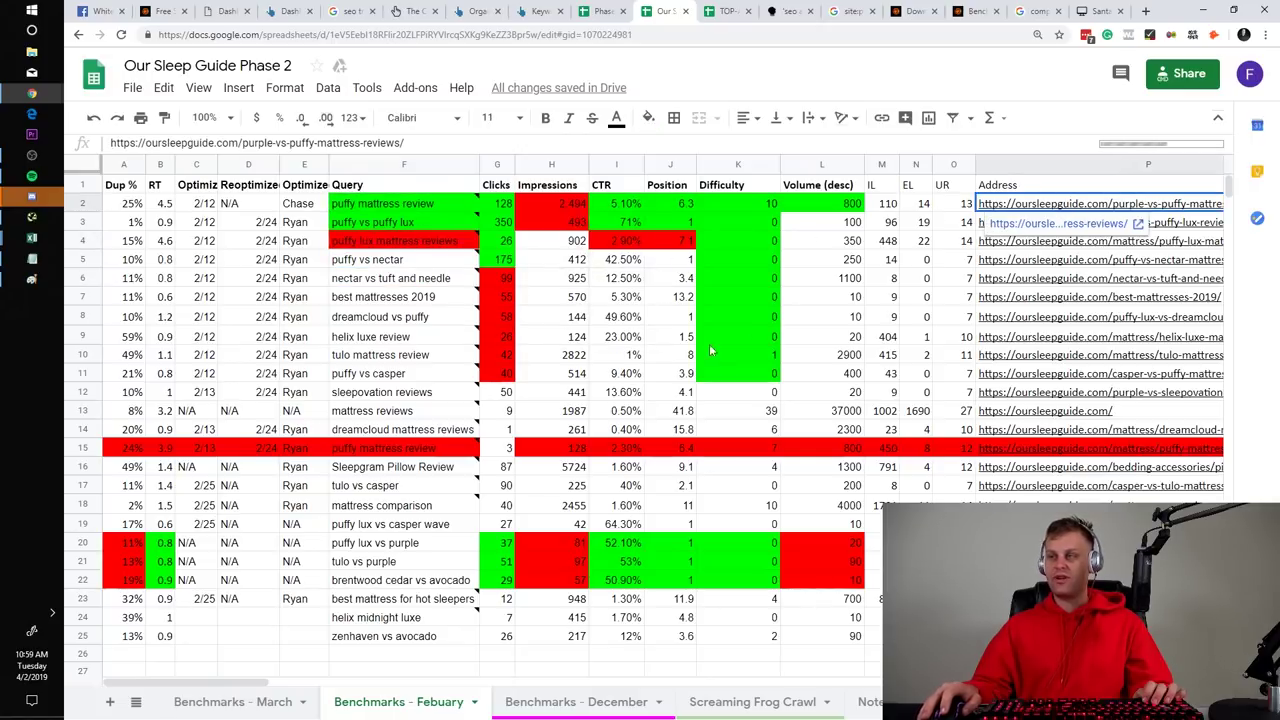
Go to the page-level Clicks column BR beside the GA columns and highlight its values from the header to row 18
{"action": "left_click_drag", "start_coordinate": [240, 681], "coordinate": [845, 635]}
{"action": "scroll", "coordinate": [845, 635], "scroll_direction": "right", "scroll_amount": 10}
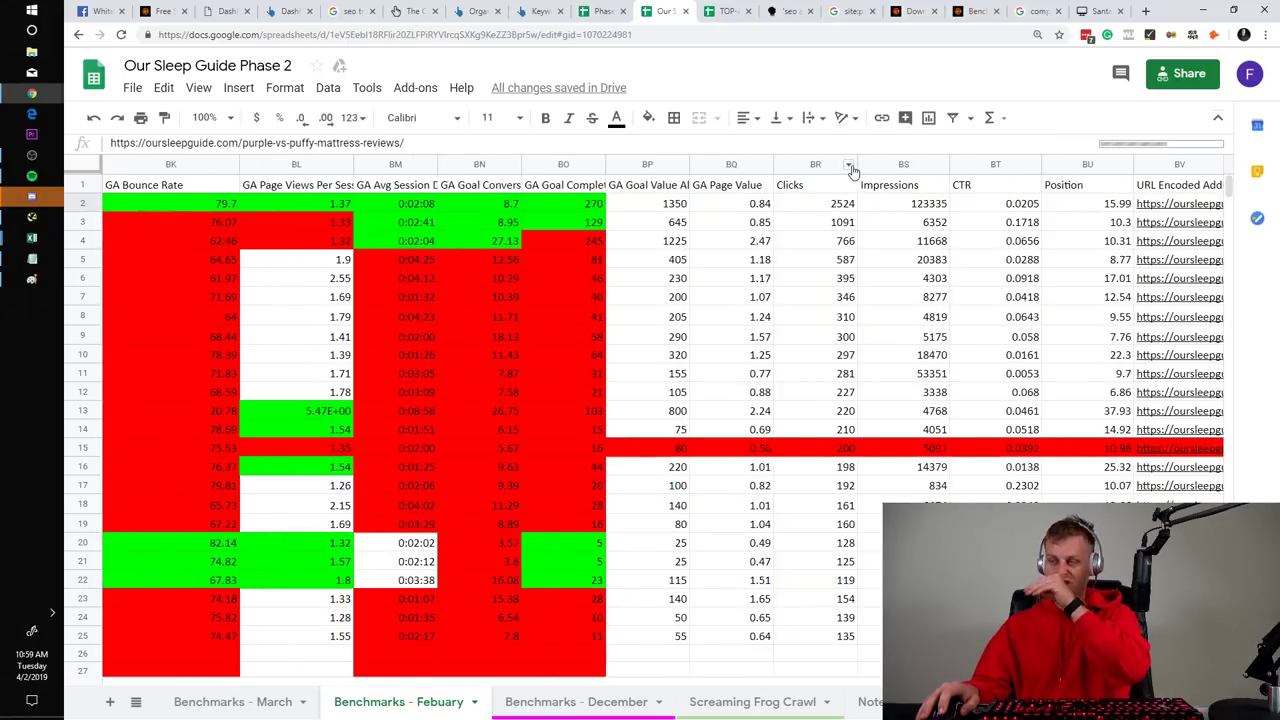
{"action": "left_click", "coordinate": [849, 165]}
{"action": "left_click", "coordinate": [856, 308]}
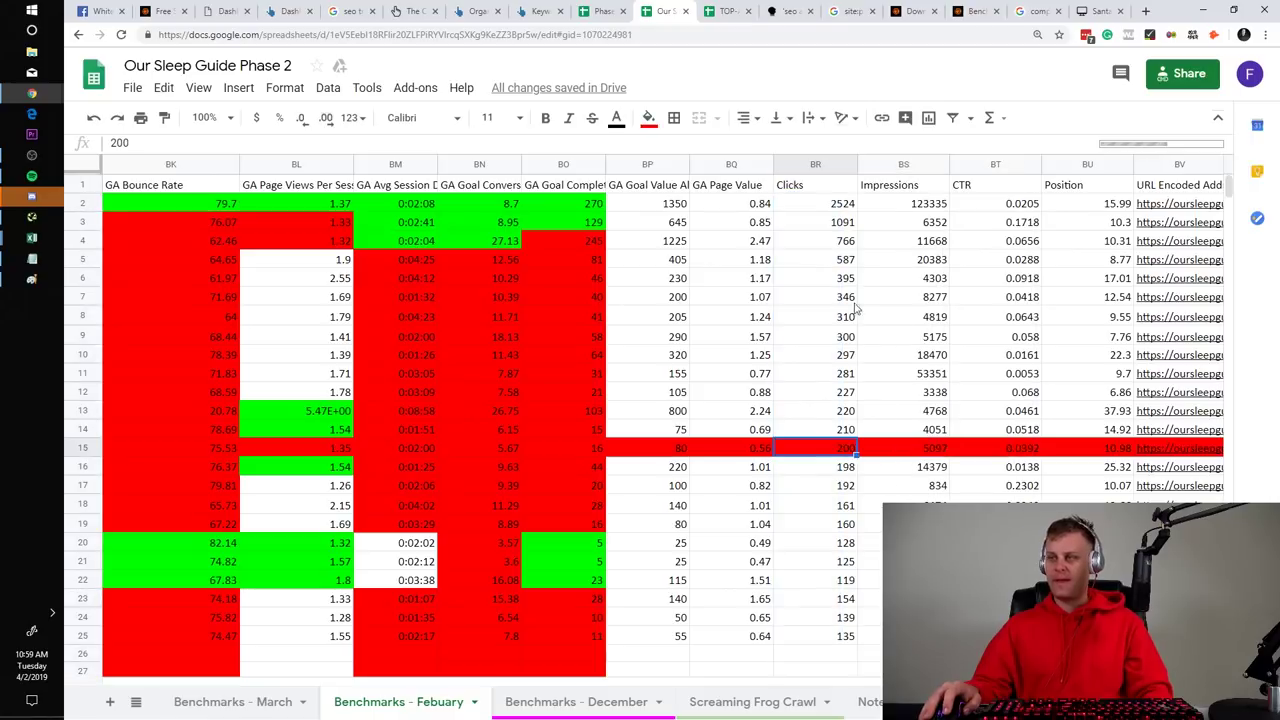
{"action": "left_click", "coordinate": [849, 165]}
{"action": "left_click", "coordinate": [815, 336]}
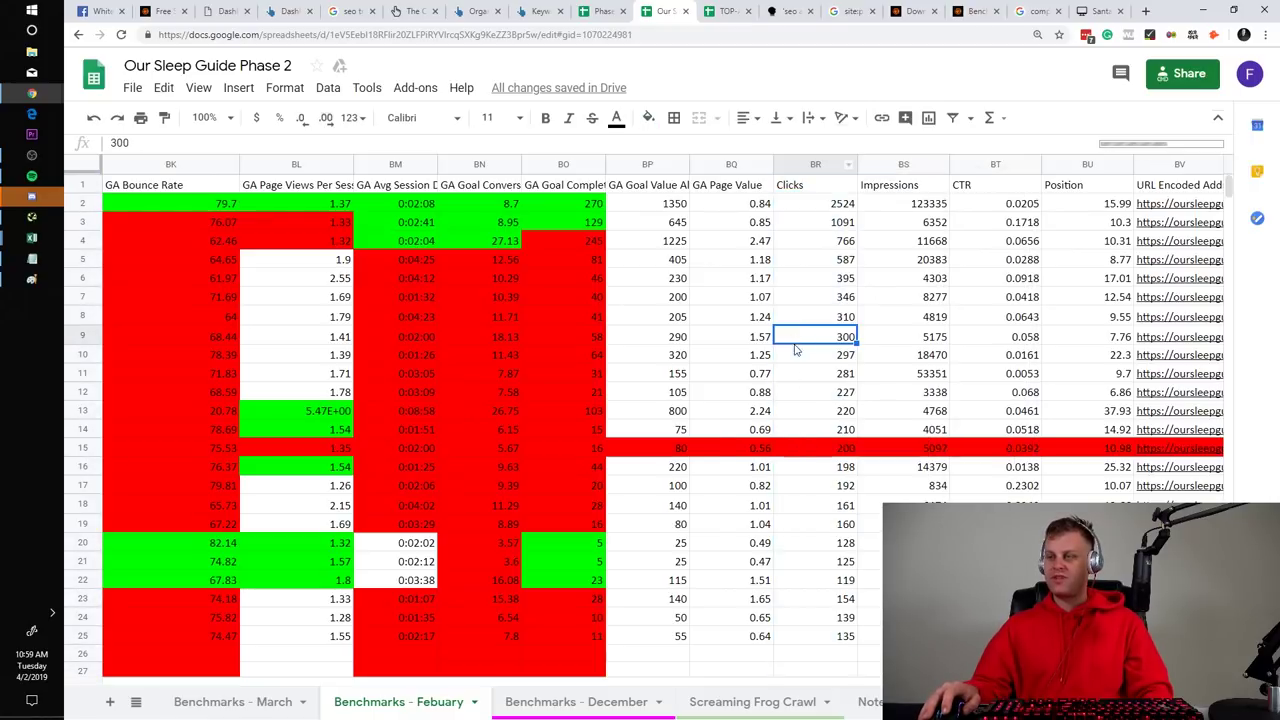
{"action": "left_click", "coordinate": [815, 210]}
{"action": "left_click_drag", "start_coordinate": [812, 192], "coordinate": [829, 505]}
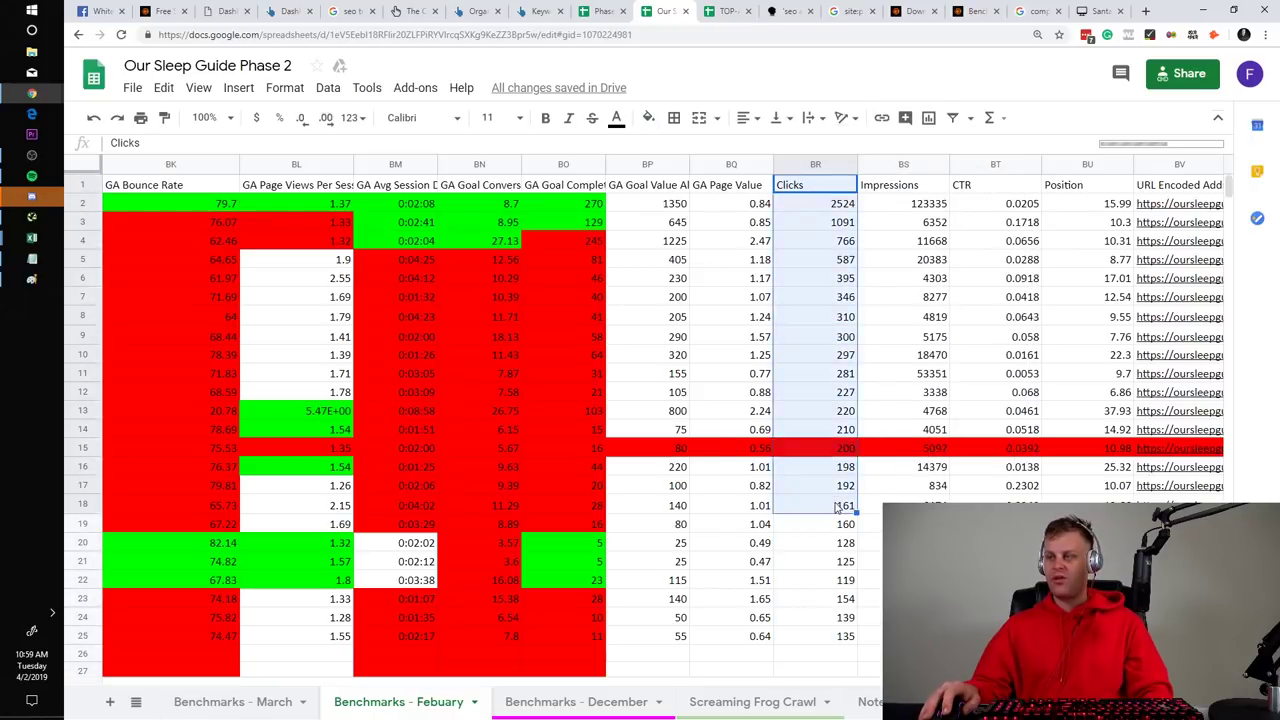
Try to move the entire Clicks column BR to directly after the Query column
{"action": "left_click", "coordinate": [826, 203]}
{"action": "key", "text": "ctrl+space"}
{"action": "left_click_drag", "start_coordinate": [826, 207], "coordinate": [851, 563]}
{"action": "left_click", "coordinate": [846, 488]}
{"action": "left_click", "coordinate": [826, 163]}
{"action": "left_click_drag", "start_coordinate": [826, 163], "coordinate": [513, 185]}
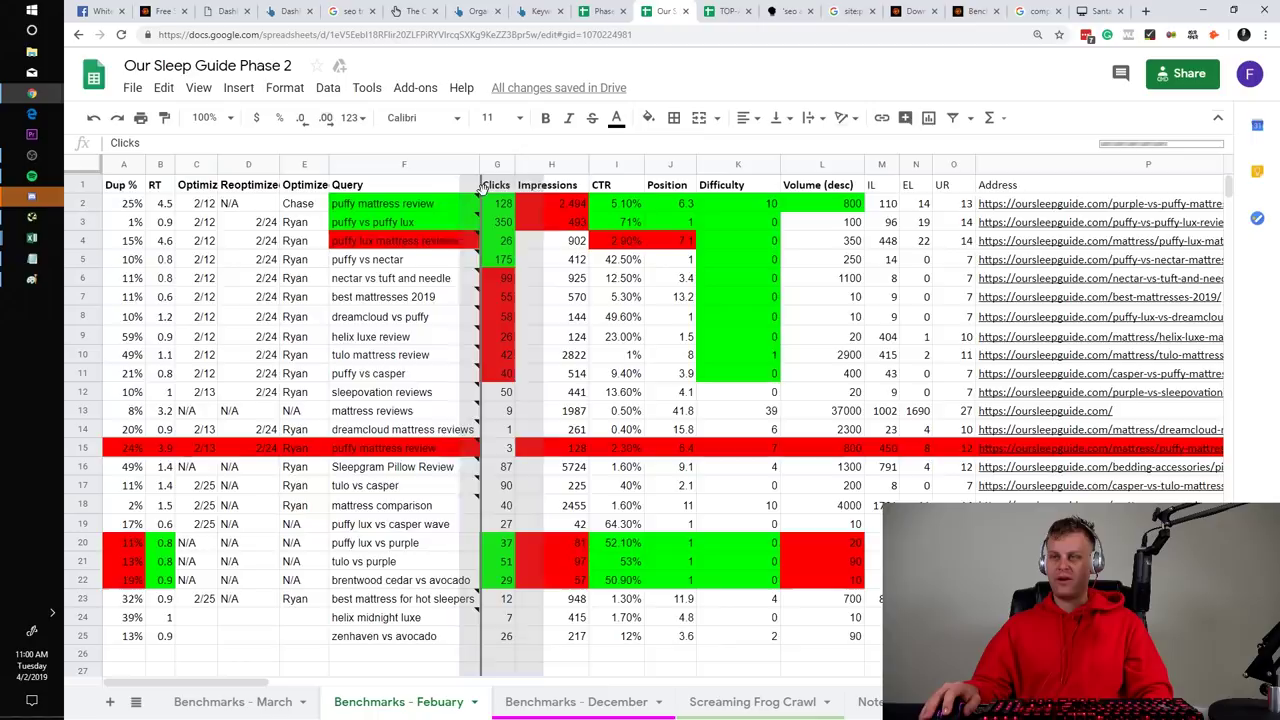
{"action": "scroll", "coordinate": [673, 688], "scroll_direction": "left", "scroll_amount": 15}
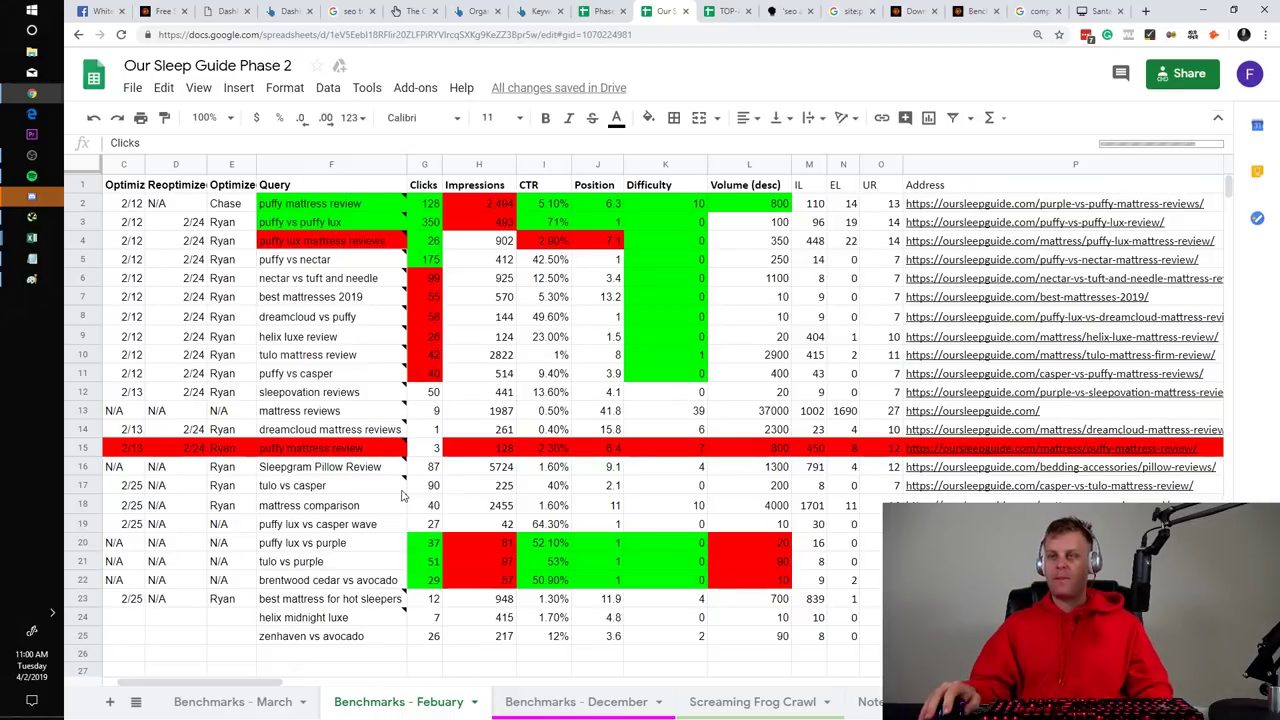
Go through the queries from puffy vs nectar up to row 2 and look at row 2's page address
{"action": "left_click", "coordinate": [314, 254]}
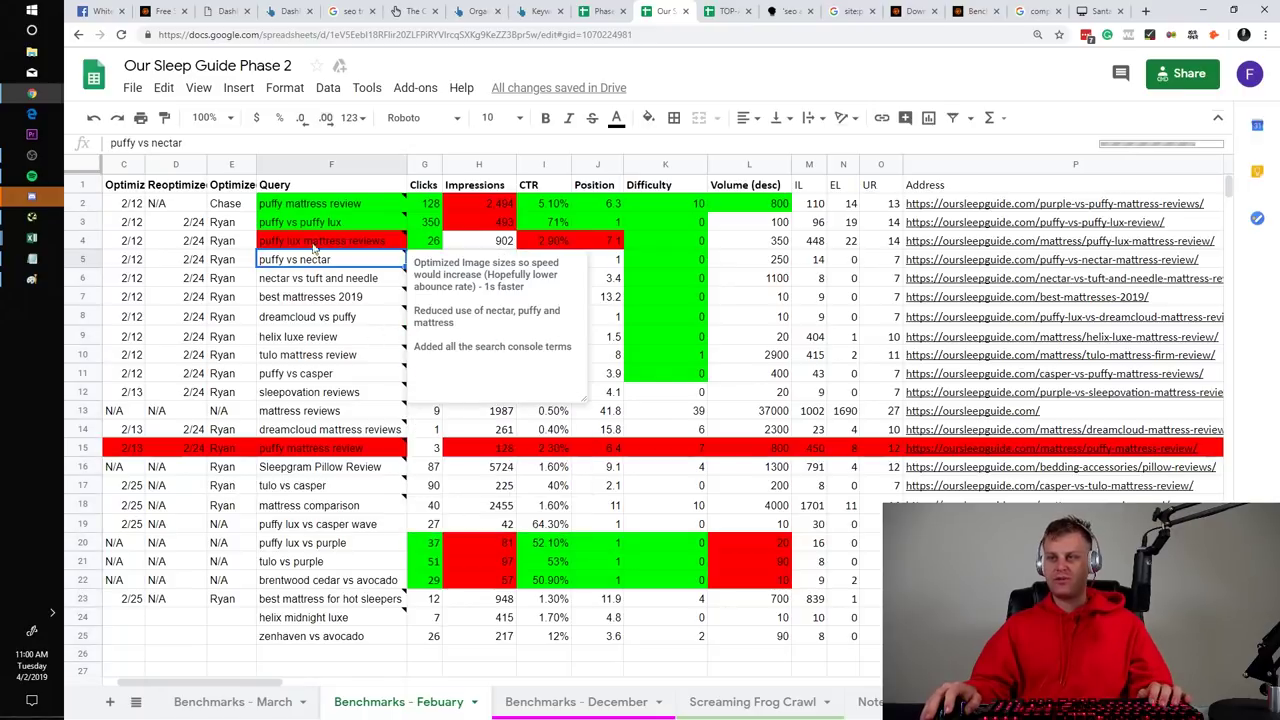
{"action": "key", "text": "Up"}
{"action": "key", "text": "Up"}
{"action": "key", "text": "Up"}
{"action": "left_click", "coordinate": [975, 207]}
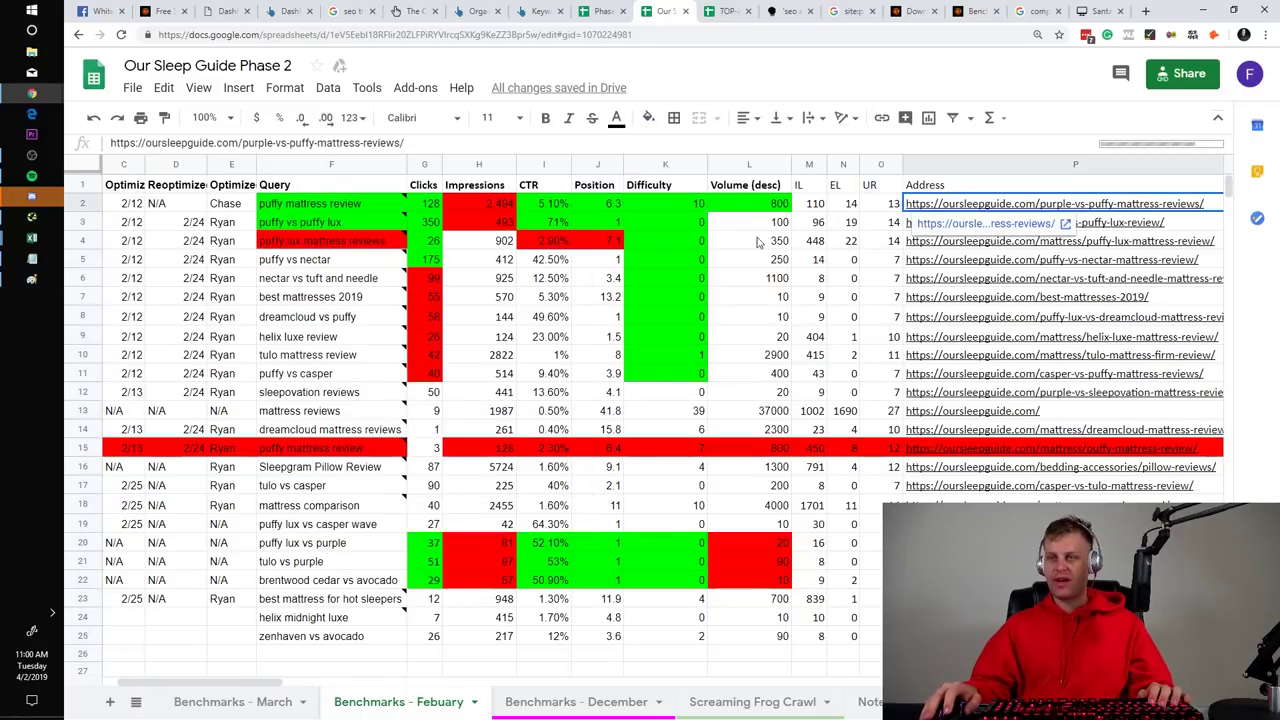
Clear the entire Query column, look over the emptied cells and undo the deletion
{"action": "left_click", "coordinate": [331, 164]}
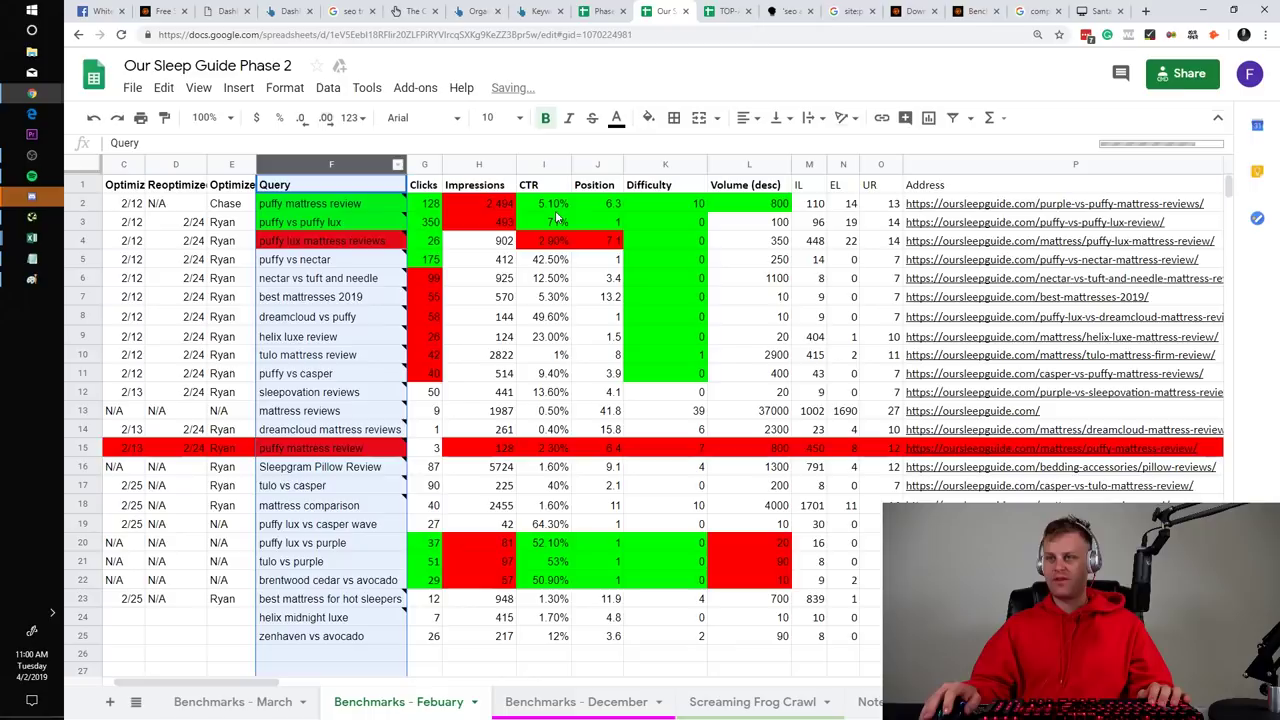
{"action": "key", "text": "Delete"}
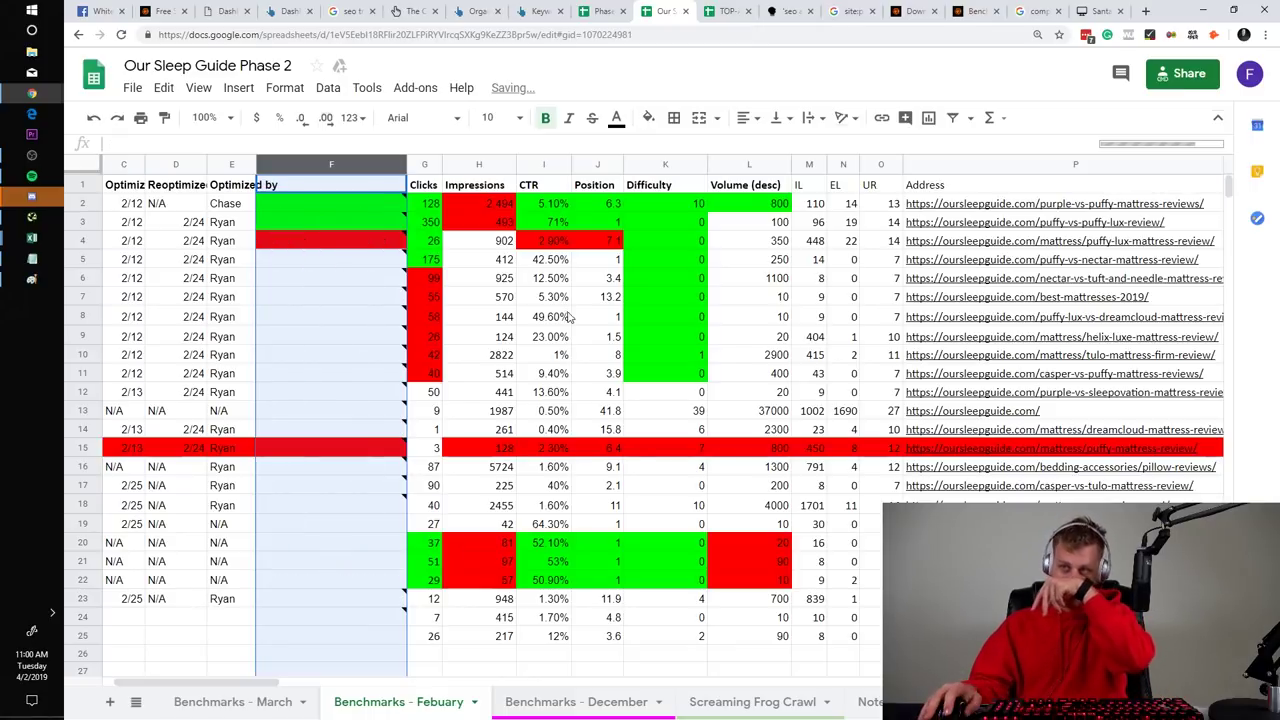
{"action": "left_click", "coordinate": [412, 222]}
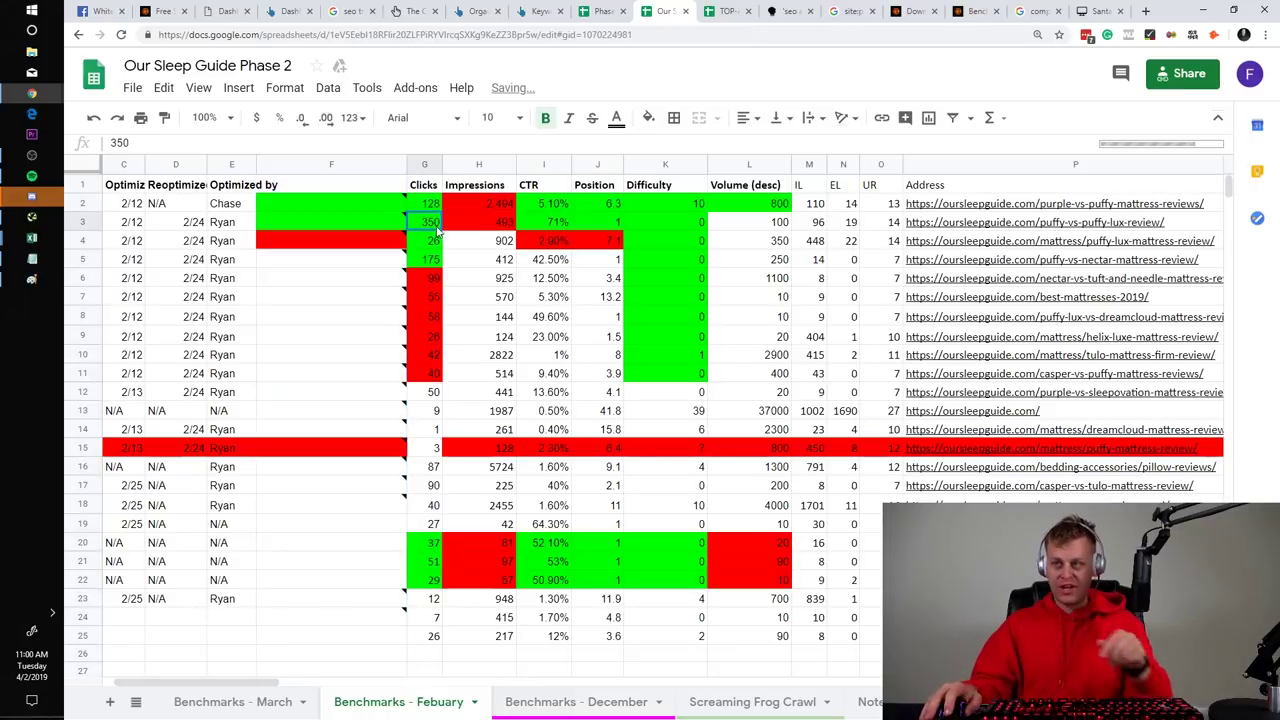
{"action": "left_click", "coordinate": [336, 200]}
{"action": "mouse_move", "coordinate": [352, 219]}
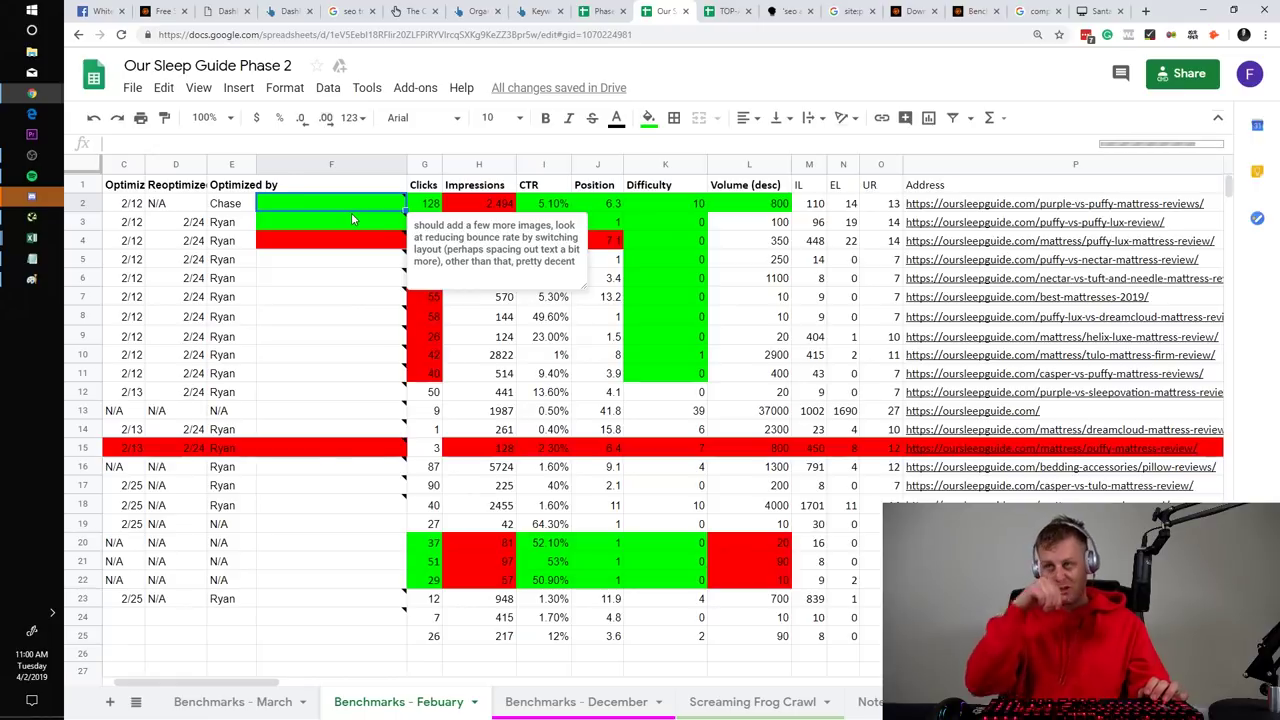
{"action": "key", "text": "ctrl+z"}
Copy row 2's page address and open both that page and the Search Console performance report for oursleepguide.com in new tabs
{"action": "left_click", "coordinate": [1012, 206]}
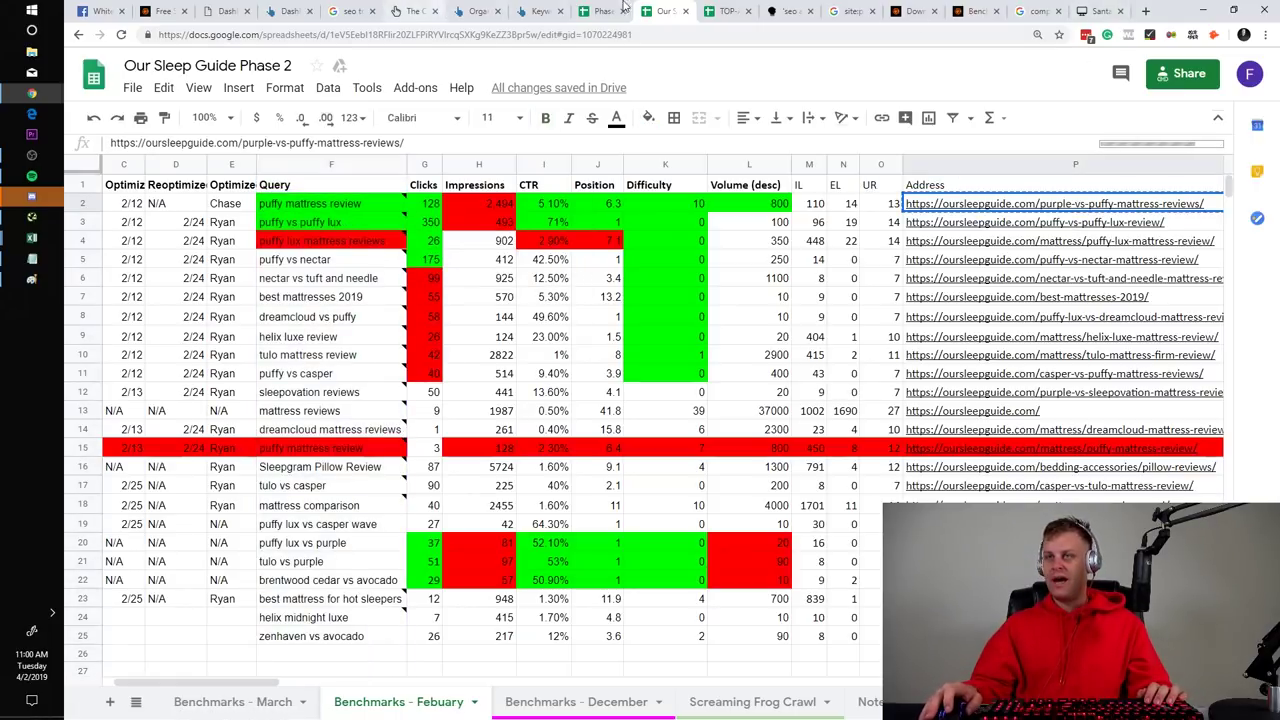
{"action": "left_click", "coordinate": [1141, 9]}
{"action": "type", "text": "search cons"}
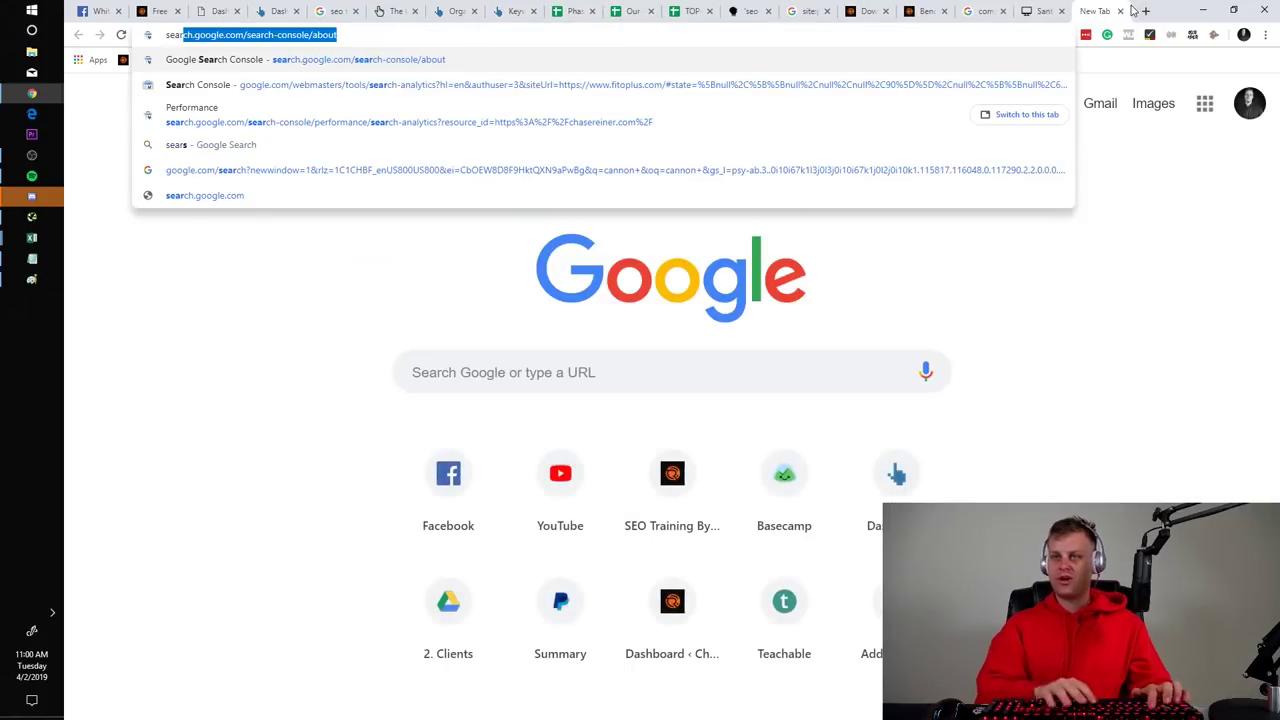
{"action": "key", "text": "Down"}
{"action": "key", "text": "Down"}
{"action": "key", "text": "Down"}
{"action": "key", "text": "Return"}
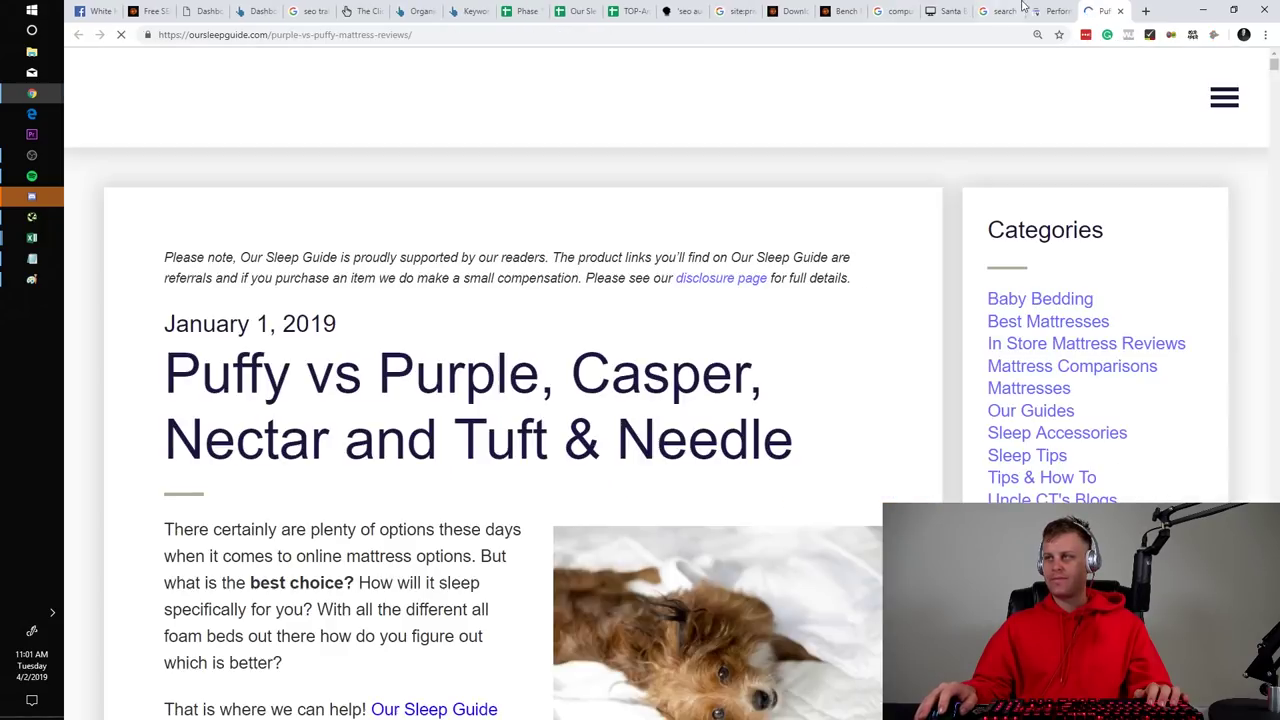
{"action": "left_click", "coordinate": [1028, 10]}
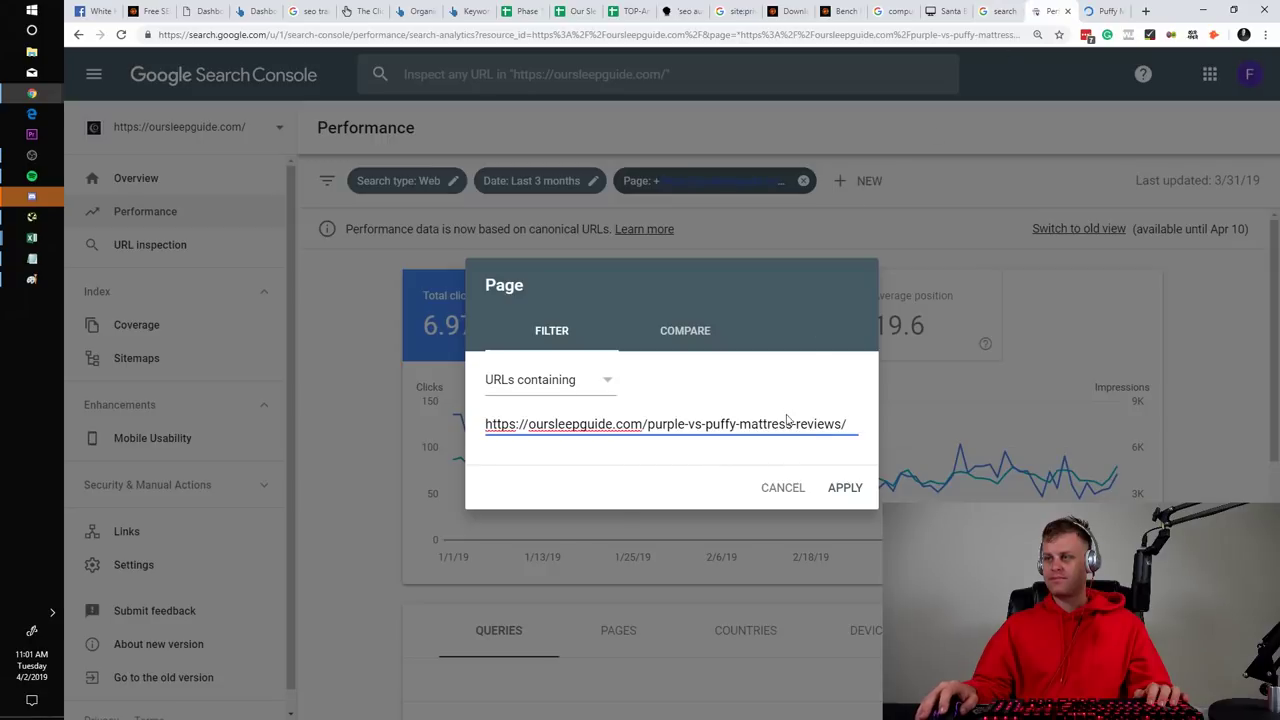
{"action": "key", "text": "ctrl+a"}
{"action": "type", "text": "https://oursleepguide.com/purple-vs-puffy-mattress-reviews/"}
{"action": "left_click", "coordinate": [845, 487]}
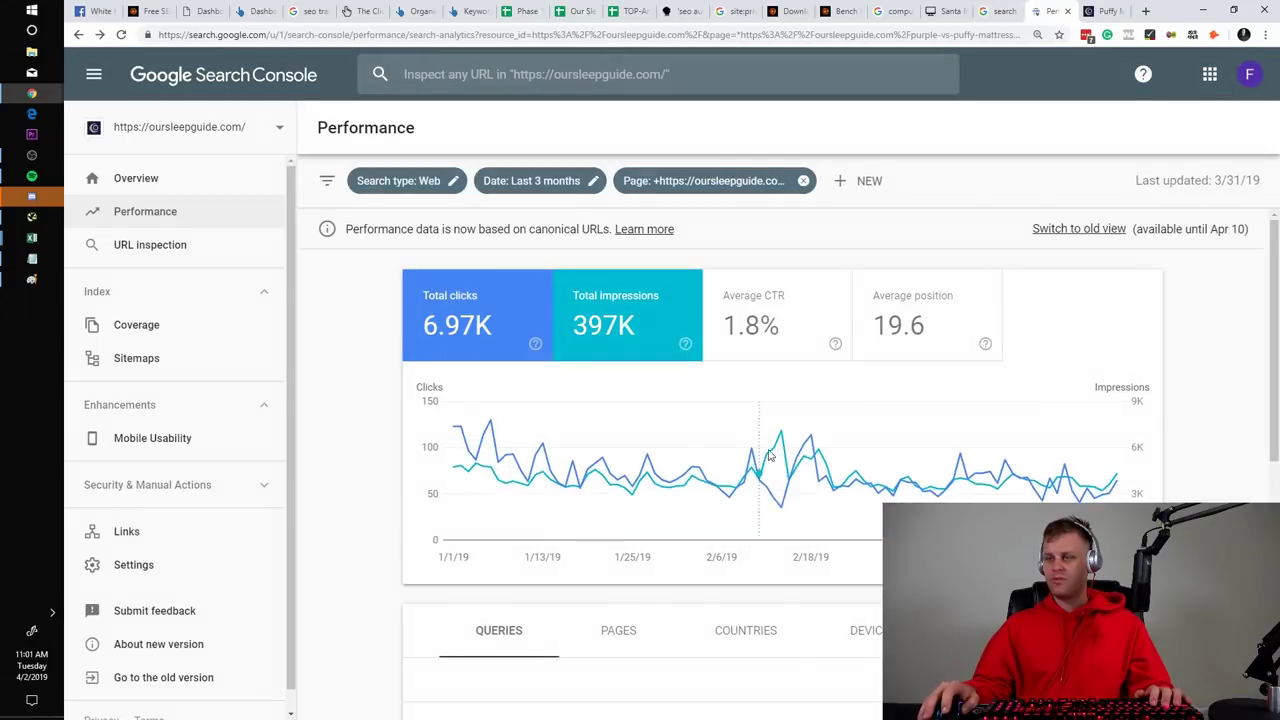
List the matching pages, narrow the report to the purple-vs-puffy-mattress-reviews page and show its queries
{"action": "scroll", "coordinate": [733, 428], "scroll_direction": "down", "scroll_amount": 3}
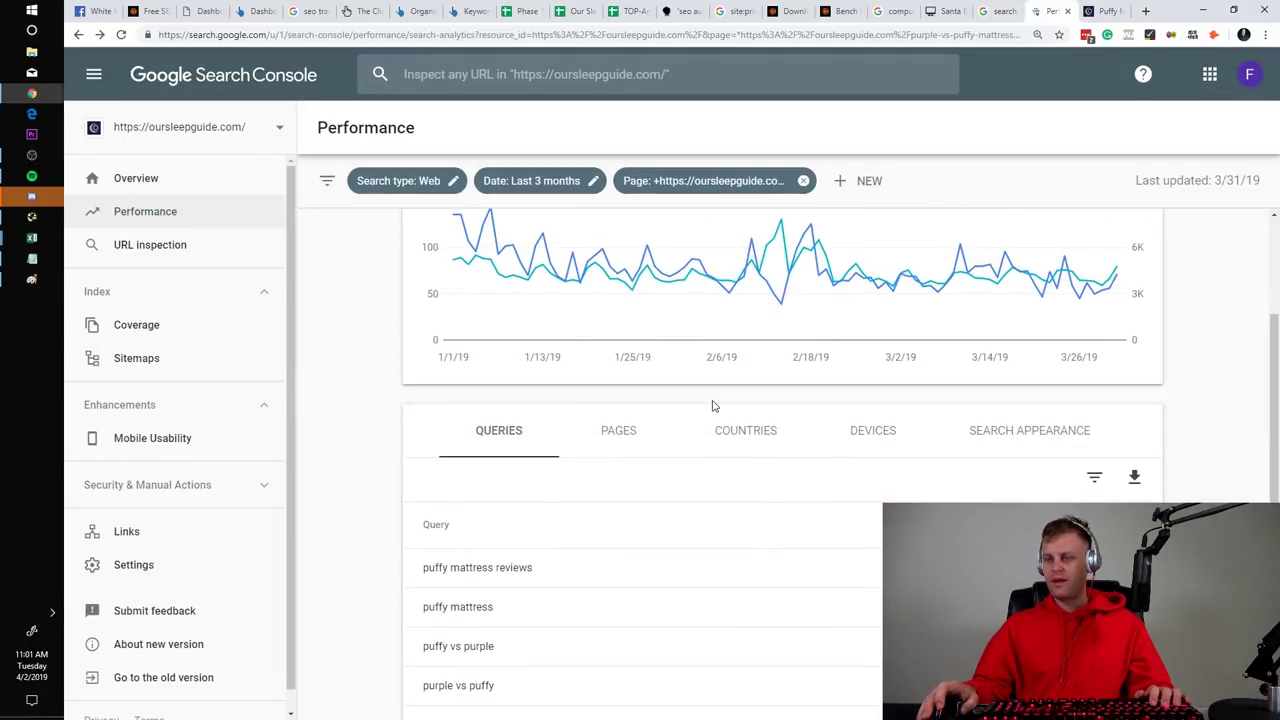
{"action": "scroll", "coordinate": [711, 403], "scroll_direction": "up", "scroll_amount": 2}
{"action": "scroll", "coordinate": [726, 403], "scroll_direction": "down", "scroll_amount": 2}
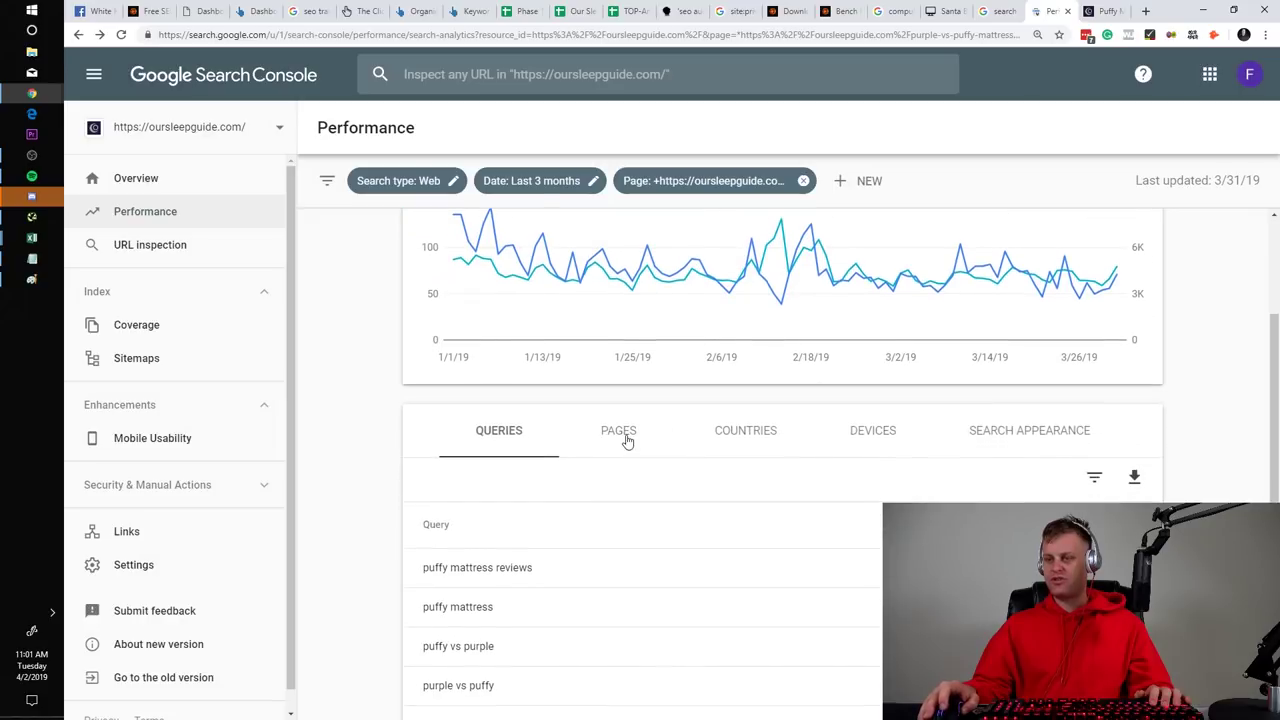
{"action": "left_click", "coordinate": [626, 437]}
{"action": "scroll", "coordinate": [636, 459], "scroll_direction": "down", "scroll_amount": 1}
{"action": "left_click", "coordinate": [569, 598]}
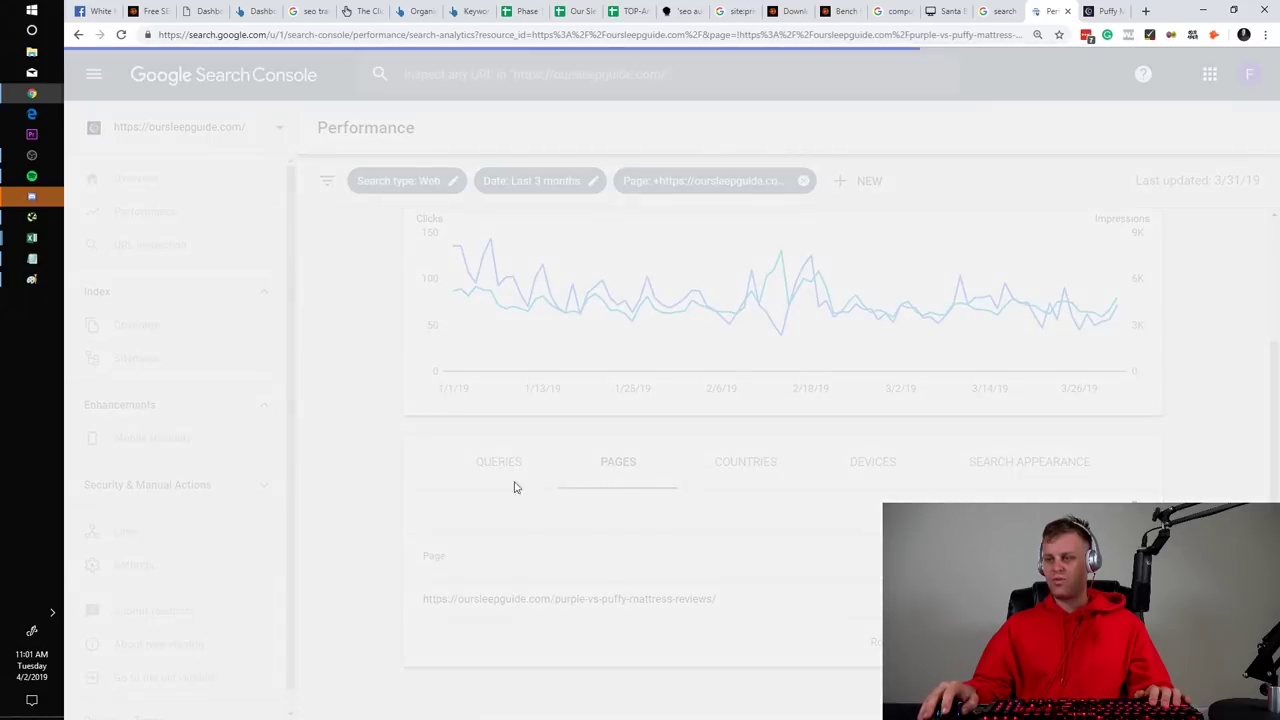
{"action": "scroll", "coordinate": [531, 544], "scroll_direction": "down", "scroll_amount": 1}
{"action": "scroll", "coordinate": [490, 520], "scroll_direction": "up", "scroll_amount": 1}
{"action": "left_click", "coordinate": [495, 530]}
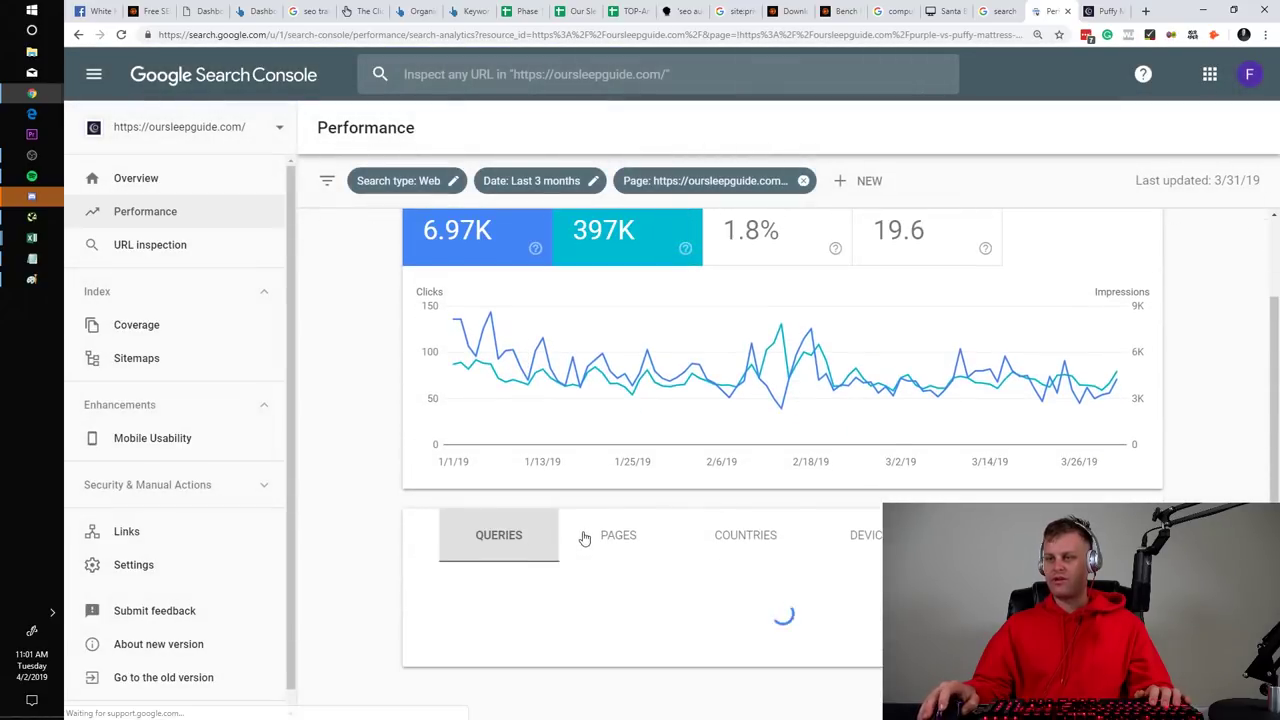
Add average CTR and average position to the performance report and view them in the query table
{"action": "scroll", "coordinate": [603, 511], "scroll_direction": "down", "scroll_amount": 2}
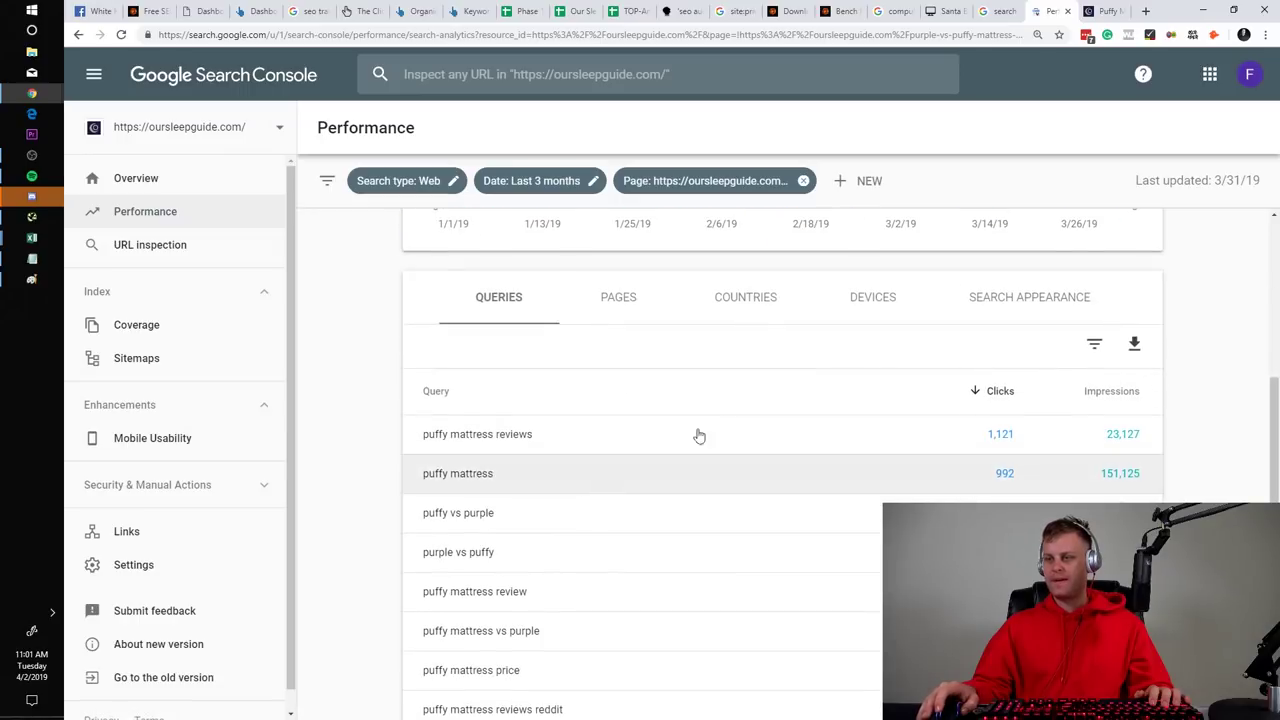
{"action": "scroll", "coordinate": [740, 410], "scroll_direction": "up", "scroll_amount": 1}
{"action": "scroll", "coordinate": [657, 397], "scroll_direction": "up", "scroll_amount": 2}
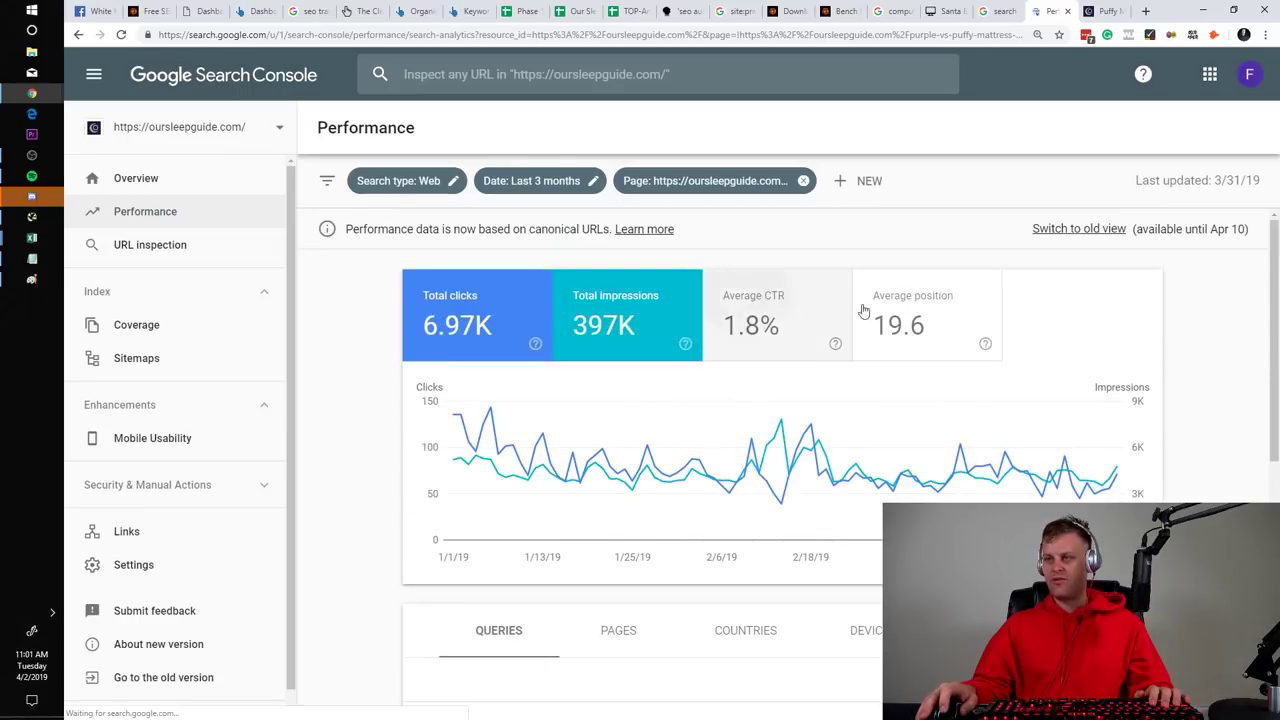
{"action": "left_click", "coordinate": [790, 318]}
{"action": "left_click", "coordinate": [880, 312]}
{"action": "scroll", "coordinate": [750, 475], "scroll_direction": "down", "scroll_amount": 3}
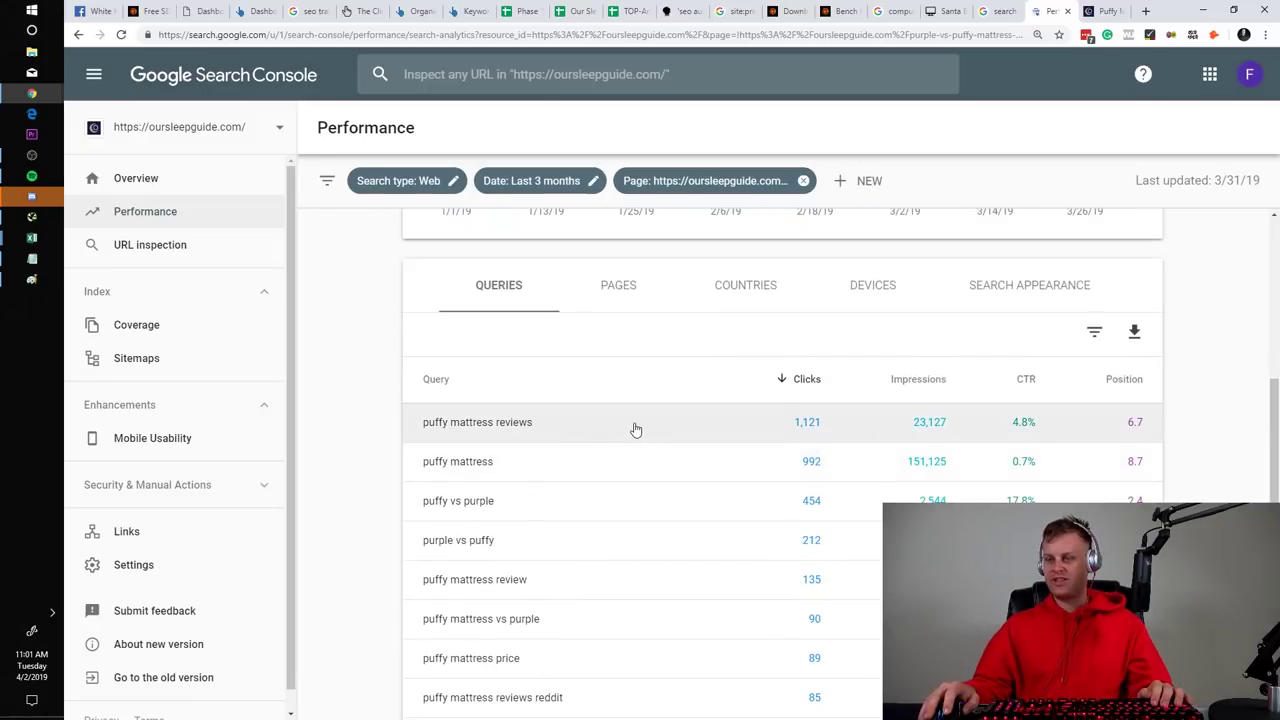
Select the query text "puffy mattress reviews" in the page's query table
{"action": "left_click_drag", "start_coordinate": [634, 429], "coordinate": [414, 426]}
{"action": "scroll", "coordinate": [380, 425], "scroll_direction": "down", "scroll_amount": 1}
{"action": "left_click", "coordinate": [1257, 336]}
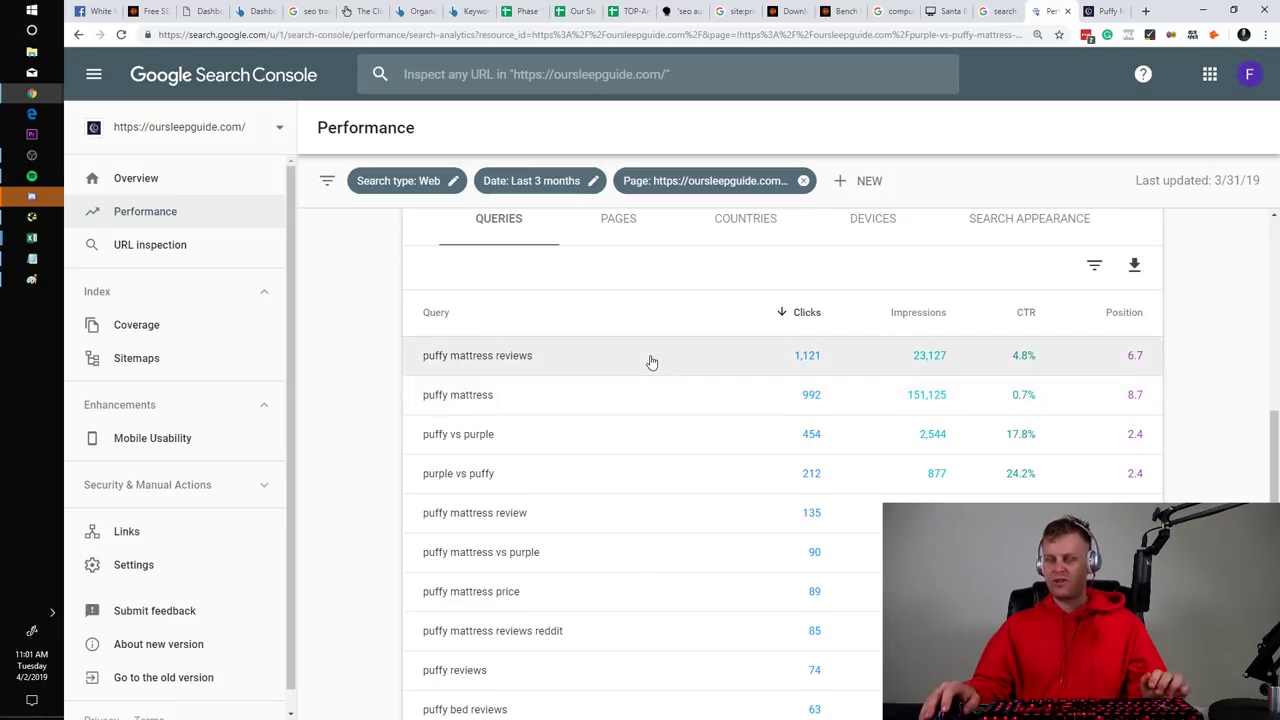
{"action": "left_click_drag", "start_coordinate": [525, 370], "coordinate": [414, 373]}
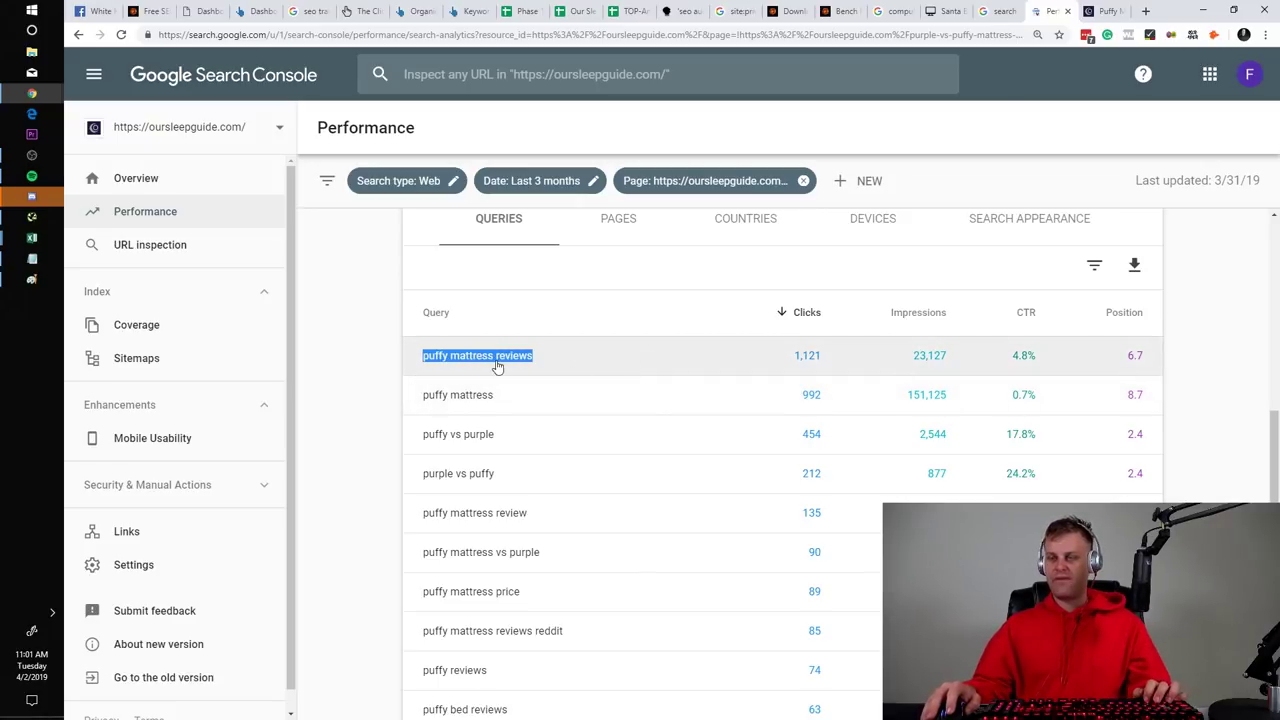
Compare the purple-vs-puffy mattress article's title and topic with the queries reported for that page in Search Console
{"action": "left_click", "coordinate": [1104, 11]}
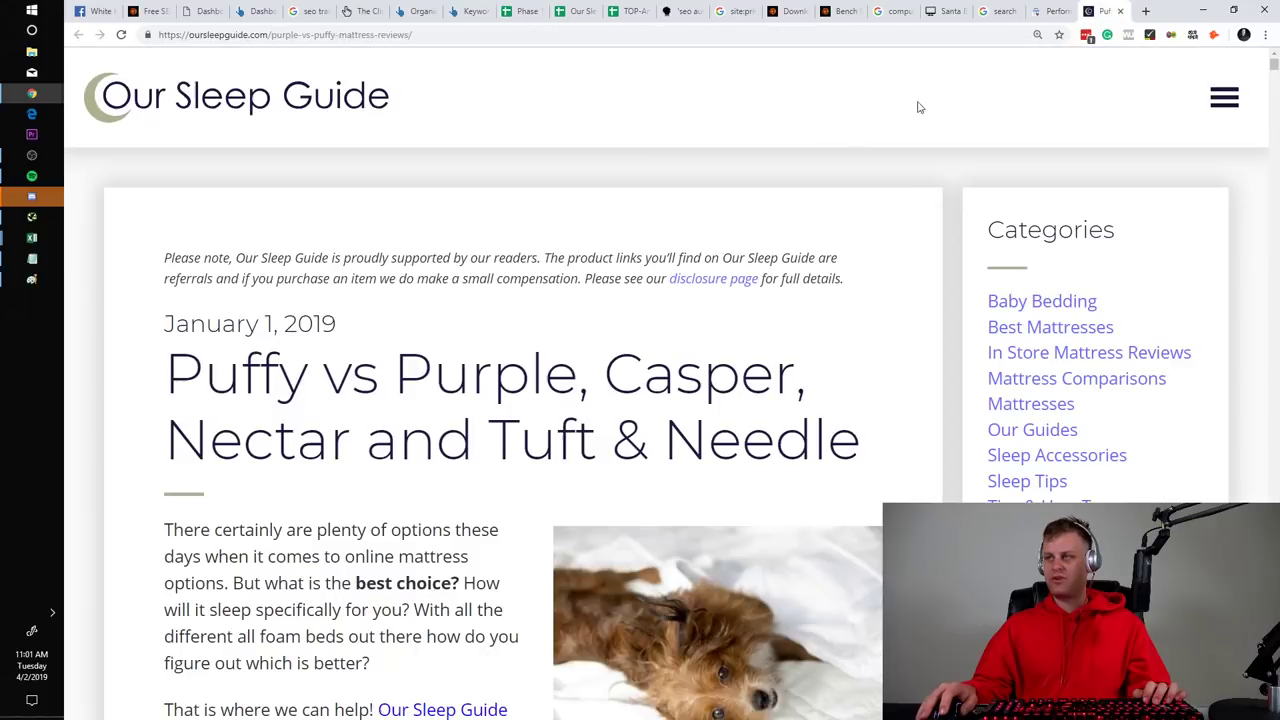
{"action": "scroll", "coordinate": [551, 297], "scroll_direction": "down", "scroll_amount": 1}
{"action": "scroll", "coordinate": [409, 312], "scroll_direction": "up", "scroll_amount": 1}
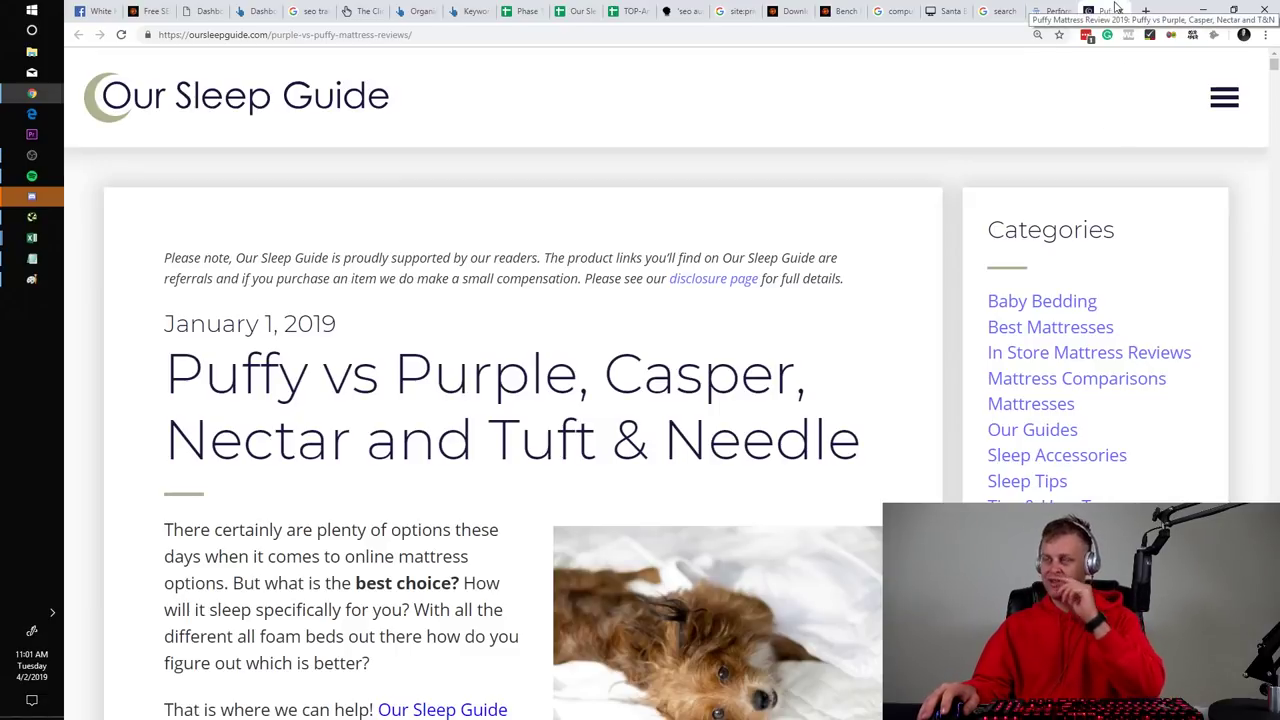
{"action": "left_click", "coordinate": [1050, 11]}
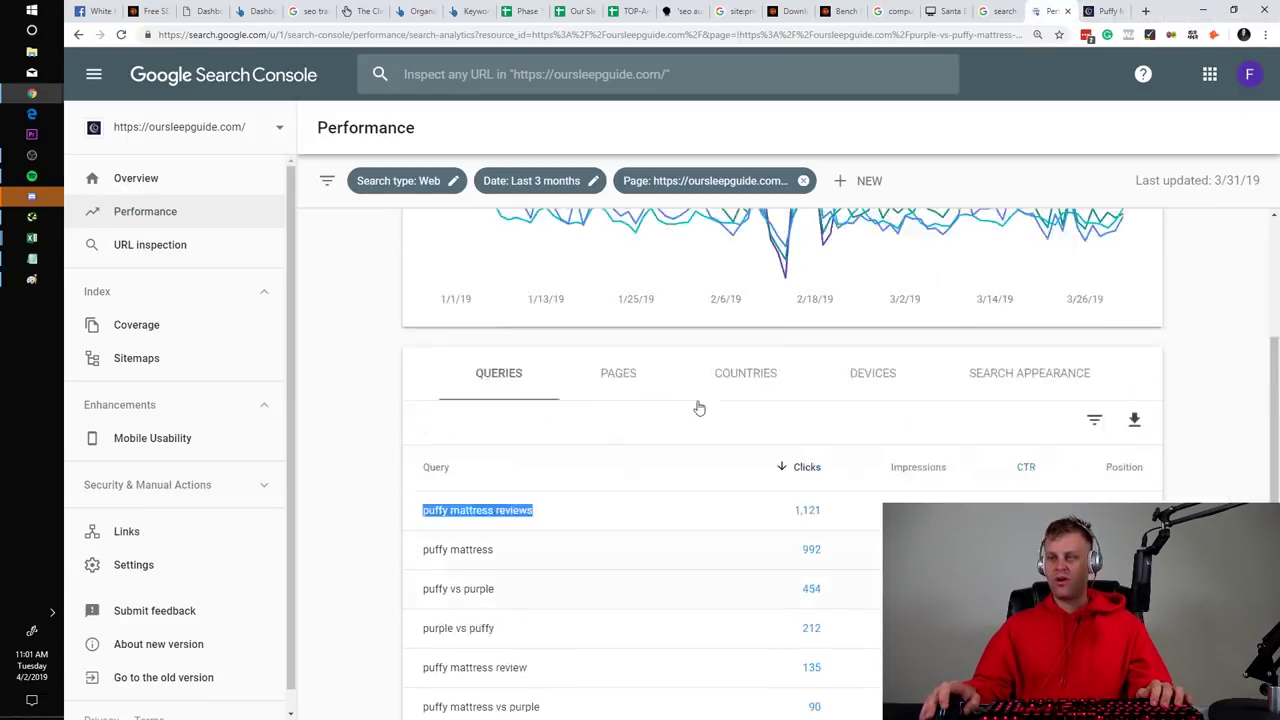
{"action": "scroll", "coordinate": [707, 387], "scroll_direction": "down", "scroll_amount": 5}
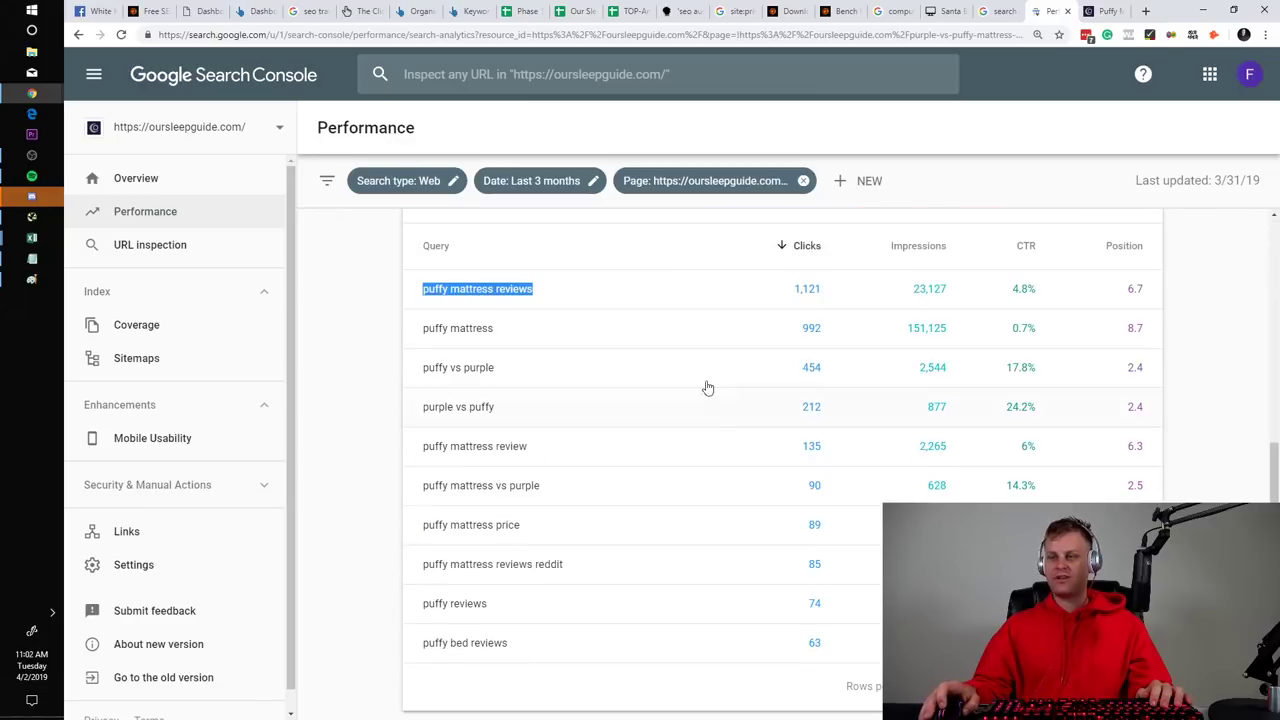
{"action": "scroll", "coordinate": [997, 307], "scroll_direction": "up", "scroll_amount": 1}
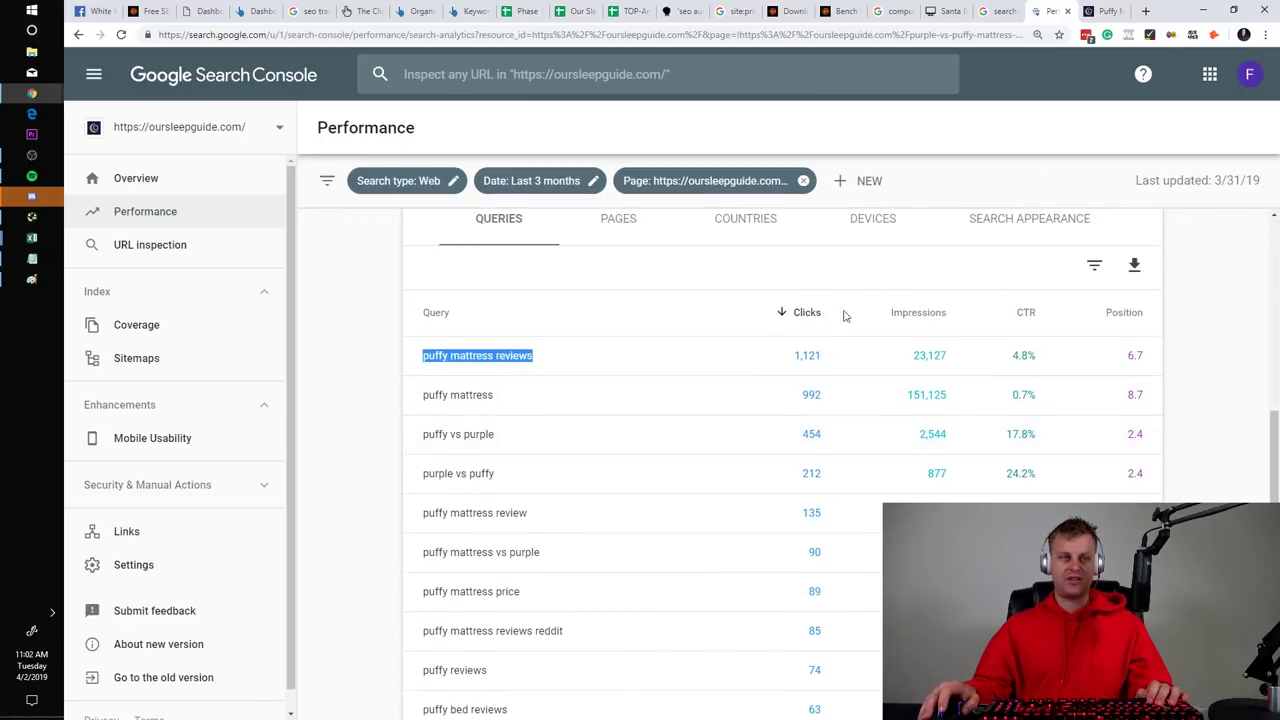
{"action": "scroll", "coordinate": [571, 374], "scroll_direction": "down", "scroll_amount": 2}
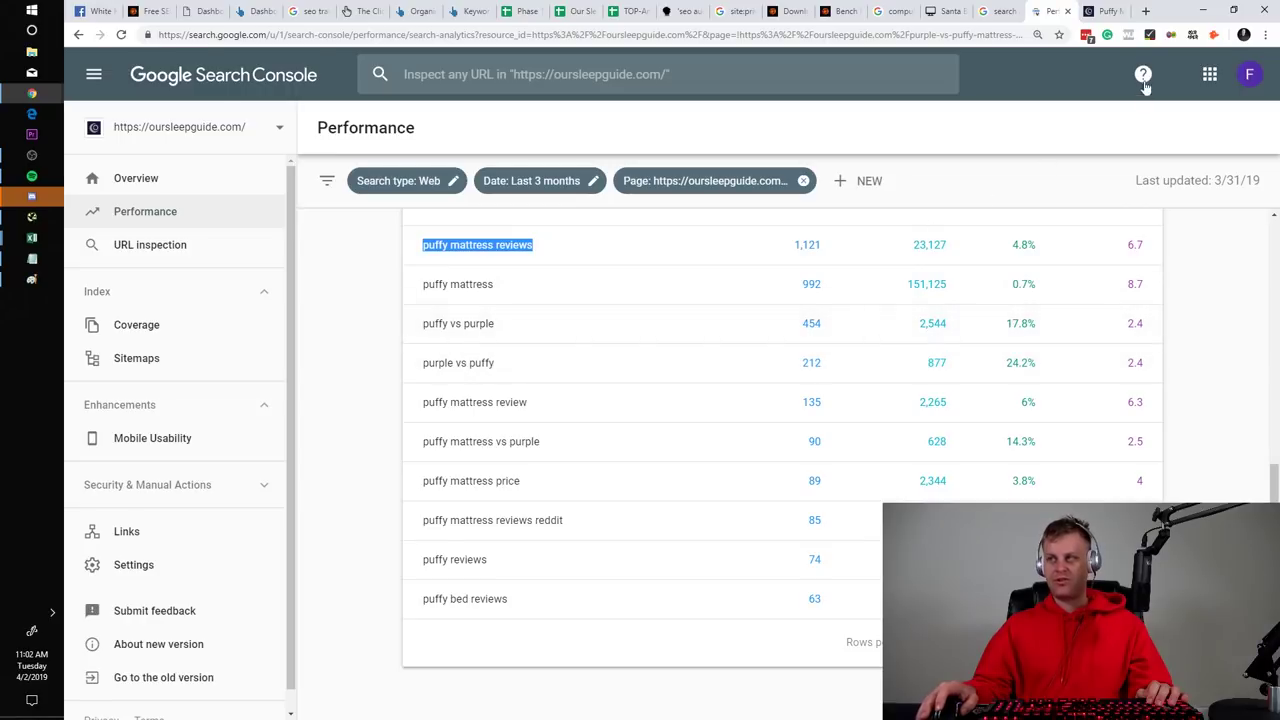
{"action": "left_click", "coordinate": [1105, 11]}
{"action": "left_click", "coordinate": [1052, 11]}
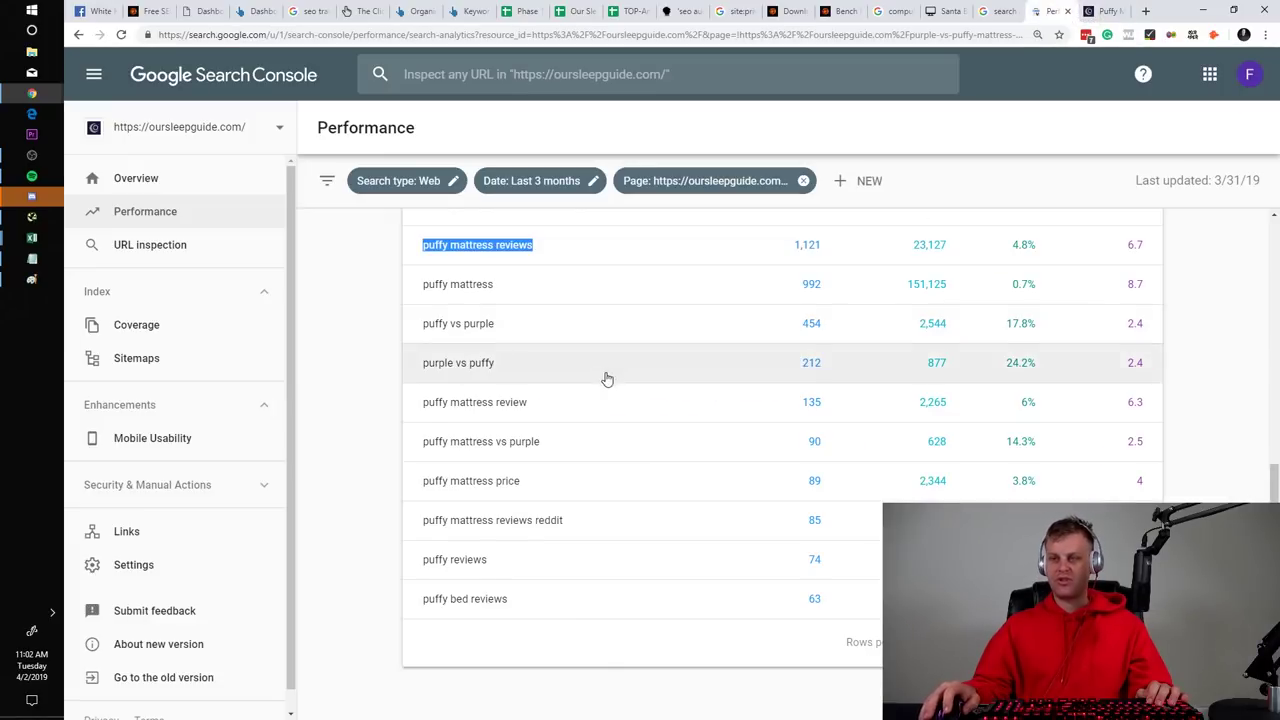
Copy the query "puffy vs purple" from the Search Console performance table and search for it within the Our Sleep Guide article
{"action": "scroll", "coordinate": [606, 379], "scroll_direction": "up", "scroll_amount": 2}
{"action": "left_click", "coordinate": [372, 433]}
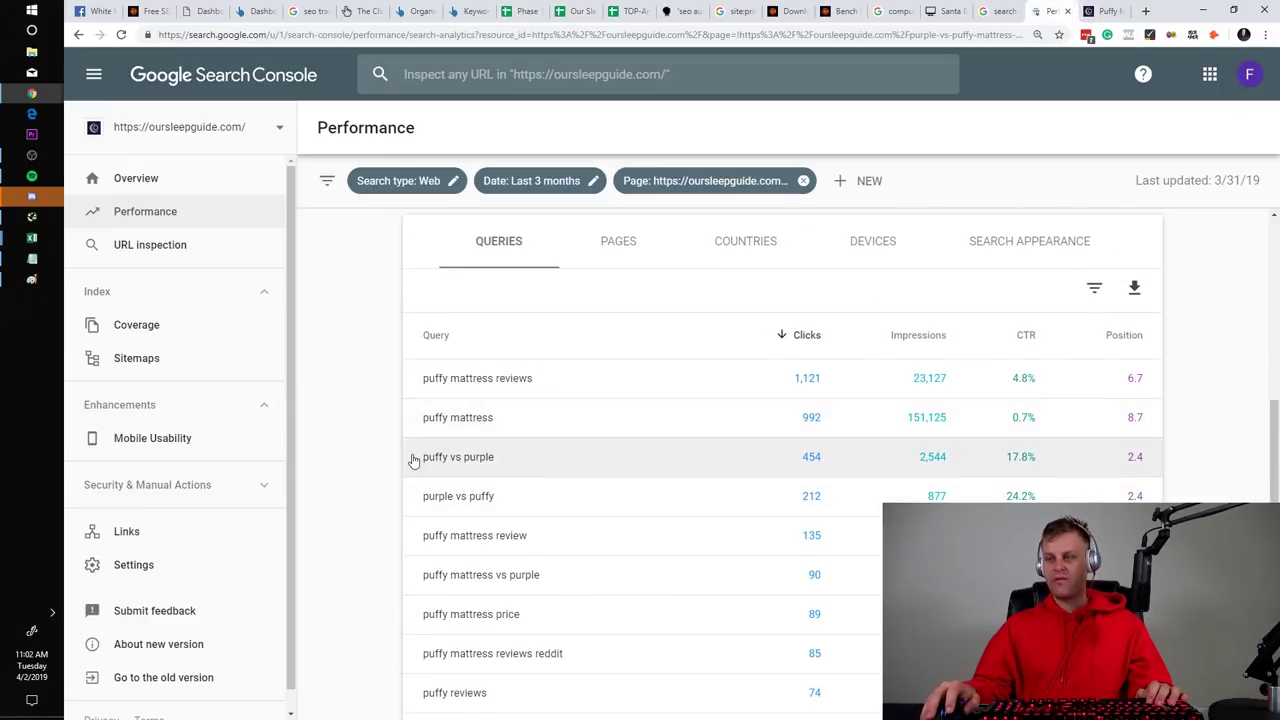
{"action": "left_click_drag", "start_coordinate": [413, 460], "coordinate": [514, 466]}
{"action": "key", "text": "ctrl+c"}
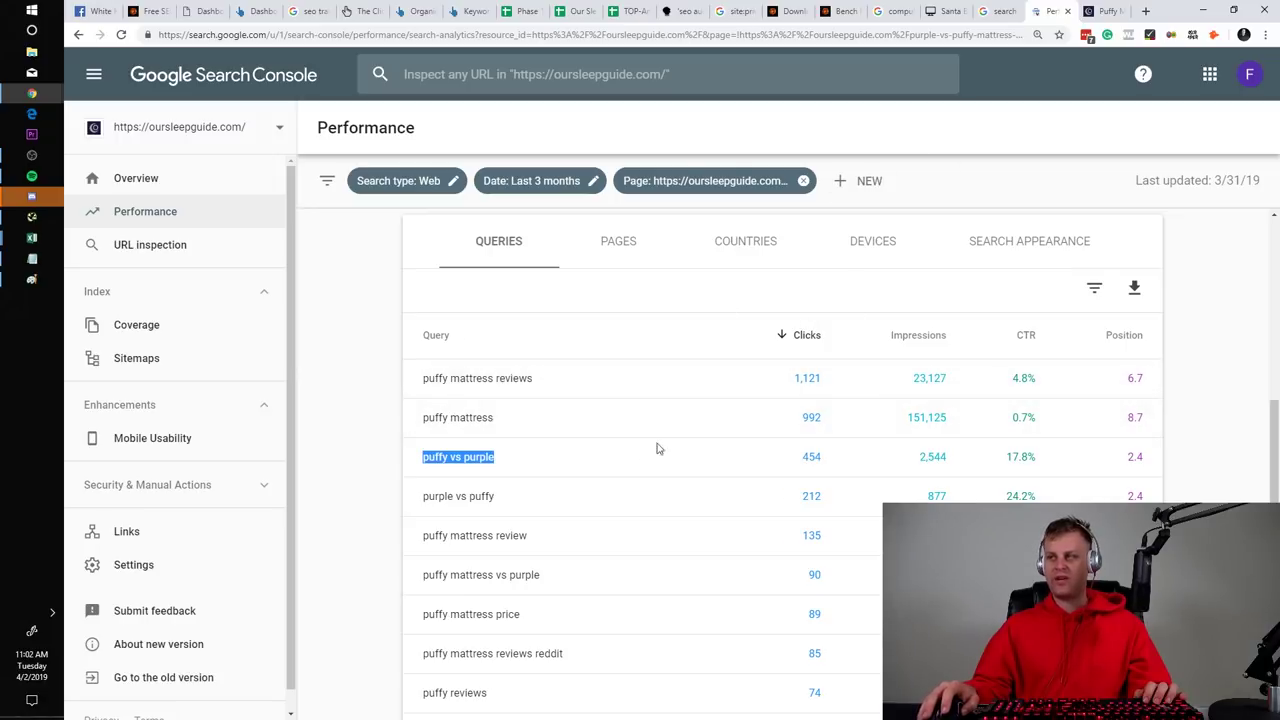
{"action": "left_click", "coordinate": [1102, 12]}
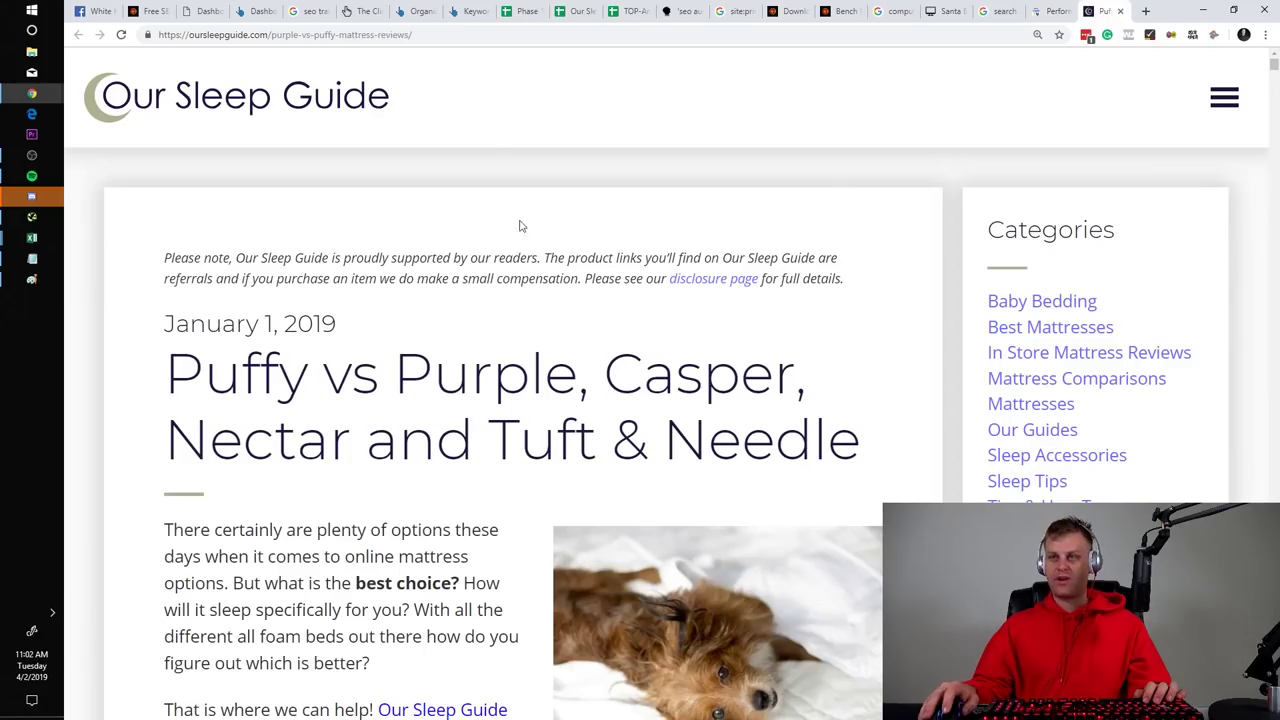
{"action": "key", "text": "ctrl+f"}
{"action": "key", "text": "ctrl+v"}
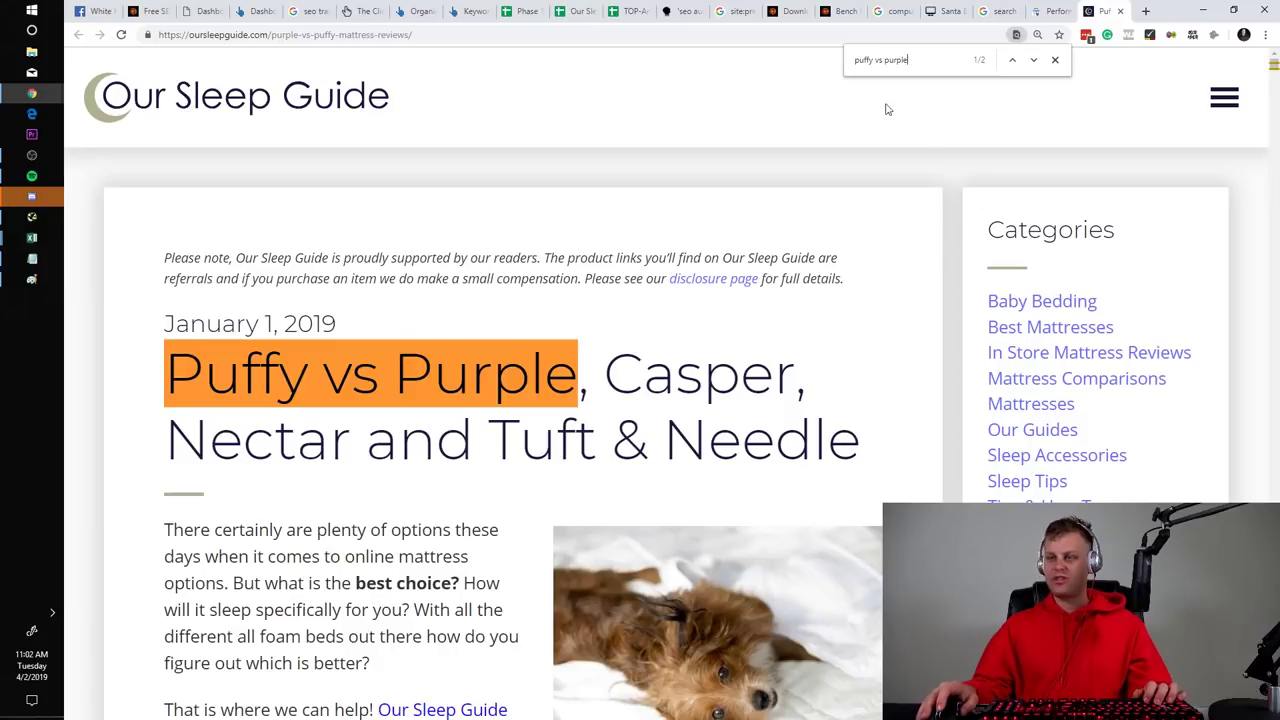
Switch to the Our Sleep Guide Phase 2 spreadsheet and try pasting the copied query over the Query header in the February benchmarks
{"action": "left_click", "coordinate": [632, 11]}
{"action": "left_click", "coordinate": [580, 11]}
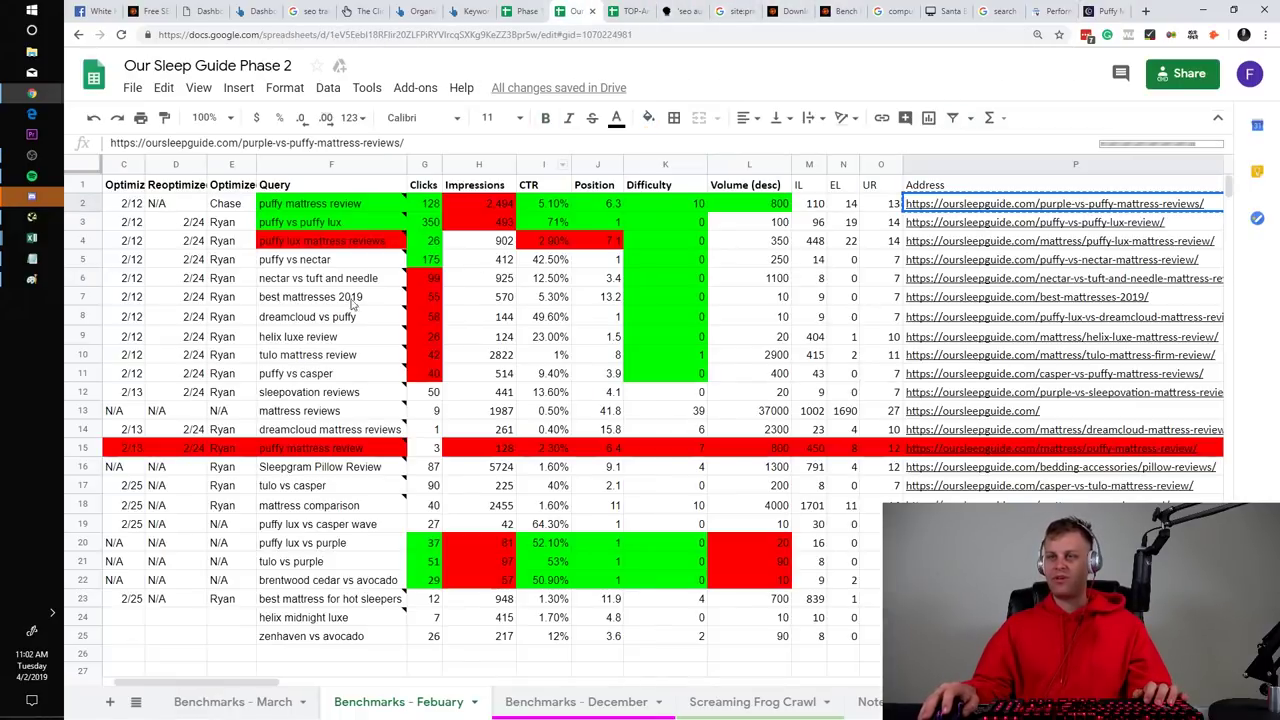
{"action": "left_click", "coordinate": [330, 203]}
{"action": "key", "text": "ctrl+v"}
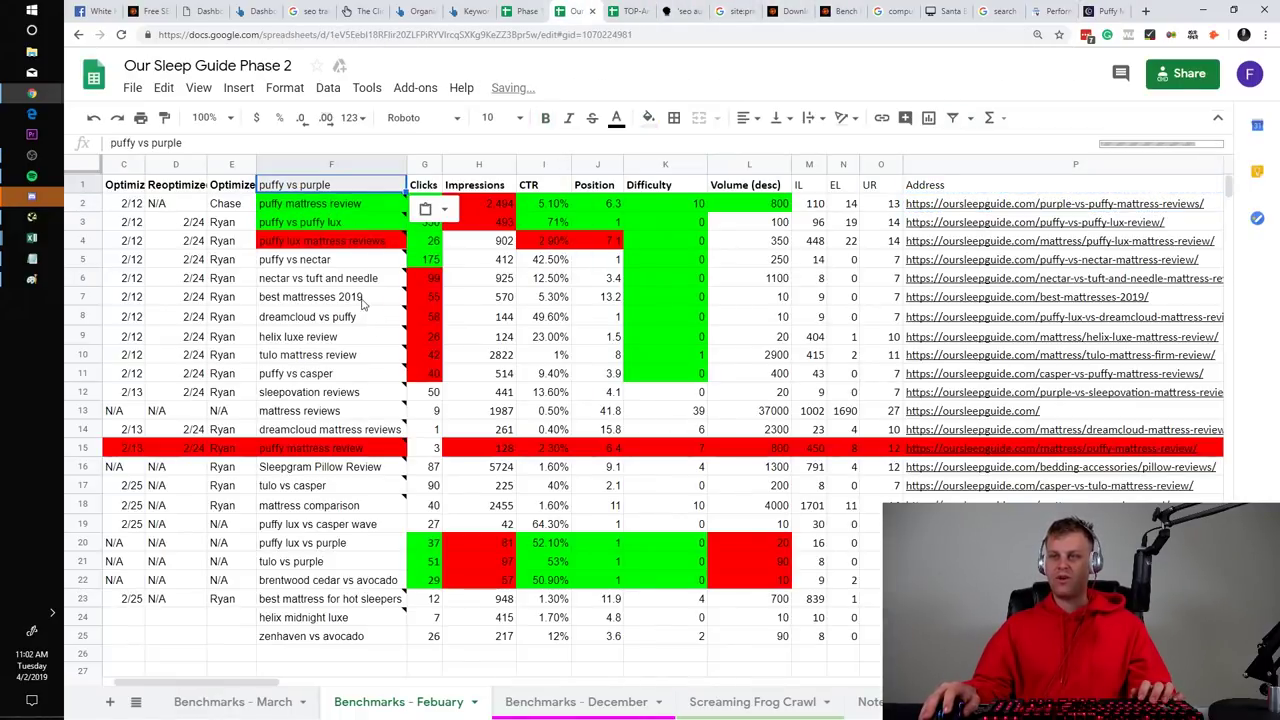
{"action": "key", "text": "ctrl+z"}
{"action": "key", "text": "ctrl+y"}
{"action": "key", "text": "ctrl+z"}
Copy the clicks, impressions, CTR and position of the "puffy vs purple" query from Search Console and return to the Phase 2 spreadsheet
{"action": "left_click", "coordinate": [428, 205]}
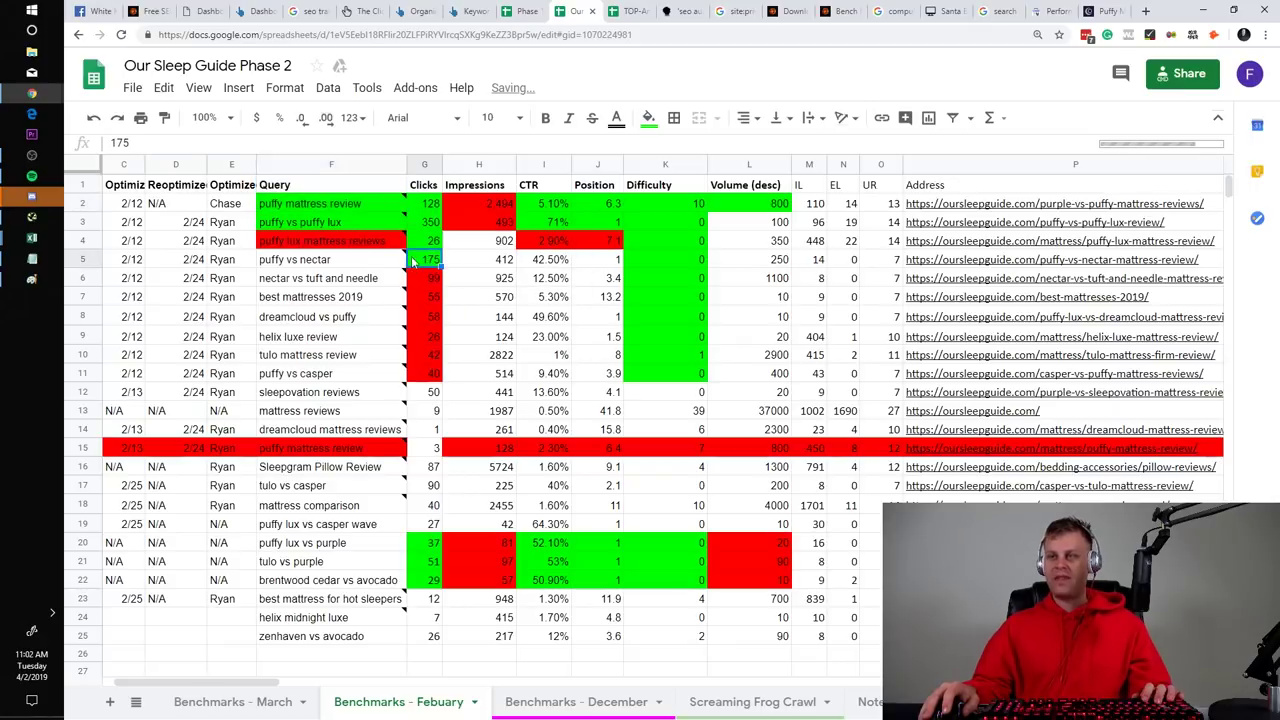
{"action": "left_click_drag", "start_coordinate": [448, 207], "coordinate": [545, 204]}
{"action": "left_click", "coordinate": [545, 204]}
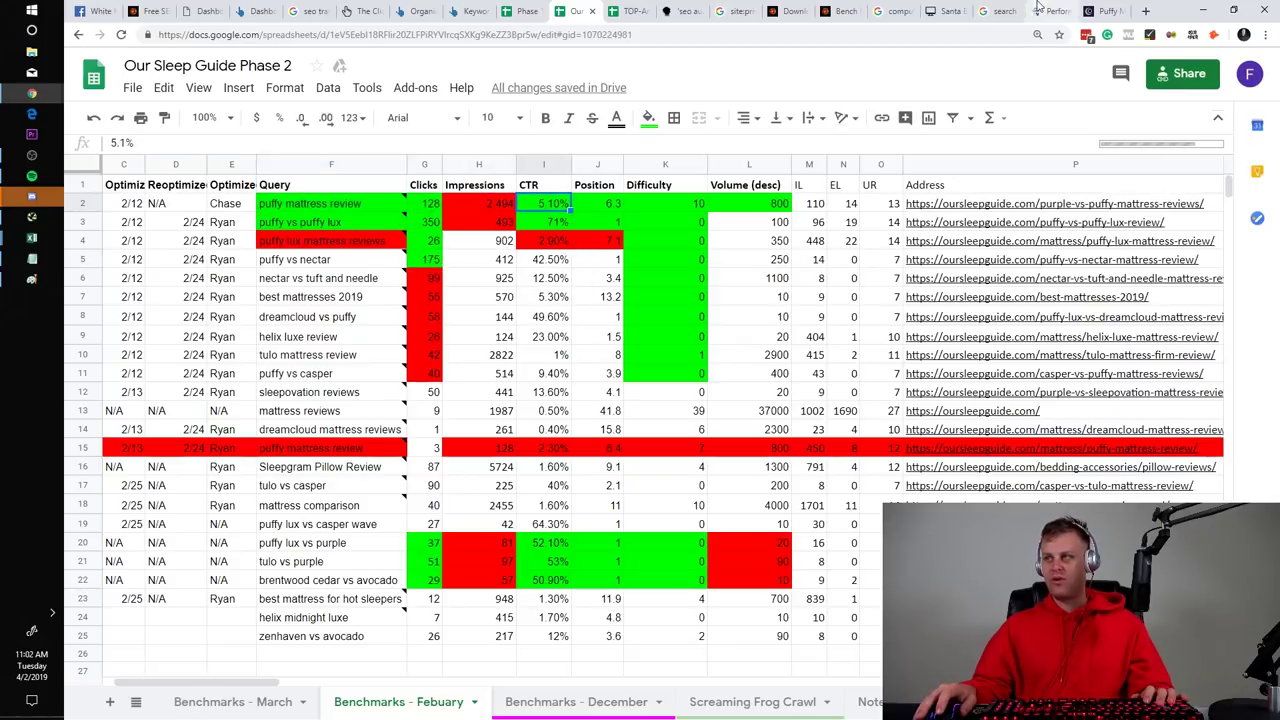
{"action": "left_click", "coordinate": [1050, 11]}
{"action": "left_click_drag", "start_coordinate": [751, 459], "coordinate": [1134, 463]}
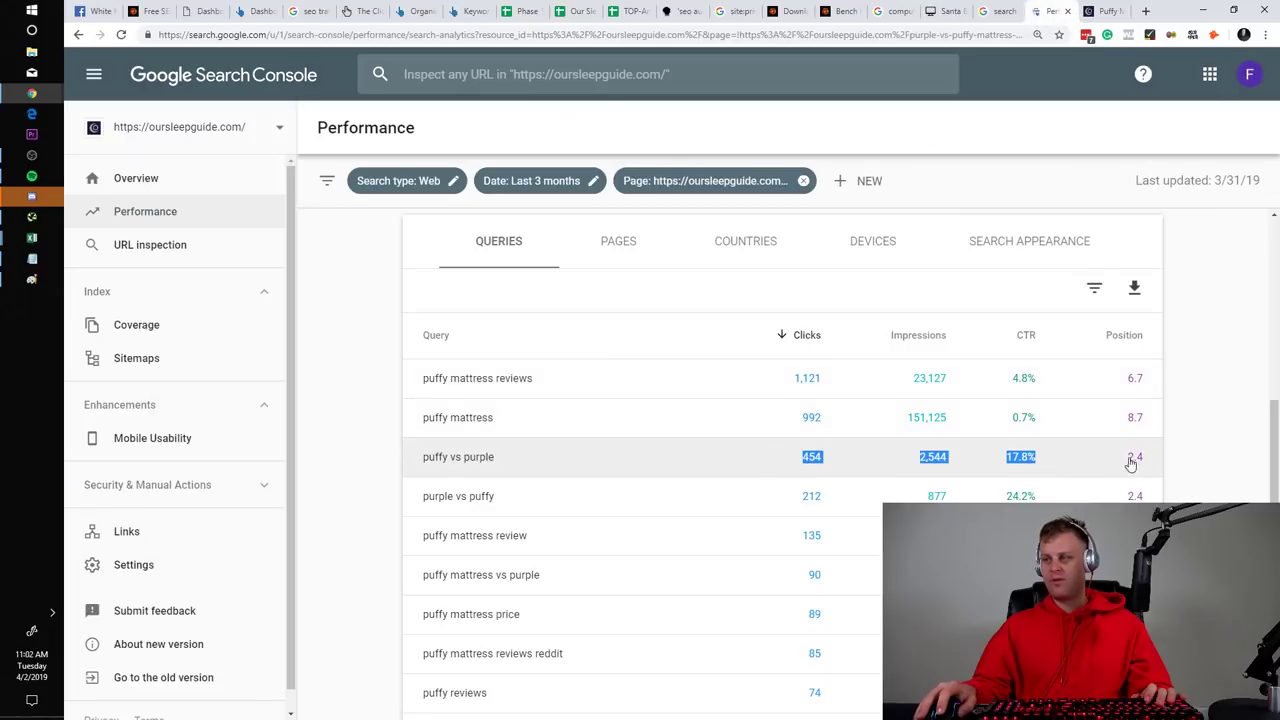
{"action": "left_click", "coordinate": [588, 11]}
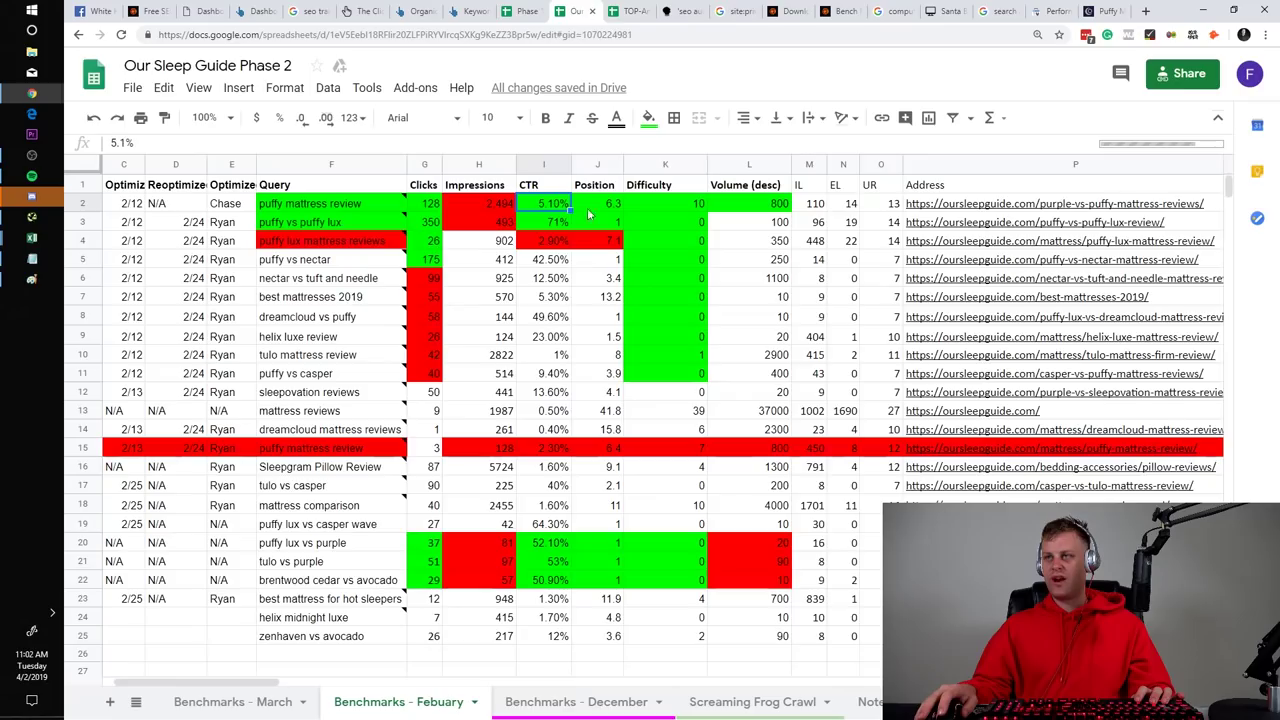
Review the query, clicks, impressions, CTR, position, difficulty and volume fields for the first page in the February benchmarks
{"action": "key", "text": "Left"}
{"action": "key", "text": "Left"}
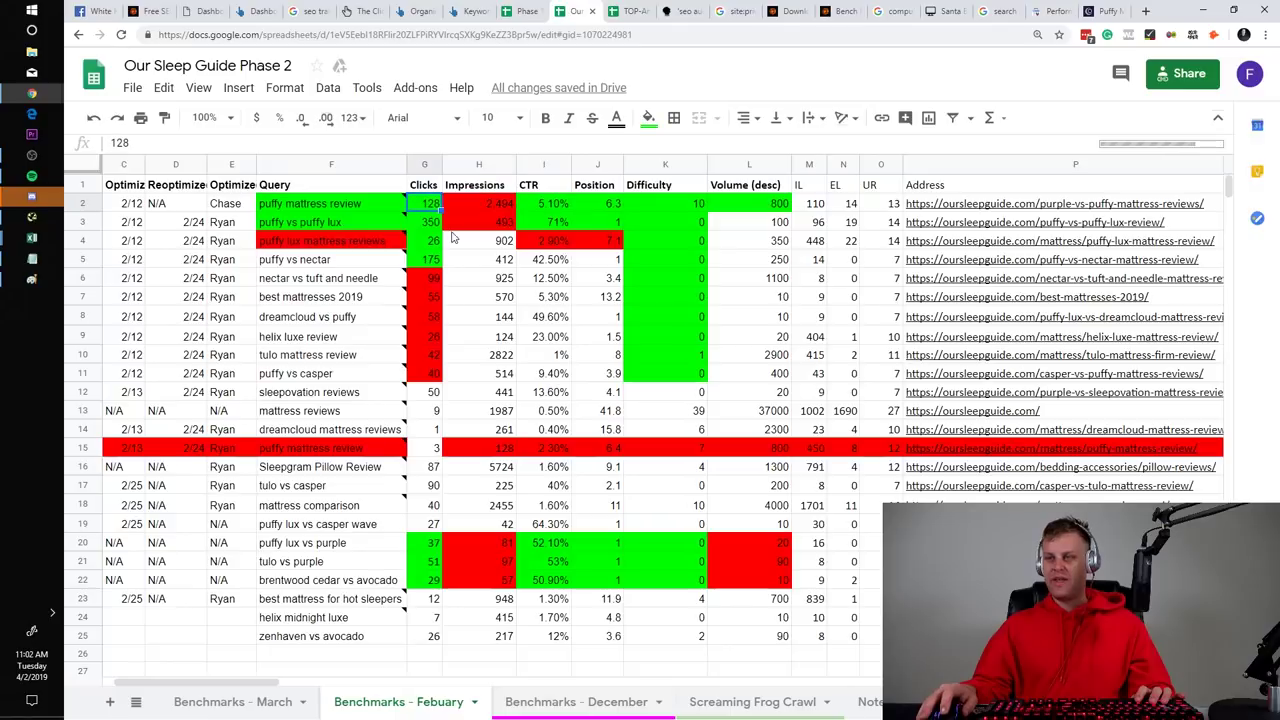
{"action": "key", "text": "Left"}
{"action": "left_click", "coordinate": [370, 256]}
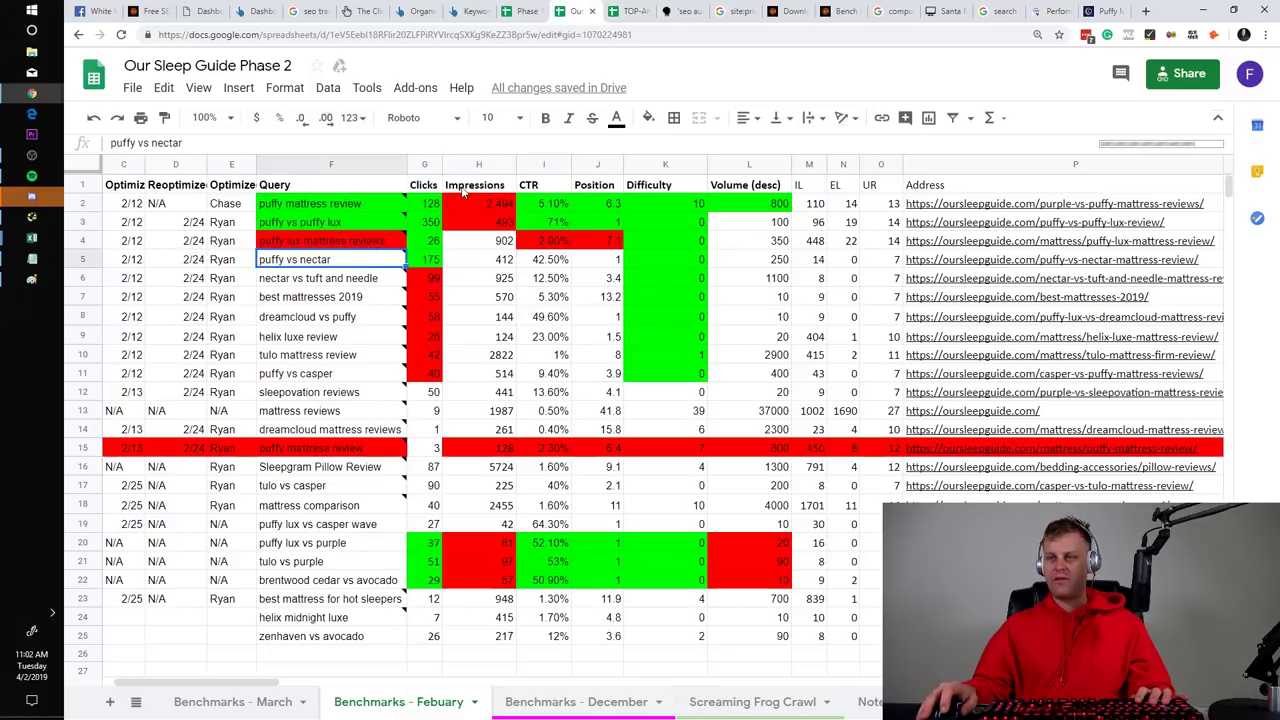
{"action": "left_click", "coordinate": [479, 207]}
{"action": "left_click", "coordinate": [492, 282]}
{"action": "left_click", "coordinate": [560, 200]}
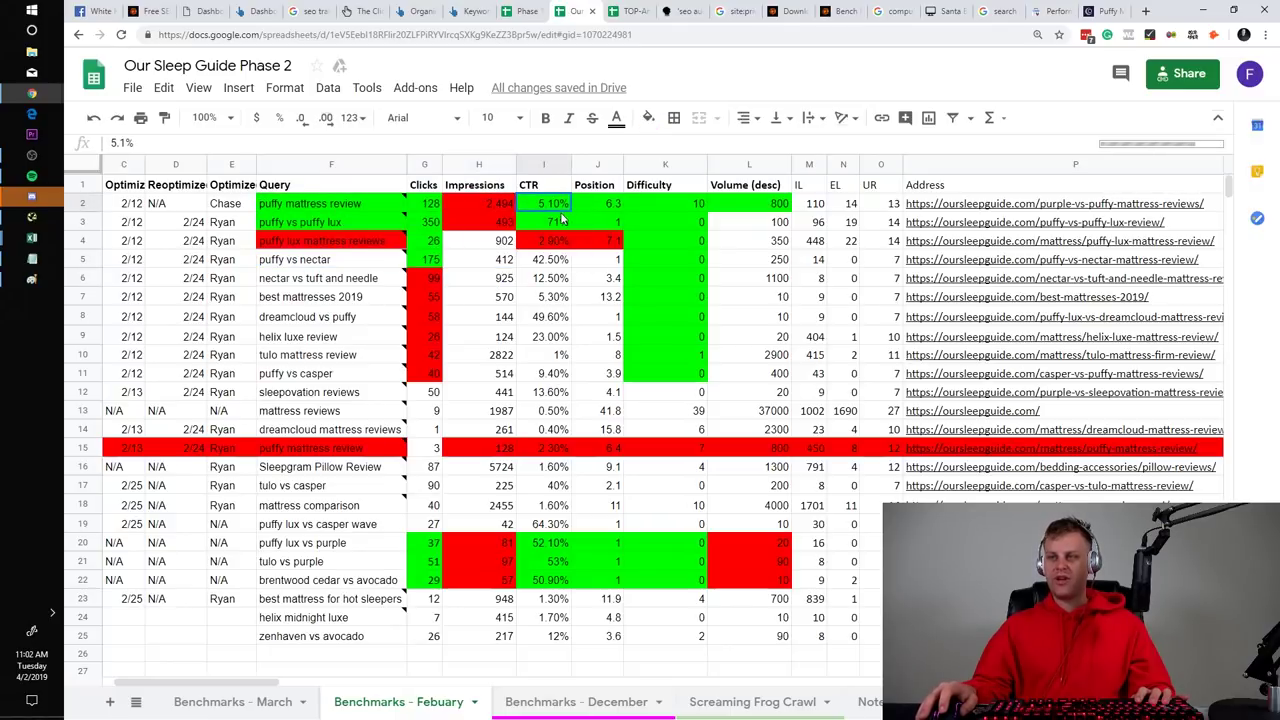
{"action": "left_click", "coordinate": [551, 296]}
{"action": "left_click", "coordinate": [603, 203]}
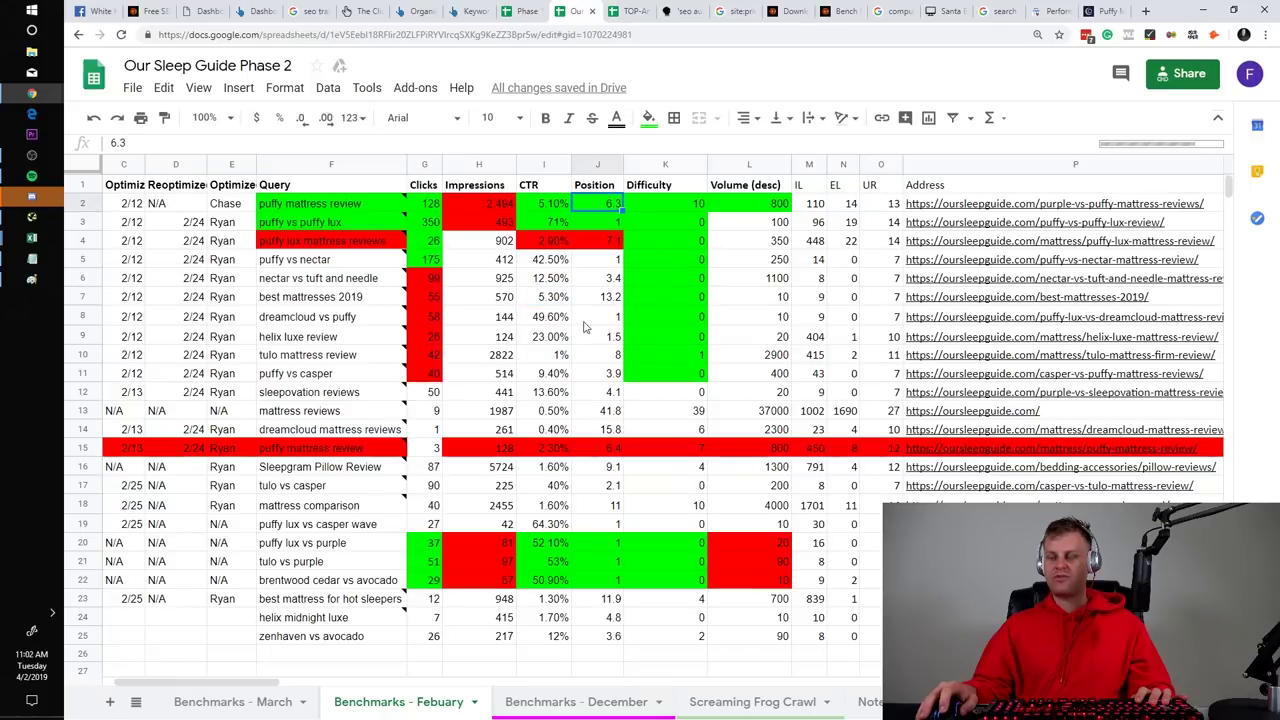
{"action": "left_click", "coordinate": [585, 322]}
{"action": "left_click", "coordinate": [600, 203]}
{"action": "left_click", "coordinate": [660, 203]}
{"action": "left_click", "coordinate": [665, 298]}
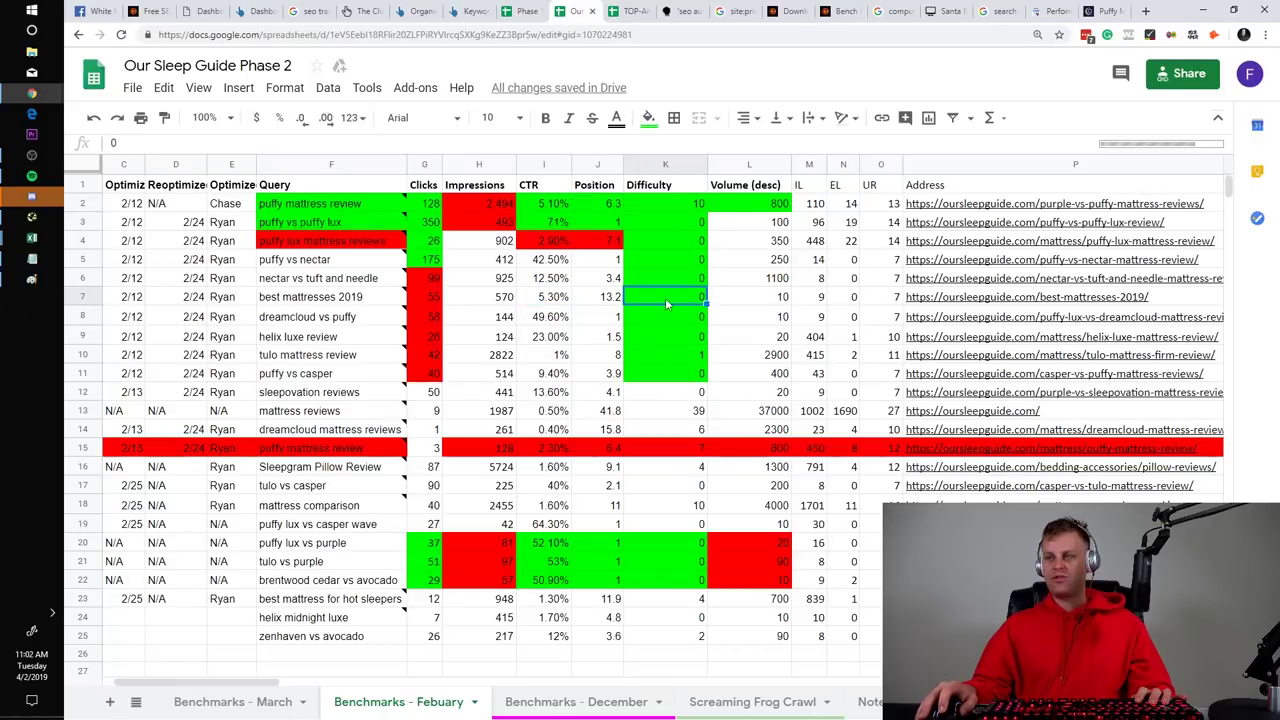
{"action": "left_click", "coordinate": [670, 208]}
{"action": "left_click", "coordinate": [742, 210]}
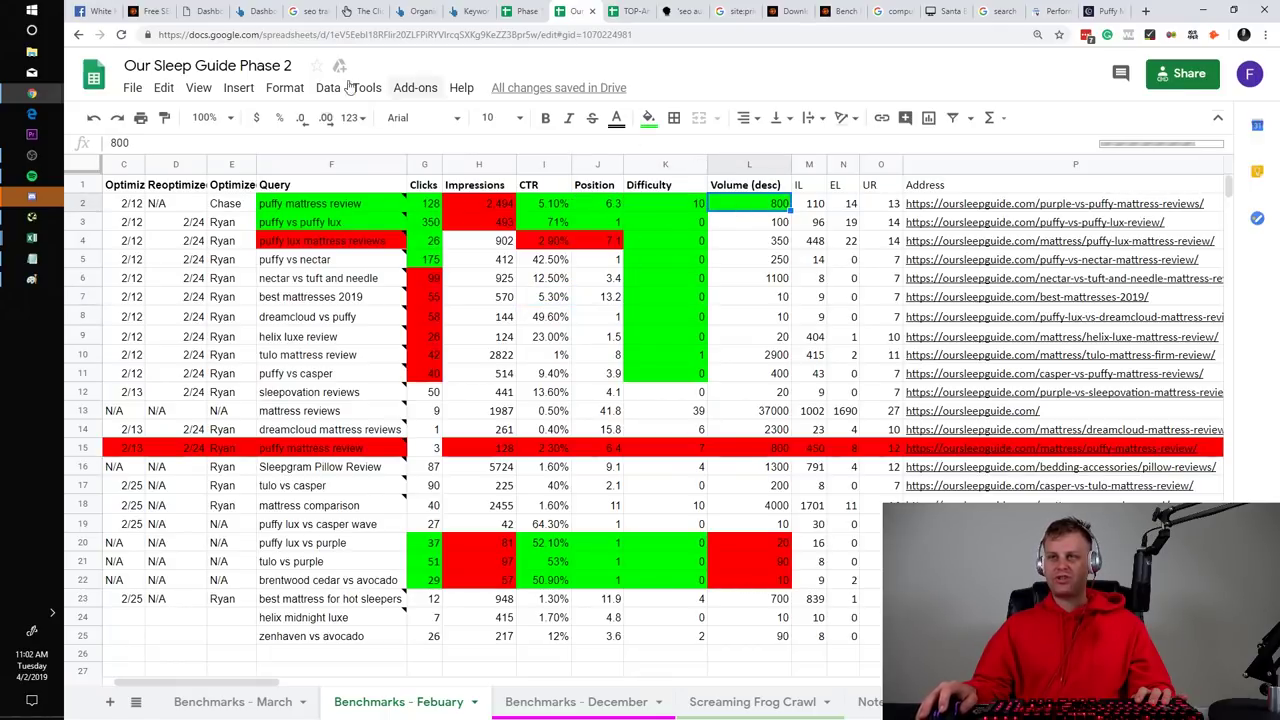
Look up "puffy vs purple" for Google in the United States with Ahrefs Keywords explorer
{"action": "left_click", "coordinate": [464, 10]}
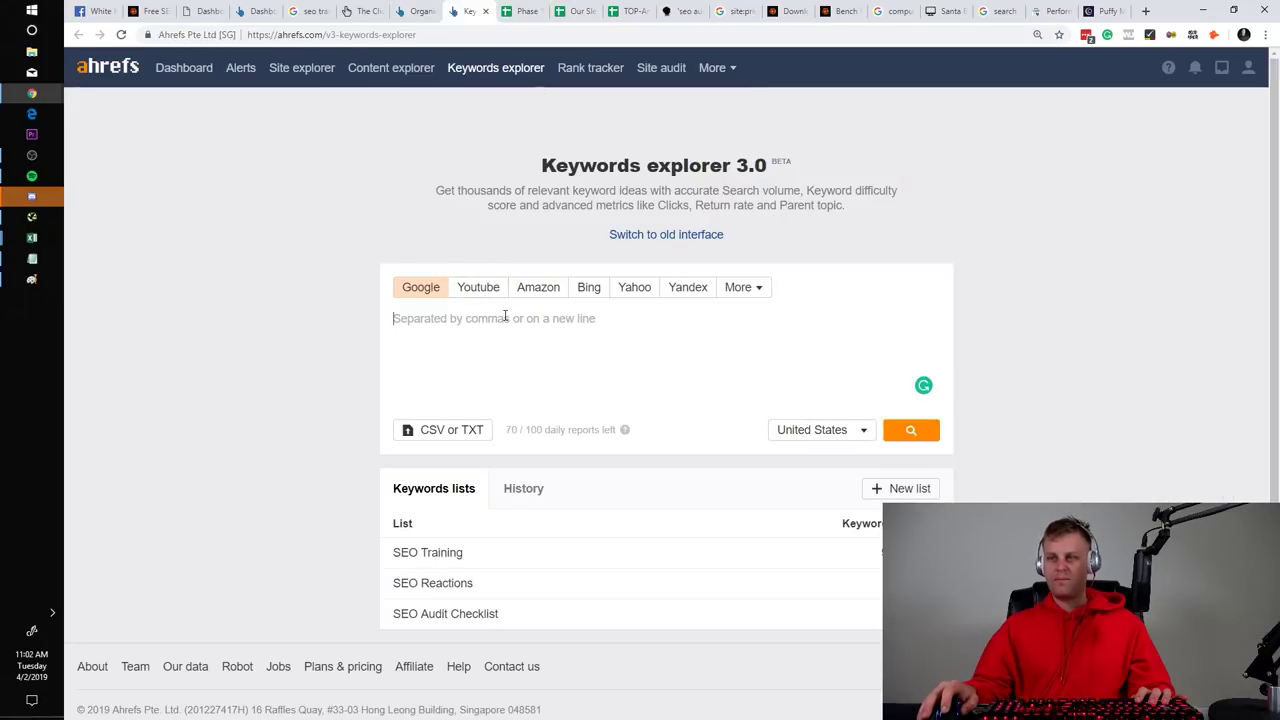
{"action": "type", "text": "434 2.3M 17.6% 2.6"}
{"action": "key", "text": "ctrl+z"}
{"action": "type", "text": "p"}
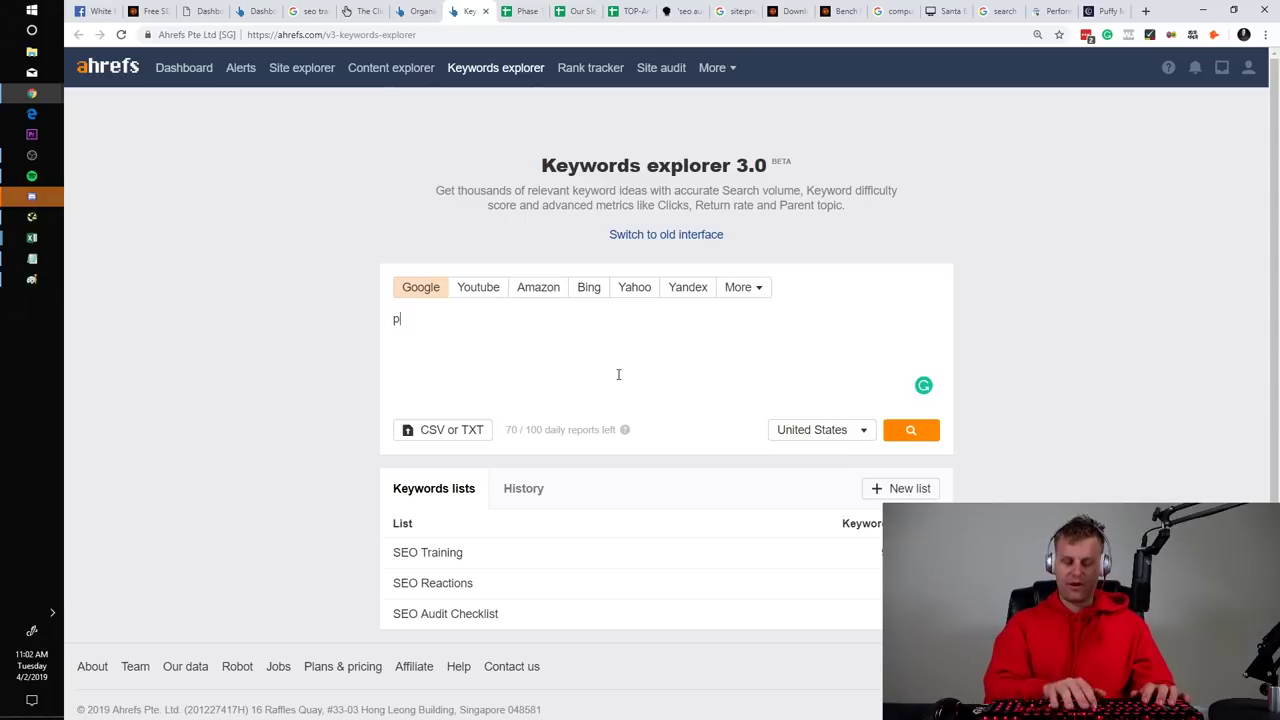
{"action": "type", "text": "uffy vs pur"}
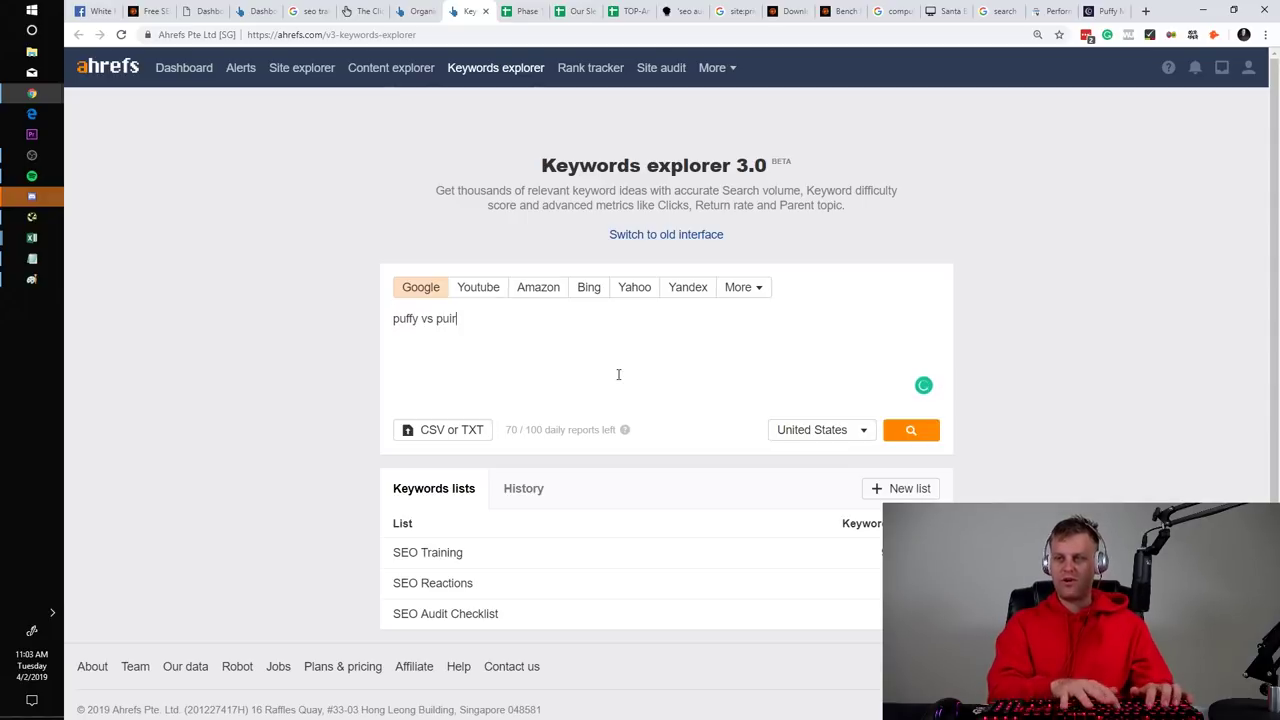
{"action": "type", "text": "ple"}
{"action": "key", "text": "Return"}
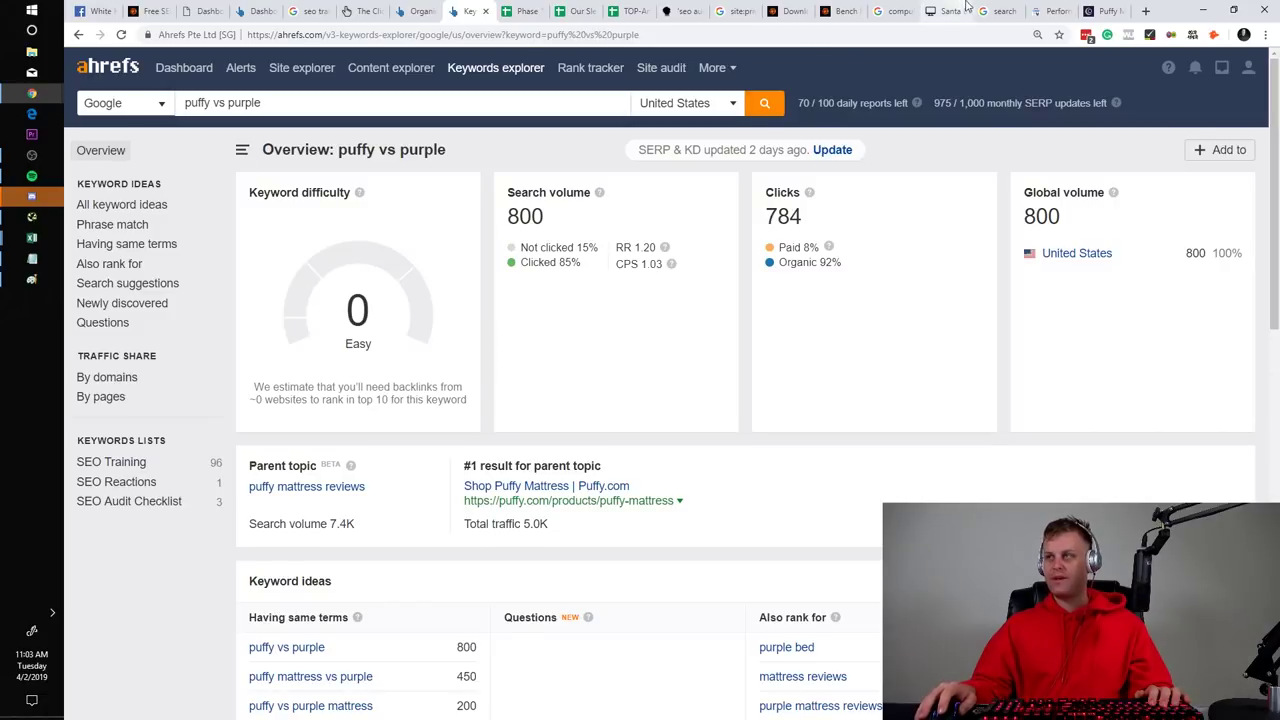
Return to the Our Sleep Guide Phase 2 spreadsheet and compare the keyword difficulty with the UR of the purple-vs-puffy-mattress-reviews page
{"action": "left_click", "coordinate": [634, 11]}
{"action": "left_click", "coordinate": [580, 11]}
{"action": "left_click", "coordinate": [527, 11]}
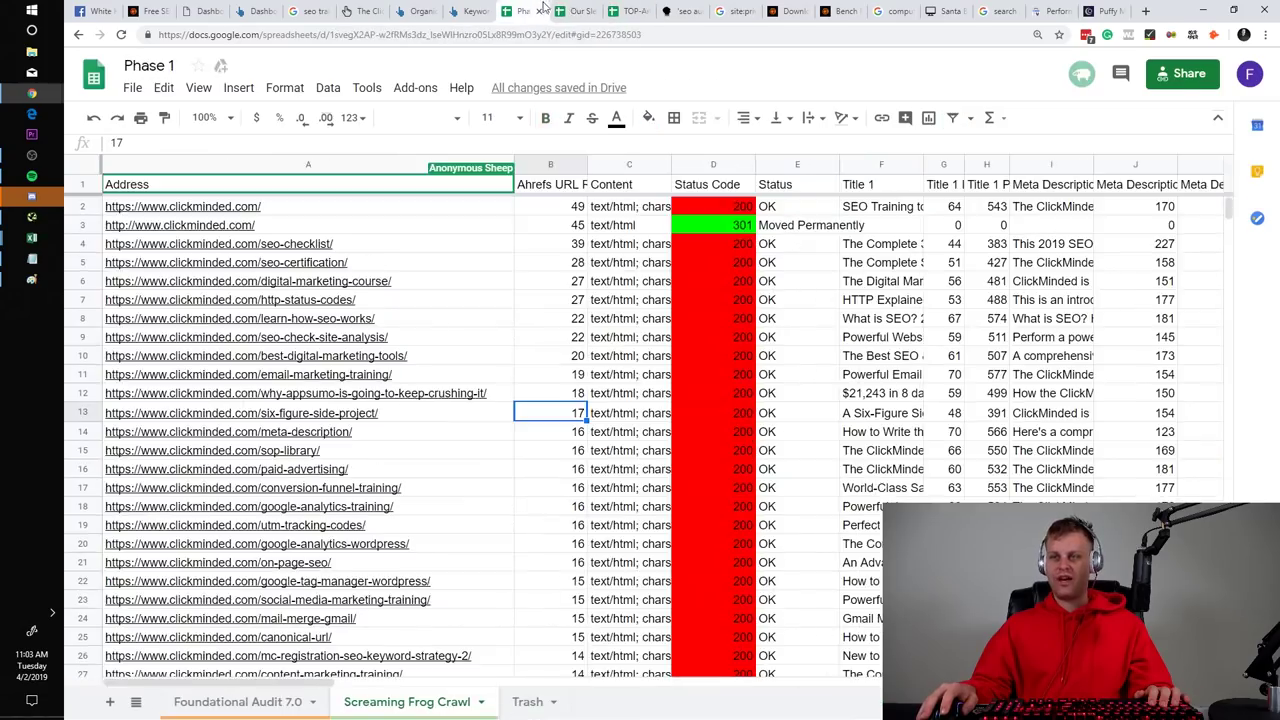
{"action": "left_click", "coordinate": [578, 11]}
{"action": "left_click", "coordinate": [653, 193]}
{"action": "left_click", "coordinate": [656, 205]}
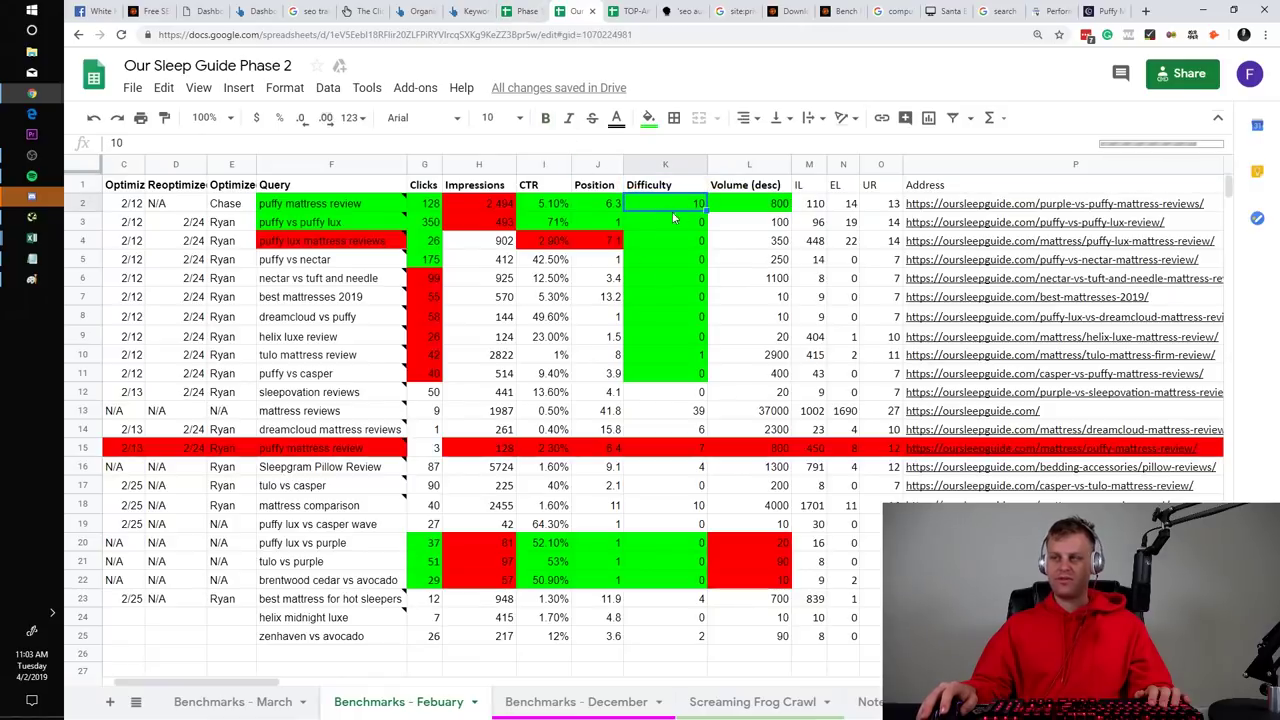
{"action": "left_click", "coordinate": [880, 203]}
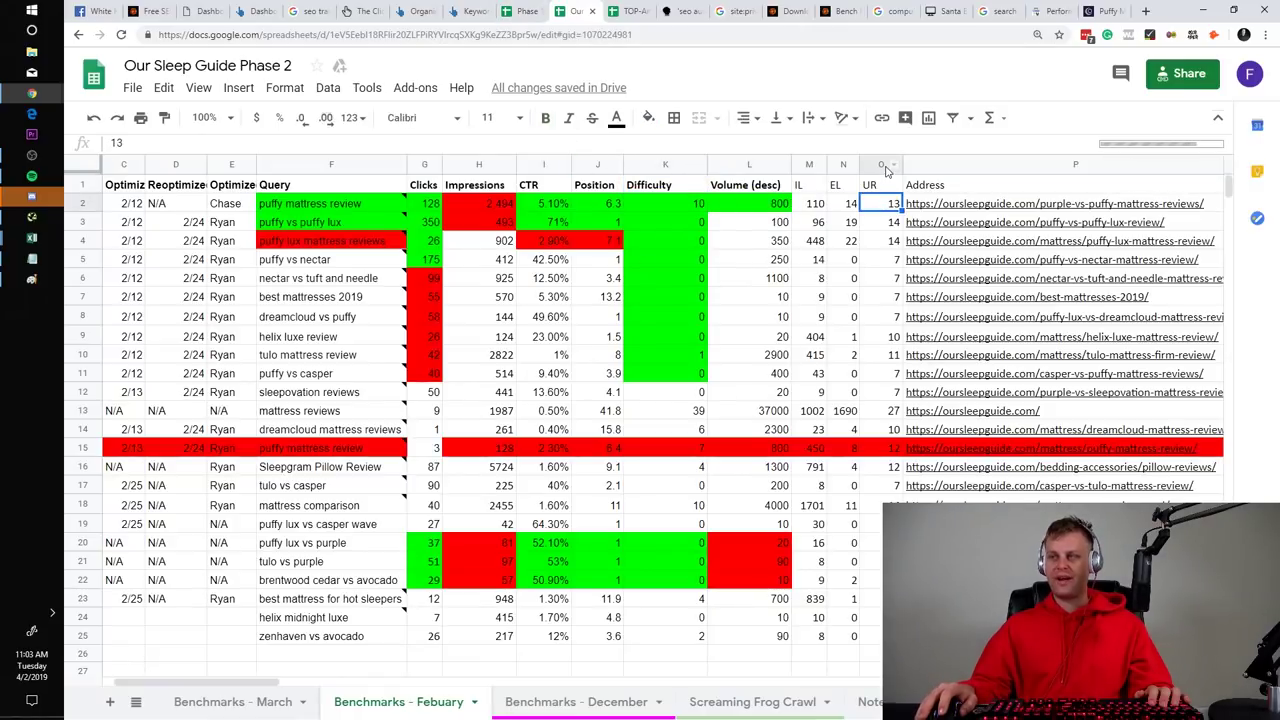
{"action": "left_click", "coordinate": [886, 167]}
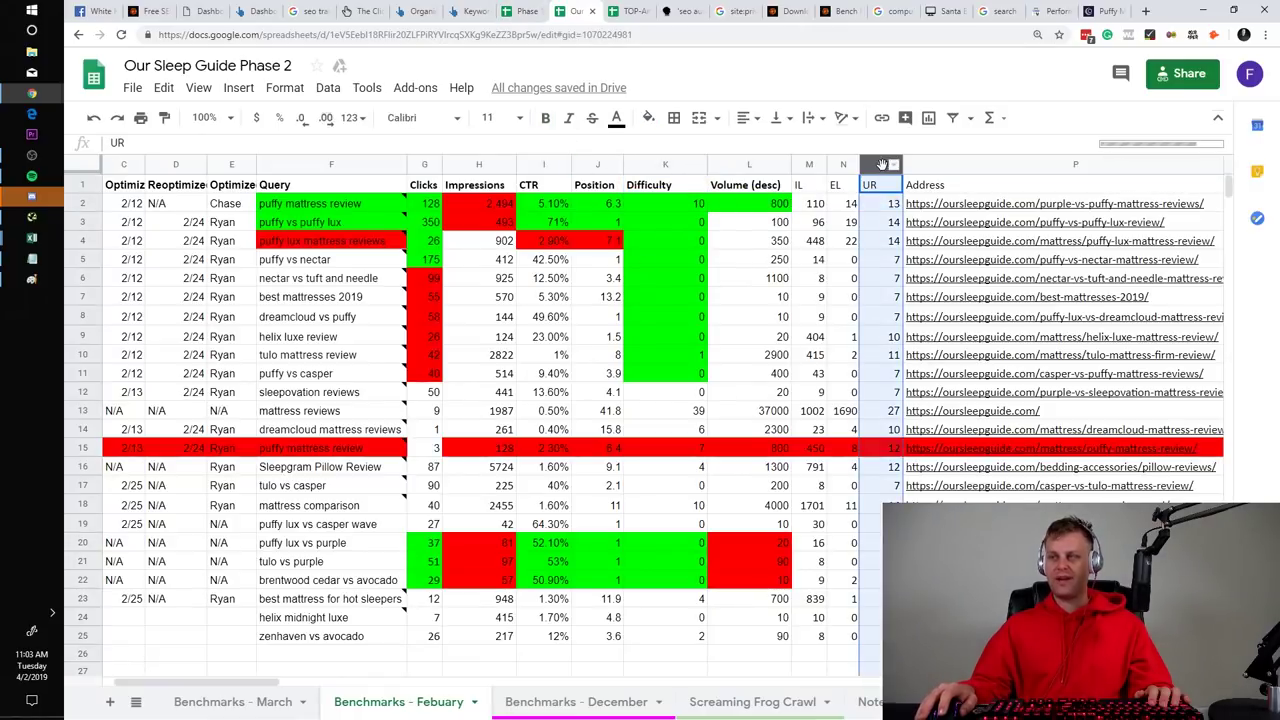
{"action": "left_click", "coordinate": [950, 205]}
{"action": "key", "text": "Left"}
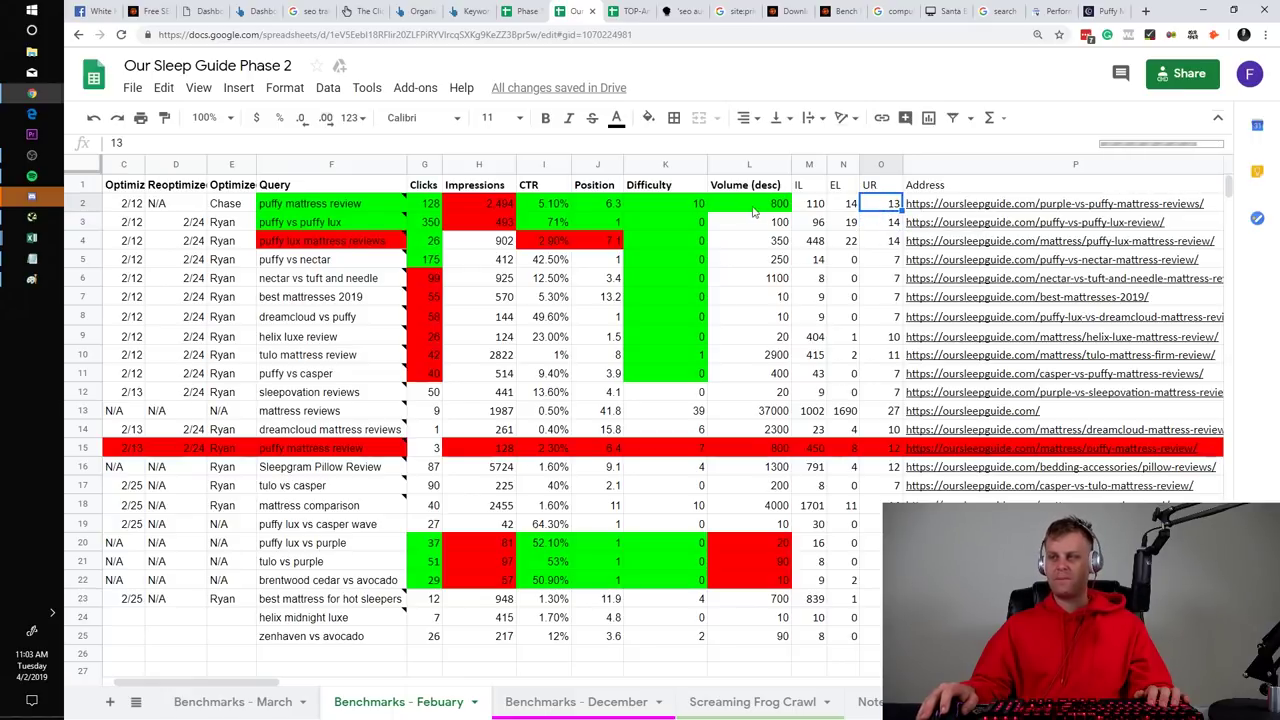
{"action": "left_click", "coordinate": [689, 206]}
{"action": "left_click", "coordinate": [880, 207]}
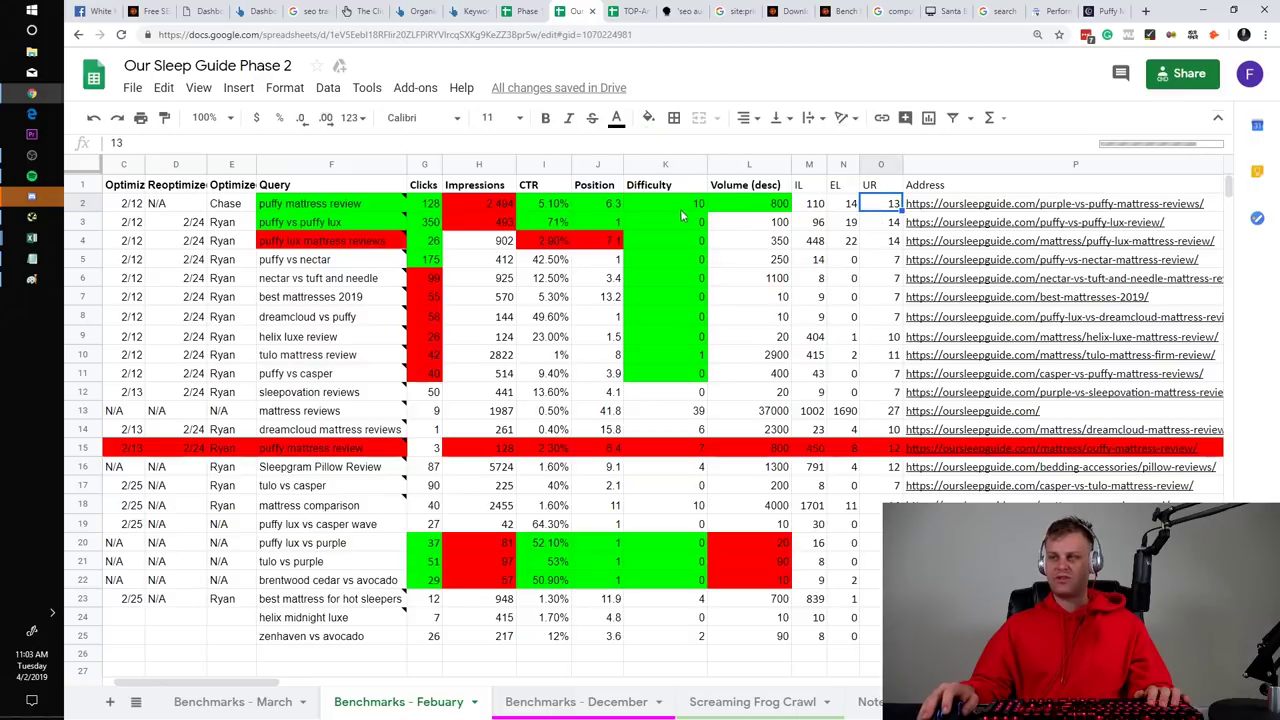
{"action": "left_click", "coordinate": [690, 206]}
{"action": "left_click", "coordinate": [876, 207]}
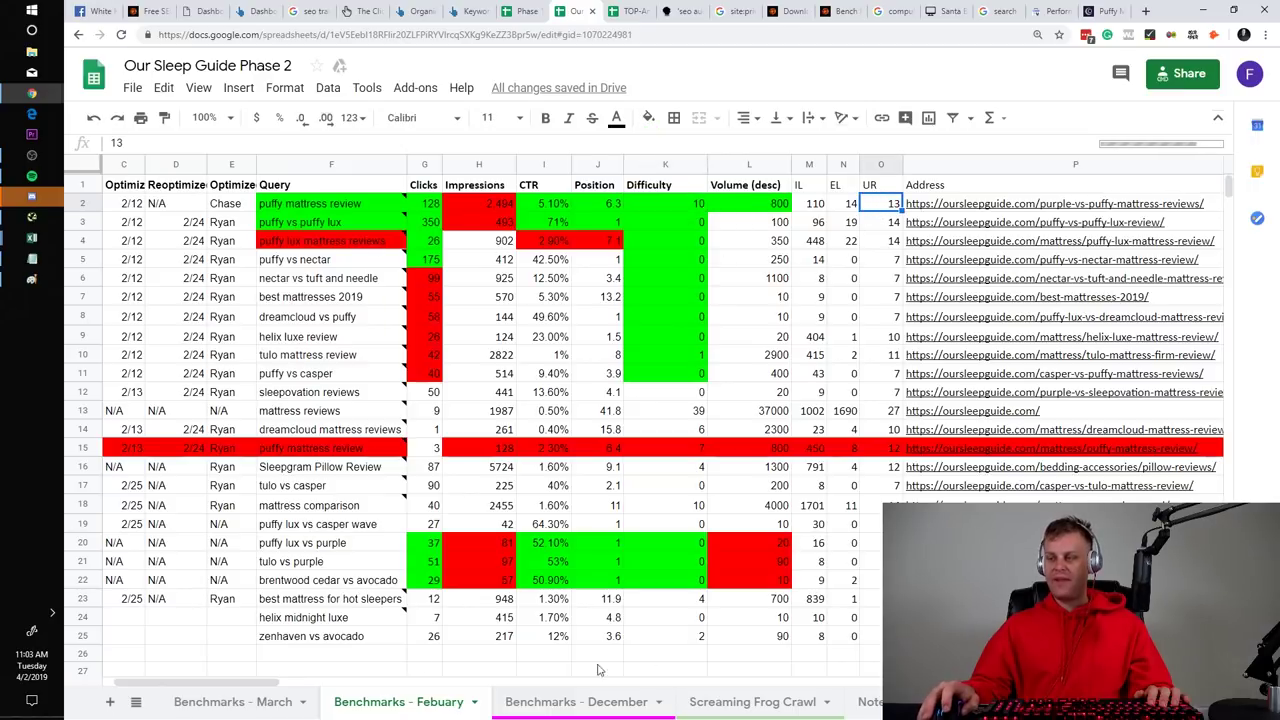
Check the duplicate content percentage and RT value of the purple-vs-puffy-mattress-reviews page in the February benchmarks
{"action": "scroll", "coordinate": [190, 675], "scroll_direction": "left", "scroll_amount": 2}
{"action": "left_click", "coordinate": [133, 206]}
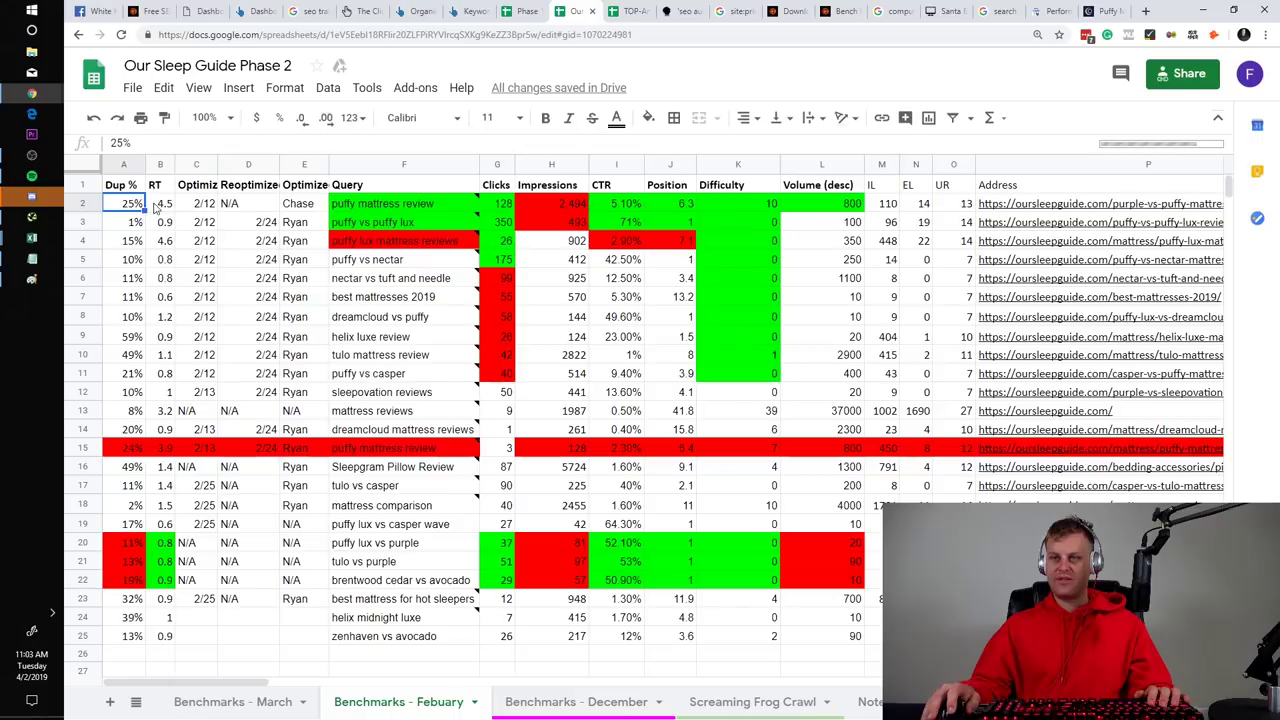
{"action": "left_click", "coordinate": [159, 207]}
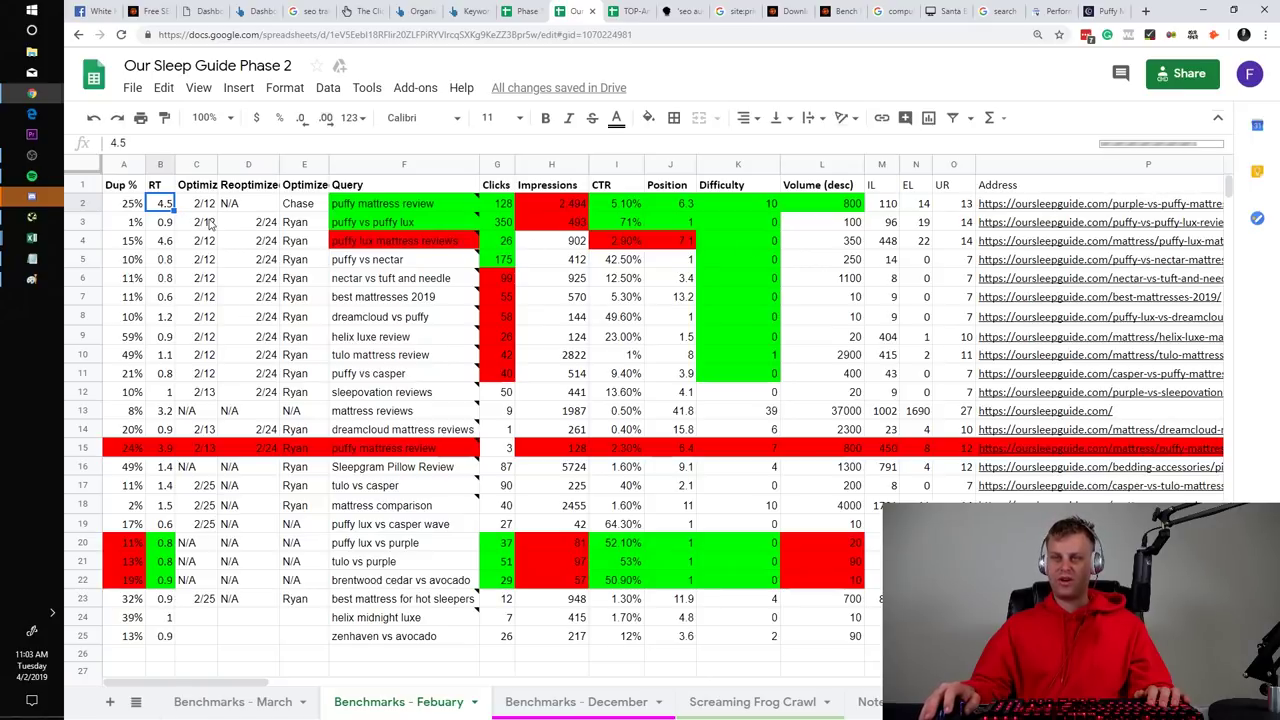
{"action": "left_click", "coordinate": [140, 207]}
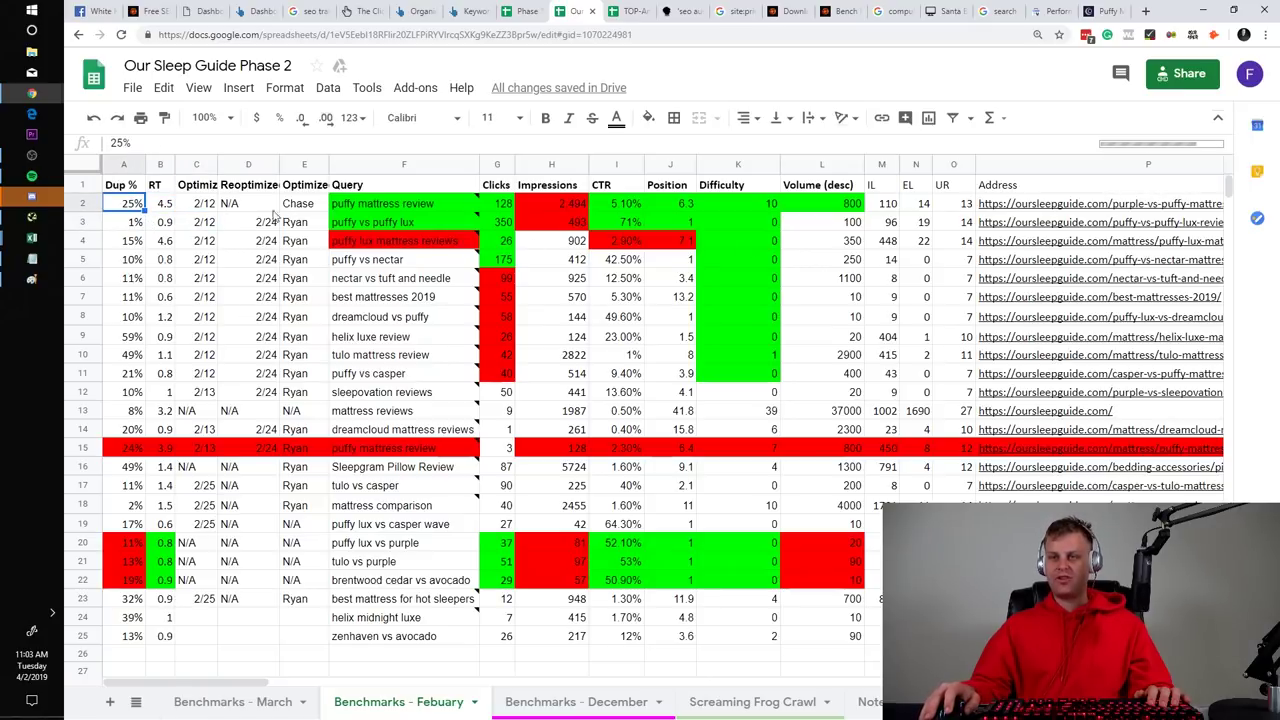
Copy the address of the purple-vs-puffy-mattress-reviews page from the February benchmarks
{"action": "key", "text": "ctrl+c"}
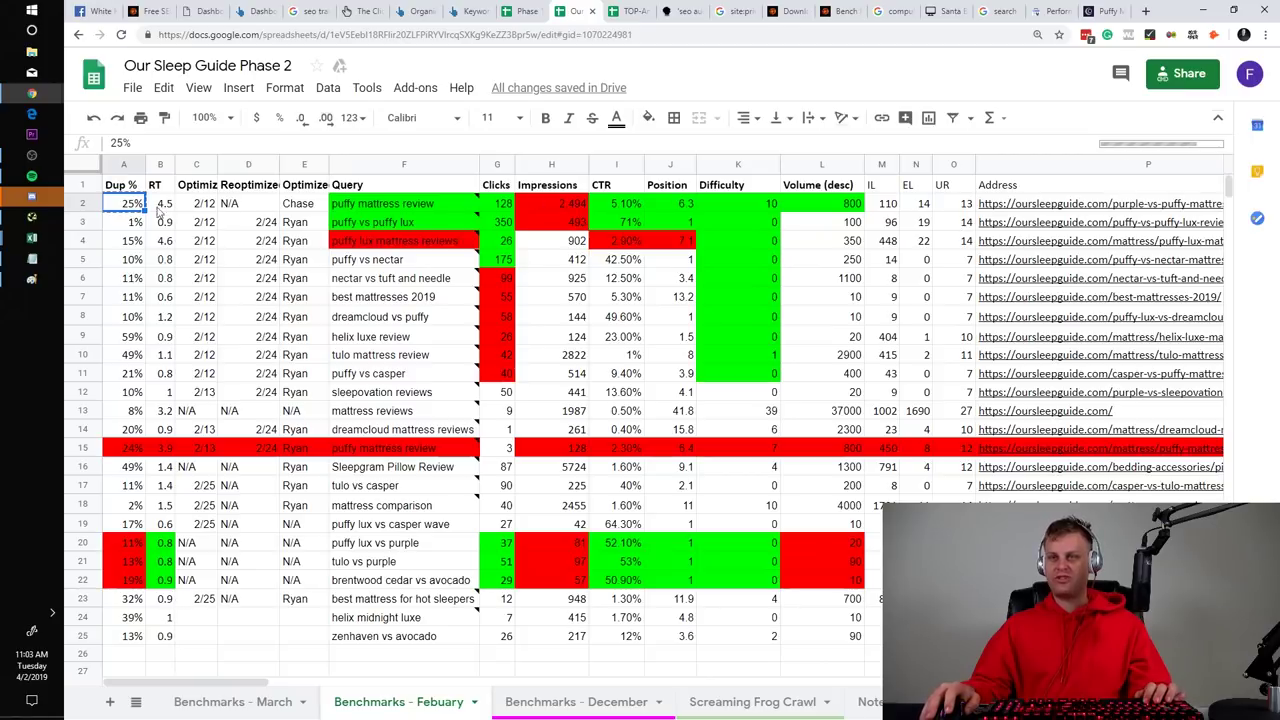
{"action": "key", "text": "ctrl+Right"}
{"action": "key", "text": "Escape"}
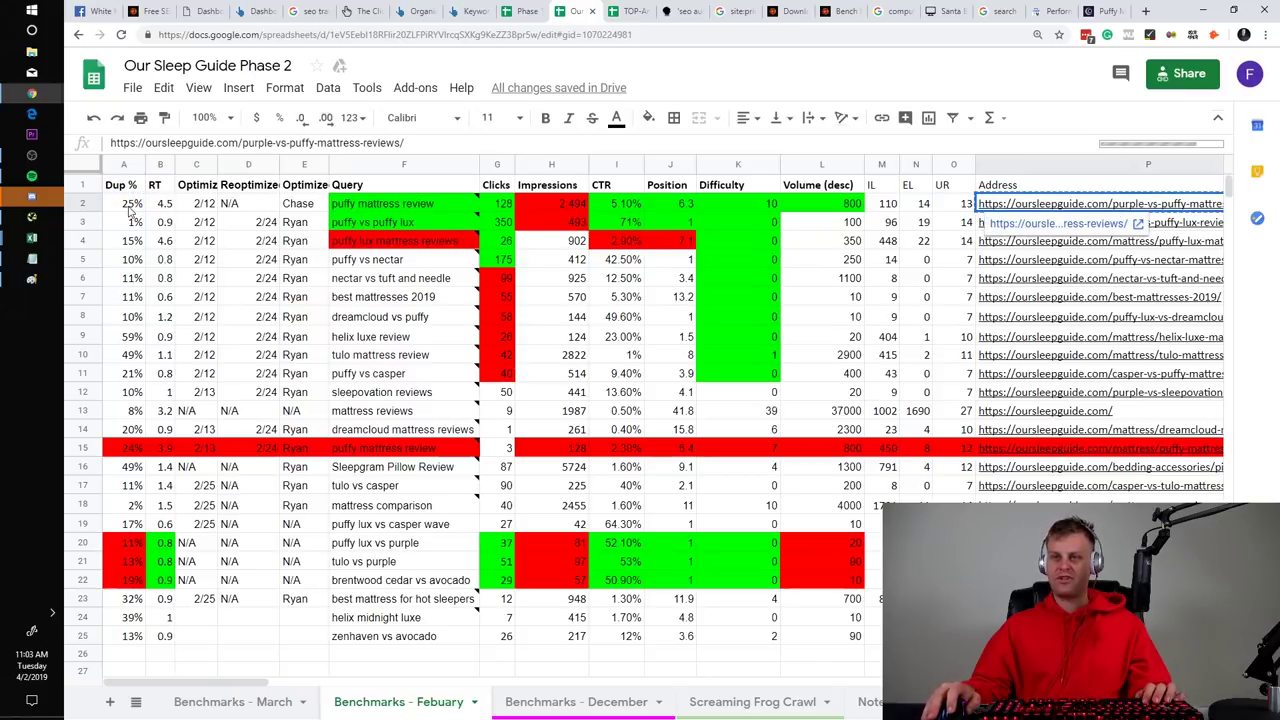
{"action": "key", "text": "ctrl+c"}
{"action": "key", "text": "ctrl+Left"}
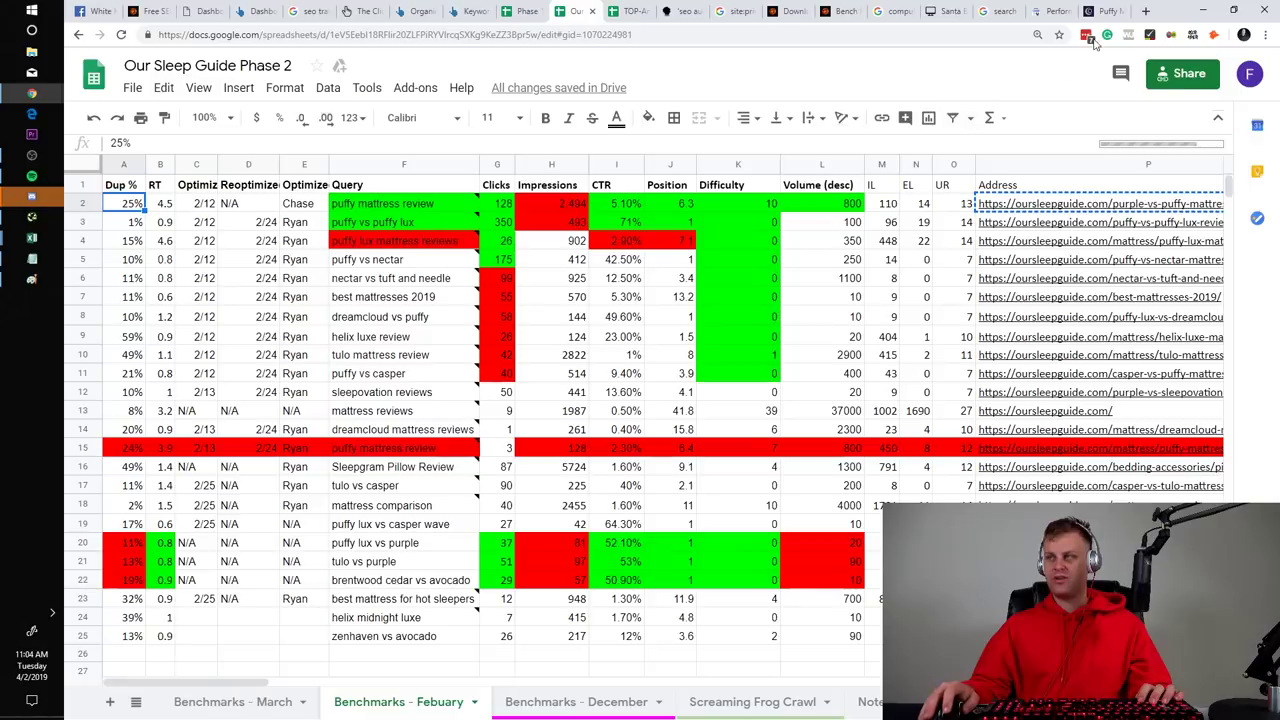
Scan the copied page address with Siteliner in a new browser tab
{"action": "left_click", "coordinate": [1142, 10]}
{"action": "type", "text": "site"}
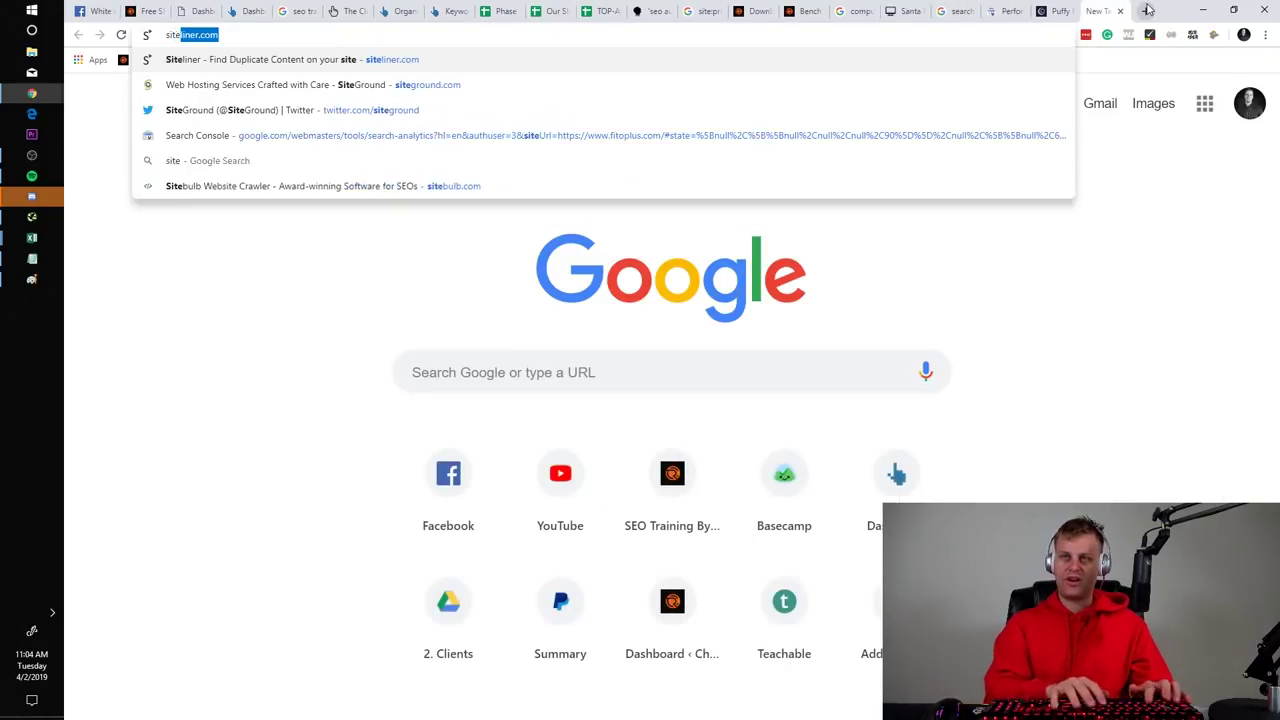
{"action": "key", "text": "Return"}
{"action": "key", "text": "ctrl+v"}
{"action": "key", "text": "Return"}
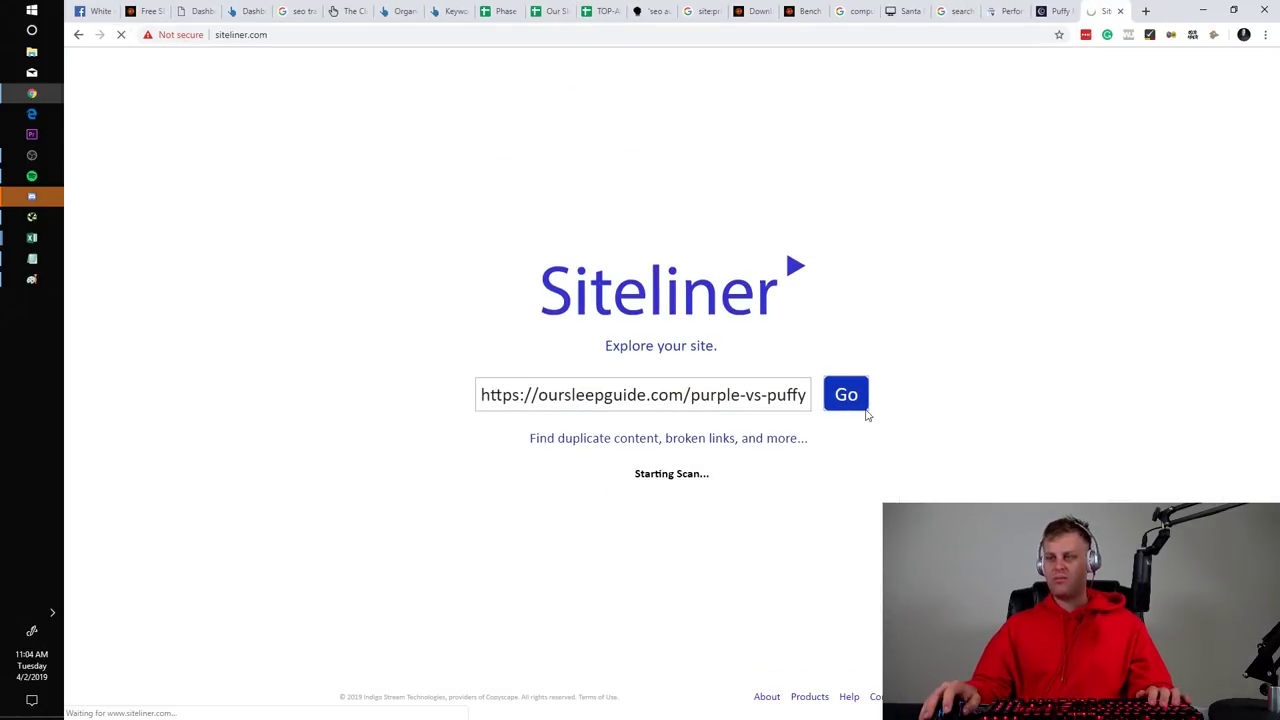
Search the oursleepguide.com duplicate content list for the page slug purple-vs-puffy-mattress-reviews/, without the domain part
{"action": "left_click", "coordinate": [1040, 236]}
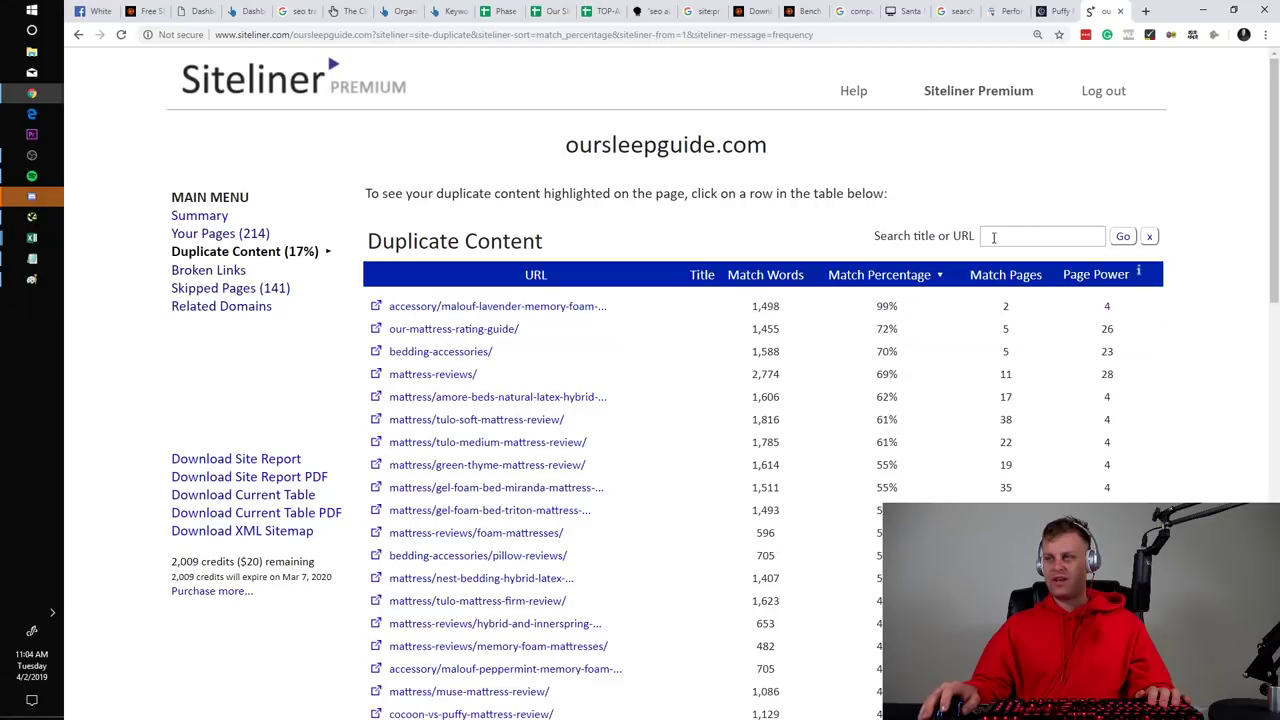
{"action": "key", "text": "ctrl+v"}
{"action": "left_click", "coordinate": [1122, 240]}
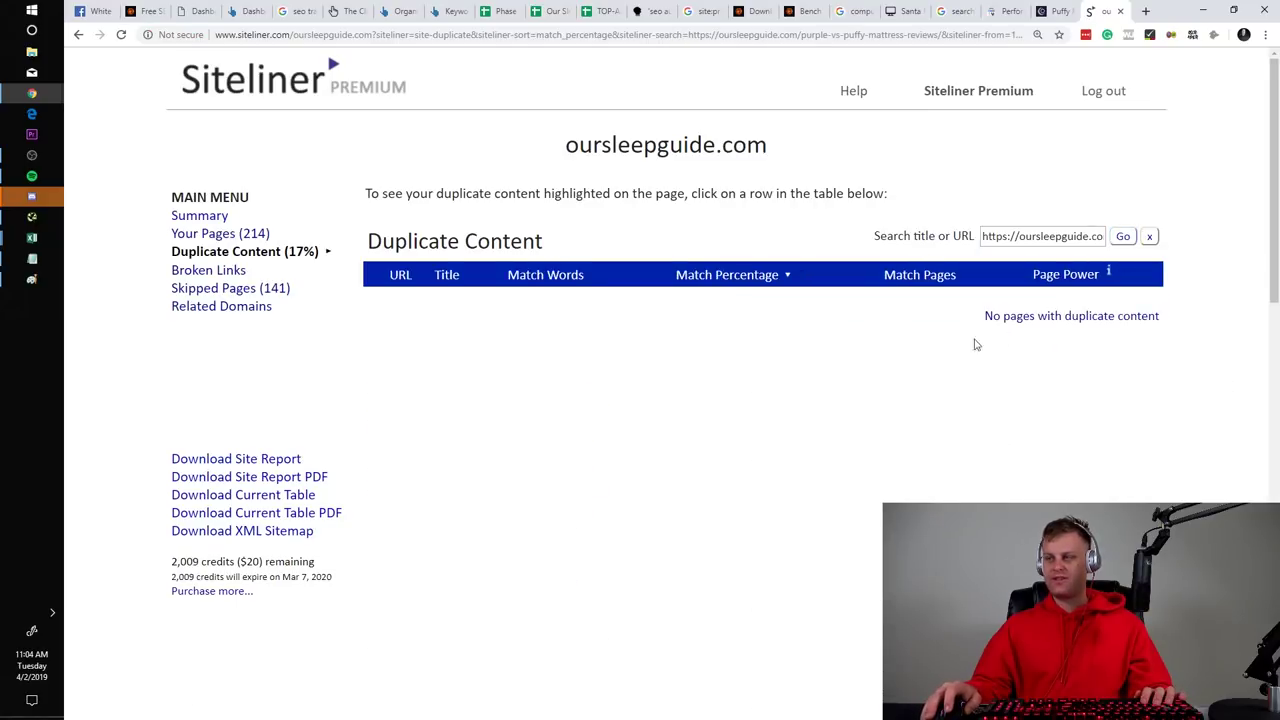
{"action": "left_click", "coordinate": [1065, 245]}
{"action": "key", "text": "ctrl+a"}
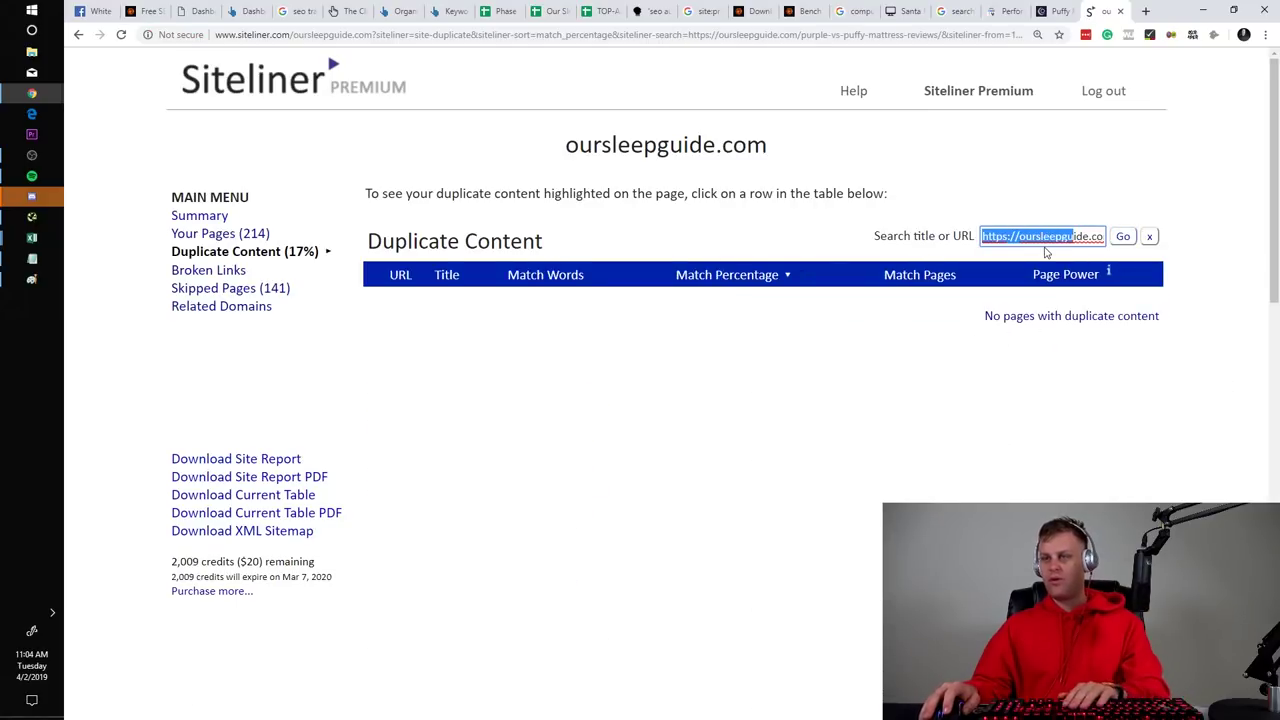
{"action": "left_click", "coordinate": [1033, 240]}
{"action": "left_click_drag", "start_coordinate": [1026, 240], "coordinate": [793, 250]}
{"action": "left_click", "coordinate": [1119, 238]}
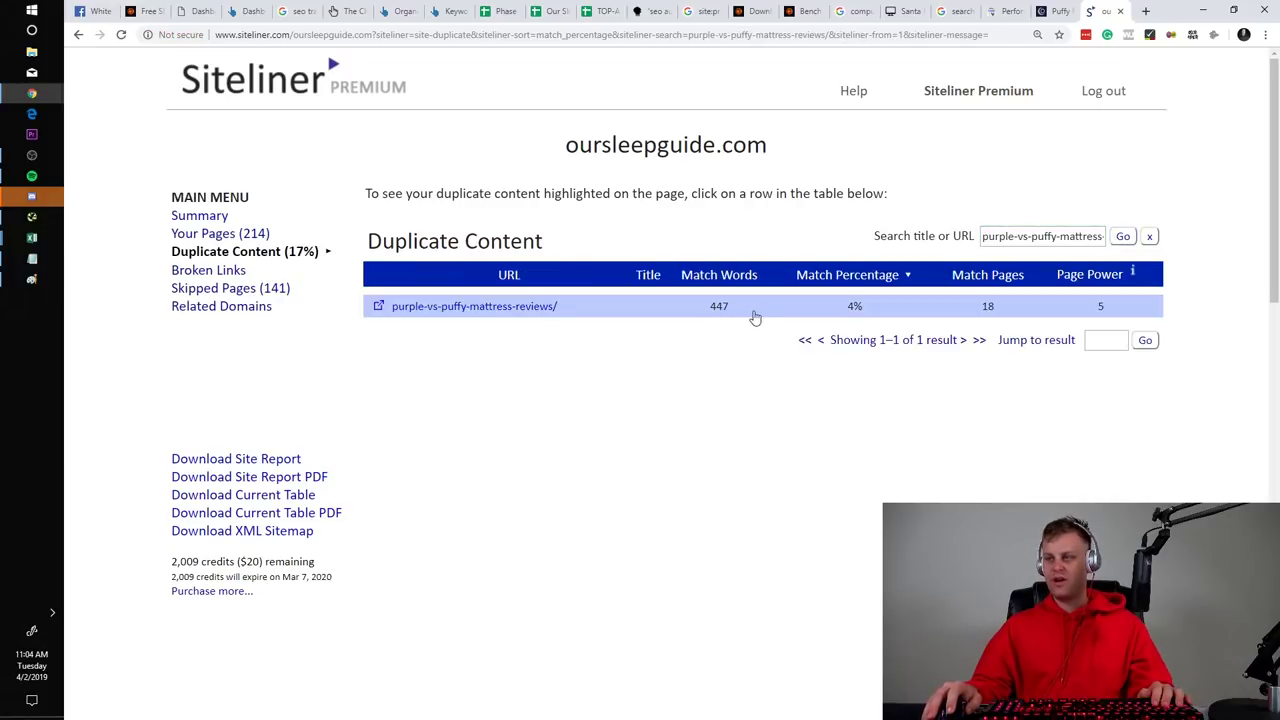
Open the duplicate content report of the purple-vs-puffy-mattress-reviews page and examine the highlighted matching passages
{"action": "left_click", "coordinate": [763, 317]}
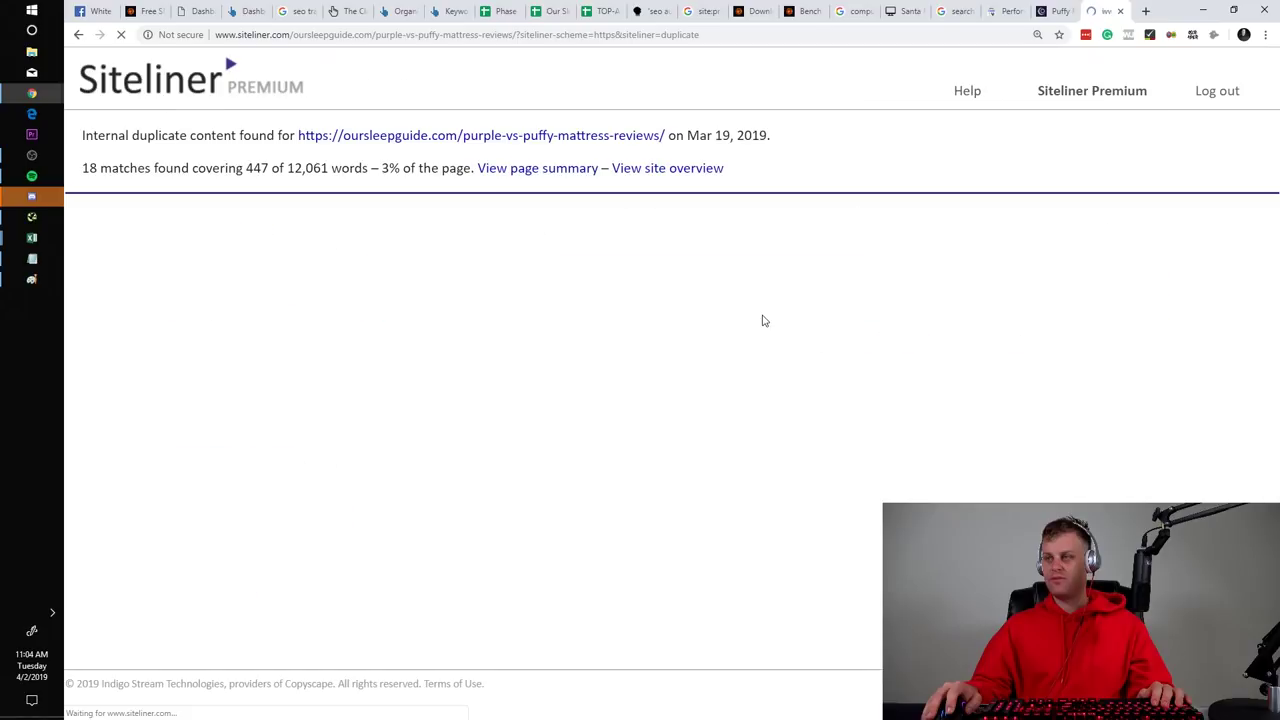
{"action": "scroll", "coordinate": [600, 380], "scroll_direction": "down", "scroll_amount": 20}
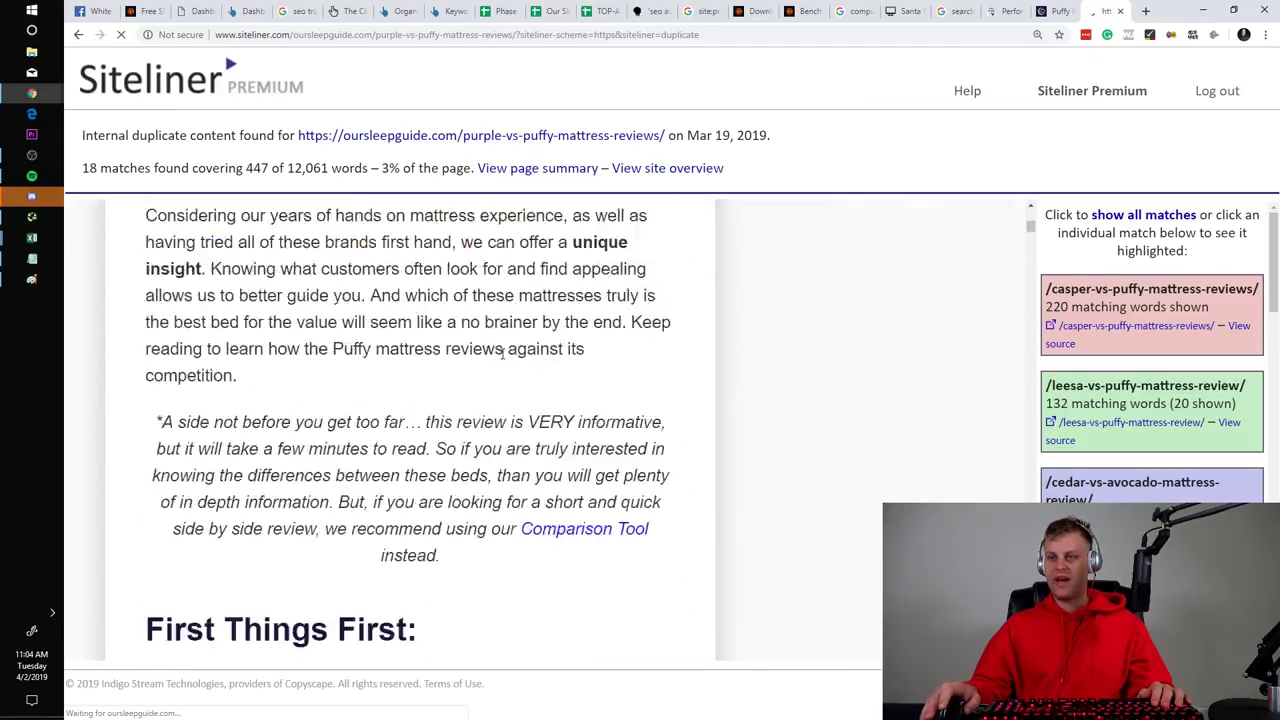
{"action": "scroll", "coordinate": [520, 355], "scroll_direction": "down", "scroll_amount": 3}
{"action": "scroll", "coordinate": [520, 380], "scroll_direction": "up", "scroll_amount": 4}
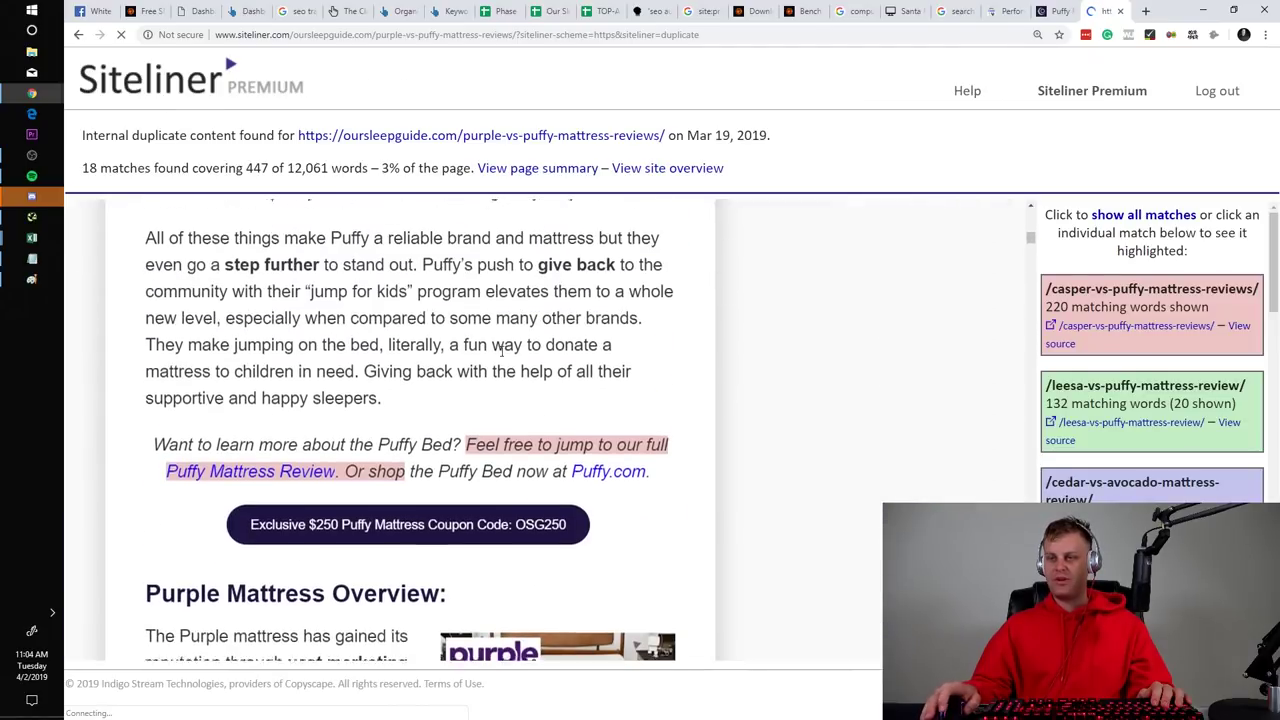
{"action": "scroll", "coordinate": [521, 400], "scroll_direction": "down", "scroll_amount": 5}
{"action": "scroll", "coordinate": [521, 412], "scroll_direction": "down", "scroll_amount": 10}
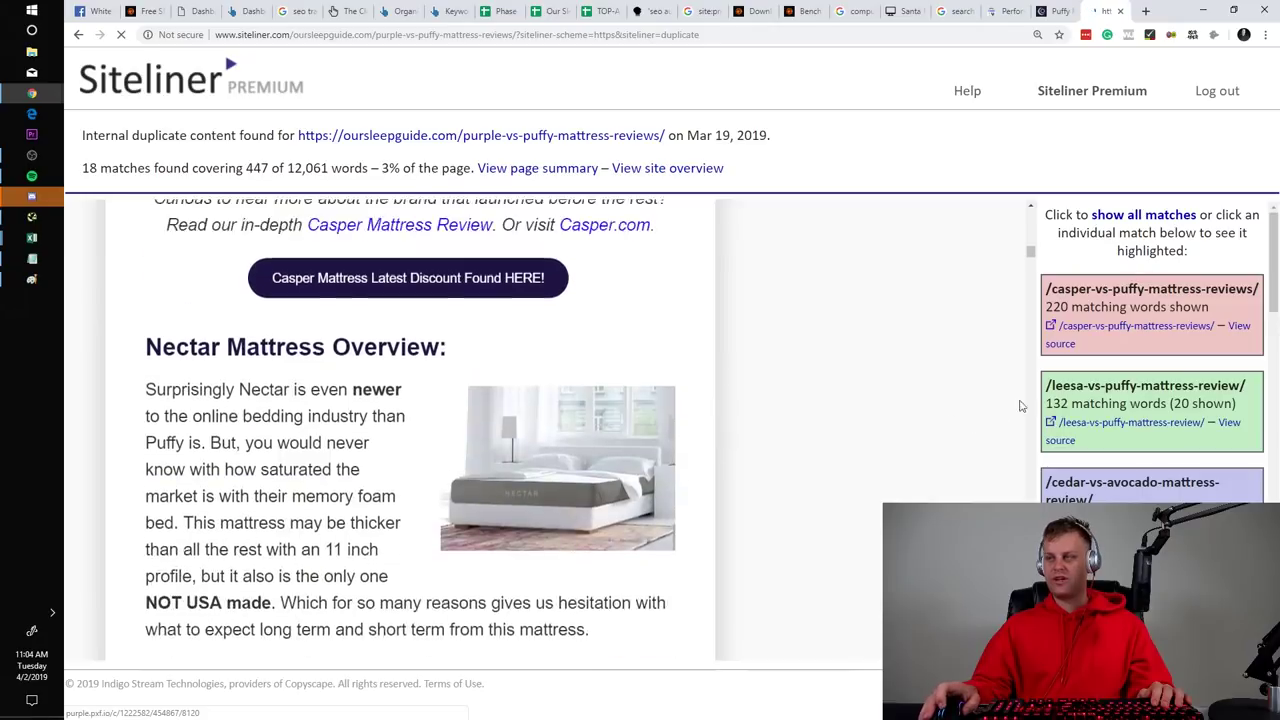
{"action": "scroll", "coordinate": [1020, 403], "scroll_direction": "up", "scroll_amount": 2}
{"action": "scroll", "coordinate": [590, 358], "scroll_direction": "down", "scroll_amount": 15}
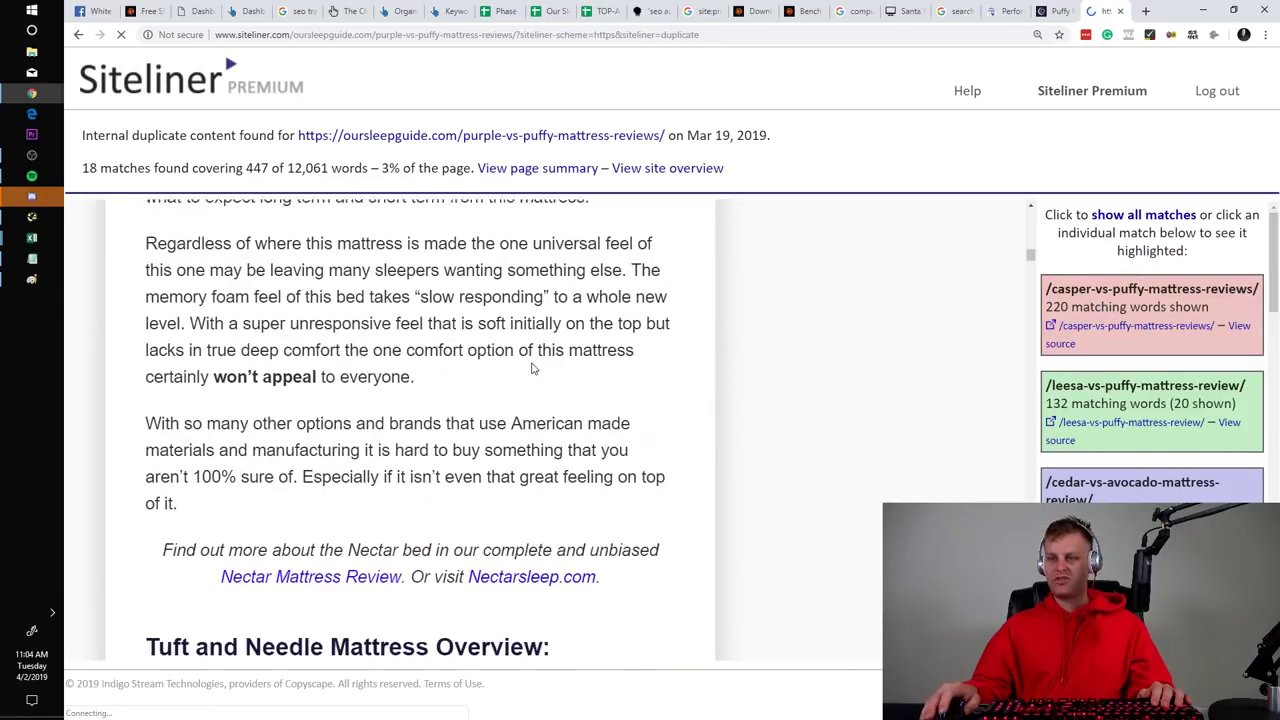
{"action": "scroll", "coordinate": [608, 360], "scroll_direction": "down", "scroll_amount": 20}
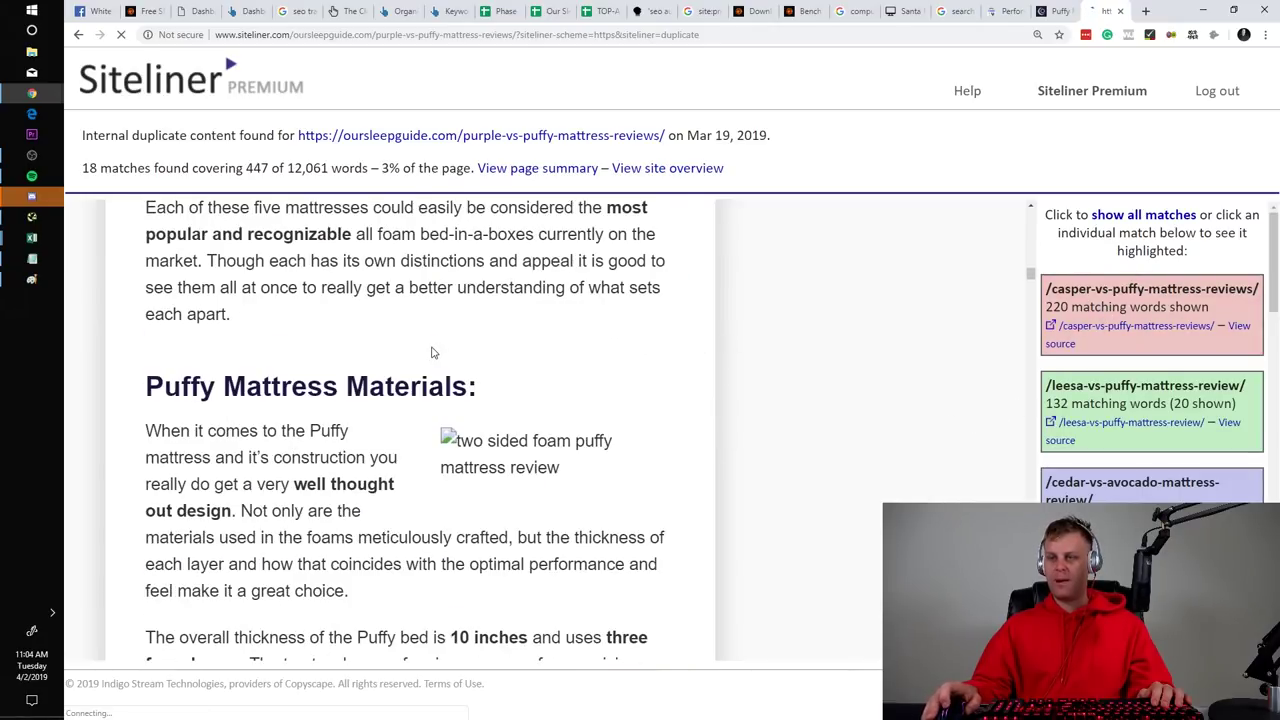
{"action": "scroll", "coordinate": [424, 383], "scroll_direction": "down", "scroll_amount": 20}
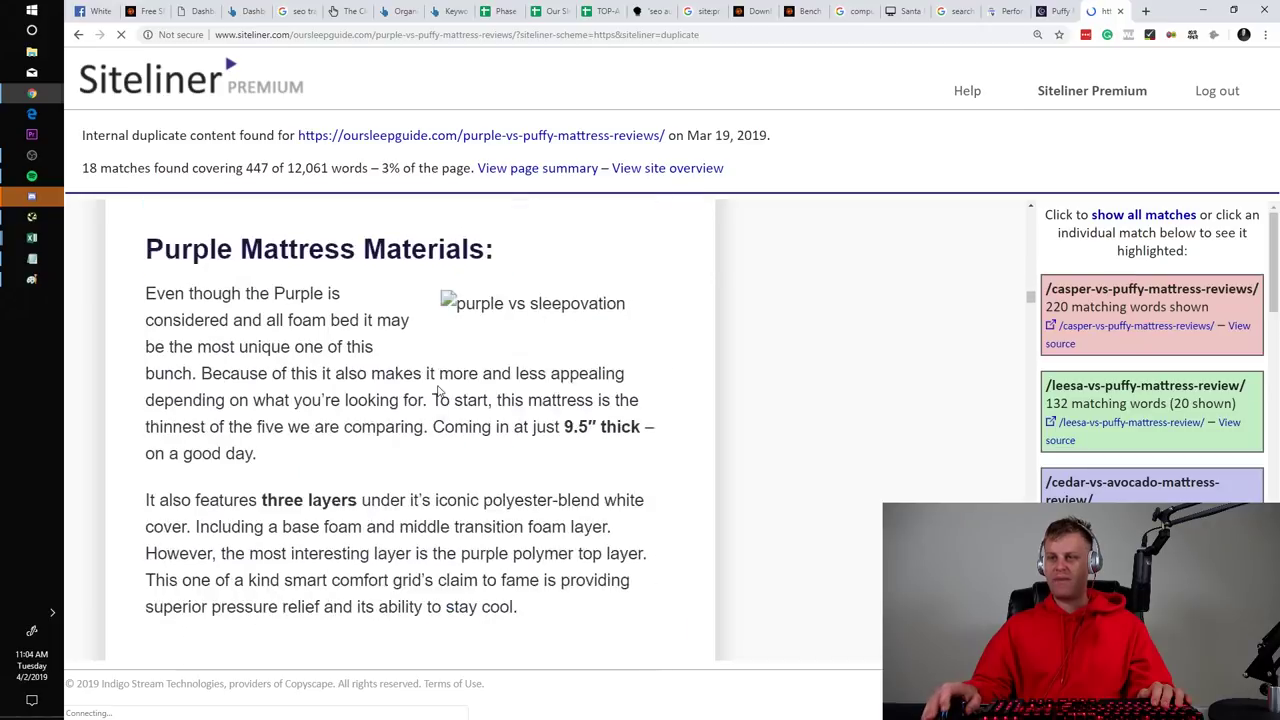
{"action": "scroll", "coordinate": [537, 449], "scroll_direction": "down", "scroll_amount": 20}
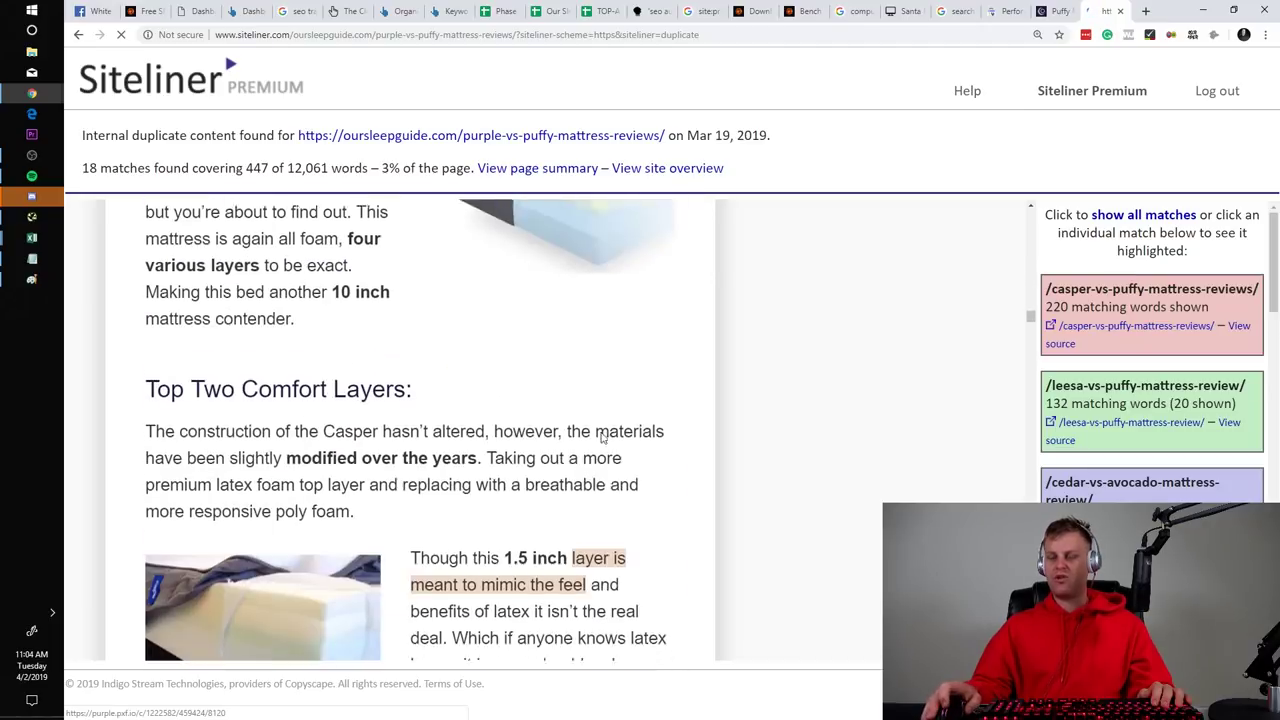
{"action": "scroll", "coordinate": [620, 425], "scroll_direction": "down", "scroll_amount": 20}
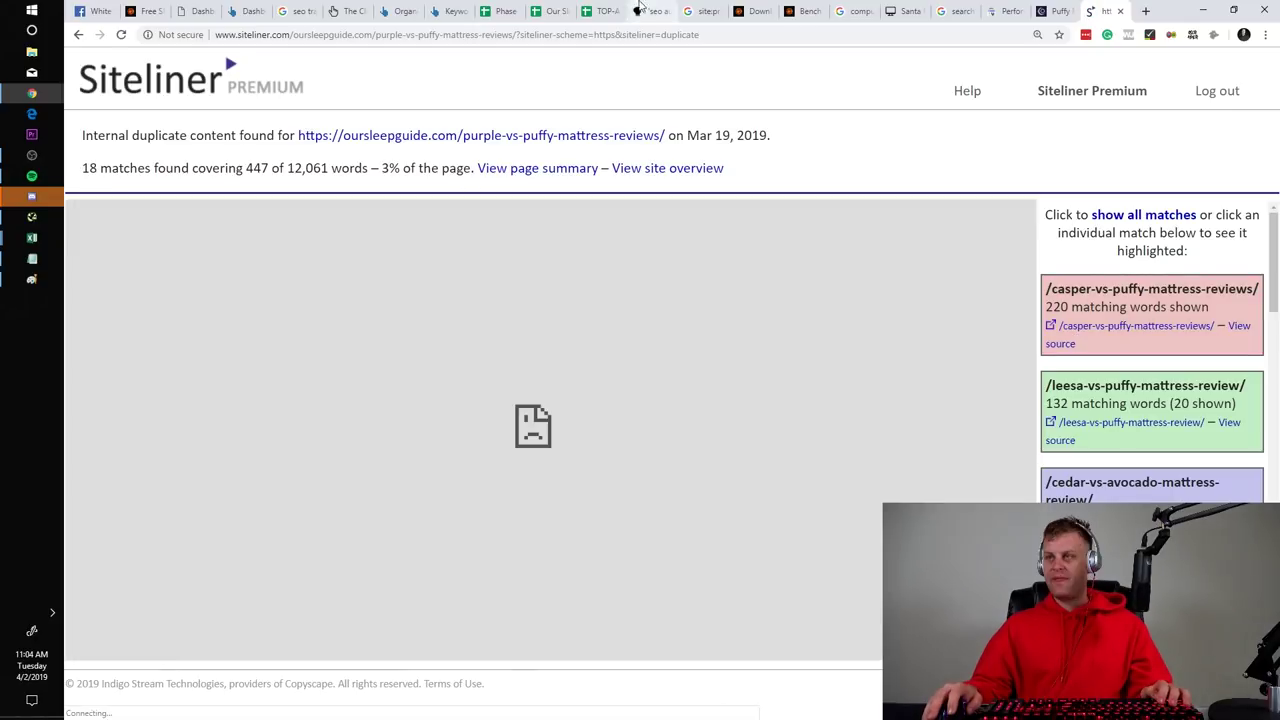
Return to the February benchmarks in the Our Sleep Guide Phase 2 spreadsheet
{"action": "left_click", "coordinate": [607, 11]}
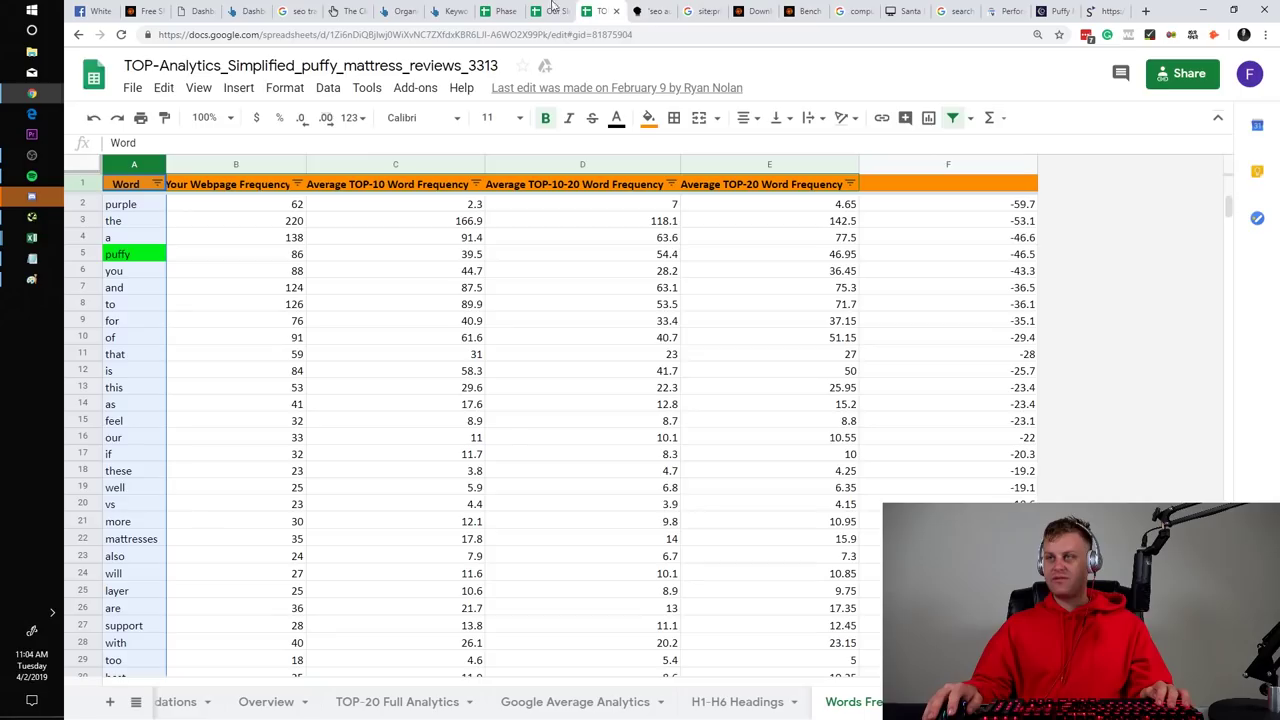
{"action": "left_click", "coordinate": [548, 11]}
{"action": "key", "text": "alt+Tab"}
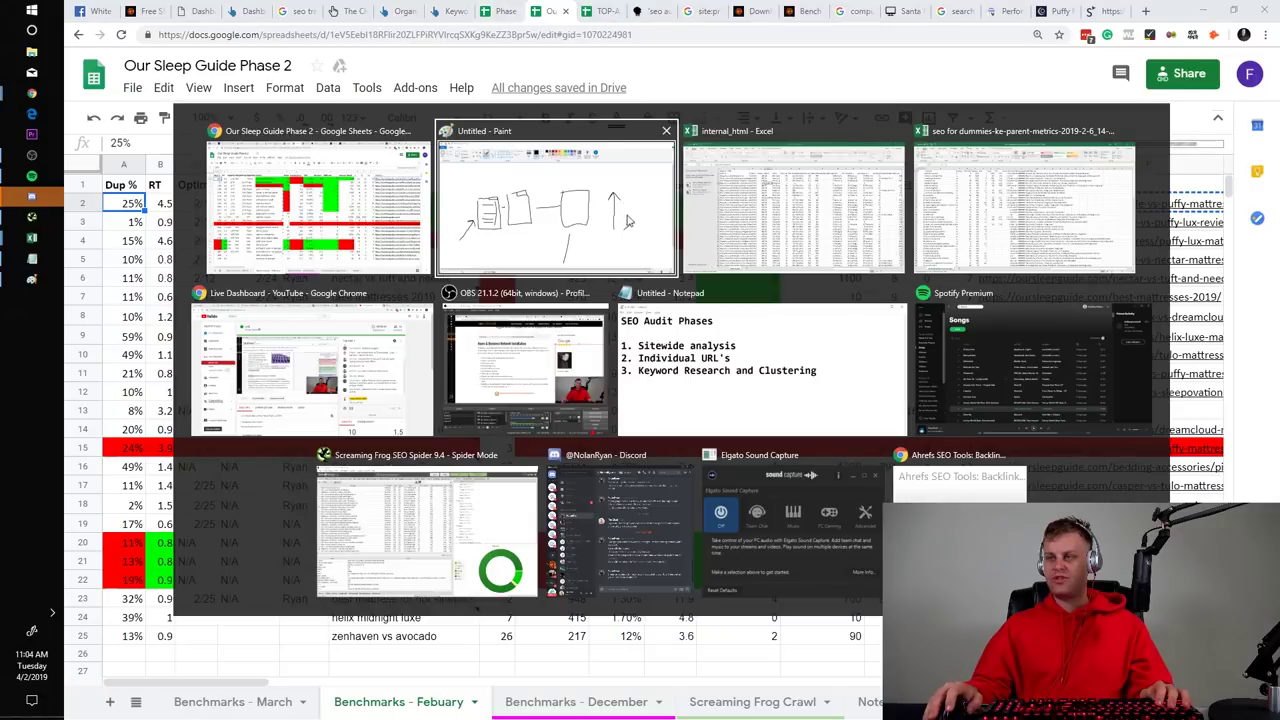
{"action": "key", "text": "Escape"}
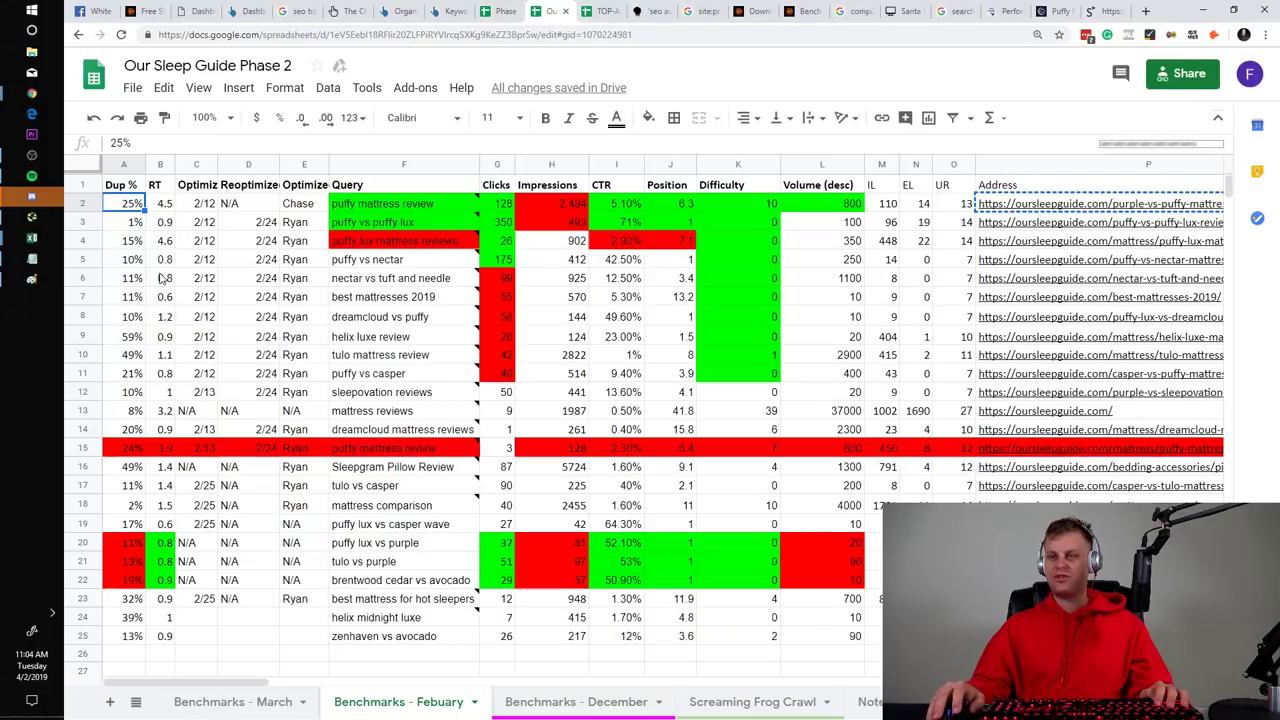
{"action": "key", "text": "alt+Tab"}
{"action": "key", "text": "Escape"}
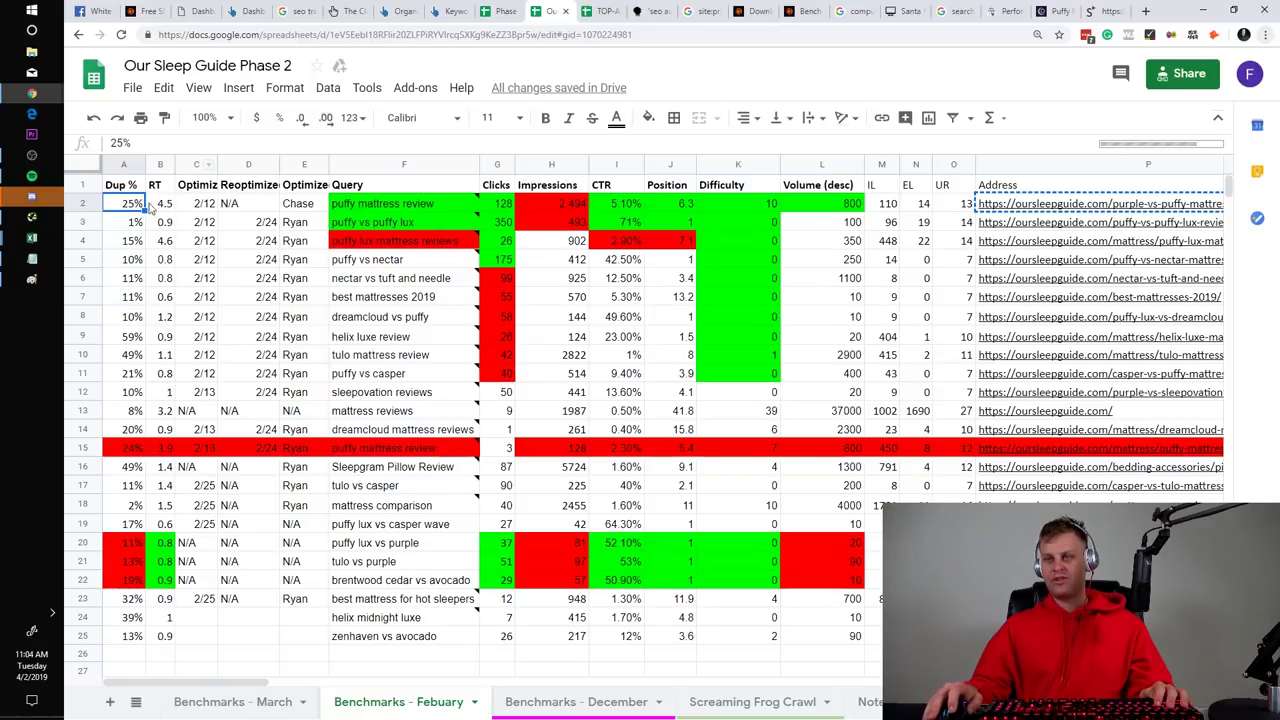
Review the Dup %, Clicks, Impressions, Position and Difficulty columns of the February benchmarks
{"action": "left_click", "coordinate": [120, 165]}
{"action": "left_click", "coordinate": [497, 165]}
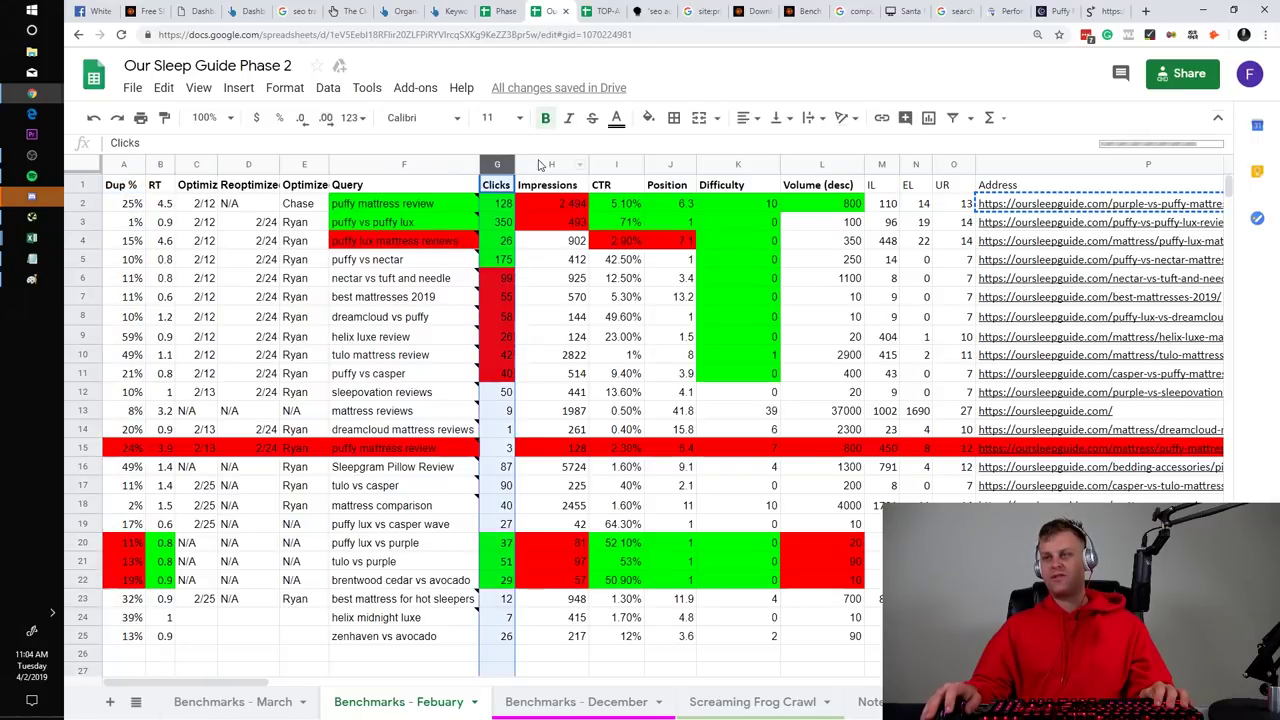
{"action": "left_click", "coordinate": [541, 165]}
{"action": "left_click", "coordinate": [660, 164]}
{"action": "left_click", "coordinate": [723, 165]}
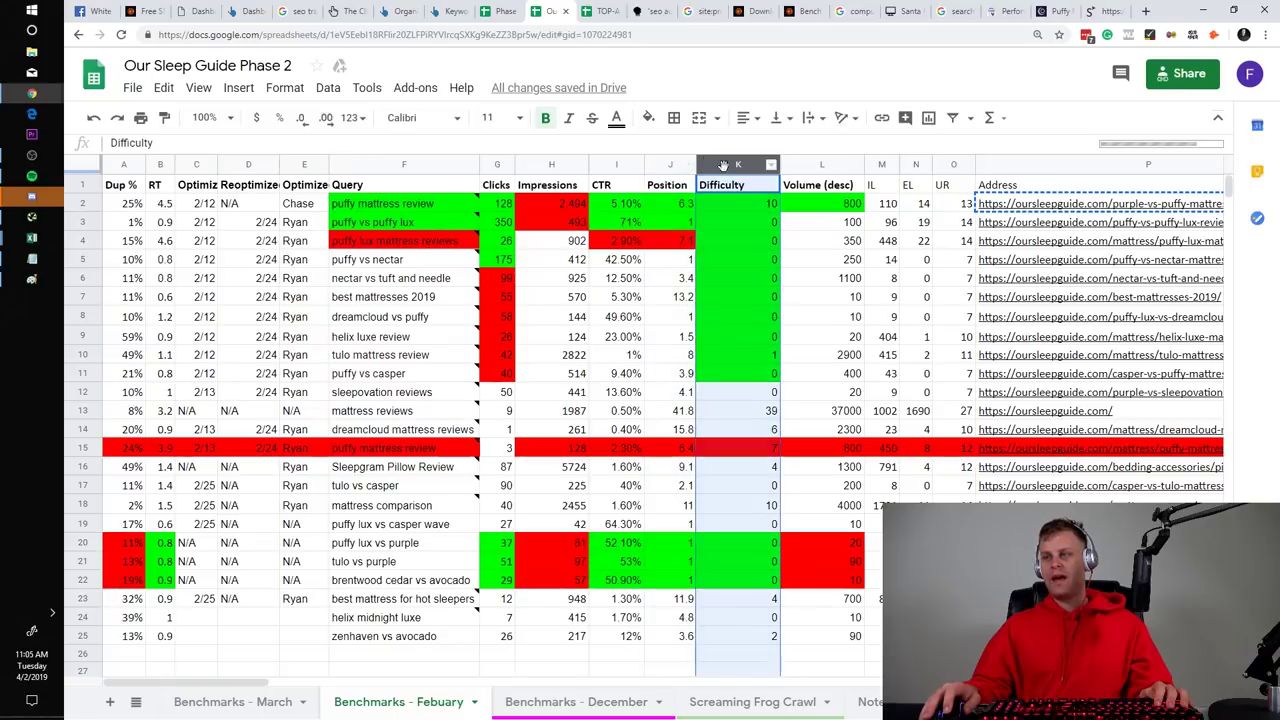
Review the first page's whole benchmark row, including its CTR and GA Bounce Rate
{"action": "left_click", "coordinate": [122, 204]}
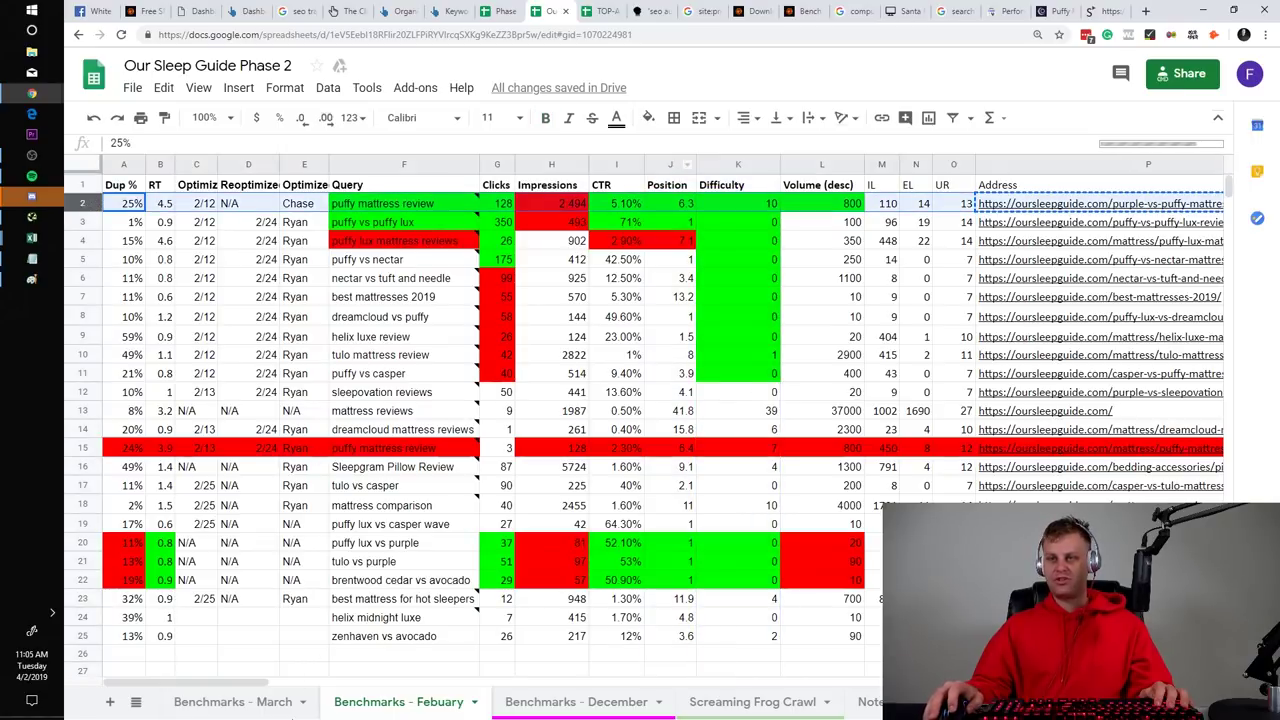
{"action": "left_click_drag", "start_coordinate": [248, 682], "coordinate": [184, 645]}
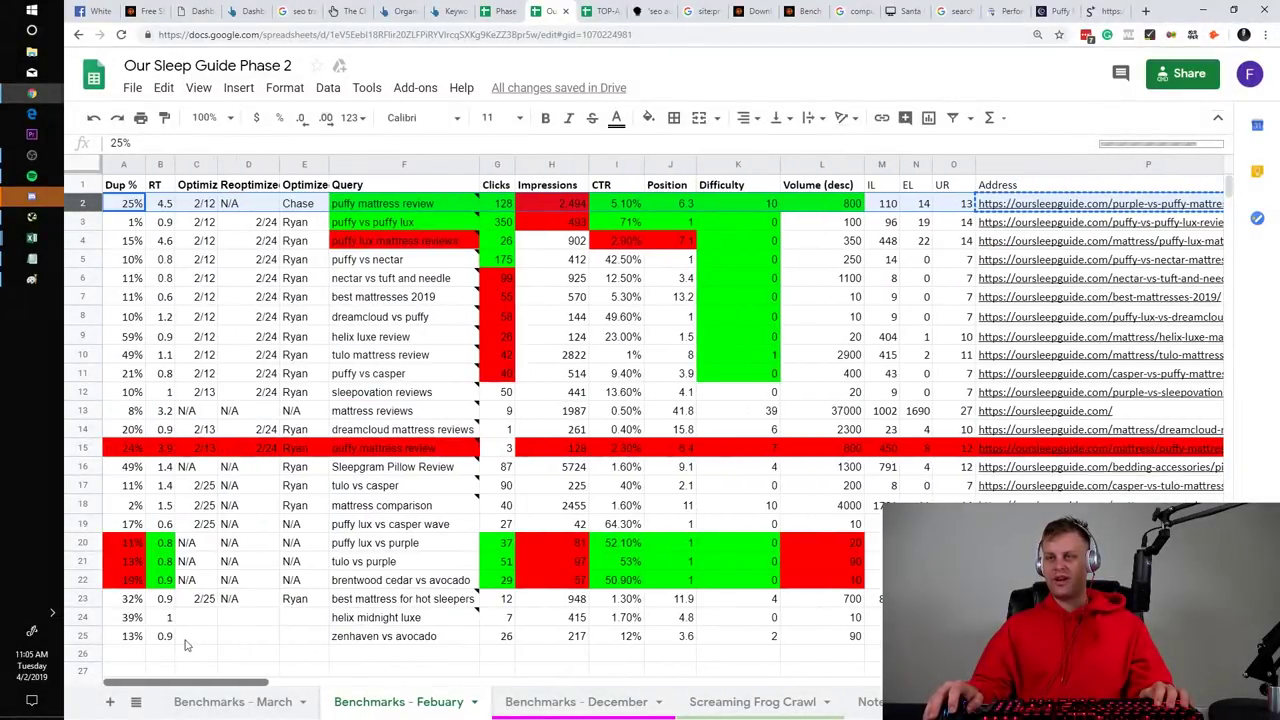
{"action": "left_click", "coordinate": [616, 431]}
{"action": "left_click", "coordinate": [642, 205]}
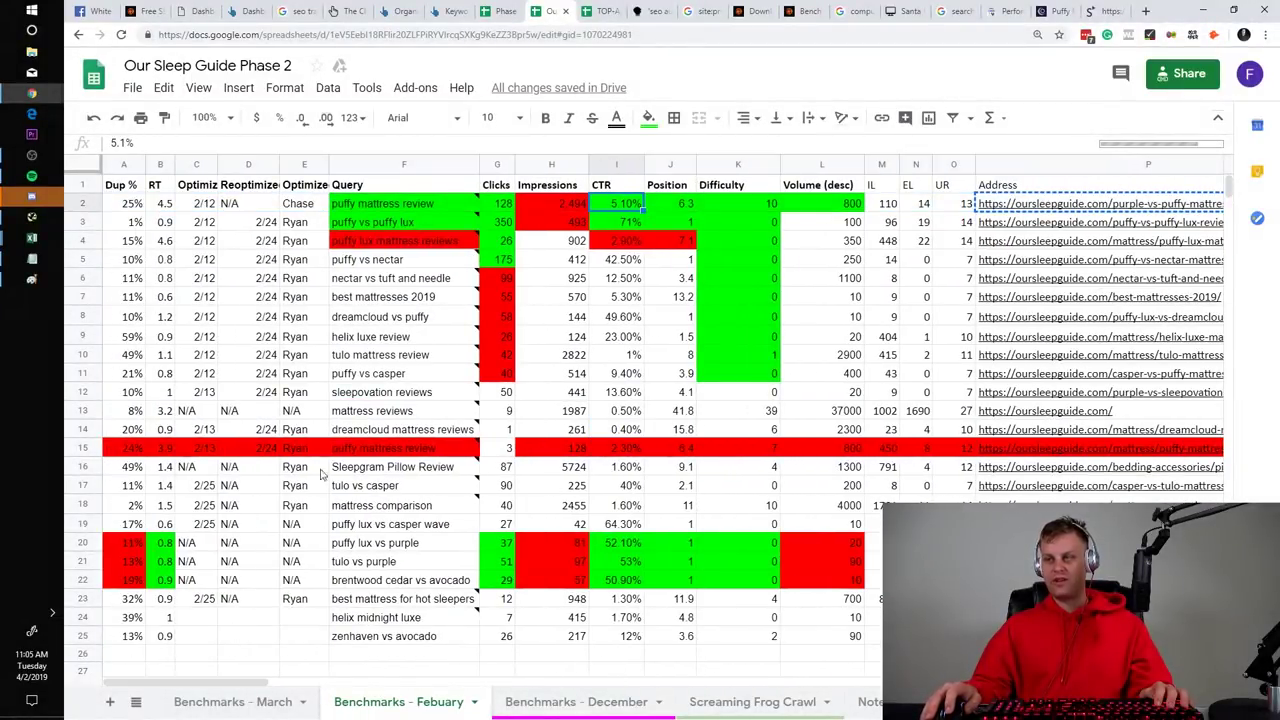
{"action": "left_click", "coordinate": [88, 204]}
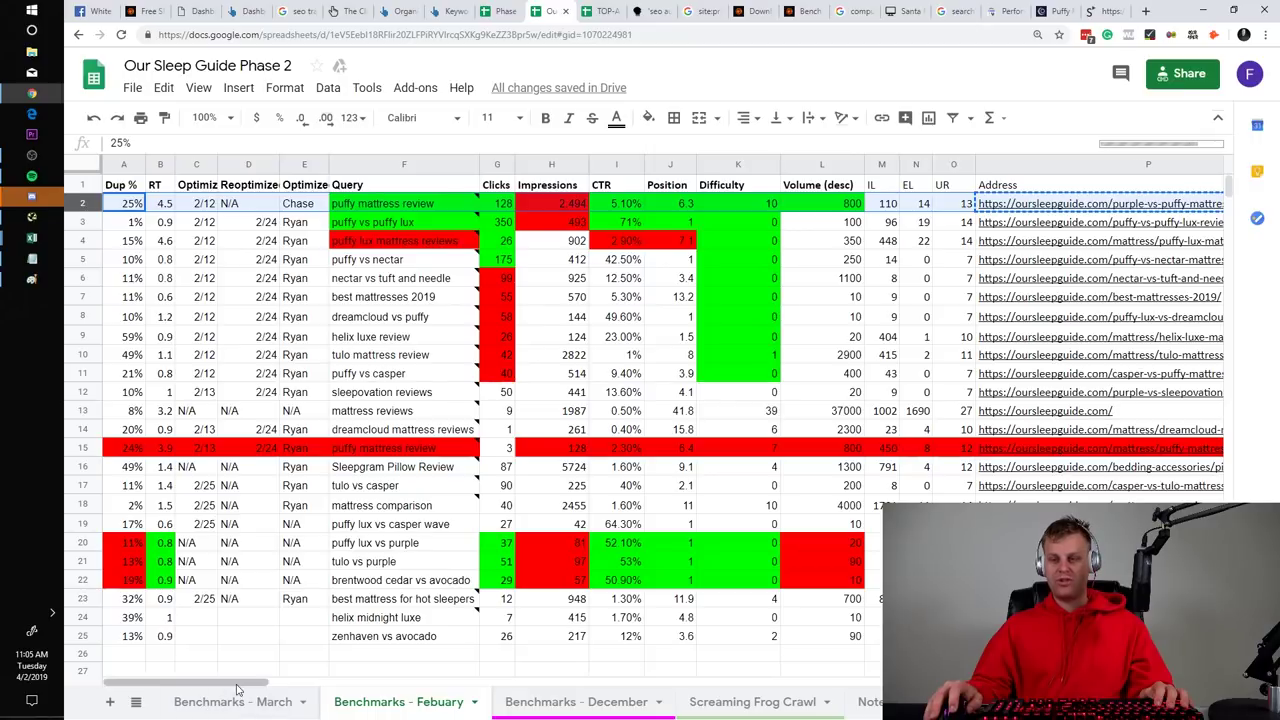
{"action": "left_click_drag", "start_coordinate": [245, 687], "coordinate": [890, 632]}
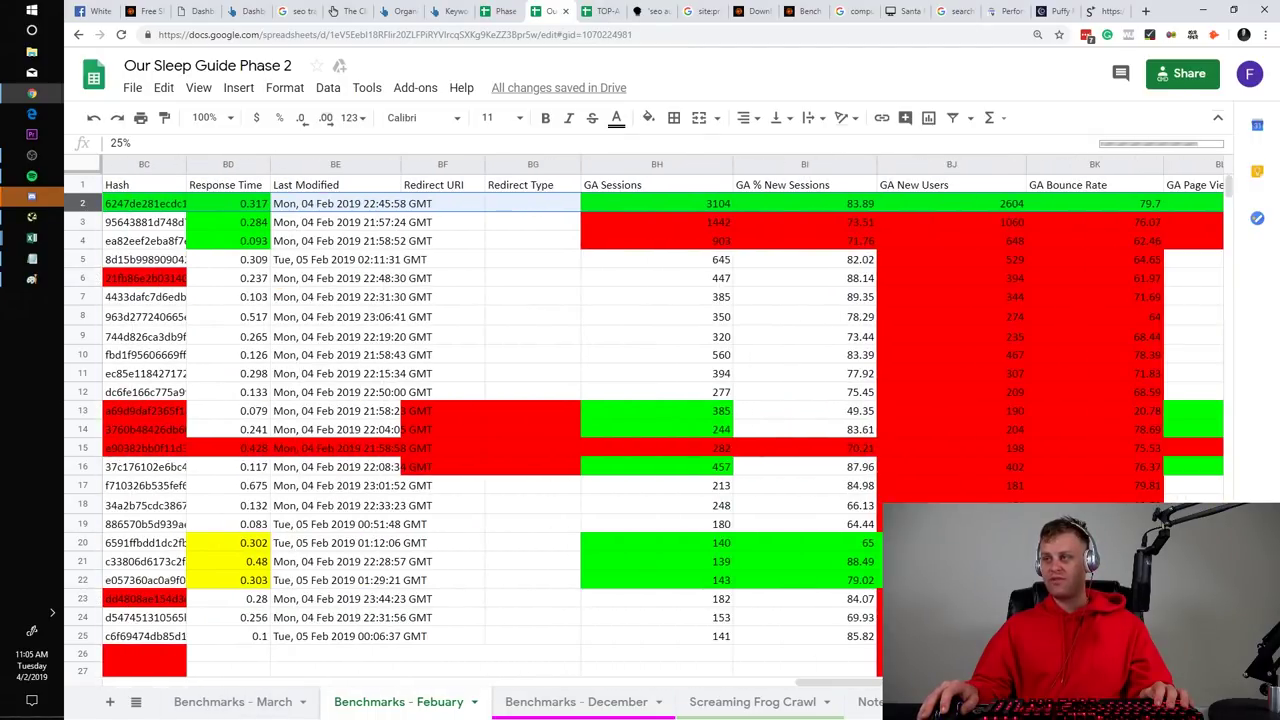
{"action": "left_click", "coordinate": [1115, 204]}
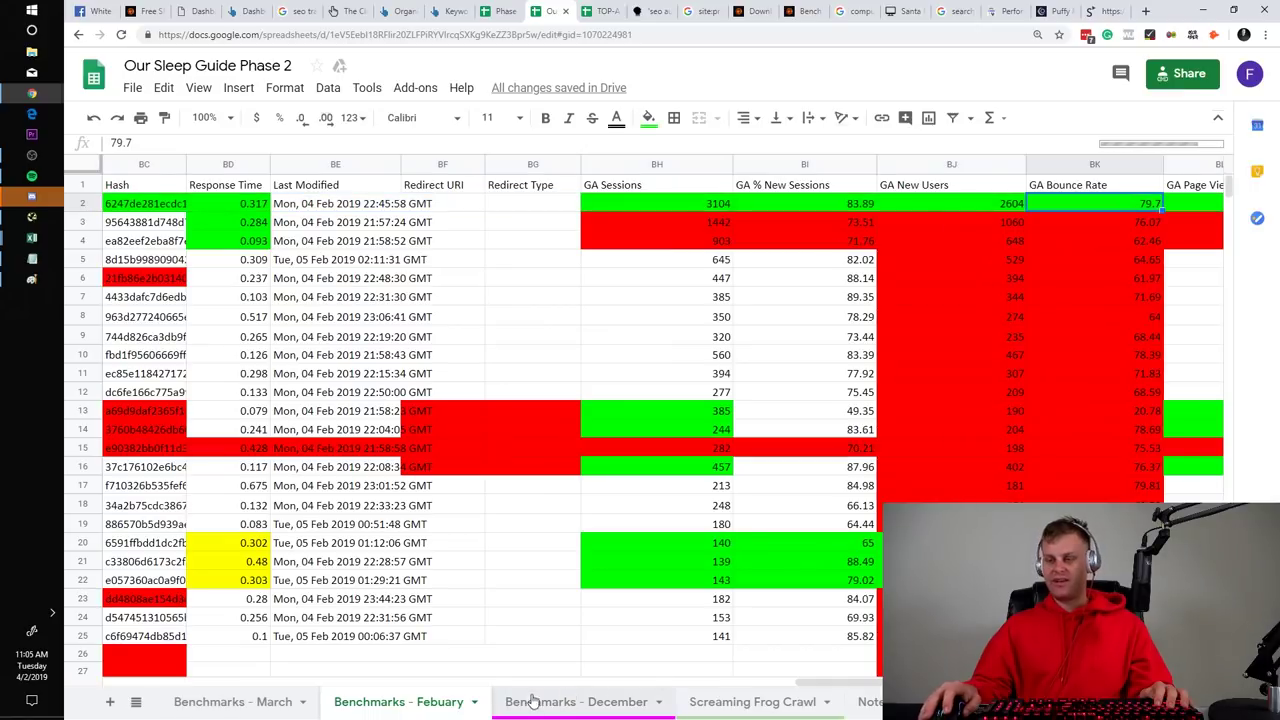
Go back to the first page's "puffy mattress review" query and read the note attached to it
{"action": "left_click_drag", "start_coordinate": [800, 684], "coordinate": [140, 654]}
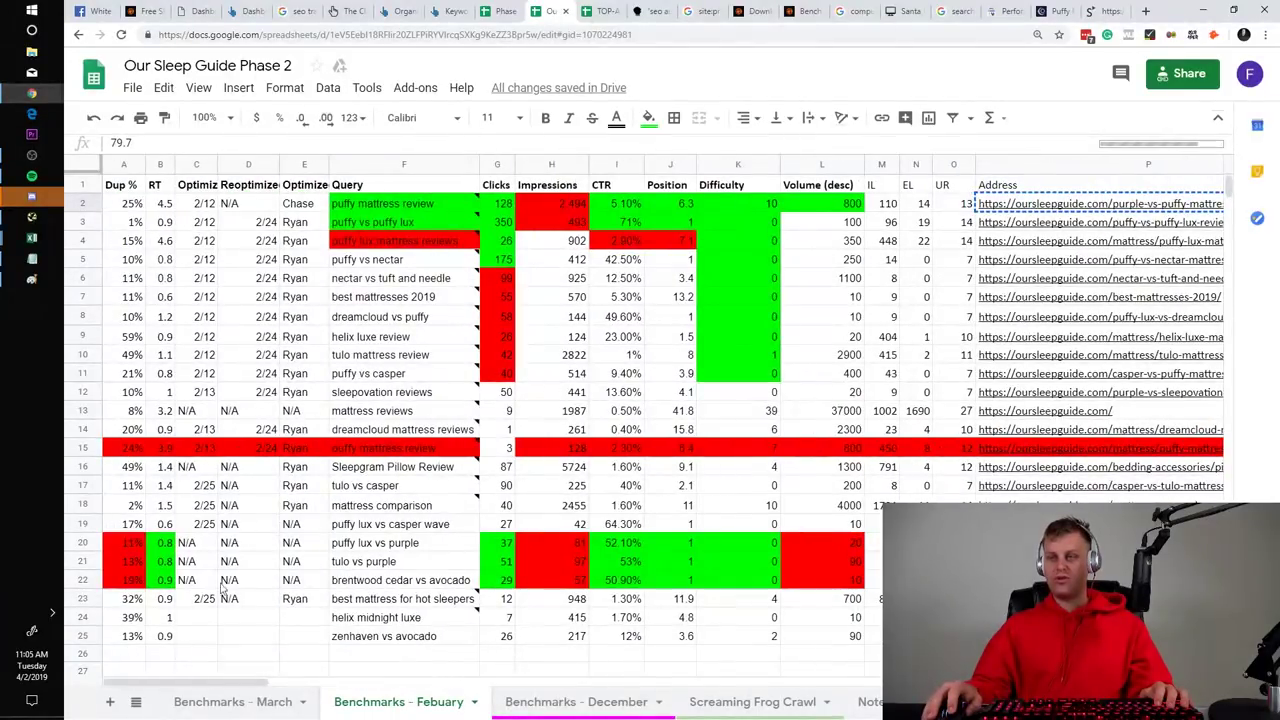
{"action": "left_click", "coordinate": [400, 205]}
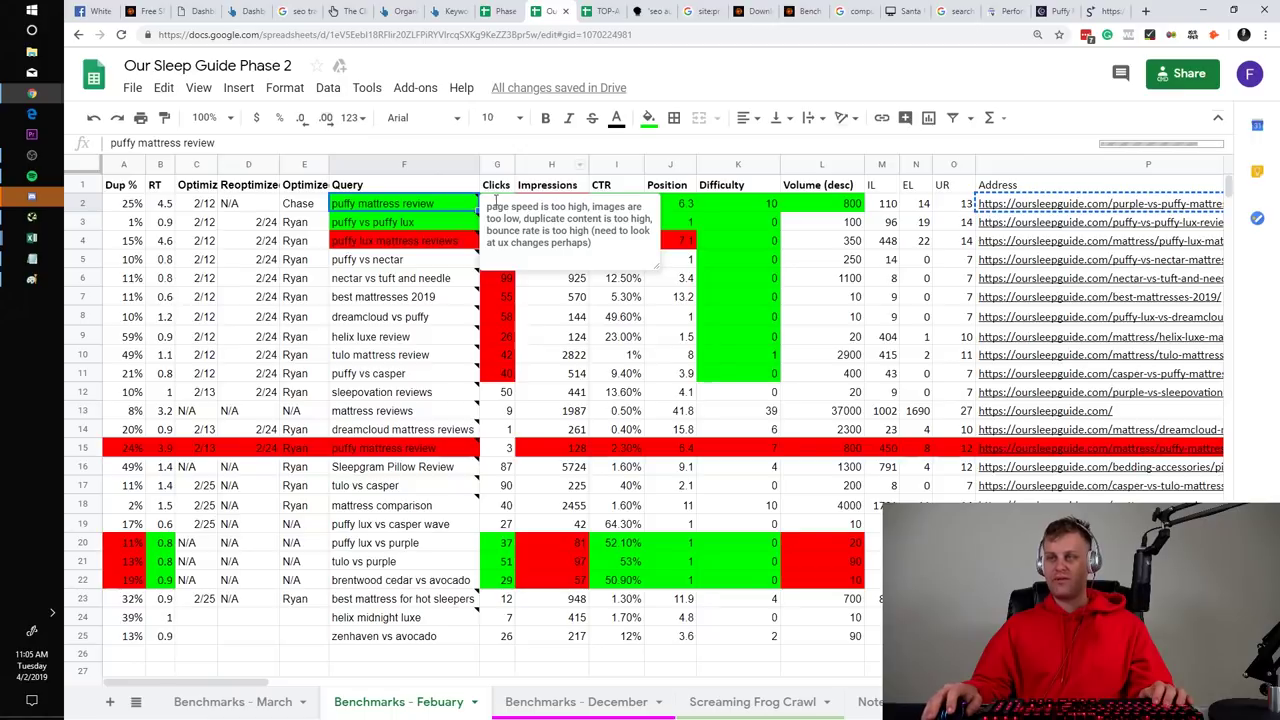
{"action": "key", "text": "alt+Tab"}
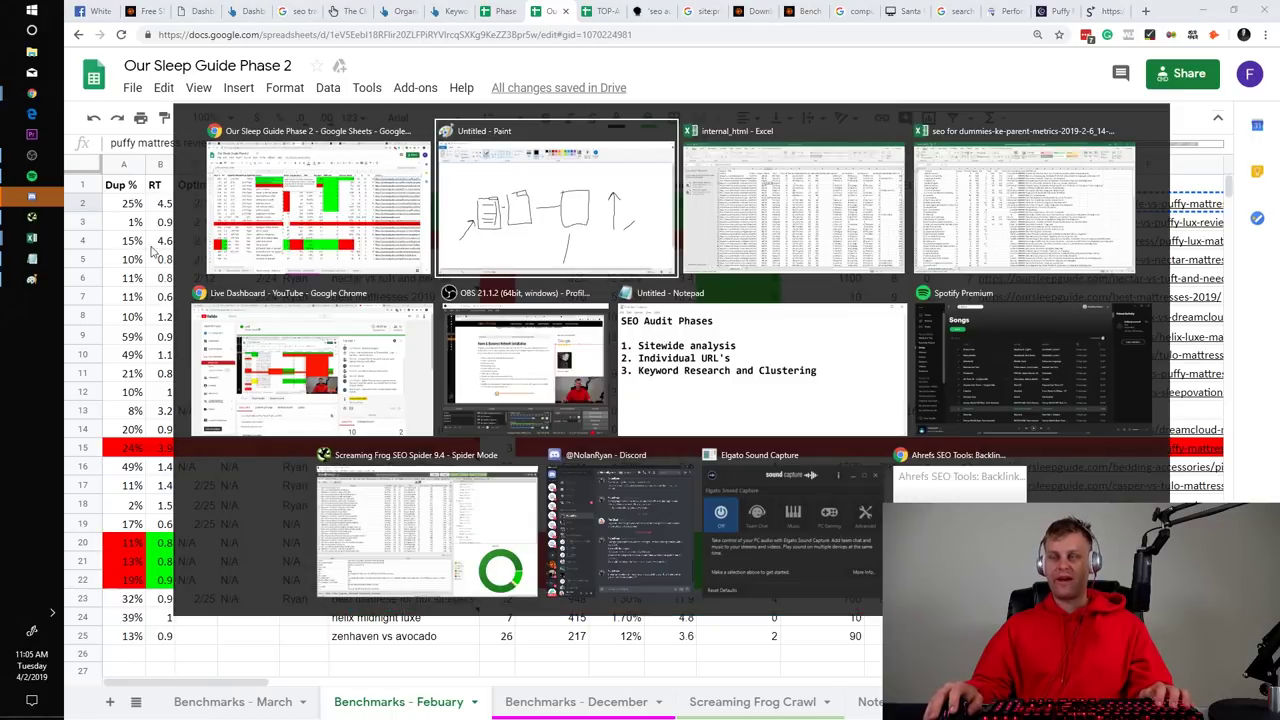
{"action": "key", "text": "Escape"}
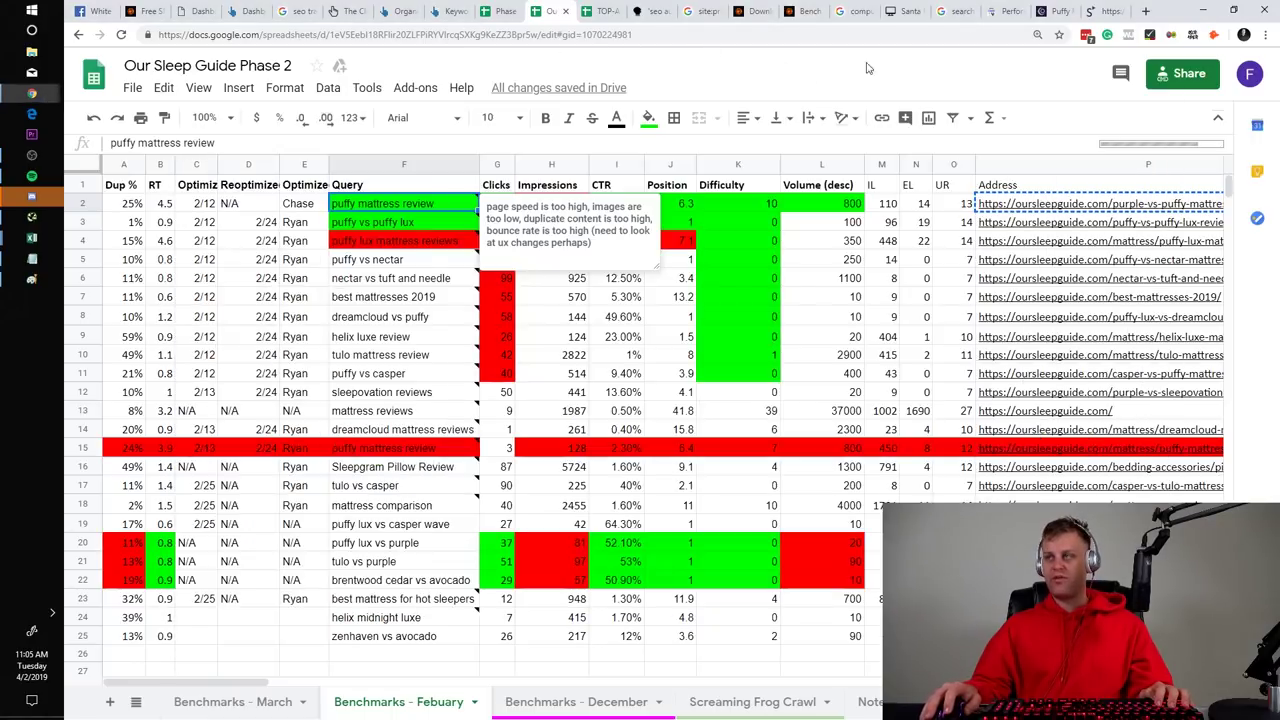
{"action": "left_click", "coordinate": [1000, 11]}
{"action": "left_click_drag", "start_coordinate": [623, 323], "coordinate": [444, 455]}
Search Google for "puffy vs purple" in a new browser tab and open the Slumber Yard mattress comparison
{"action": "left_click", "coordinate": [1148, 9]}
{"action": "type", "text": "puffy v"}
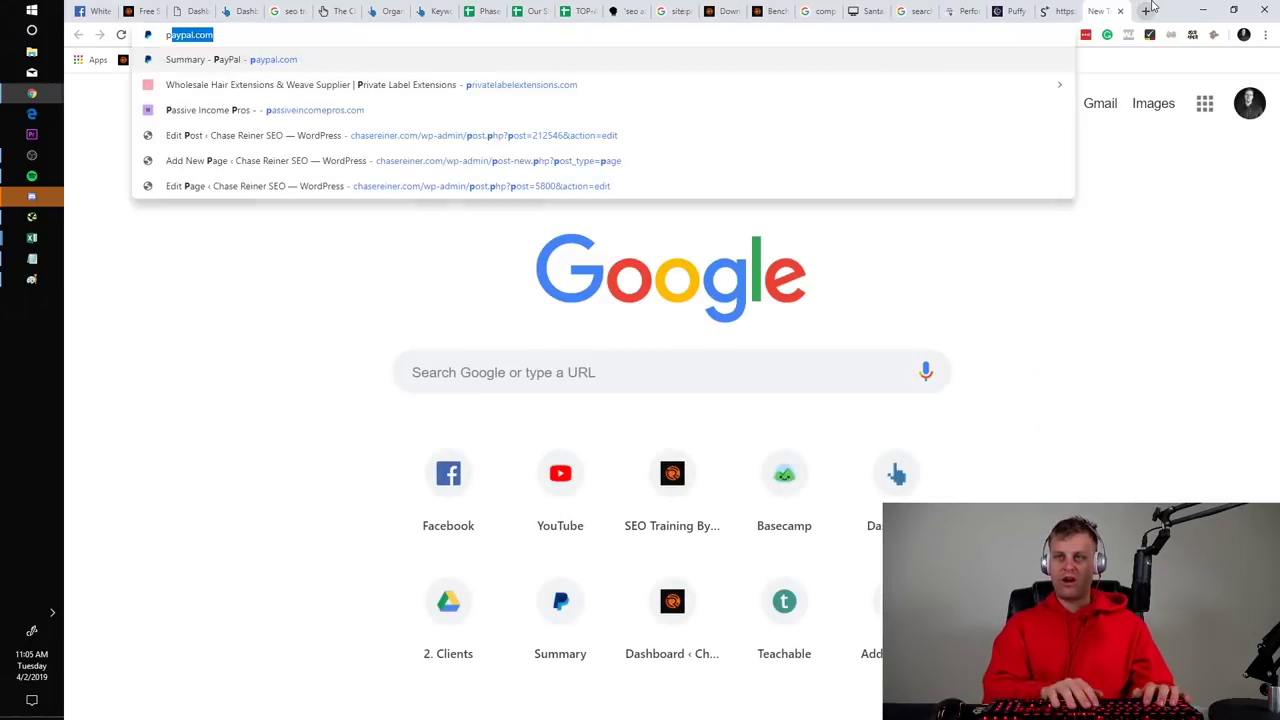
{"action": "type", "text": "s purple"}
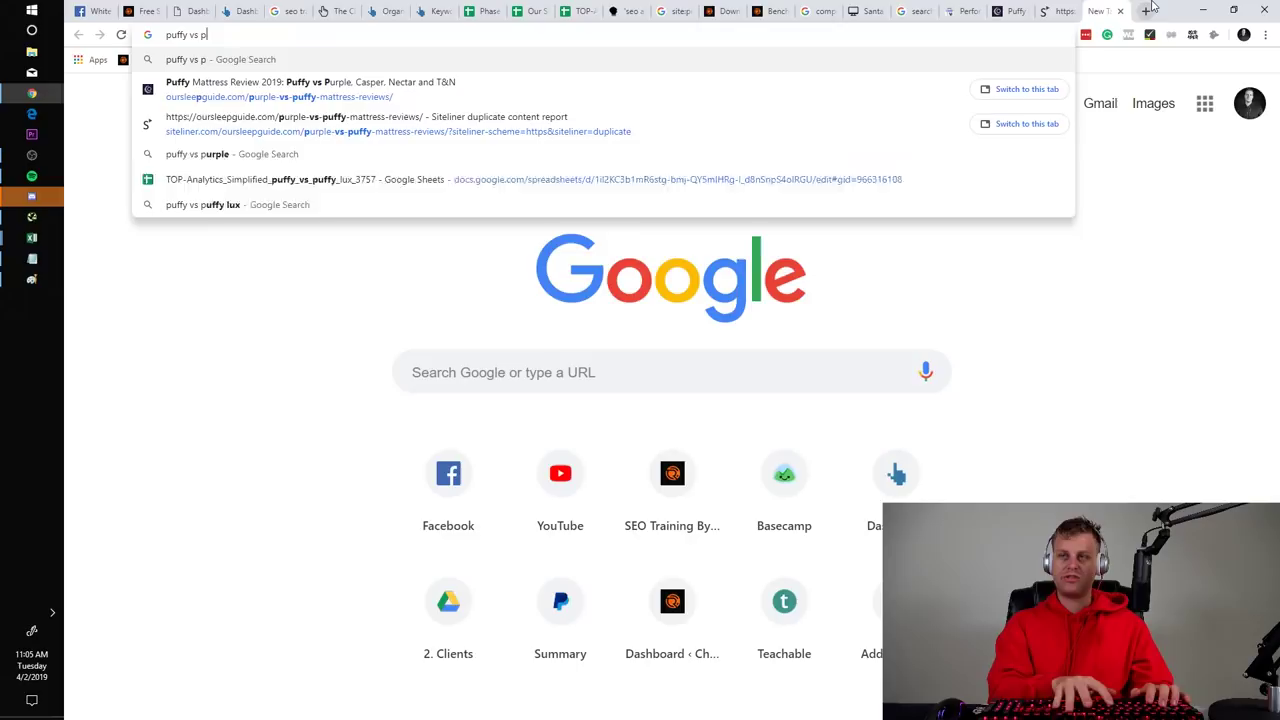
{"action": "key", "text": "Return"}
{"action": "scroll", "coordinate": [593, 360], "scroll_direction": "down", "scroll_amount": 3}
{"action": "left_click", "coordinate": [471, 354]}
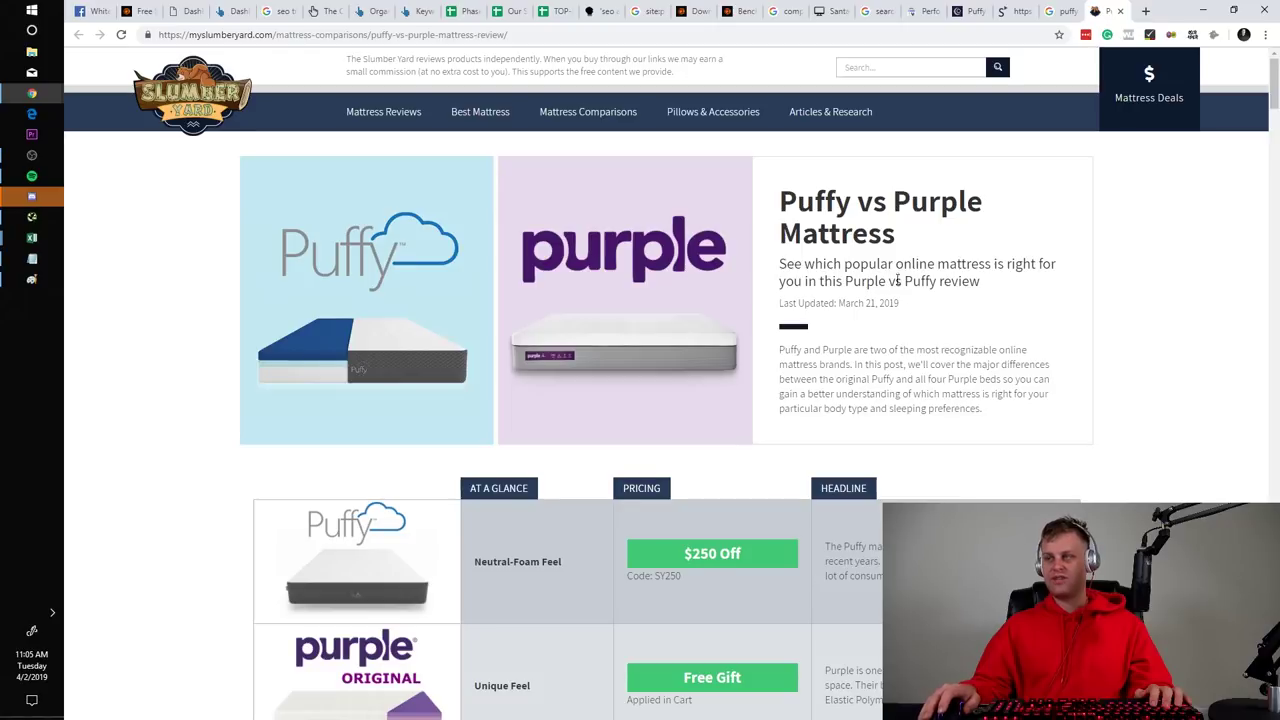
Skim the Puffy vs Purple article's comparison table, synopsis, images and mattress sections down to Firmness & Body Type
{"action": "scroll", "coordinate": [897, 280], "scroll_direction": "down", "scroll_amount": 3}
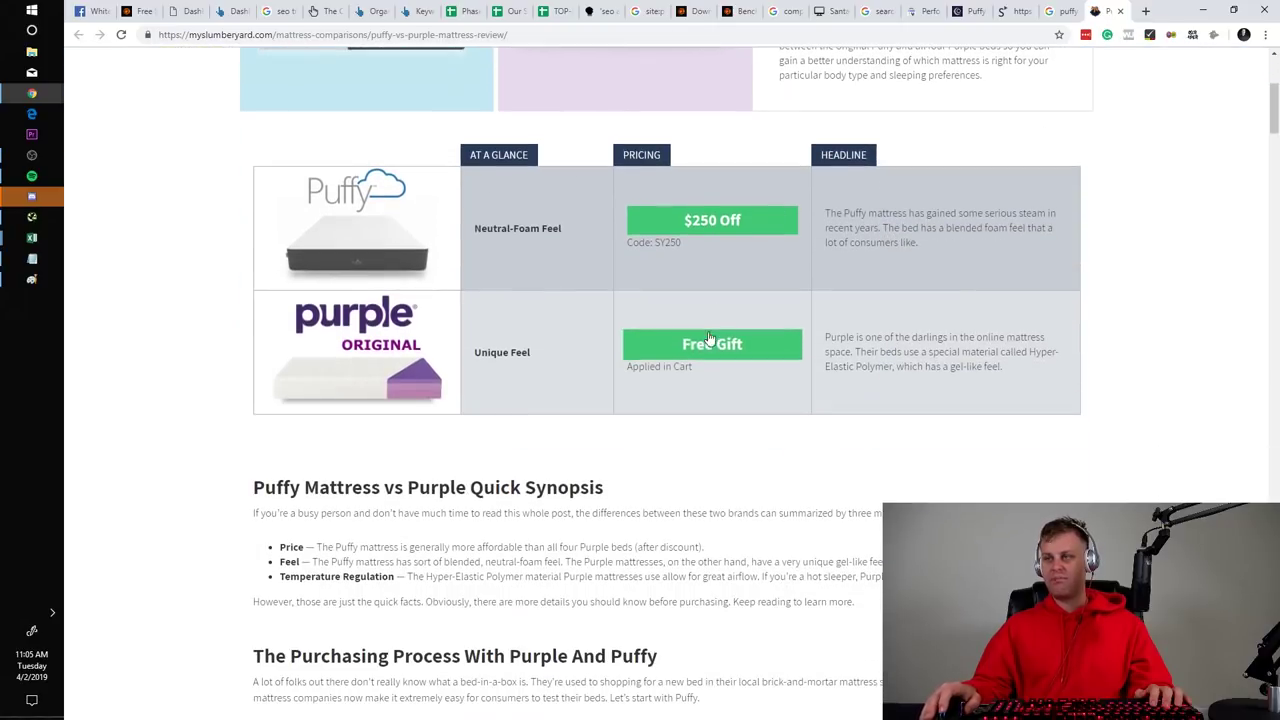
{"action": "scroll", "coordinate": [720, 330], "scroll_direction": "down", "scroll_amount": 11}
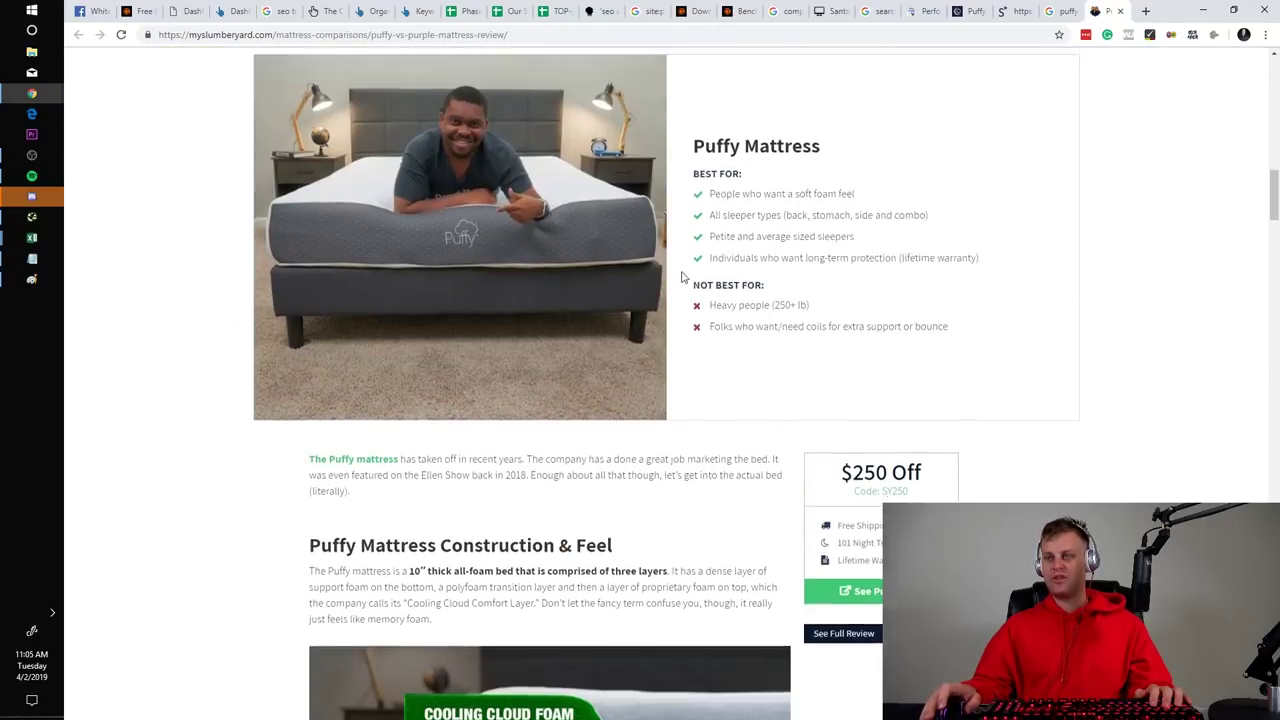
{"action": "scroll", "coordinate": [683, 276], "scroll_direction": "up", "scroll_amount": 5}
{"action": "scroll", "coordinate": [733, 226], "scroll_direction": "down", "scroll_amount": 15}
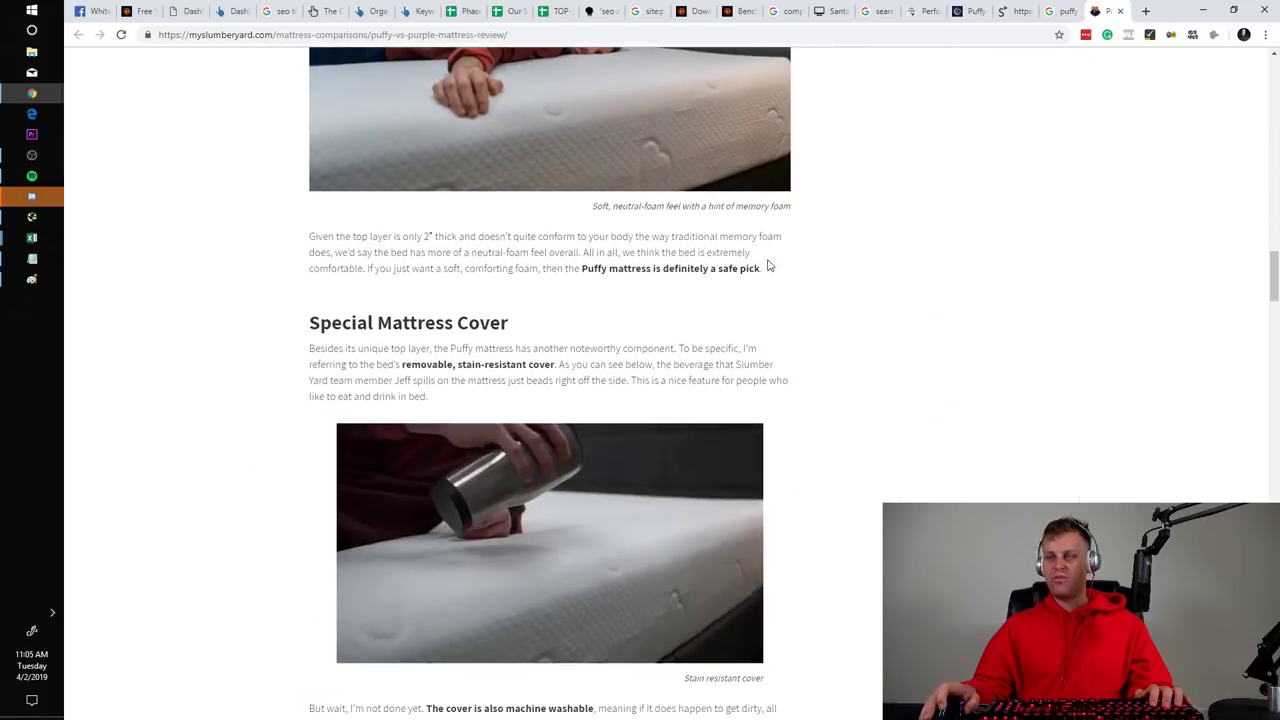
{"action": "scroll", "coordinate": [770, 265], "scroll_direction": "down", "scroll_amount": 5}
Switch to Paint, discard the old drawing and sketch two page outlines with arrows between them on a new canvas
{"action": "key", "text": "alt+Tab"}
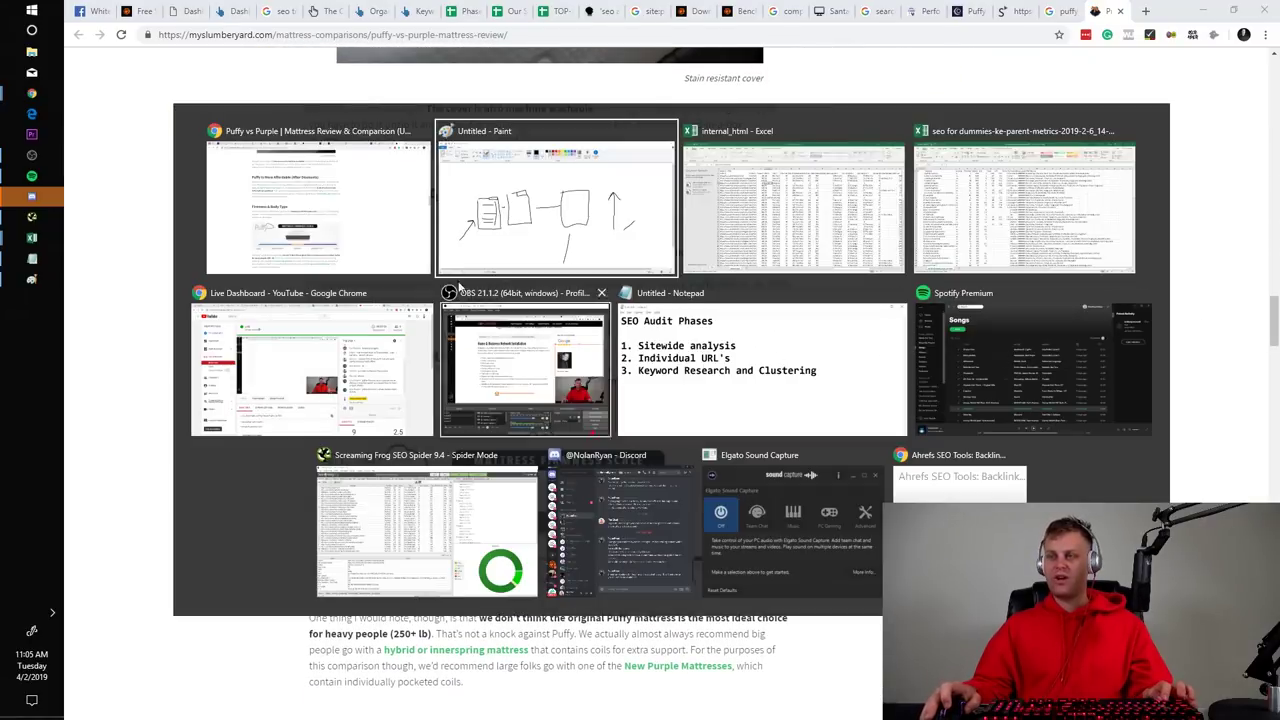
{"action": "key", "text": "alt+f"}
{"action": "key", "text": "n"}
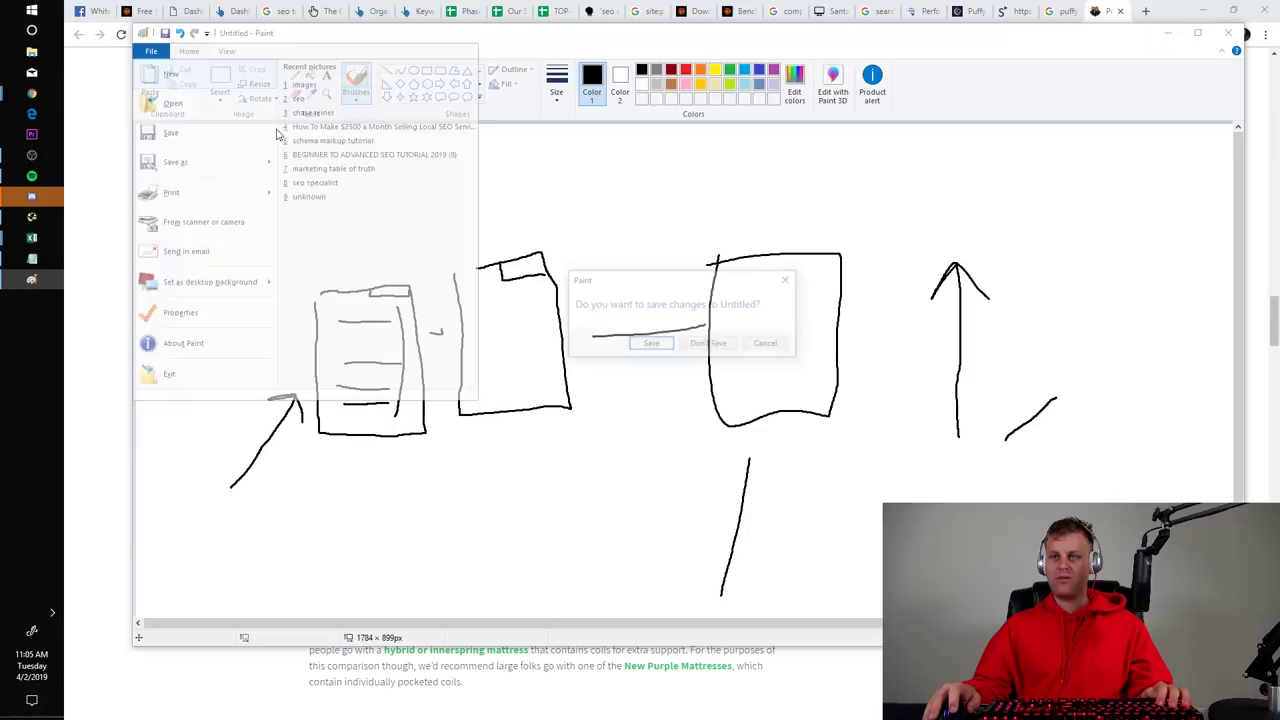
{"action": "left_click", "coordinate": [733, 344]}
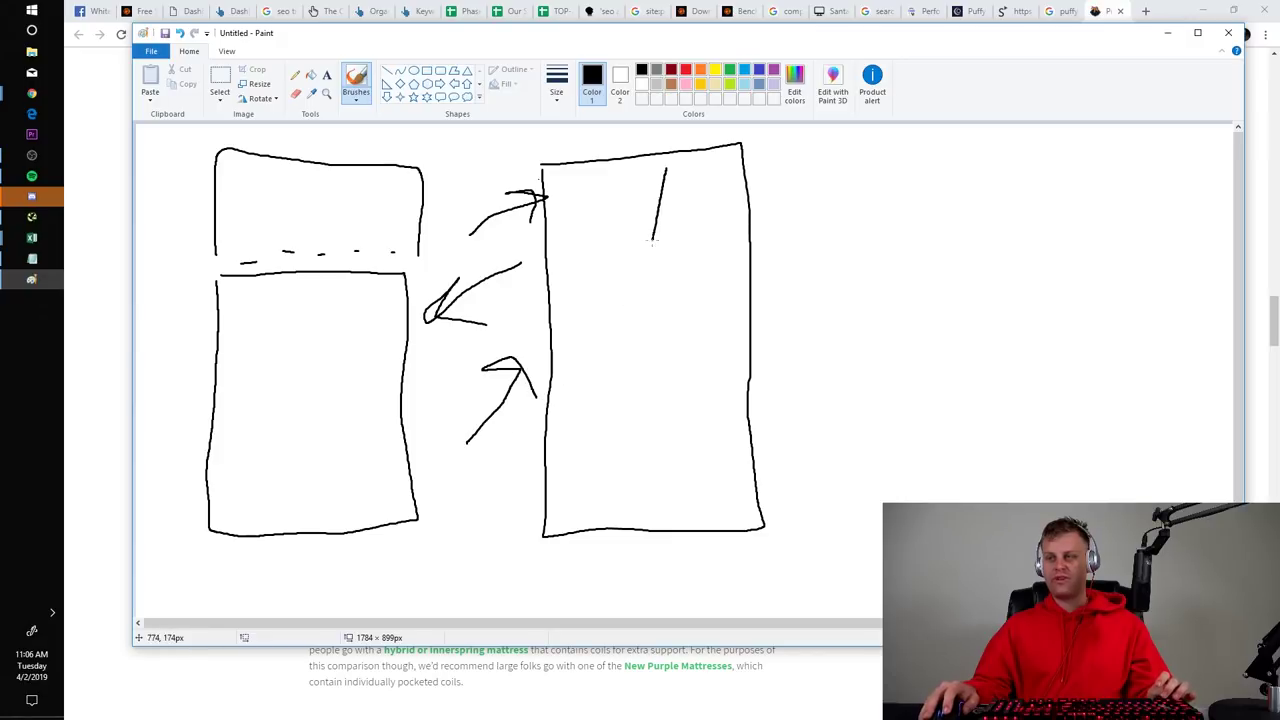
{"action": "left_click_drag", "start_coordinate": [652, 240], "coordinate": [600, 188]}
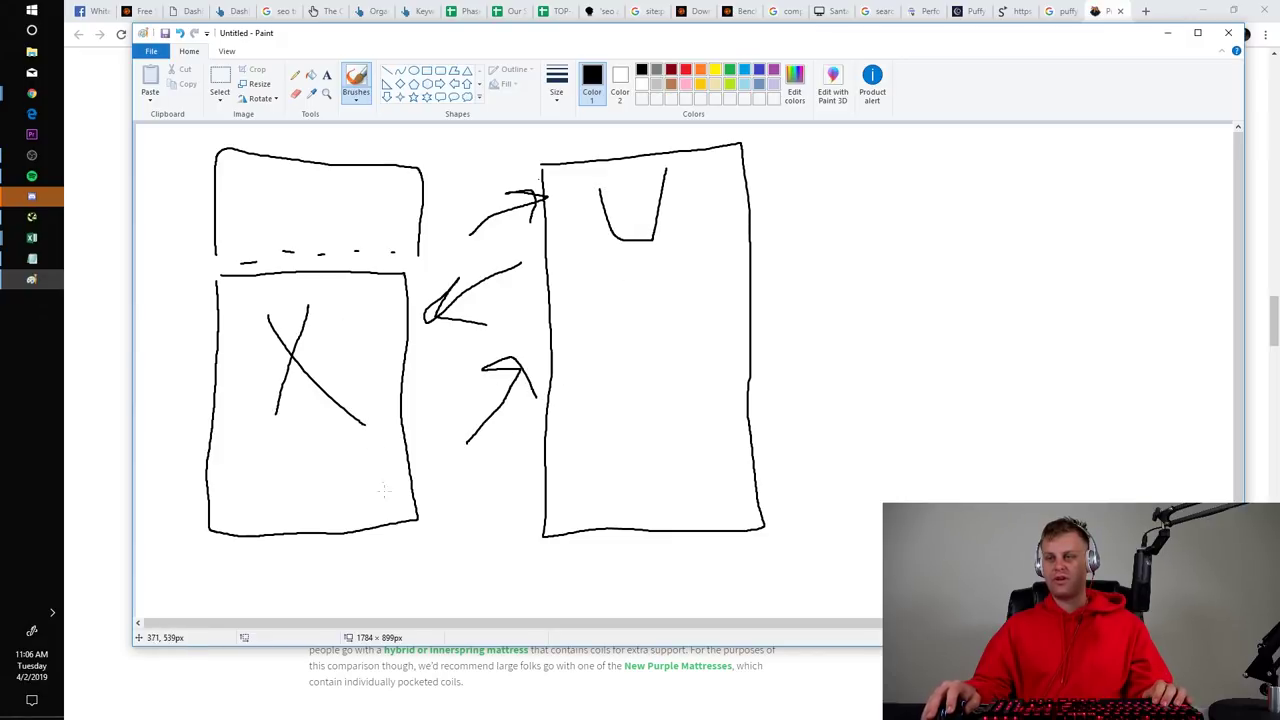
Start a blank Paint canvas without saving the sketch and return to the Puffy vs Purple article in Chrome
{"action": "key", "text": "ctrl+n"}
{"action": "left_click", "coordinate": [711, 343]}
{"action": "key", "text": "alt+Tab"}
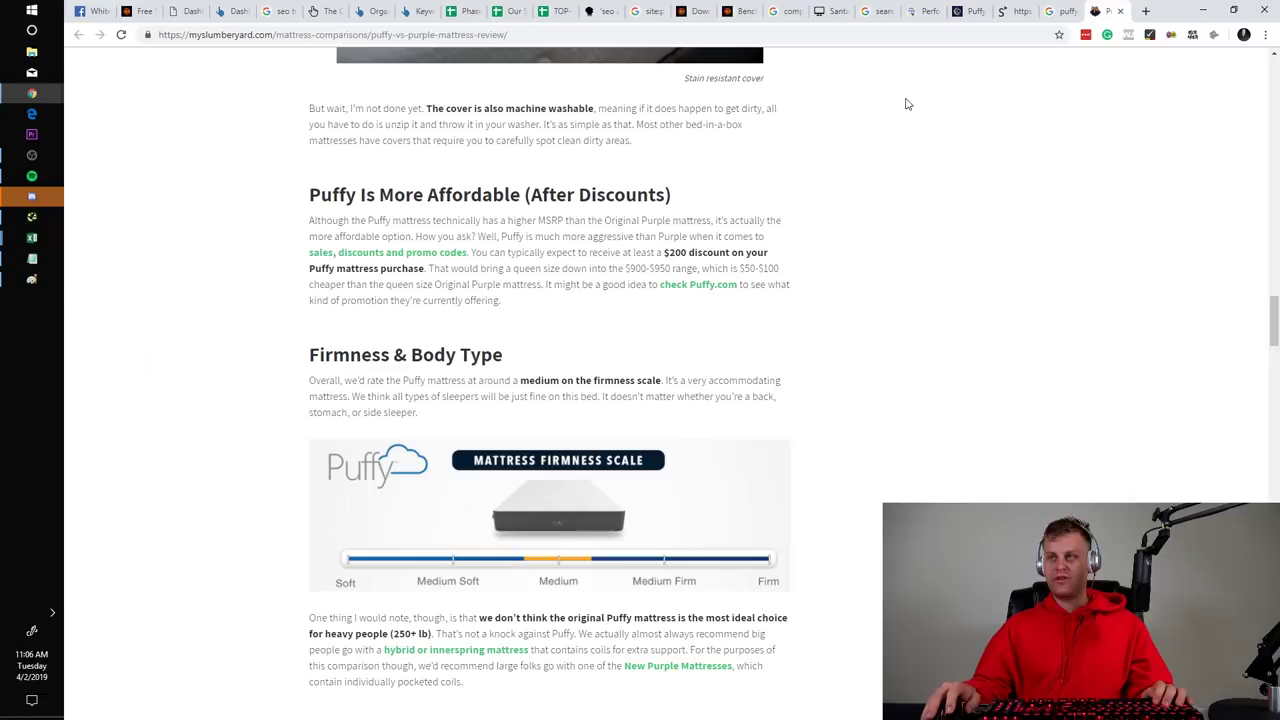
Search Google for "beginner fishing tips" in a new browser tab
{"action": "left_click", "coordinate": [1144, 16]}
{"action": "type", "text": "be"}
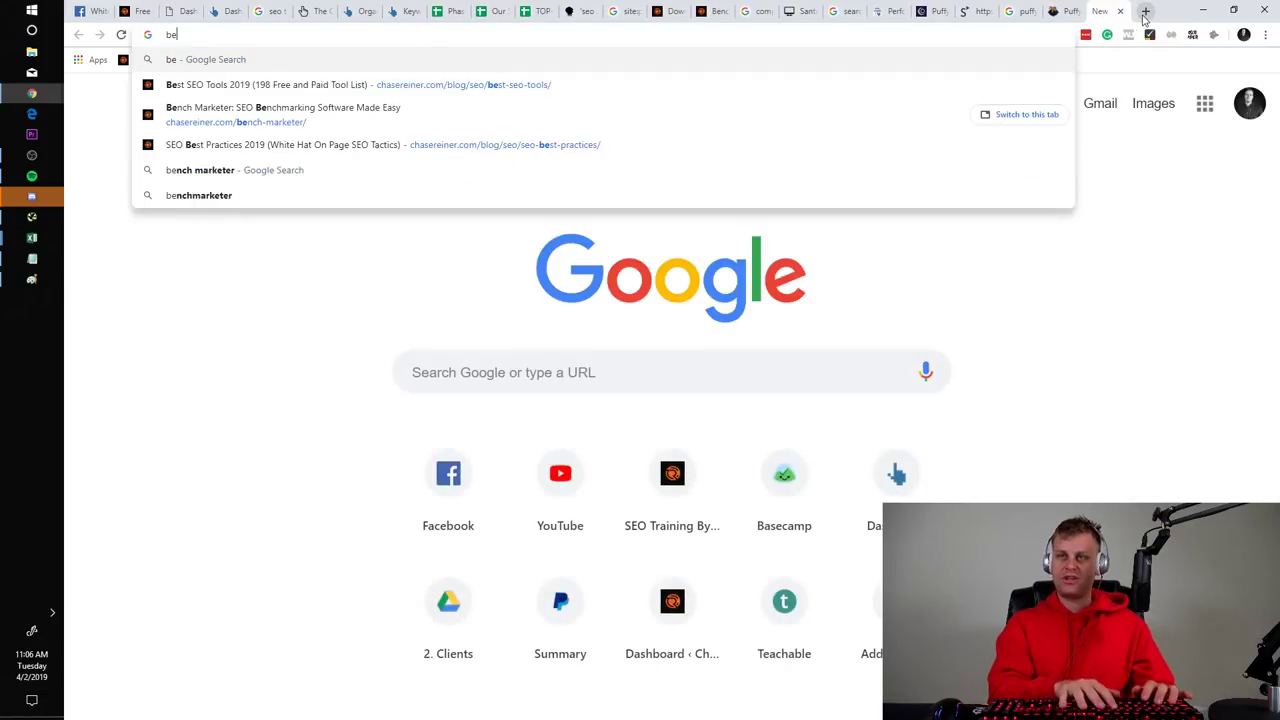
{"action": "type", "text": "ginner fishi"}
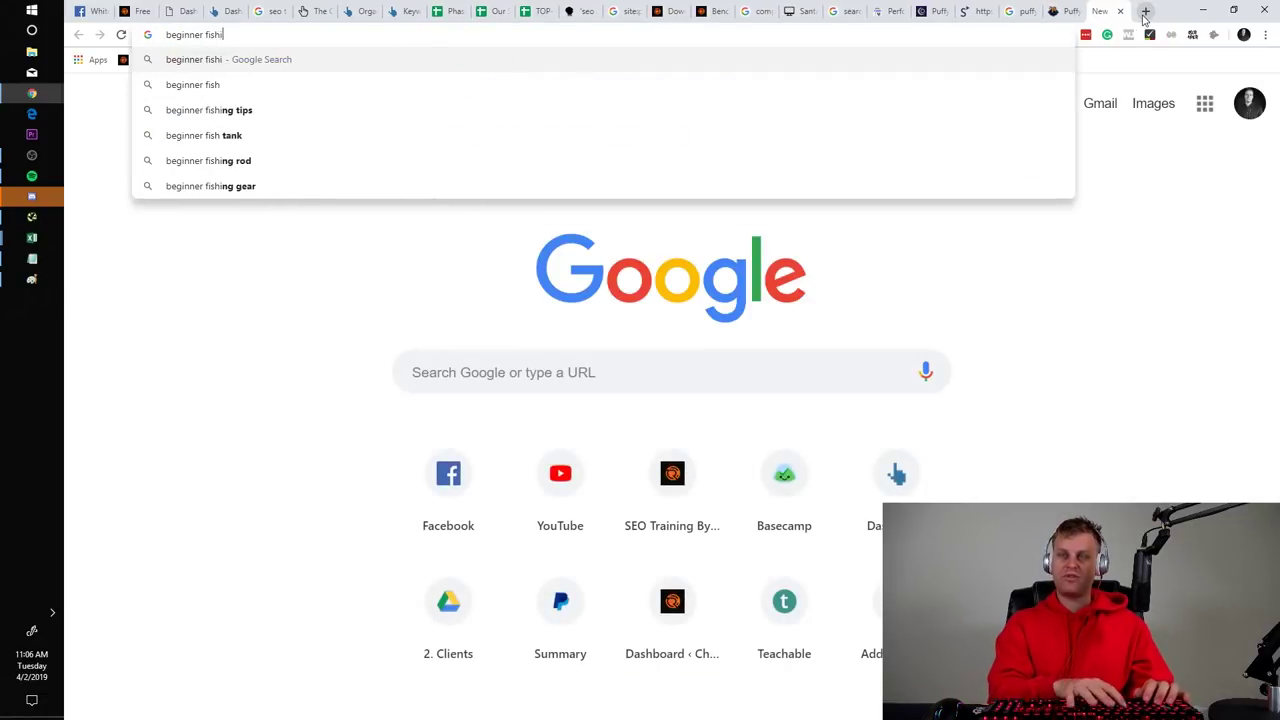
{"action": "type", "text": "ng tips"}
{"action": "key", "text": "Return"}
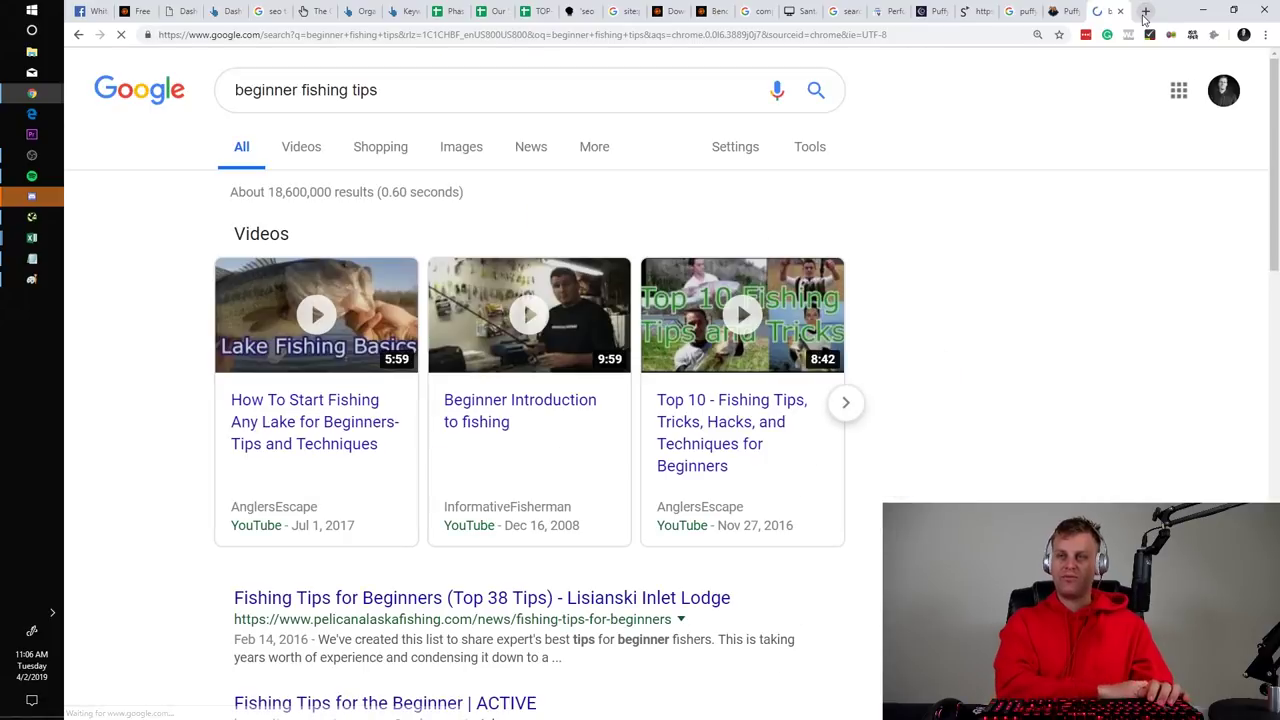
Open the Lisianski Inlet Lodge result "Fishing Tips for Beginners (Top 38 Tips)" and skim the article
{"action": "scroll", "coordinate": [993, 233], "scroll_direction": "down", "scroll_amount": 1}
{"action": "scroll", "coordinate": [993, 233], "scroll_direction": "down", "scroll_amount": 2}
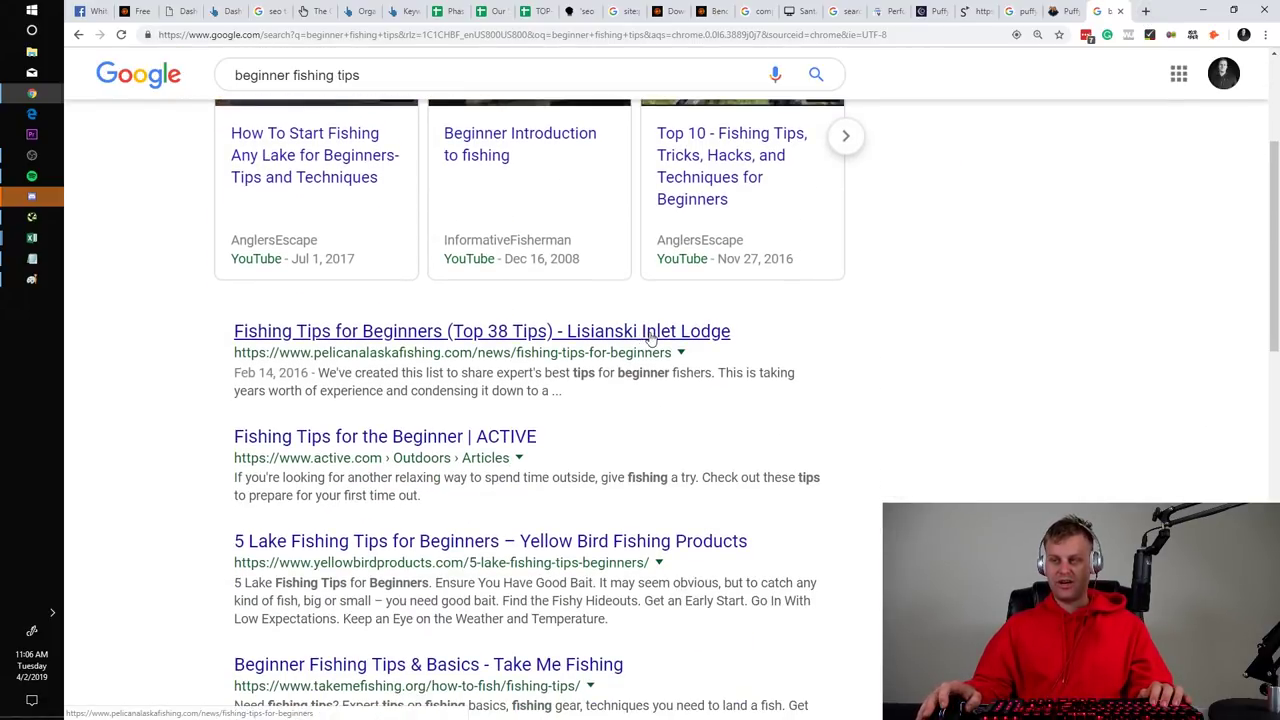
{"action": "scroll", "coordinate": [640, 340], "scroll_direction": "up", "scroll_amount": 1}
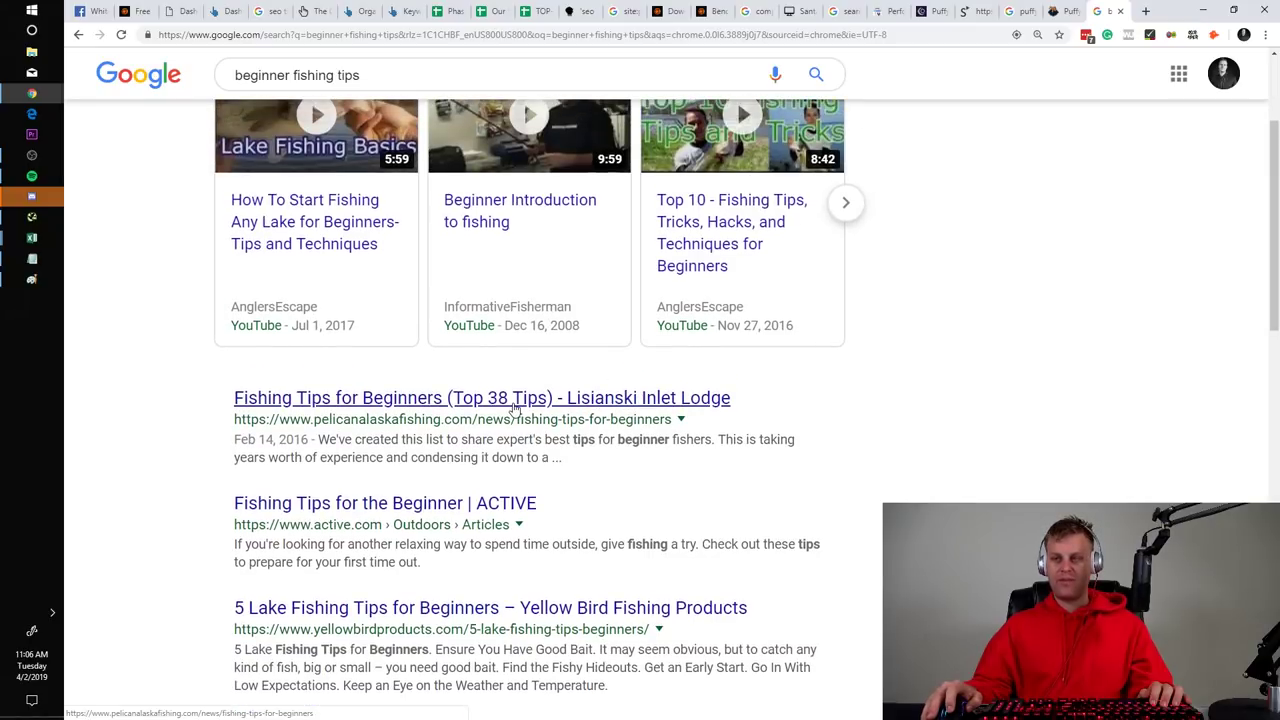
{"action": "left_click", "coordinate": [600, 413]}
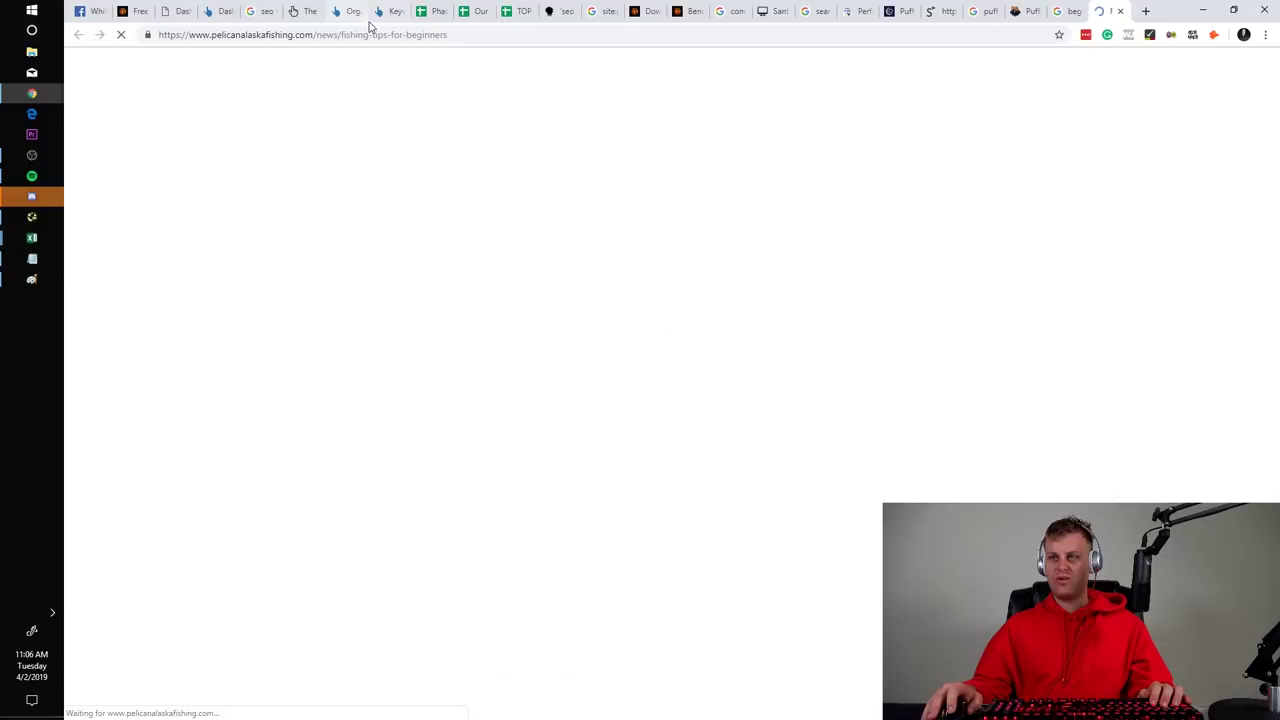
{"action": "left_click", "coordinate": [360, 16]}
{"action": "left_click", "coordinate": [1110, 11]}
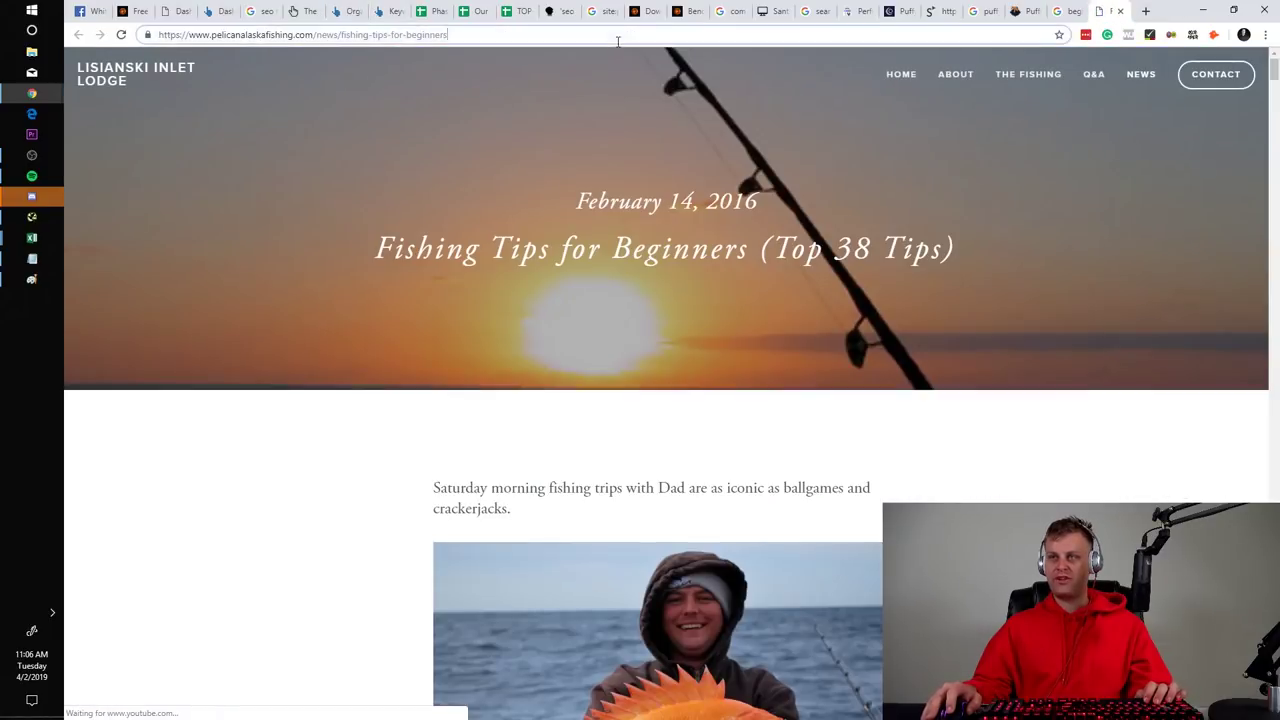
{"action": "scroll", "coordinate": [1150, 200], "scroll_direction": "down", "scroll_amount": 3}
{"action": "scroll", "coordinate": [1211, 191], "scroll_direction": "down", "scroll_amount": 20}
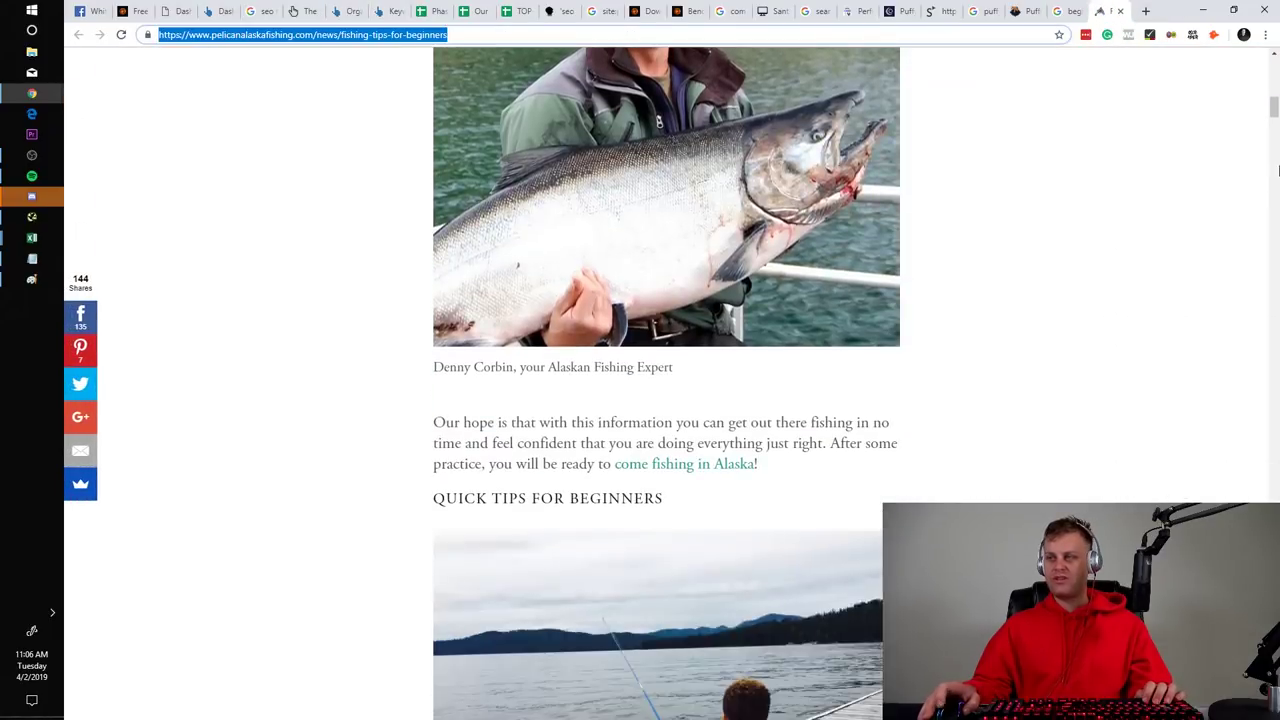
{"action": "scroll", "coordinate": [1059, 161], "scroll_direction": "up", "scroll_amount": 18}
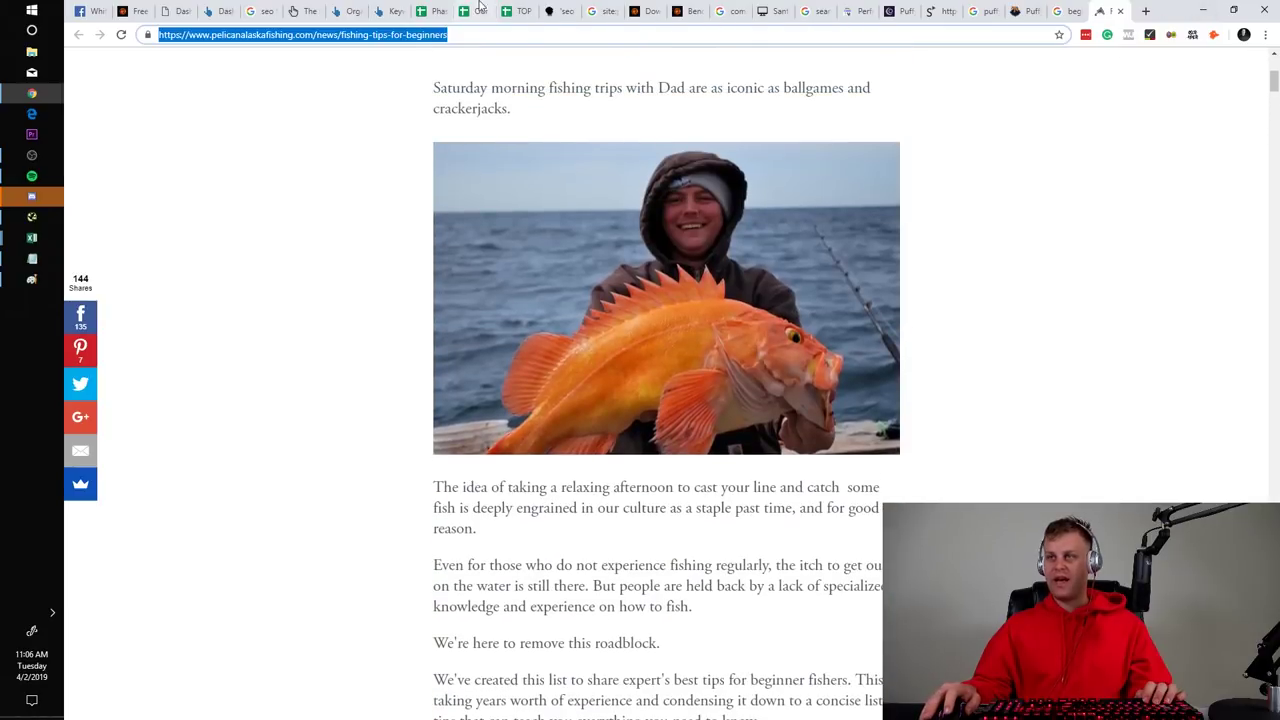
{"action": "left_click", "coordinate": [390, 11]}
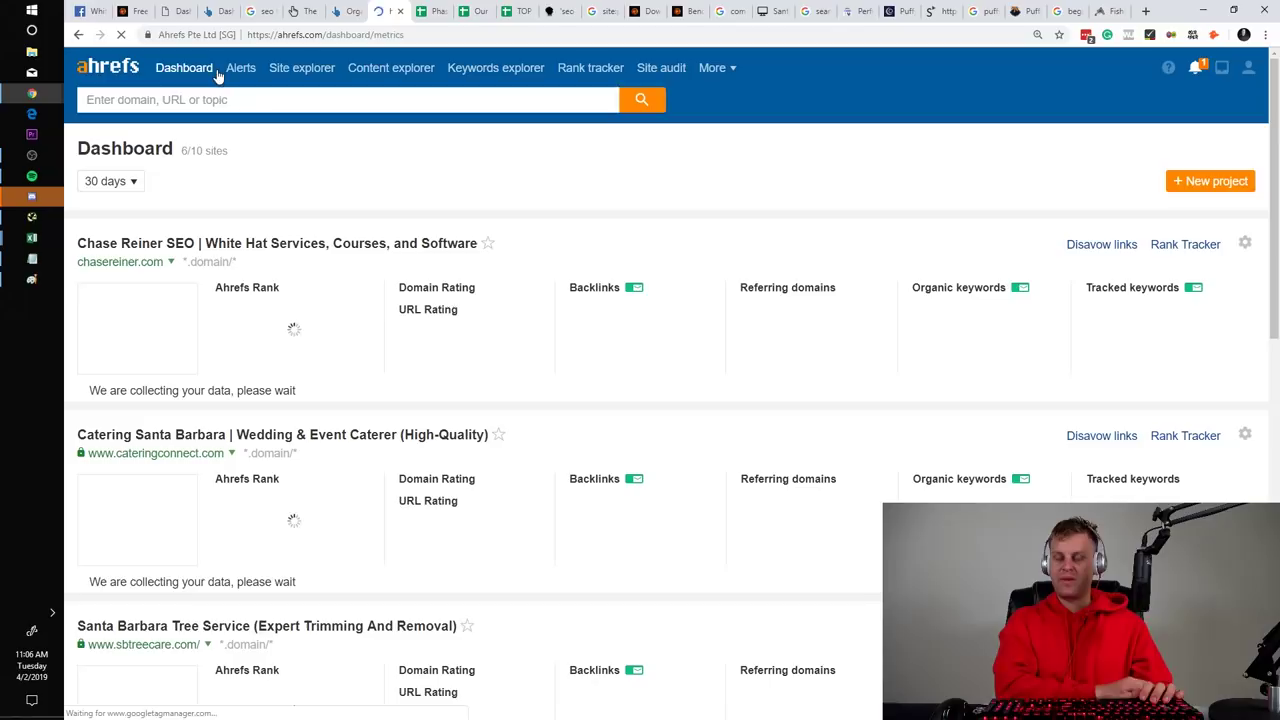
{"action": "type", "text": "https://www.pelicanalaskafishing.com/news/fishing-tips-for-beginners"}
{"action": "left_click_drag", "start_coordinate": [281, 100], "coordinate": [442, 100]}
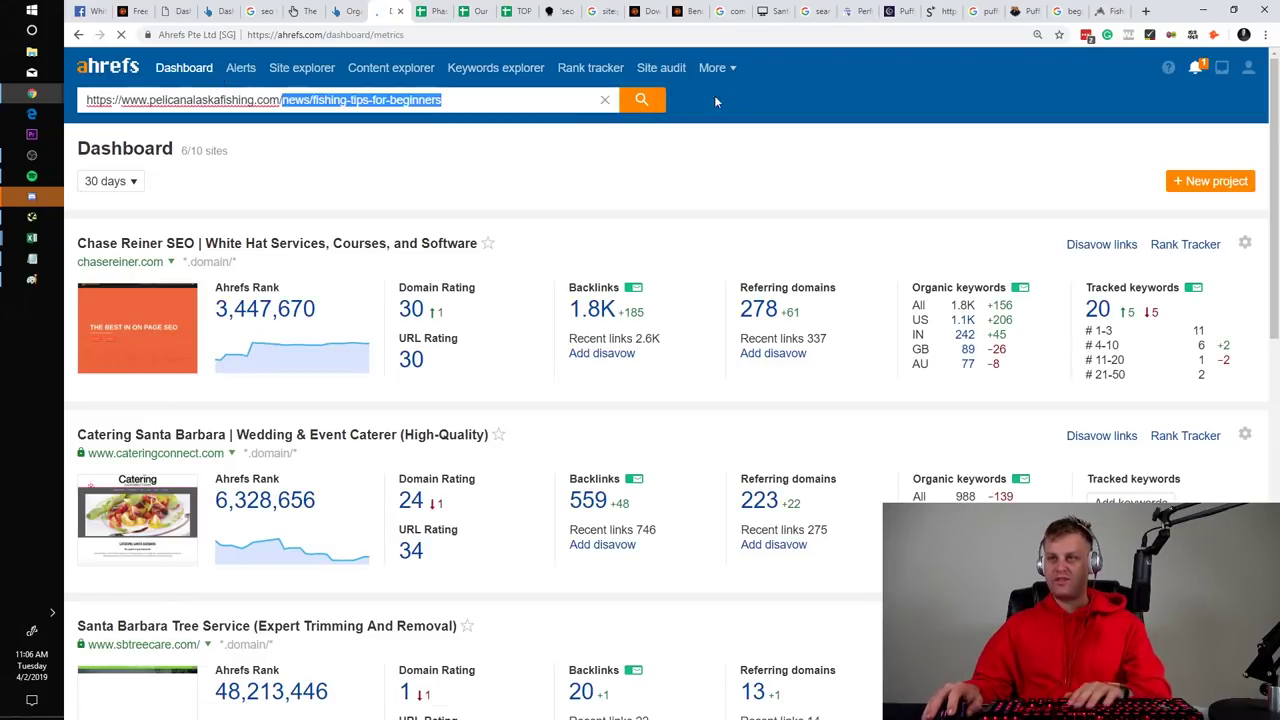
{"action": "key", "text": "BackSpace"}
{"action": "key", "text": "Return"}
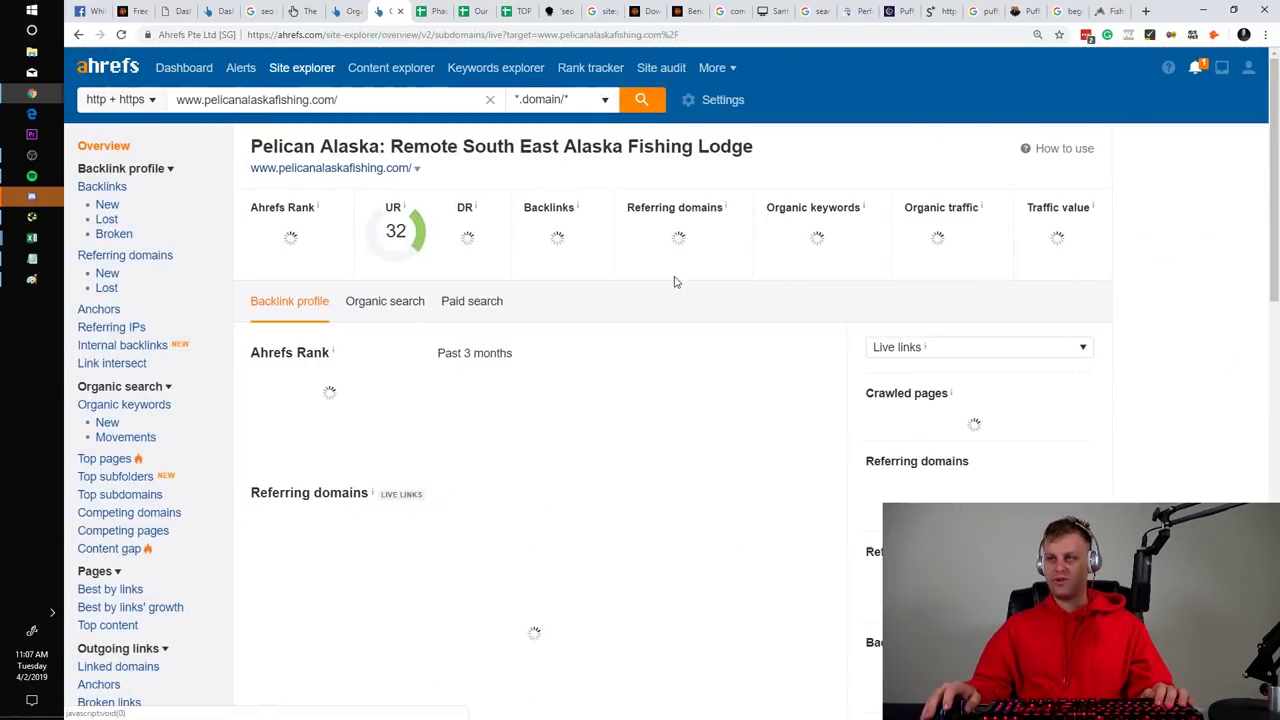
Examine the fishing domain's backlink profile and organic search trend, and go back to the "beginner fishing tips" results
{"action": "scroll", "coordinate": [390, 330], "scroll_direction": "down", "scroll_amount": 2}
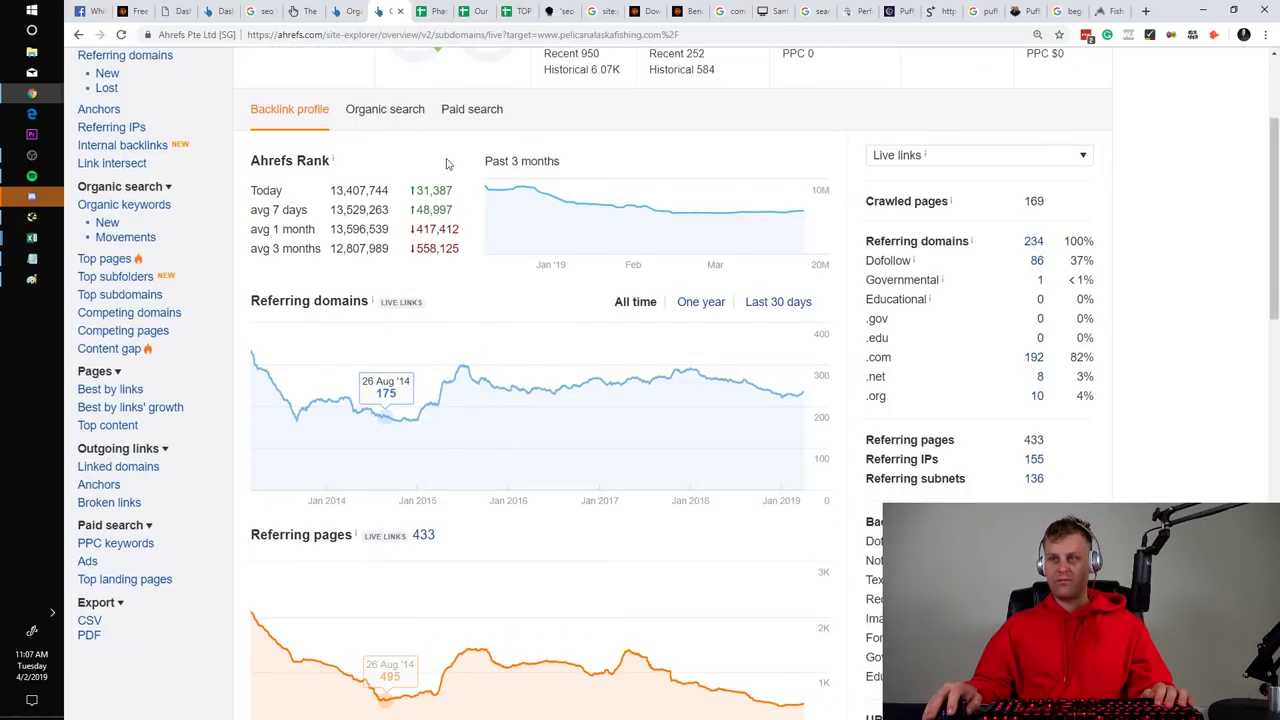
{"action": "left_click", "coordinate": [395, 112]}
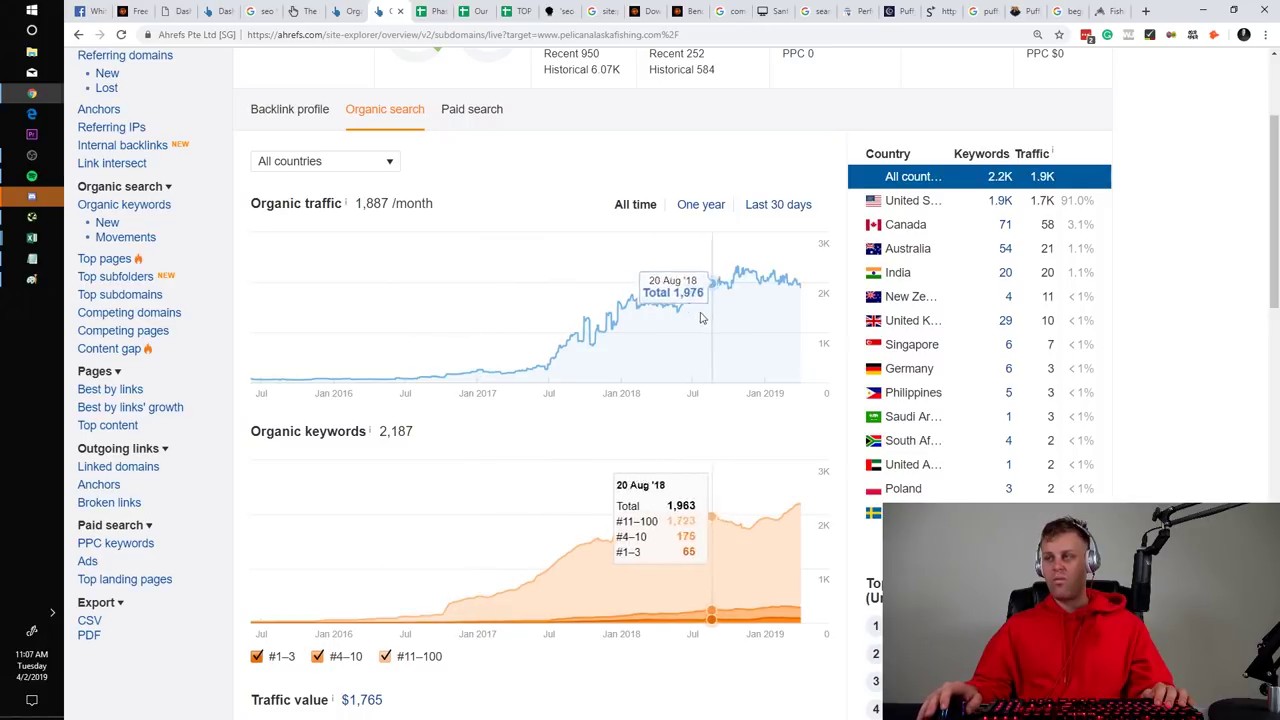
{"action": "scroll", "coordinate": [700, 318], "scroll_direction": "up", "scroll_amount": 2}
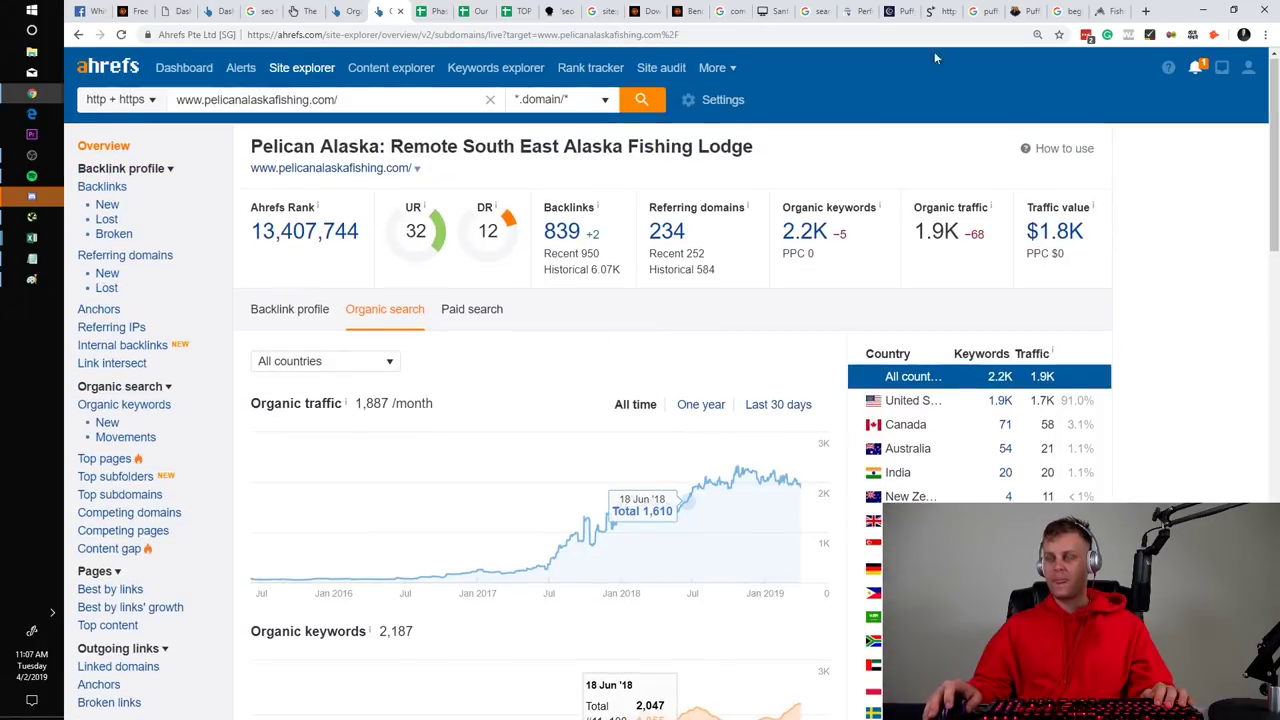
{"action": "left_click", "coordinate": [1066, 11]}
{"action": "scroll", "coordinate": [866, 145], "scroll_direction": "up", "scroll_amount": 2}
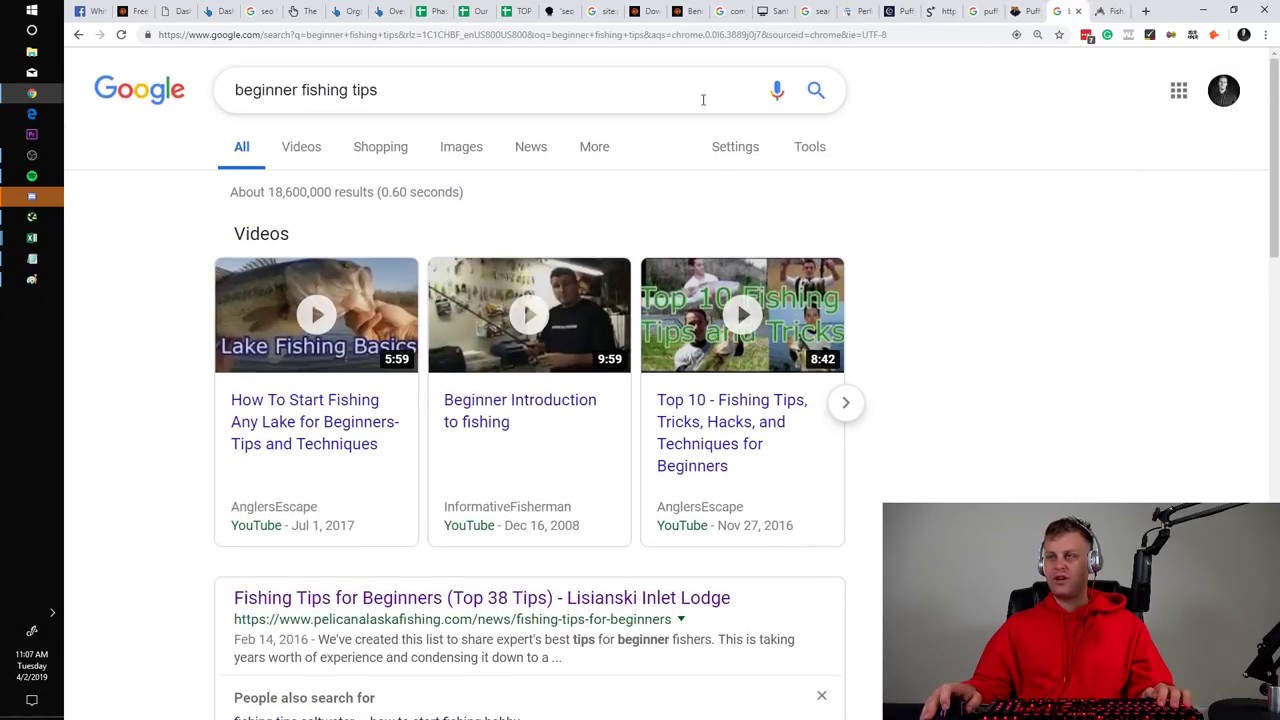
Switch to the SEO Audit Phases notes in Notepad and highlight phase 2, Individual URL's
{"action": "key", "text": "alt+Tab"}
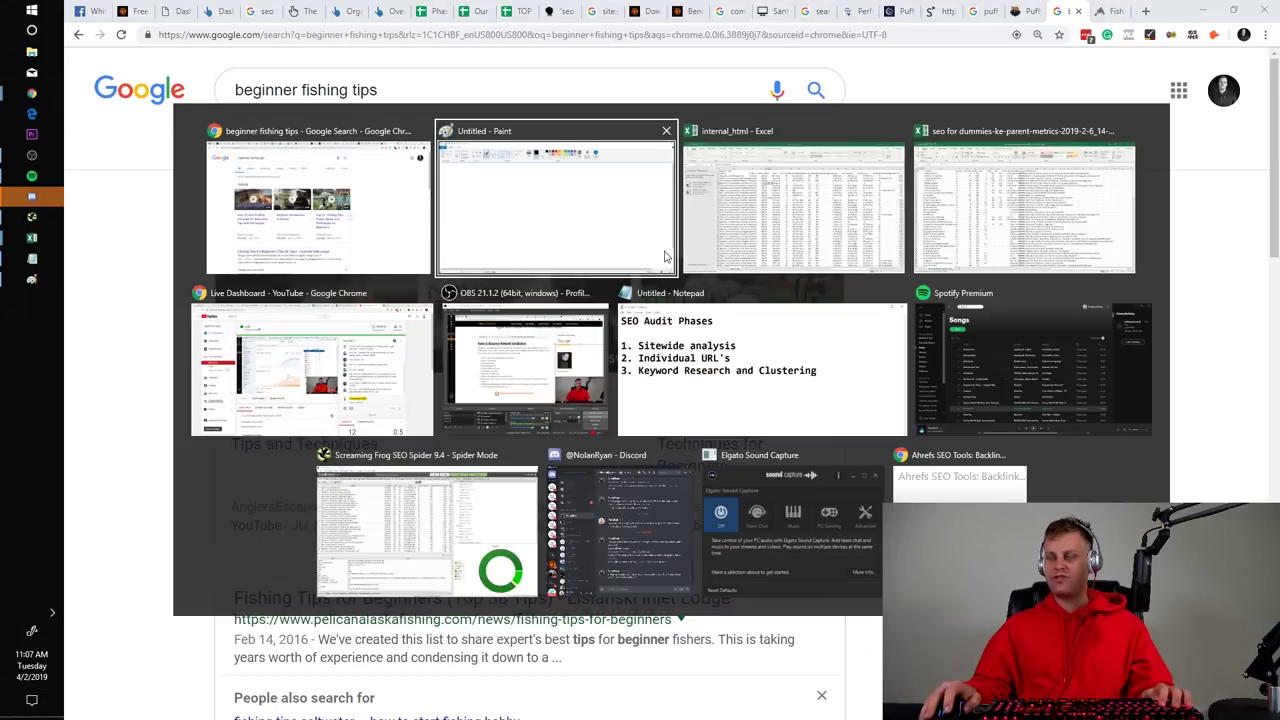
{"action": "left_click", "coordinate": [752, 360]}
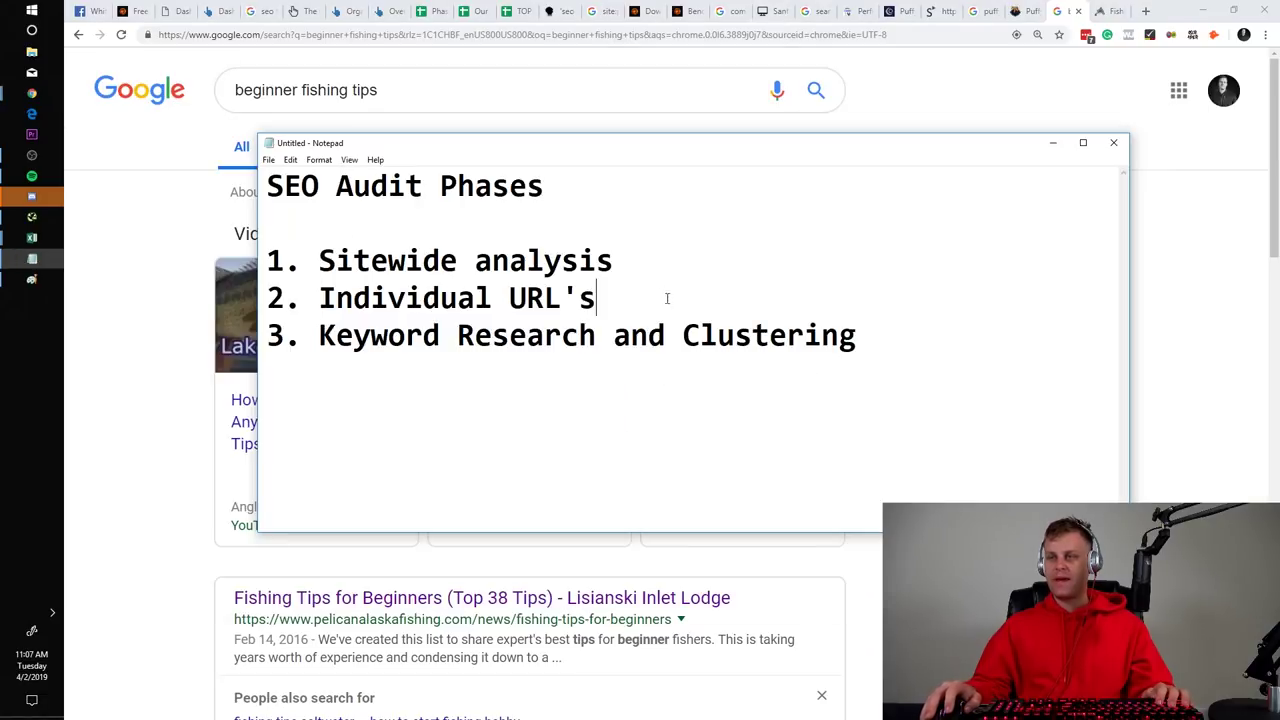
{"action": "left_click_drag", "start_coordinate": [667, 298], "coordinate": [306, 298]}
{"action": "left_click", "coordinate": [318, 298]}
{"action": "left_click_drag", "start_coordinate": [600, 298], "coordinate": [386, 298]}
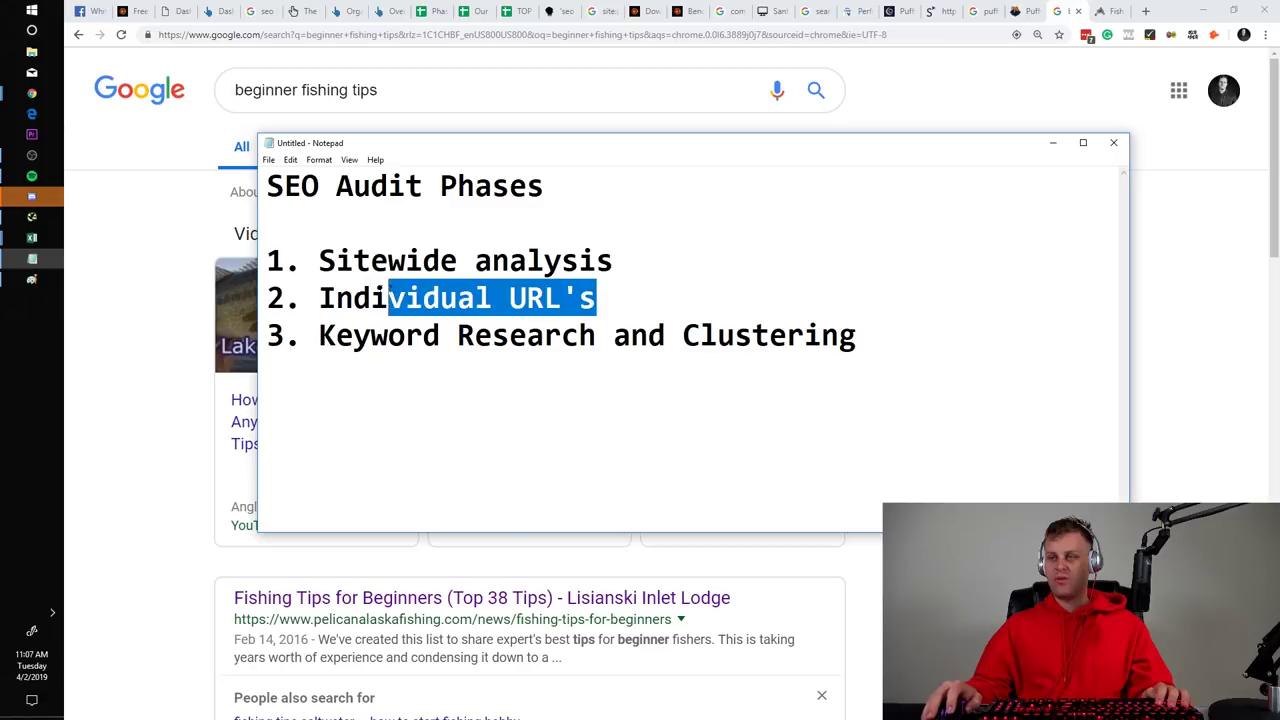
{"action": "left_click", "coordinate": [352, 298]}
Highlight phase 3, Keyword Research and Clustering, in the audit notes and clear the selection
{"action": "left_click_drag", "start_coordinate": [318, 335], "coordinate": [588, 340]}
{"action": "left_click", "coordinate": [925, 361]}
{"action": "left_click", "coordinate": [316, 335]}
{"action": "key", "text": "Right"}
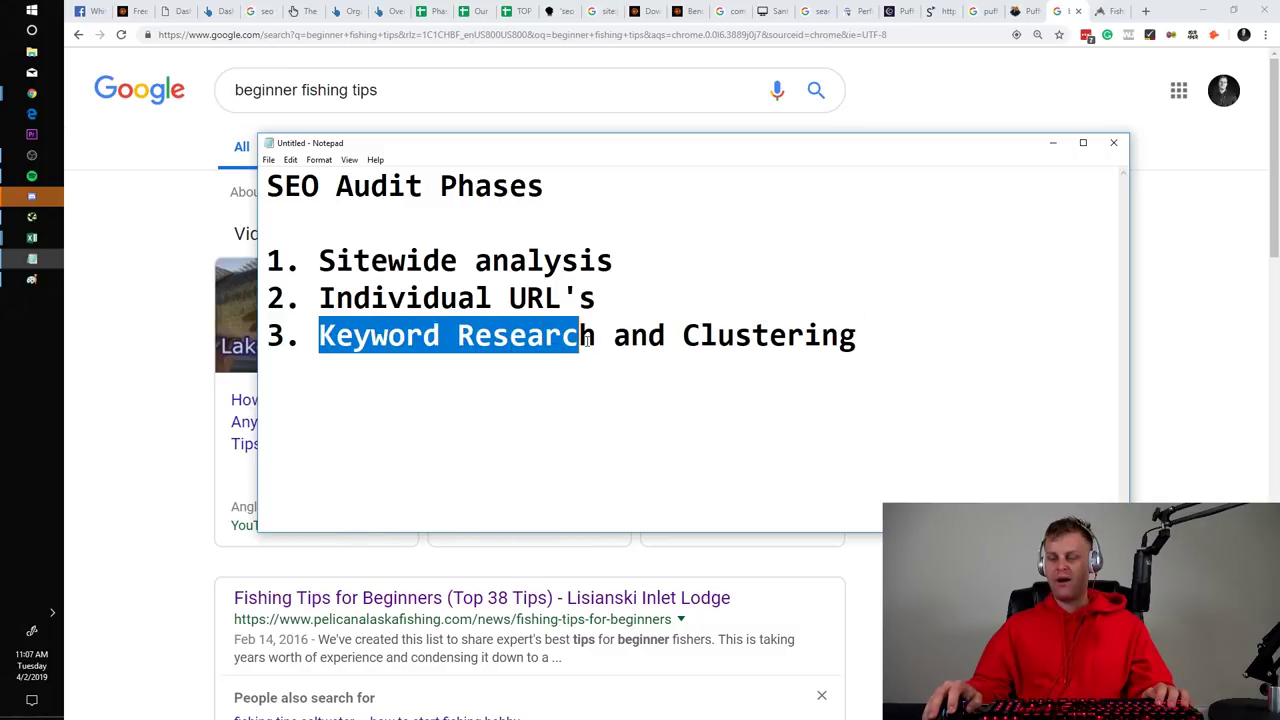
{"action": "left_click", "coordinate": [640, 357]}
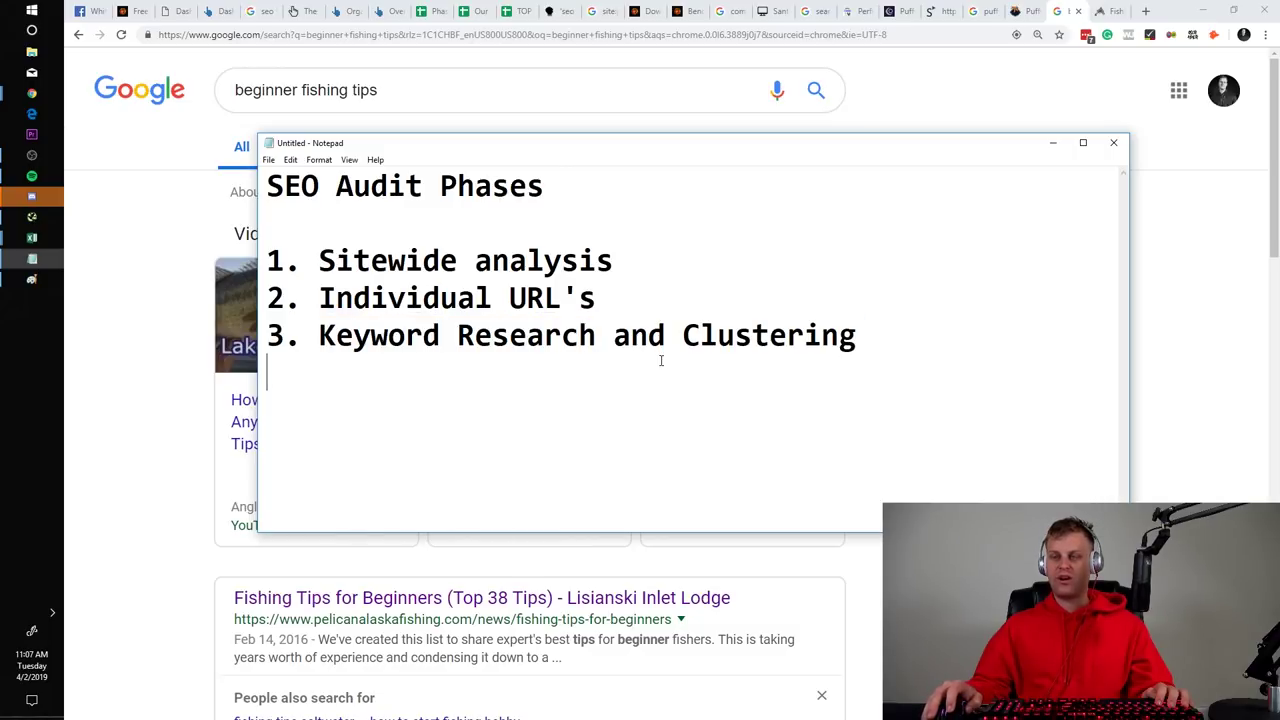
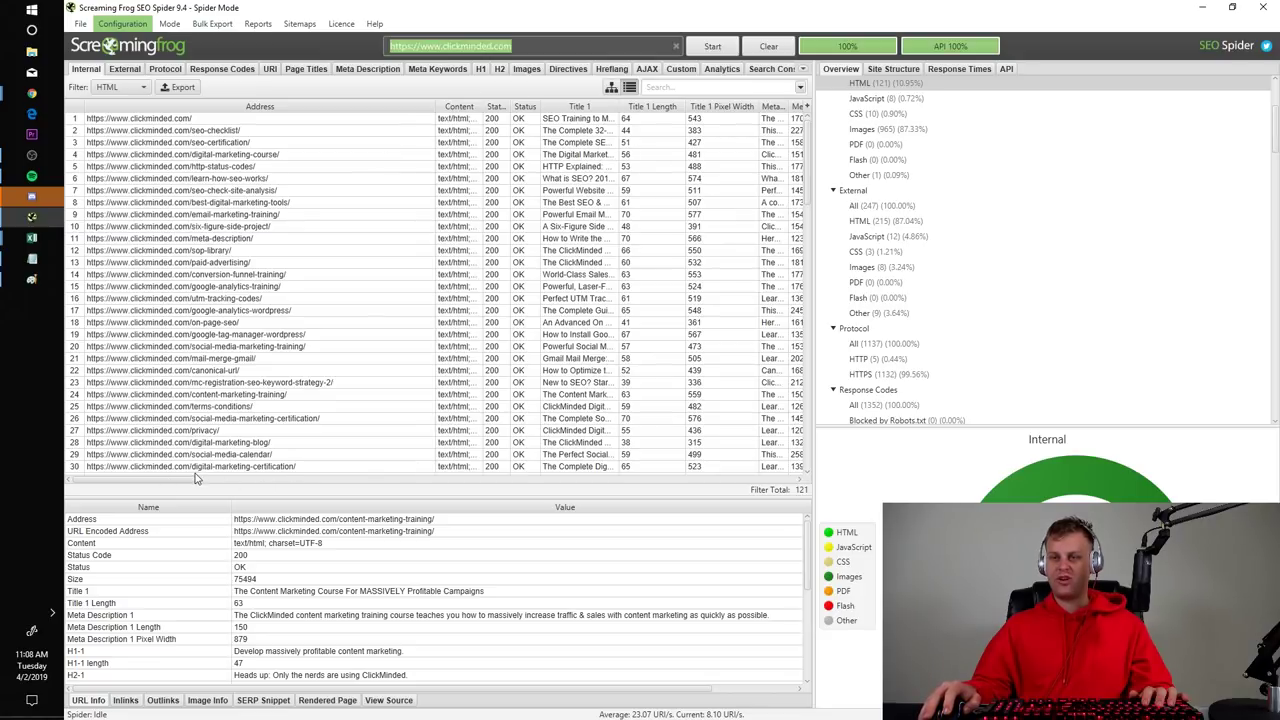
Check the meta description and heading columns in the Screaming Frog crawl, and switch to the digital-marketing-course address in the Phase 1 spreadsheet
{"action": "left_click", "coordinate": [258, 478]}
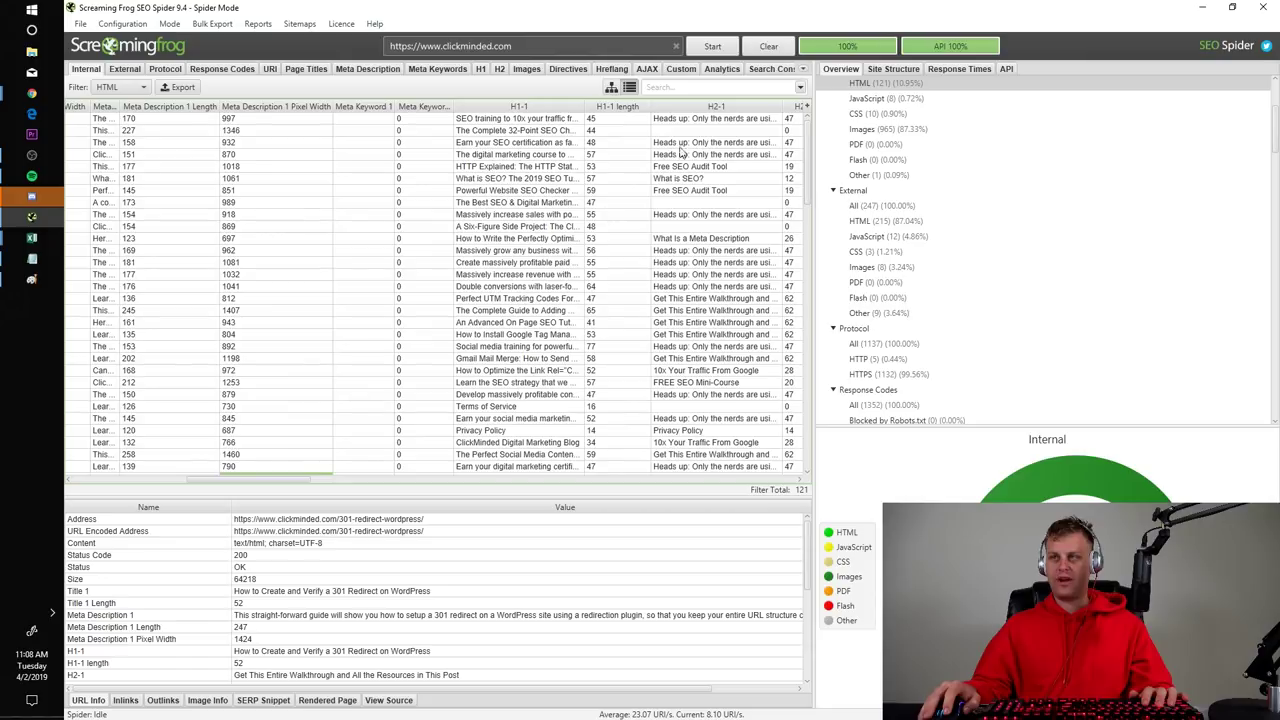
{"action": "left_click", "coordinate": [1201, 7]}
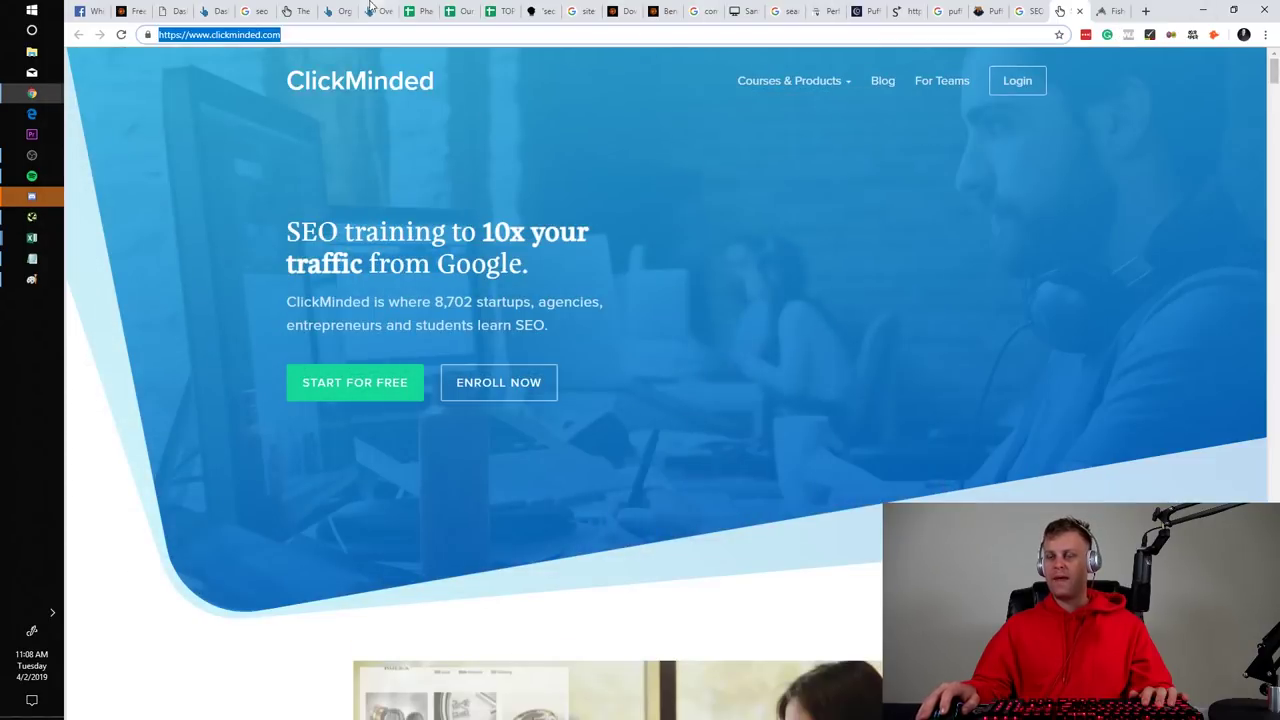
{"action": "left_click", "coordinate": [420, 10]}
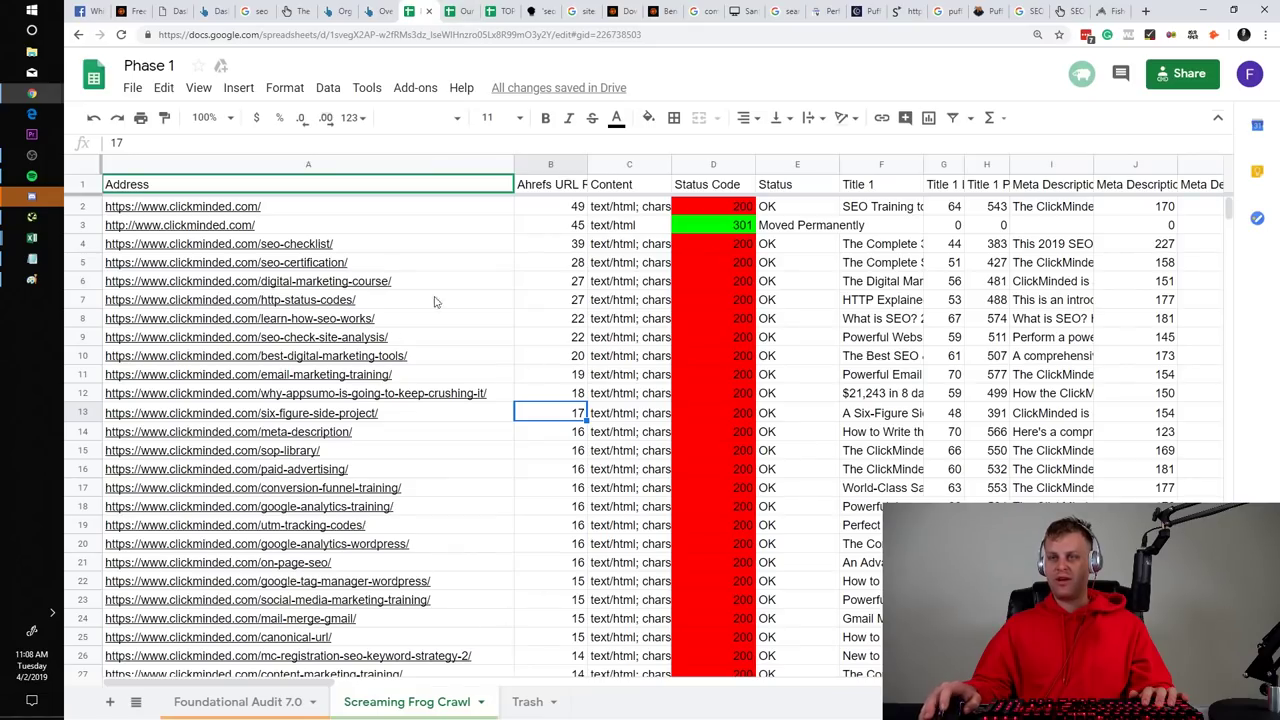
{"action": "left_click", "coordinate": [549, 281]}
{"action": "left_click", "coordinate": [383, 282]}
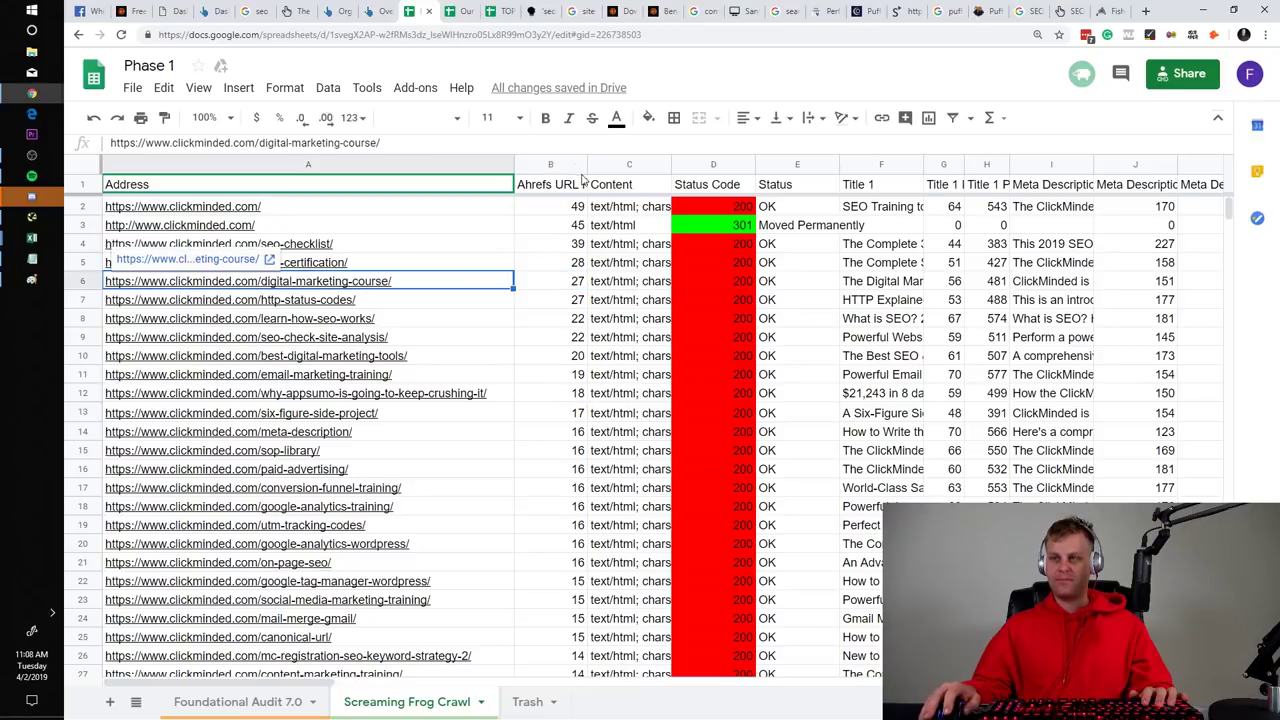
Adjust the width of the Ahrefs URL Rating - Exact column and highlight the addresses from the homepage to mail-merge-gmail
{"action": "left_click", "coordinate": [584, 166]}
{"action": "left_click_drag", "start_coordinate": [590, 165], "coordinate": [670, 165]}
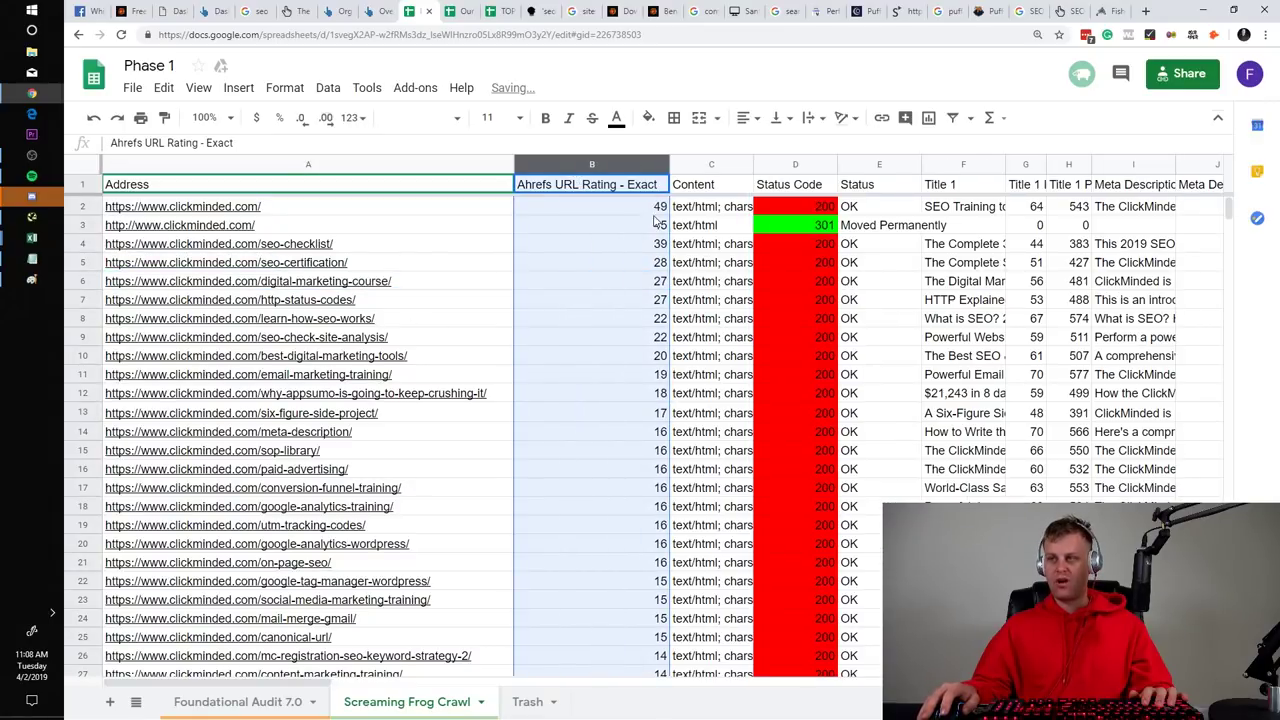
{"action": "left_click", "coordinate": [612, 266]}
{"action": "left_click_drag", "start_coordinate": [360, 212], "coordinate": [383, 620]}
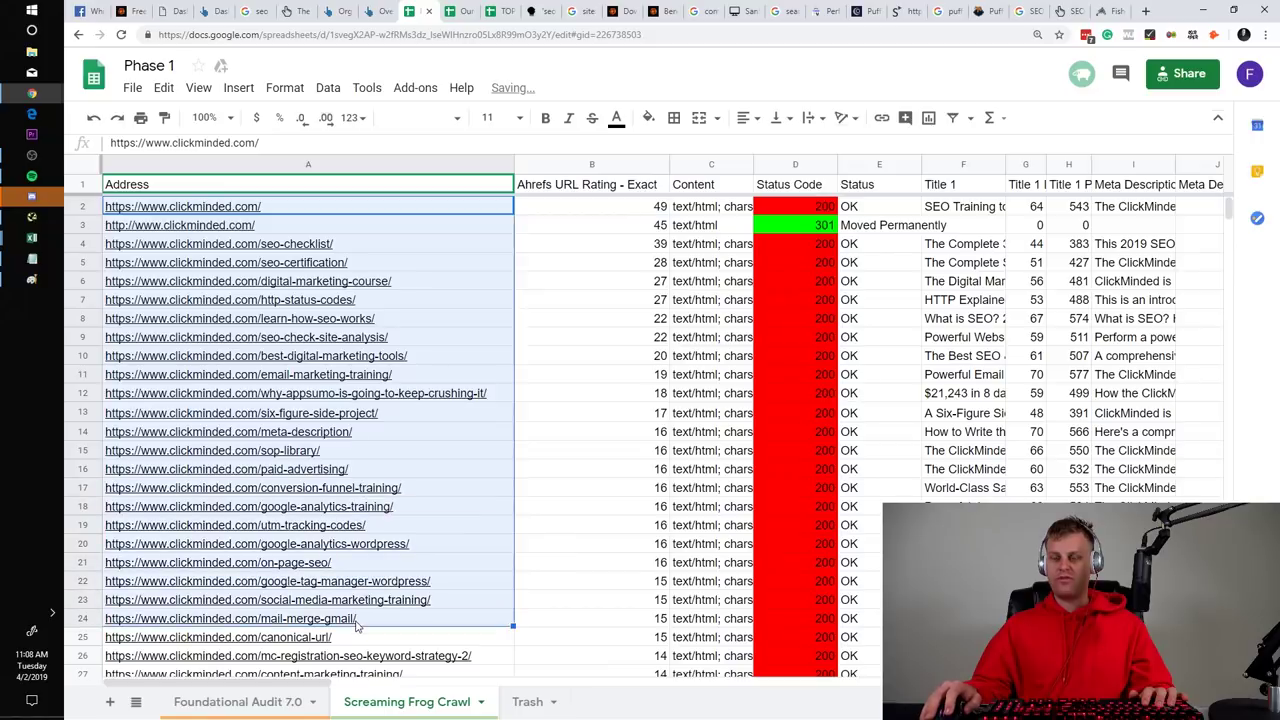
{"action": "left_click", "coordinate": [383, 620]}
{"action": "left_click_drag", "start_coordinate": [660, 165], "coordinate": [614, 166]}
{"action": "left_click", "coordinate": [581, 299]}
Look through the crawled addresses and highlight the ones from seo-checklist to six-figure-side-project
{"action": "left_click_drag", "start_coordinate": [360, 206], "coordinate": [380, 418]}
{"action": "left_click", "coordinate": [380, 393]}
{"action": "scroll", "coordinate": [405, 490], "scroll_direction": "down", "scroll_amount": 3}
{"action": "scroll", "coordinate": [440, 470], "scroll_direction": "up", "scroll_amount": 3}
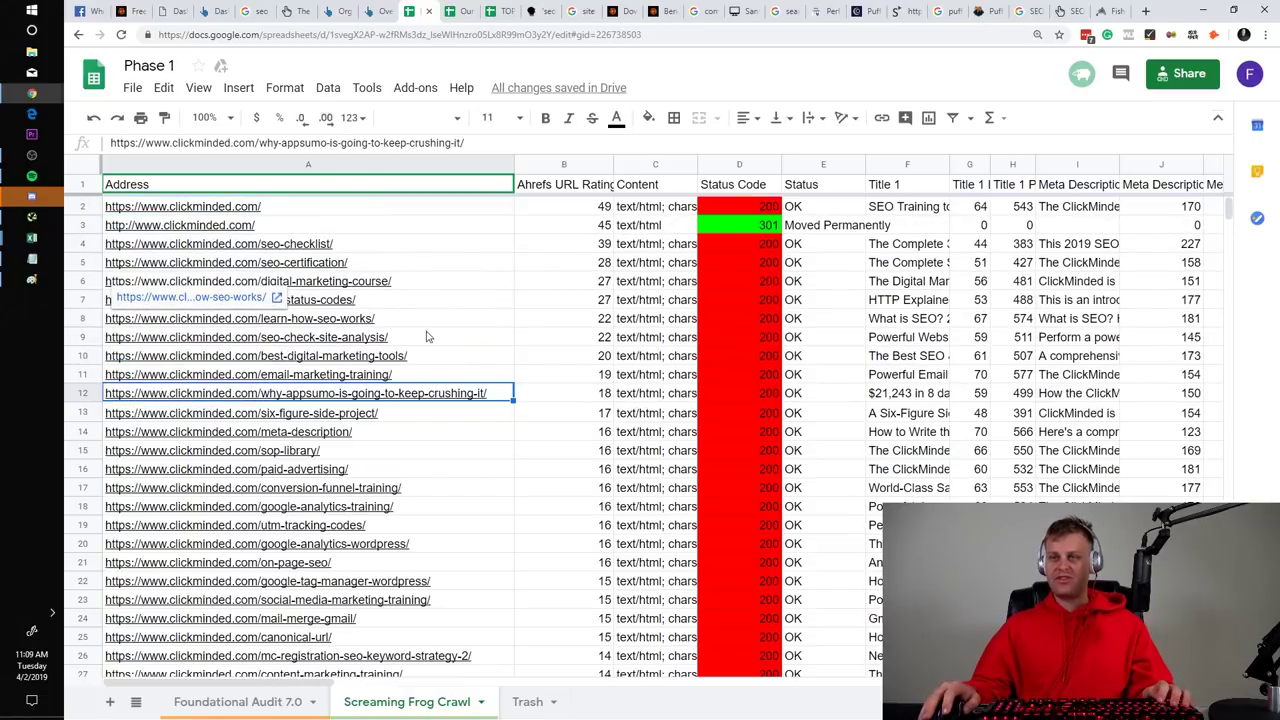
{"action": "left_click_drag", "start_coordinate": [406, 242], "coordinate": [400, 412]}
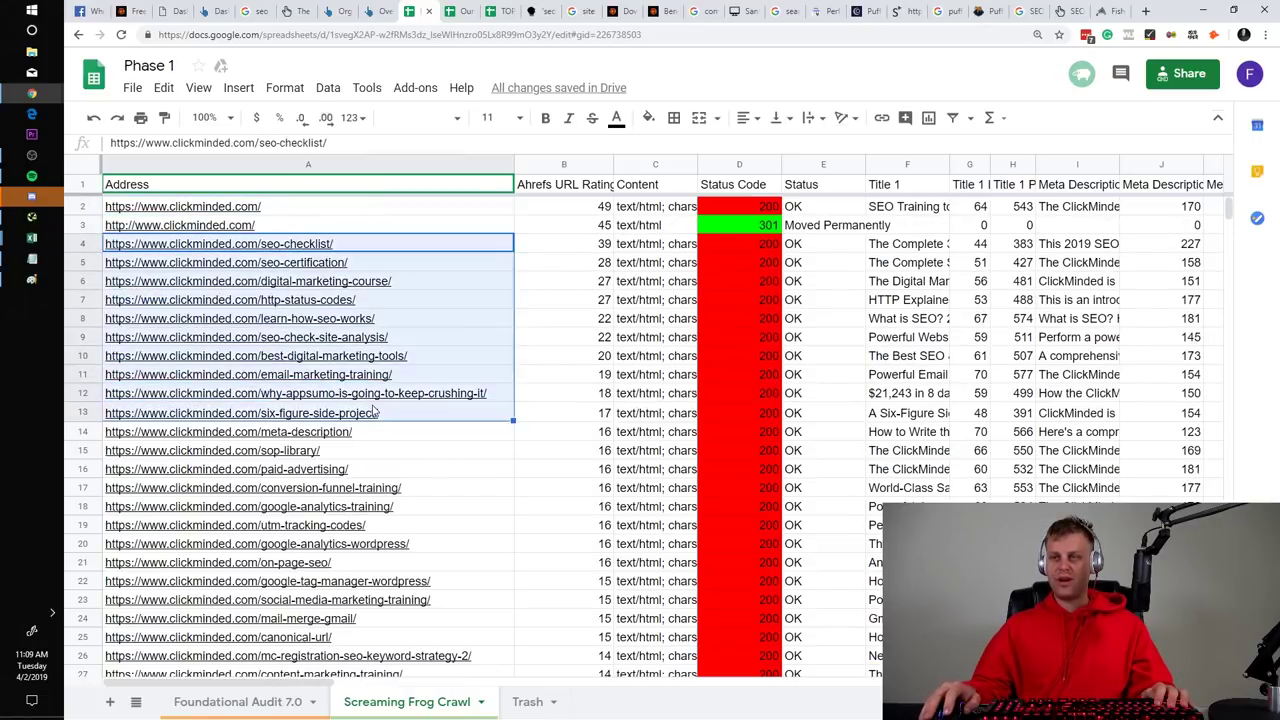
{"action": "left_click", "coordinate": [400, 412]}
Highlight the Keyword Research and Clustering phase in the Notepad audit notes, and return to the Phase 1 spreadsheet
{"action": "key", "text": "alt+Tab"}
{"action": "key", "text": "Right"}
{"action": "key", "text": "ctrl+shift+Left"}
{"action": "key", "text": "ctrl+shift+Left"}
{"action": "key", "text": "Right"}
{"action": "left_click_drag", "start_coordinate": [613, 338], "coordinate": [253, 346]}
{"action": "left_click", "coordinate": [371, 379]}
{"action": "left_click_drag", "start_coordinate": [604, 379], "coordinate": [302, 340]}
{"action": "left_click", "coordinate": [548, 370]}
{"action": "key", "text": "alt+Tab"}
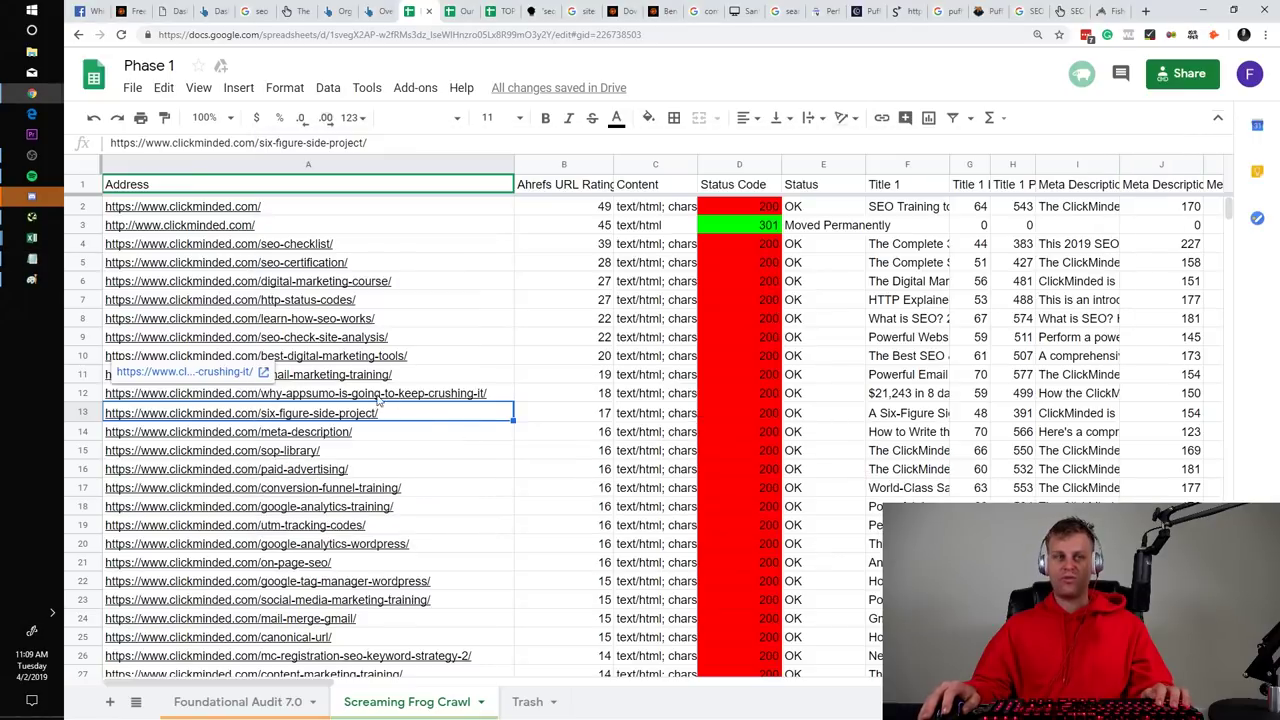
Open the clickminded.com/seo-checklist/ page from its address cell to view it, and close it again
{"action": "left_click", "coordinate": [335, 262]}
{"action": "left_click", "coordinate": [320, 226]}
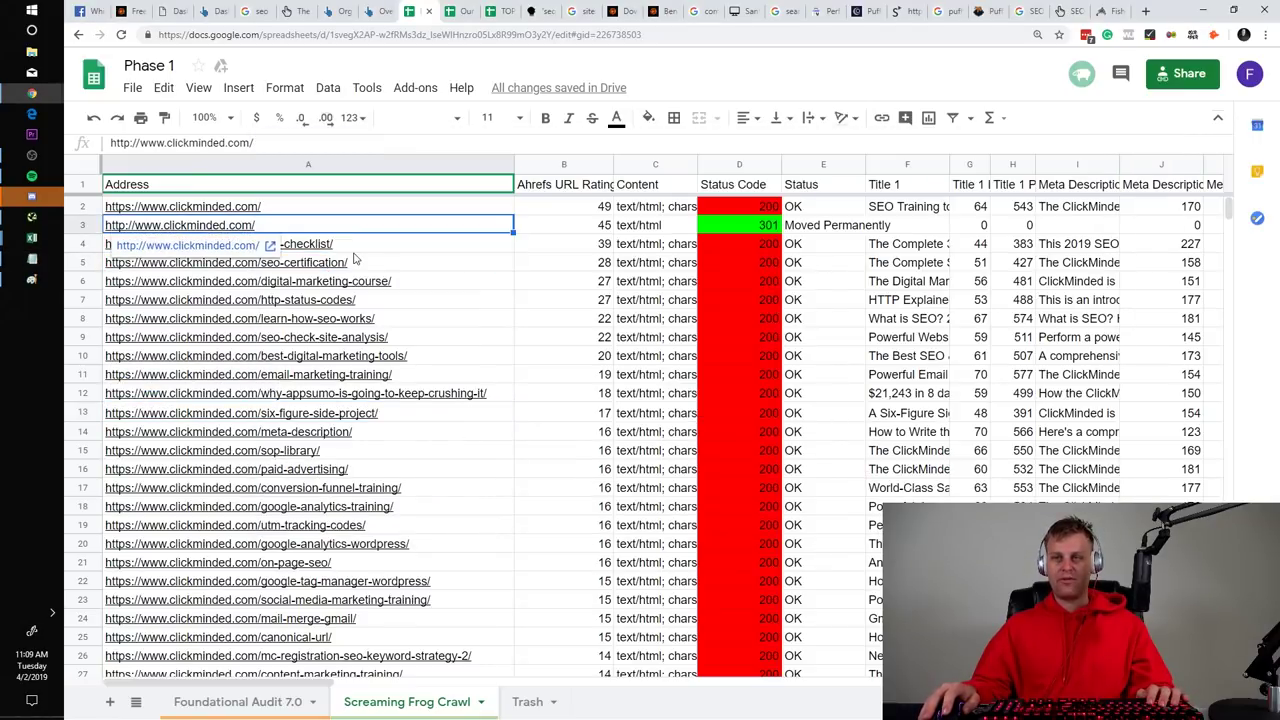
{"action": "left_click", "coordinate": [350, 244]}
{"action": "left_click", "coordinate": [231, 222]}
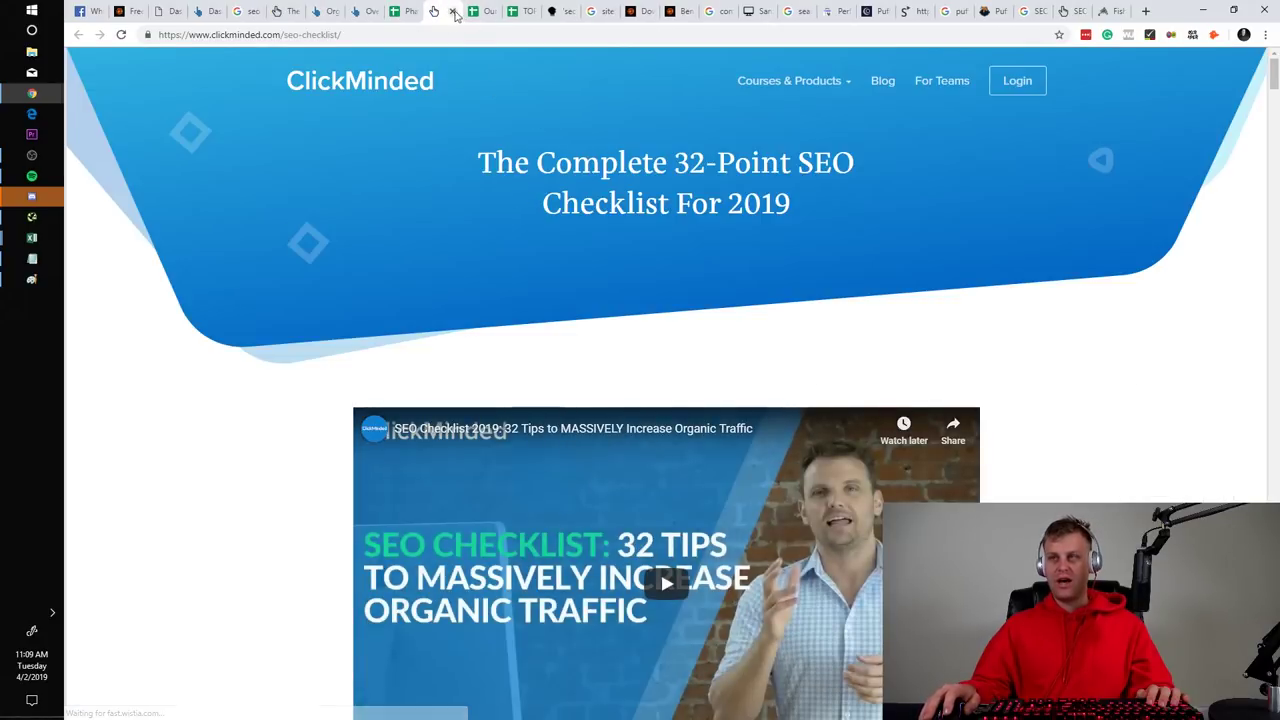
{"action": "key", "text": "ctrl+w"}
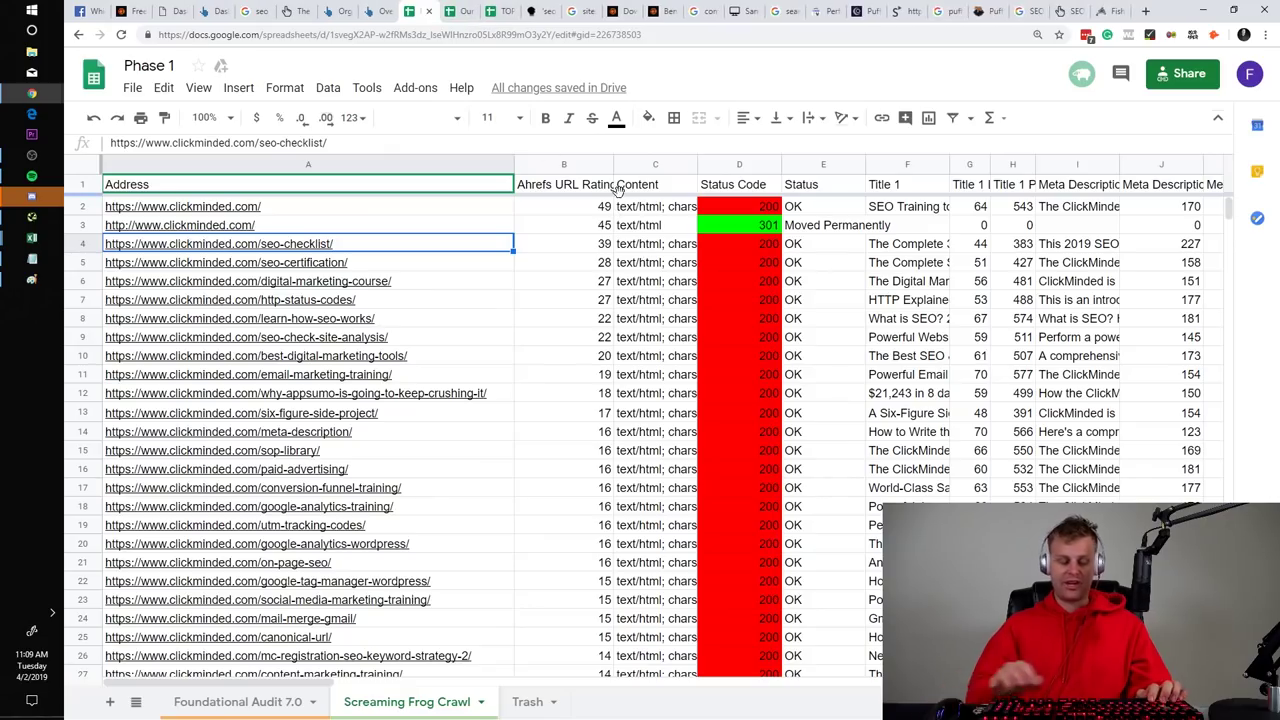
Search Google for "seo audit" in a new incognito window and refine the search to "seo audit checklist"
{"action": "key", "text": "ctrl+shift+n"}
{"action": "type", "text": "seo audit"}
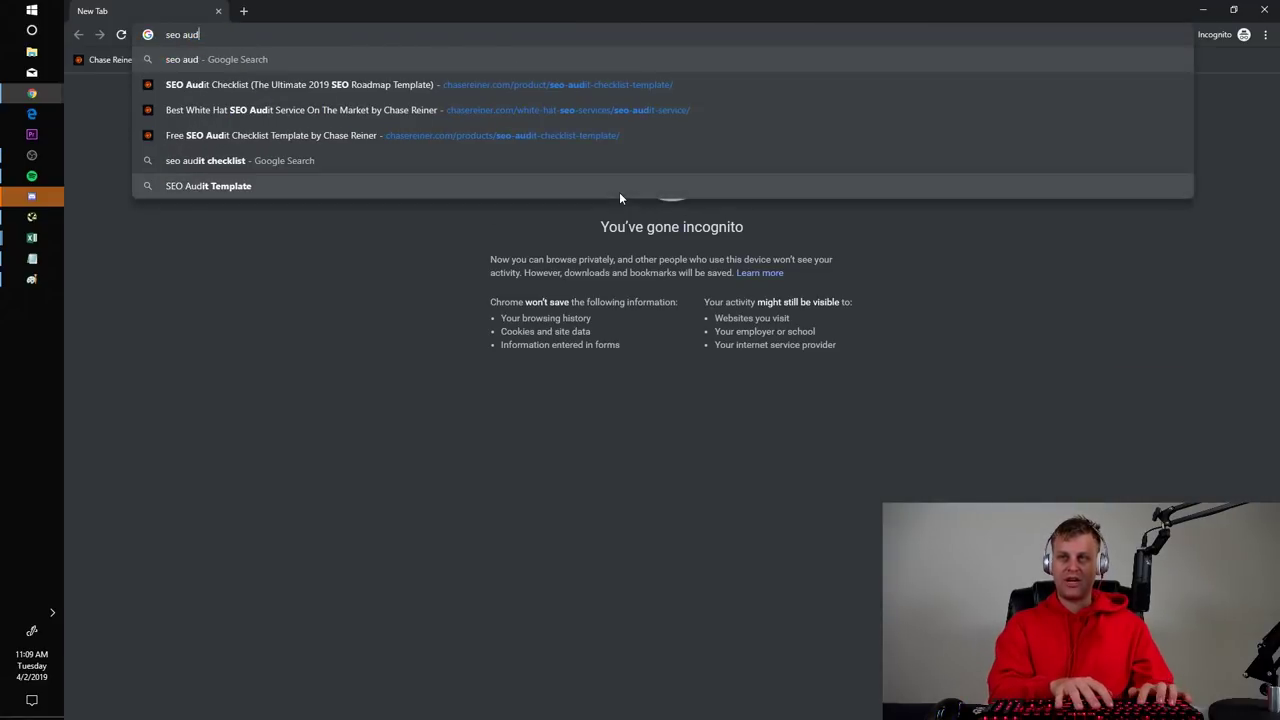
{"action": "key", "text": "Return"}
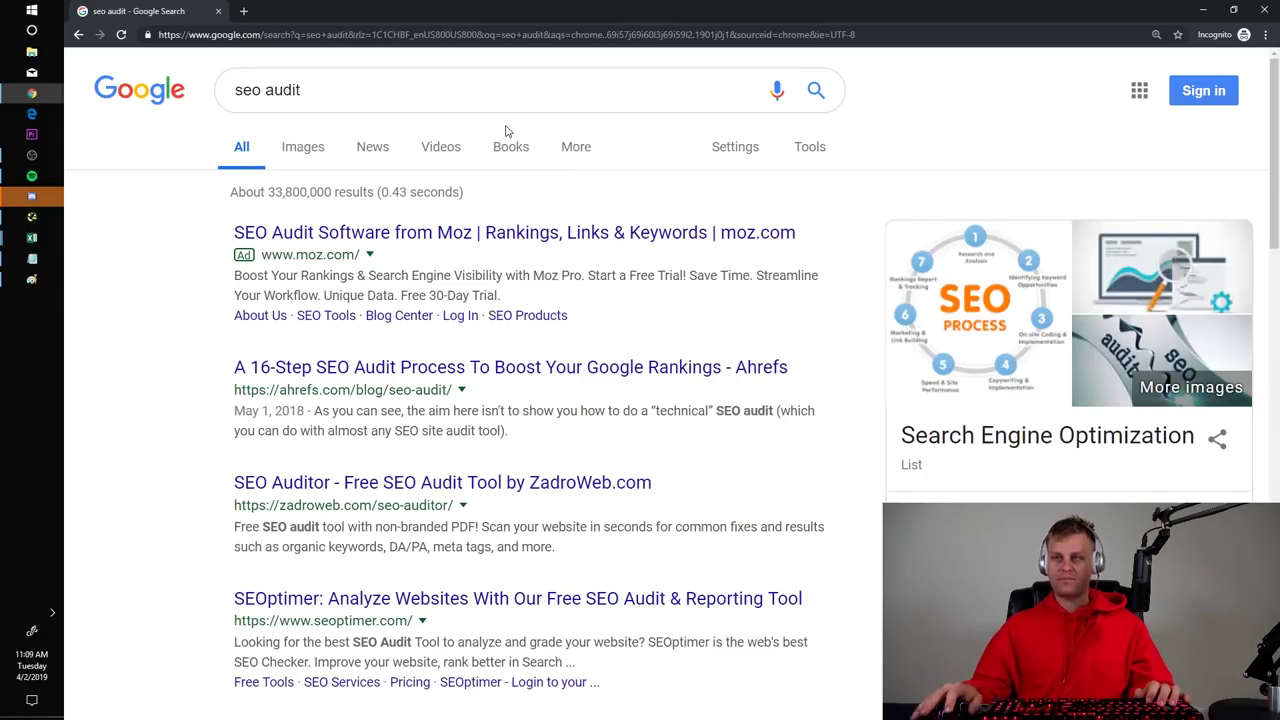
{"action": "left_click", "coordinate": [486, 105]}
{"action": "type", "text": "checklist"}
{"action": "key", "text": "Return"}
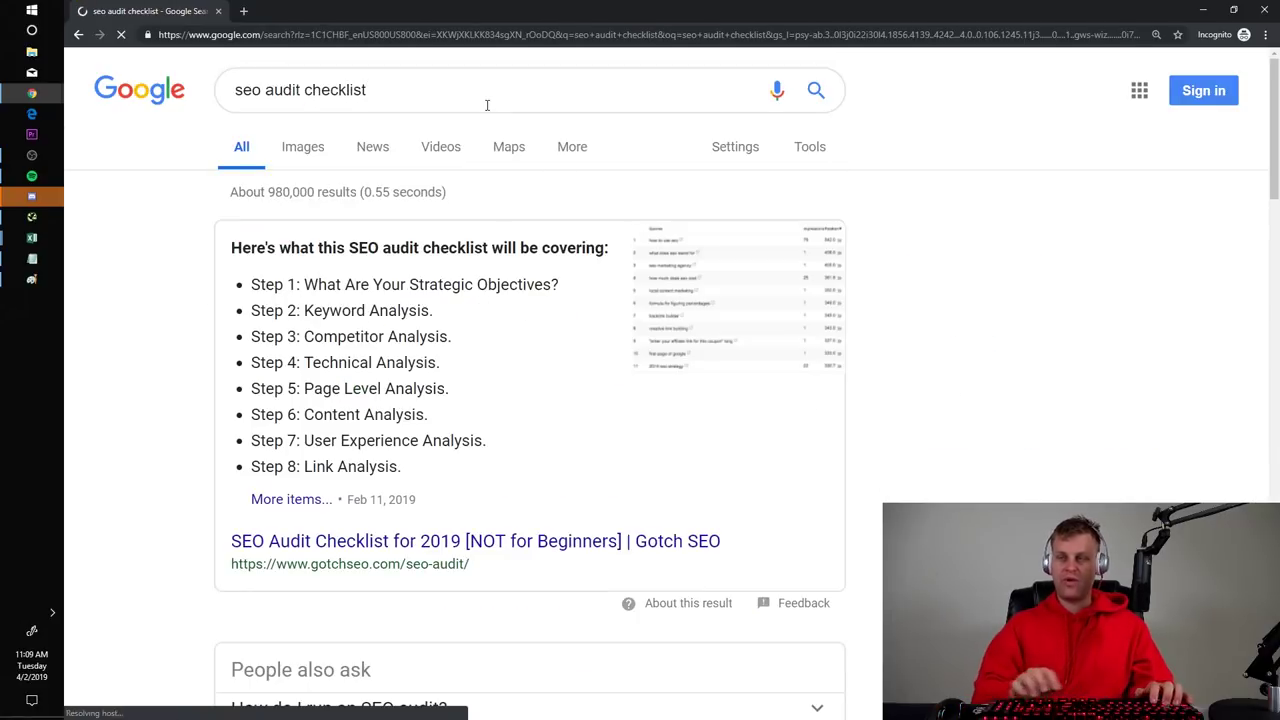
Find the free SEO Audit Checklist Template page in the results, open it and look through its content
{"action": "scroll", "coordinate": [614, 428], "scroll_direction": "down", "scroll_amount": 8}
{"action": "scroll", "coordinate": [521, 397], "scroll_direction": "down", "scroll_amount": 5}
{"action": "scroll", "coordinate": [507, 392], "scroll_direction": "down", "scroll_amount": 3}
{"action": "left_click", "coordinate": [497, 443]}
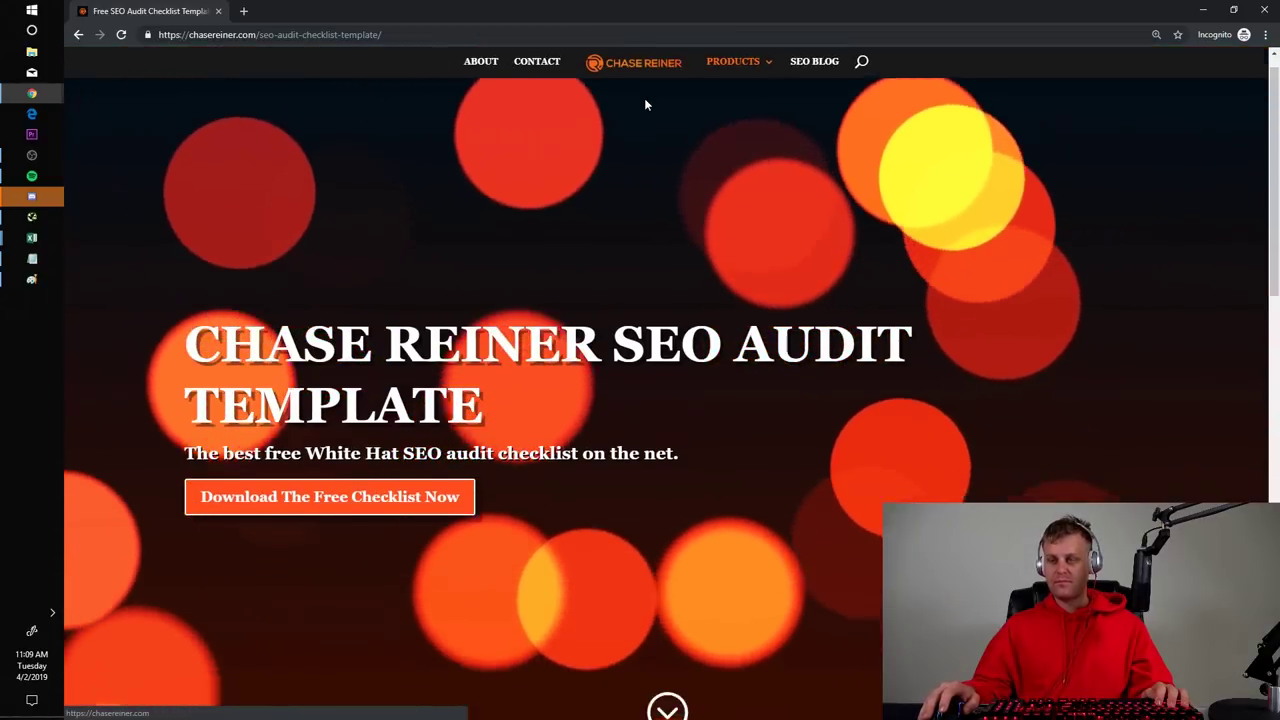
{"action": "scroll", "coordinate": [648, 105], "scroll_direction": "down", "scroll_amount": 10}
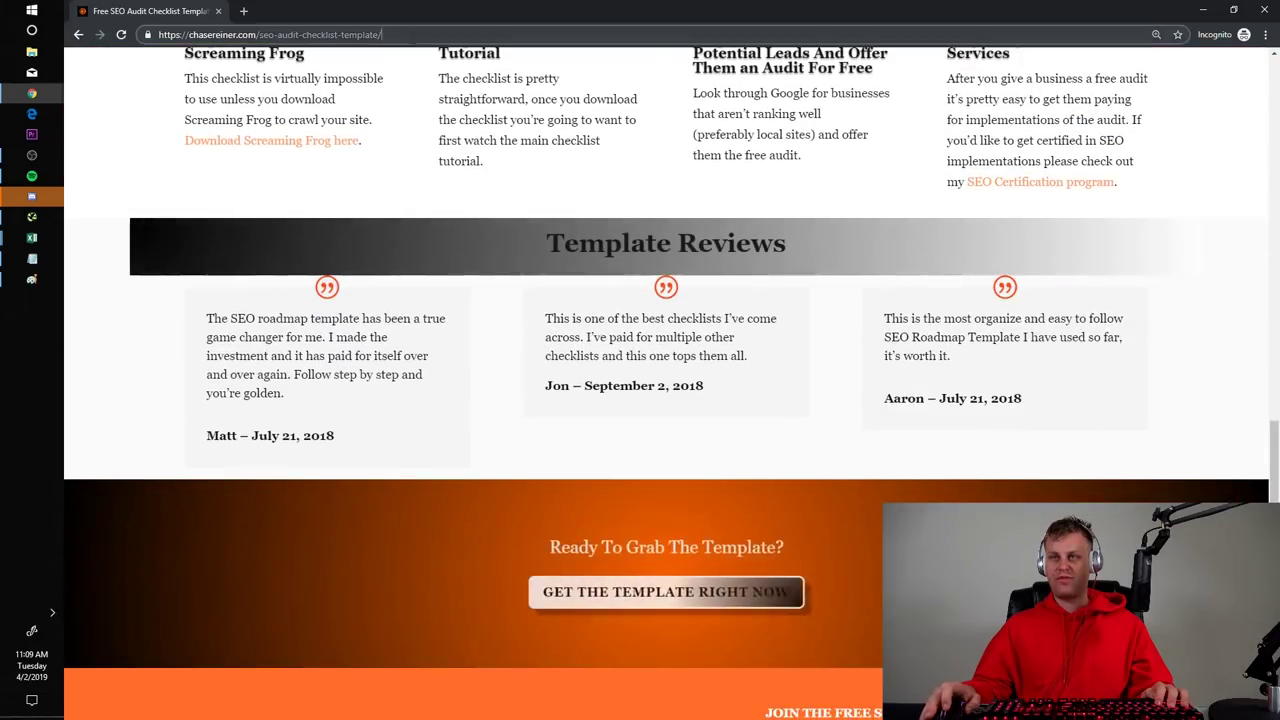
{"action": "left_click", "coordinate": [381, 34]}
{"action": "scroll", "coordinate": [337, 200], "scroll_direction": "up", "scroll_amount": 10}
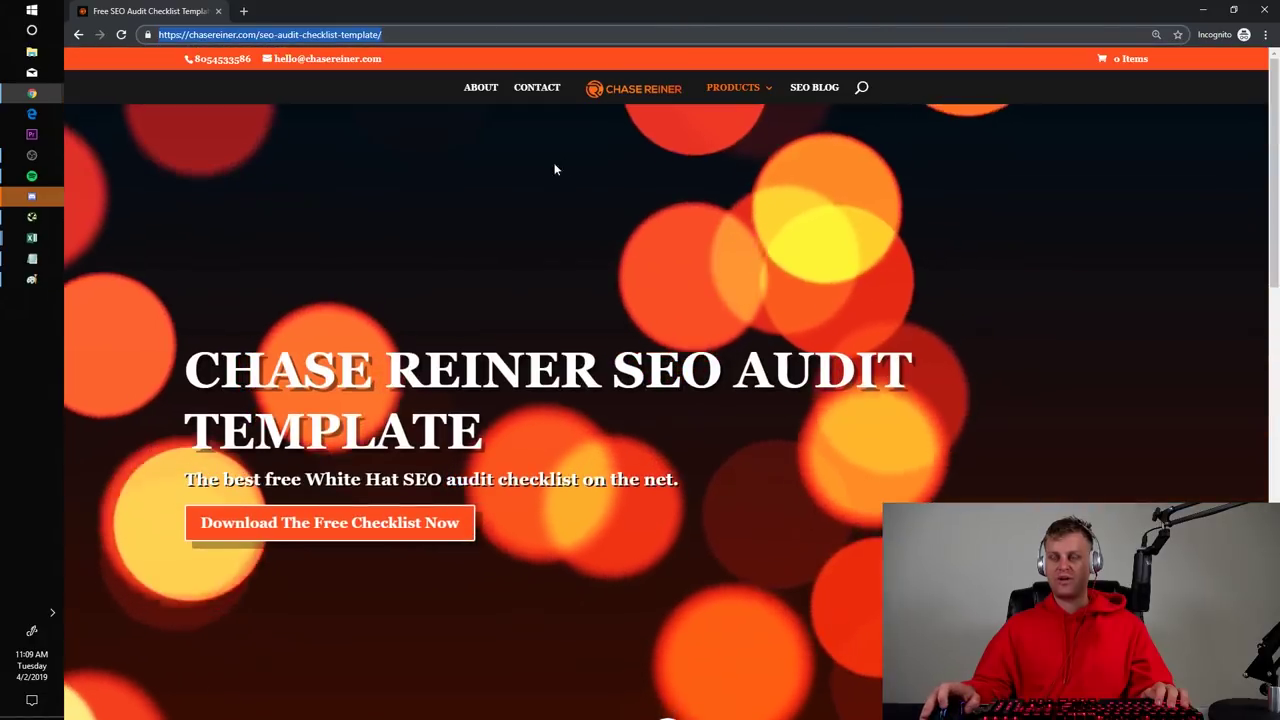
Return to the Phase 1 spreadsheet and point out the meta-description and seo-certification addresses
{"action": "left_click", "coordinate": [1201, 10]}
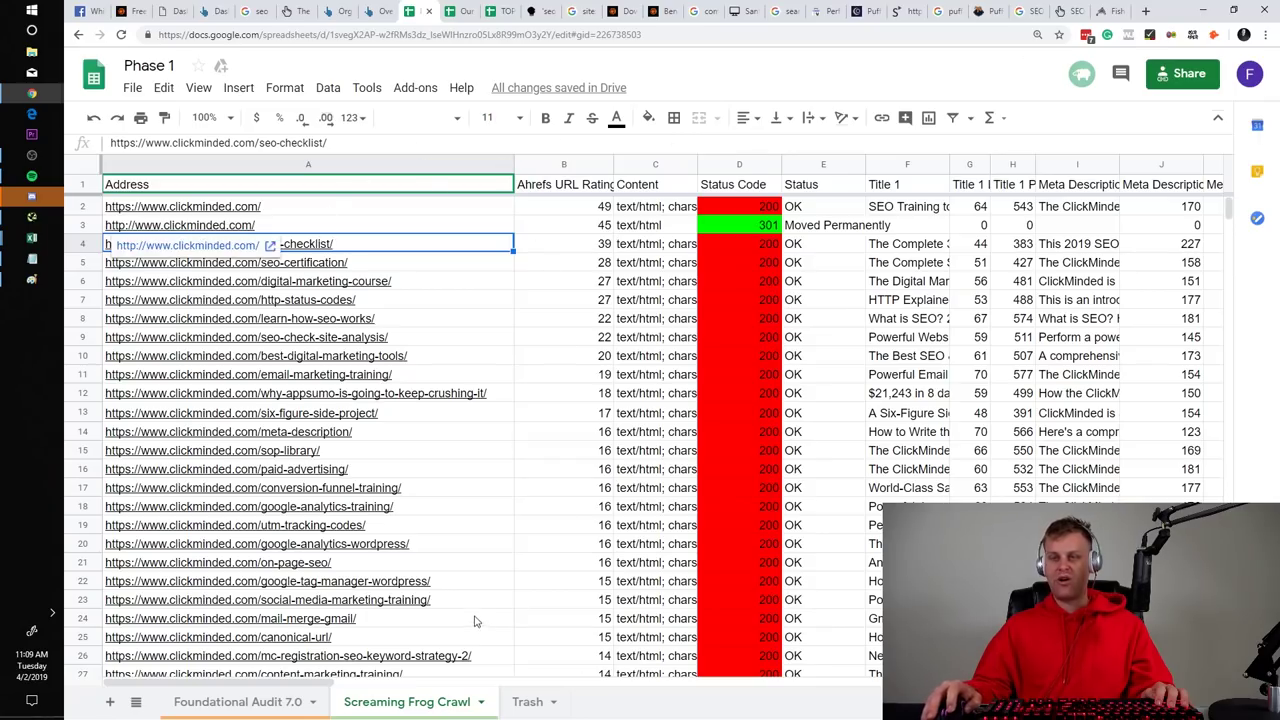
{"action": "left_click", "coordinate": [463, 436]}
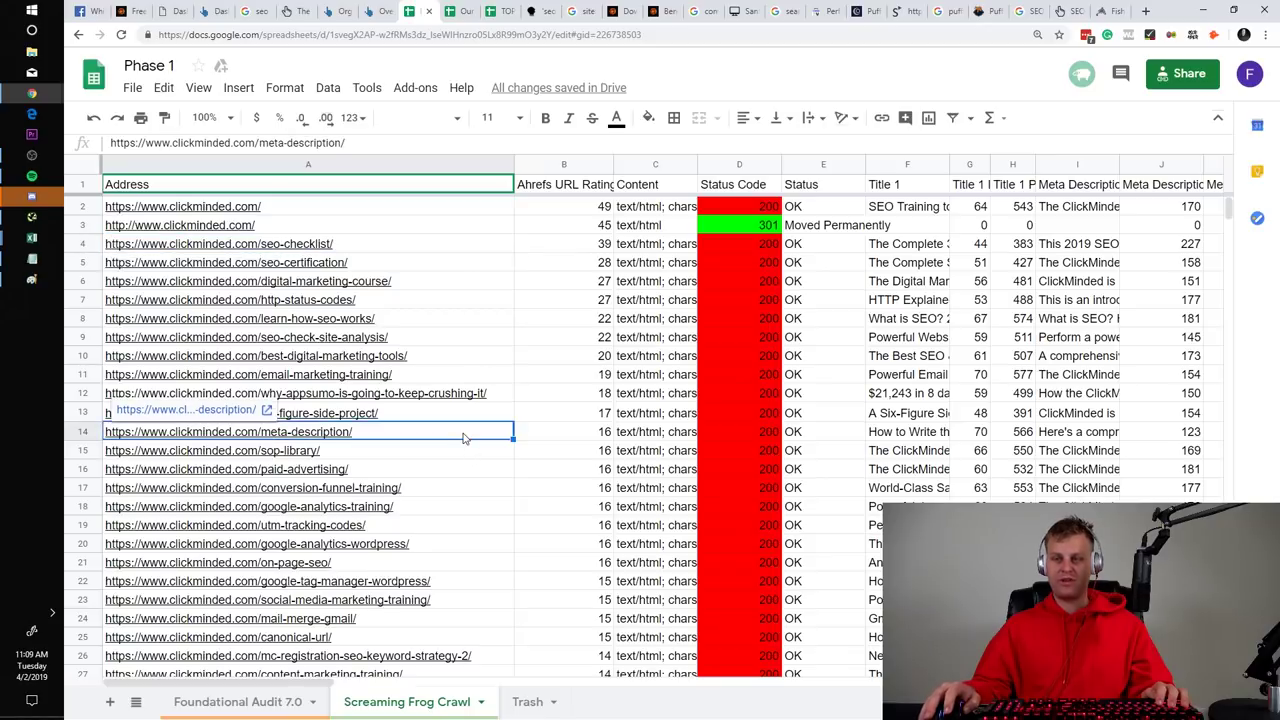
{"action": "left_click", "coordinate": [428, 266]}
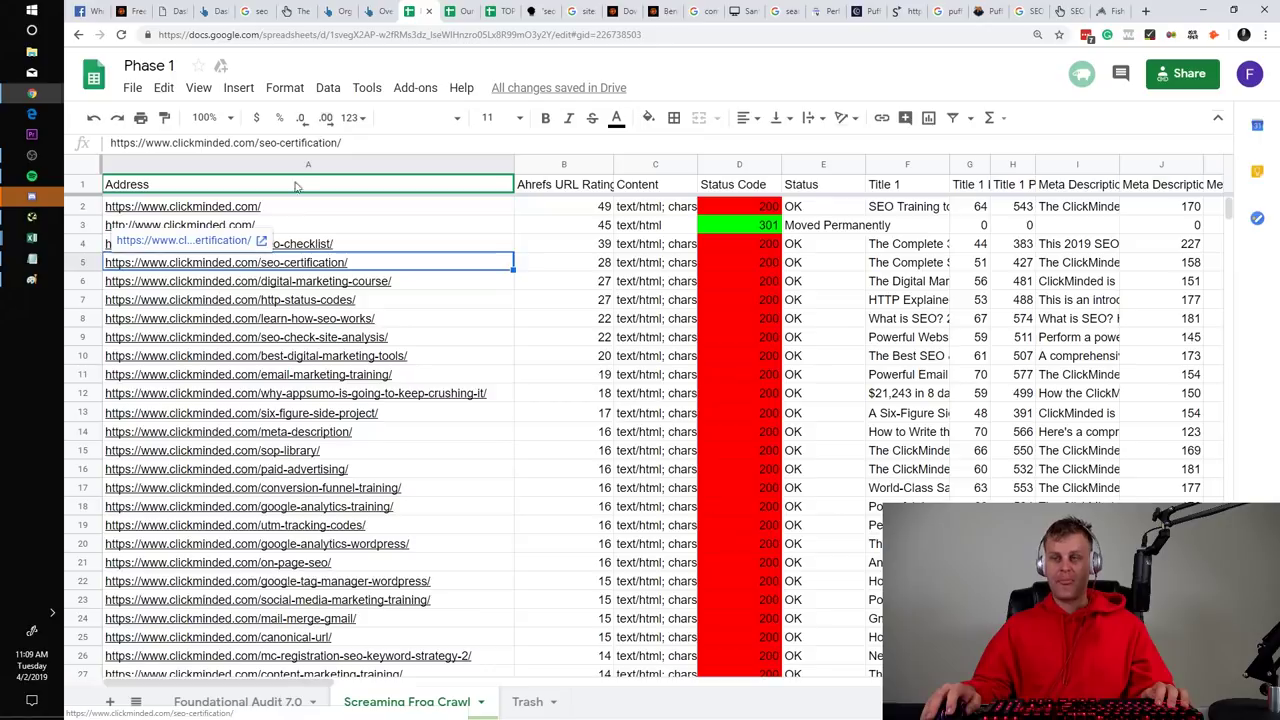
Open the SEO Certification page from the products of the Bench Marketer website and look it over
{"action": "left_click", "coordinate": [660, 11]}
{"action": "mouse_move", "coordinate": [730, 112]}
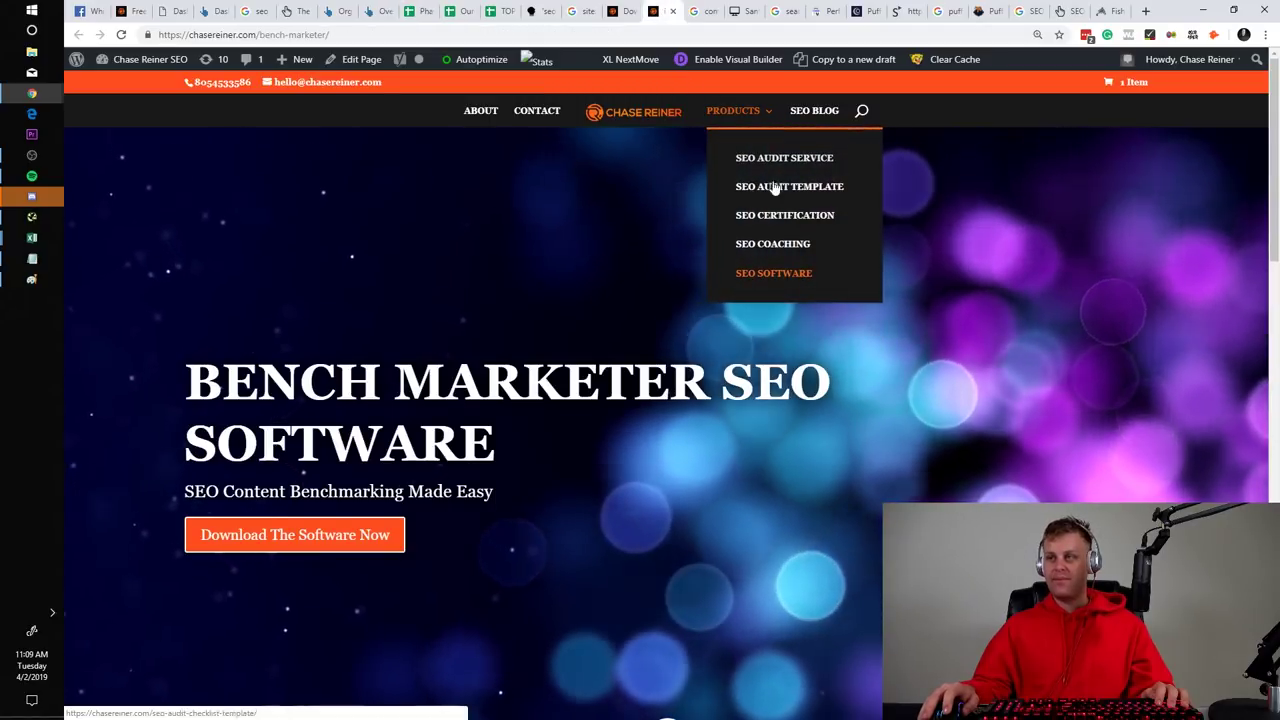
{"action": "left_click", "coordinate": [777, 218]}
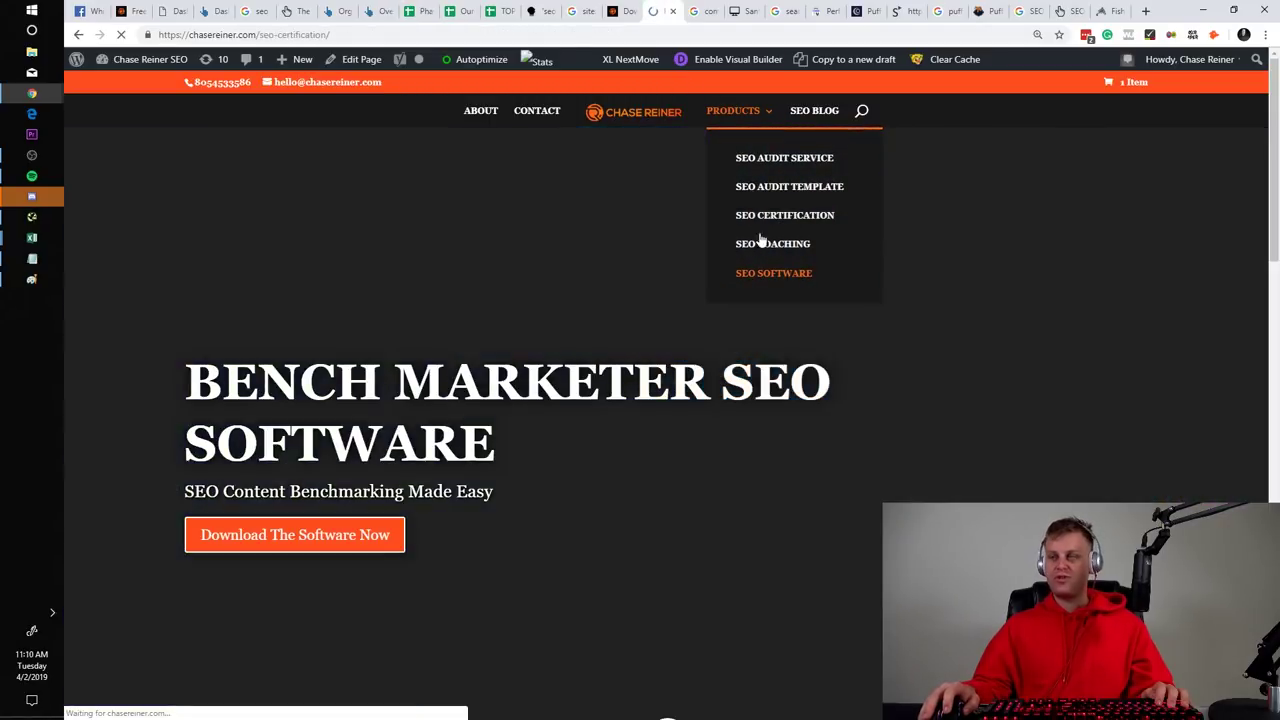
{"action": "scroll", "coordinate": [590, 275], "scroll_direction": "down", "scroll_amount": 3}
{"action": "scroll", "coordinate": [586, 273], "scroll_direction": "up", "scroll_amount": 3}
Look at the Our Sleep Guide Phase 2 benchmarks spreadsheet and go back to the Phase 1 crawl sheet
{"action": "key", "text": "super+Tab"}
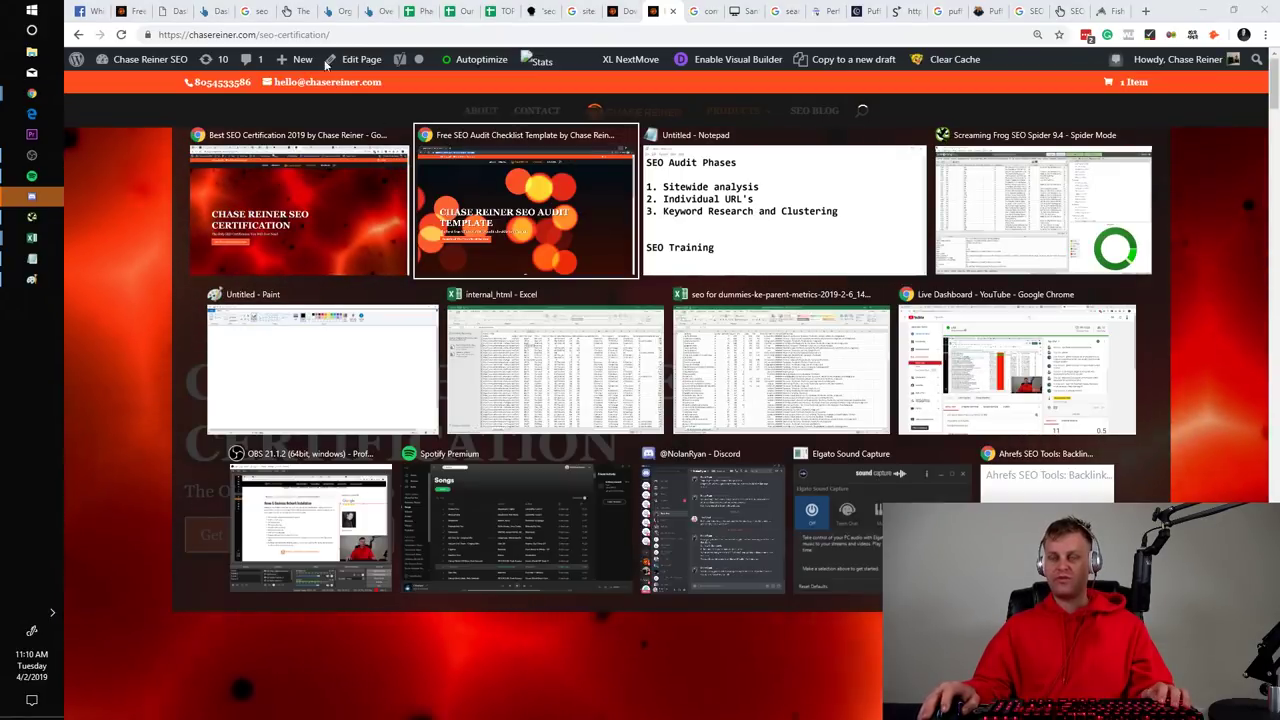
{"action": "left_click", "coordinate": [627, 441]}
{"action": "left_click", "coordinate": [458, 10]}
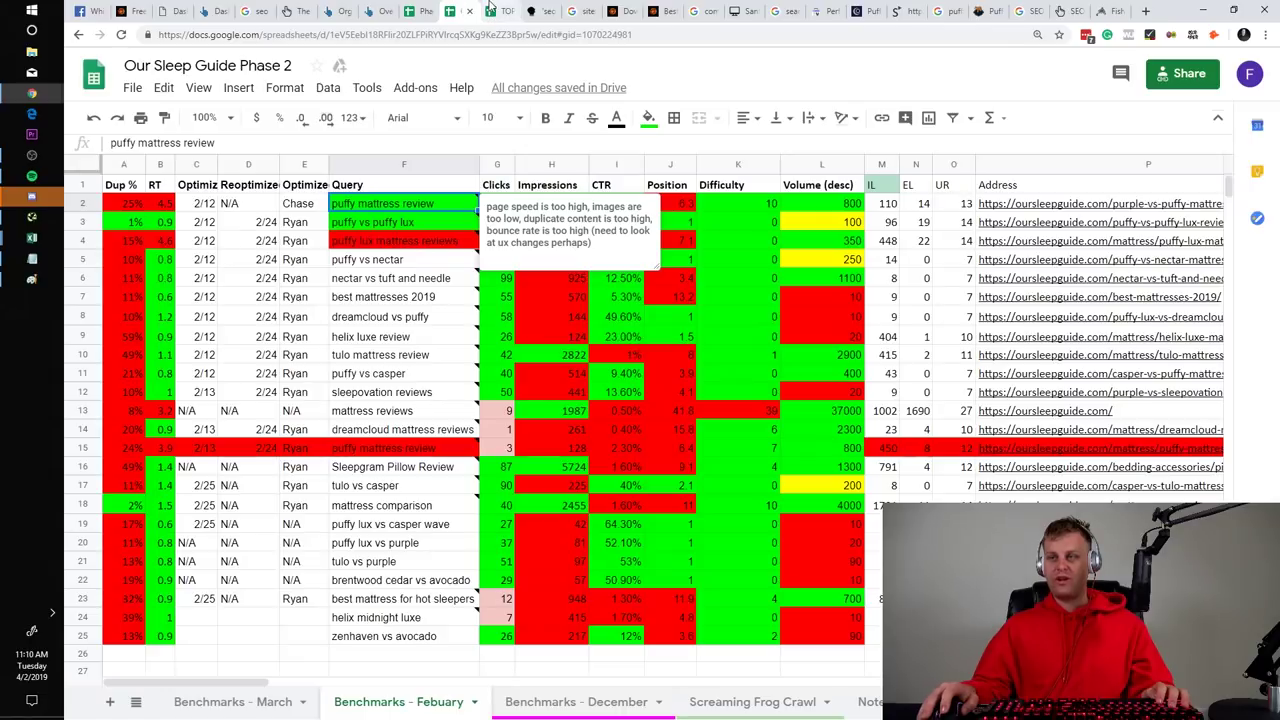
{"action": "left_click", "coordinate": [492, 10]}
{"action": "left_click", "coordinate": [420, 11]}
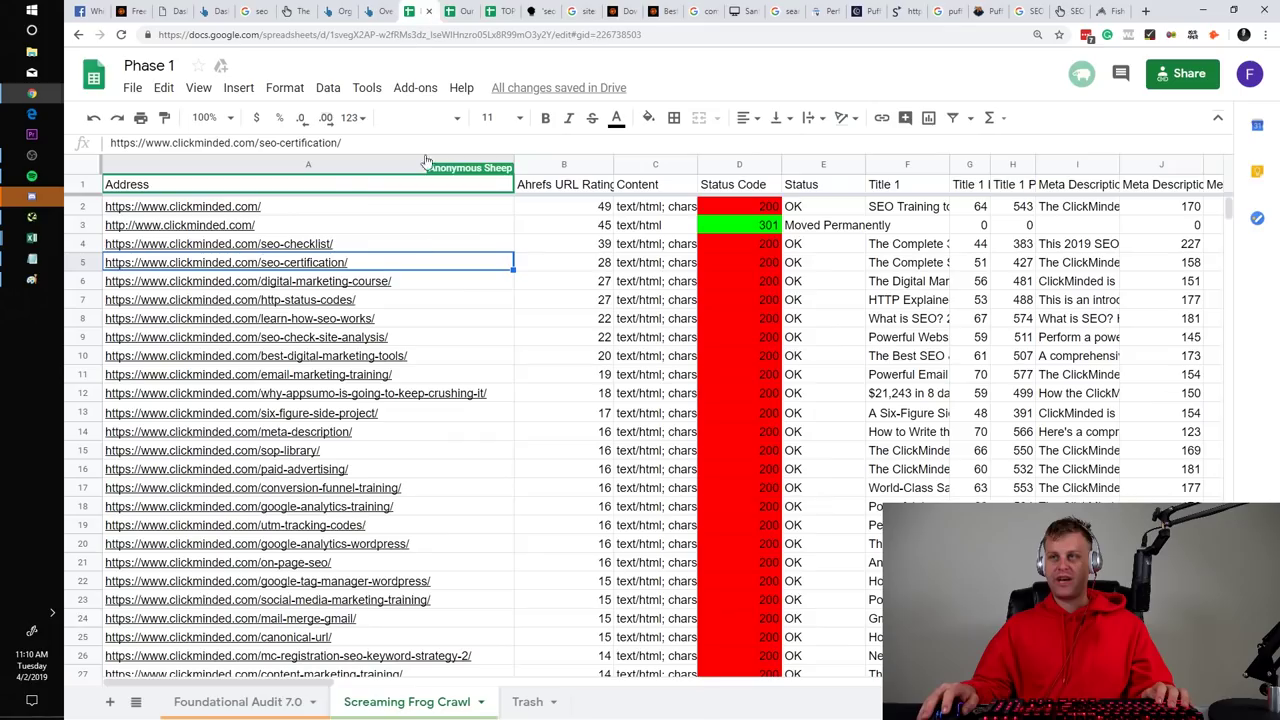
Point out the sop-library, seo-certification, http-status-codes and seo-check-site-analysis addresses in the crawl sheet
{"action": "left_click", "coordinate": [407, 450]}
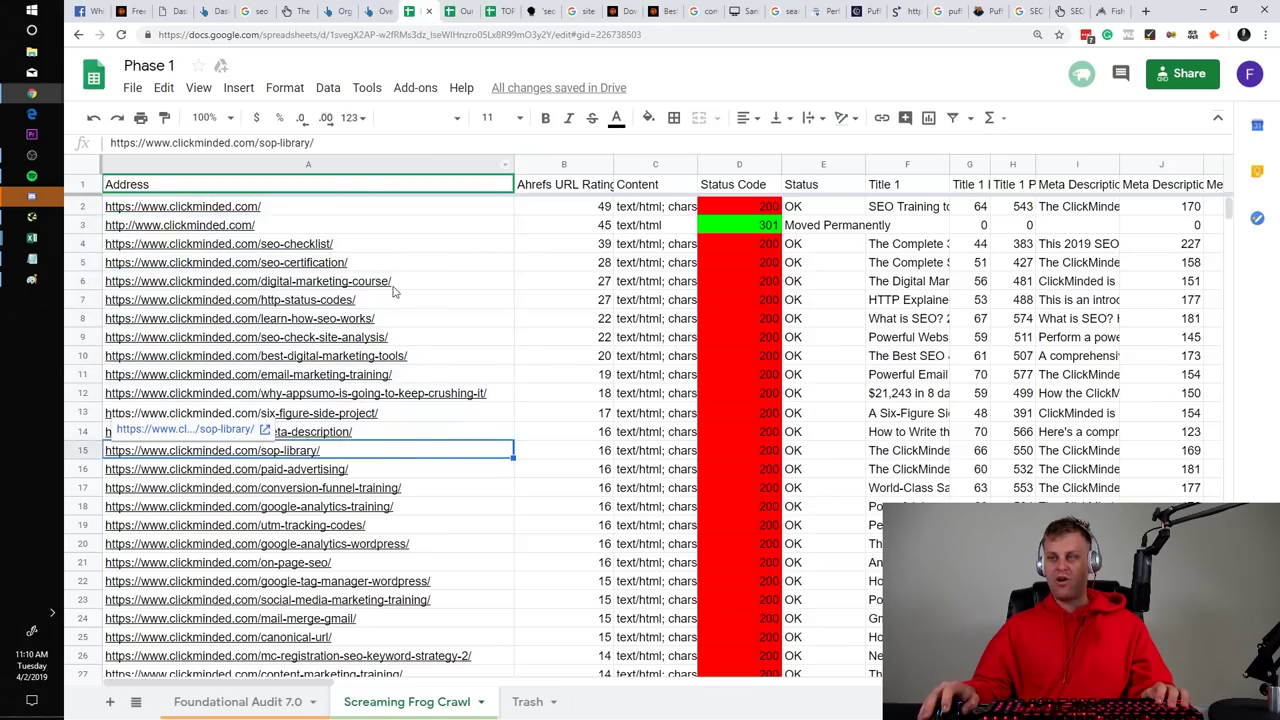
{"action": "left_click", "coordinate": [362, 266]}
{"action": "left_click", "coordinate": [433, 334]}
{"action": "left_click", "coordinate": [402, 298]}
{"action": "left_click", "coordinate": [407, 343]}
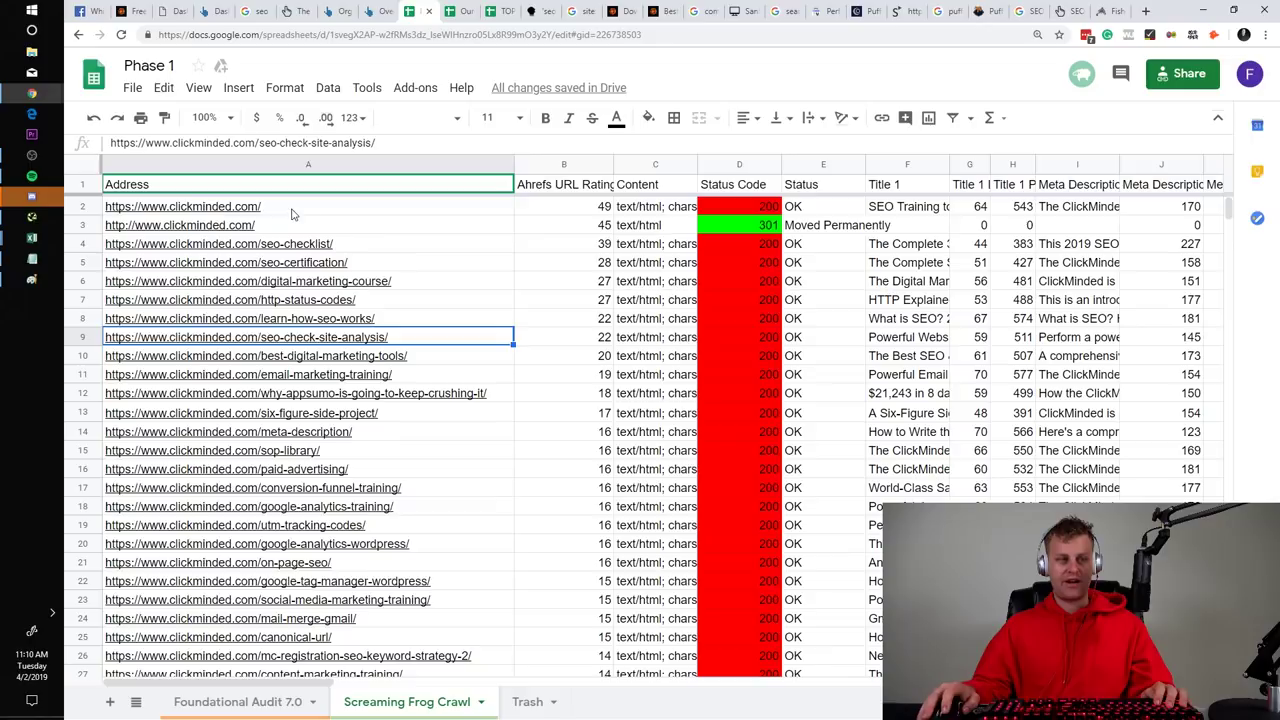
Switch to the SEO Audit Phases notes in Notepad, highlight phase 3 and clear the selection
{"action": "key", "text": "alt+Tab"}
{"action": "key", "text": "alt+Tab"}
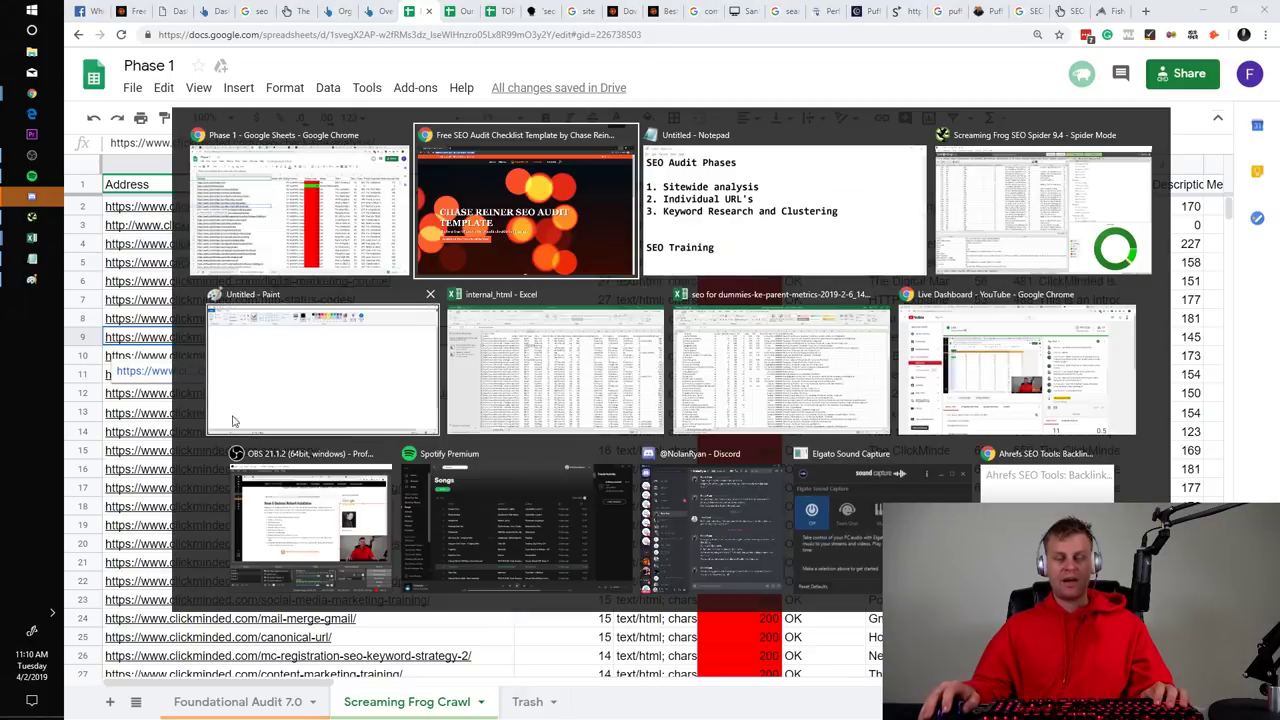
{"action": "left_click_drag", "start_coordinate": [864, 336], "coordinate": [266, 336]}
{"action": "key", "text": "alt+Tab"}
{"action": "key", "text": "alt+Tab"}
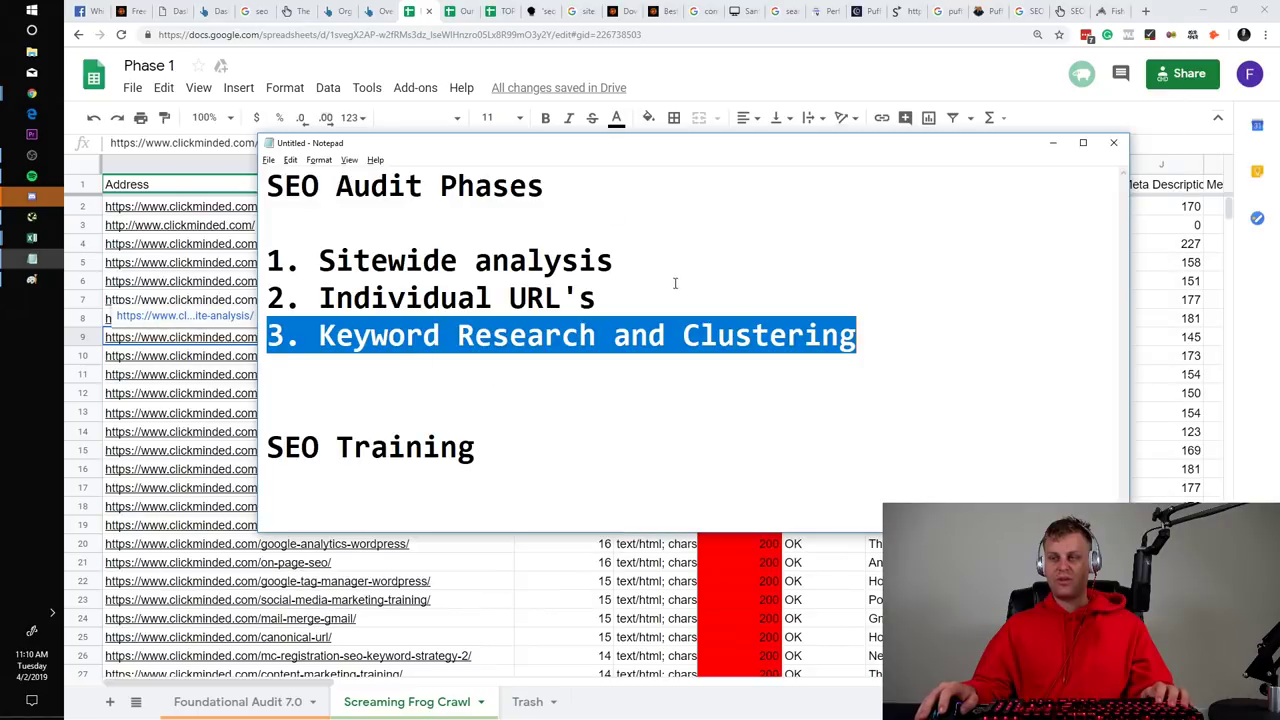
{"action": "left_click", "coordinate": [769, 268]}
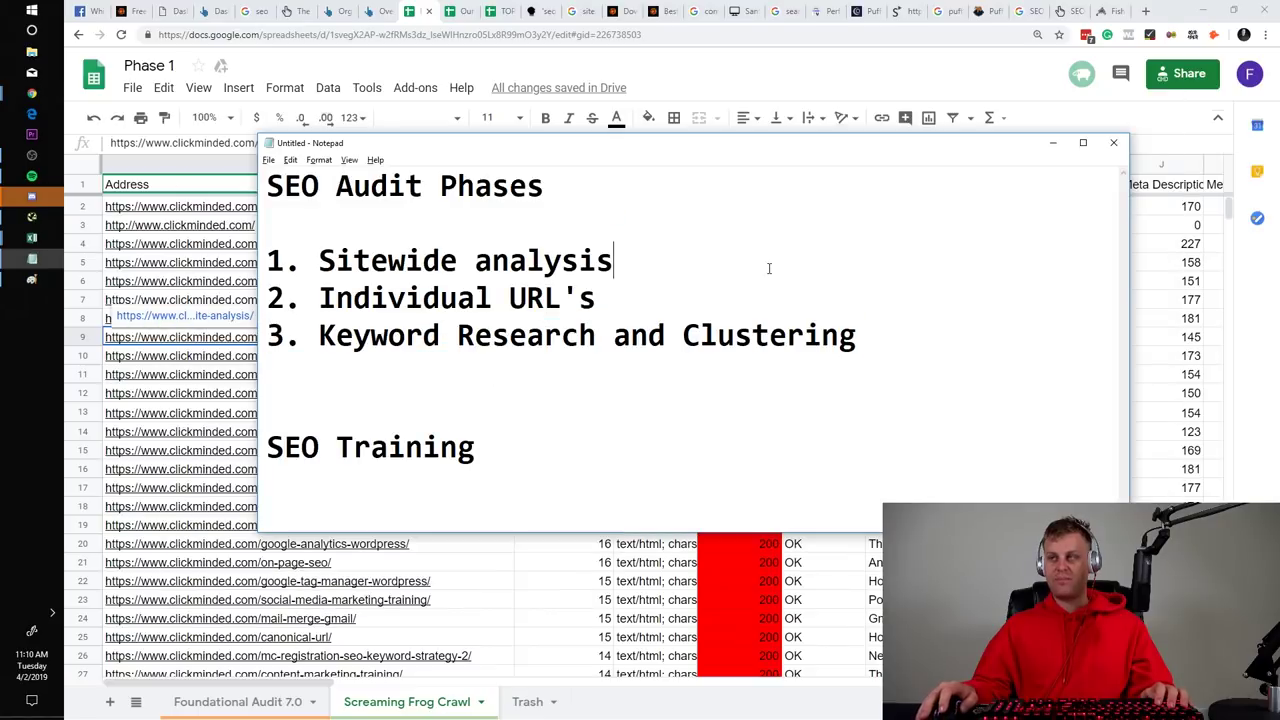
Highlight the Individual URL's and Keyword Research and Clustering lines together several times in the notes, and deselect them
{"action": "left_click_drag", "start_coordinate": [856, 336], "coordinate": [334, 300]}
{"action": "left_click", "coordinate": [334, 305]}
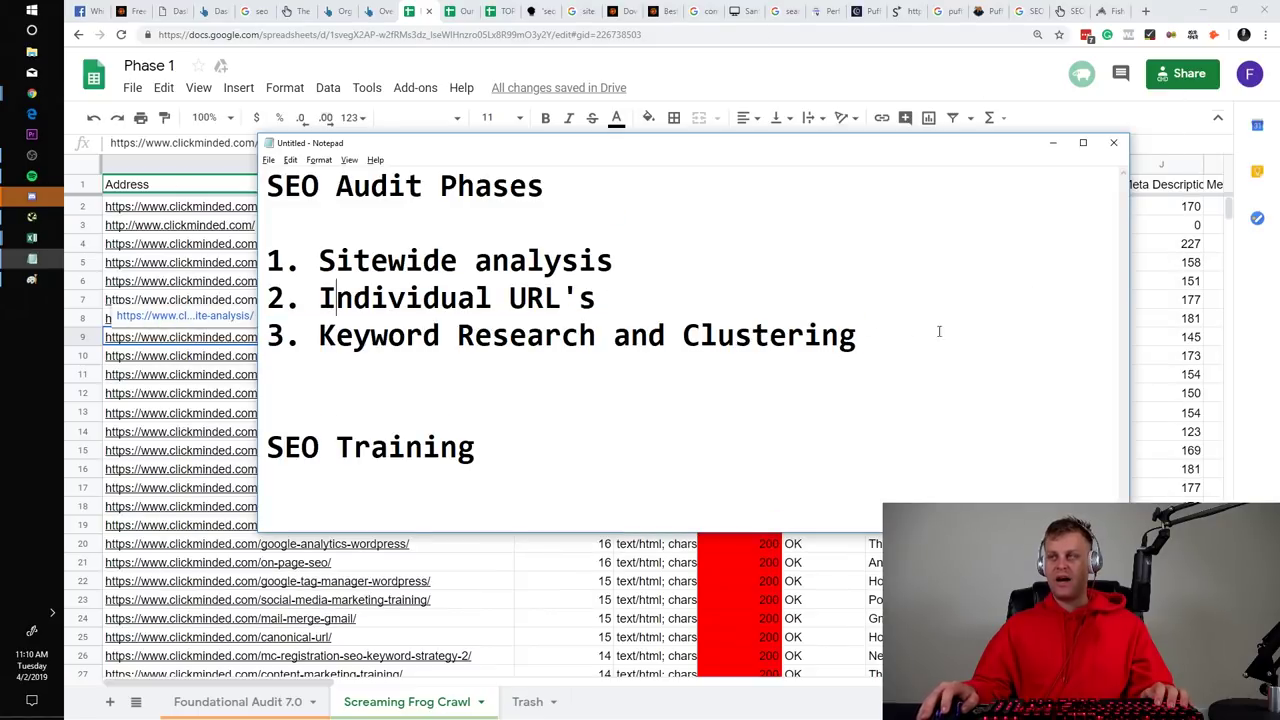
{"action": "left_click_drag", "start_coordinate": [917, 334], "coordinate": [422, 298]}
{"action": "left_click", "coordinate": [422, 298]}
{"action": "left_click_drag", "start_coordinate": [869, 349], "coordinate": [420, 336]}
{"action": "left_click", "coordinate": [408, 336]}
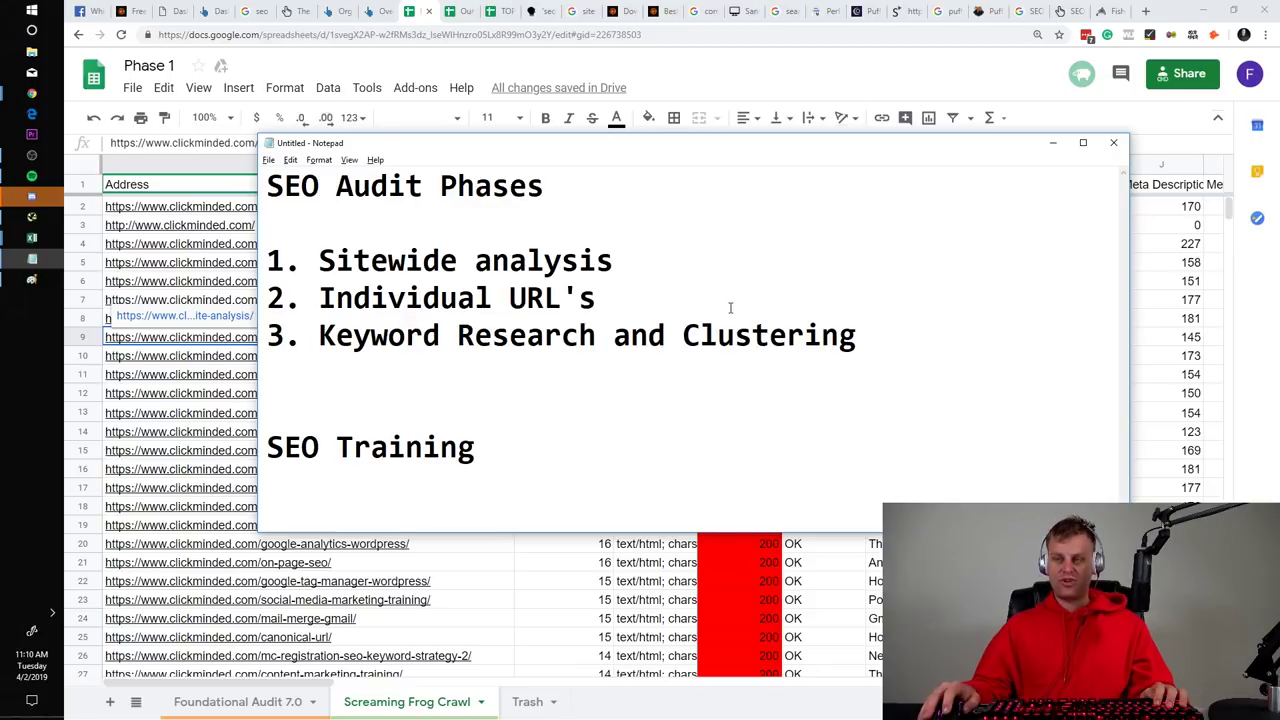
{"action": "left_click_drag", "start_coordinate": [914, 364], "coordinate": [615, 314]}
{"action": "left_click", "coordinate": [615, 314]}
Return to the Phase 1 crawl sheet and select the seo-checklist address below the http homepage
{"action": "left_click", "coordinate": [189, 228]}
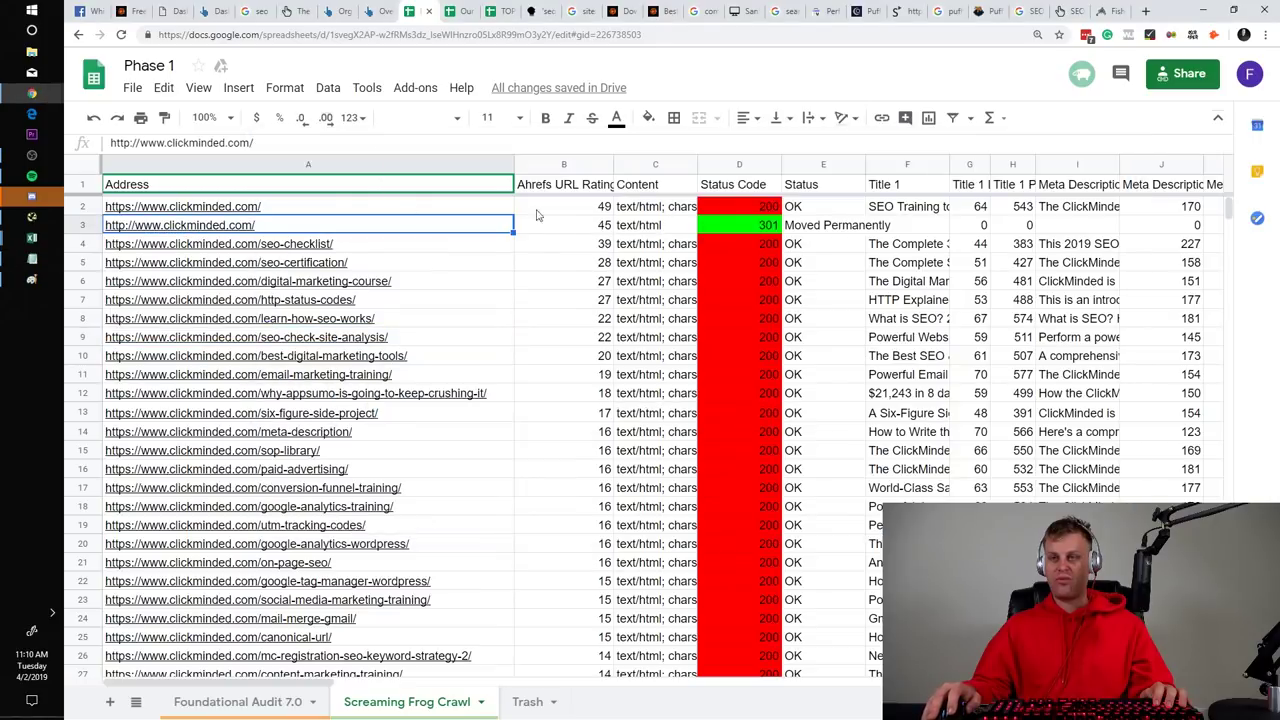
{"action": "key", "text": "Down"}
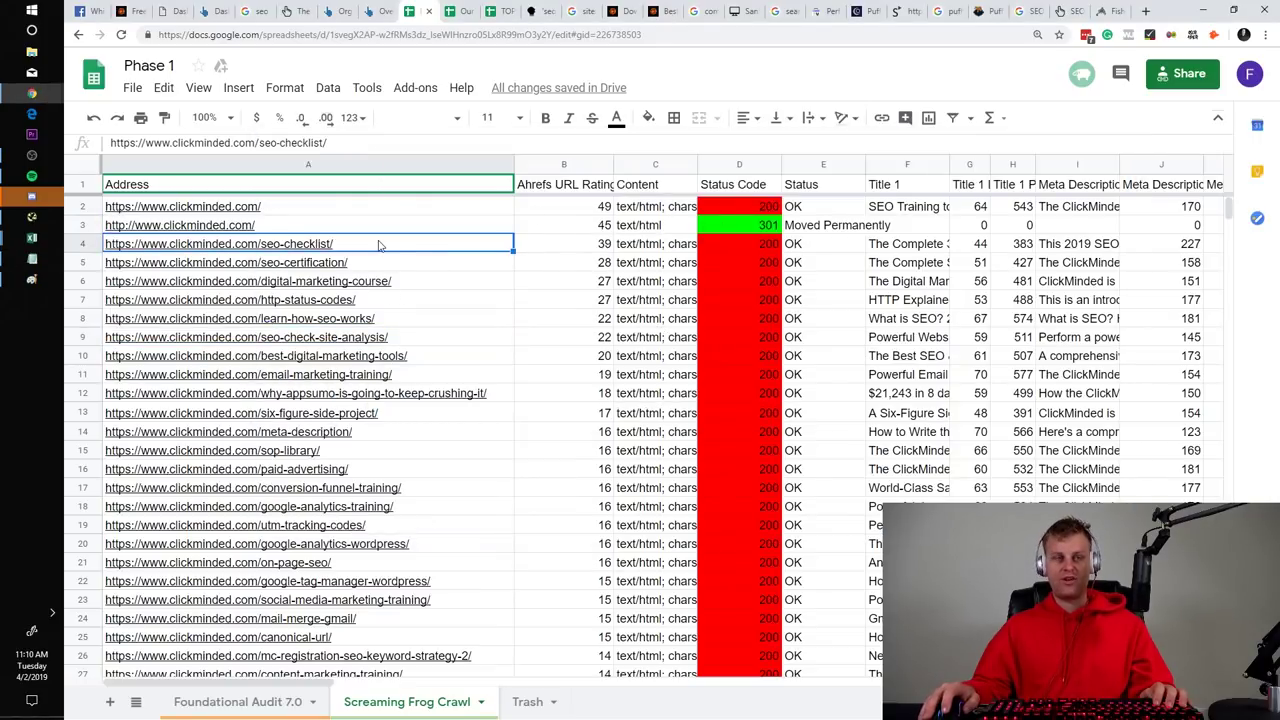
Move down through the addresses below seo-checklist in the crawl sheet and back up, indicating each as a page for individual analysis
{"action": "key", "text": "Down"}
{"action": "key", "text": "Down"}
{"action": "key", "text": "Down"}
{"action": "key", "text": "Down"}
{"action": "key", "text": "Down"}
{"action": "key", "text": "Down"}
{"action": "key", "text": "Down"}
{"action": "key", "text": "Down"}
{"action": "key", "text": "Down"}
{"action": "key", "text": "Down"}
{"action": "key", "text": "Down"}
{"action": "key", "text": "Down"}
{"action": "key", "text": "Down"}
{"action": "key", "text": "Down"}
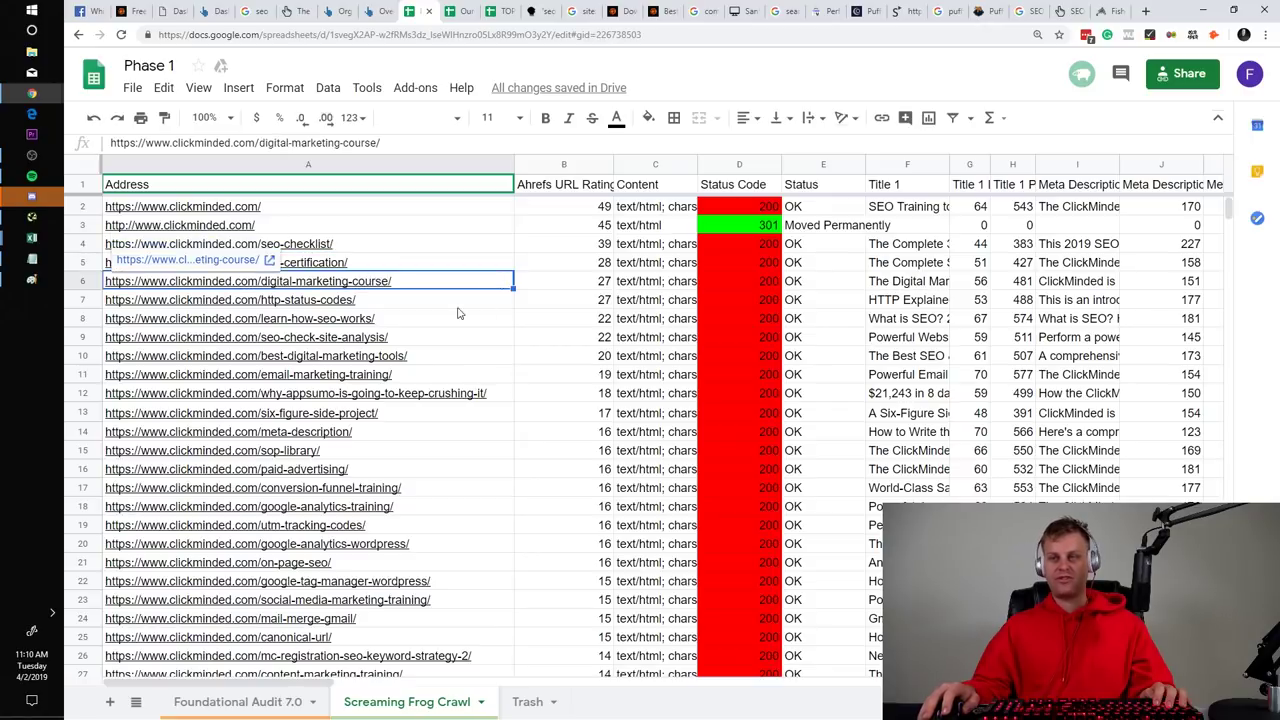
{"action": "key", "text": "Up"}
{"action": "key", "text": "Up"}
{"action": "key", "text": "Up"}
Point out the http-status-codes, paid-advertising, google-analytics-wordpress and seo-check-site-analysis addresses, and highlight the block starting at seo-certification
{"action": "left_click", "coordinate": [420, 300]}
{"action": "left_click", "coordinate": [415, 469]}
{"action": "left_click", "coordinate": [417, 544]}
{"action": "left_click", "coordinate": [400, 338], "text": "shift"}
{"action": "left_click", "coordinate": [400, 338]}
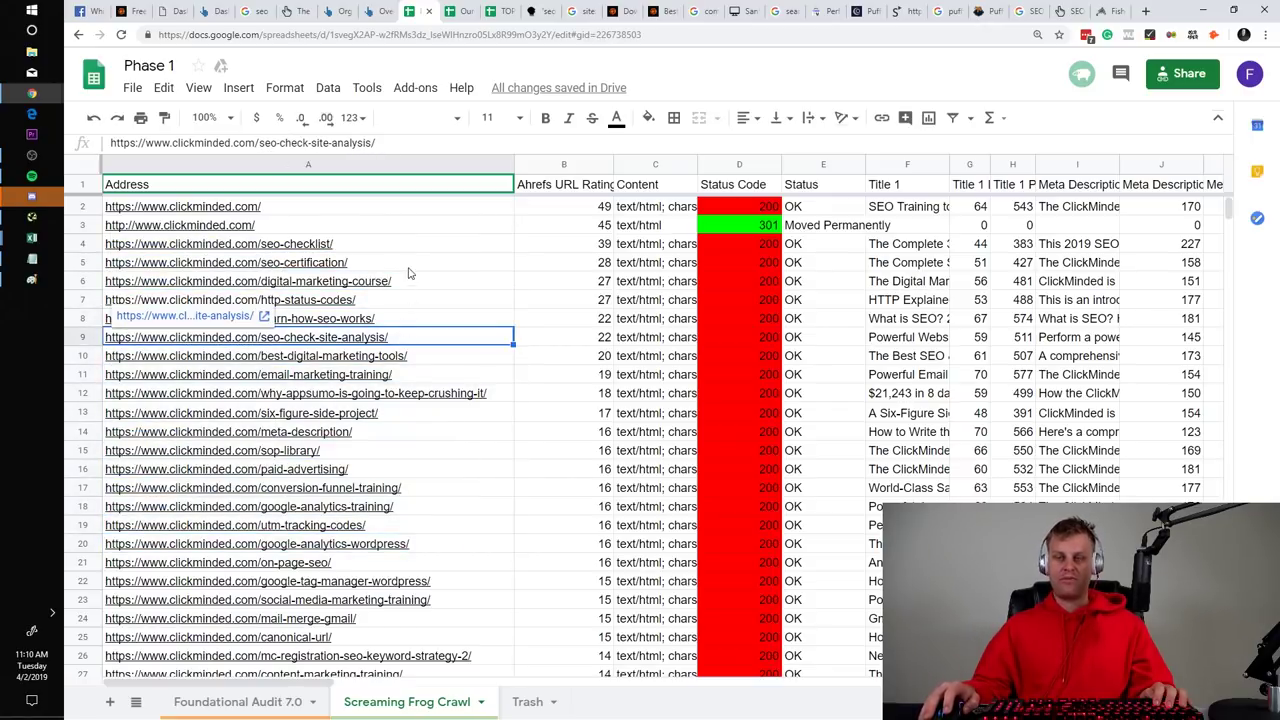
{"action": "left_click_drag", "start_coordinate": [408, 265], "coordinate": [407, 469]}
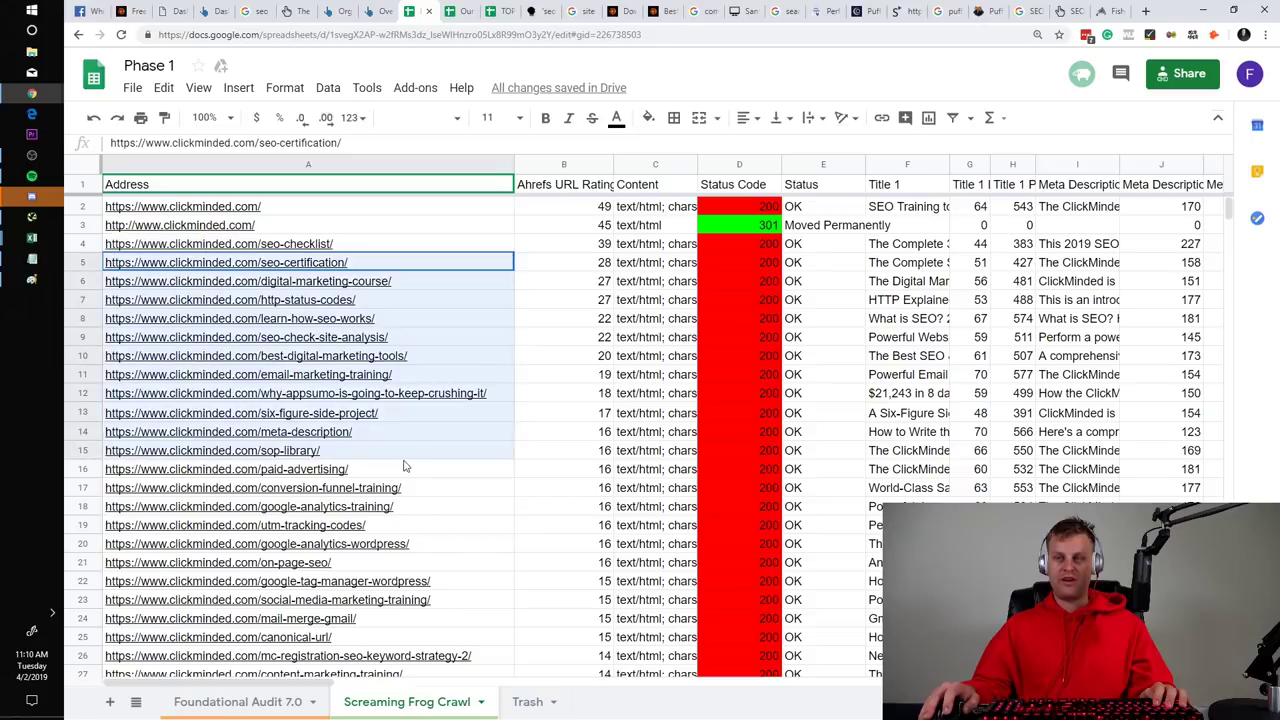
{"action": "left_click", "coordinate": [350, 338]}
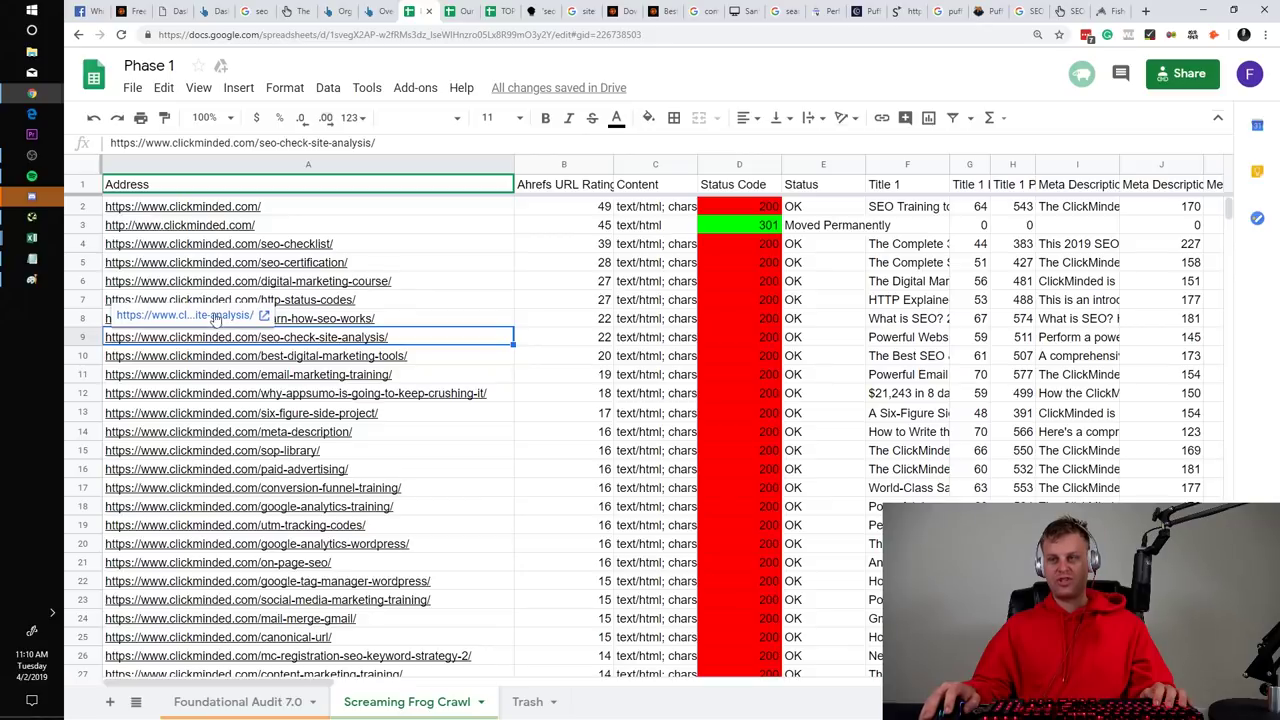
Skim the lower crawl addresses, pointing out the privacy page, and highlight the entire seo-certification row
{"action": "scroll", "coordinate": [463, 360], "scroll_direction": "down", "scroll_amount": 5}
{"action": "left_click", "coordinate": [385, 449]}
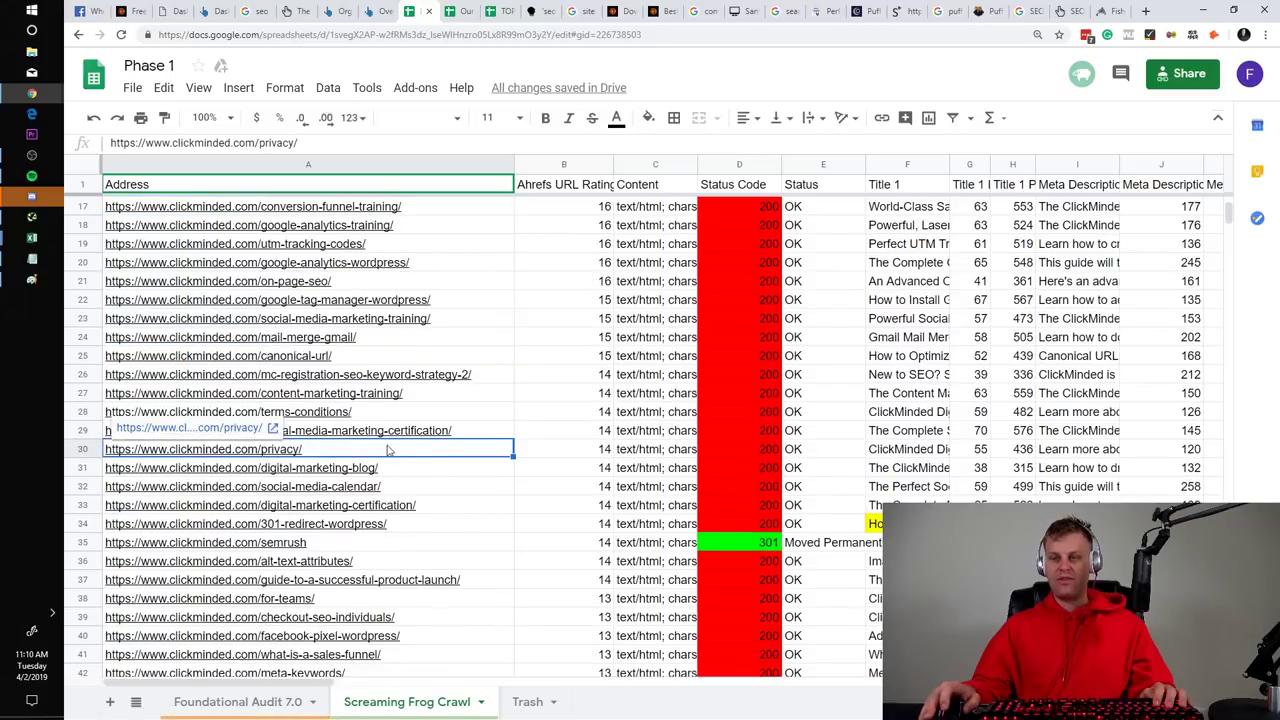
{"action": "scroll", "coordinate": [446, 357], "scroll_direction": "up", "scroll_amount": 5}
{"action": "scroll", "coordinate": [446, 357], "scroll_direction": "down", "scroll_amount": 3}
{"action": "scroll", "coordinate": [440, 365], "scroll_direction": "up", "scroll_amount": 3}
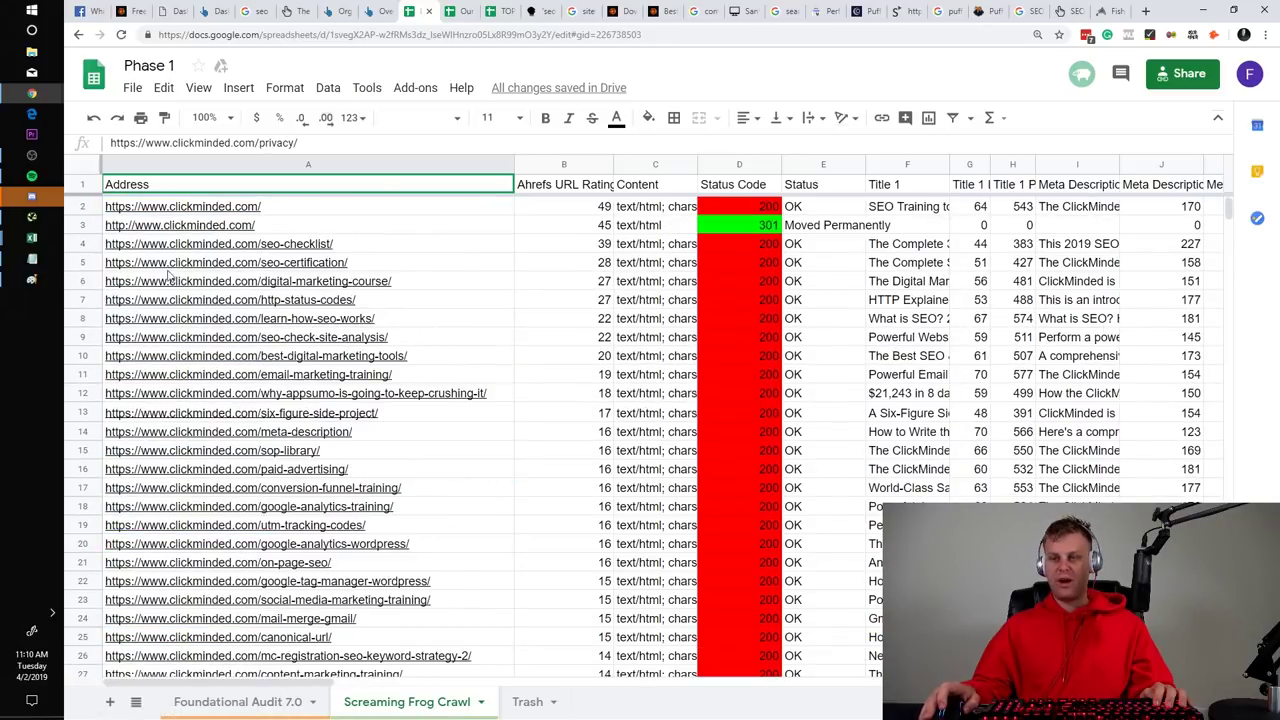
{"action": "left_click", "coordinate": [85, 263]}
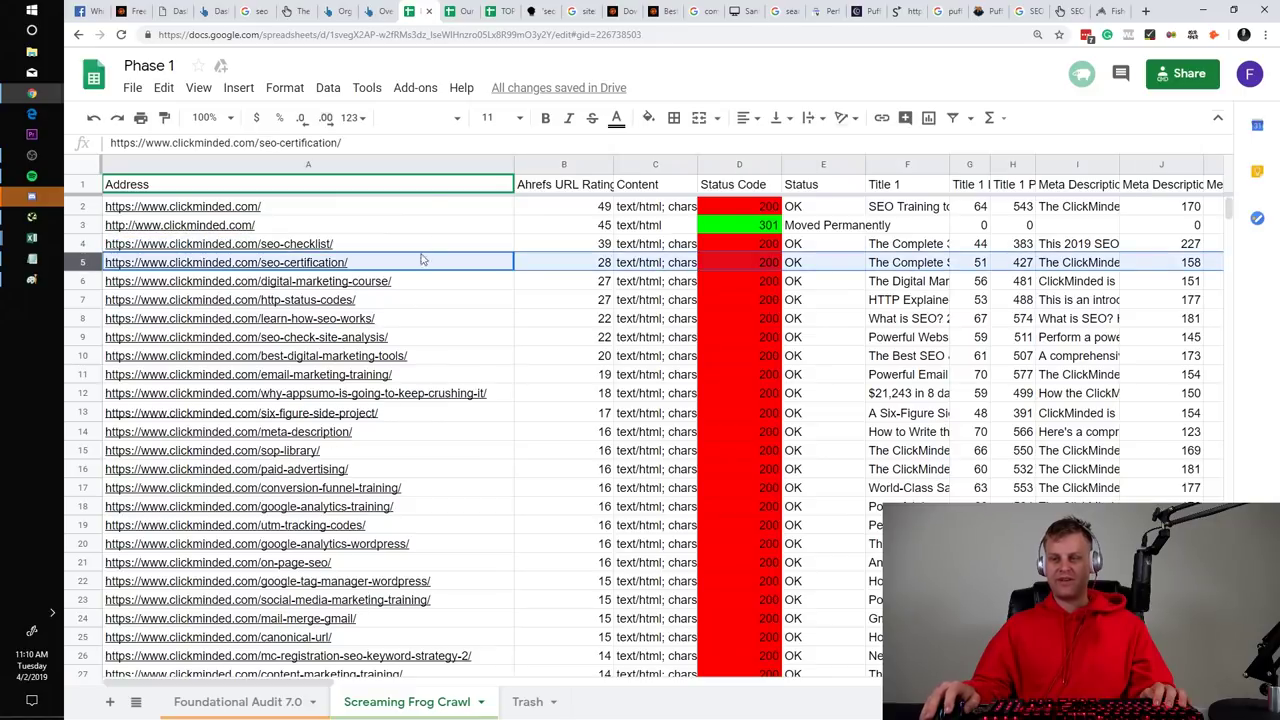
{"action": "scroll", "coordinate": [390, 385], "scroll_direction": "down", "scroll_amount": 3}
{"action": "scroll", "coordinate": [487, 371], "scroll_direction": "up", "scroll_amount": 3}
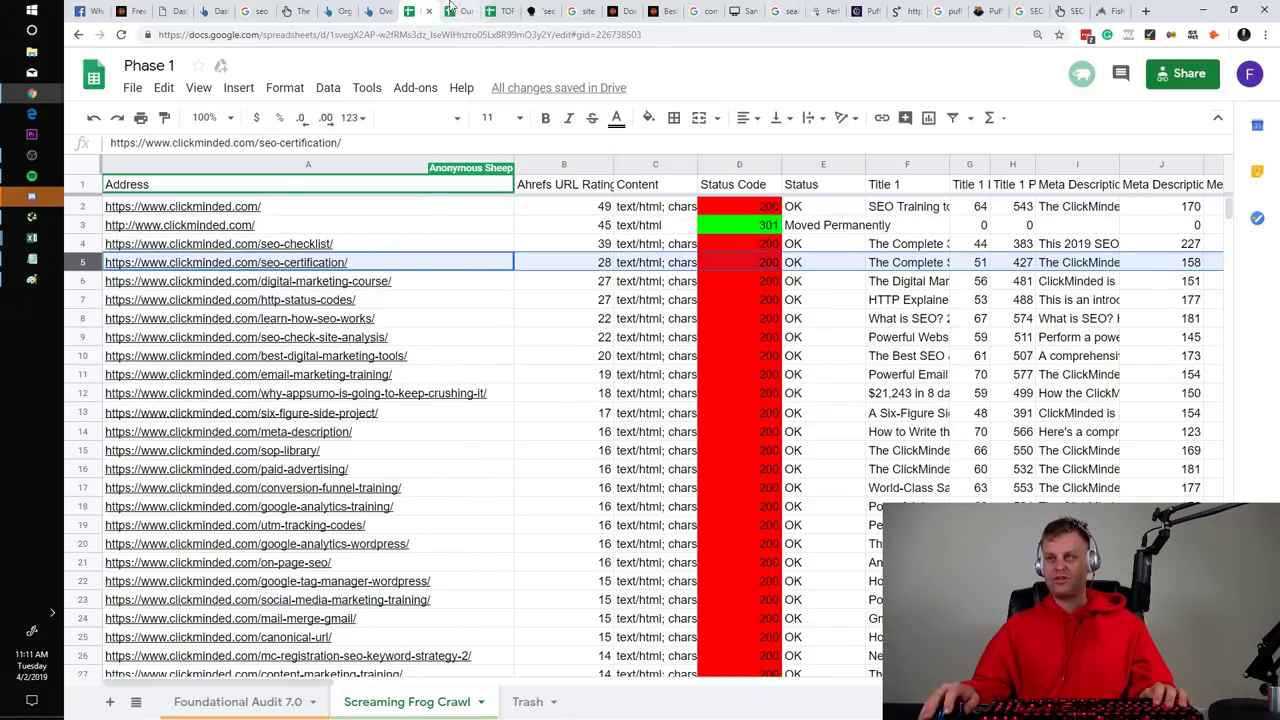
Switch to the Notepad notes, highlight the Keyword Research and Clustering line, and return to the crawl sheet
{"action": "key", "text": "alt+Tab"}
{"action": "left_click_drag", "start_coordinate": [898, 354], "coordinate": [336, 348]}
{"action": "key", "text": "alt+Tab"}
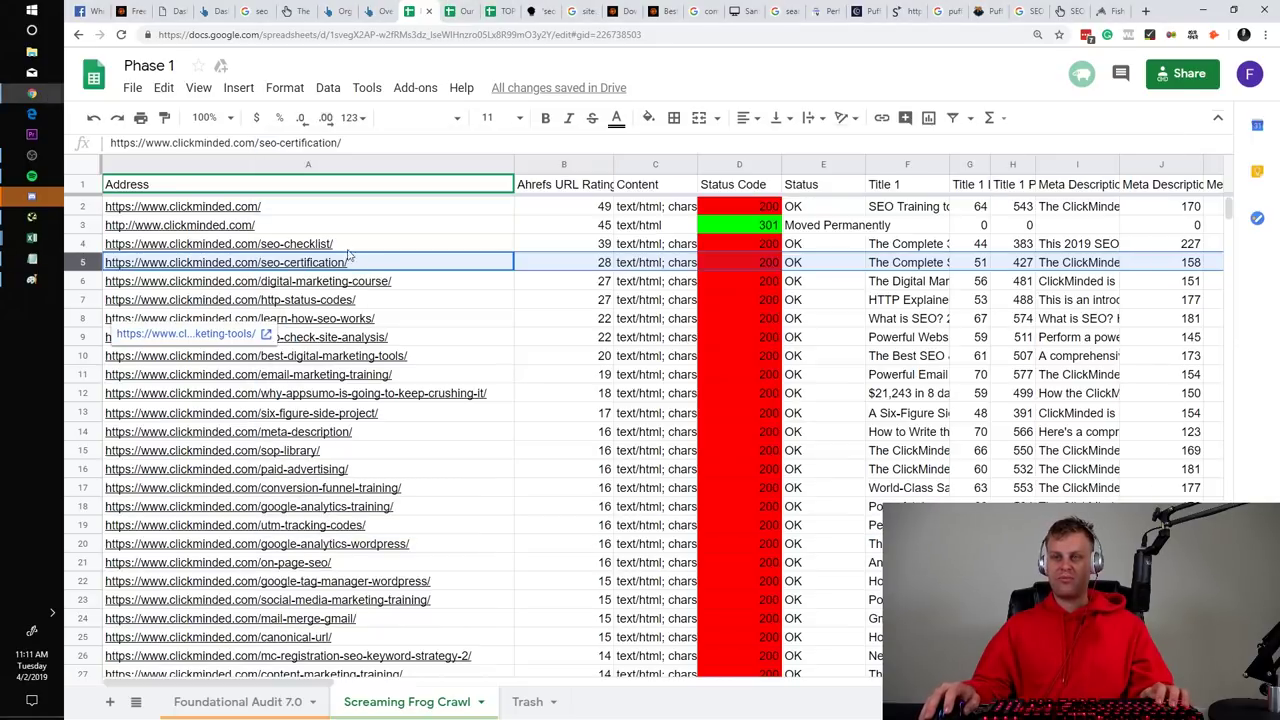
Open the seo-checklist page from its crawl sheet address and skim the article's full length
{"action": "left_click", "coordinate": [300, 244]}
{"action": "left_click", "coordinate": [190, 263]}
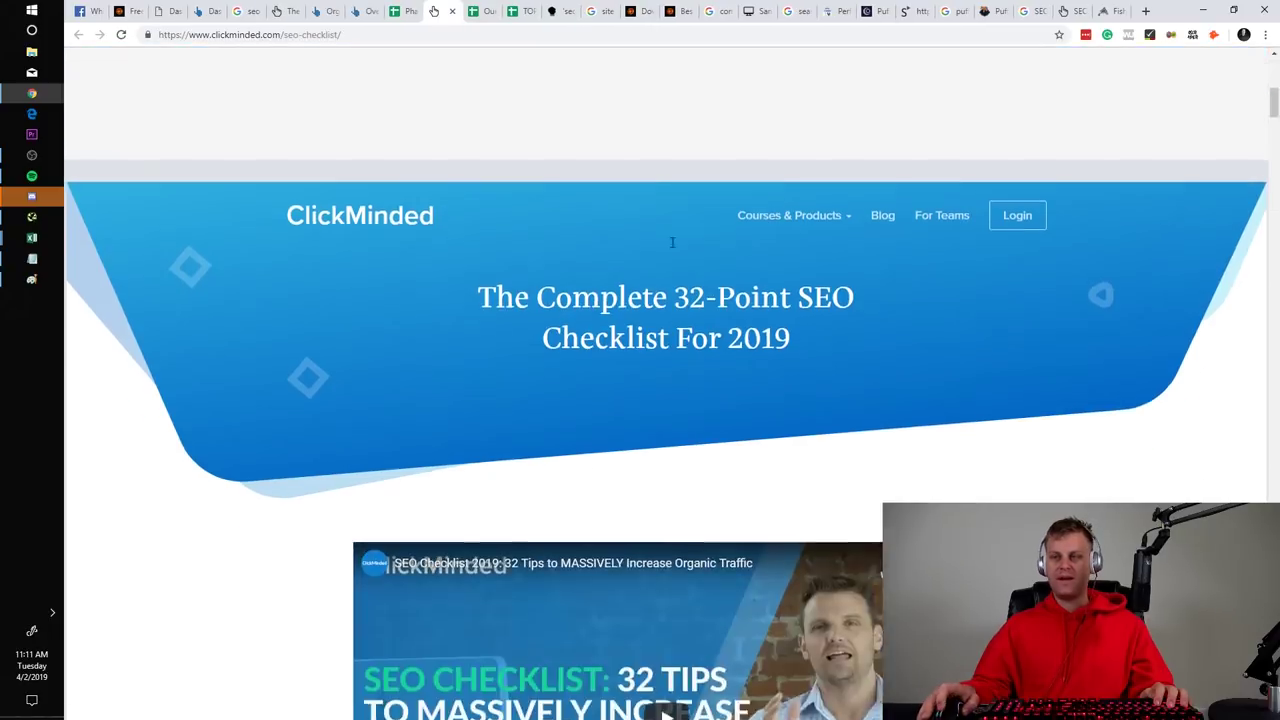
{"action": "scroll", "coordinate": [690, 260], "scroll_direction": "down", "scroll_amount": 20}
{"action": "scroll", "coordinate": [773, 269], "scroll_direction": "down", "scroll_amount": 7}
{"action": "left_click_drag", "start_coordinate": [1272, 230], "coordinate": [1247, 700]}
{"action": "scroll", "coordinate": [1191, 180], "scroll_direction": "up", "scroll_amount": 20}
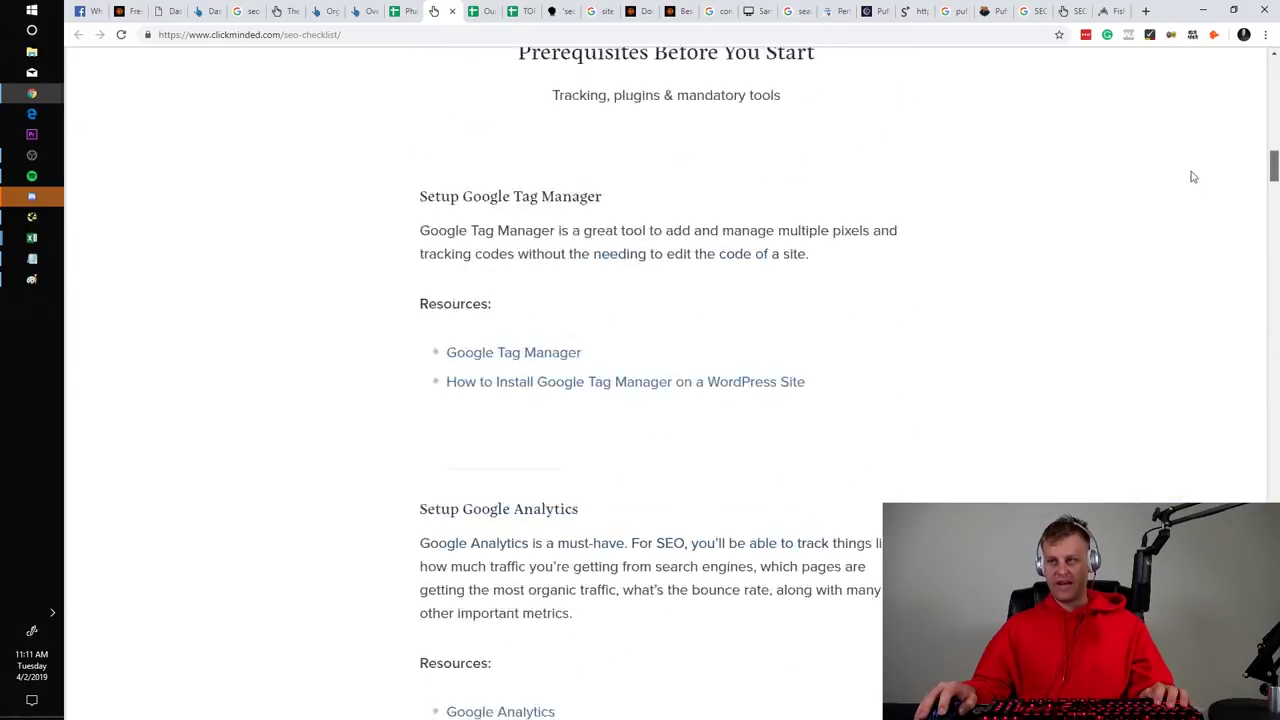
{"action": "scroll", "coordinate": [911, 343], "scroll_direction": "down", "scroll_amount": 1}
{"action": "scroll", "coordinate": [911, 343], "scroll_direction": "down", "scroll_amount": 2}
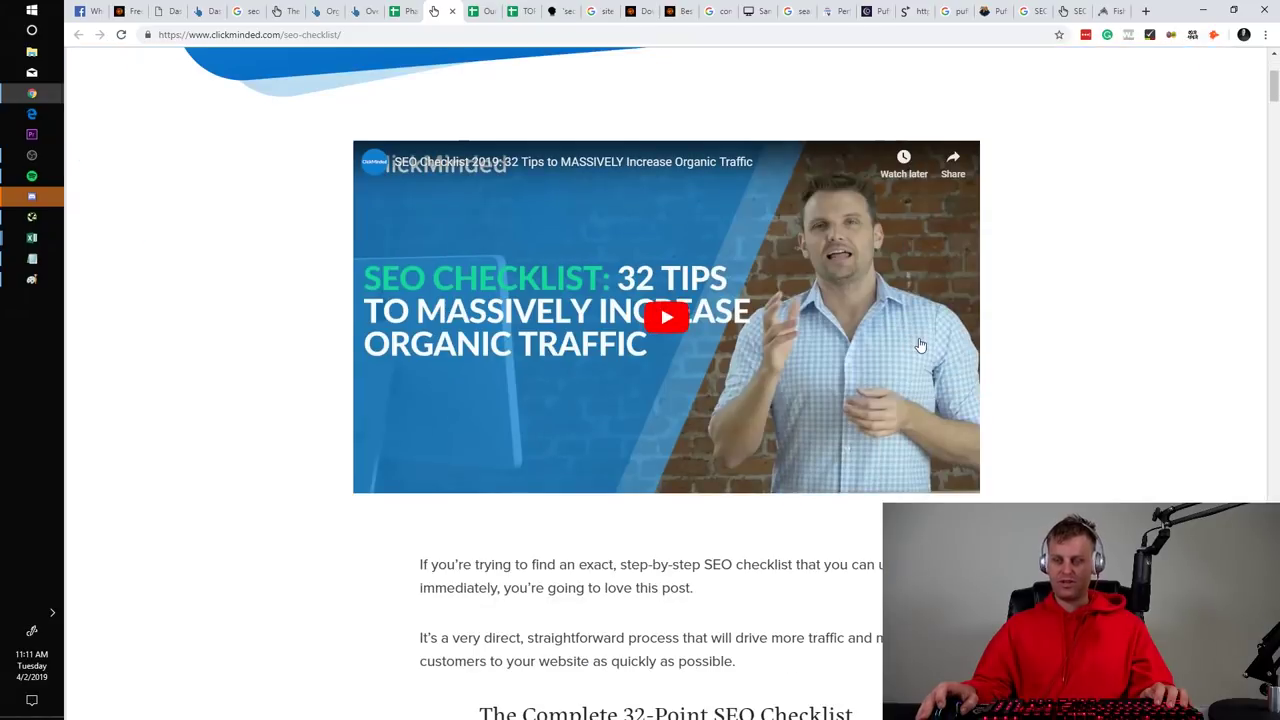
Examine the heading, video and introduction at the beginning of the SEO checklist article
{"action": "scroll", "coordinate": [767, 257], "scroll_direction": "up", "scroll_amount": 3}
{"action": "left_click_drag", "start_coordinate": [460, 148], "coordinate": [463, 180]}
{"action": "left_click", "coordinate": [680, 94]}
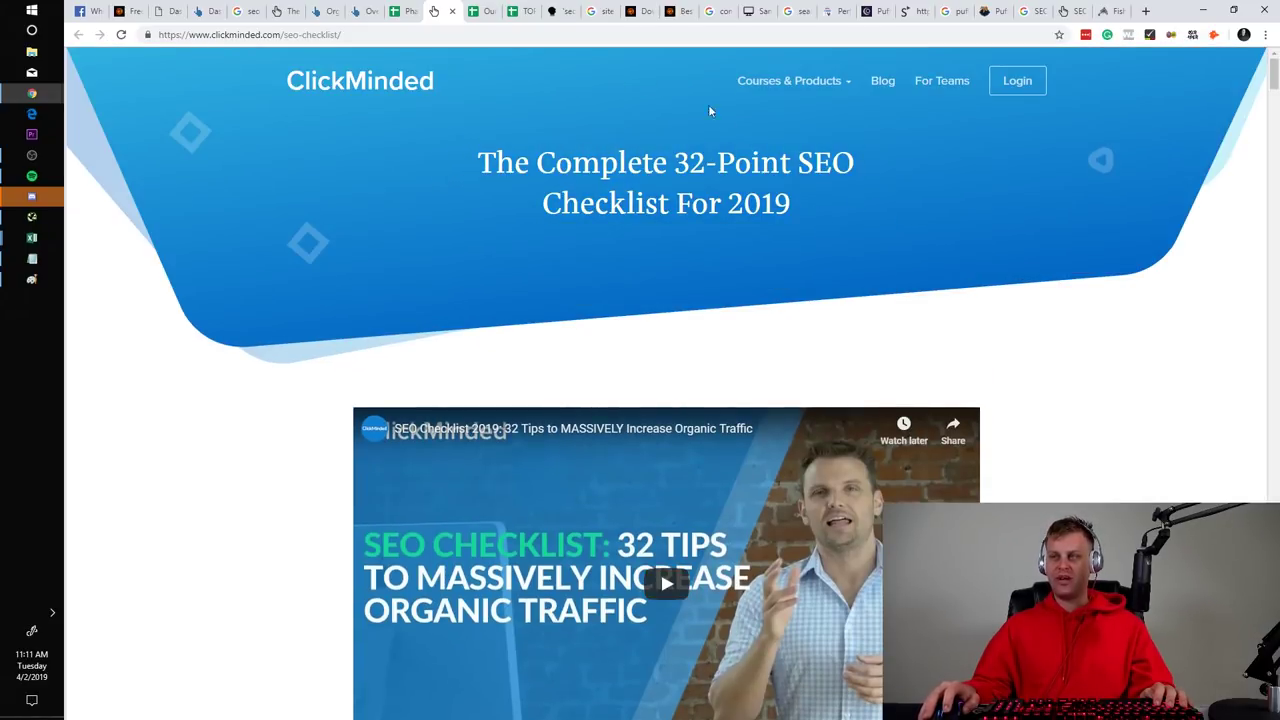
{"action": "scroll", "coordinate": [752, 178], "scroll_direction": "down", "scroll_amount": 4}
{"action": "scroll", "coordinate": [590, 145], "scroll_direction": "up", "scroll_amount": 1}
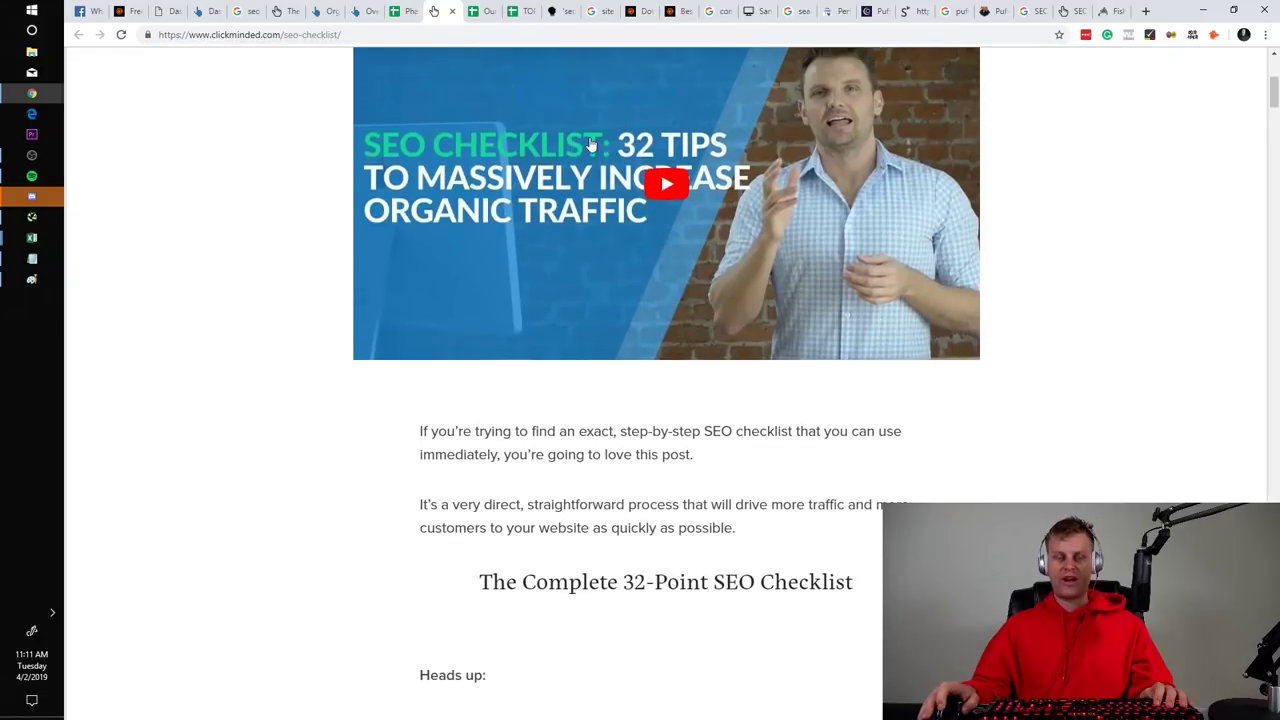
Switch to the Notepad notes, highlight the Keyword Research and Clustering text several times, and clear the selection
{"action": "key", "text": "alt+Tab"}
{"action": "left_click_drag", "start_coordinate": [863, 337], "coordinate": [456, 337]}
{"action": "left_click", "coordinate": [878, 335]}
{"action": "left_click_drag", "start_coordinate": [876, 337], "coordinate": [450, 337]}
{"action": "left_click", "coordinate": [880, 340]}
{"action": "left_click_drag", "start_coordinate": [880, 340], "coordinate": [630, 337]}
{"action": "left_click", "coordinate": [630, 337]}
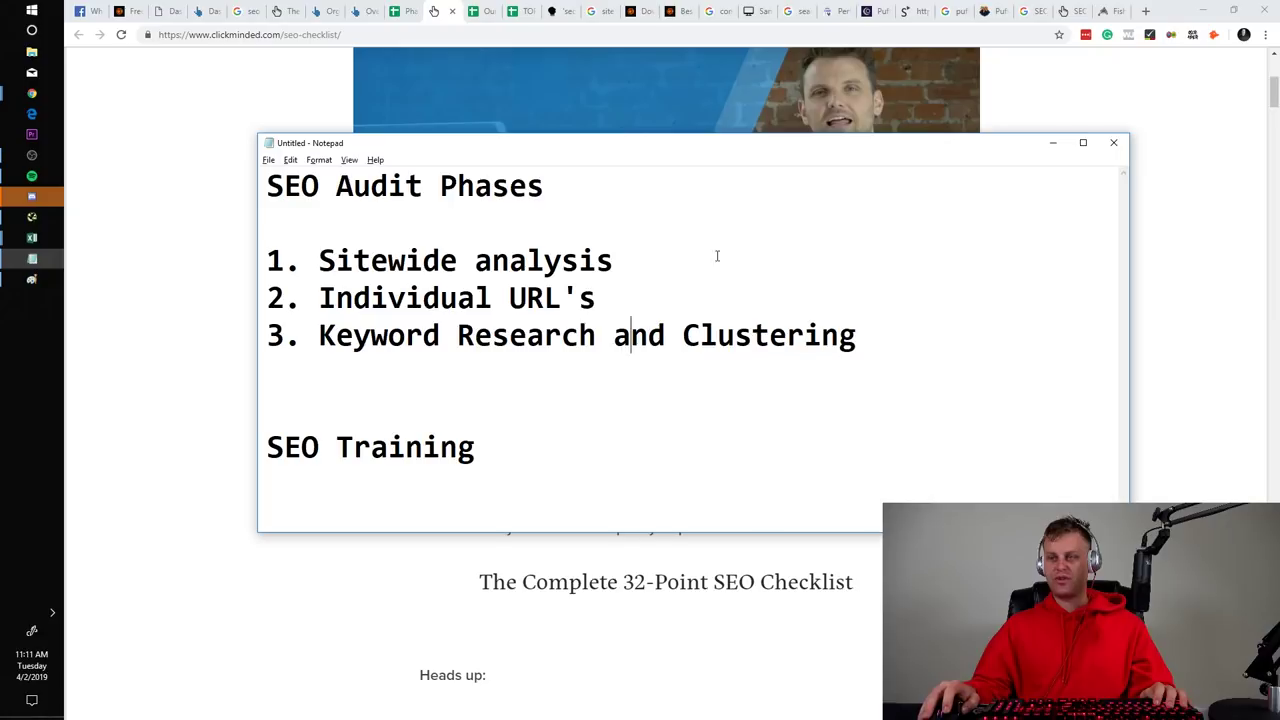
Add an SEO Training line below the three audit phases in the Notepad notes and copy it
{"action": "left_click", "coordinate": [210, 8]}
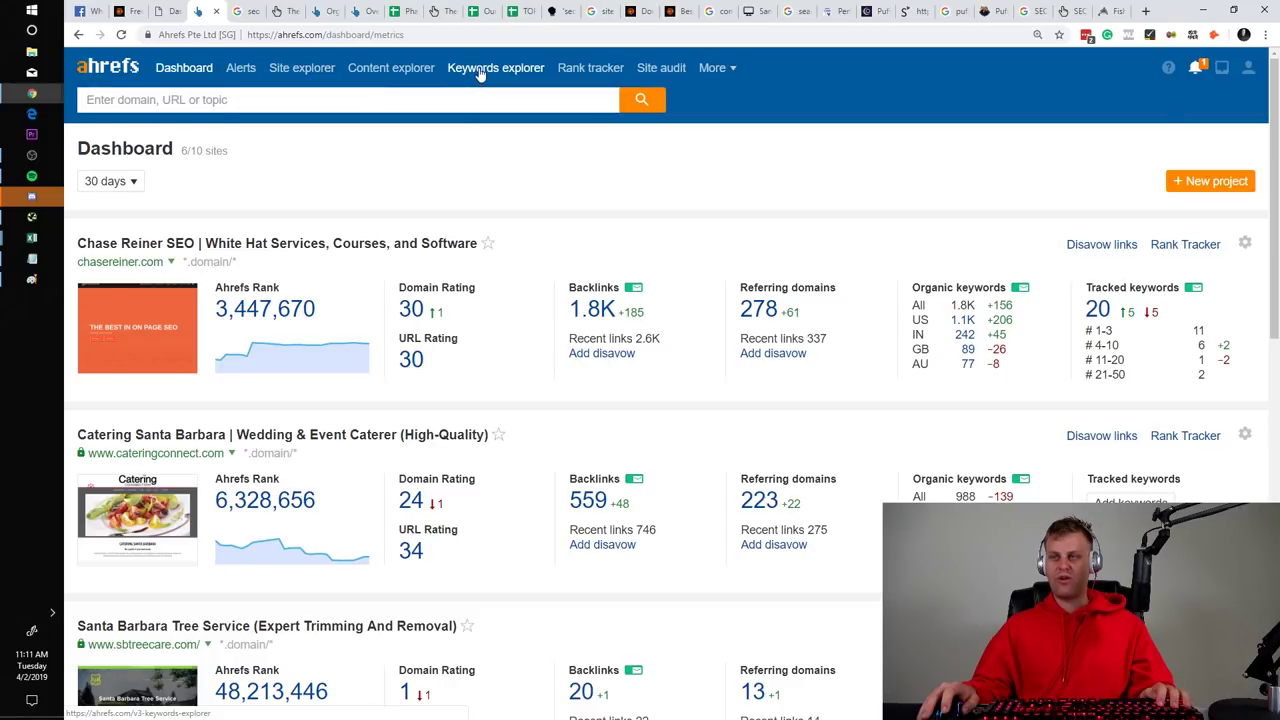
{"action": "key", "text": "alt+Tab"}
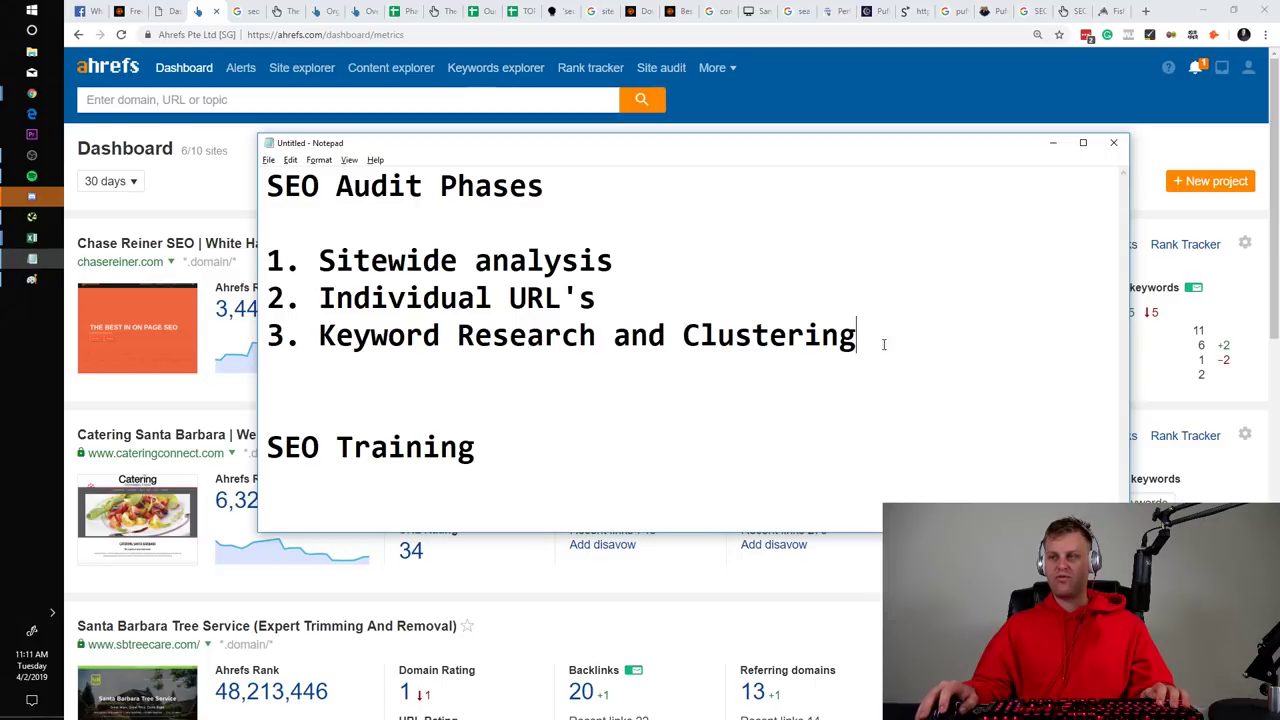
{"action": "key", "text": "Return"}
{"action": "key", "text": "Return"}
{"action": "type", "text": "SEO Training"}
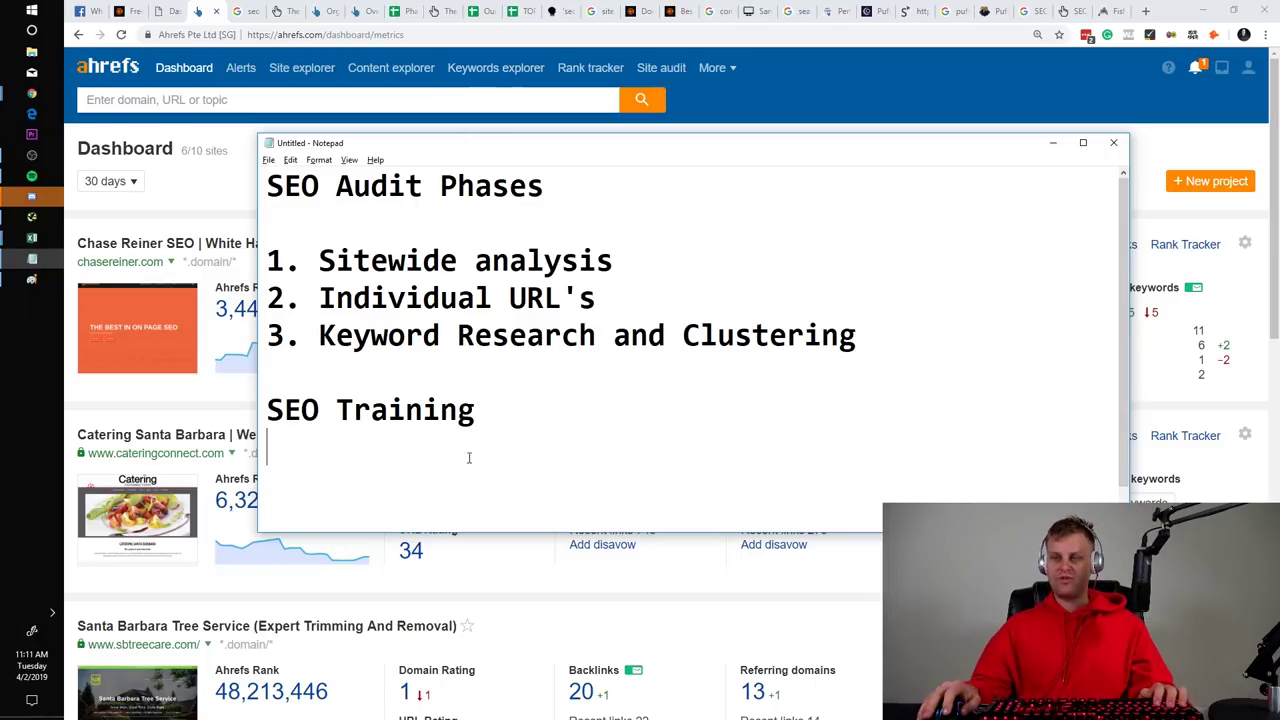
{"action": "left_click_drag", "start_coordinate": [551, 417], "coordinate": [266, 410]}
{"action": "key", "text": "ctrl+c"}
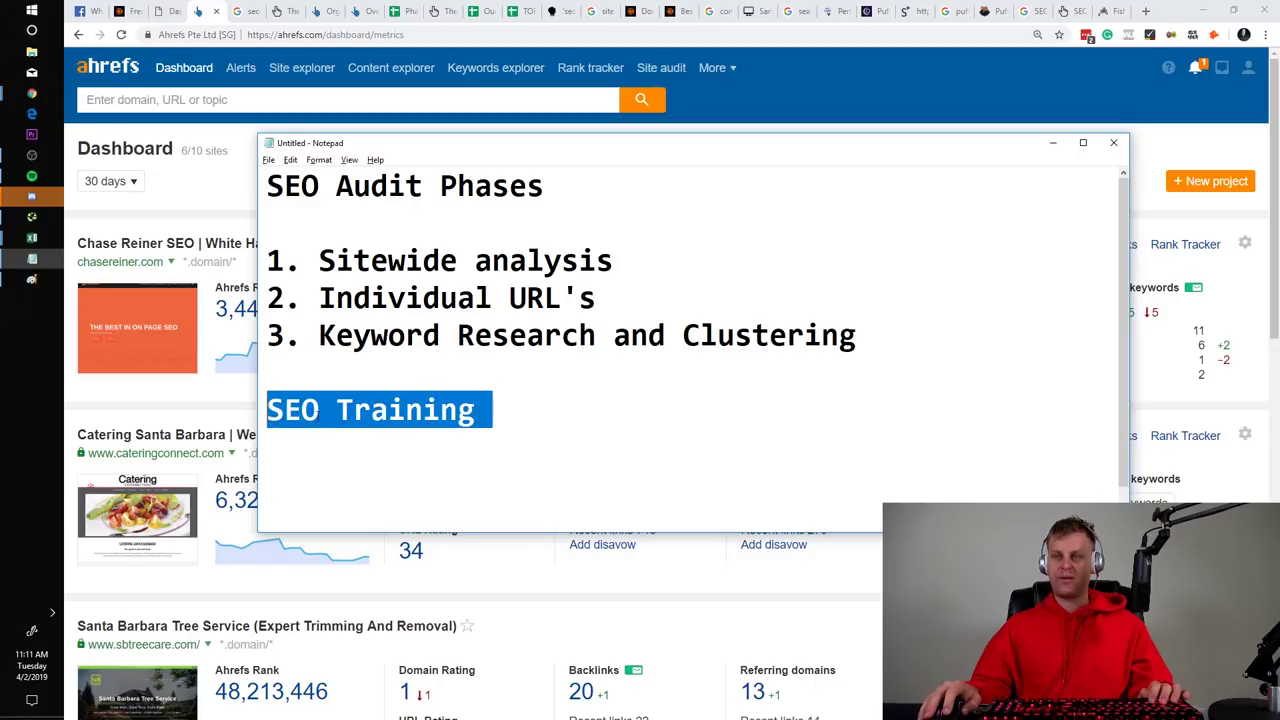
Look up the copied SEO Training keyword in Ahrefs Keywords explorer and open all its keyword ideas
{"action": "left_click", "coordinate": [495, 67]}
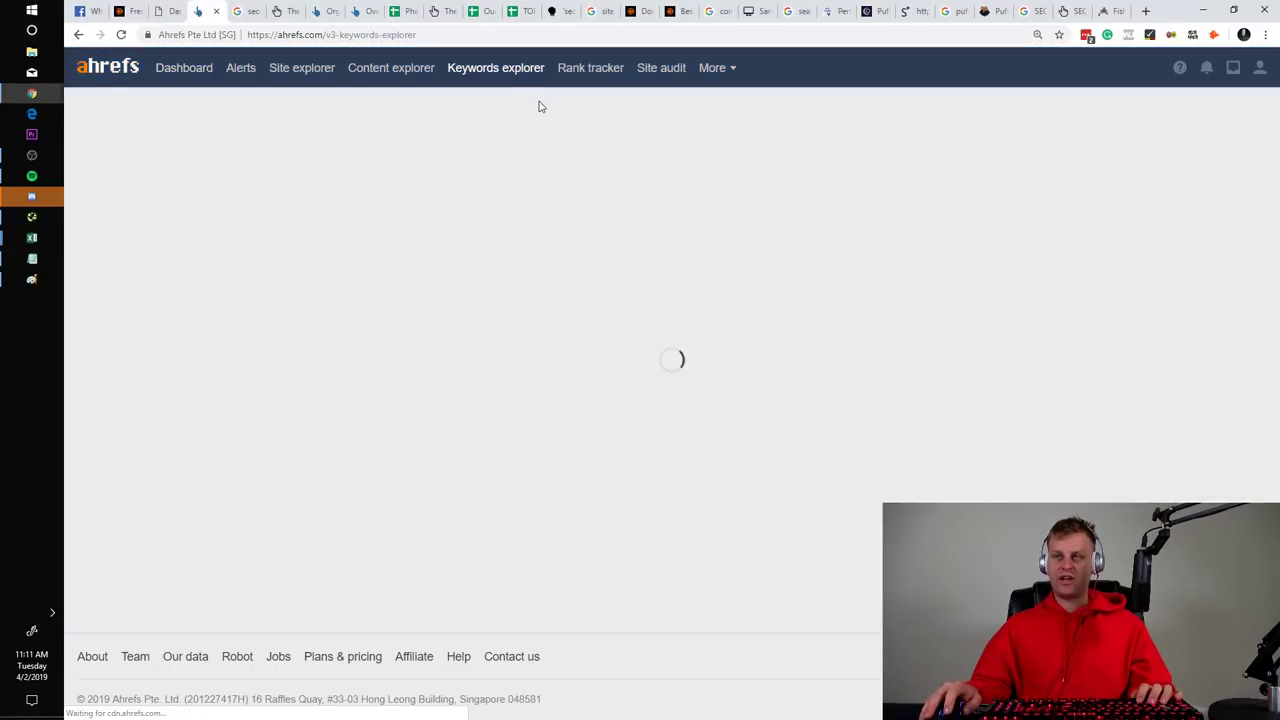
{"action": "key", "text": "ctrl+v"}
{"action": "key", "text": "Return"}
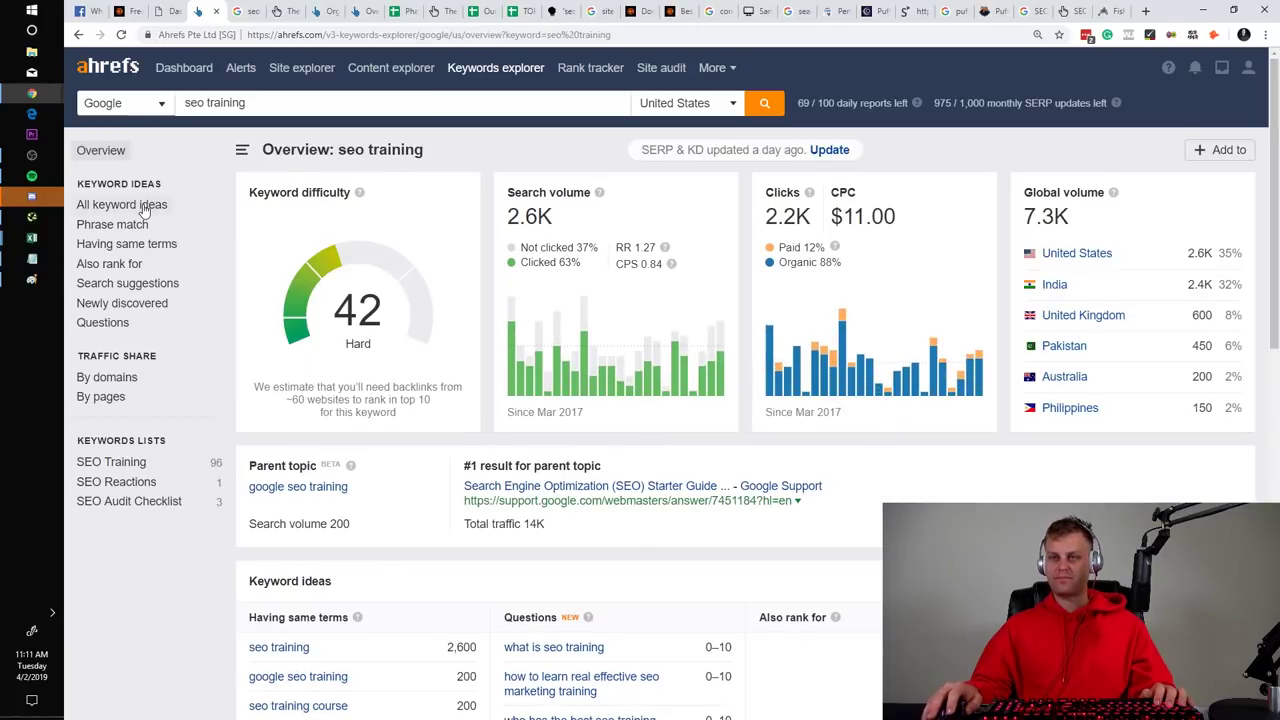
{"action": "left_click", "coordinate": [145, 206]}
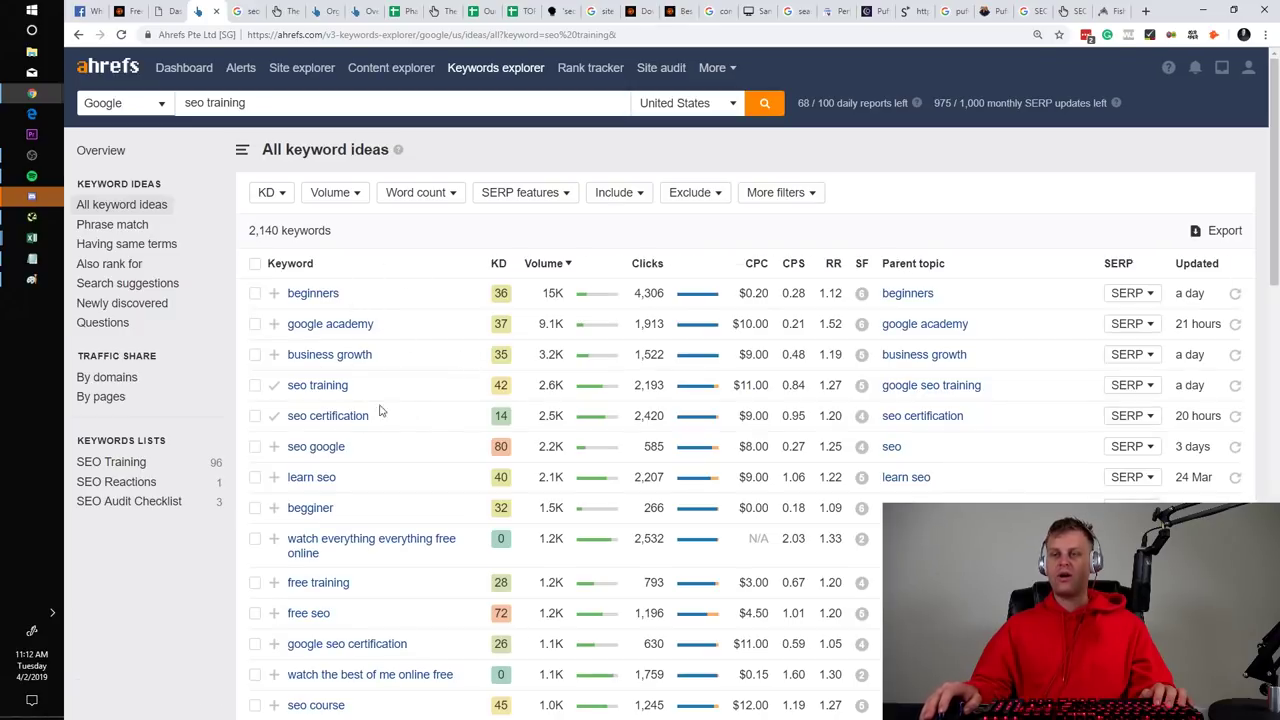
Review the seo training keyword ideas through to the second results page, and revisit the SEO Training line in the notes
{"action": "scroll", "coordinate": [381, 443], "scroll_direction": "down", "scroll_amount": 2}
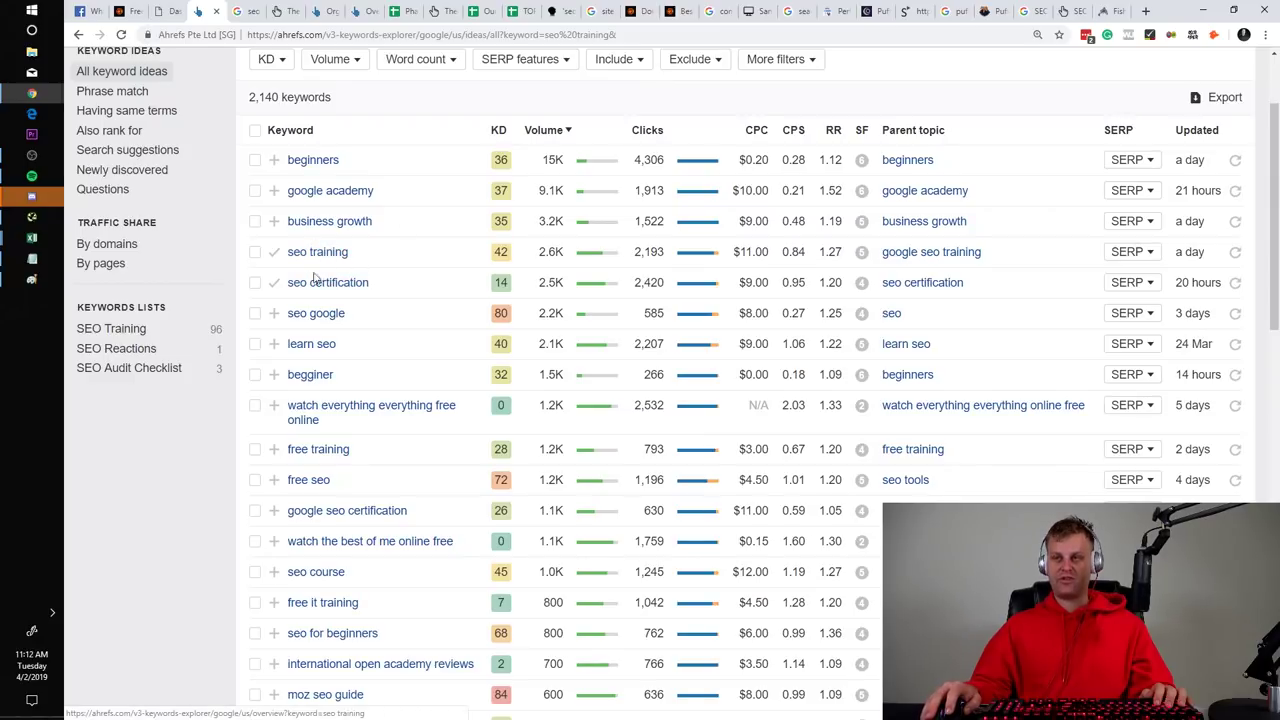
{"action": "scroll", "coordinate": [347, 296], "scroll_direction": "down", "scroll_amount": 3}
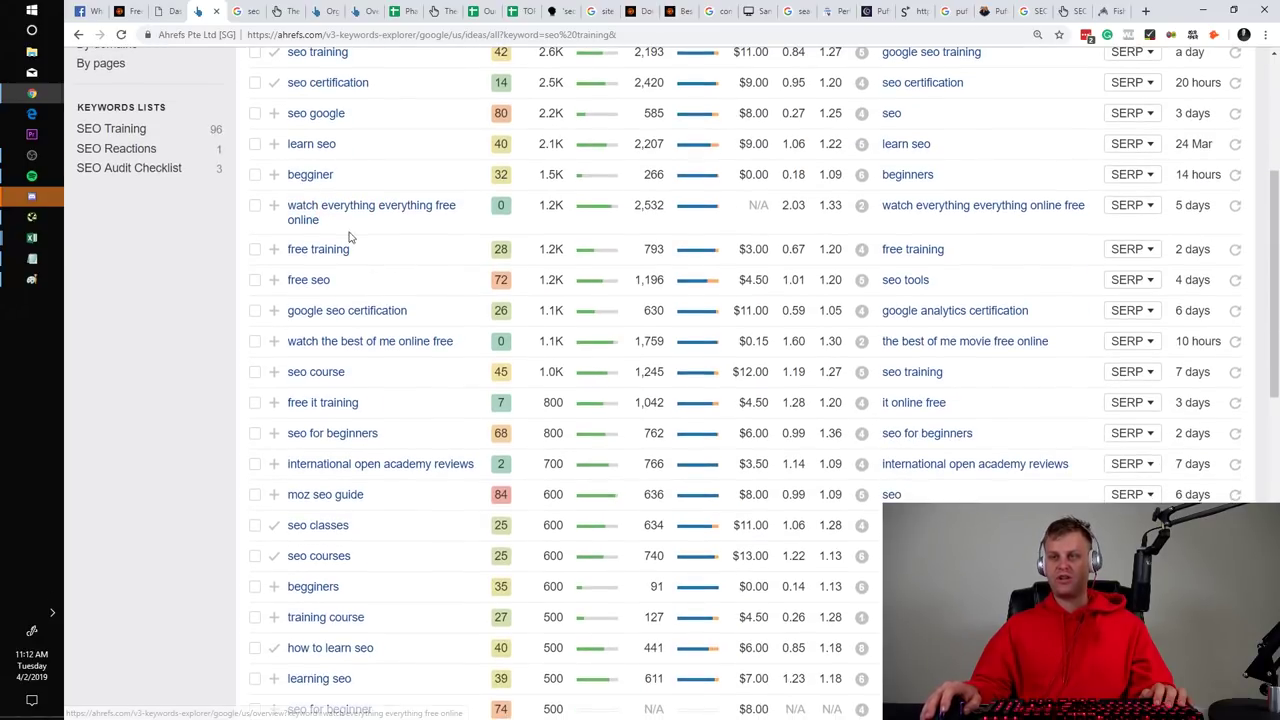
{"action": "scroll", "coordinate": [393, 259], "scroll_direction": "down", "scroll_amount": 5}
{"action": "scroll", "coordinate": [395, 260], "scroll_direction": "down", "scroll_amount": 3}
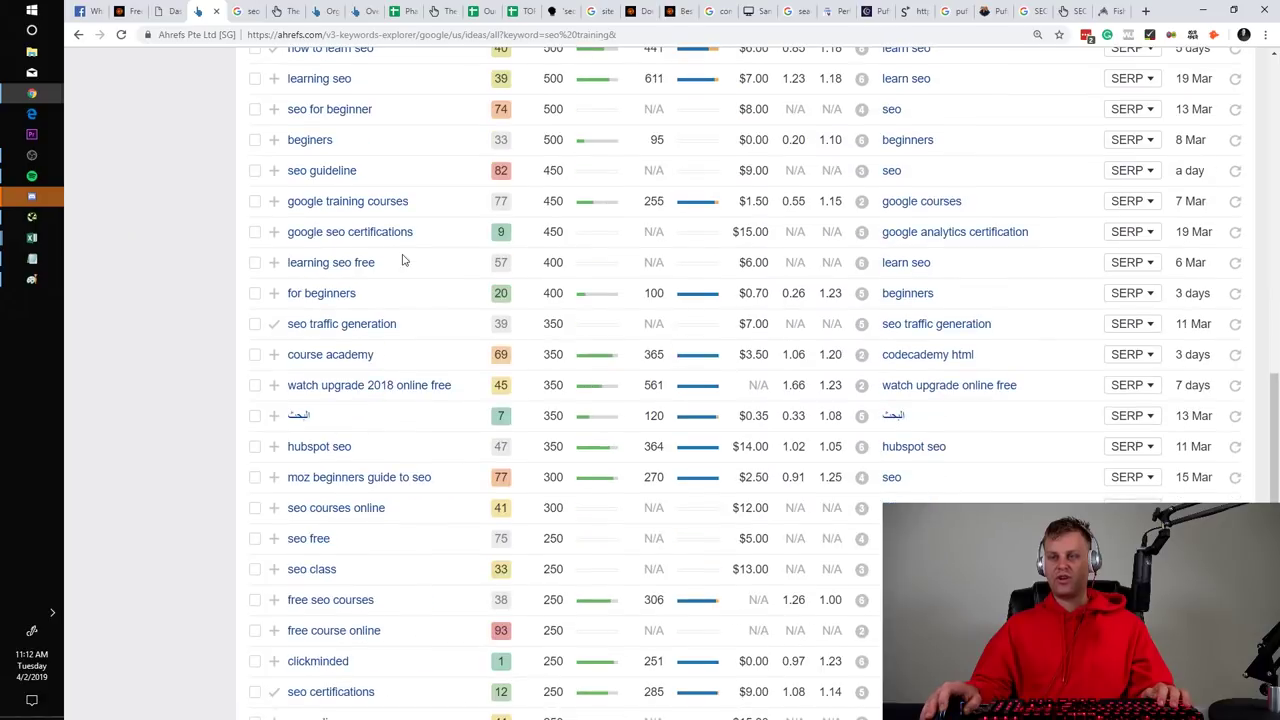
{"action": "scroll", "coordinate": [407, 232], "scroll_direction": "down", "scroll_amount": 2}
{"action": "scroll", "coordinate": [386, 470], "scroll_direction": "down", "scroll_amount": 2}
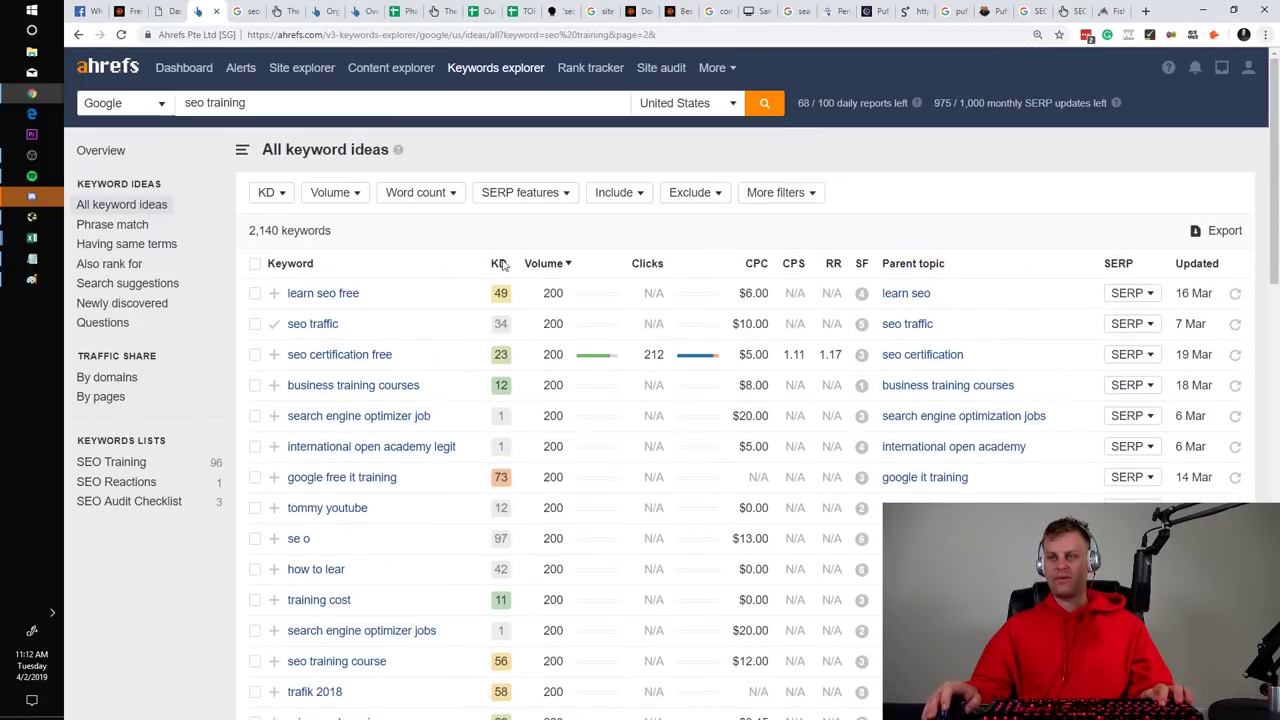
{"action": "key", "text": "alt+Tab"}
{"action": "type", "text": "SEO Training"}
{"action": "key", "text": "alt+Tab"}
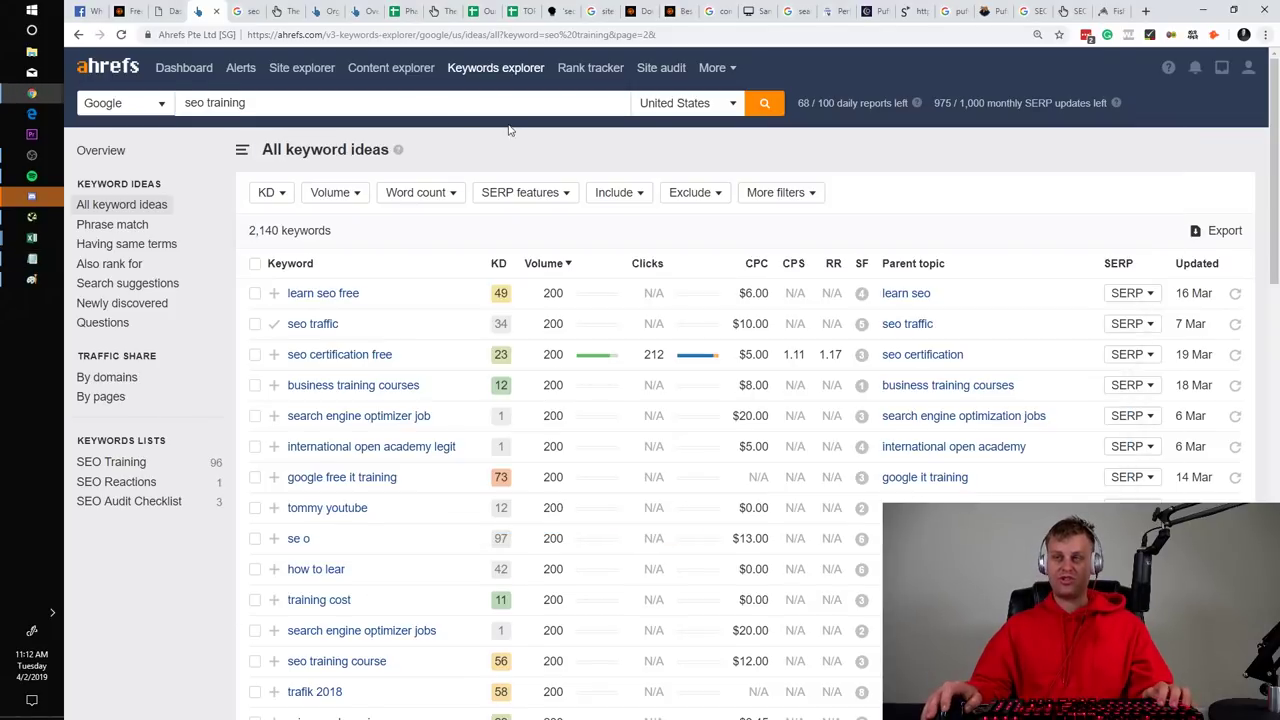
Bring up the Google results for search console and highlight the query in the search box
{"action": "left_click", "coordinate": [797, 10]}
{"action": "left_click", "coordinate": [755, 10]}
{"action": "left_click", "coordinate": [788, 10]}
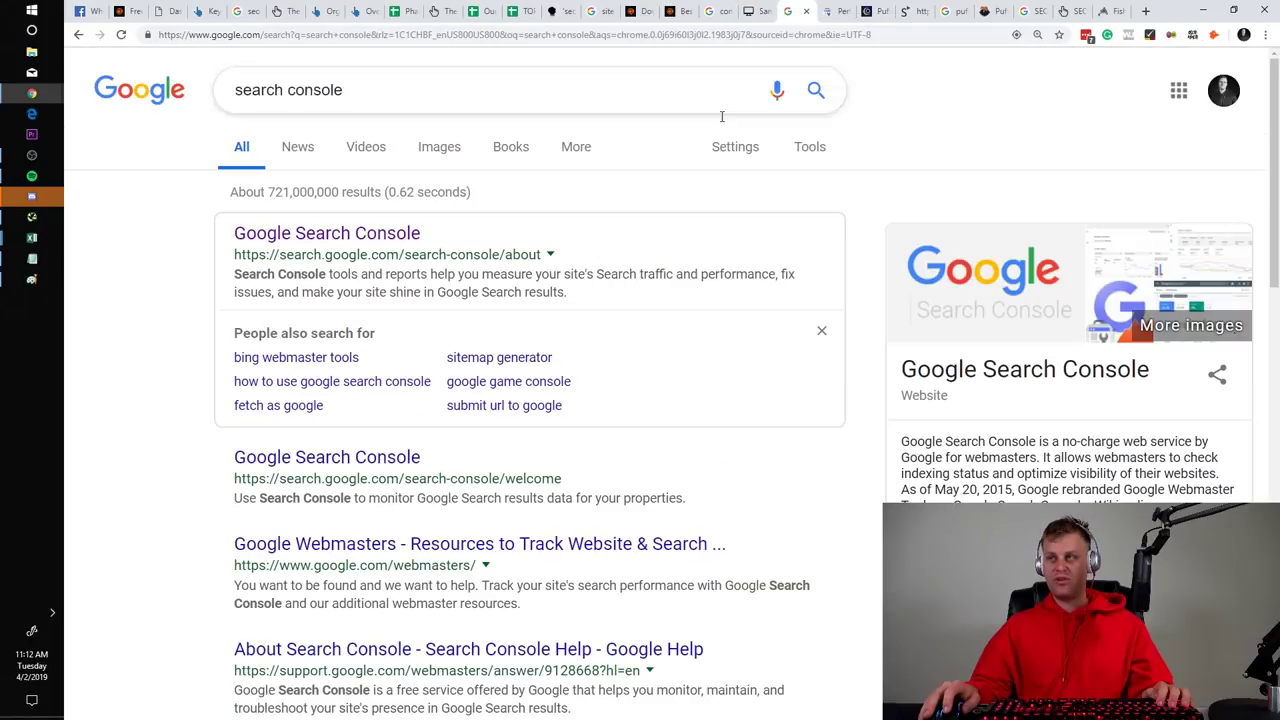
{"action": "left_click", "coordinate": [701, 95]}
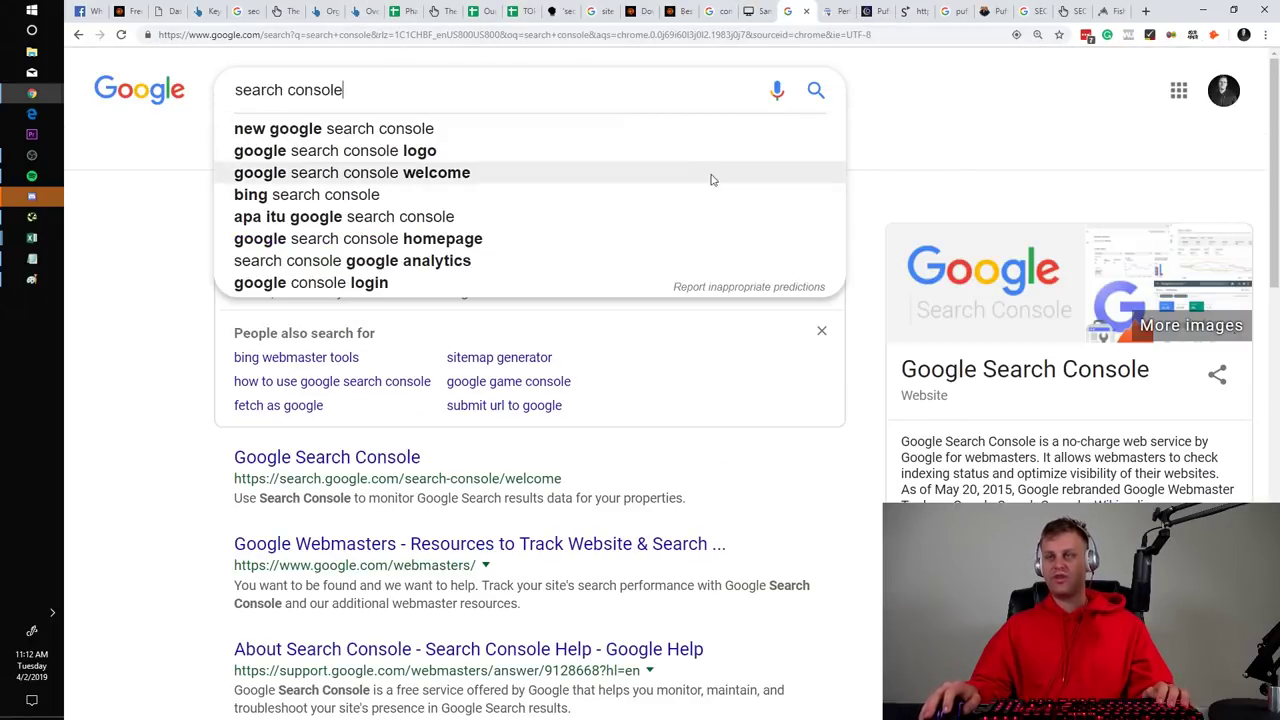
{"action": "left_click", "coordinate": [951, 146]}
{"action": "left_click", "coordinate": [512, 91]}
{"action": "left_click", "coordinate": [969, 163]}
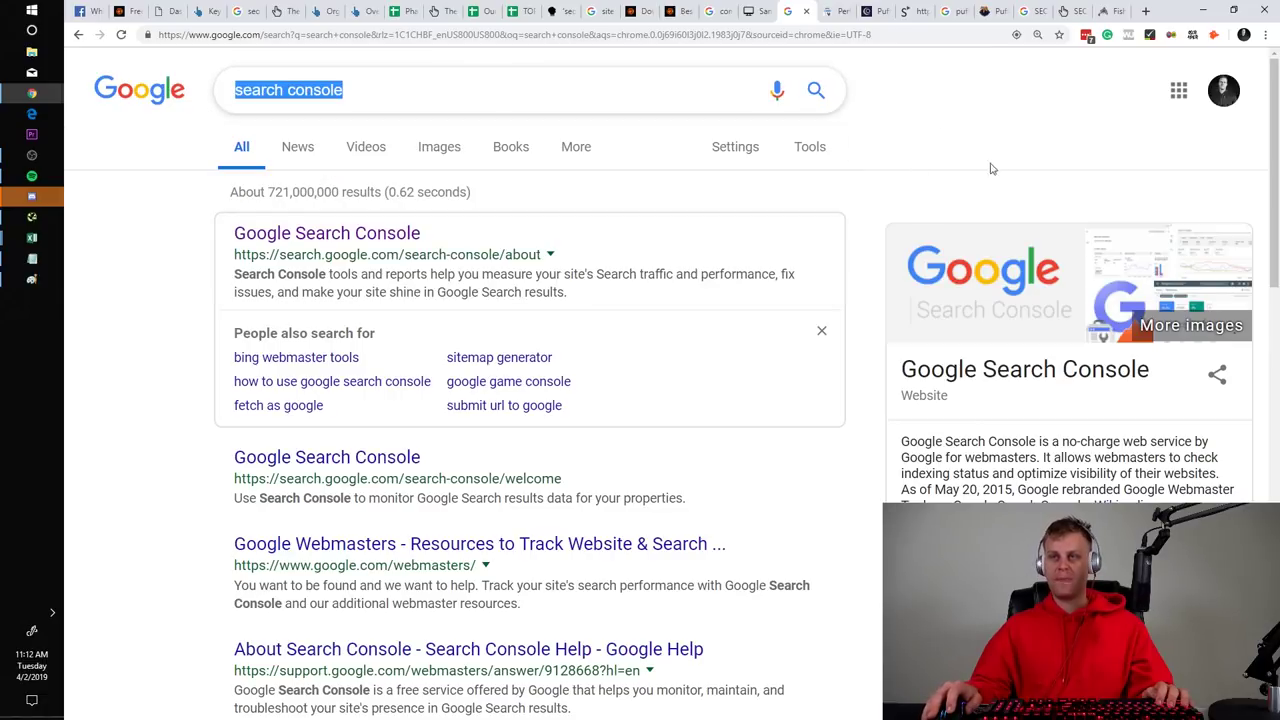
{"action": "left_click", "coordinate": [340, 7]}
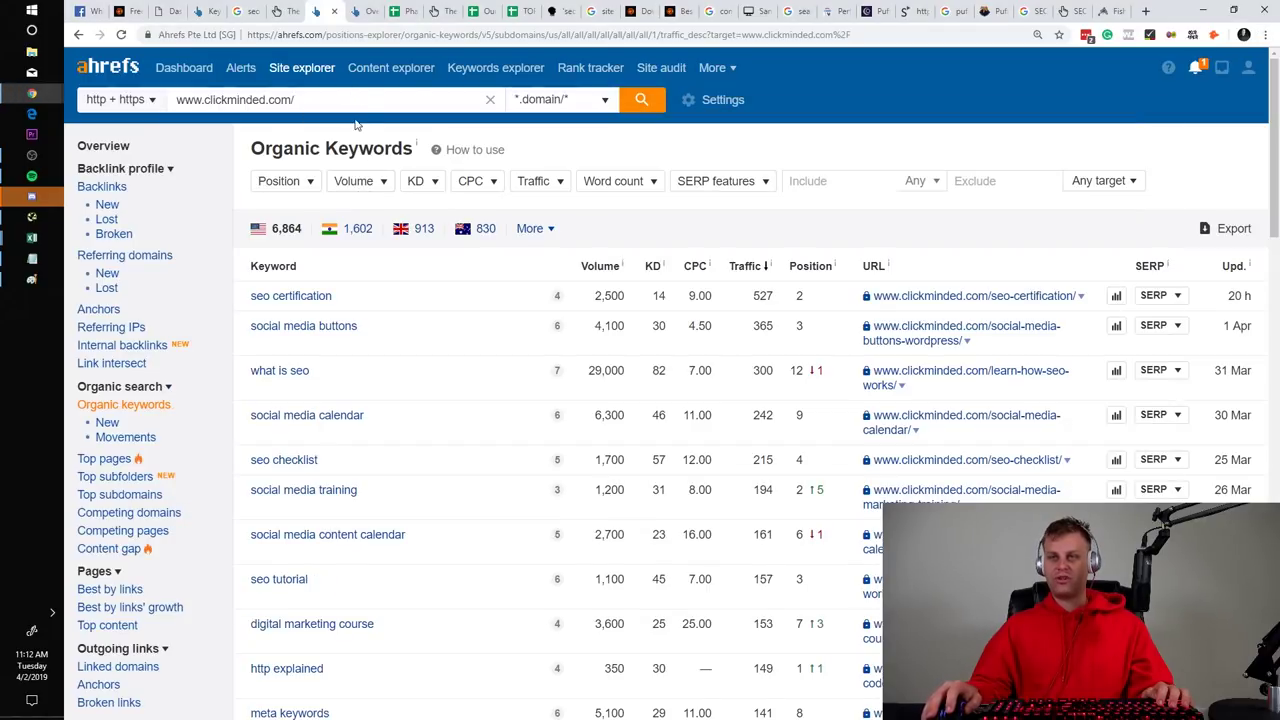
{"action": "left_click_drag", "start_coordinate": [366, 100], "coordinate": [80, 96]}
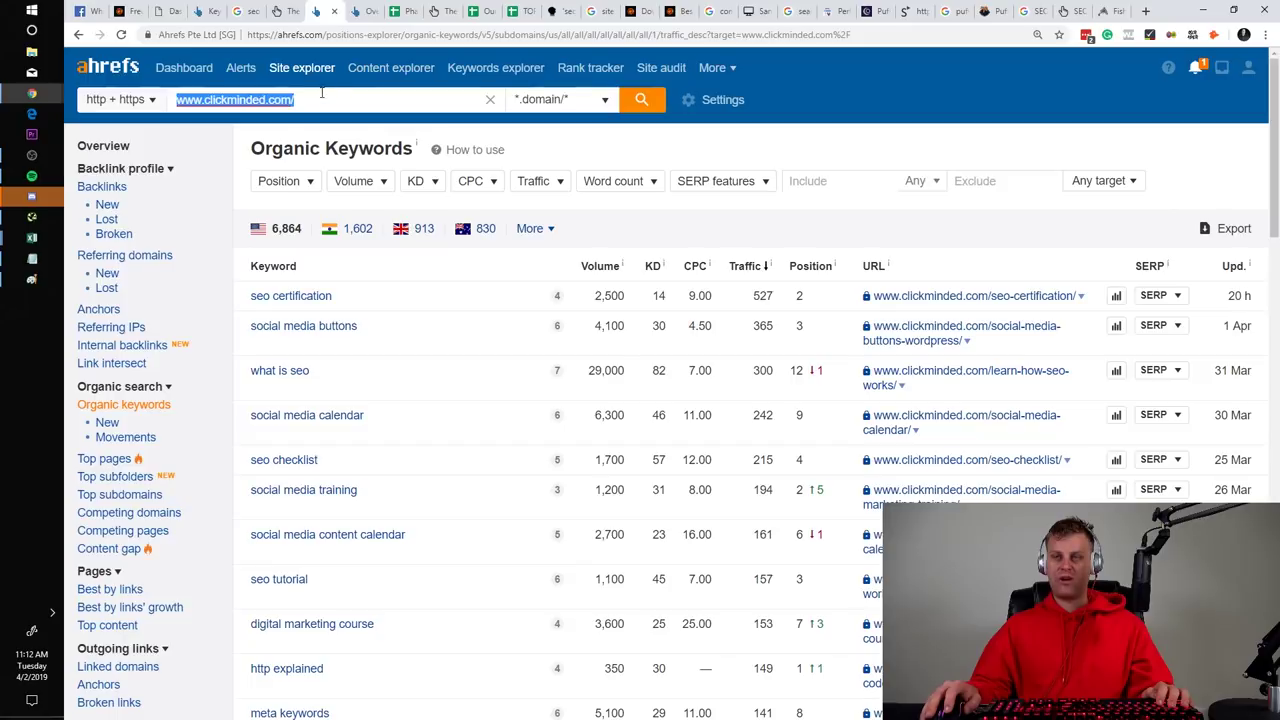
{"action": "left_click", "coordinate": [175, 516]}
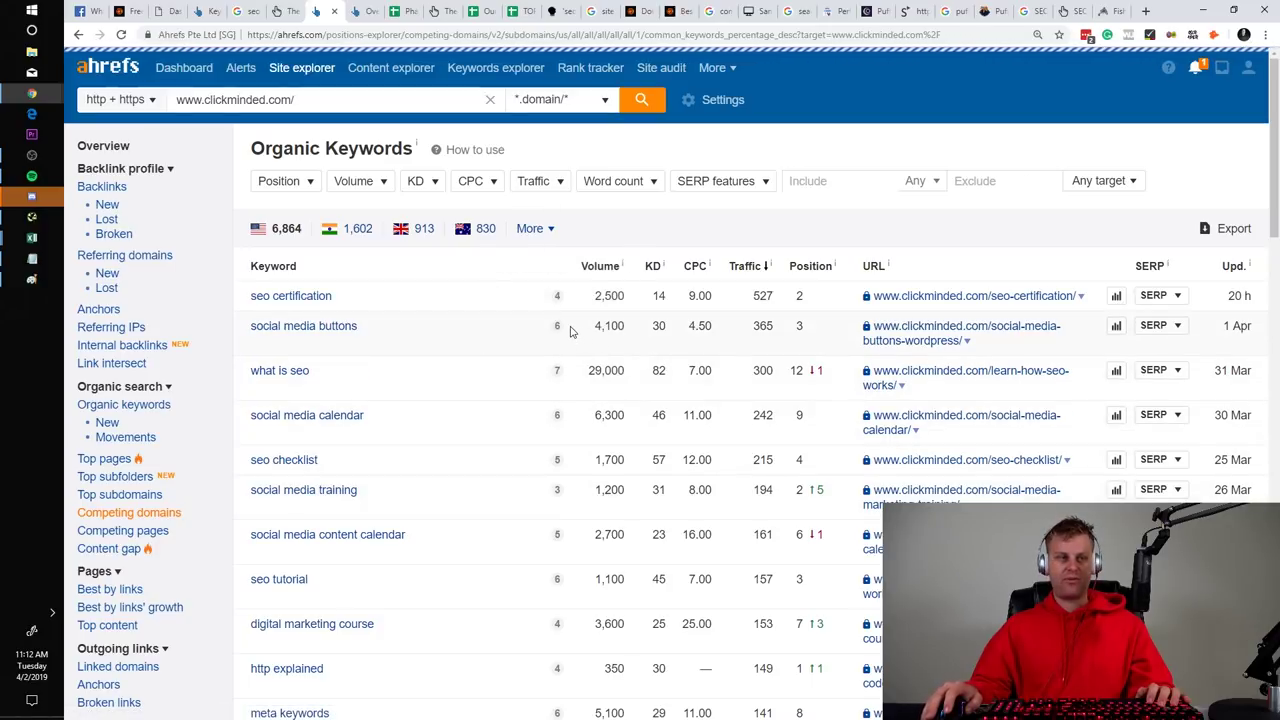
{"action": "mouse_move", "coordinate": [615, 337]}
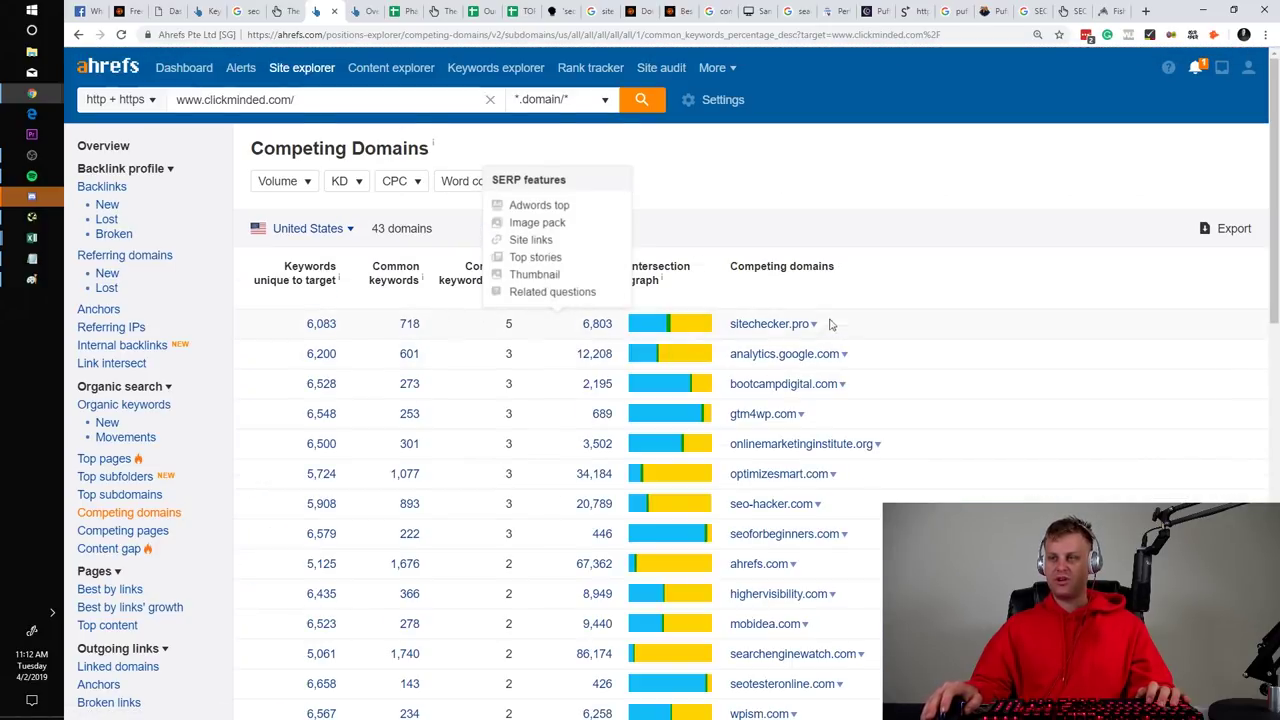
Copy the competing domain bootcampdigital.com from the list and enter it as the Site explorer target
{"action": "left_click_drag", "start_coordinate": [731, 390], "coordinate": [845, 395]}
{"action": "key", "text": "ctrl+c"}
{"action": "left_click", "coordinate": [330, 100]}
{"action": "key", "text": "ctrl+a"}
{"action": "key", "text": "ctrl+v"}
Switch to Screaming Frog and start a crawl of bootcampdigital.com
{"action": "key", "text": "alt+Tab"}
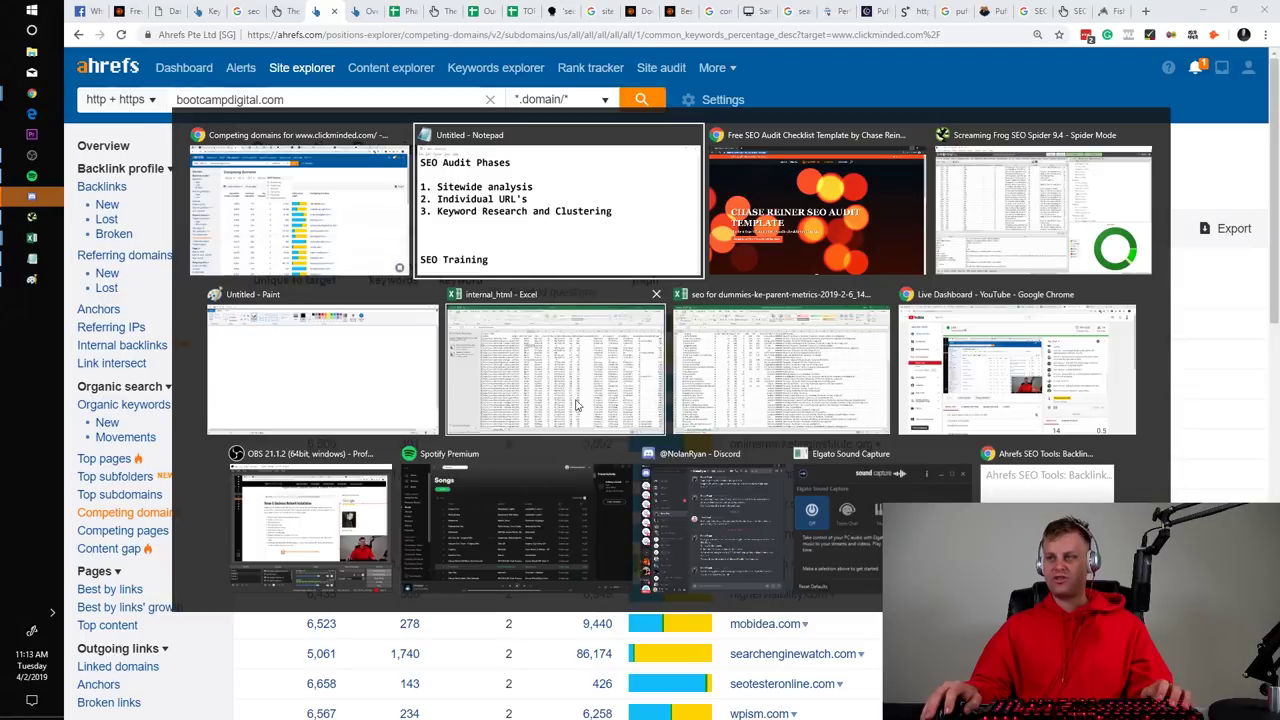
{"action": "key", "text": "Tab"}
{"action": "key", "text": "Tab"}
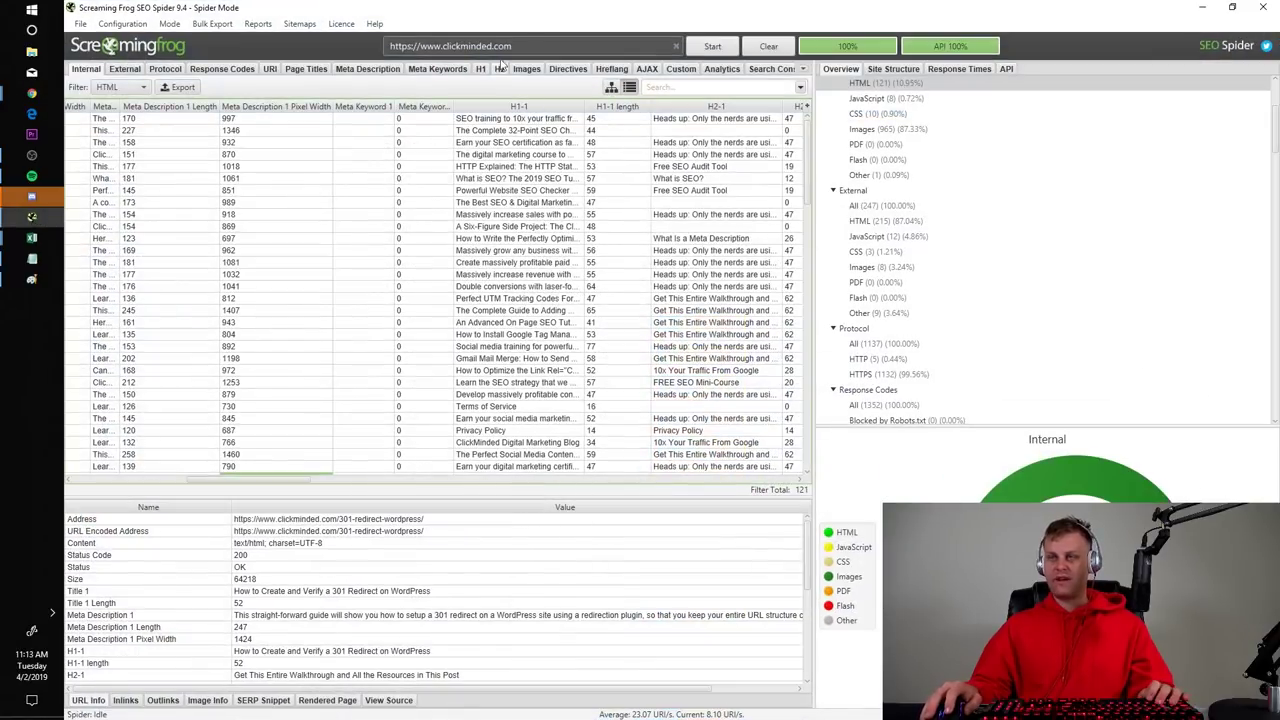
{"action": "key", "text": "ctrl+v"}
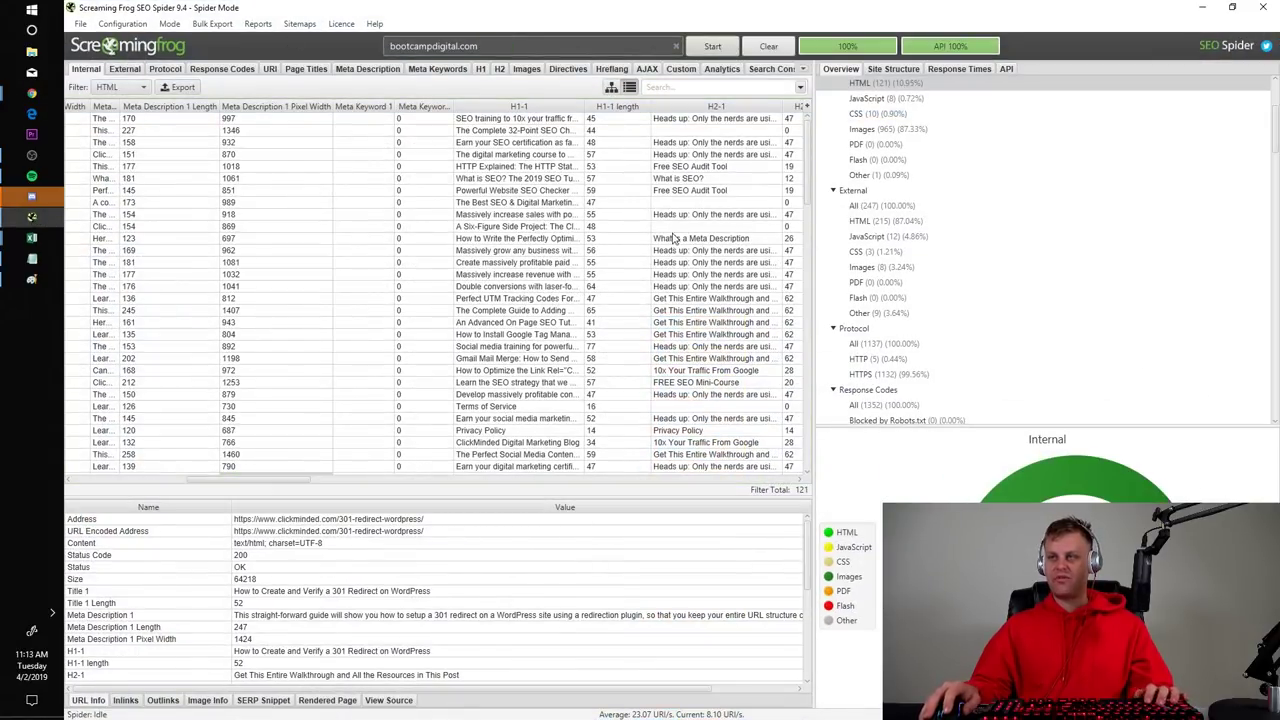
{"action": "key", "text": "Return"}
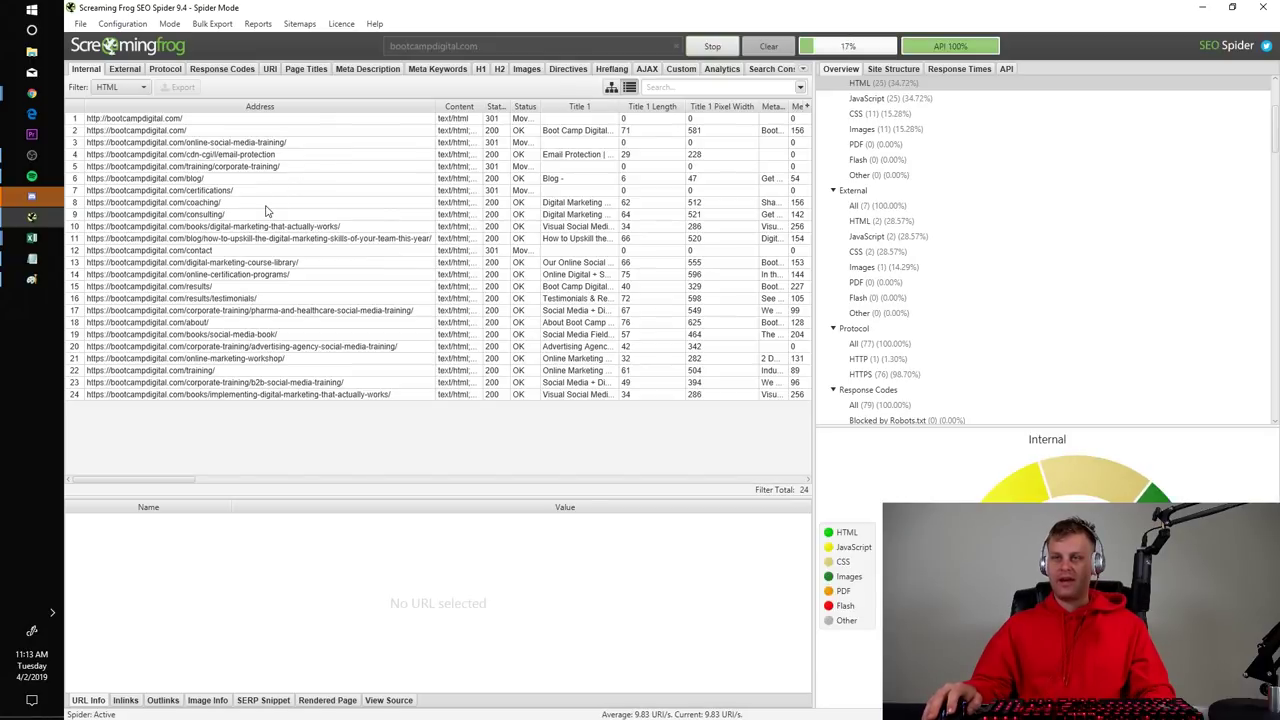
Examine the crawled bootcampdigital.com URLs, their page details and the Ahrefs backlink and referring-domain columns
{"action": "left_click", "coordinate": [266, 205]}
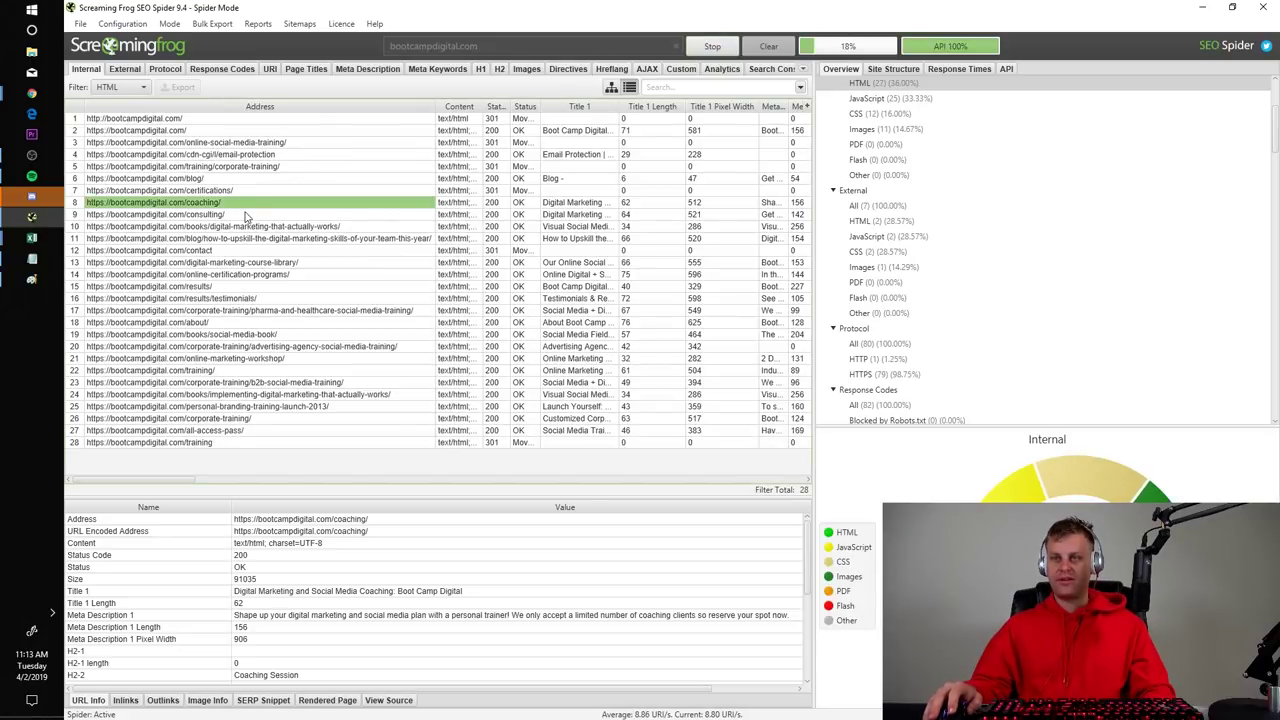
{"action": "left_click", "coordinate": [262, 264]}
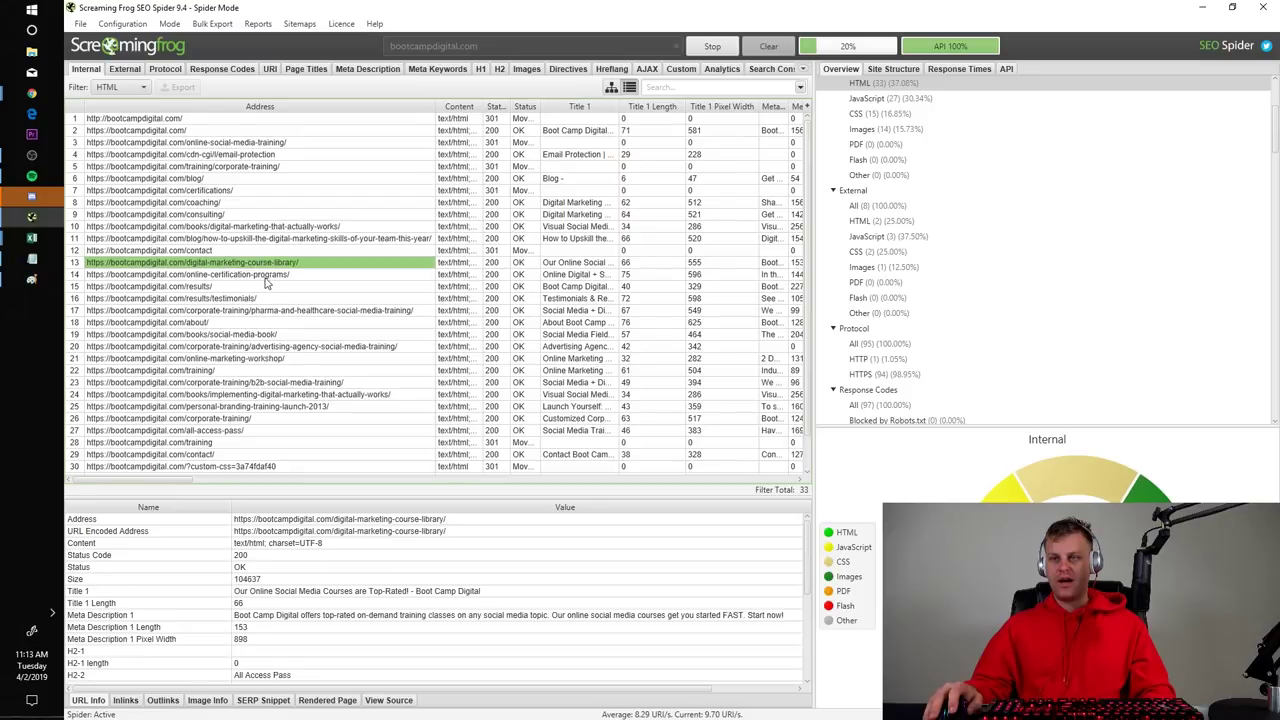
{"action": "key", "text": "Down"}
{"action": "key", "text": "Down"}
{"action": "key", "text": "Down"}
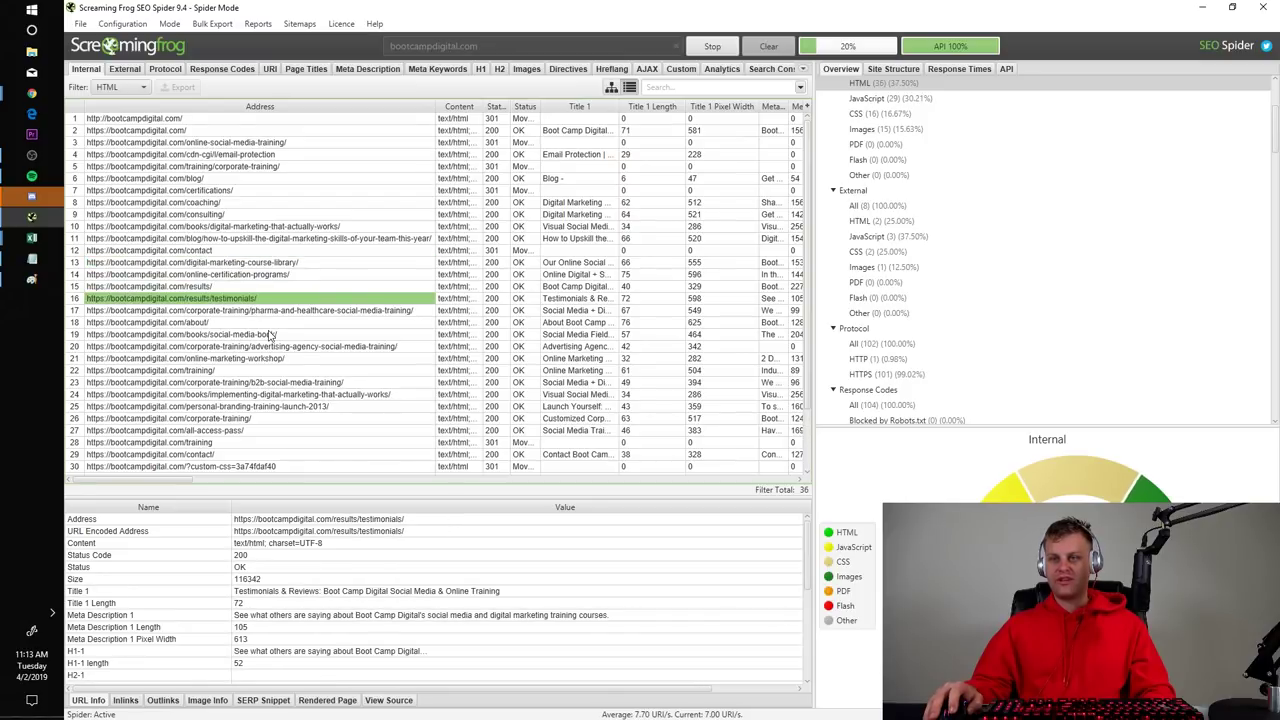
{"action": "scroll", "coordinate": [270, 335], "scroll_direction": "down", "scroll_amount": 3}
{"action": "scroll", "coordinate": [275, 325], "scroll_direction": "up", "scroll_amount": 3}
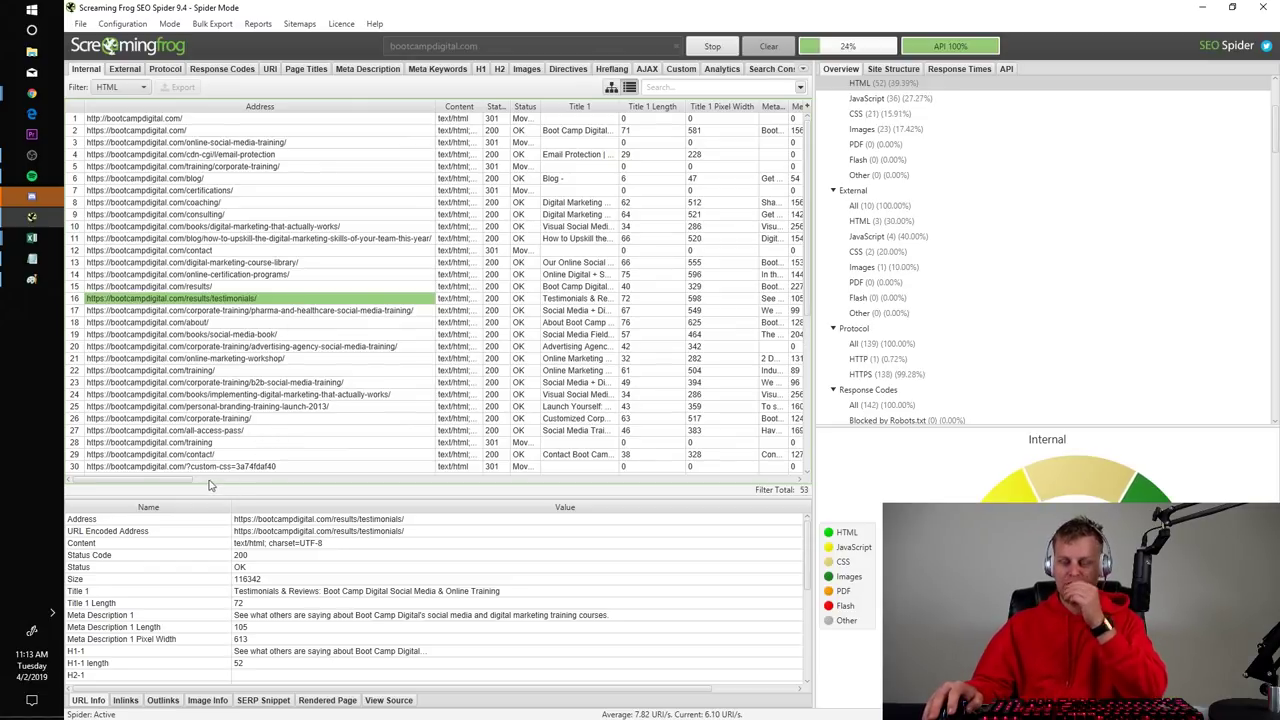
{"action": "left_click_drag", "start_coordinate": [185, 481], "coordinate": [410, 122]}
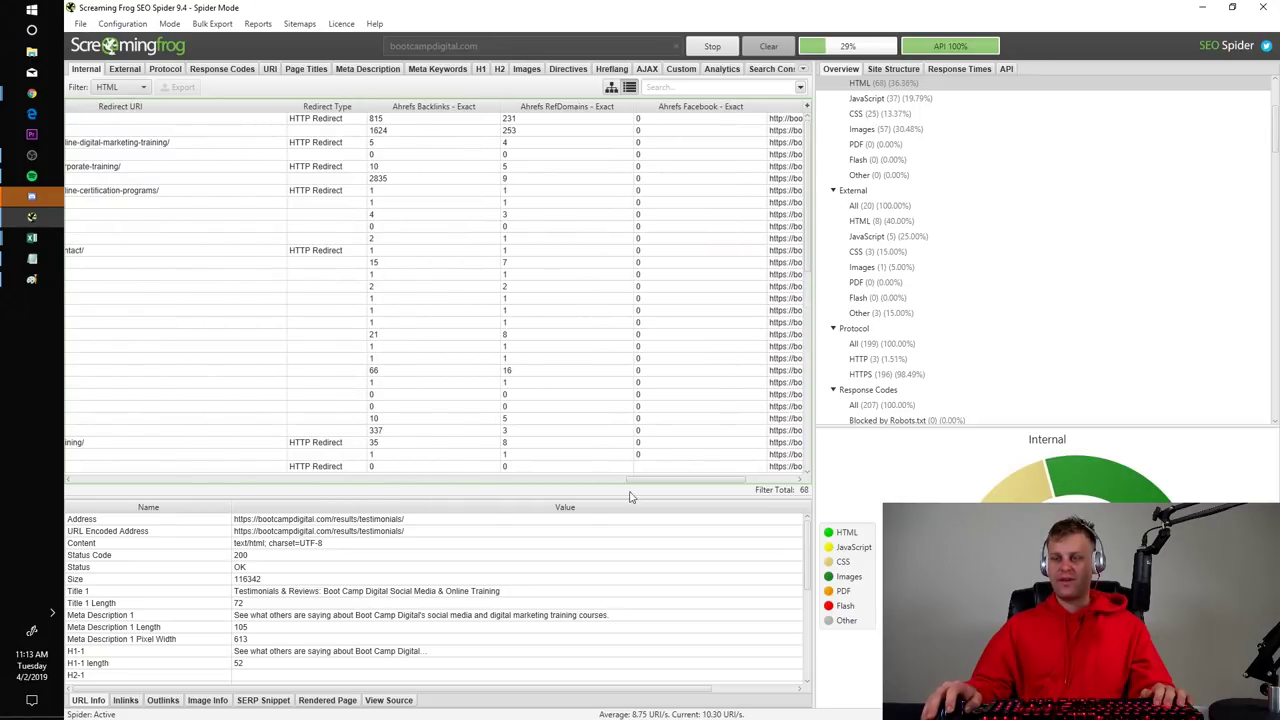
{"action": "left_click_drag", "start_coordinate": [728, 487], "coordinate": [192, 160]}
Copy the first 25 crawled URLs from Screaming Frog and run them through the Ahrefs Quick Batch Analysis
{"action": "left_click", "coordinate": [204, 121]}
{"action": "left_click", "coordinate": [234, 406], "text": "shift"}
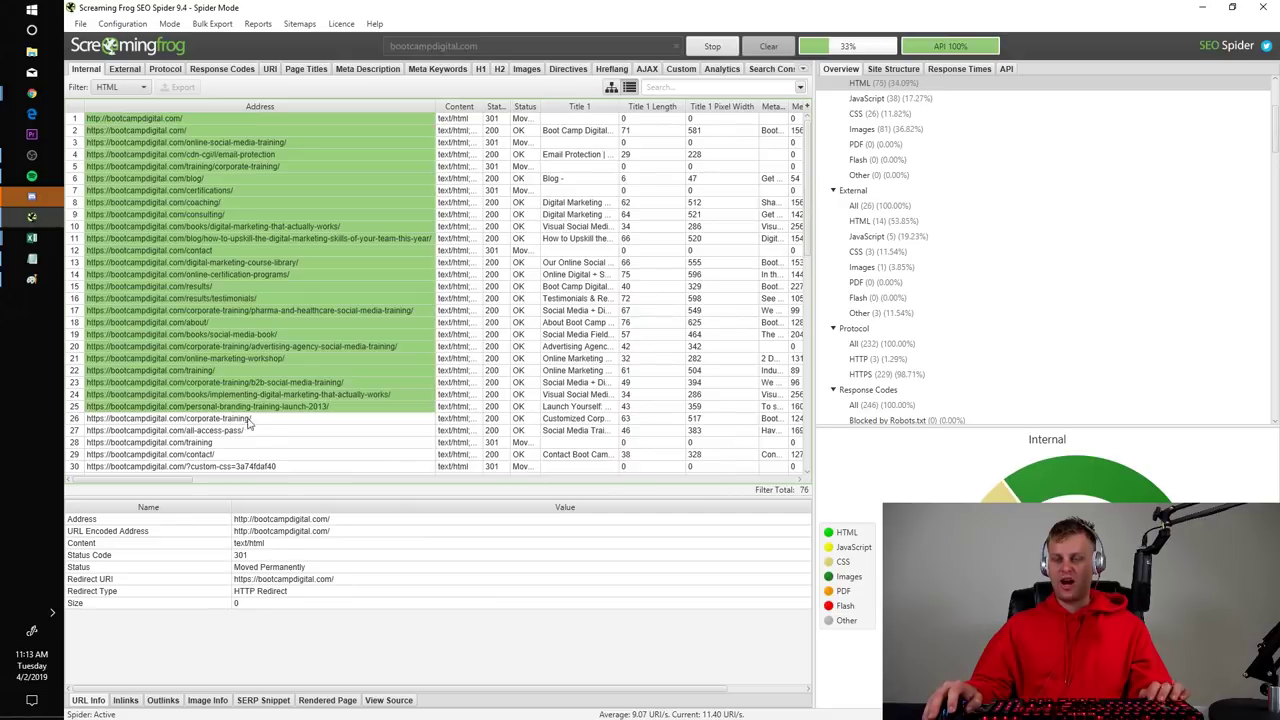
{"action": "key", "text": "alt+Tab"}
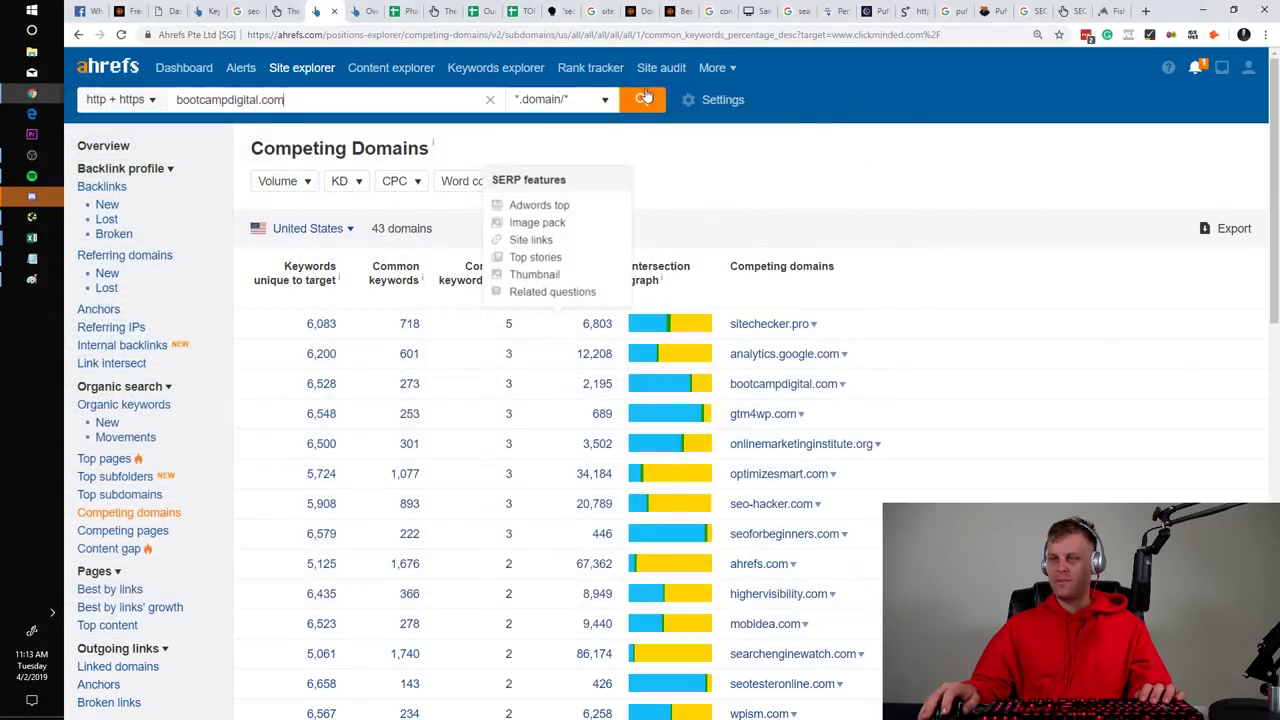
{"action": "mouse_move", "coordinate": [712, 67]}
{"action": "left_click", "coordinate": [757, 138]}
{"action": "left_click", "coordinate": [409, 137]}
{"action": "key", "text": "ctrl+v"}
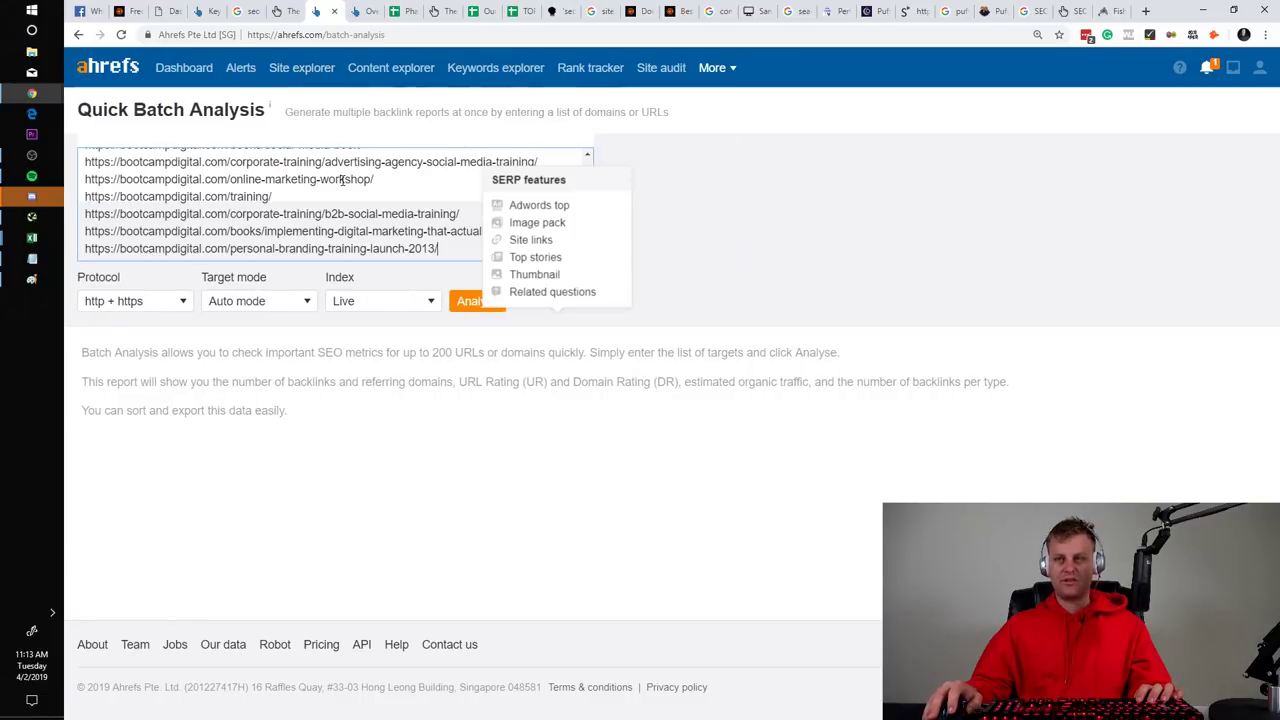
{"action": "left_click", "coordinate": [466, 301]}
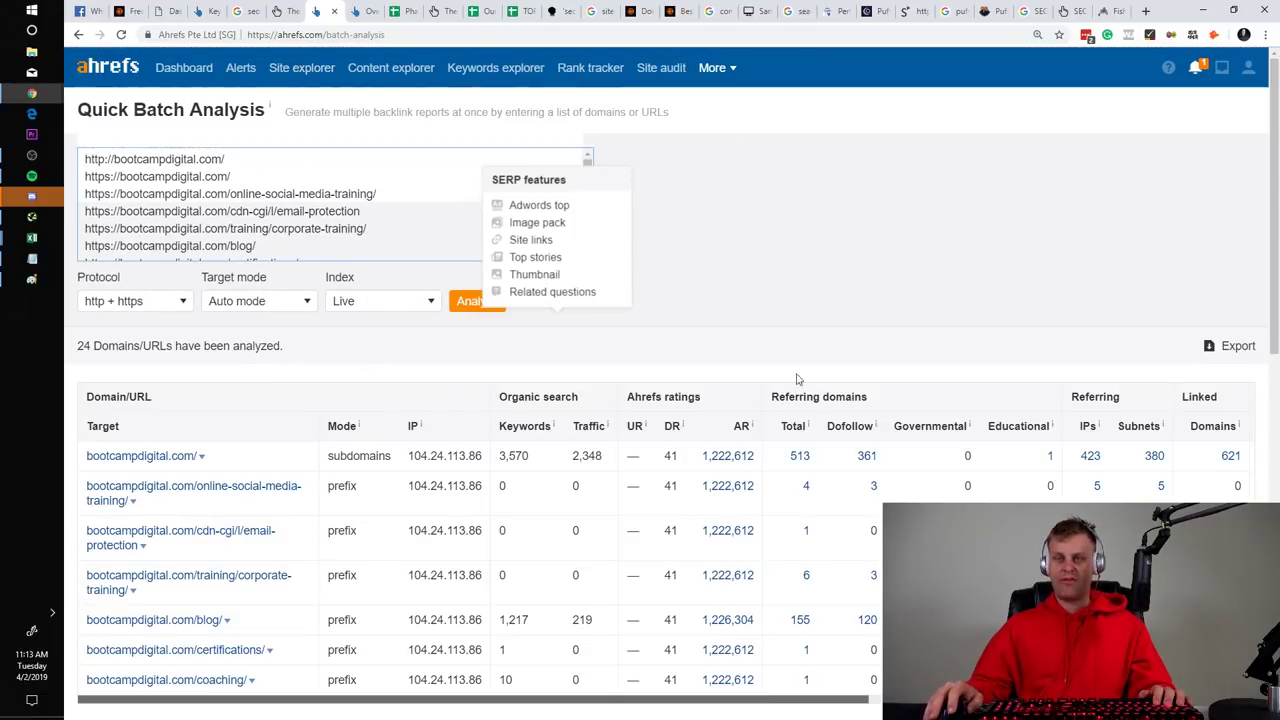
Change the batch analysis target mode to URL and analyse the same bootcampdigital.com addresses again
{"action": "left_click", "coordinate": [642, 438]}
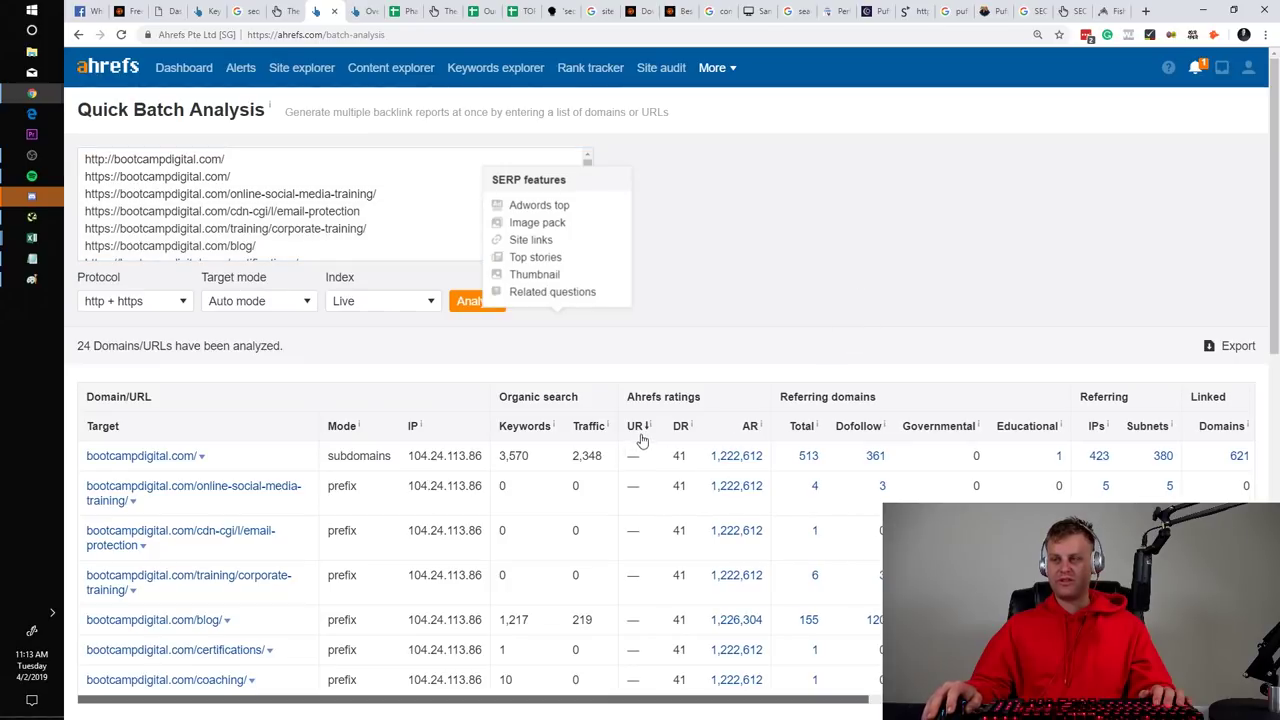
{"action": "left_click", "coordinate": [358, 303]}
{"action": "left_click", "coordinate": [255, 301]}
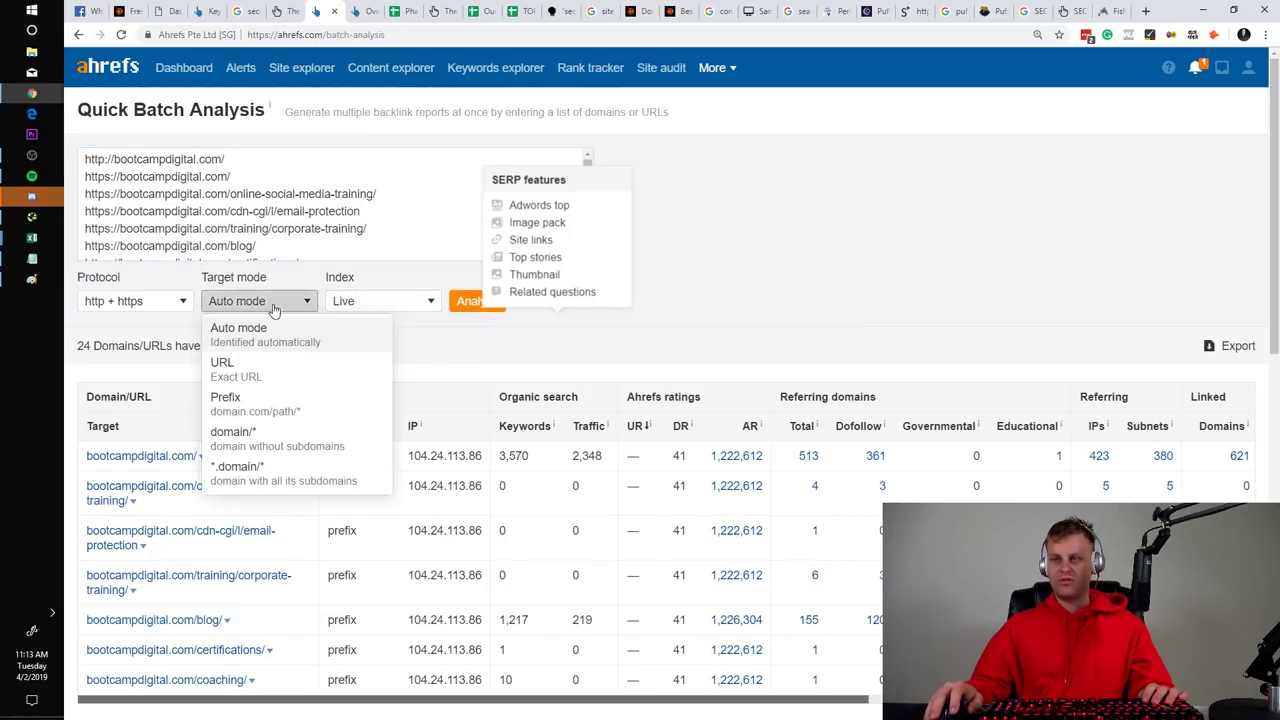
{"action": "left_click", "coordinate": [256, 372]}
{"action": "left_click", "coordinate": [470, 302]}
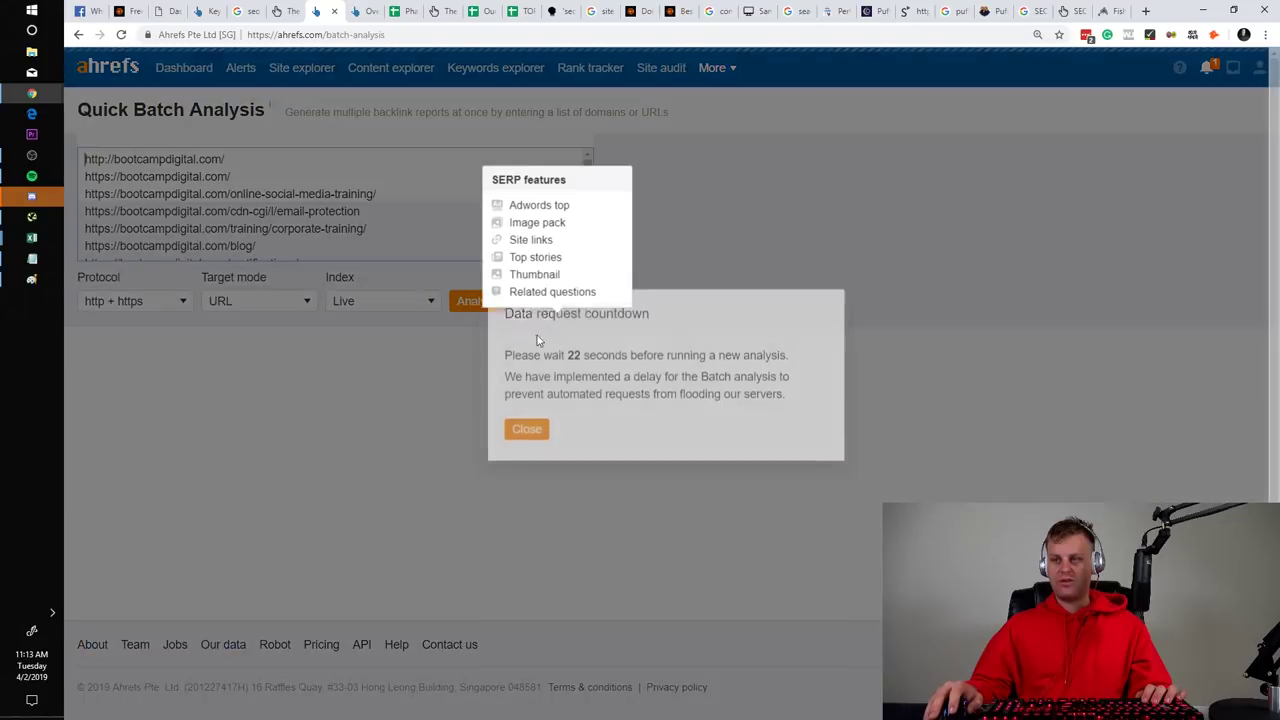
{"action": "left_click", "coordinate": [528, 416]}
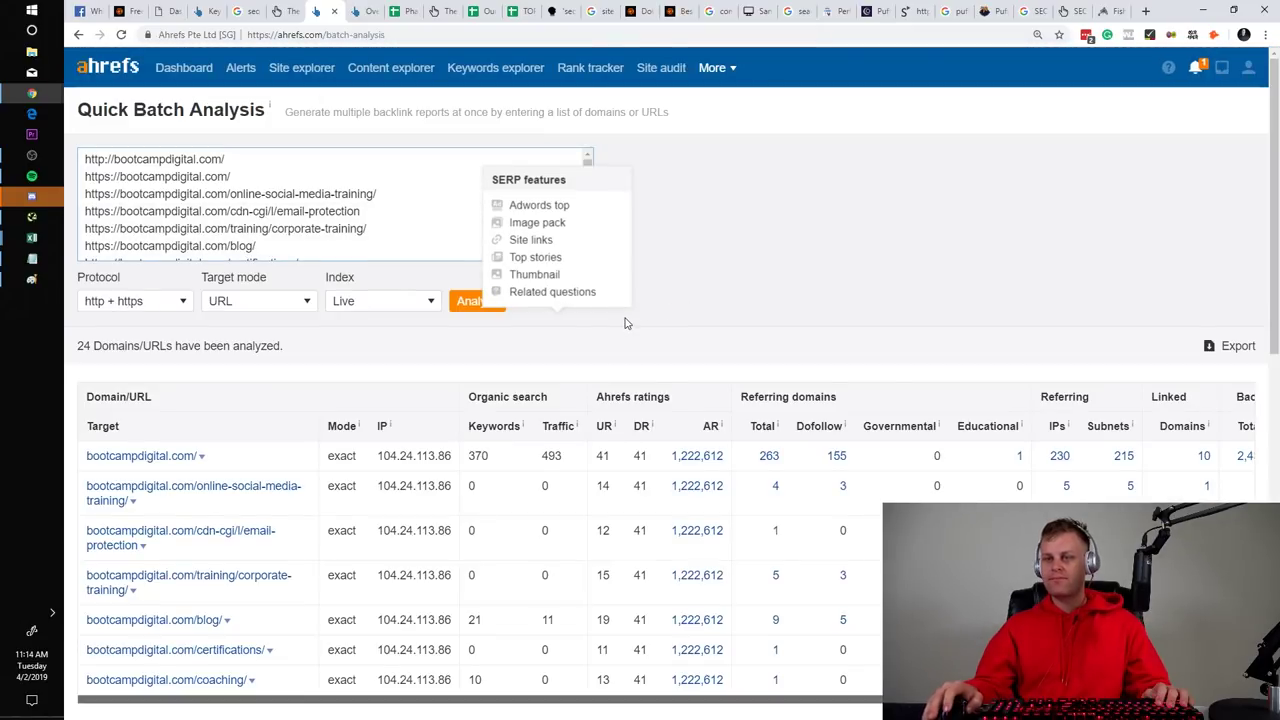
Sort the batch results by UR, highest first, and review each URL's organic keywords and traffic
{"action": "scroll", "coordinate": [626, 323], "scroll_direction": "down", "scroll_amount": 1}
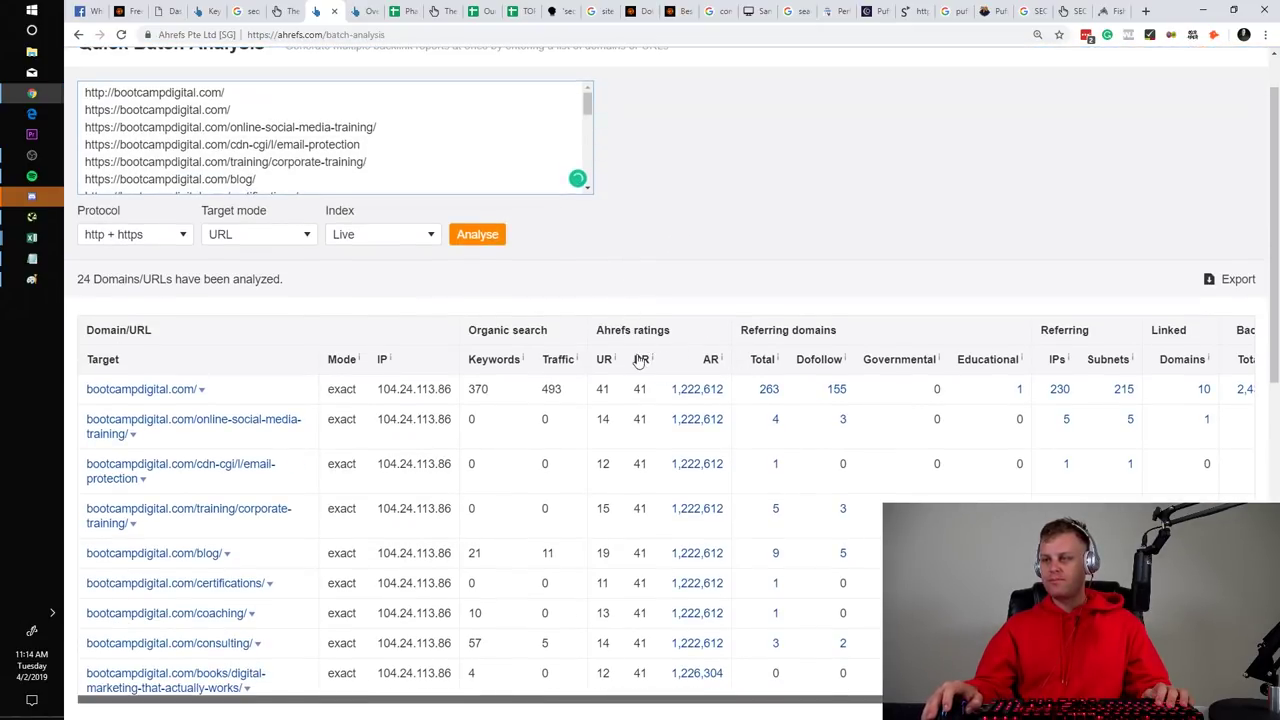
{"action": "left_click", "coordinate": [604, 359]}
{"action": "left_click", "coordinate": [604, 359]}
{"action": "scroll", "coordinate": [415, 395], "scroll_direction": "down", "scroll_amount": 1}
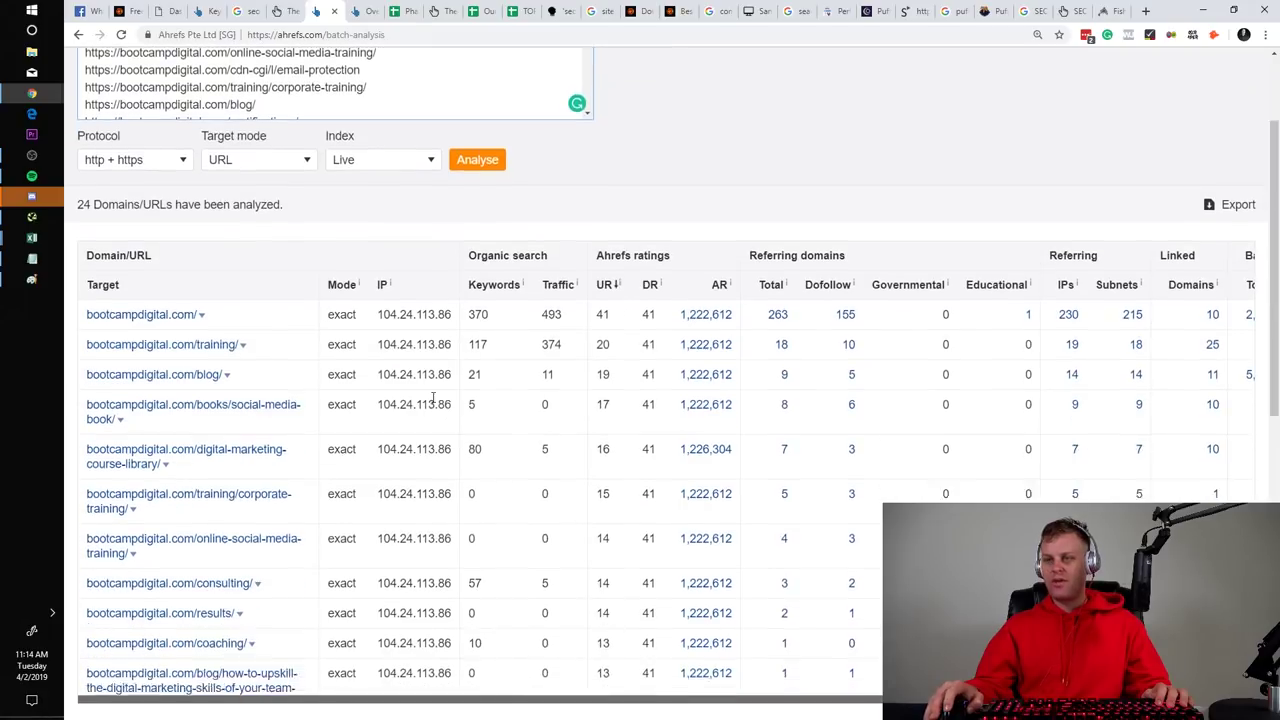
{"action": "scroll", "coordinate": [415, 395], "scroll_direction": "down", "scroll_amount": 1}
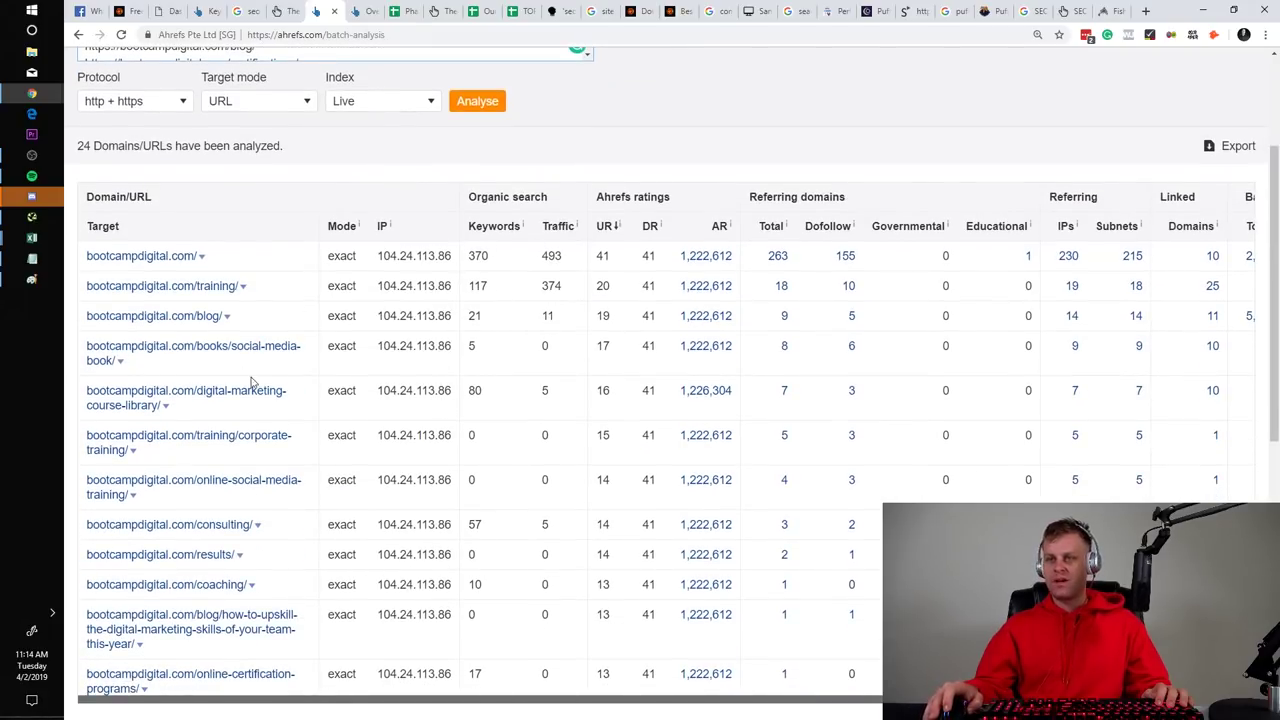
{"action": "scroll", "coordinate": [330, 445], "scroll_direction": "down", "scroll_amount": 1}
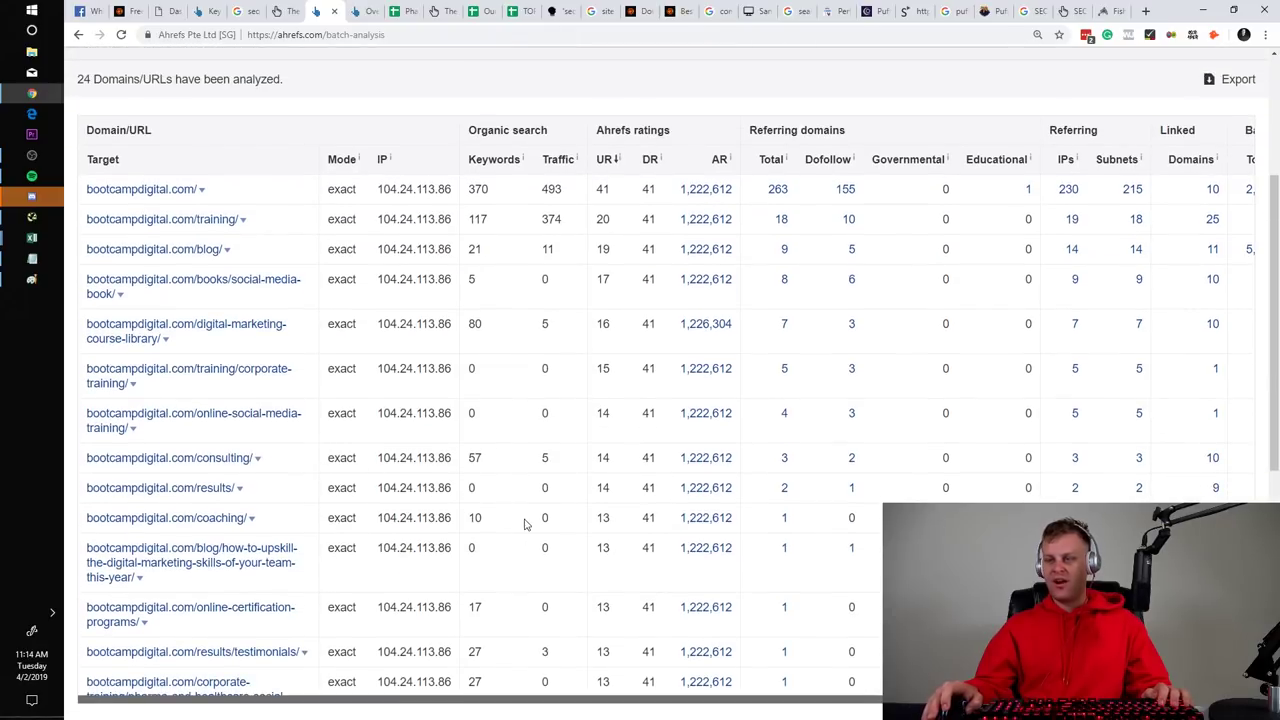
{"action": "scroll", "coordinate": [230, 460], "scroll_direction": "up", "scroll_amount": 3}
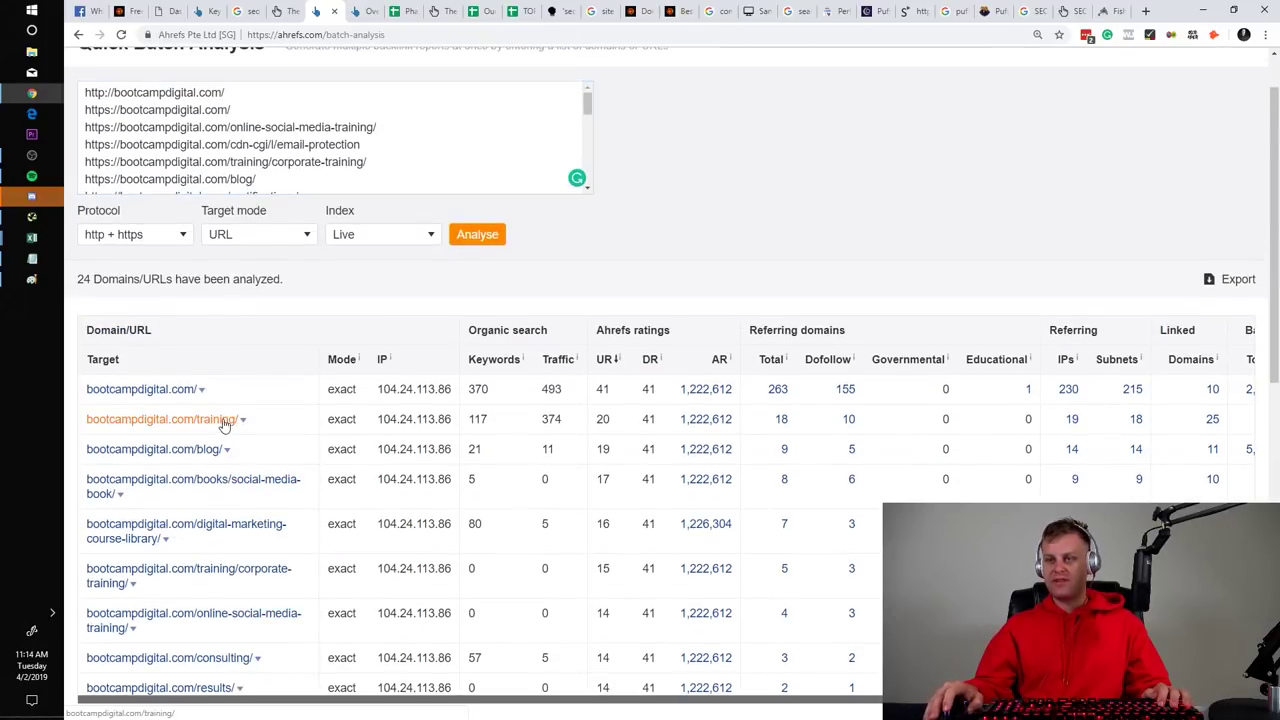
View the bootcampdigital.com/training/ page from the batch results and look through its content down to the footer
{"action": "left_click", "coordinate": [362, 9]}
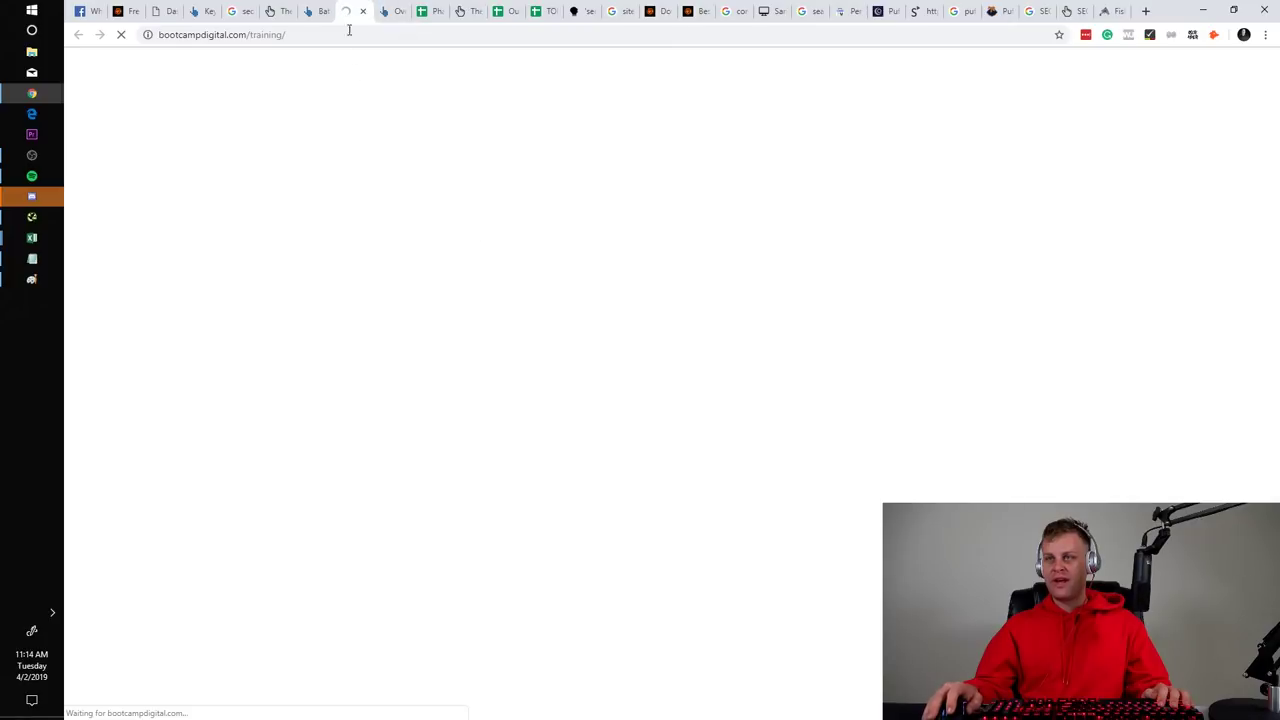
{"action": "left_click", "coordinate": [382, 35]}
{"action": "left_click", "coordinate": [382, 35]}
{"action": "left_click", "coordinate": [382, 35]}
{"action": "left_click", "coordinate": [443, 163]}
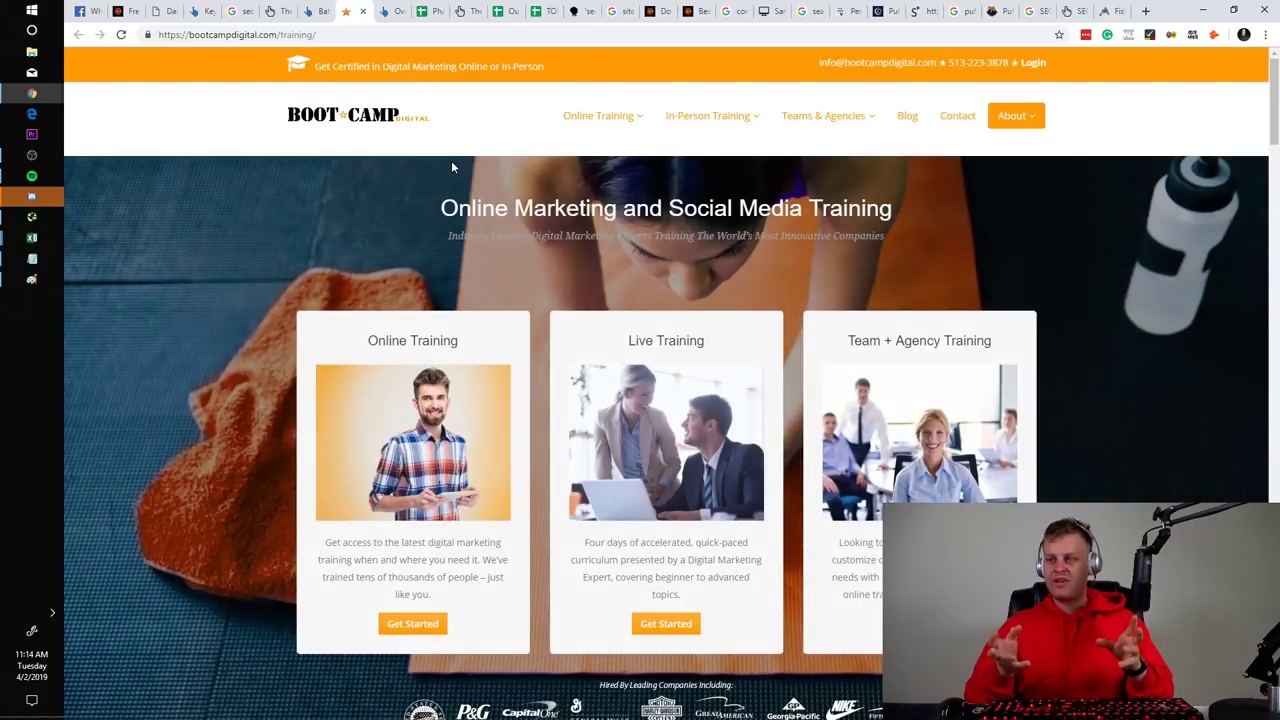
{"action": "scroll", "coordinate": [451, 167], "scroll_direction": "down", "scroll_amount": 15}
{"action": "scroll", "coordinate": [572, 240], "scroll_direction": "up", "scroll_amount": 10}
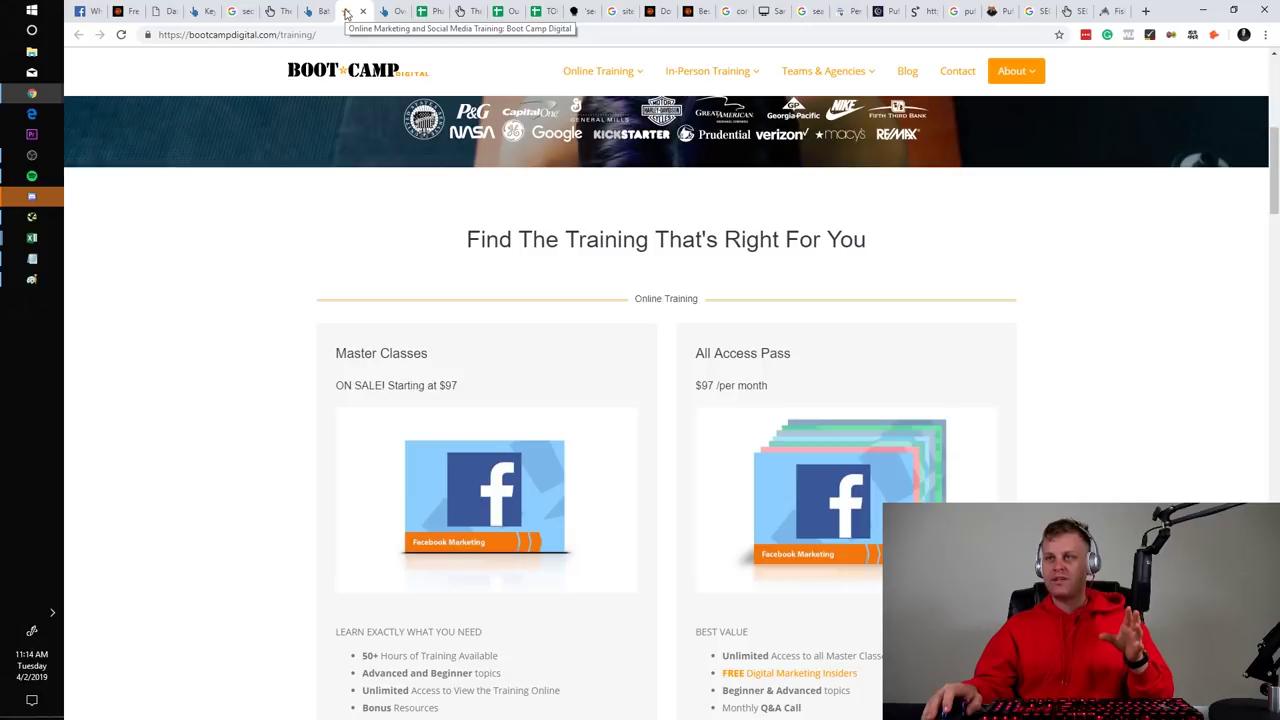
{"action": "scroll", "coordinate": [556, 242], "scroll_direction": "up", "scroll_amount": 5}
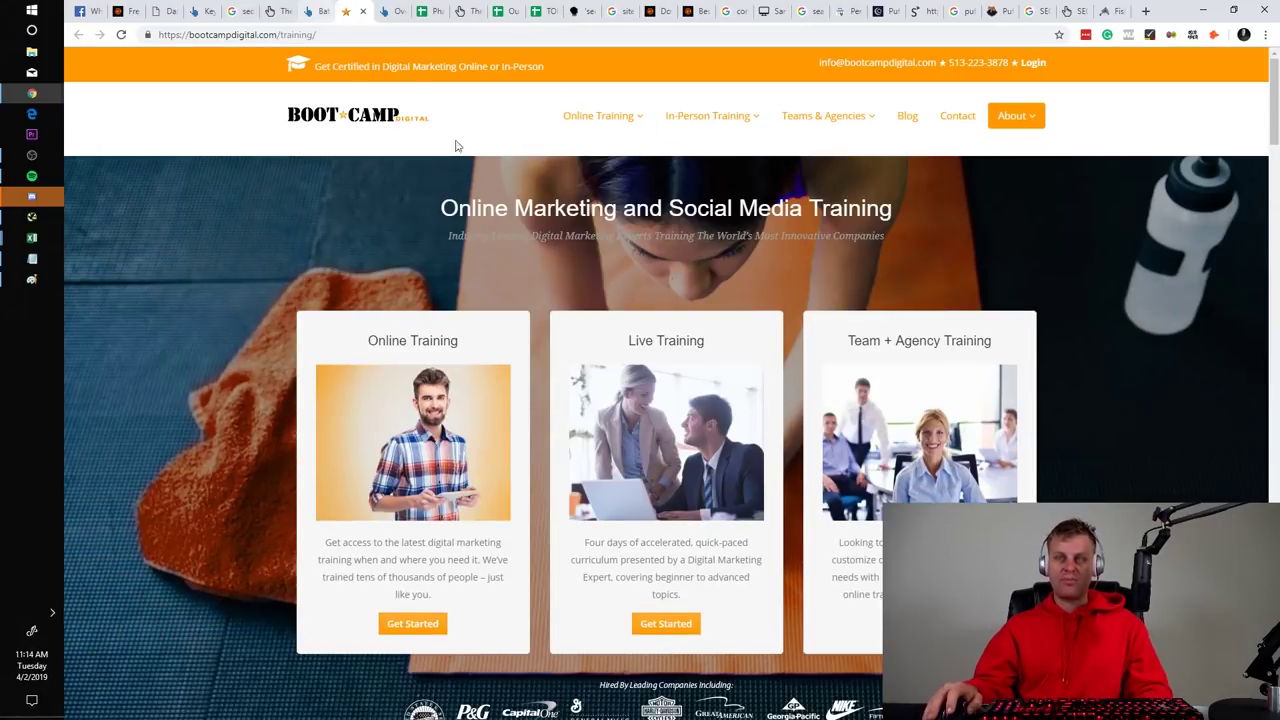
{"action": "scroll", "coordinate": [590, 292], "scroll_direction": "down", "scroll_amount": 15}
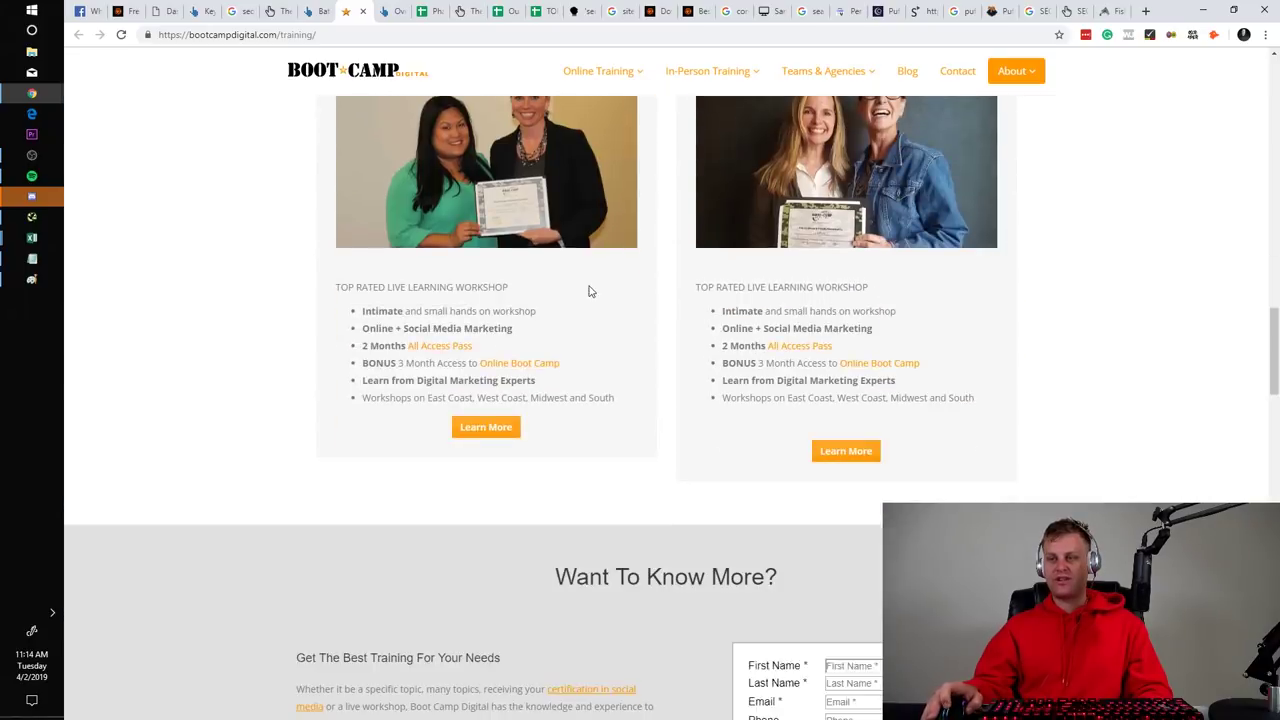
{"action": "scroll", "coordinate": [590, 292], "scroll_direction": "down", "scroll_amount": 20}
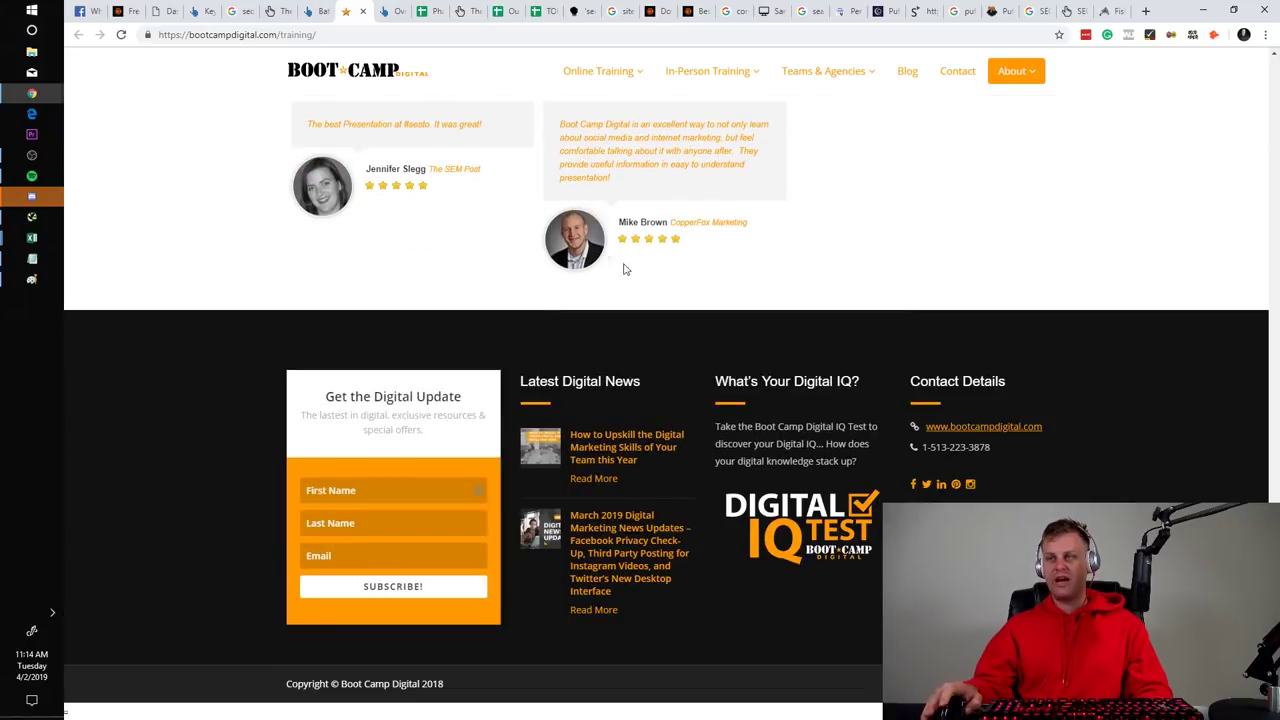
Close the training page and re-examine the submitted URL list and the batch analysis results
{"action": "left_click", "coordinate": [323, 9]}
{"action": "left_click", "coordinate": [365, 10]}
{"action": "left_click", "coordinate": [363, 10]}
{"action": "scroll", "coordinate": [398, 200], "scroll_direction": "up", "scroll_amount": 2}
{"action": "left_click_drag", "start_coordinate": [390, 229], "coordinate": [143, 160]}
{"action": "left_click", "coordinate": [391, 233]}
{"action": "left_click_drag", "start_coordinate": [391, 233], "coordinate": [143, 165]}
{"action": "left_click", "coordinate": [340, 225]}
{"action": "scroll", "coordinate": [343, 208], "scroll_direction": "down", "scroll_amount": 8}
{"action": "scroll", "coordinate": [415, 210], "scroll_direction": "up", "scroll_amount": 6}
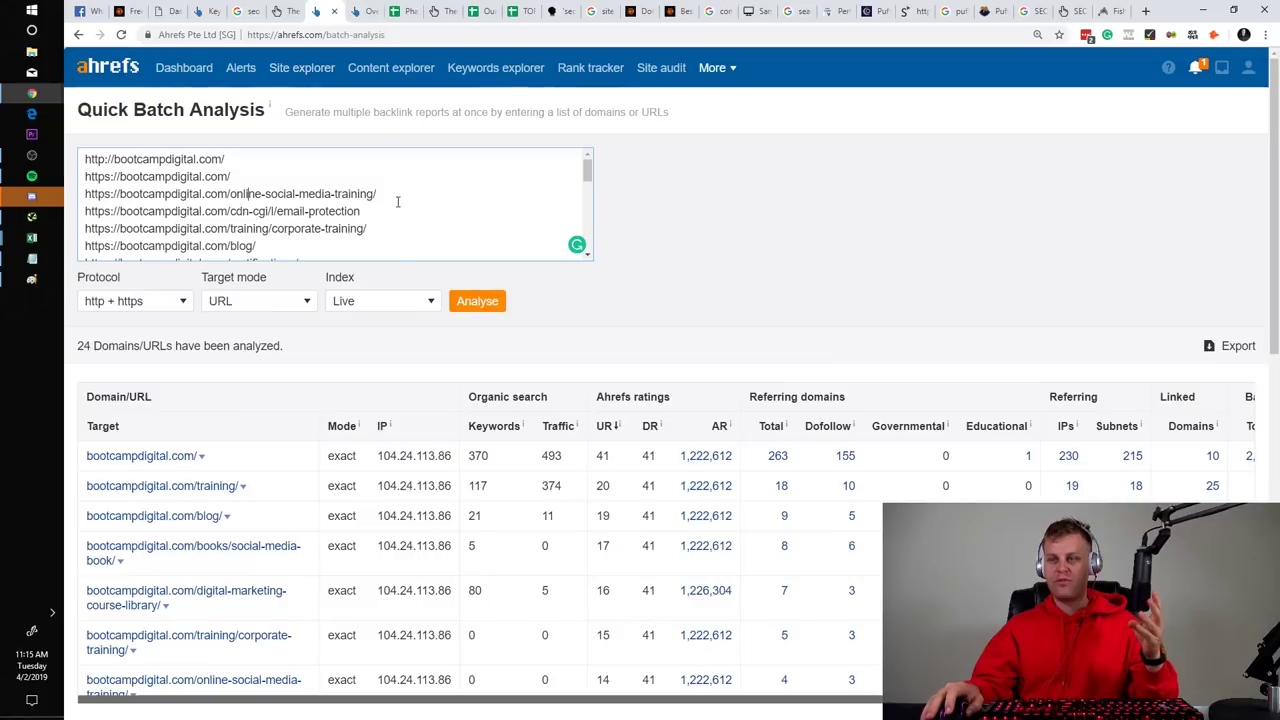
{"action": "scroll", "coordinate": [414, 270], "scroll_direction": "down", "scroll_amount": 2}
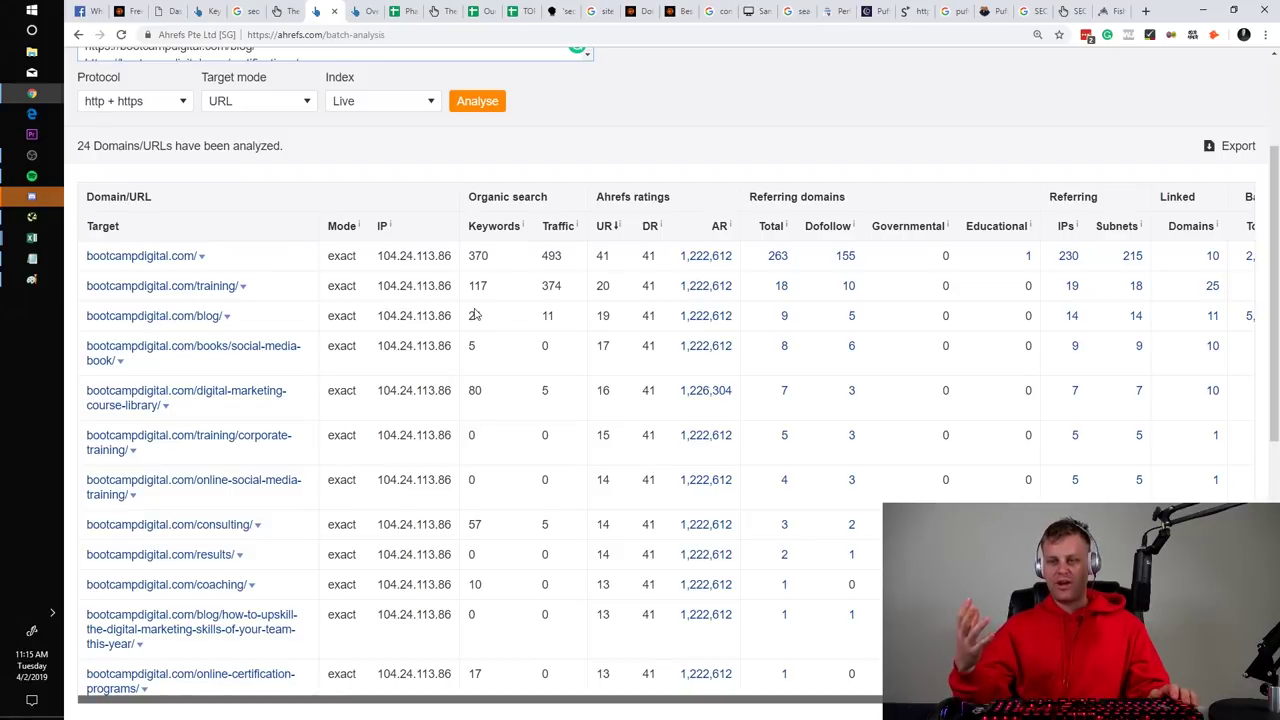
{"action": "left_click", "coordinate": [280, 10]}
{"action": "left_click", "coordinate": [318, 10]}
{"action": "left_click", "coordinate": [358, 10]}
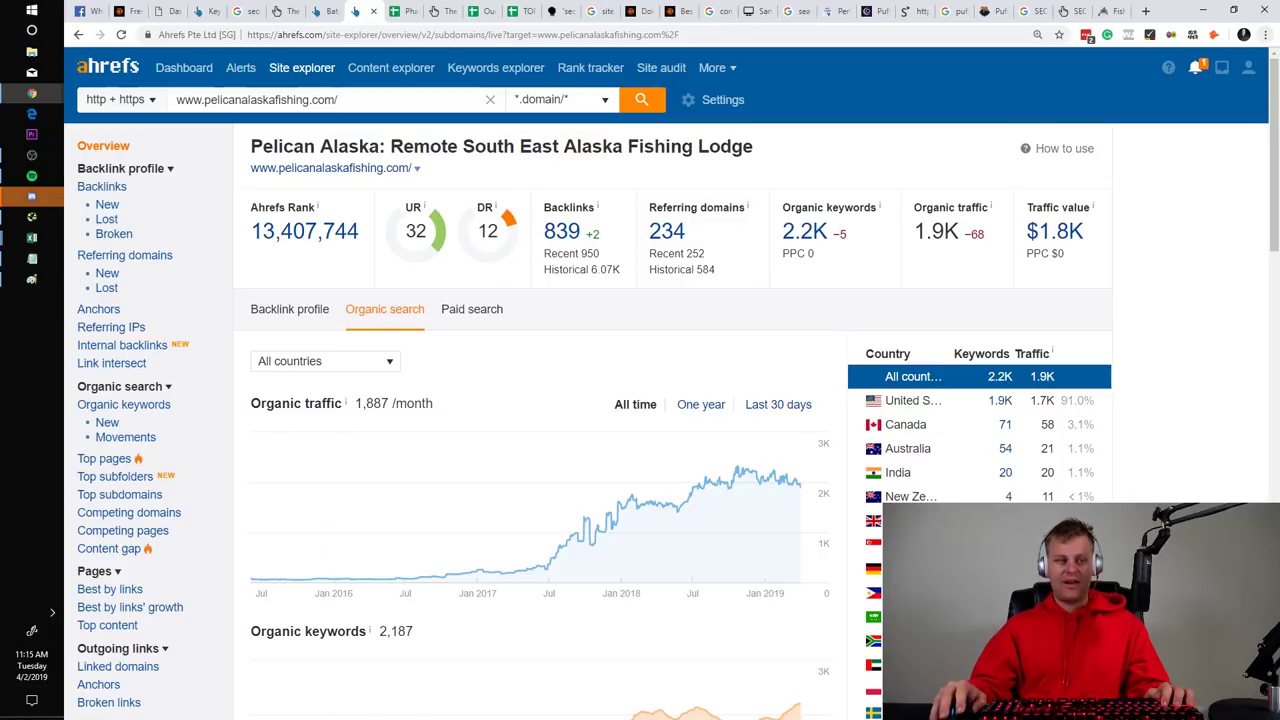
{"action": "key", "text": "alt+Tab"}
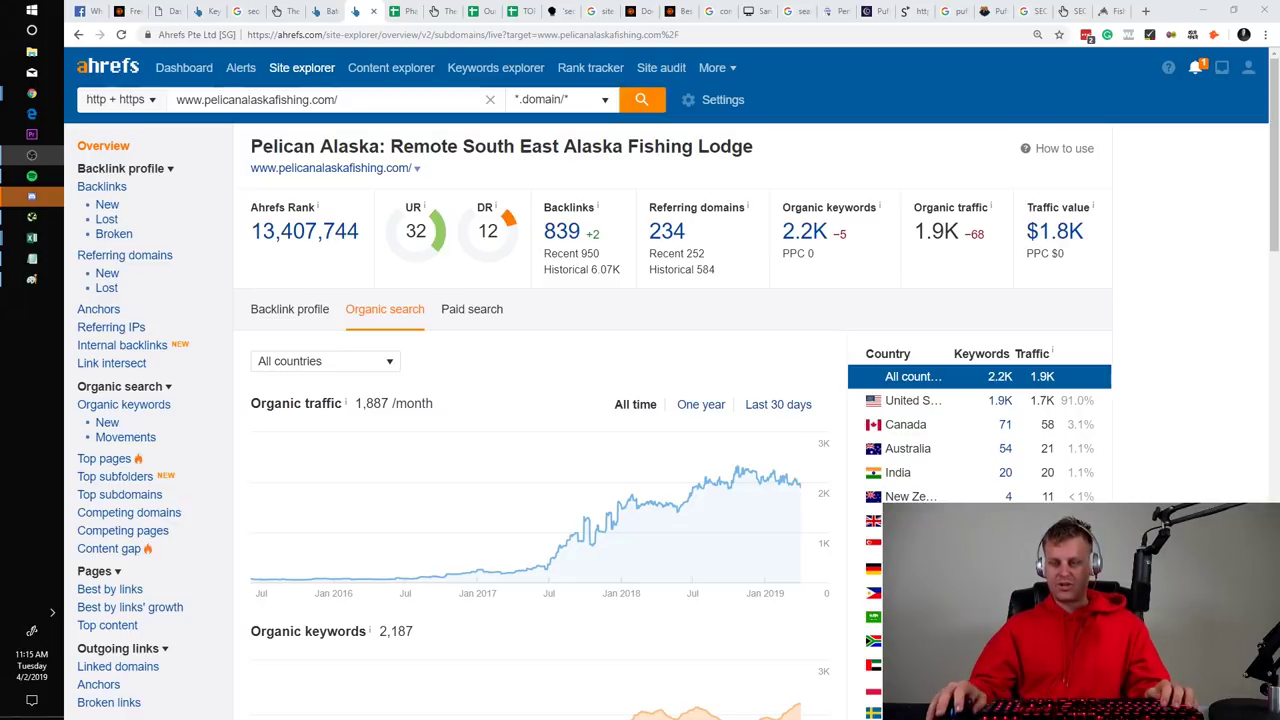
Open the SEO certification page on chasereiner.com and review its three phases from Foundation to Keyword Research
{"action": "left_click", "coordinate": [664, 11]}
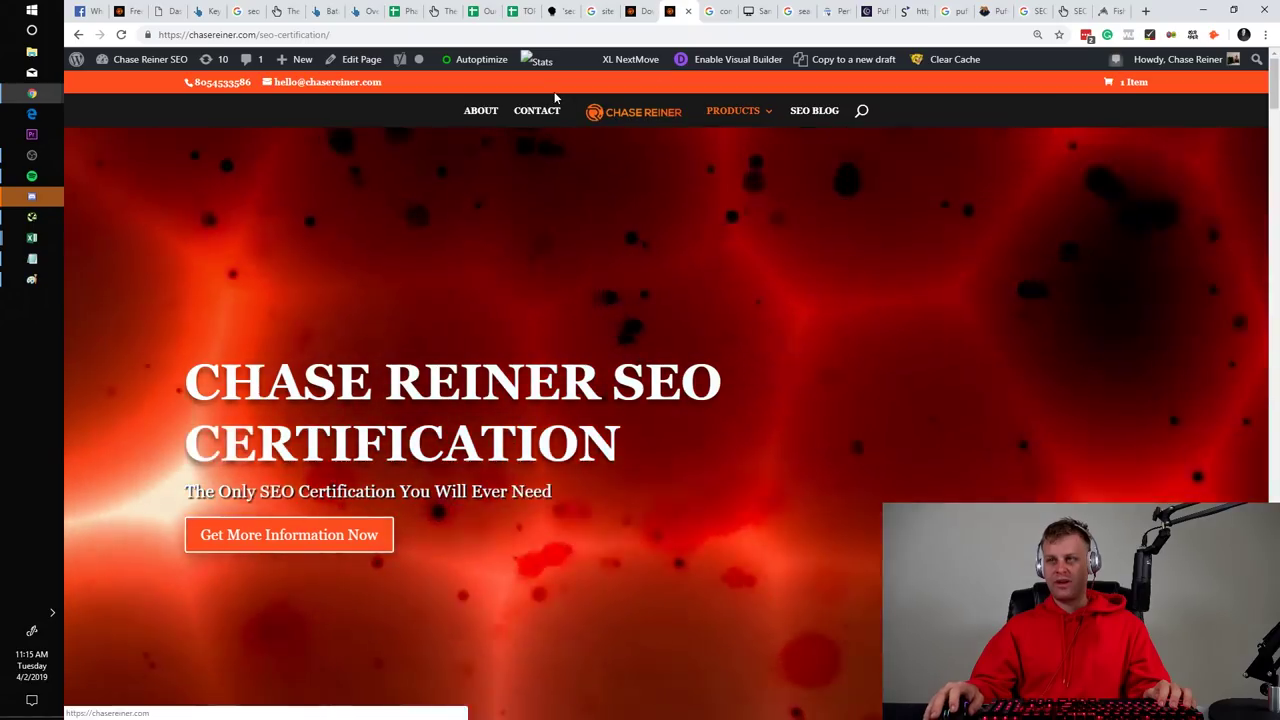
{"action": "scroll", "coordinate": [470, 310], "scroll_direction": "down", "scroll_amount": 2}
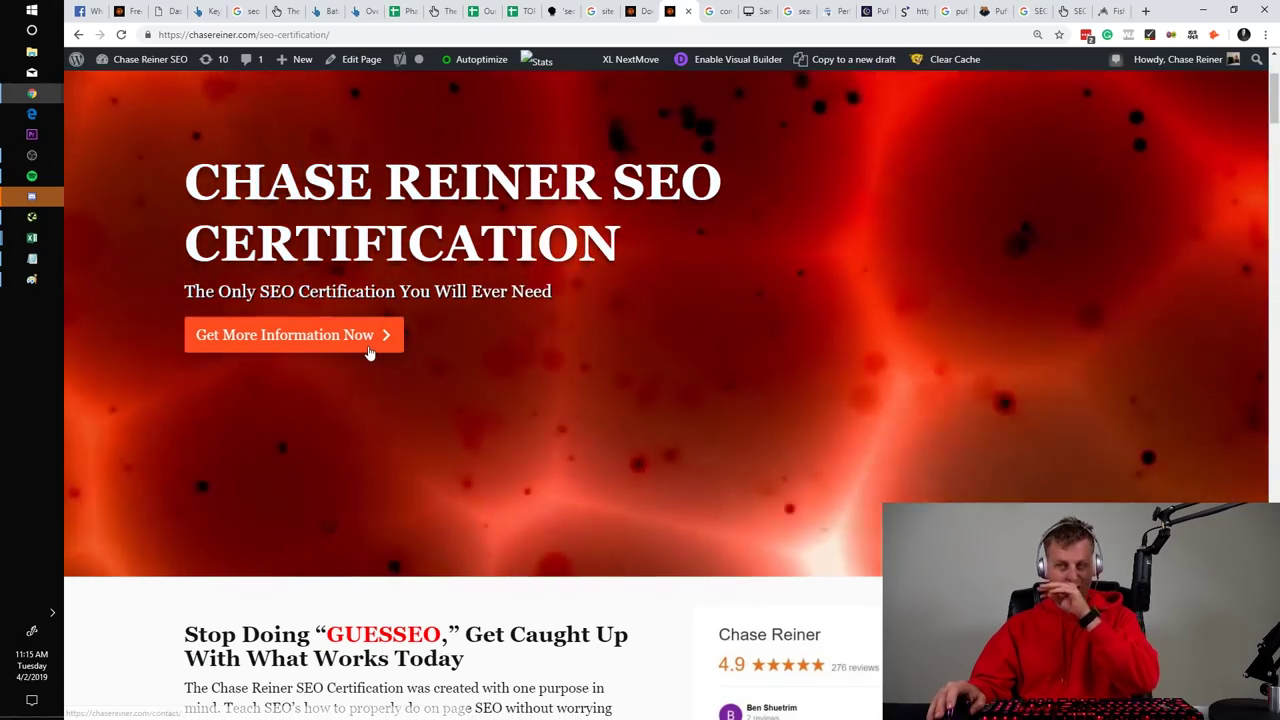
{"action": "scroll", "coordinate": [448, 439], "scroll_direction": "down", "scroll_amount": 2}
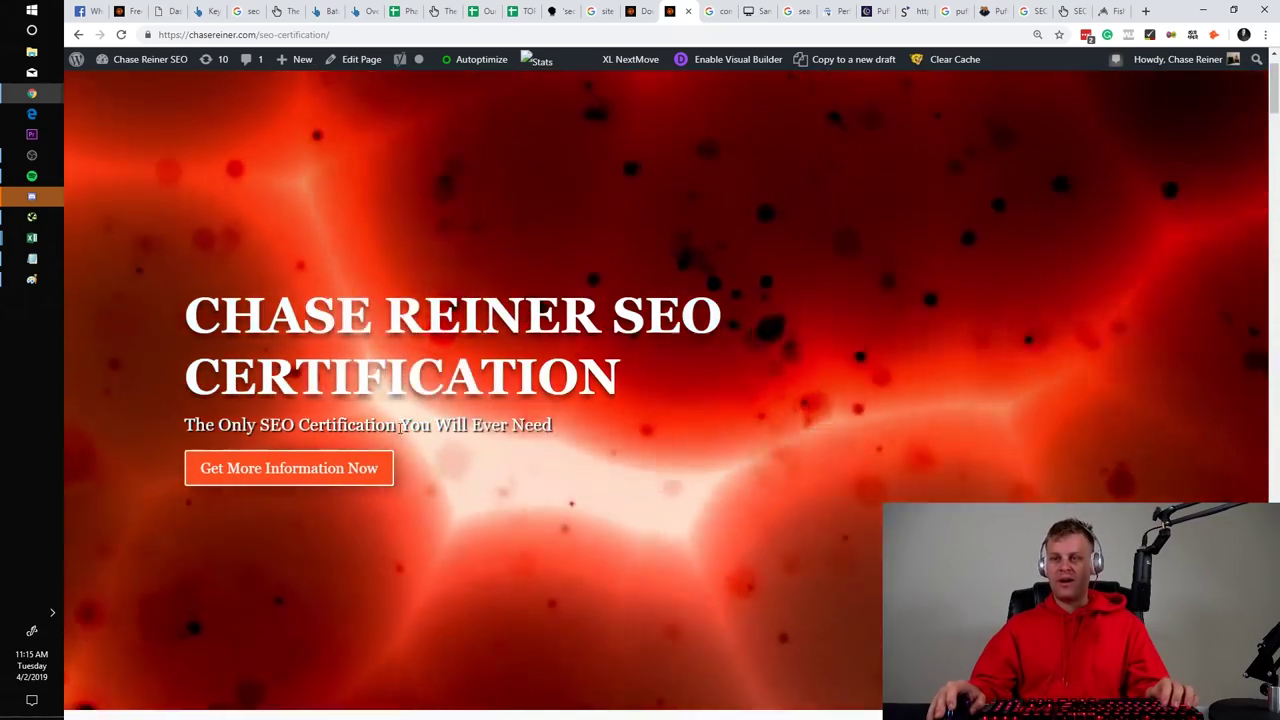
{"action": "scroll", "coordinate": [470, 435], "scroll_direction": "down", "scroll_amount": 14}
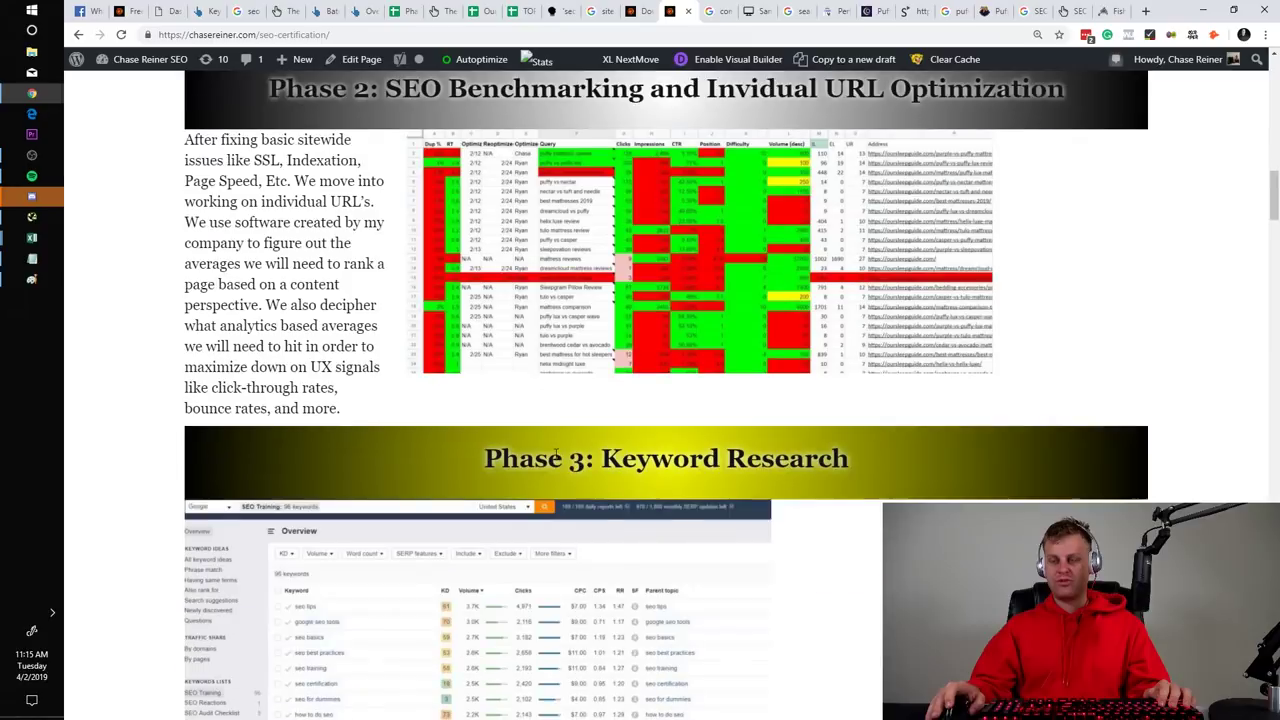
{"action": "scroll", "coordinate": [568, 459], "scroll_direction": "up", "scroll_amount": 12}
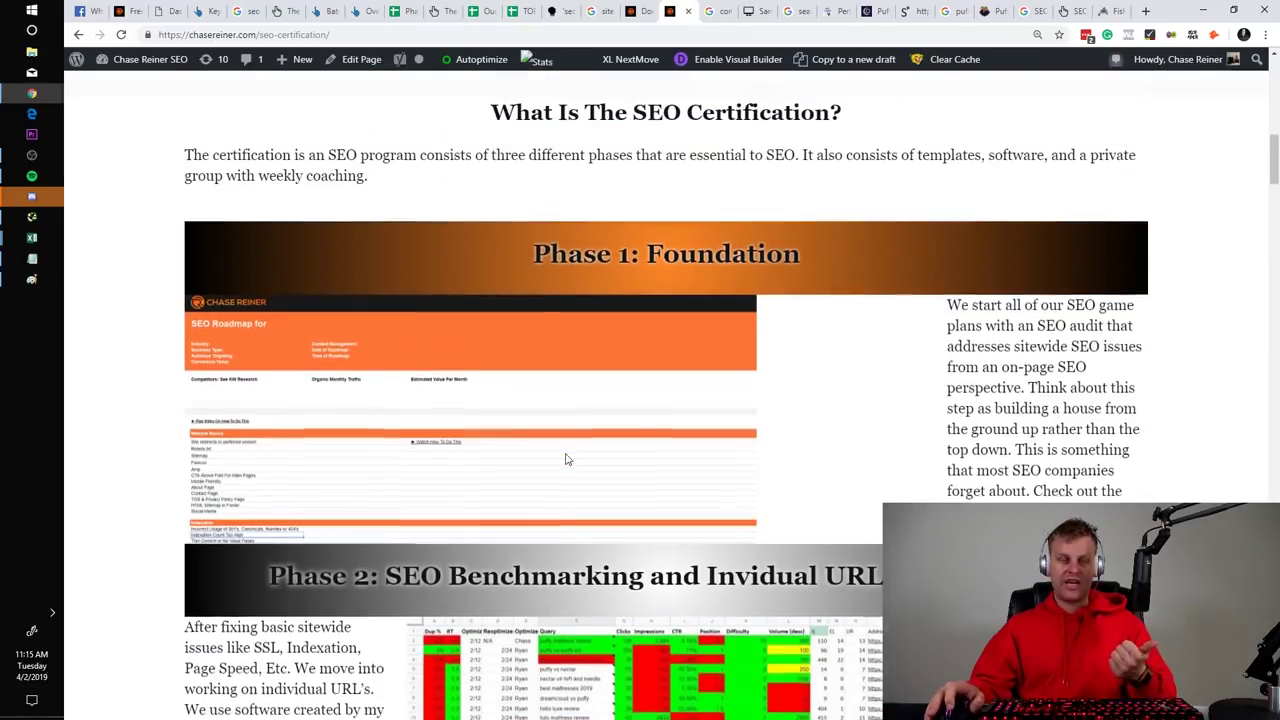
{"action": "scroll", "coordinate": [577, 460], "scroll_direction": "up", "scroll_amount": 7}
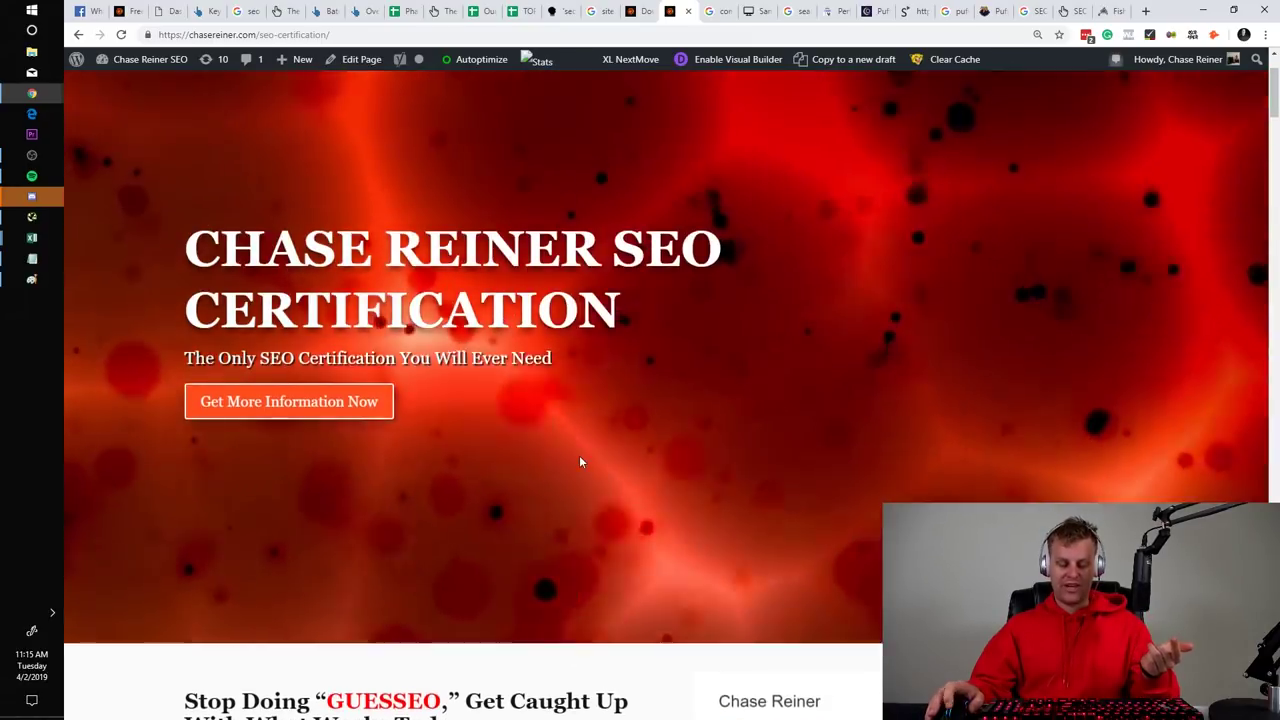